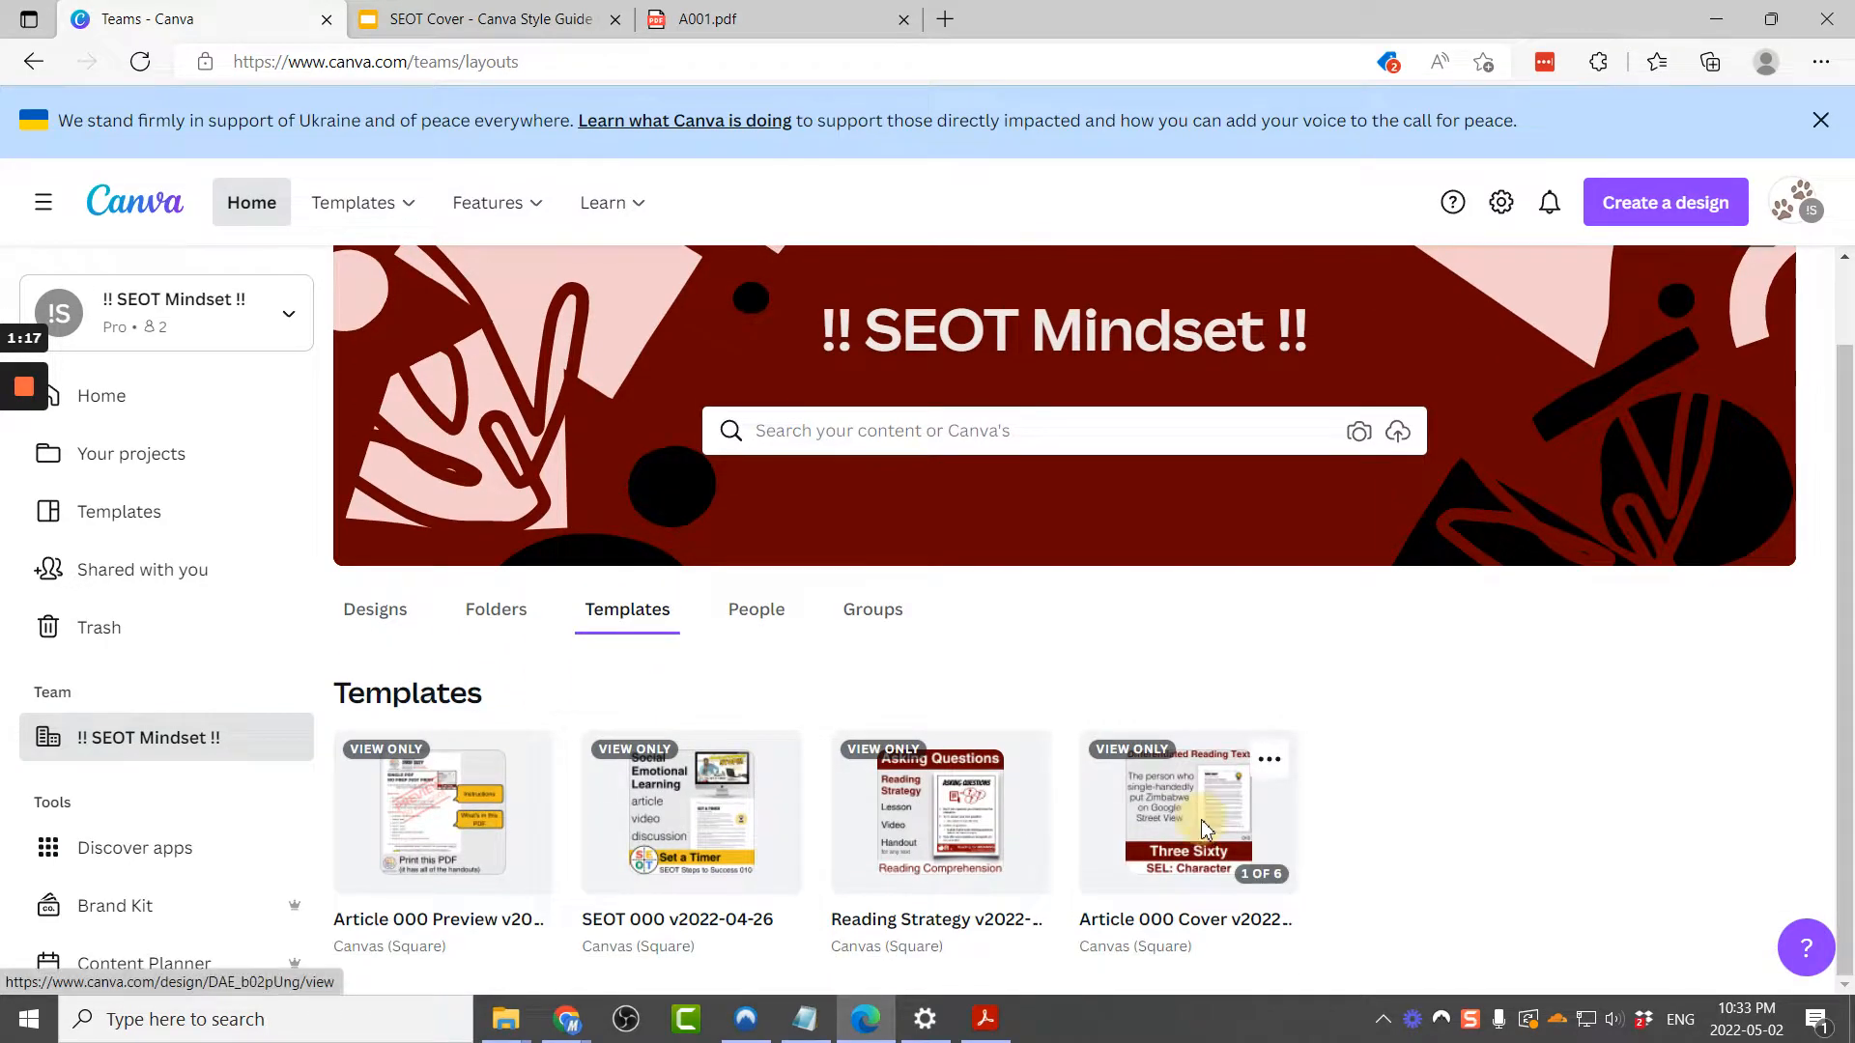
Step: Open an editable copy of the Article 000 Cover v2022 team template
click(1202, 814)
click(1230, 446)
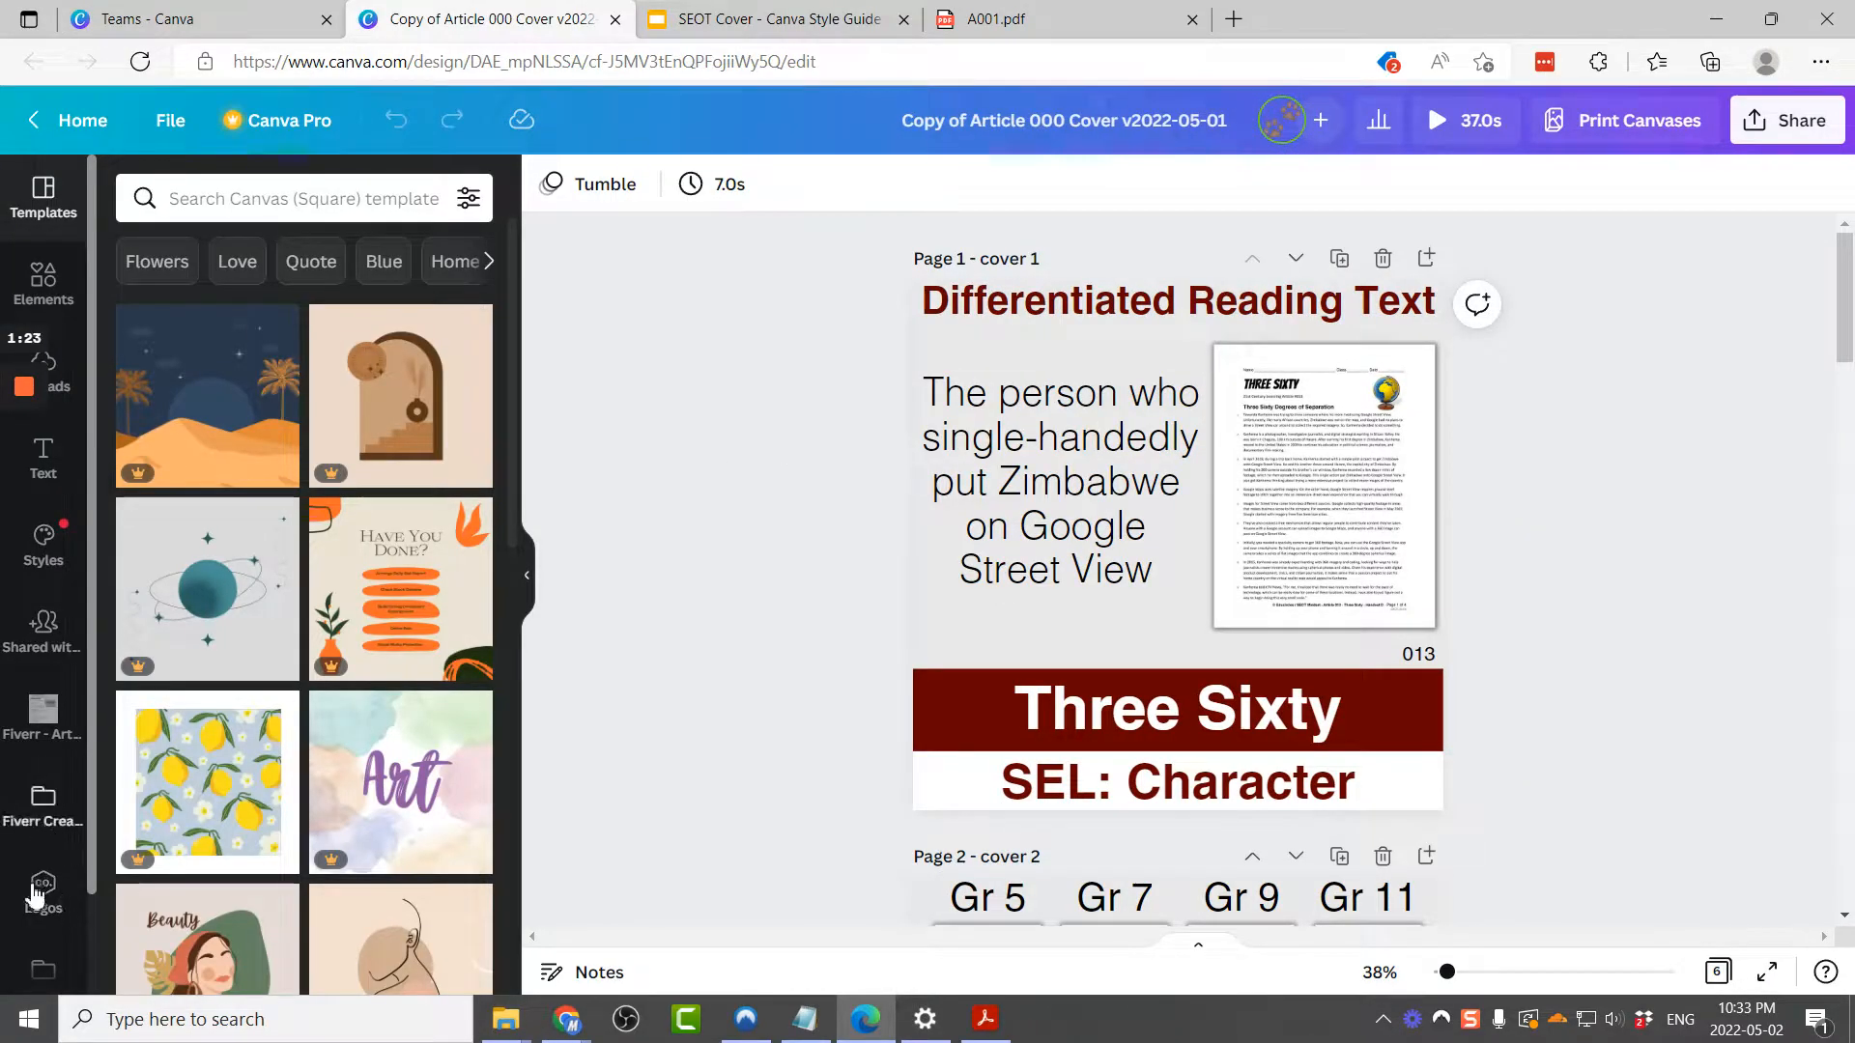
Step: Open the shared Fiverr - Article 001 folder in the design's side panel
click(44, 969)
click(375, 255)
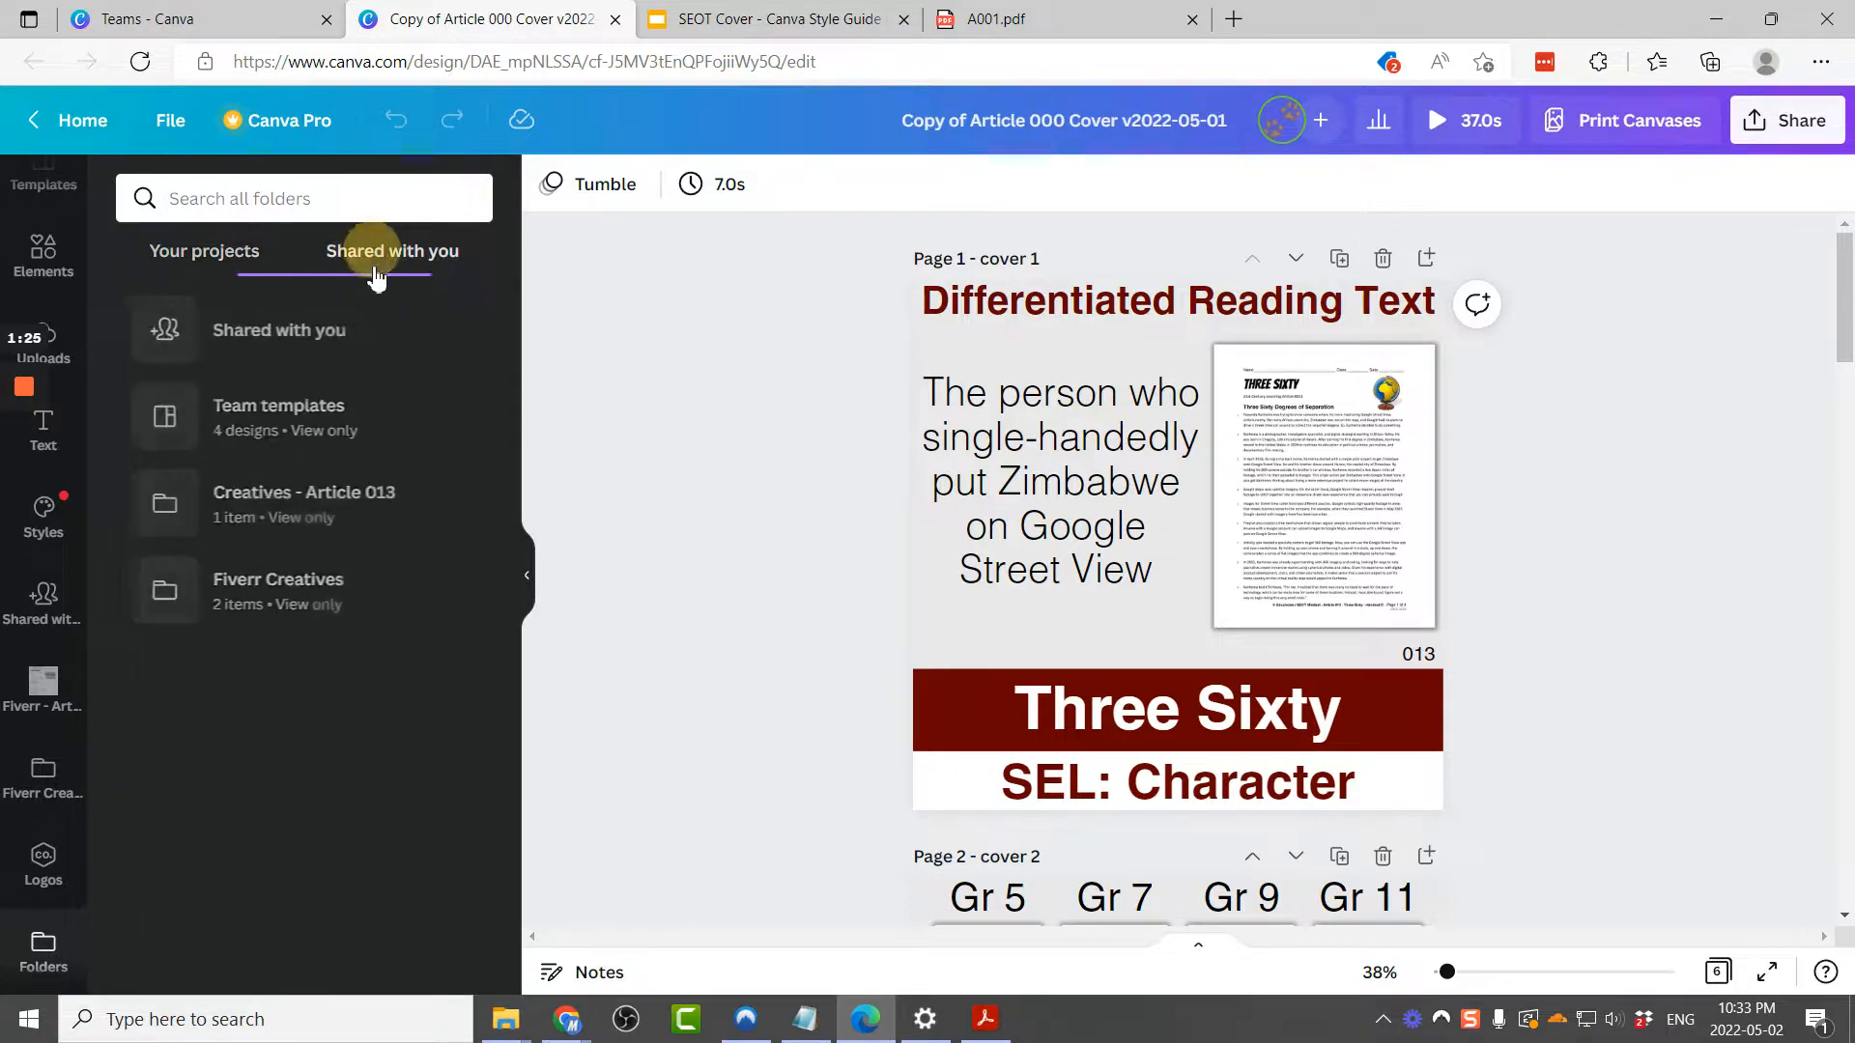
click(352, 612)
click(314, 299)
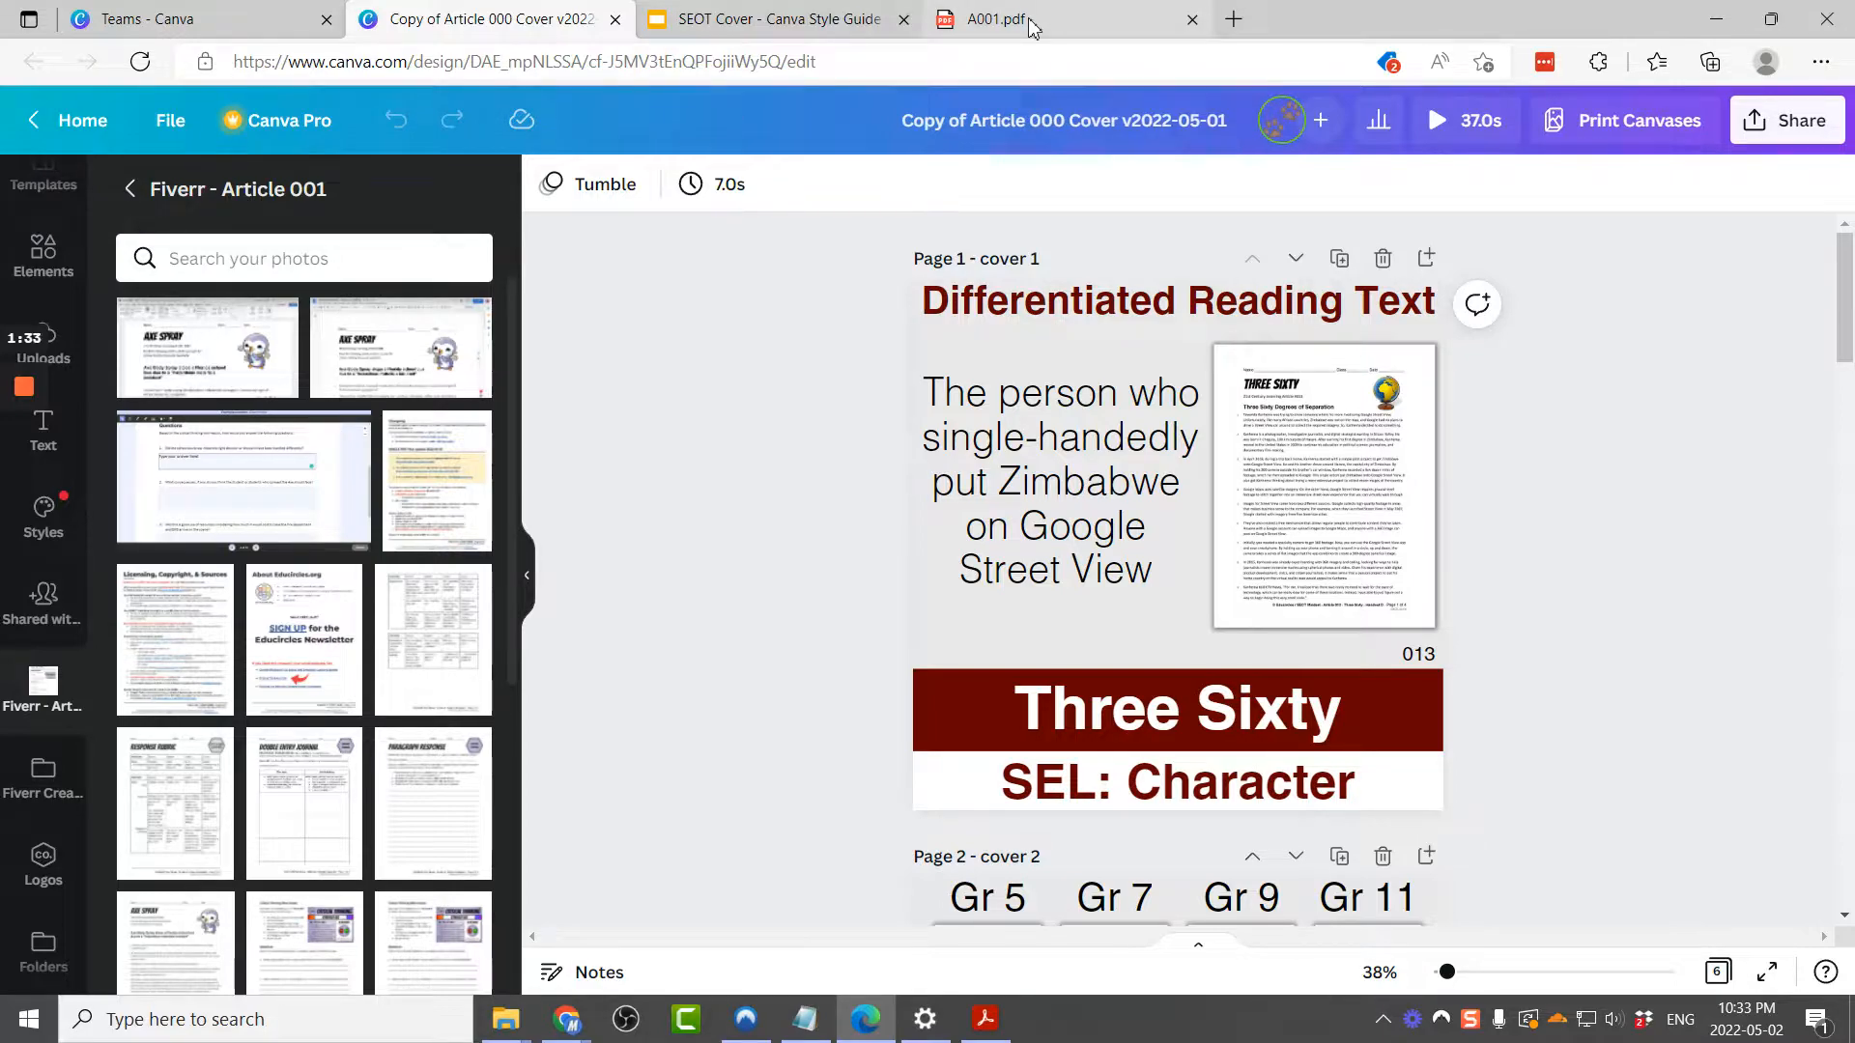
Step: Switch to the A001.pdf tab and browse through its pages
click(971, 12)
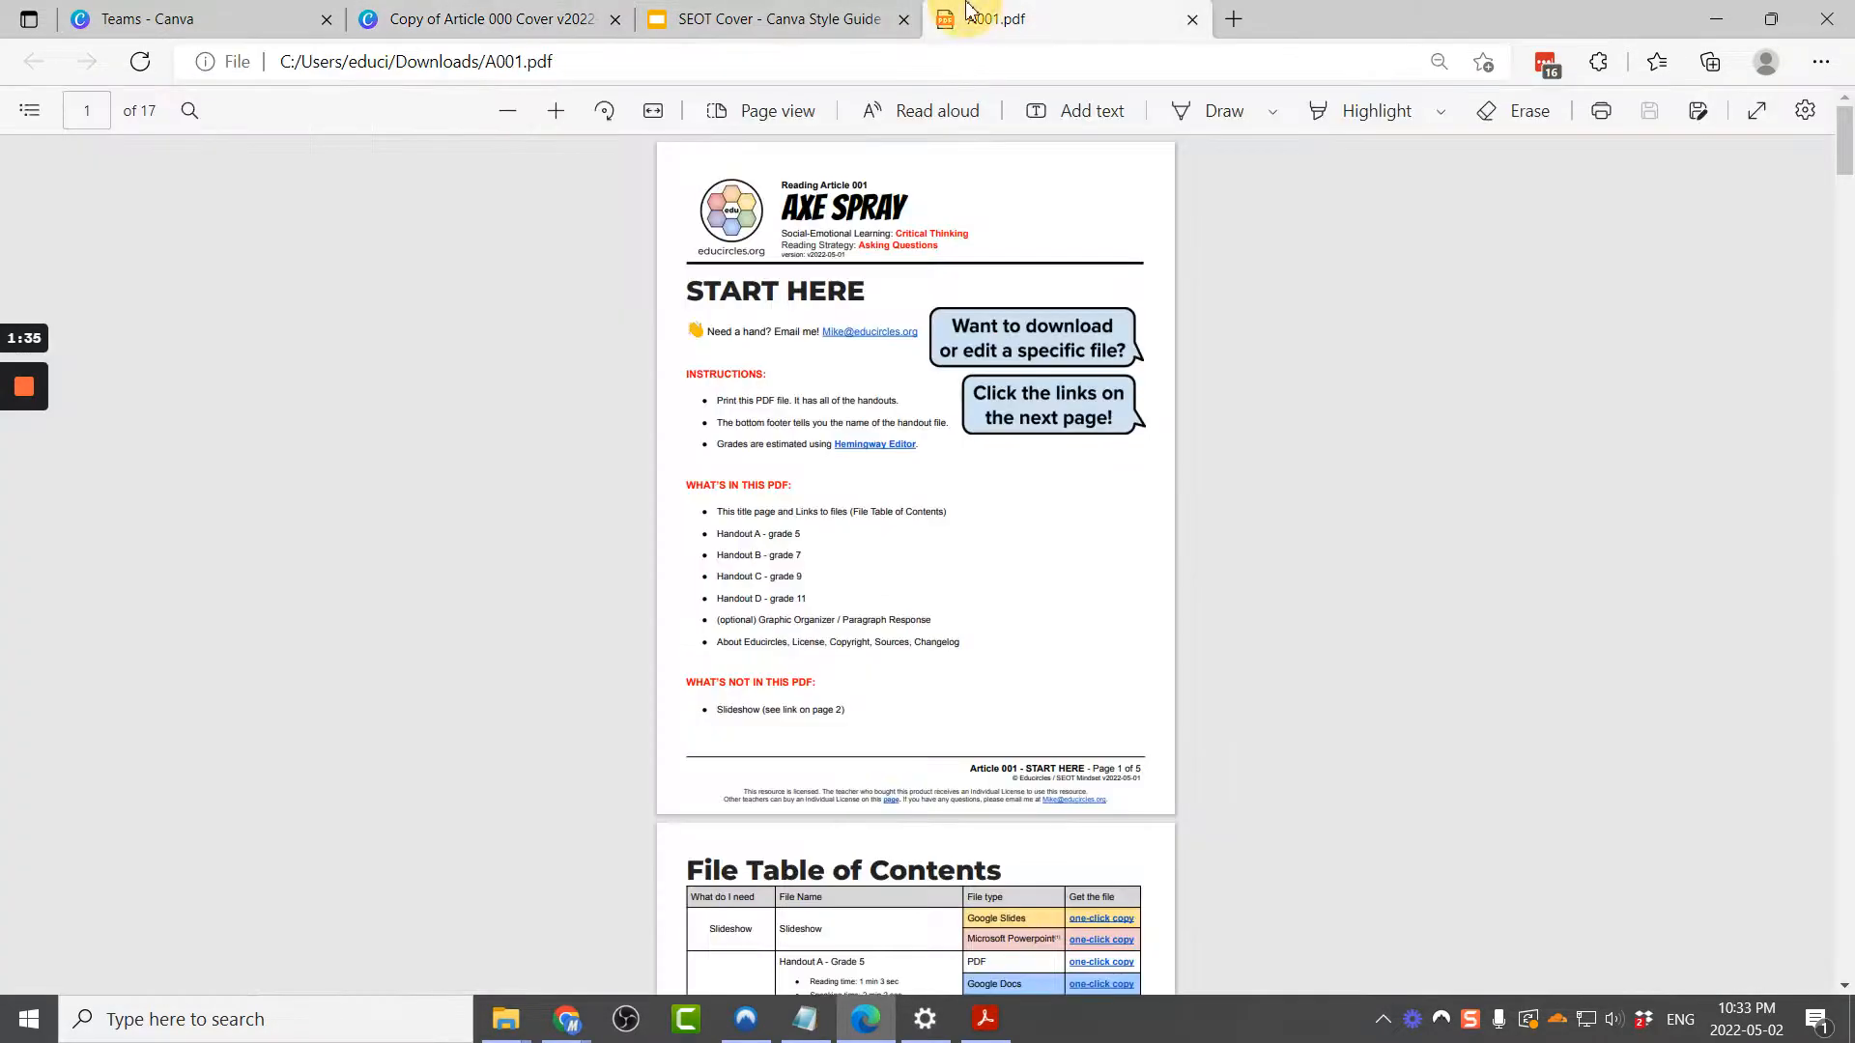
scroll(832, 483, down, 10)
scroll(833, 483, down, 9)
scroll(833, 483, up, 4)
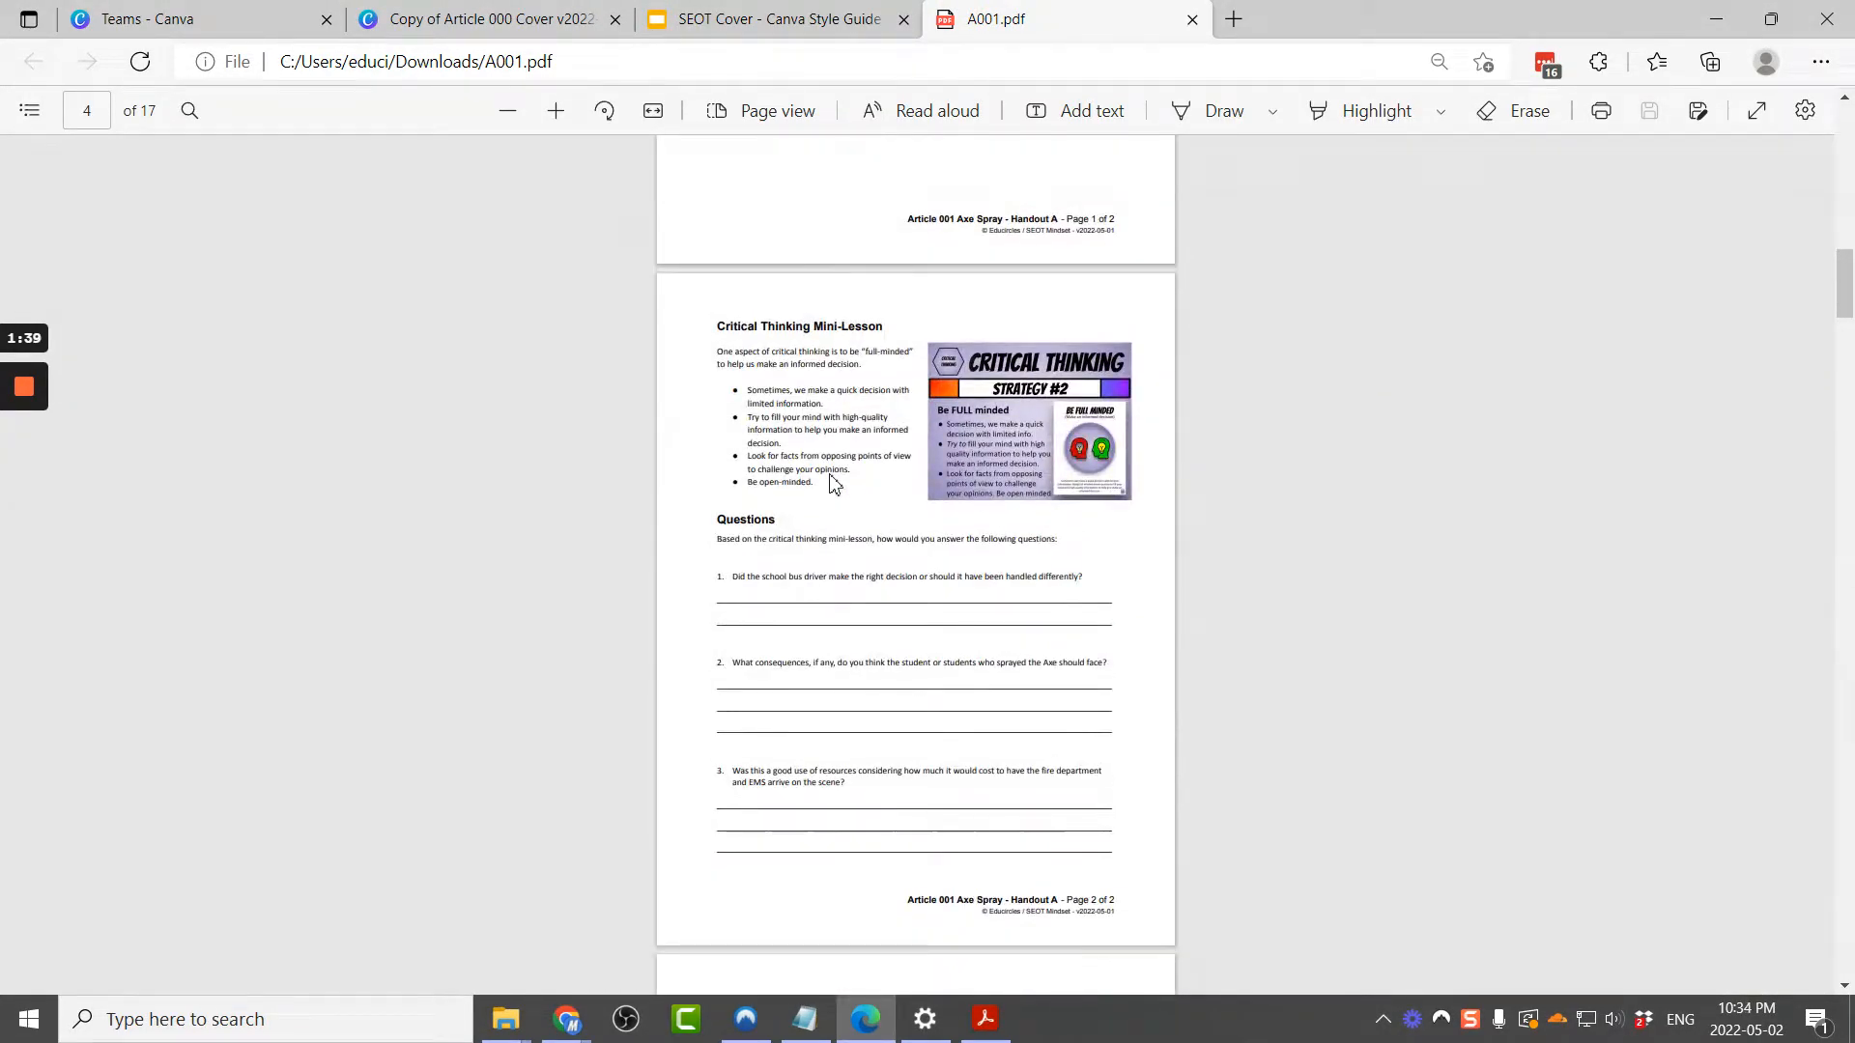
click(652, 111)
click(652, 112)
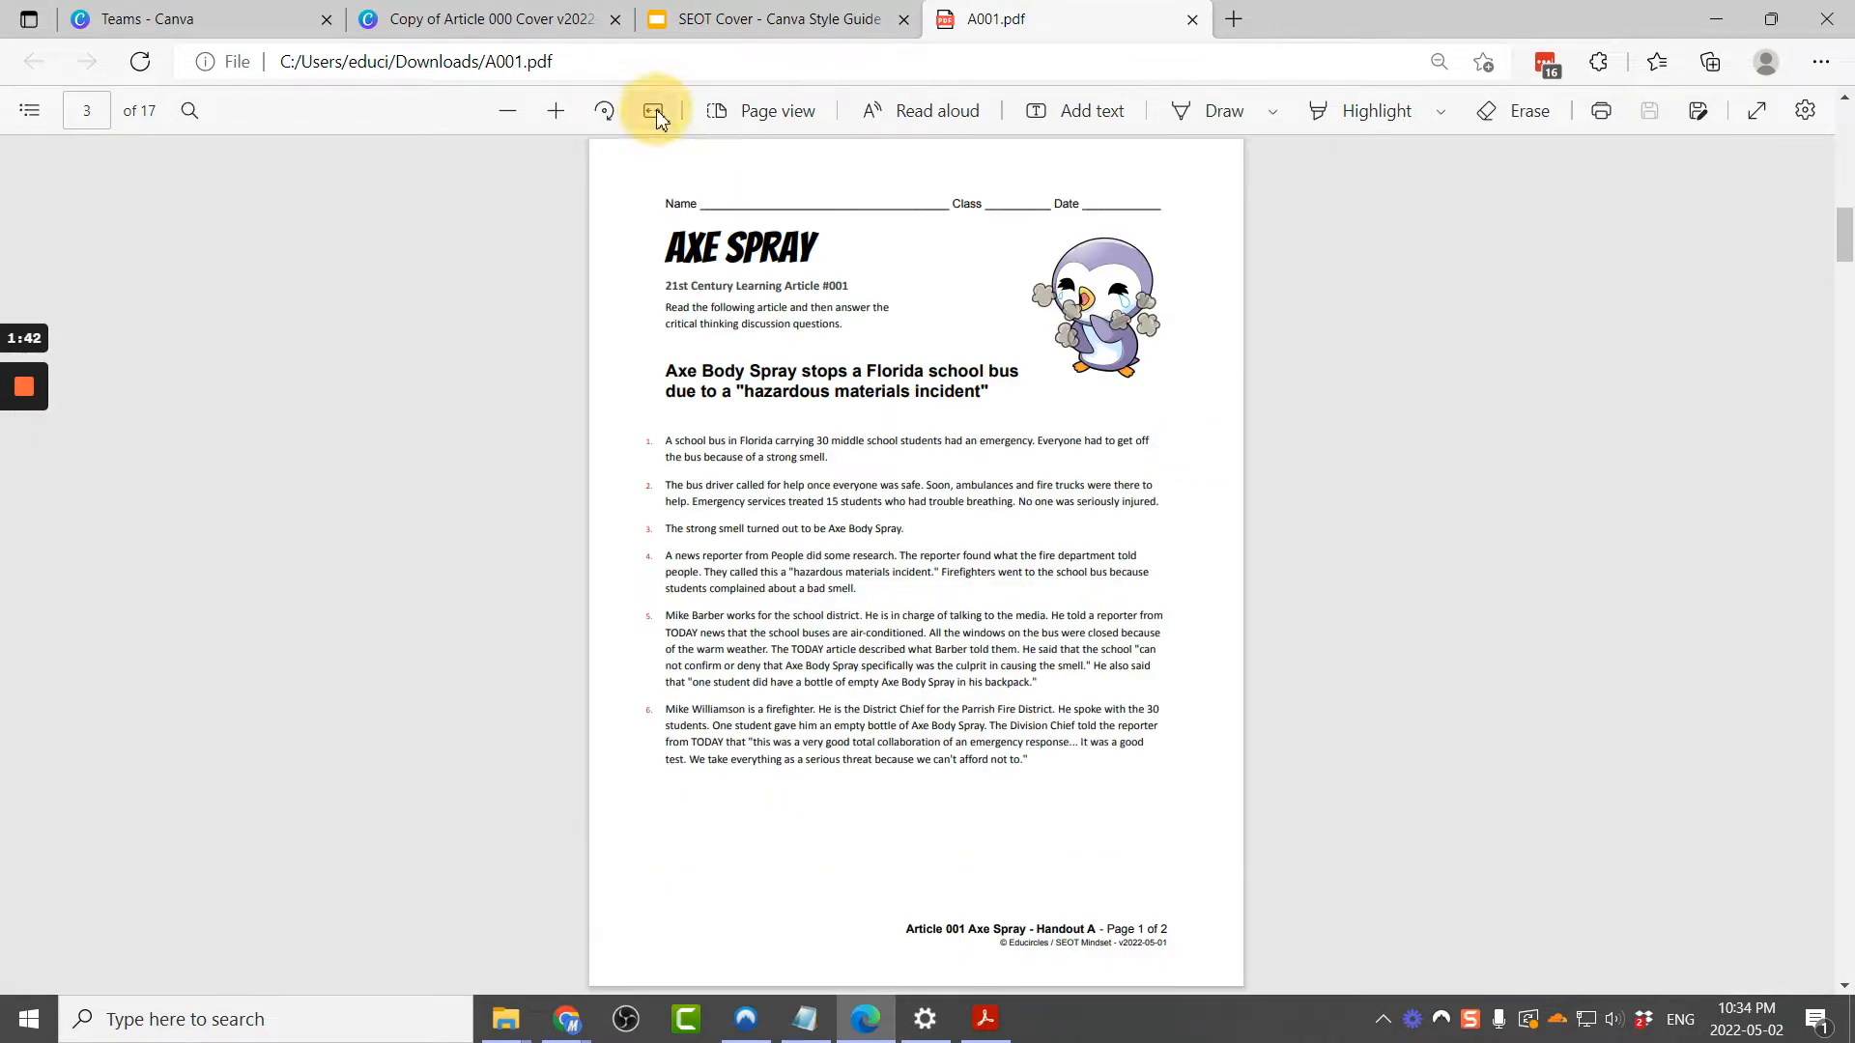
Step: Examine the PDF's page thumbnails to locate the Axe Spray handout page
click(758, 111)
click(278, 285)
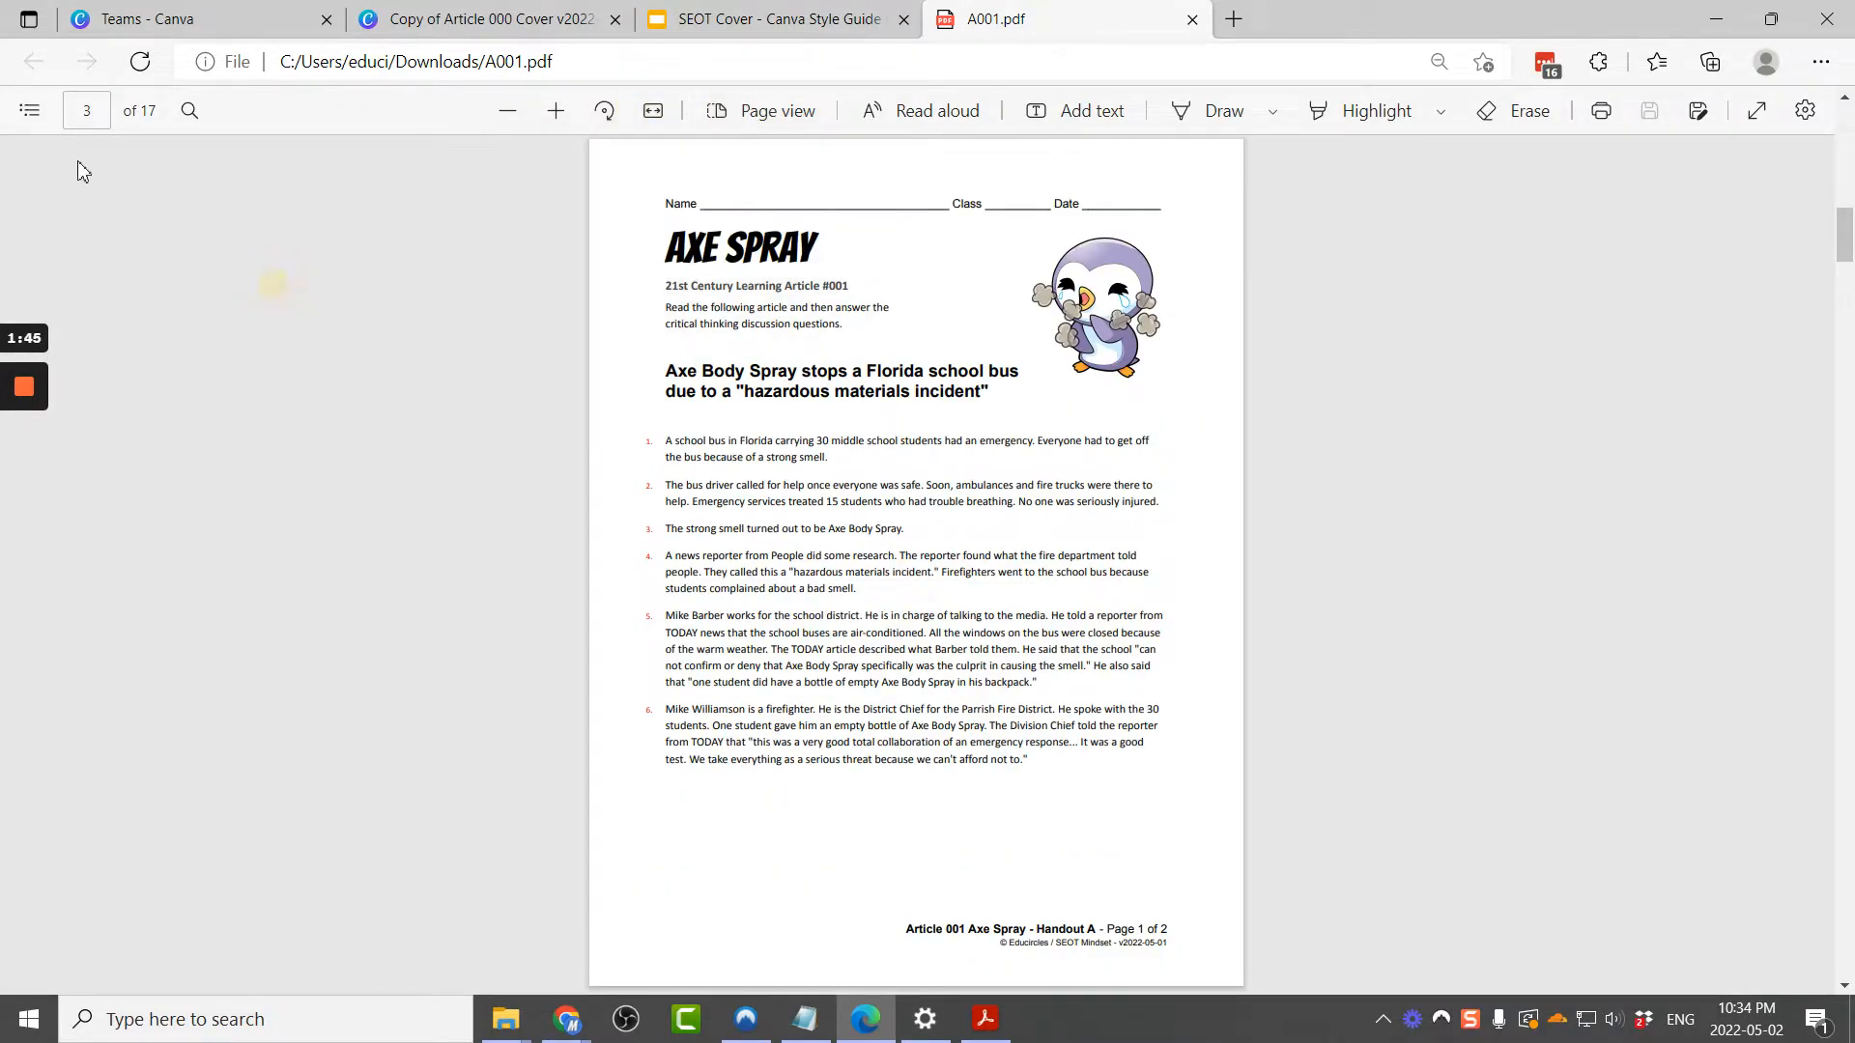
click(28, 111)
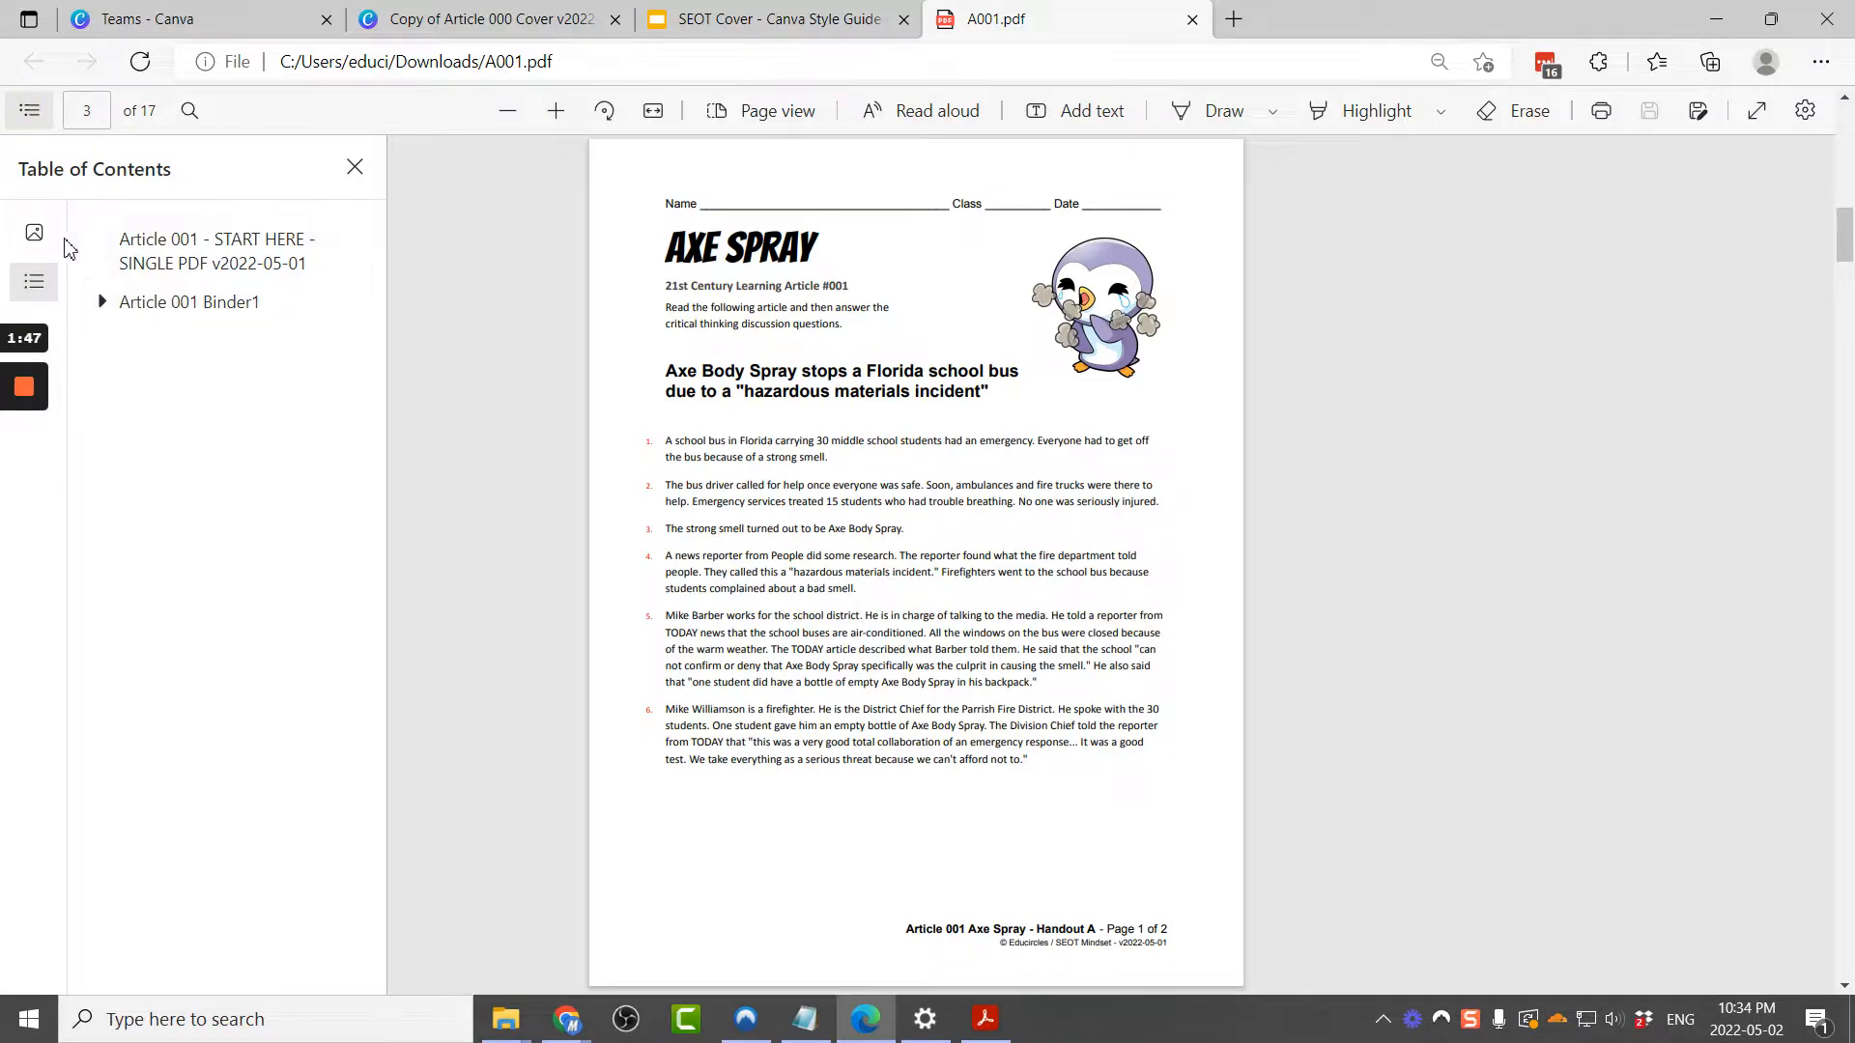
click(34, 233)
scroll(284, 579, down, 5)
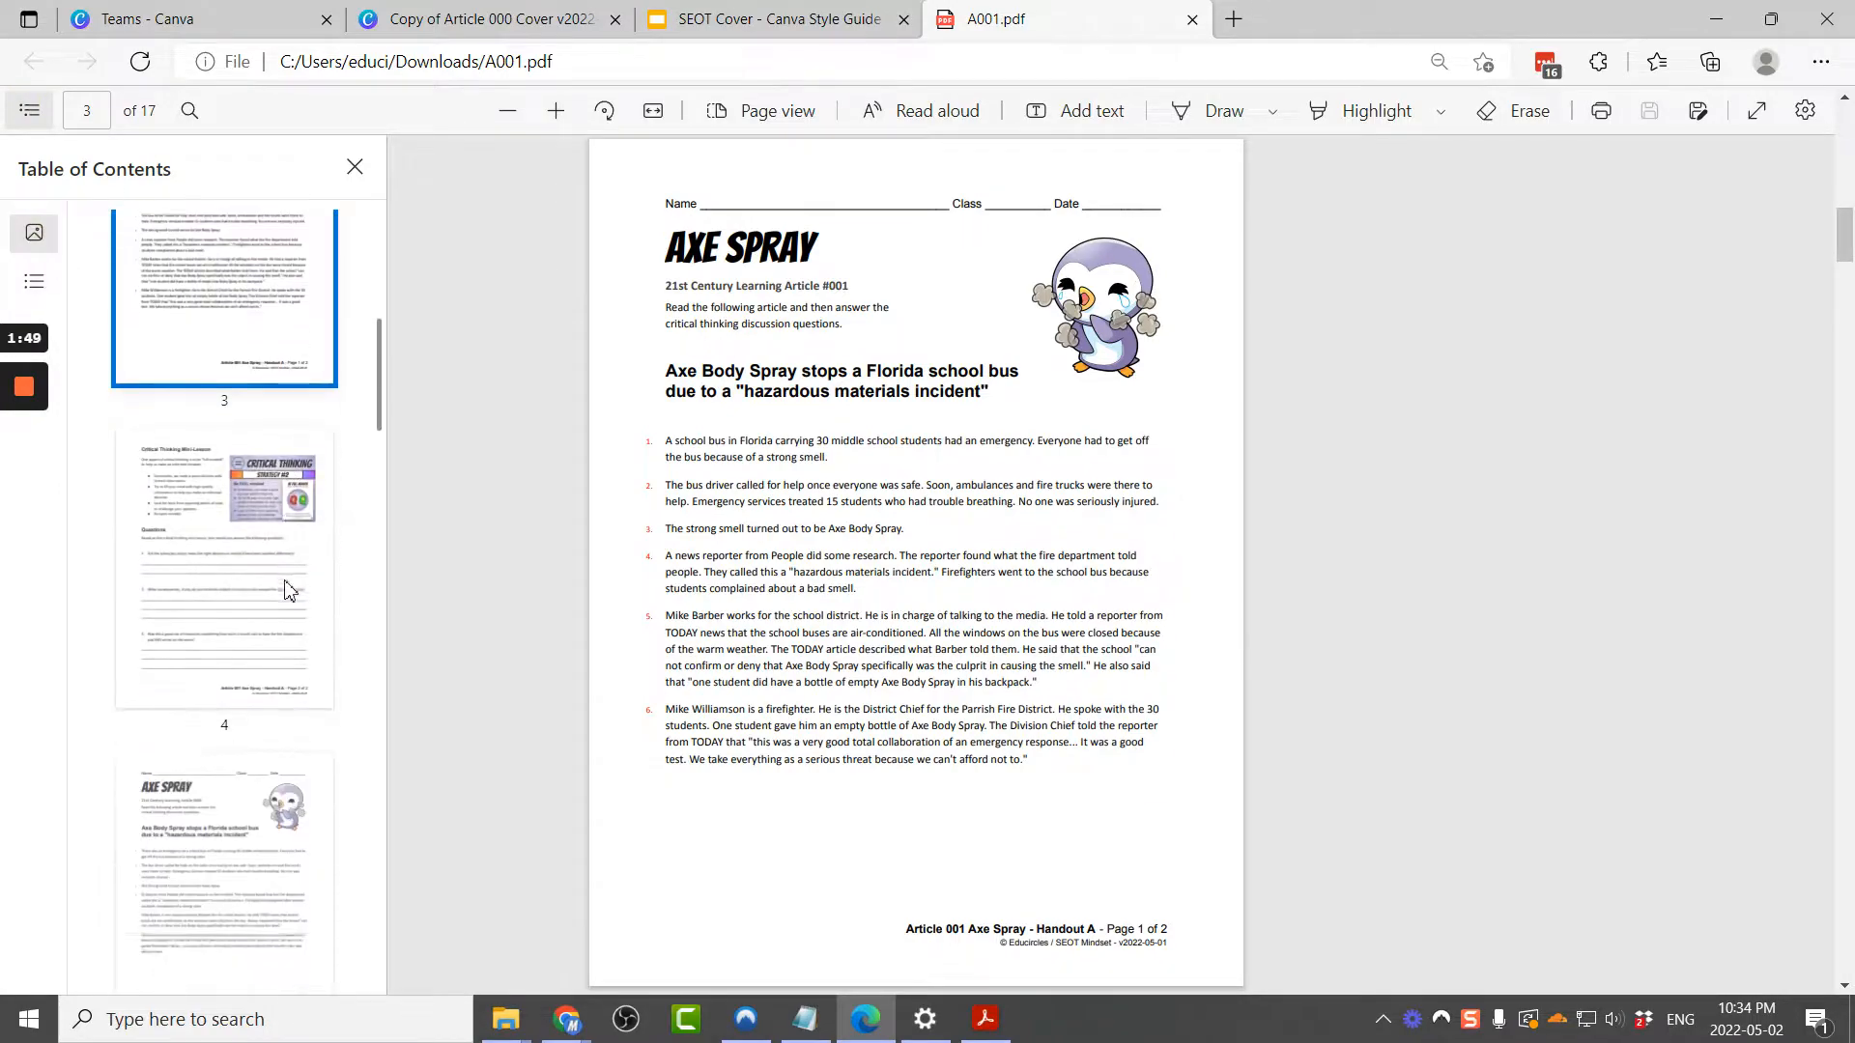
scroll(286, 589, up, 3)
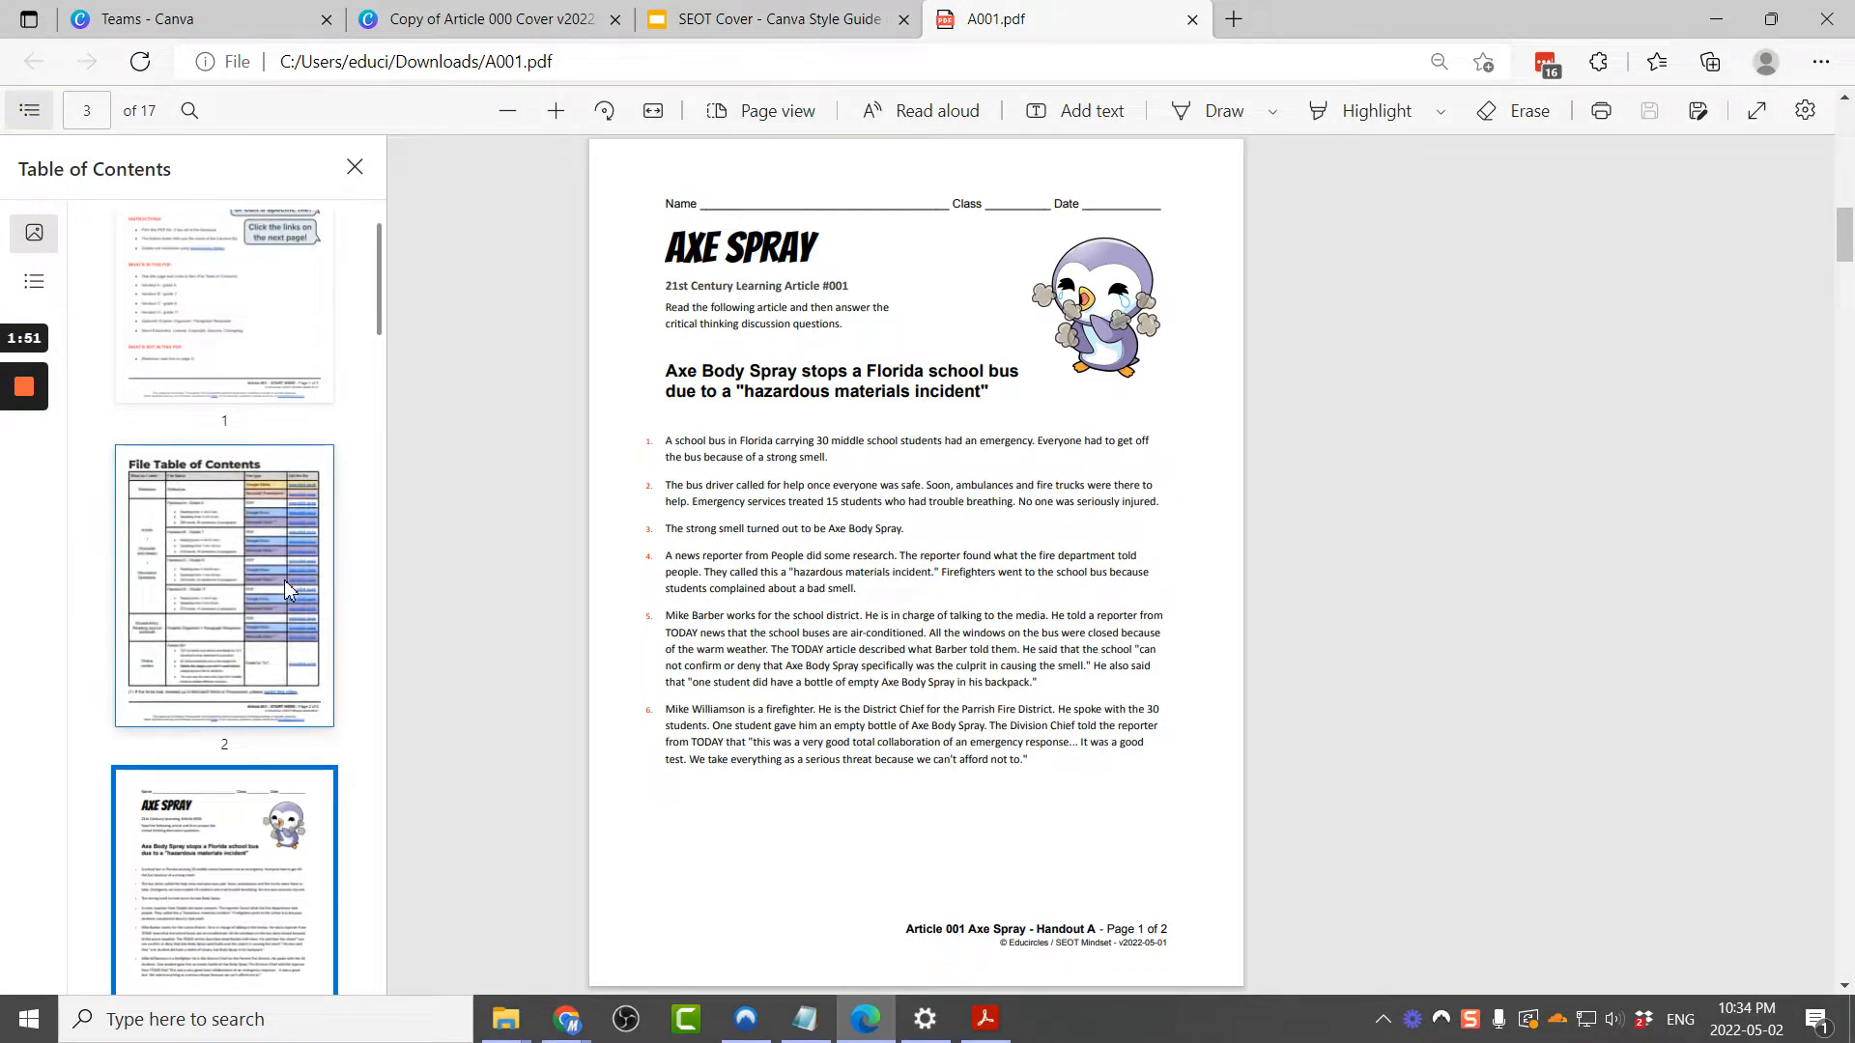
scroll(284, 580, up, 1)
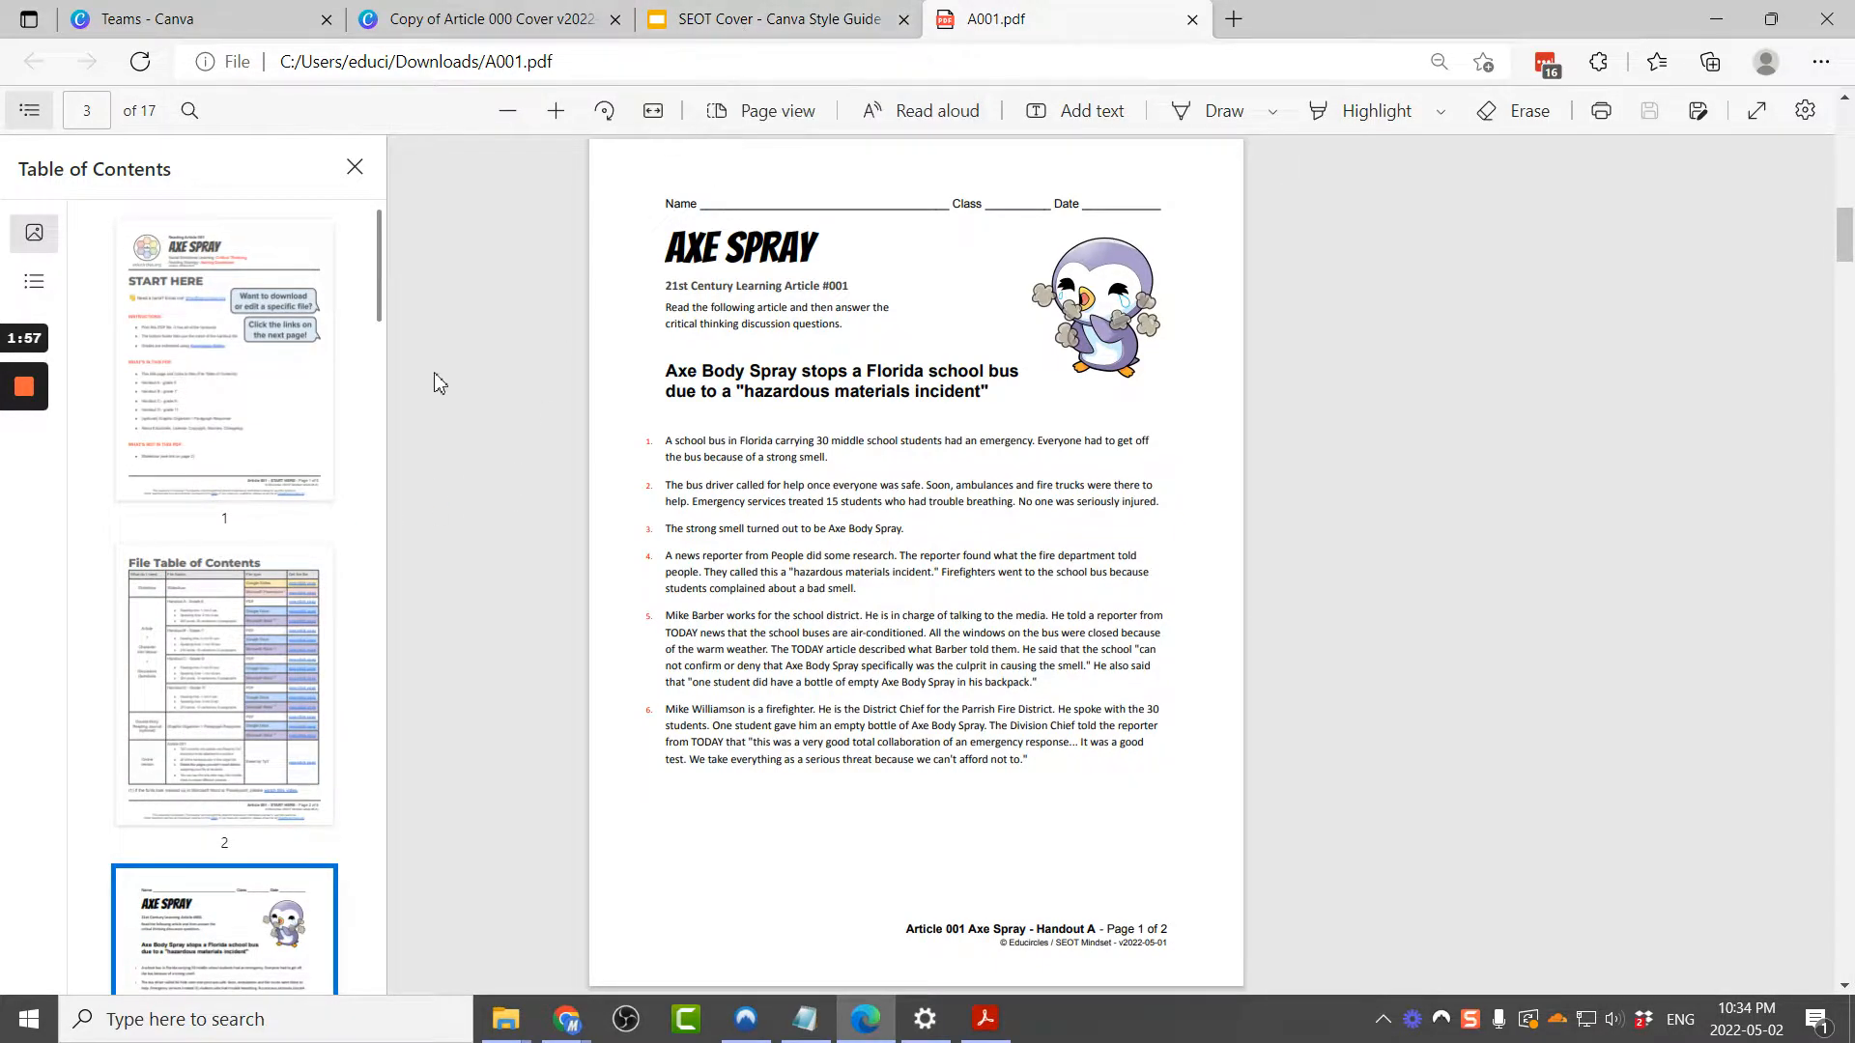
scroll(225, 788, down, 3)
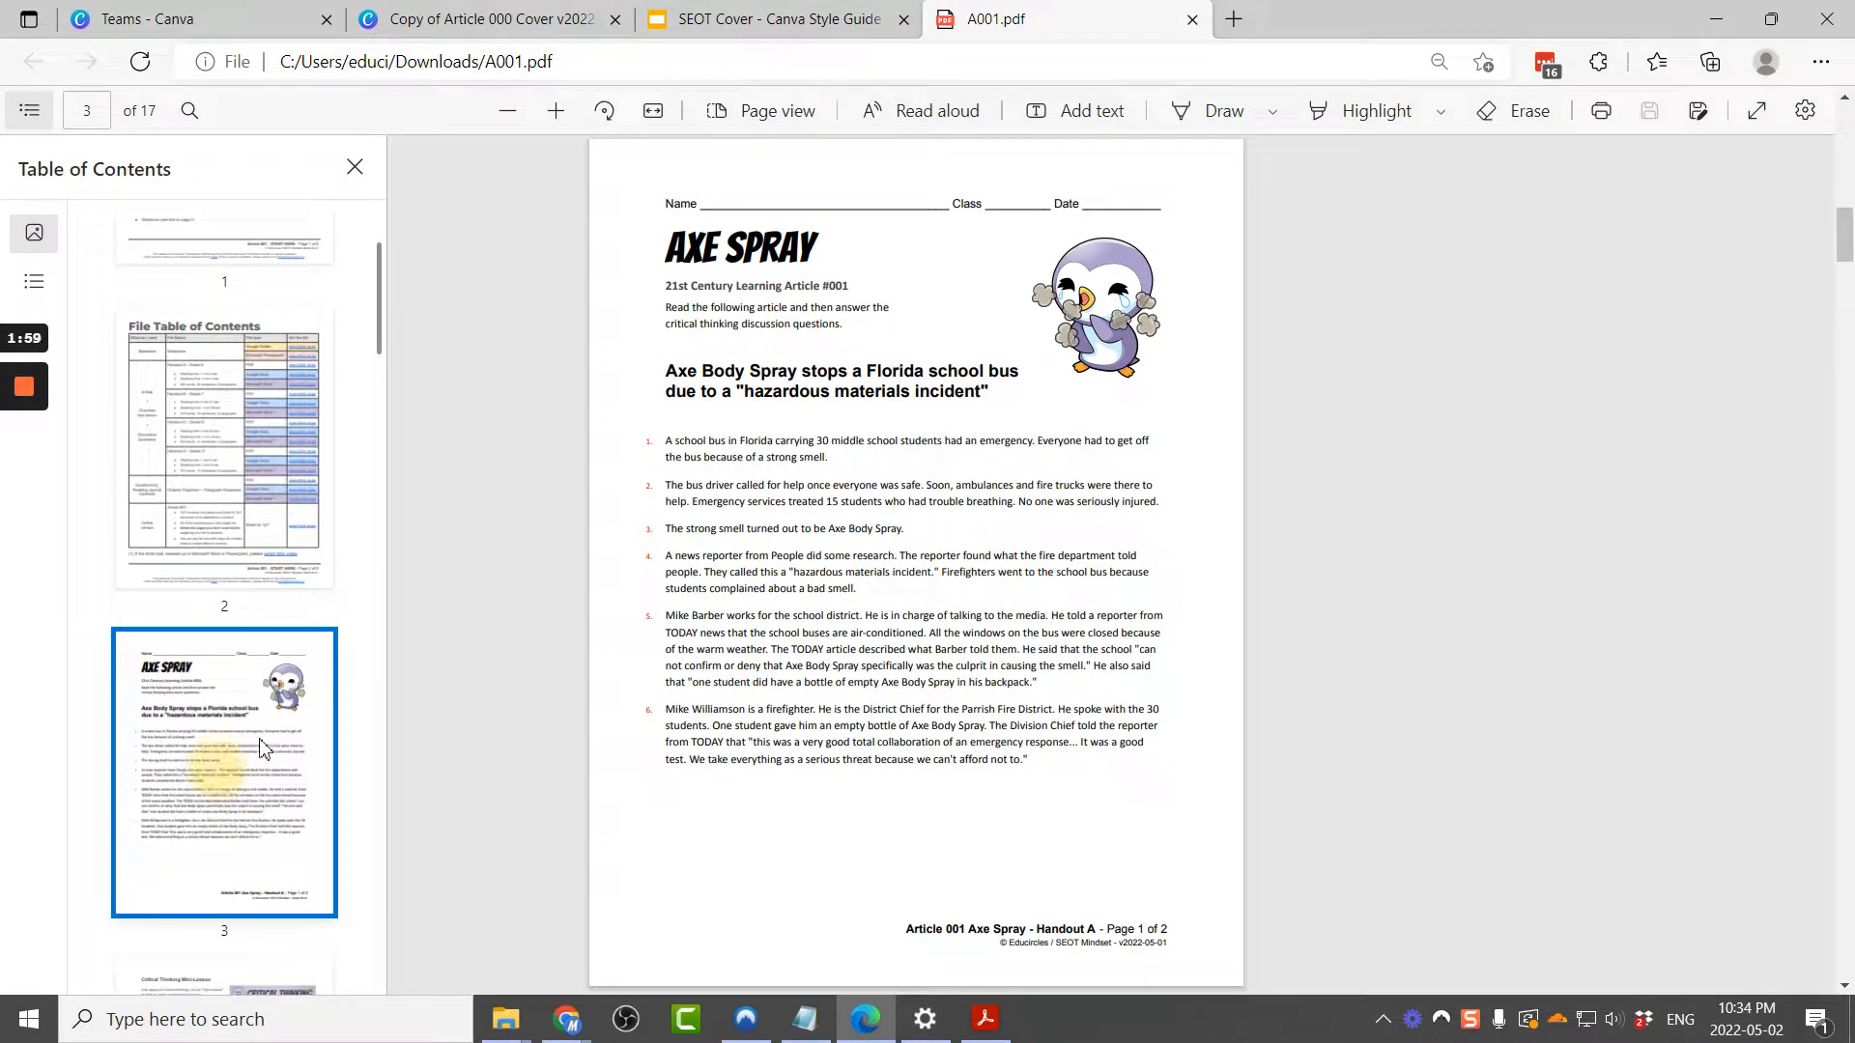
click(1152, 931)
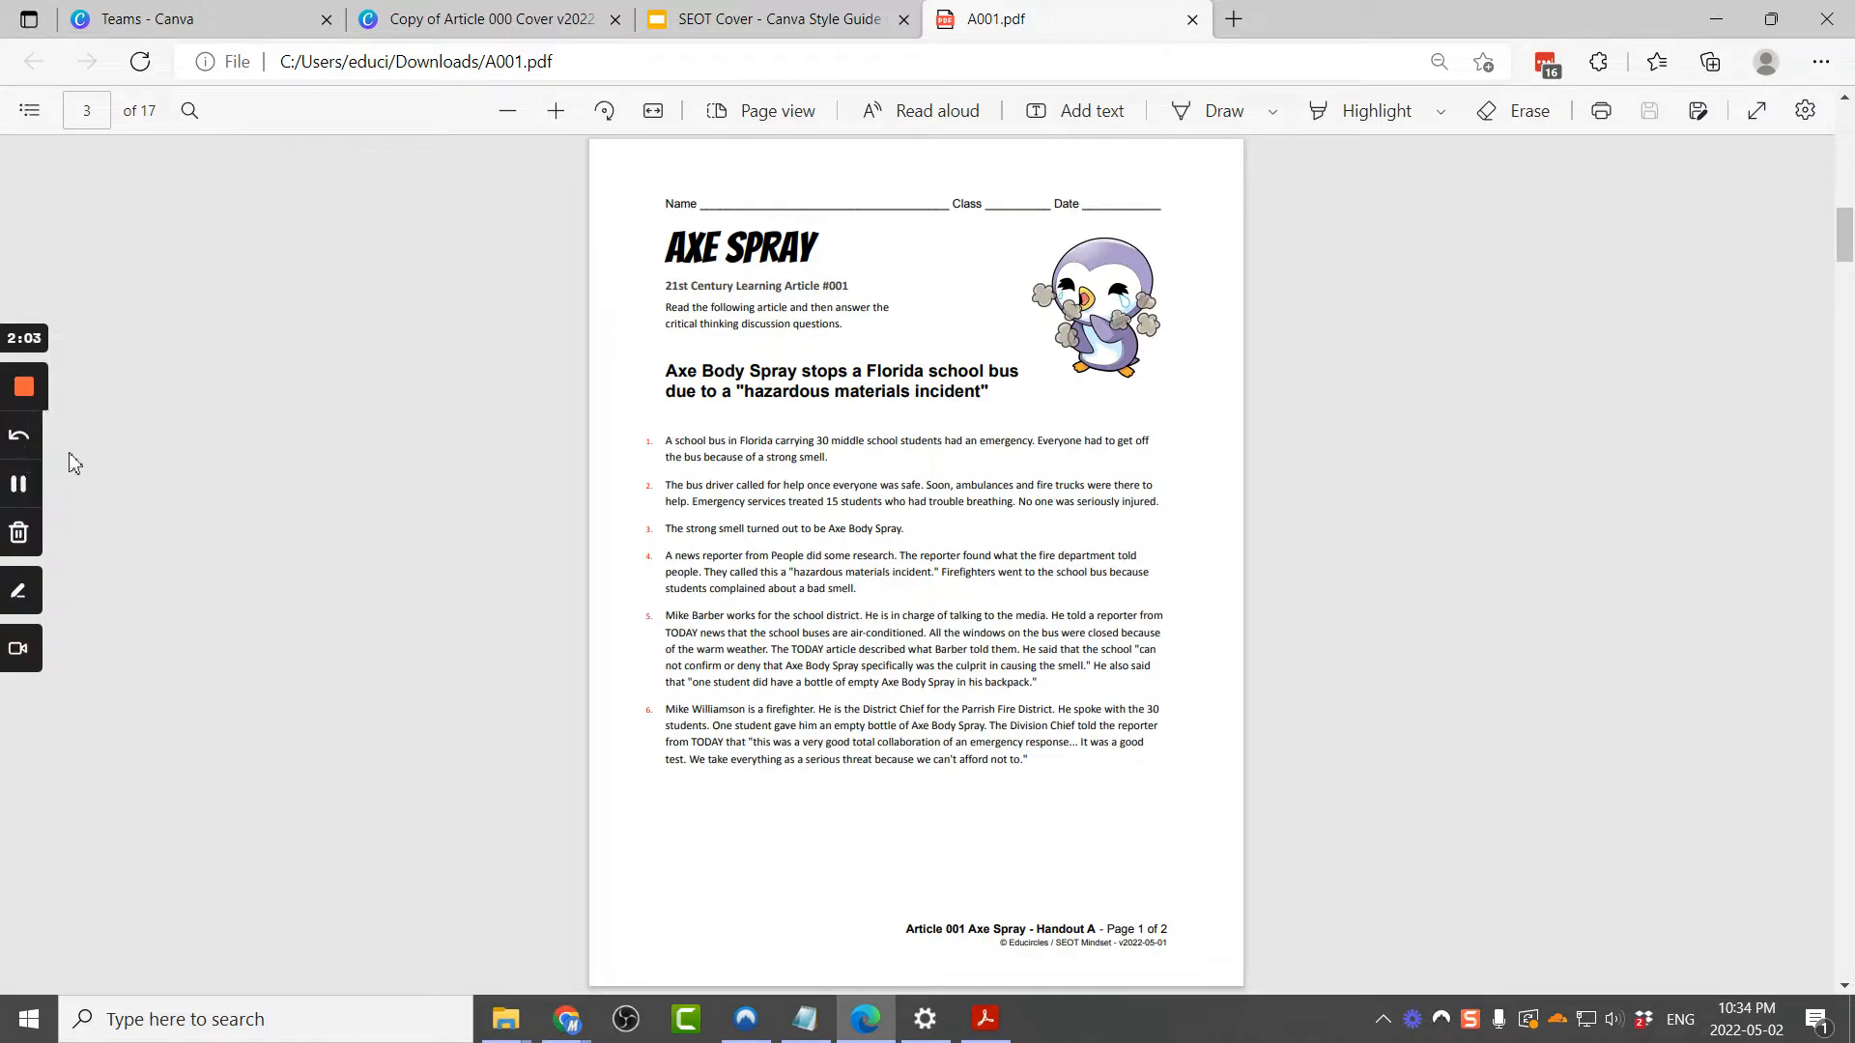
Step: Open the PDF in Acrobat and view its pages in Organize Pages
click(985, 1019)
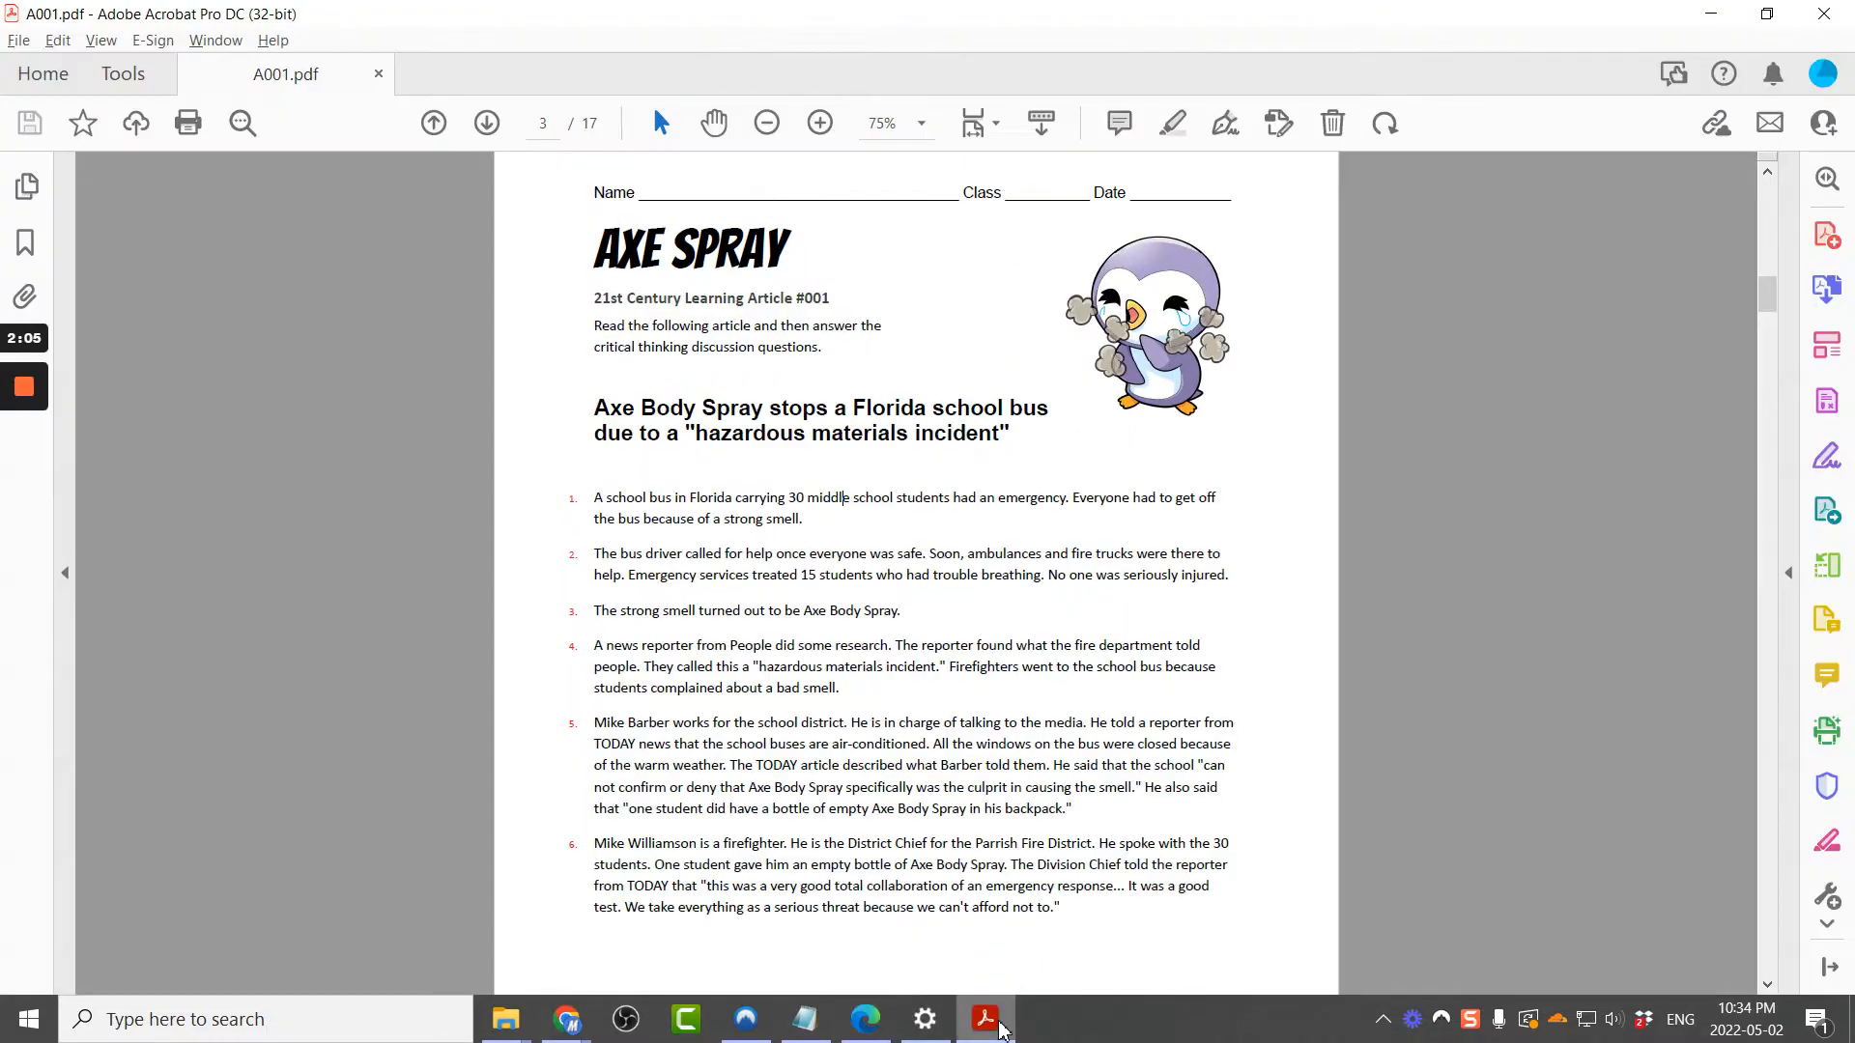
key(ctrl+0)
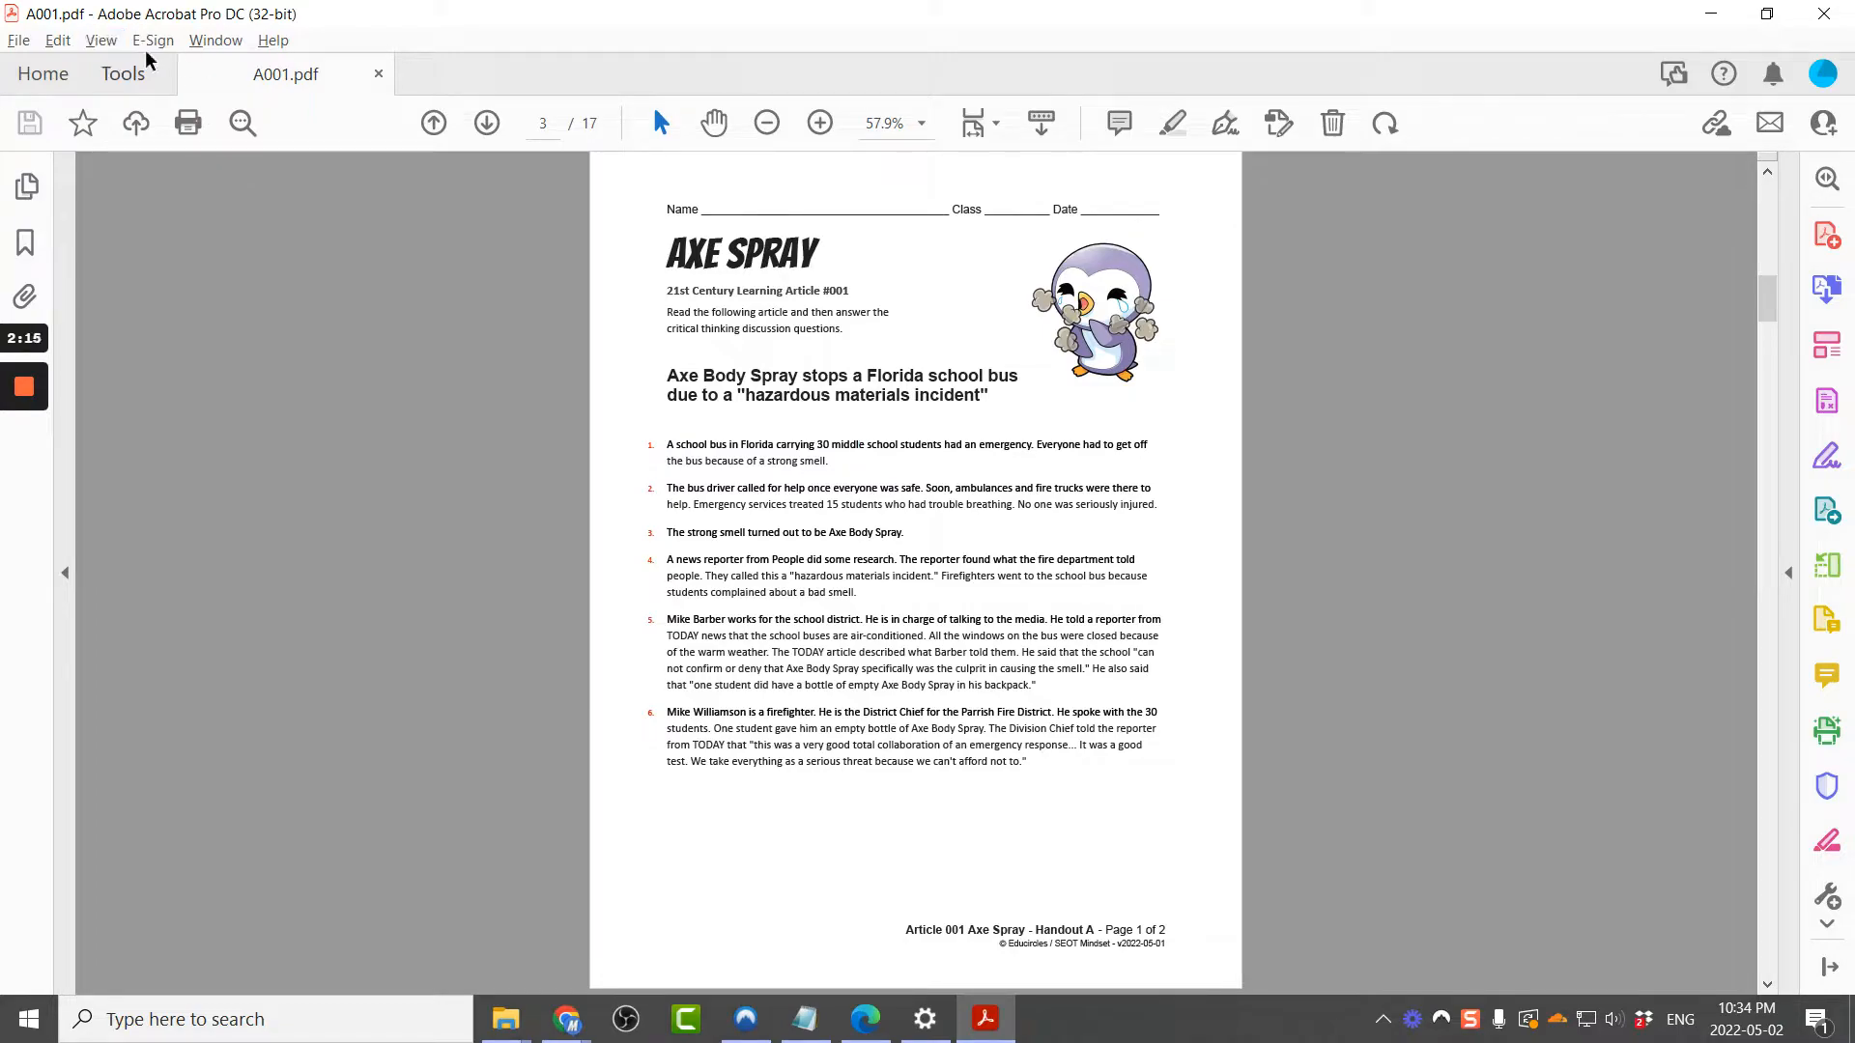
click(102, 44)
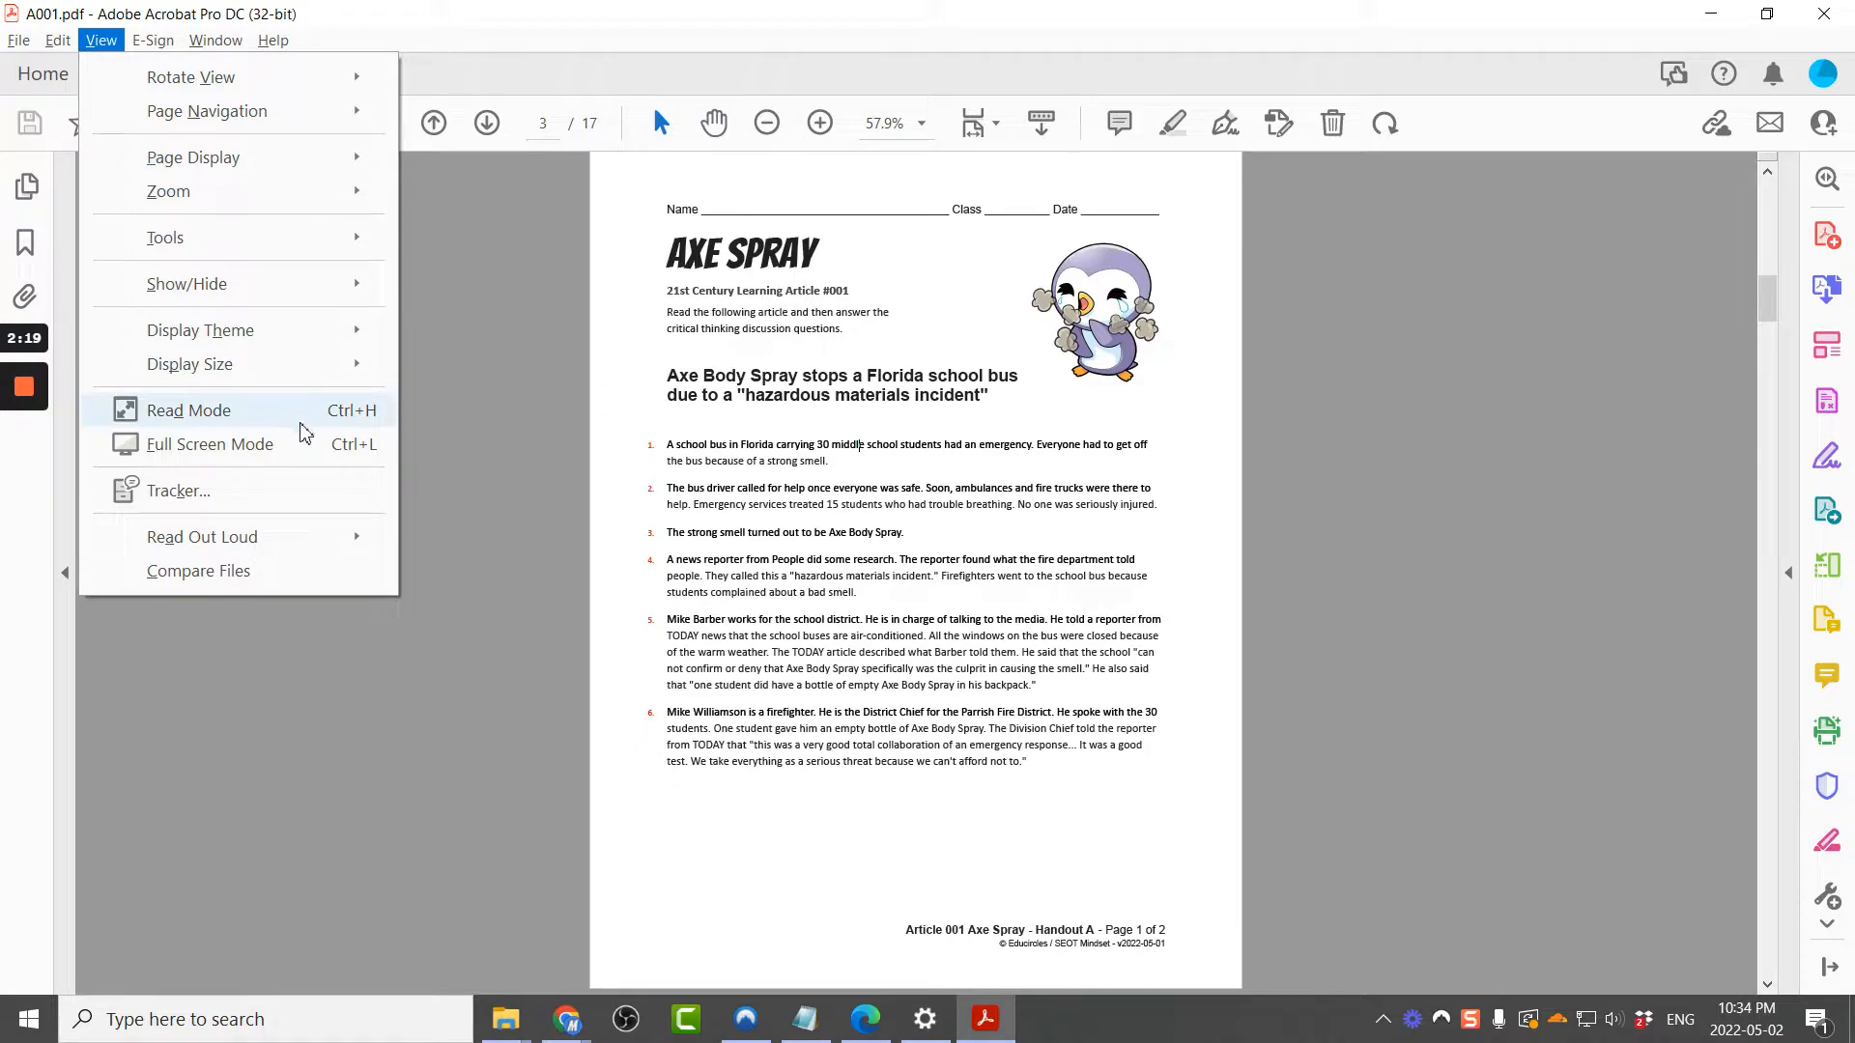
mouse_move(321, 165)
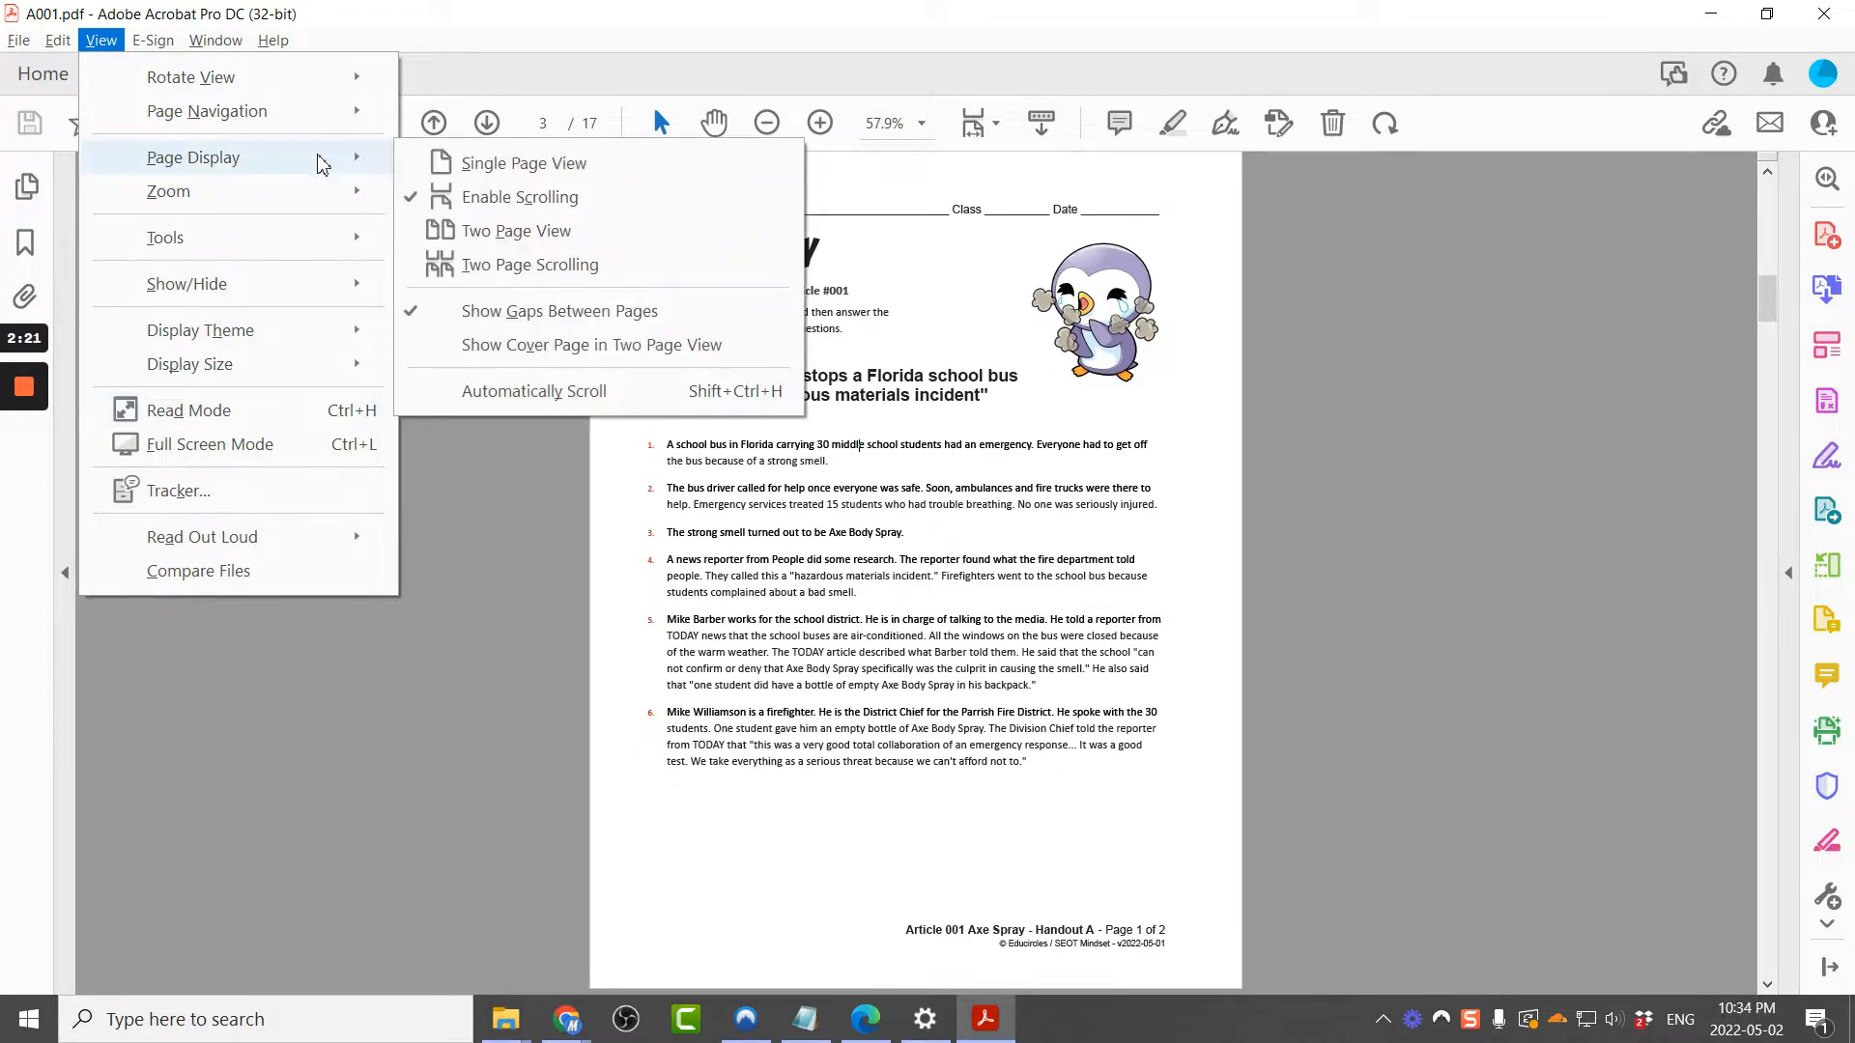
click(1432, 447)
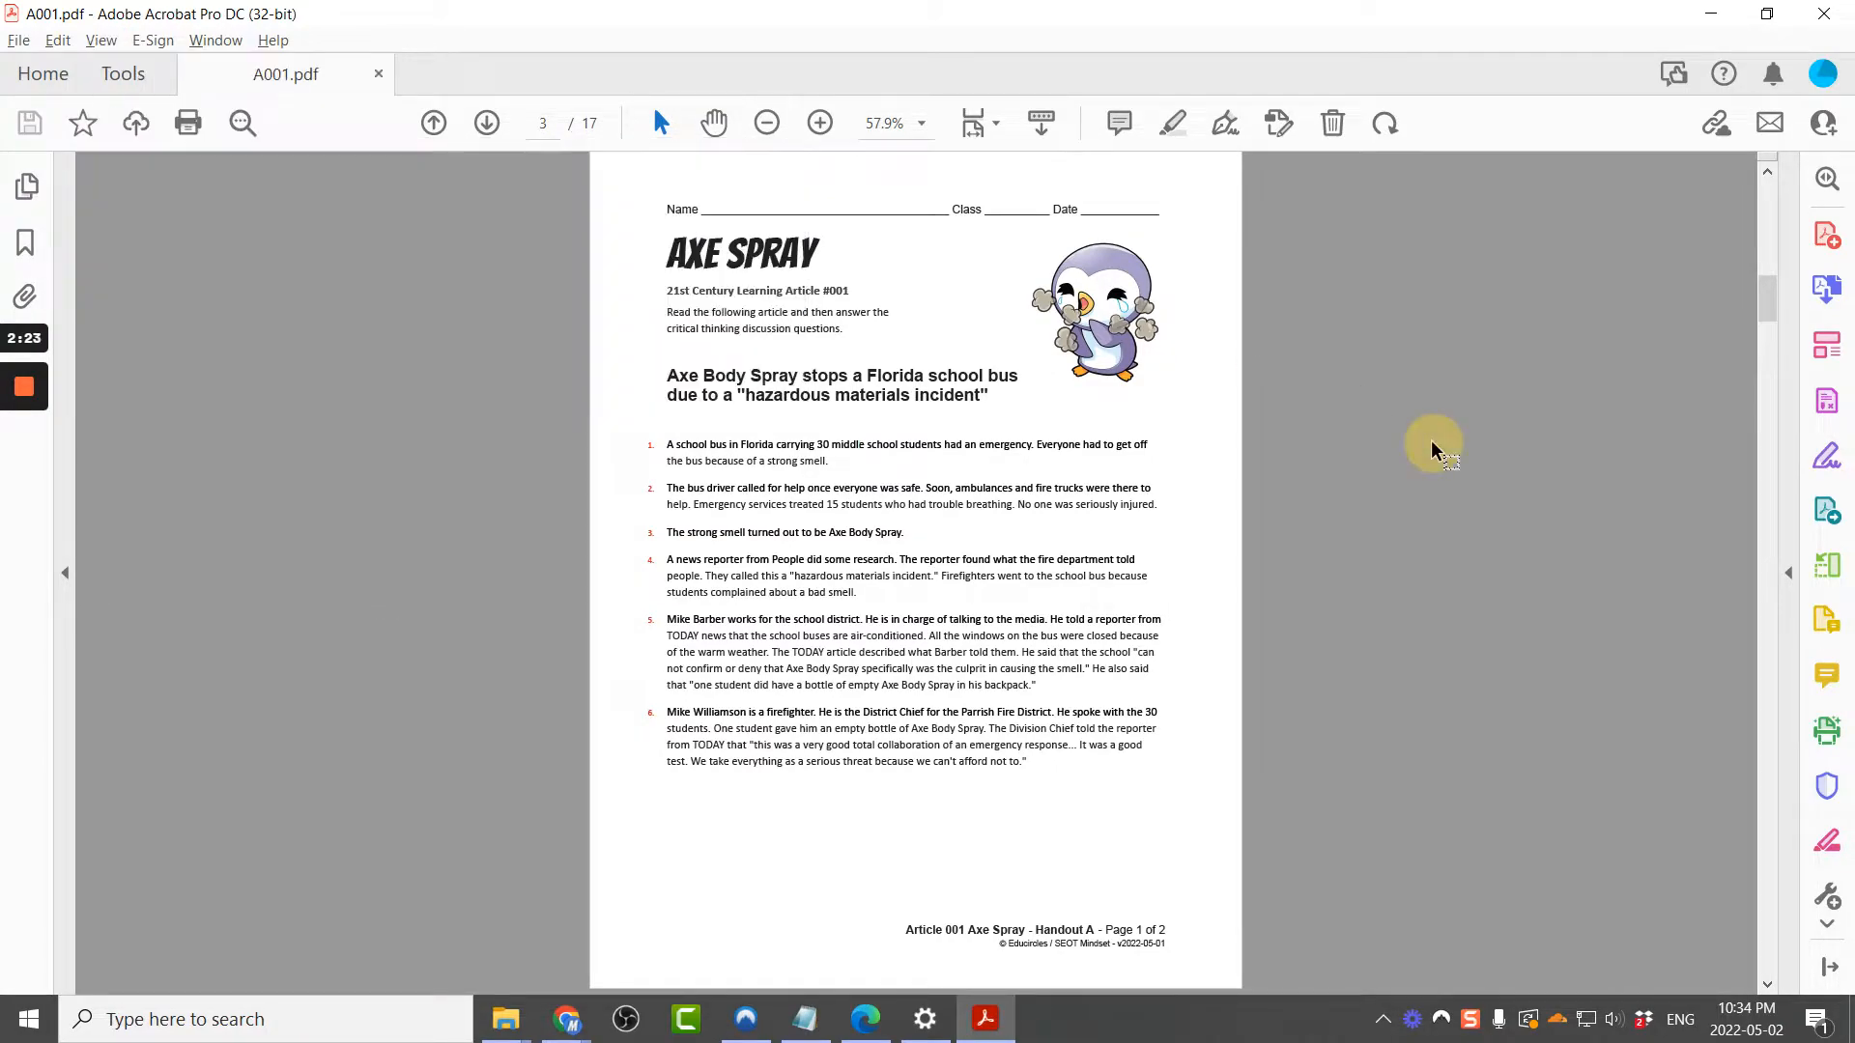
click(1822, 568)
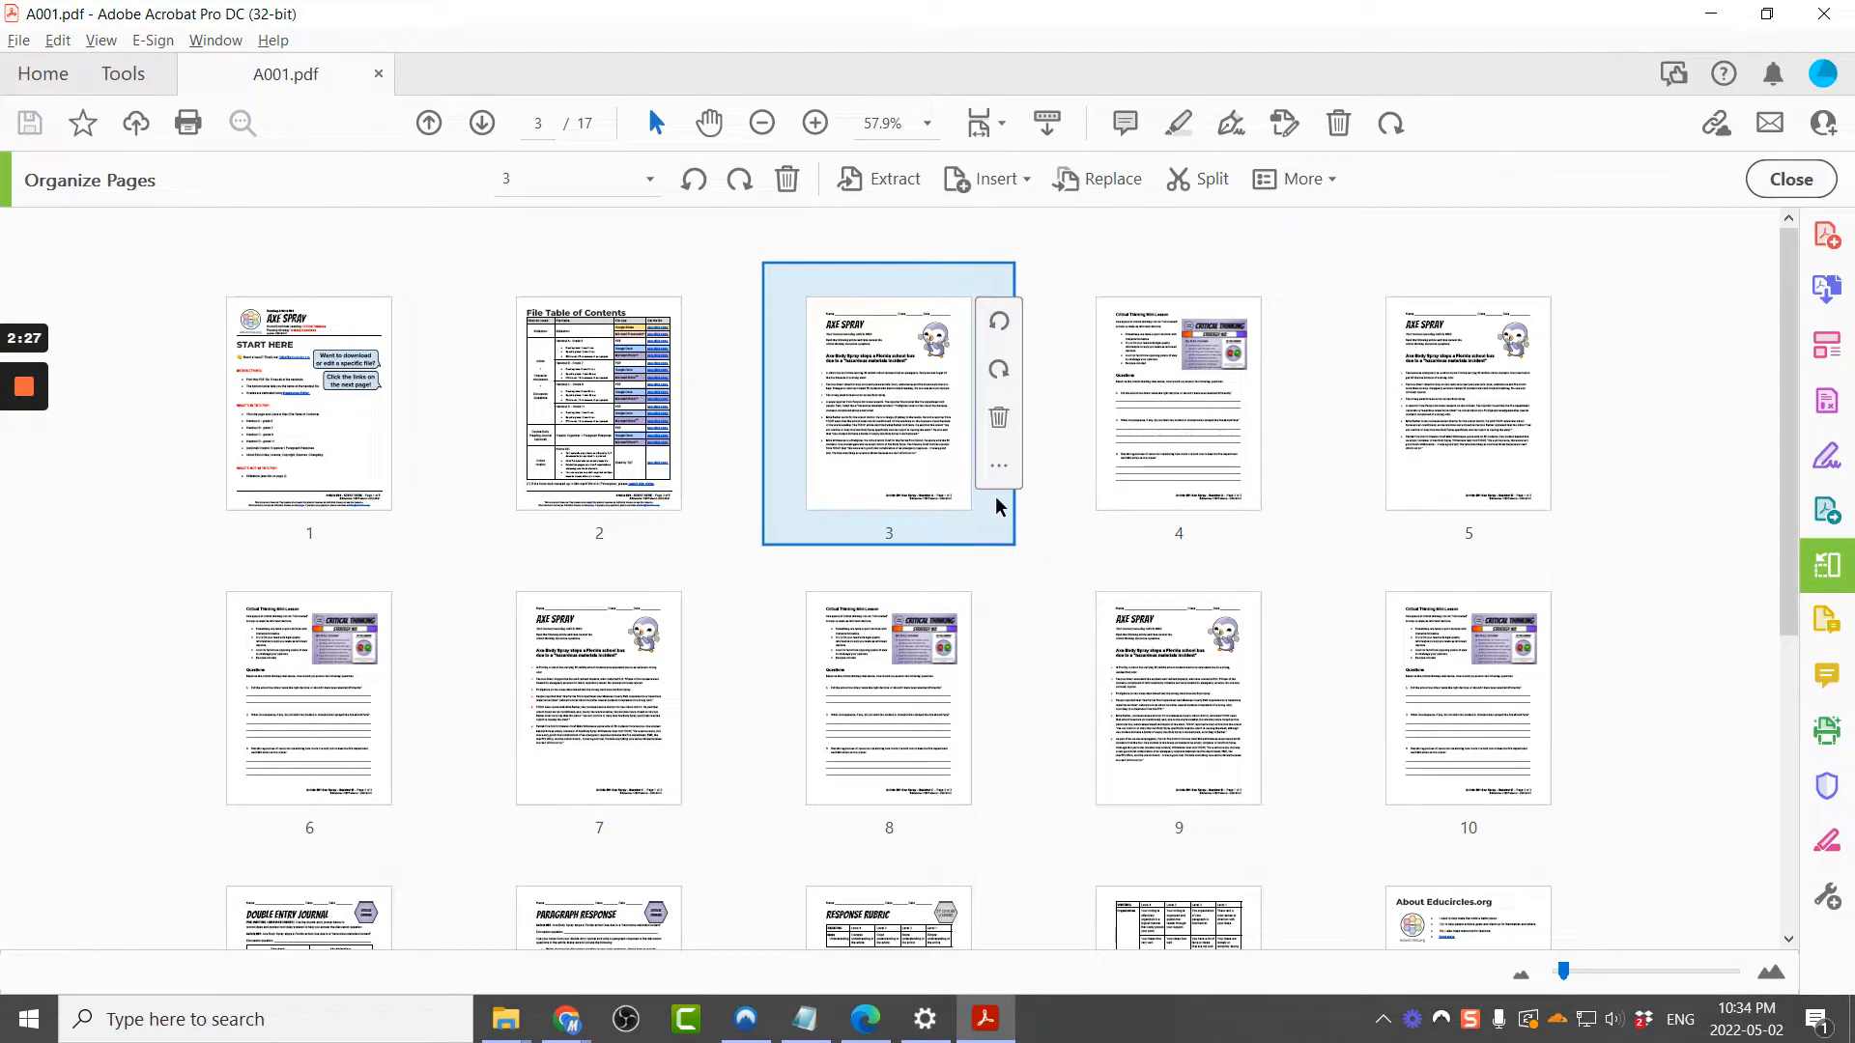
key(alt+Tab)
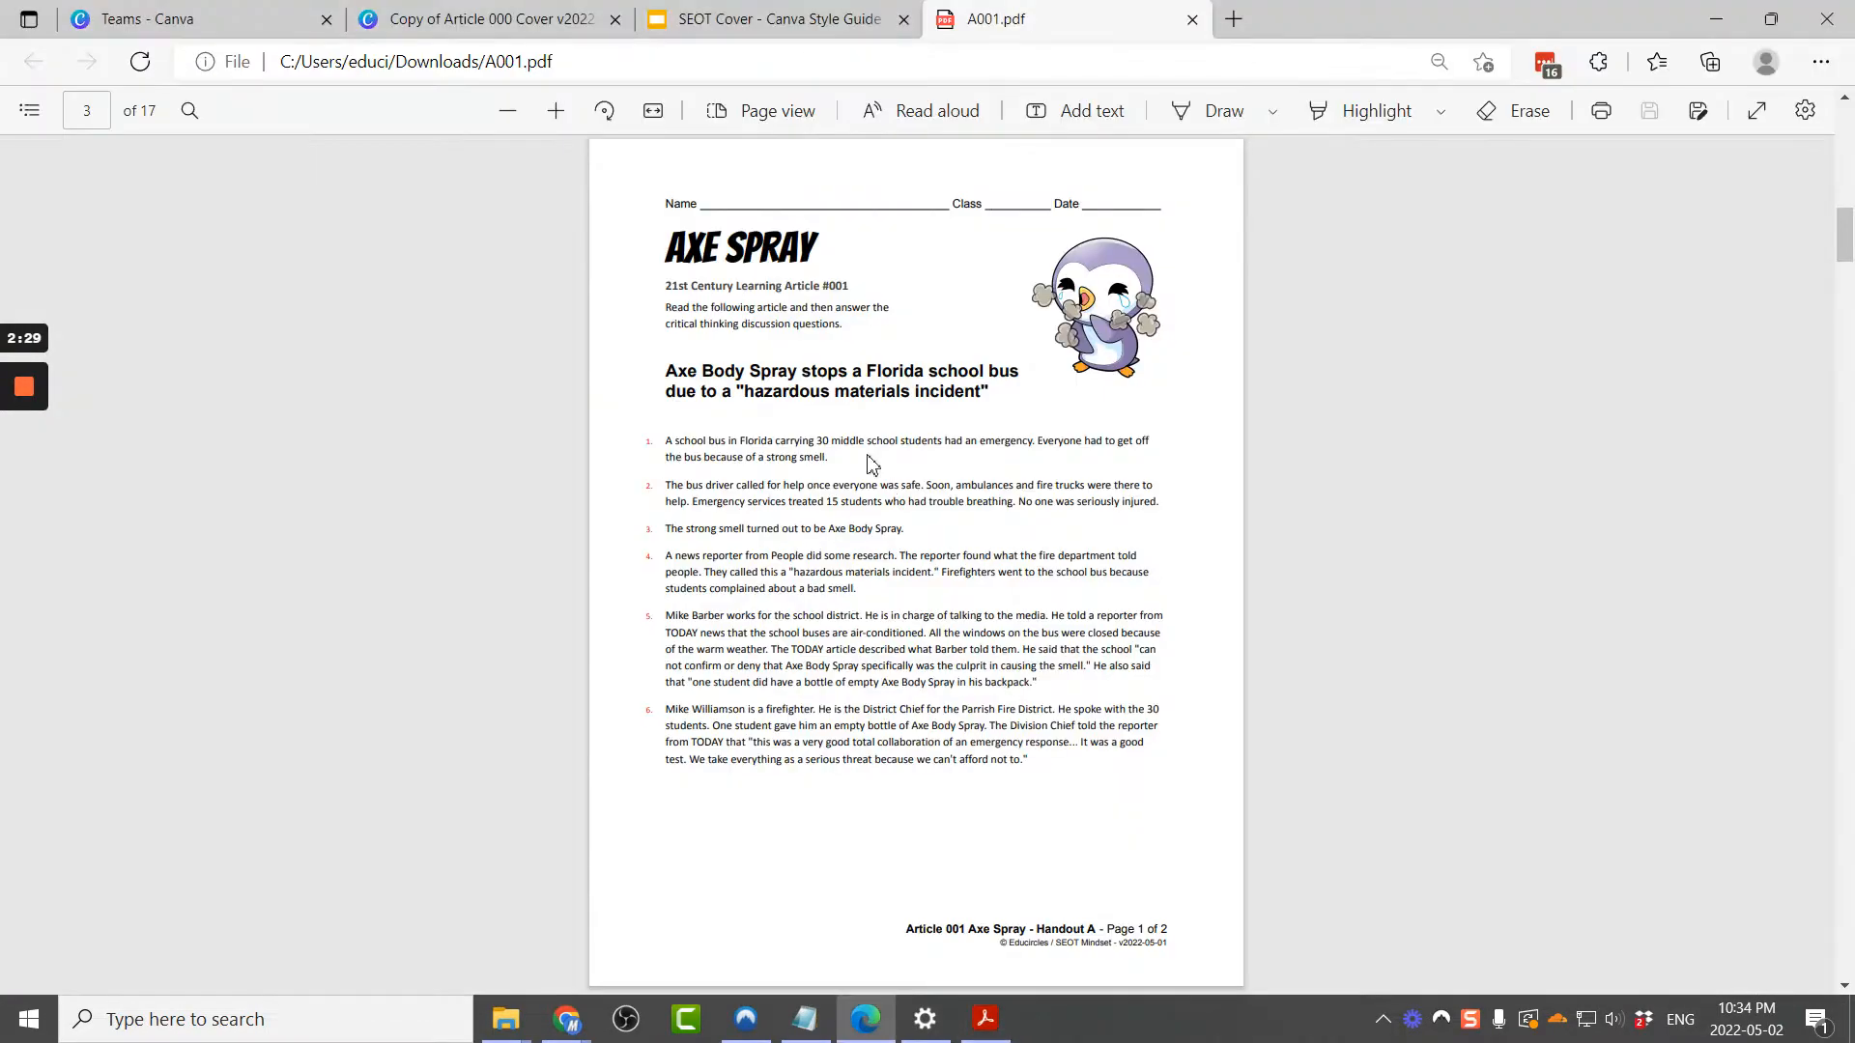
Step: Return to the design and search the folder's images for 03
click(482, 18)
click(341, 266)
text(03)
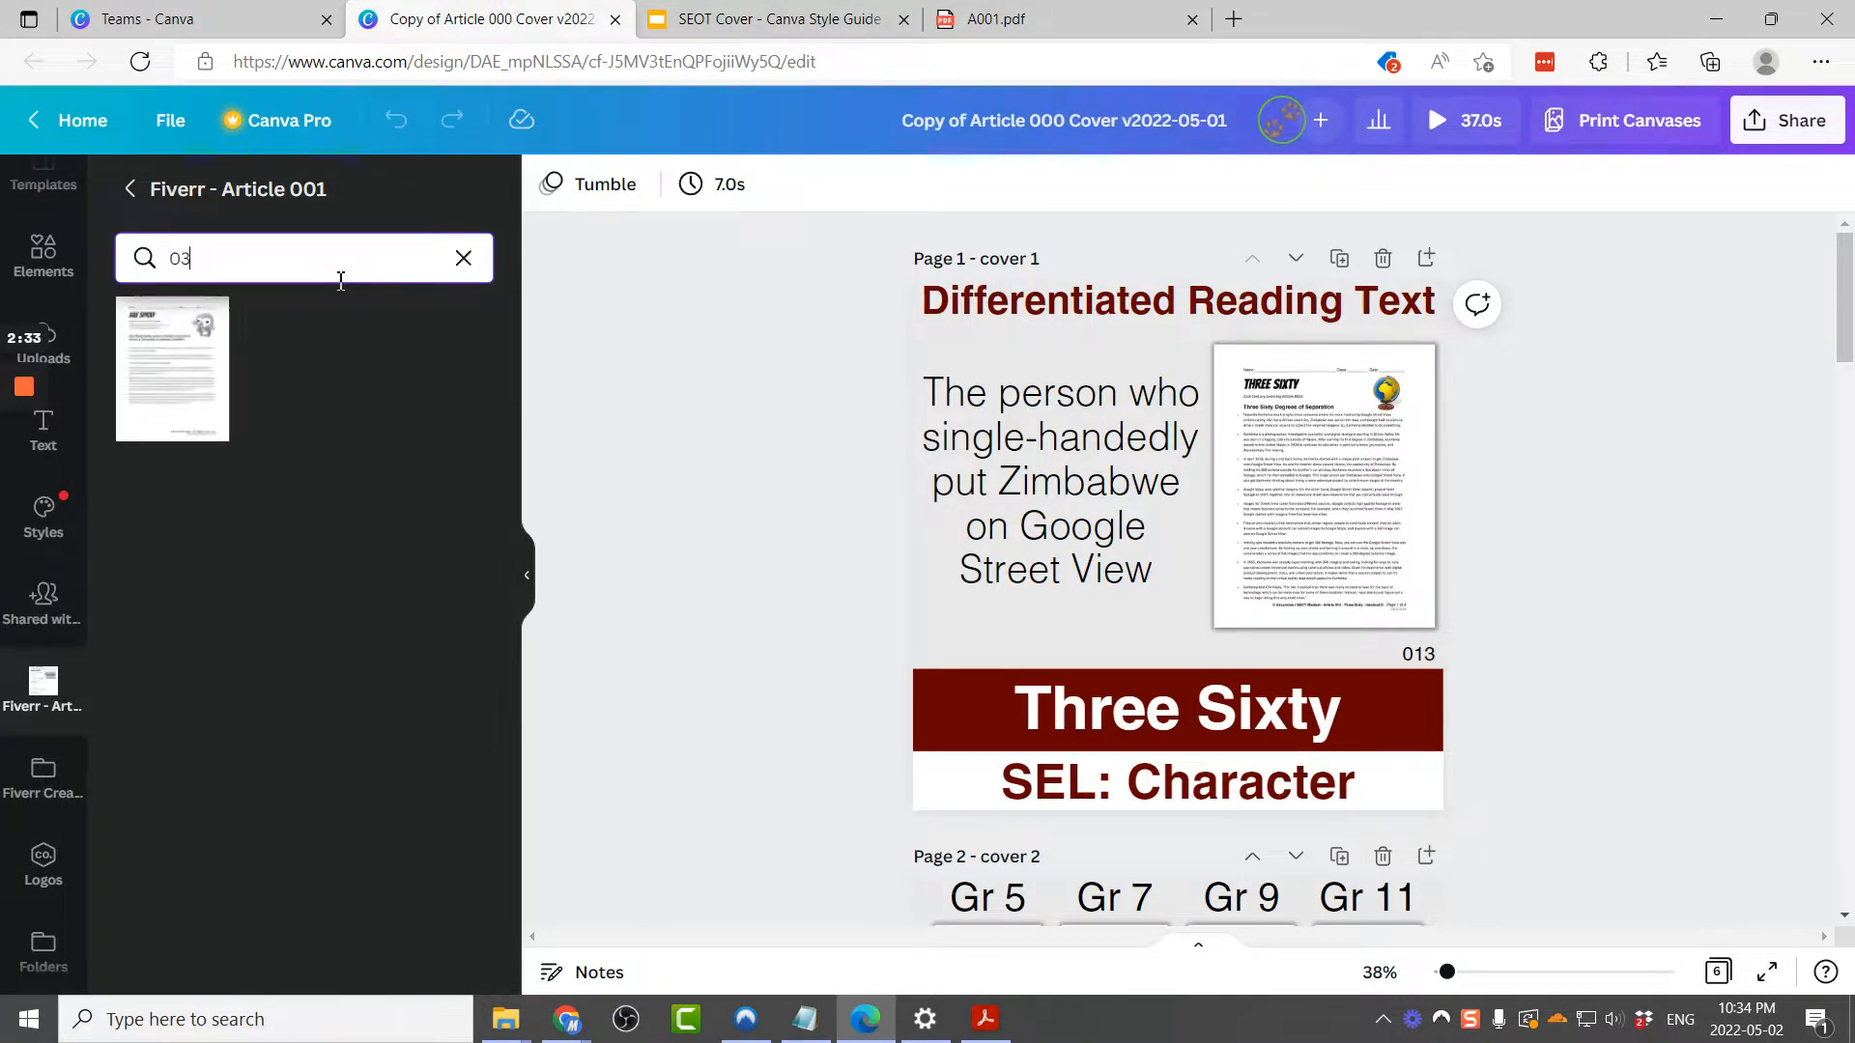
mouse_move(170, 401)
mouse_down()
mouse_move(749, 496)
mouse_move(1261, 639)
mouse_move(1268, 575)
mouse_move(1233, 607)
mouse_move(1239, 642)
mouse_move(1283, 579)
mouse_up()
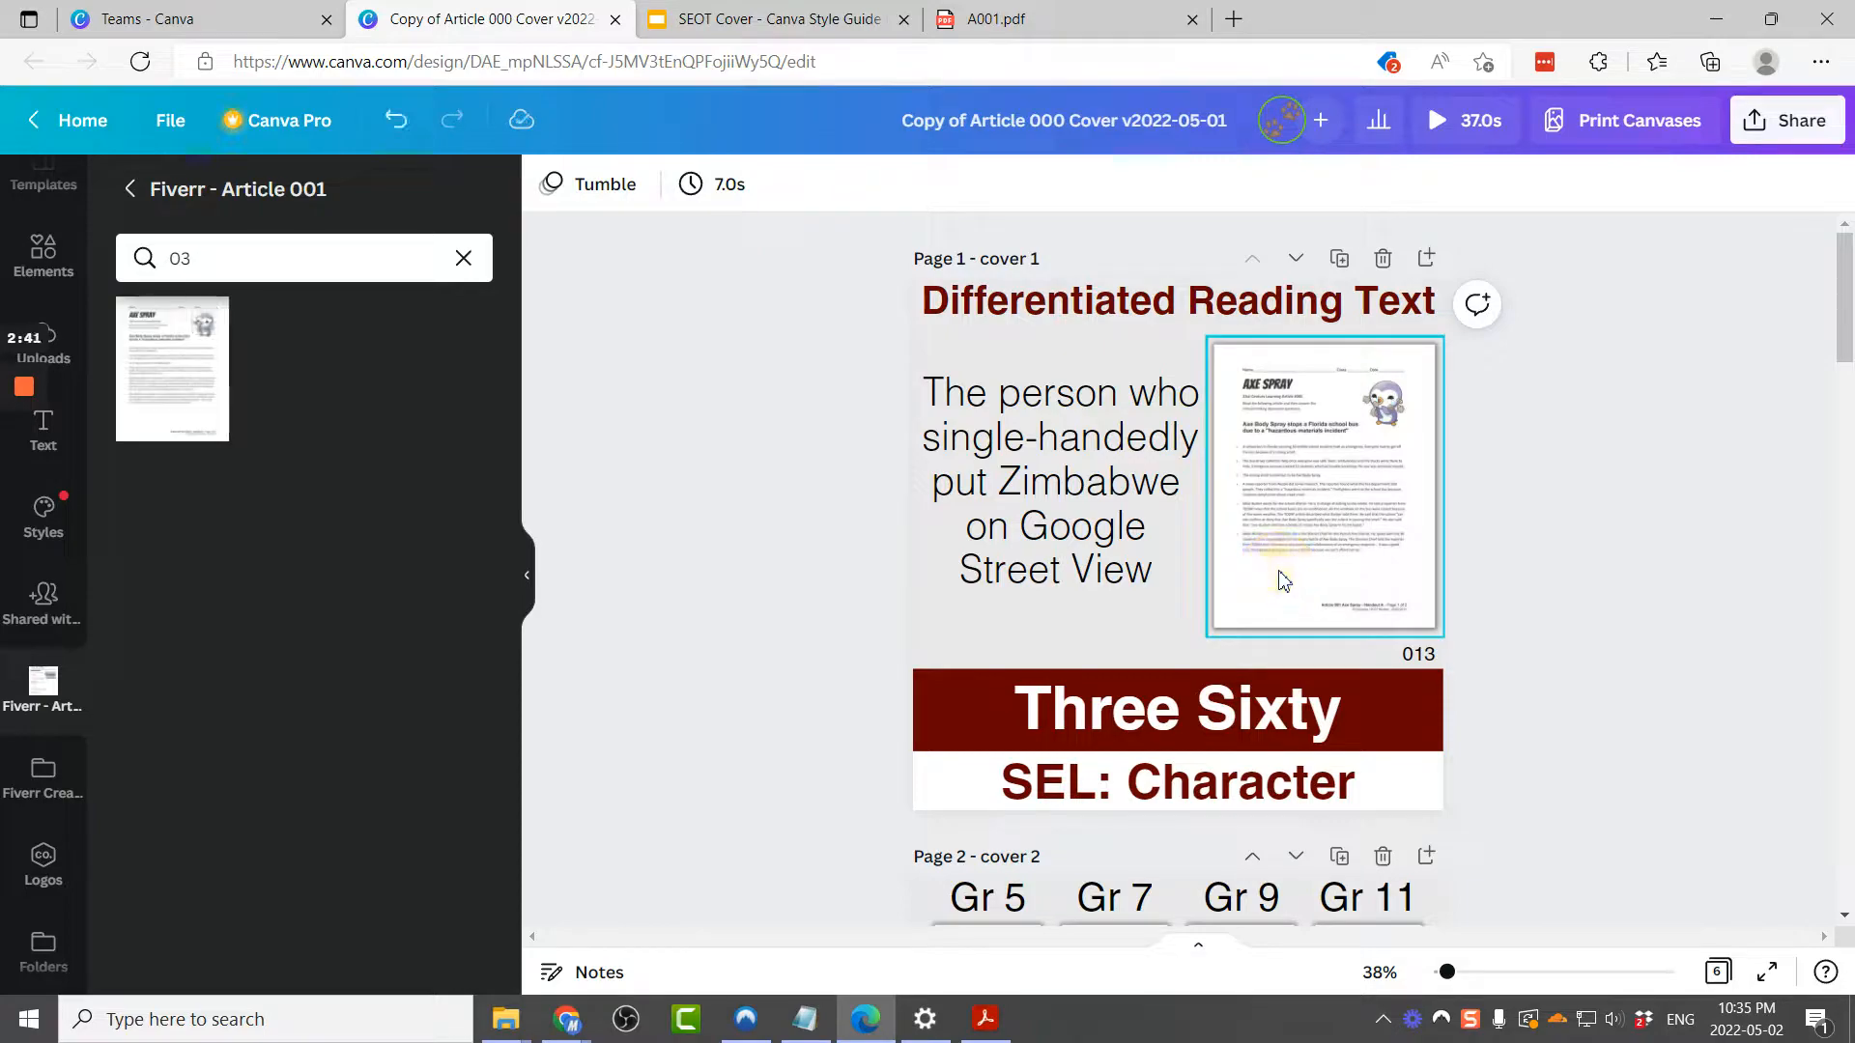
click(1392, 593)
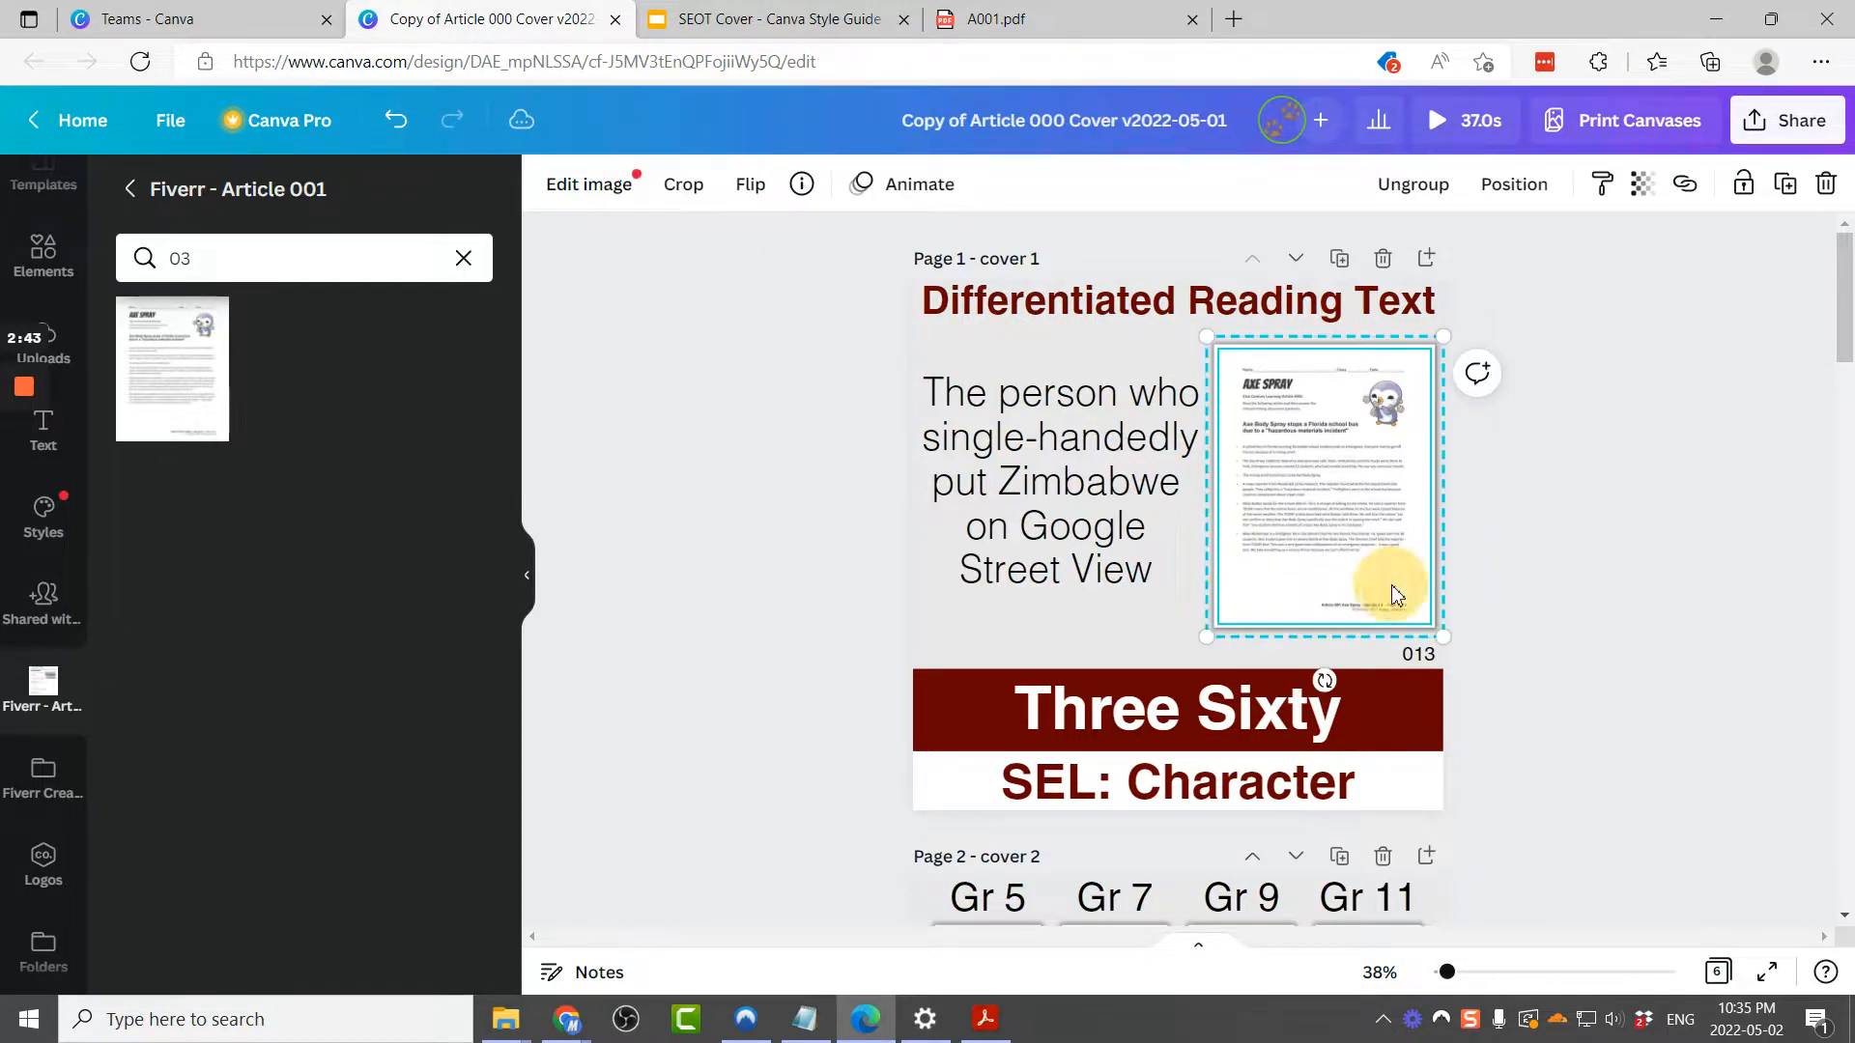
right_click(1393, 593)
click(1467, 694)
click(1533, 502)
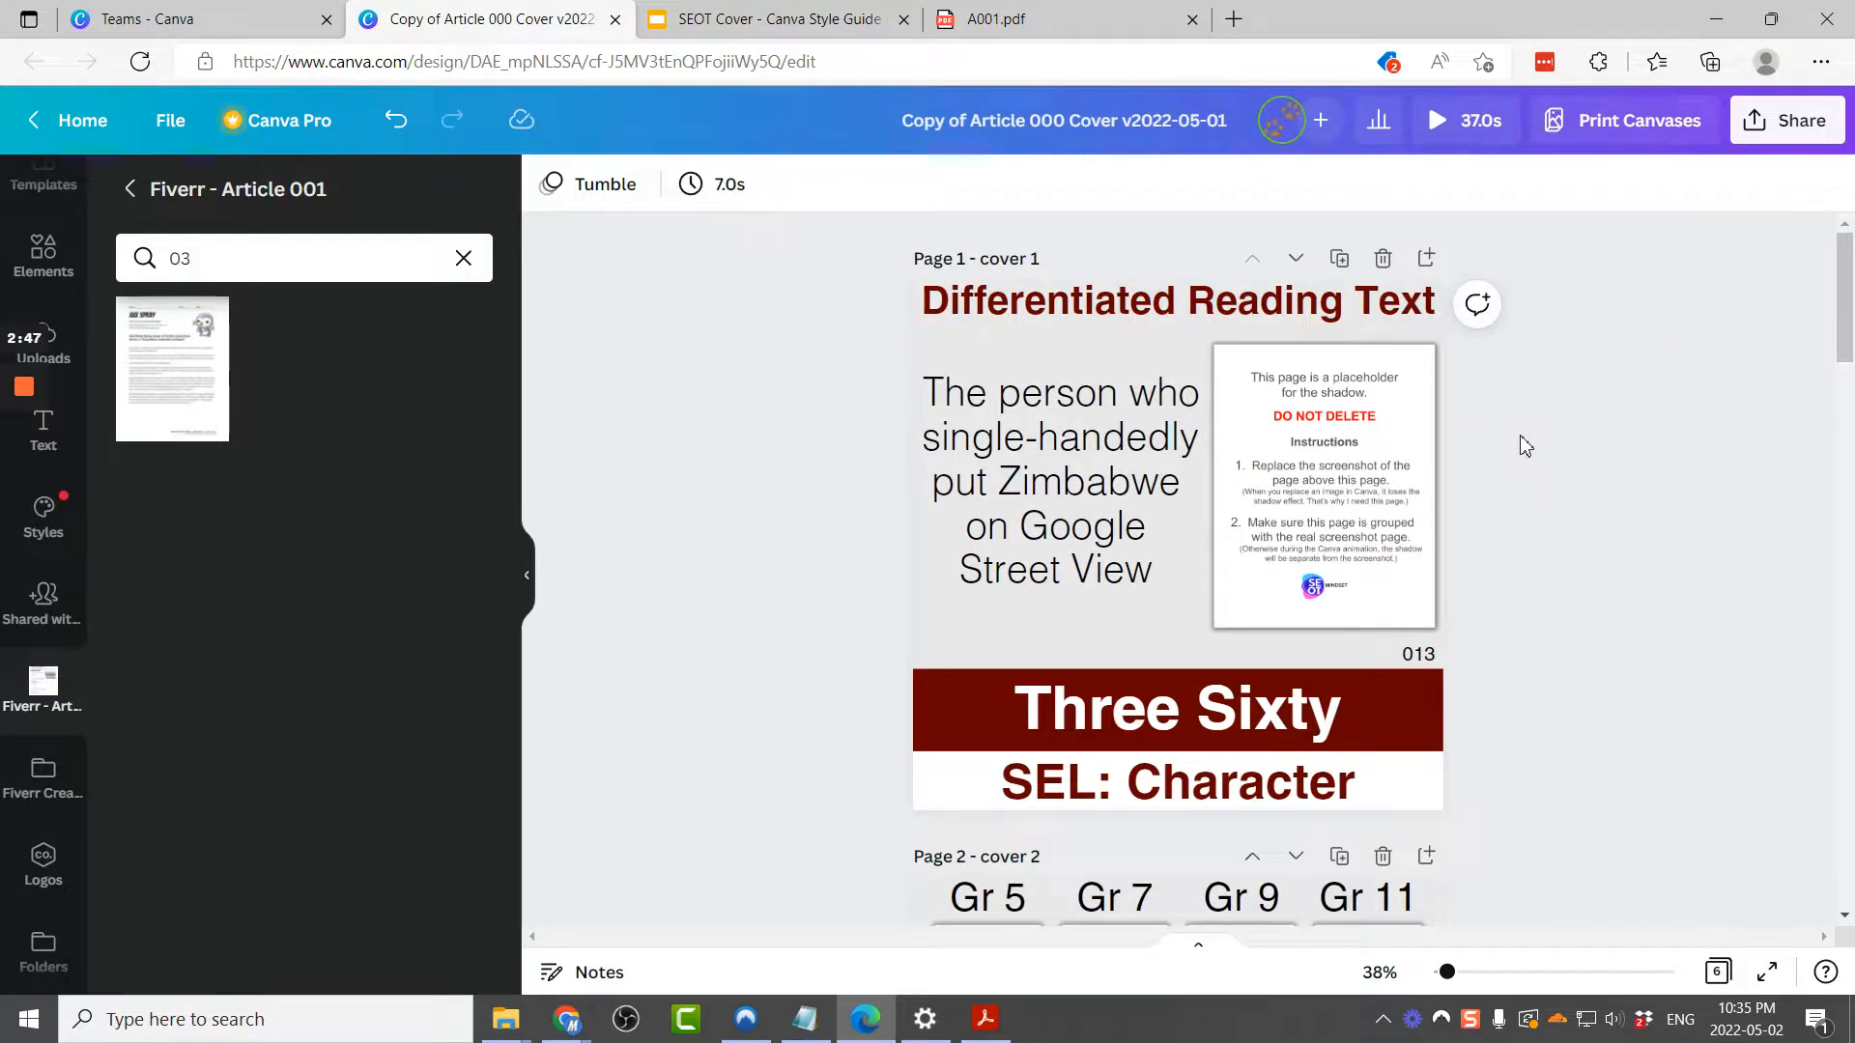
drag(1381, 440, 1471, 487)
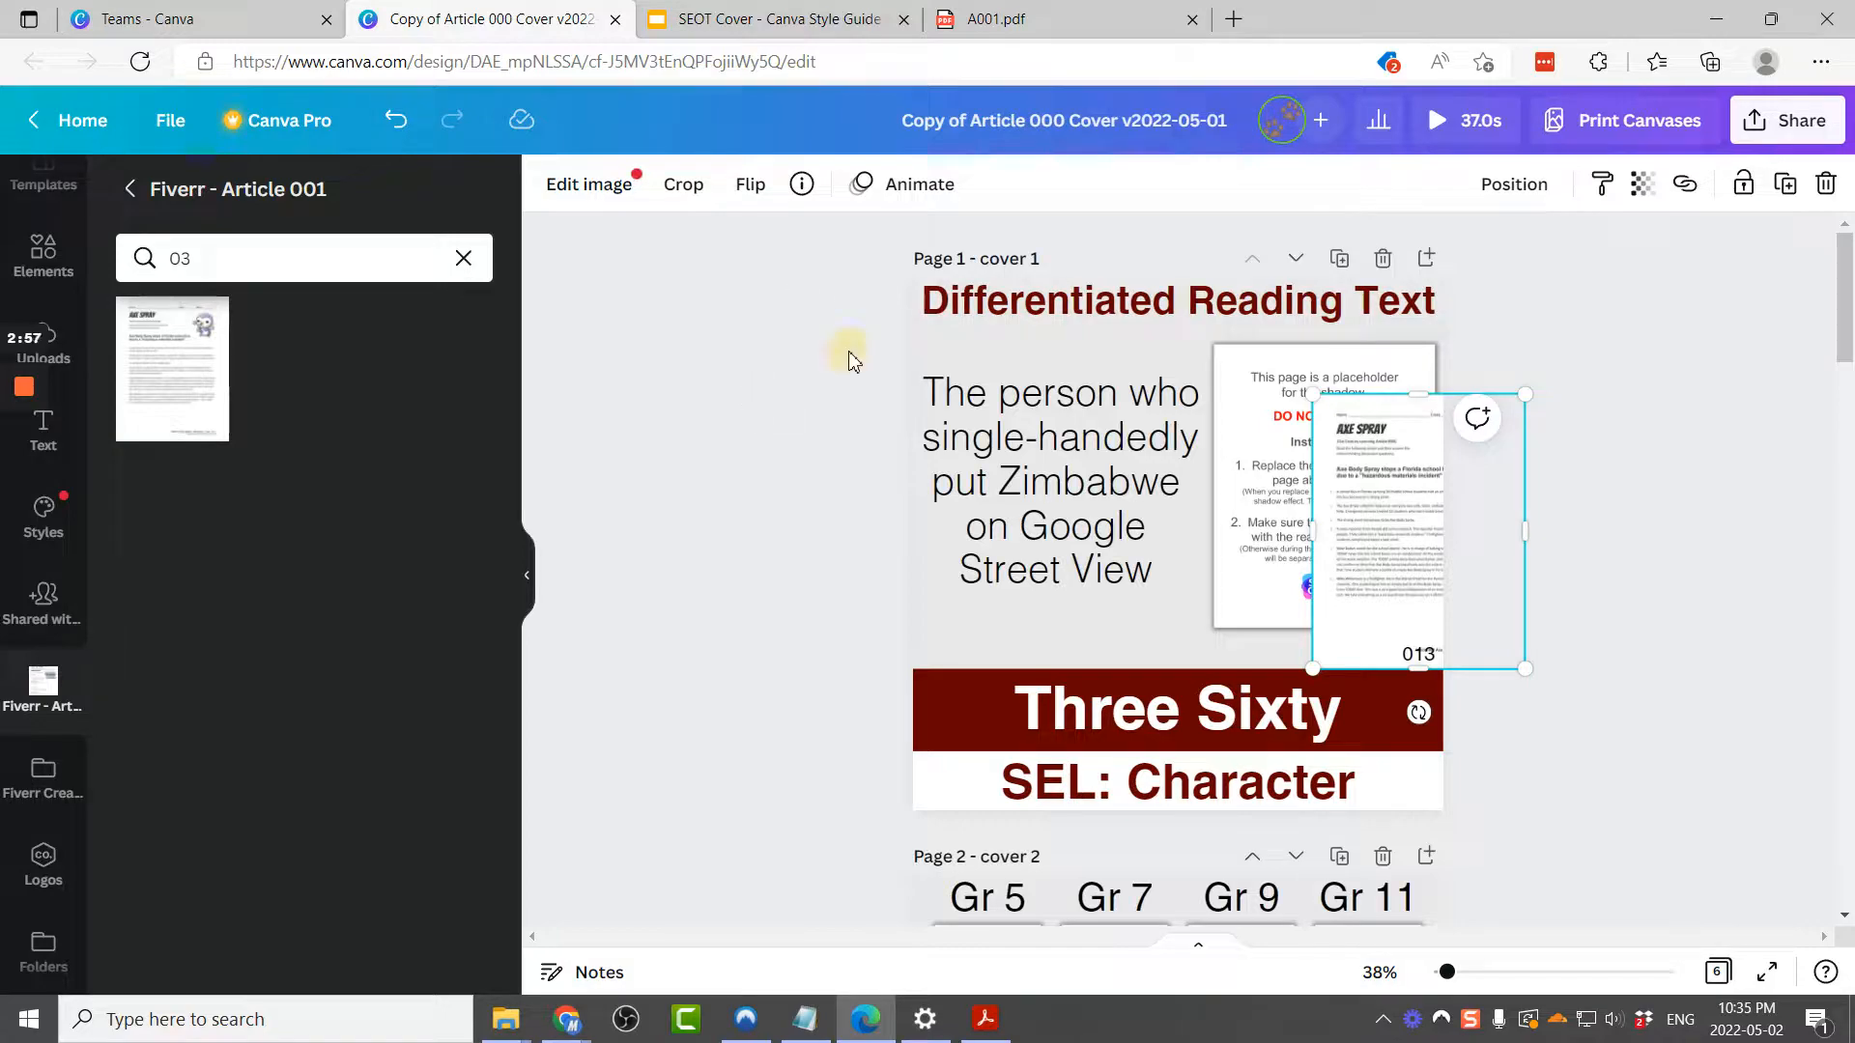
key(ctrl+z)
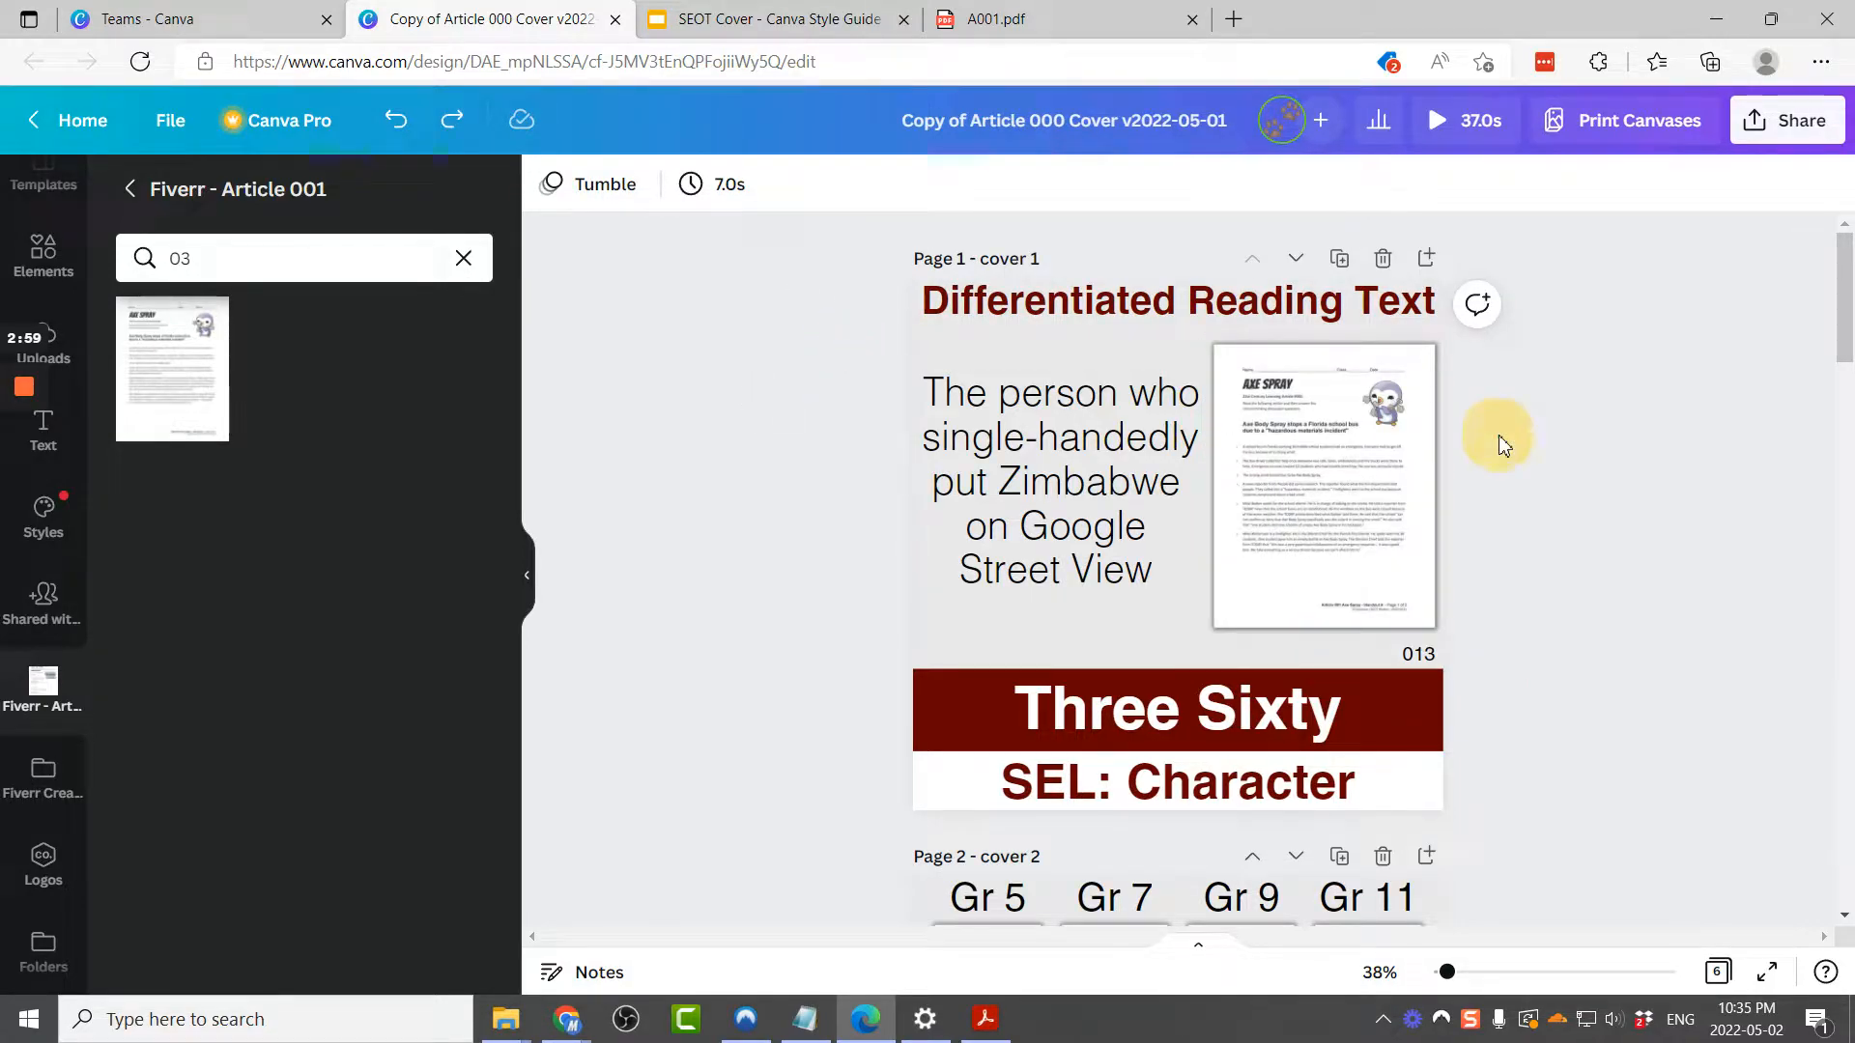
click(1318, 469)
drag(1255, 389, 1361, 458)
key(ctrl+z)
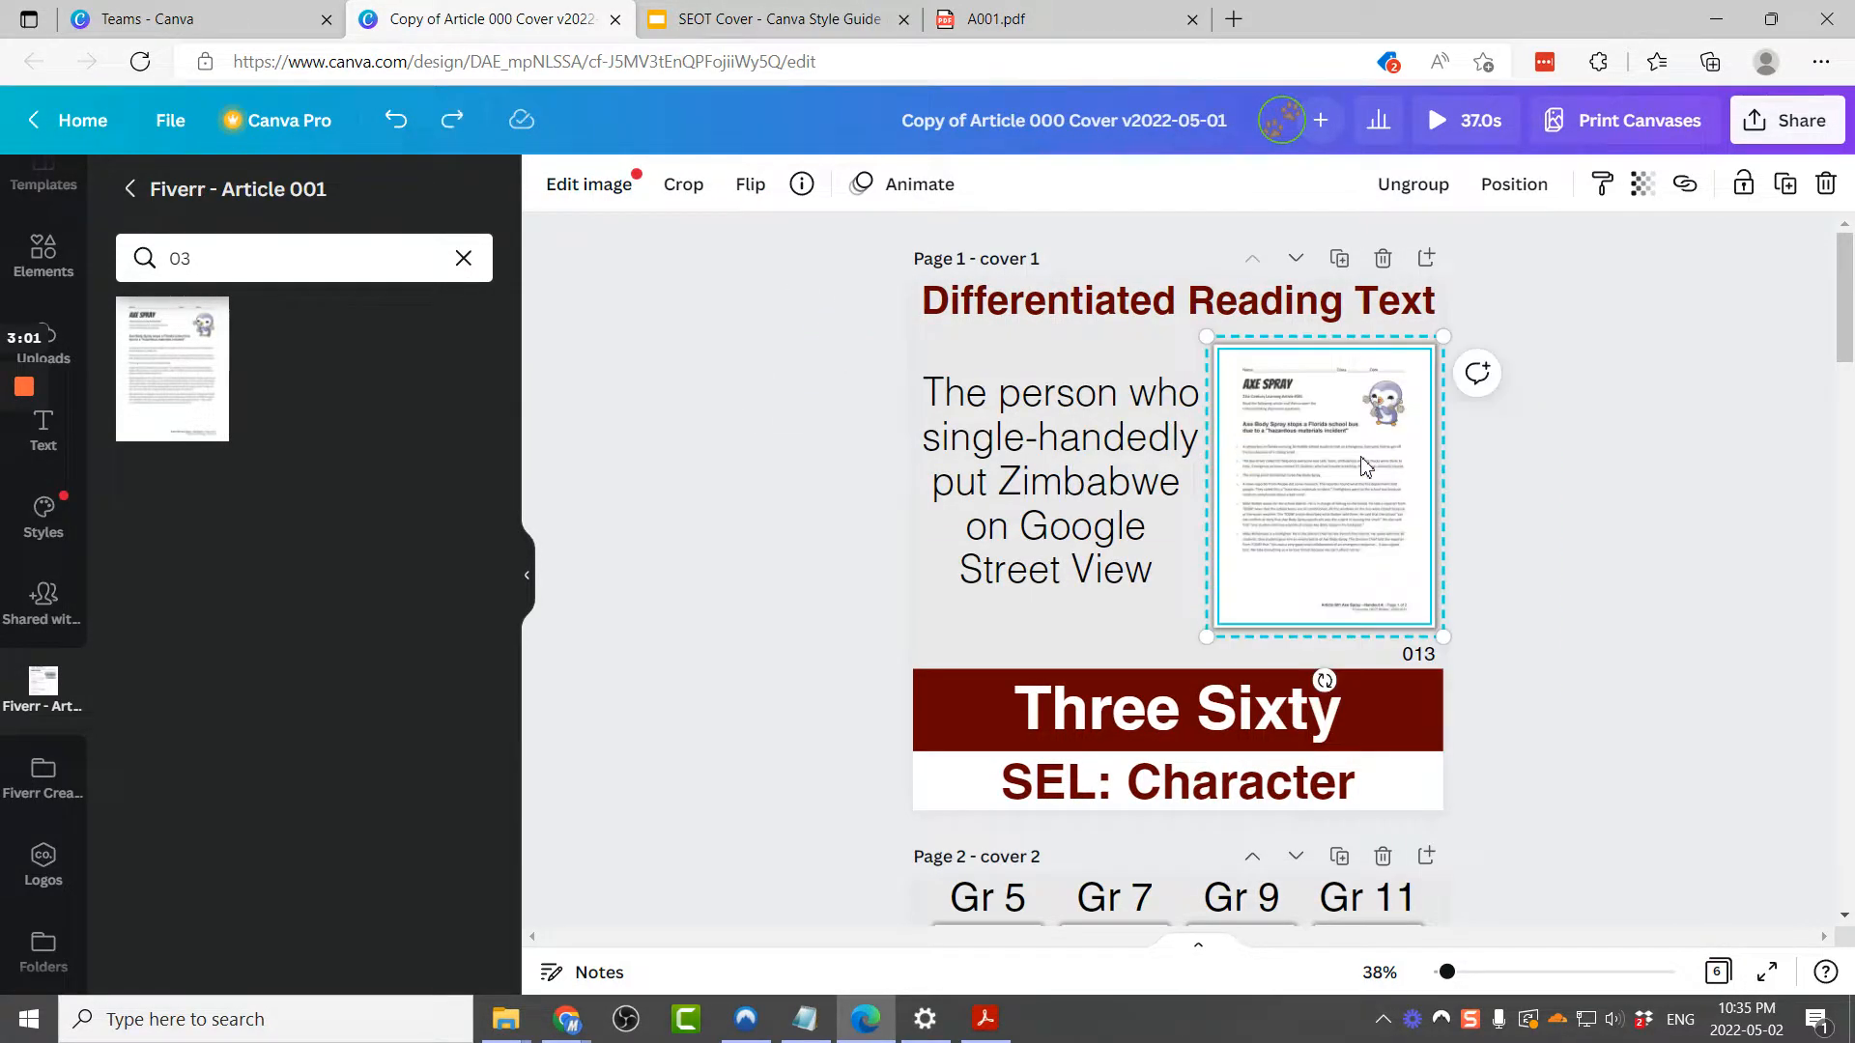
click(773, 466)
key(ctrl+y)
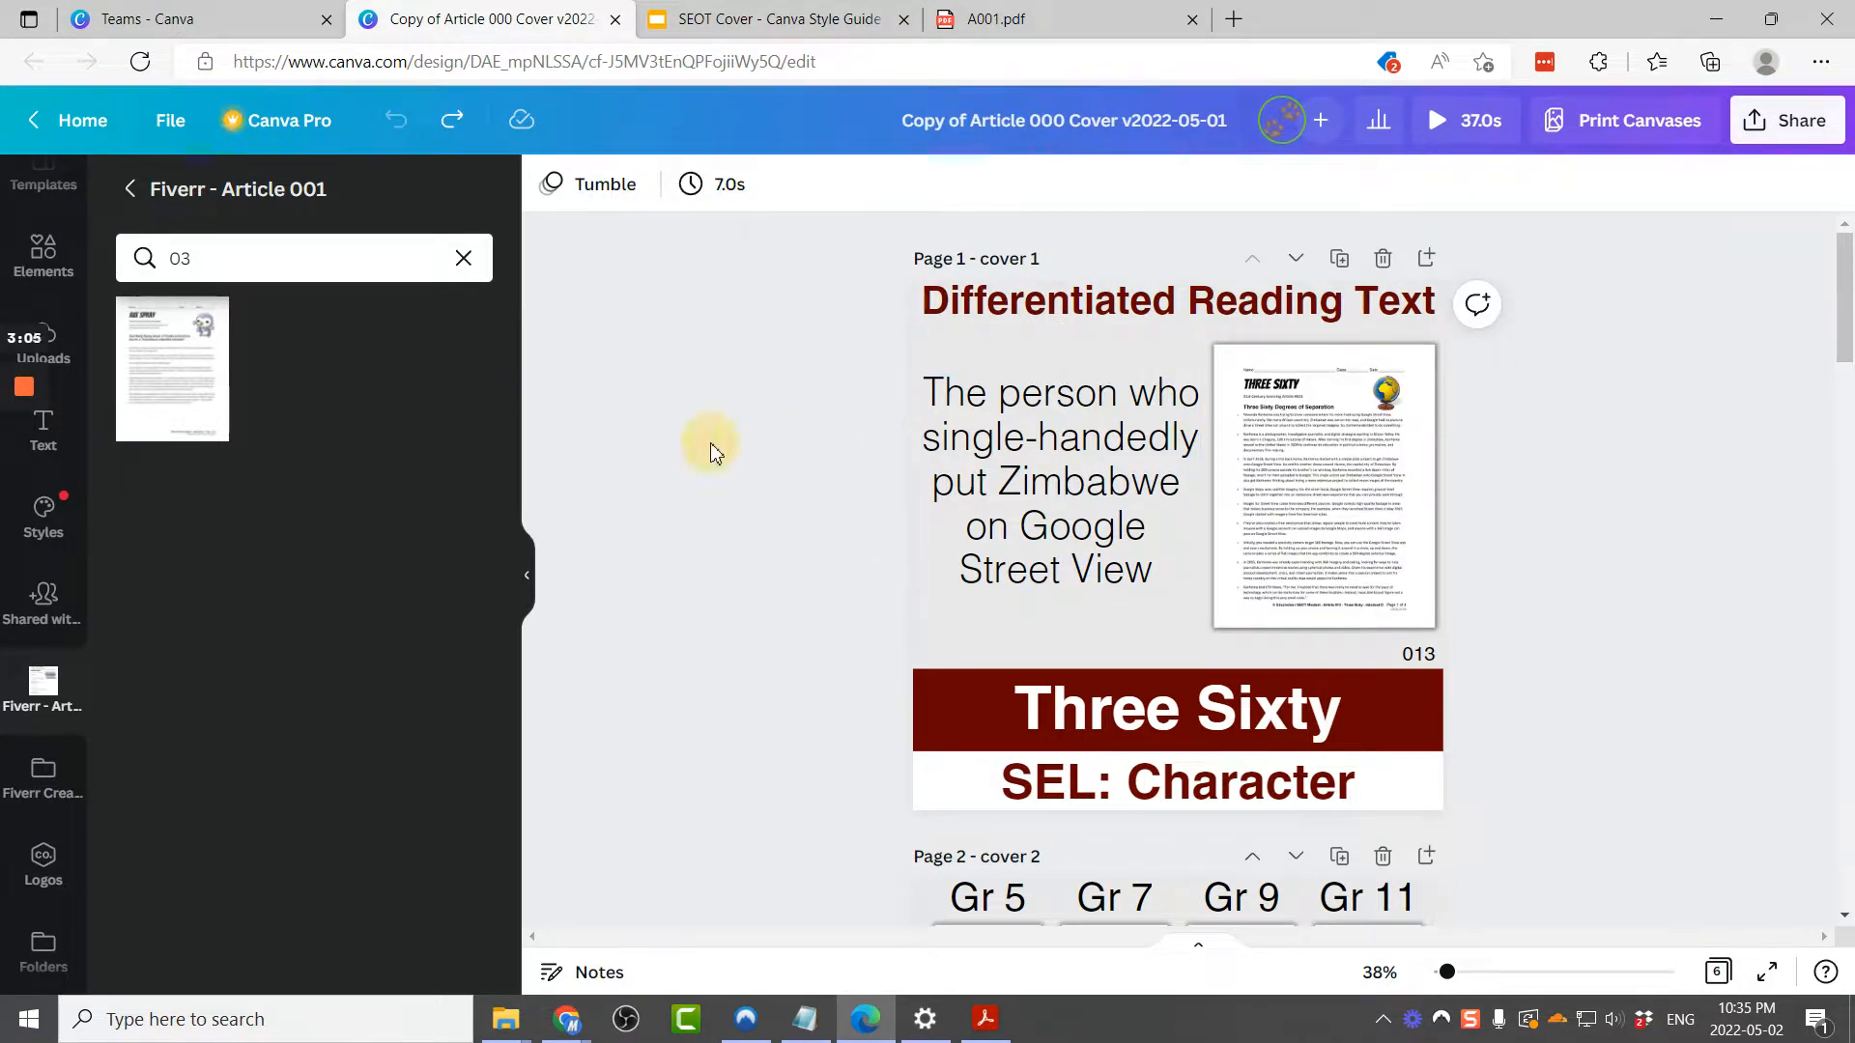
Step: Replace the cover's page screenshot with the 03 Axe Spray handout image
mouse_move(193, 412)
mouse_down()
mouse_move(744, 460)
mouse_move(1407, 575)
mouse_move(1357, 480)
mouse_move(1324, 495)
mouse_up()
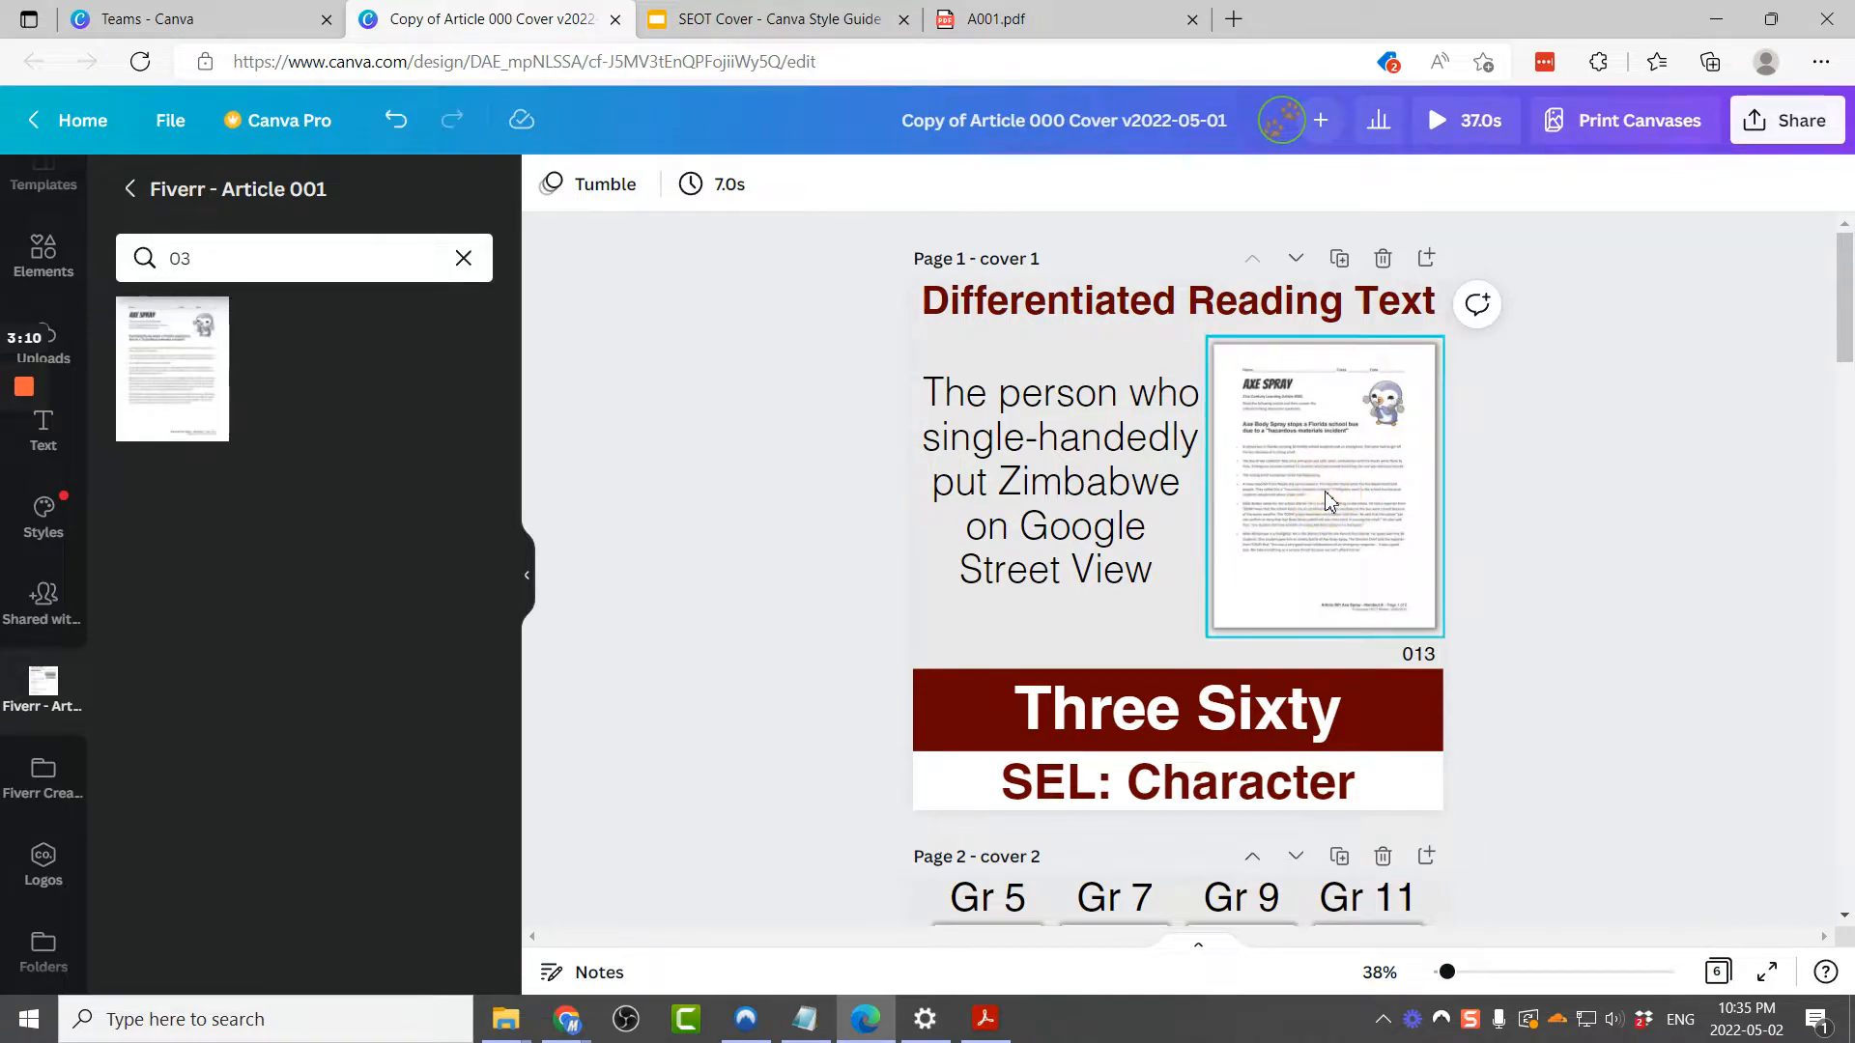
click(1054, 478)
triple_click(1052, 480)
click(1031, 428)
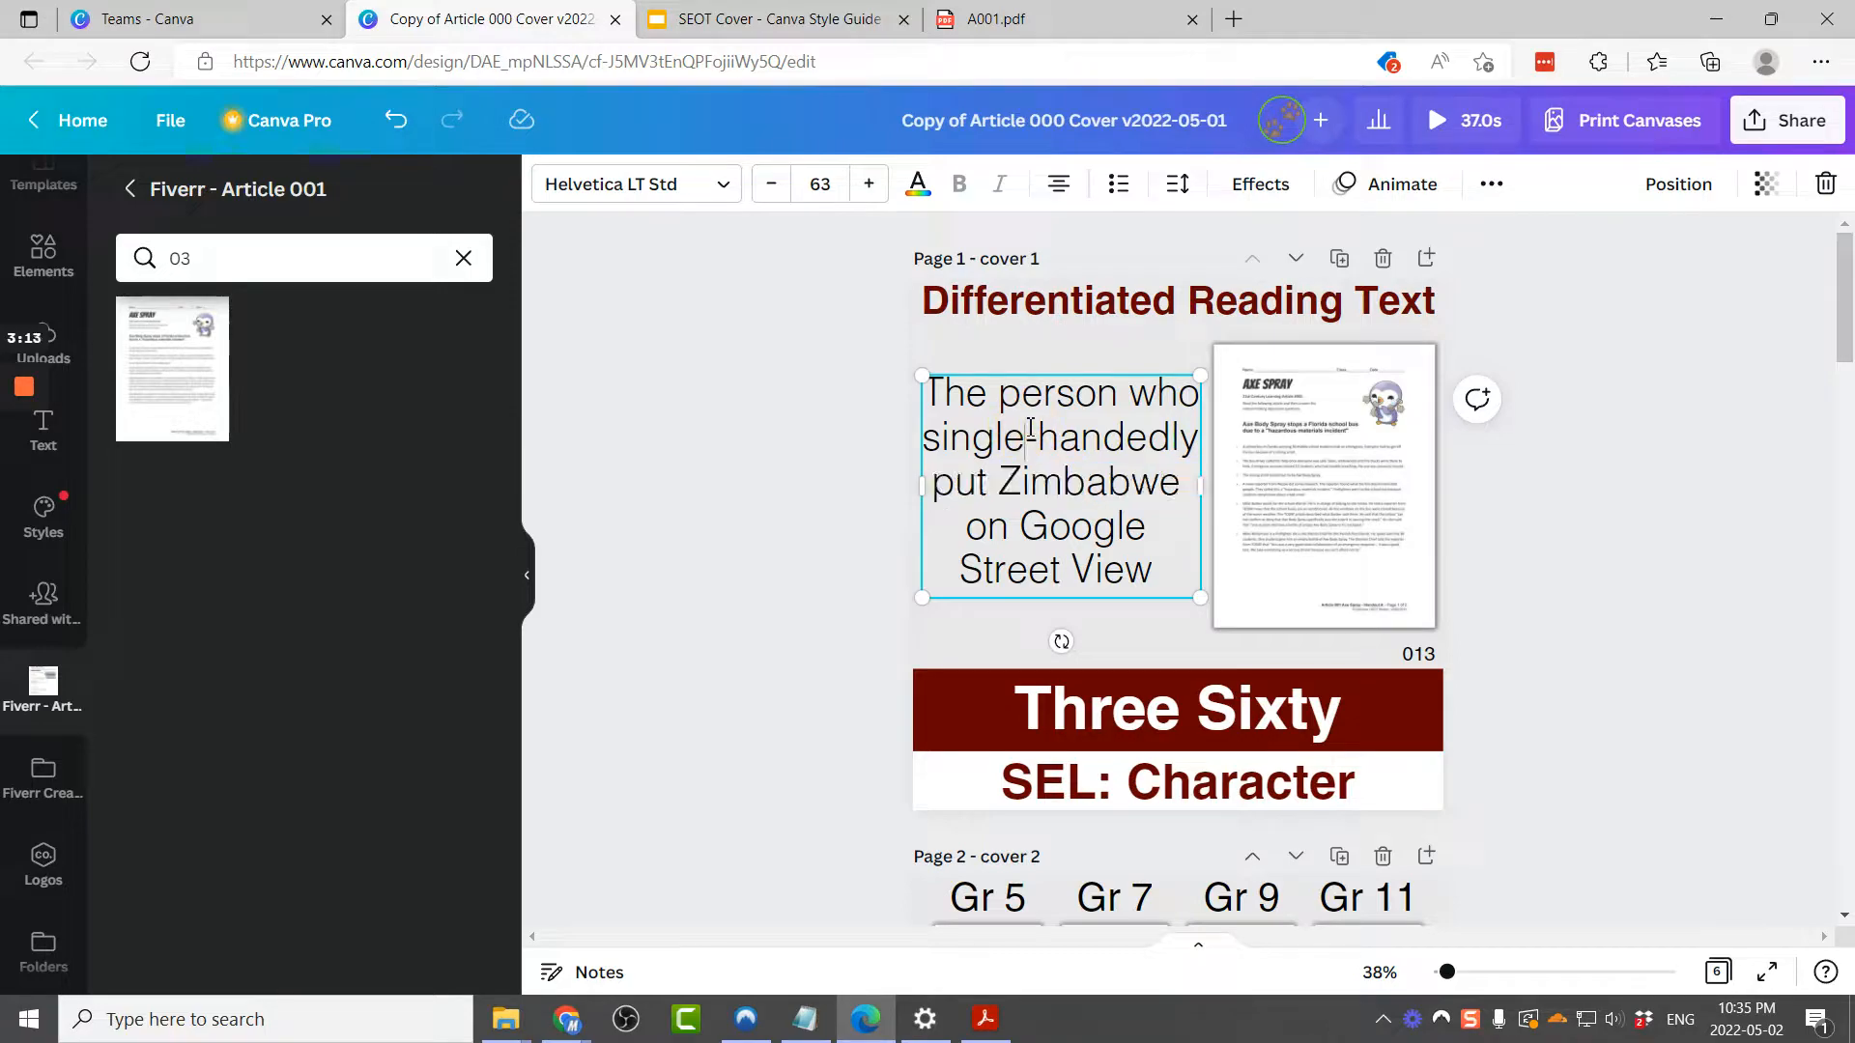
Step: Copy the article headline from page 3 of the A001 PDF
click(1004, 19)
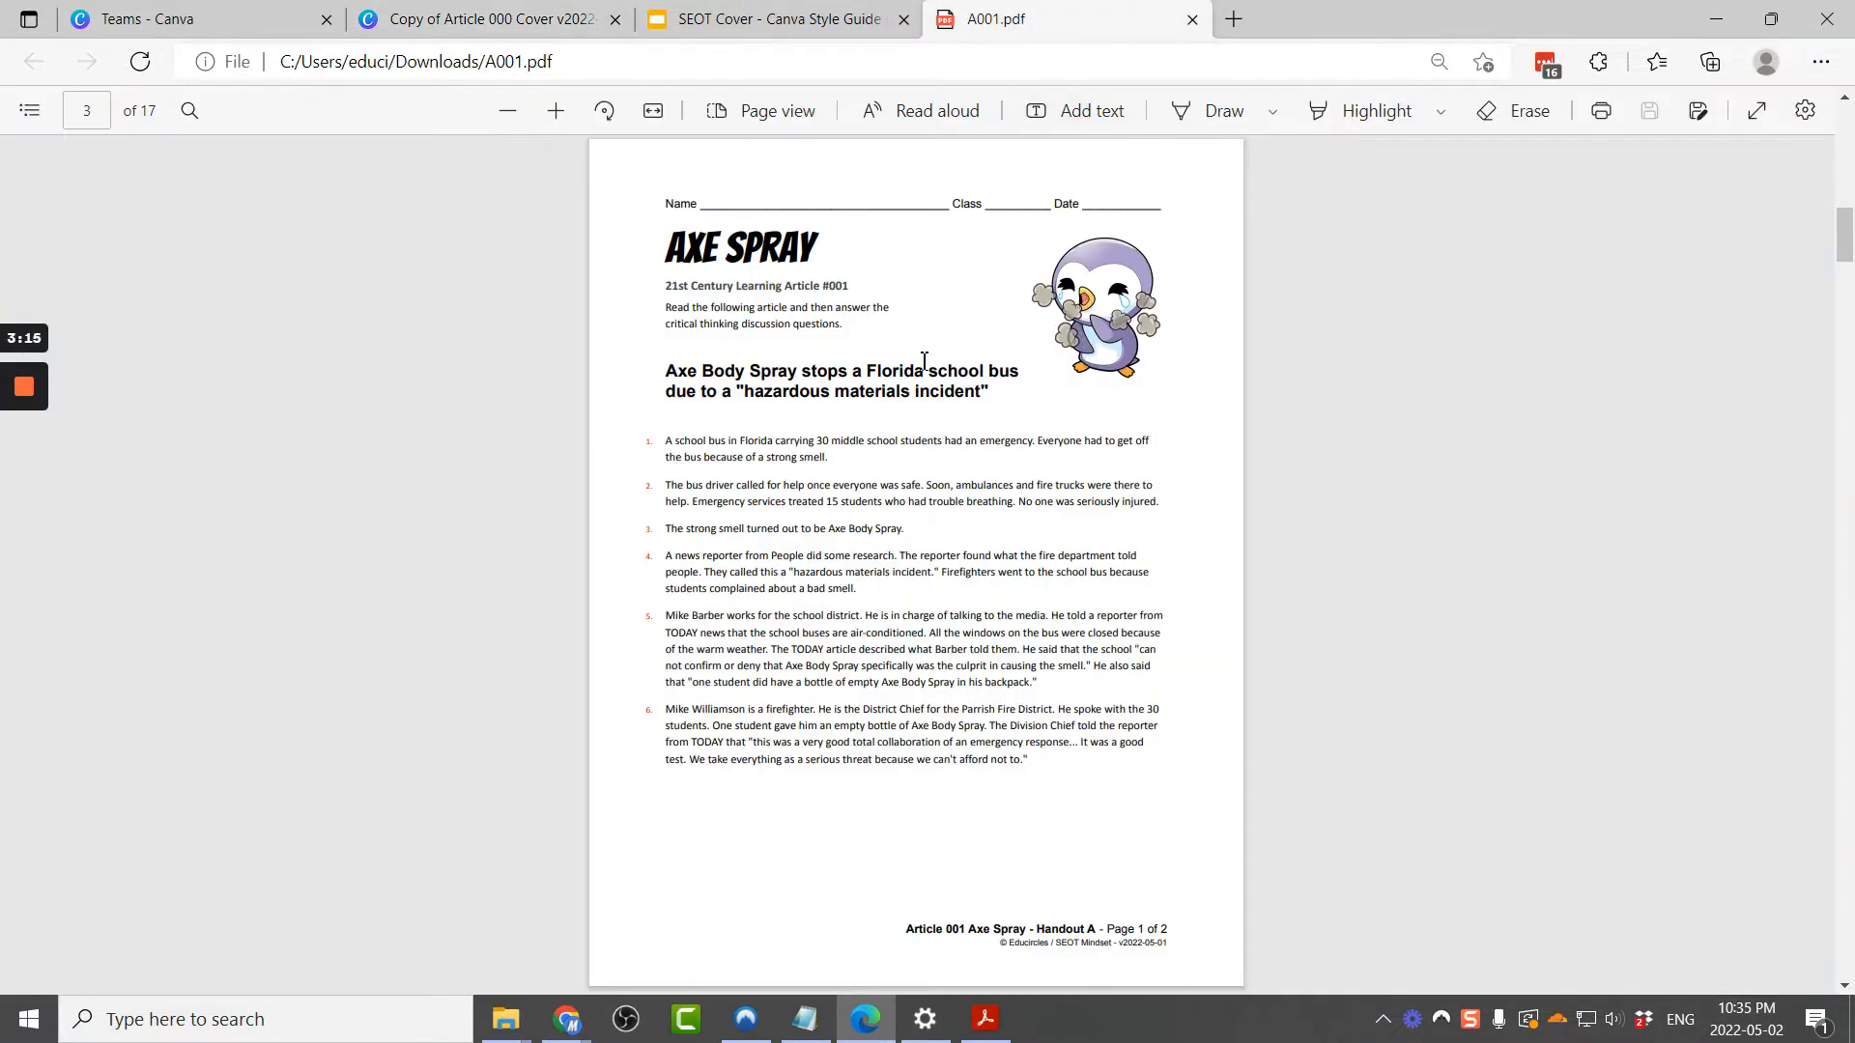
drag(671, 371, 998, 391)
key(ctrl+c)
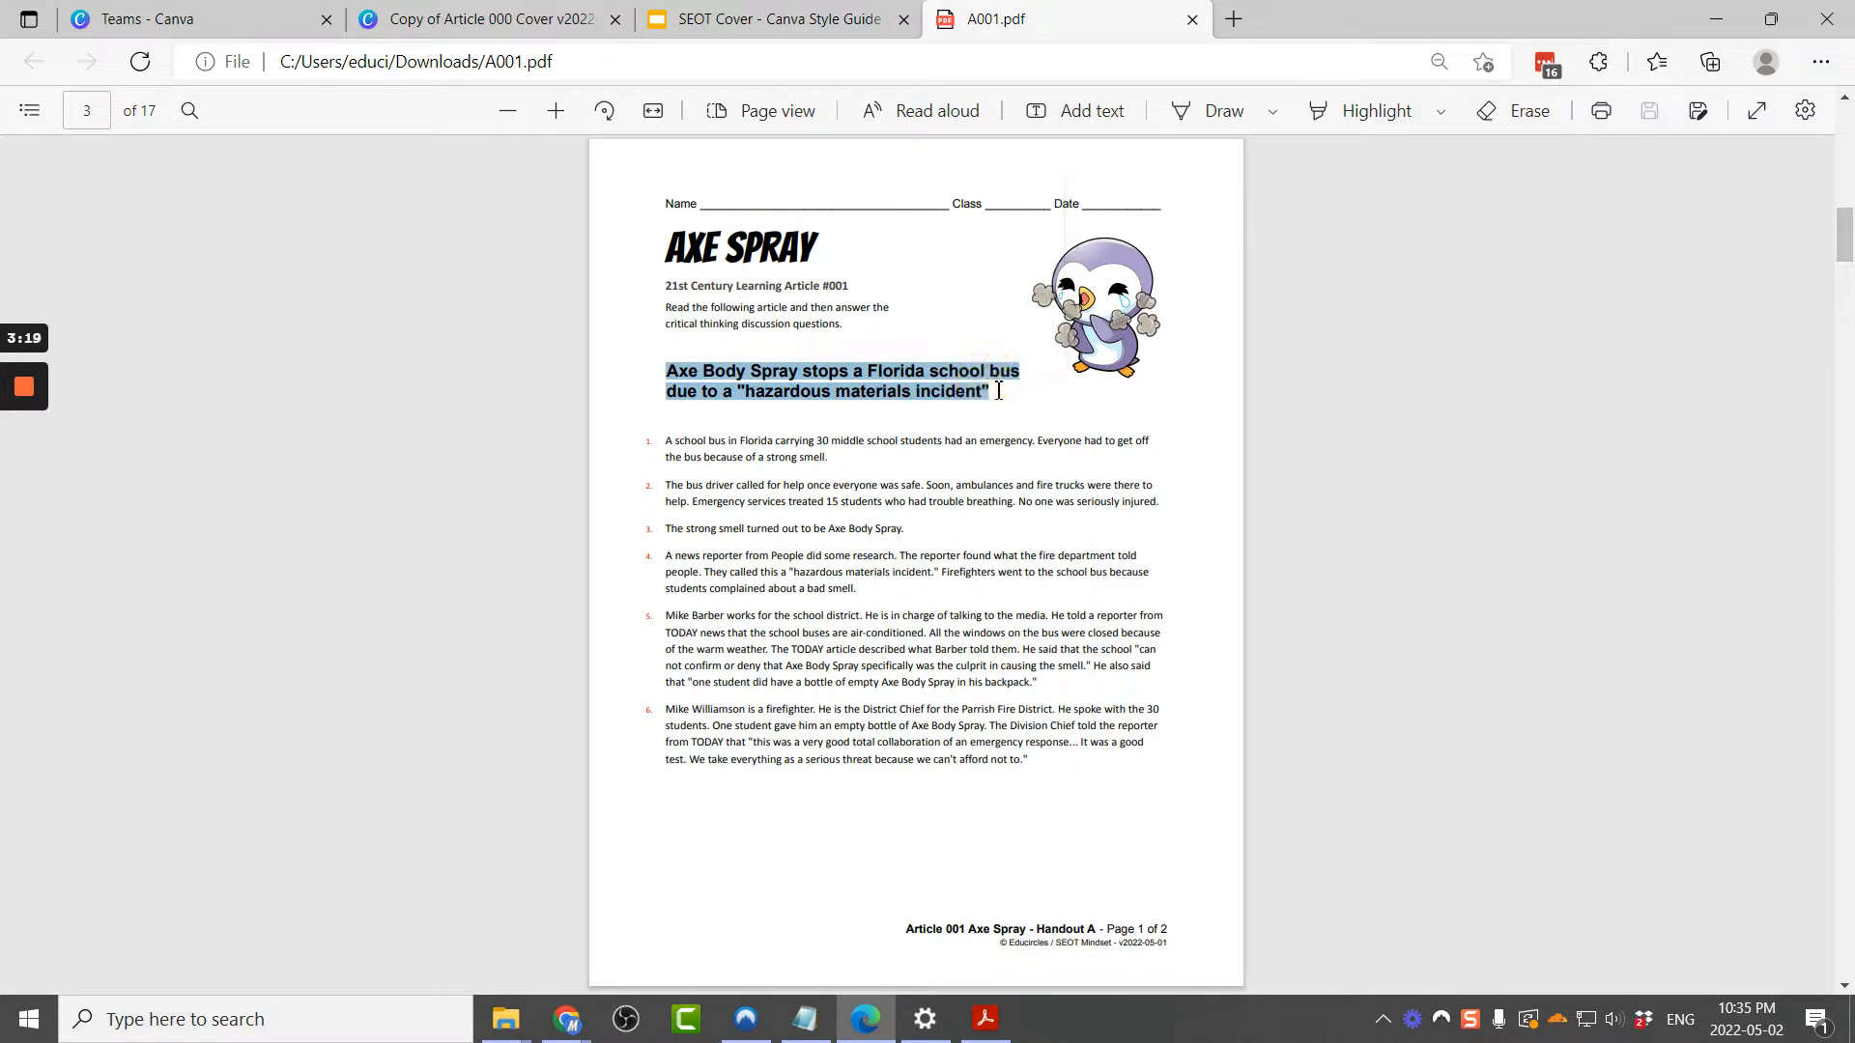
click(483, 19)
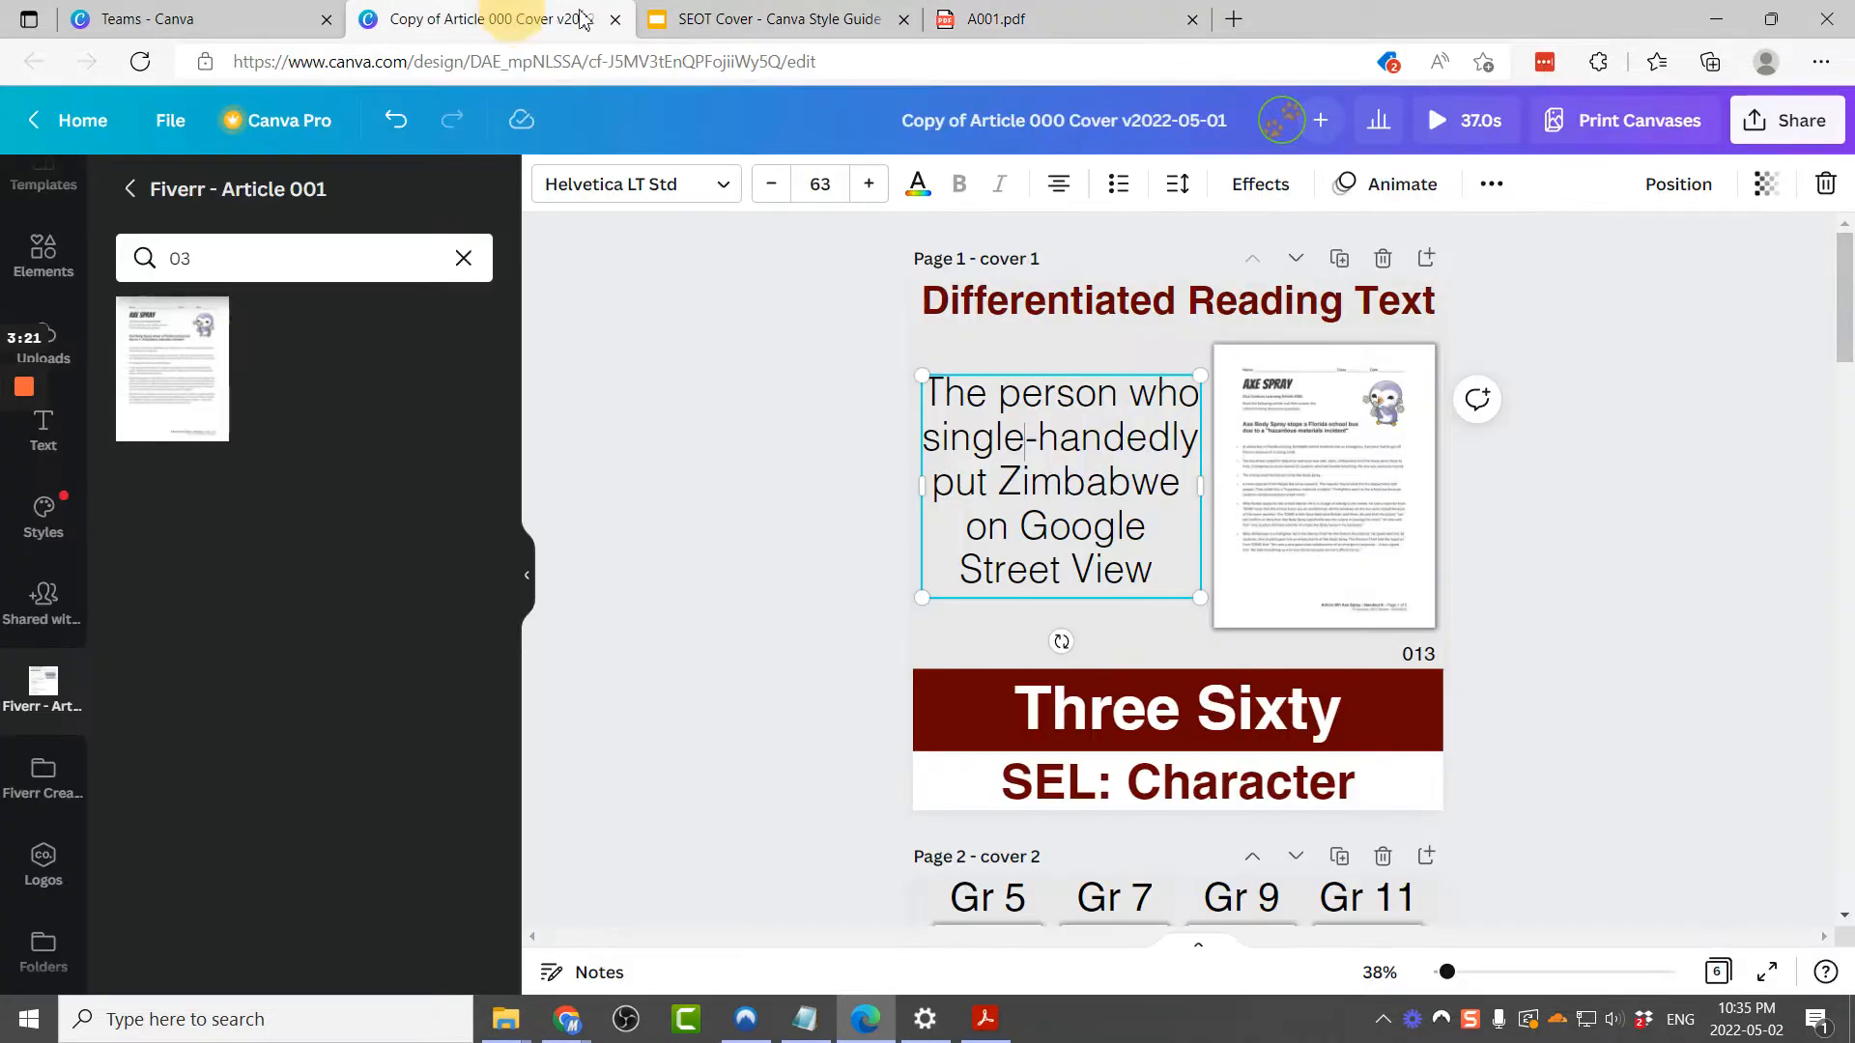
Step: Replace the cover's description text with the pasted headline "Axe Body Spray stops a Florida school bus due to a "hazardous materials incident""
double_click(1003, 483)
triple_click(1003, 483)
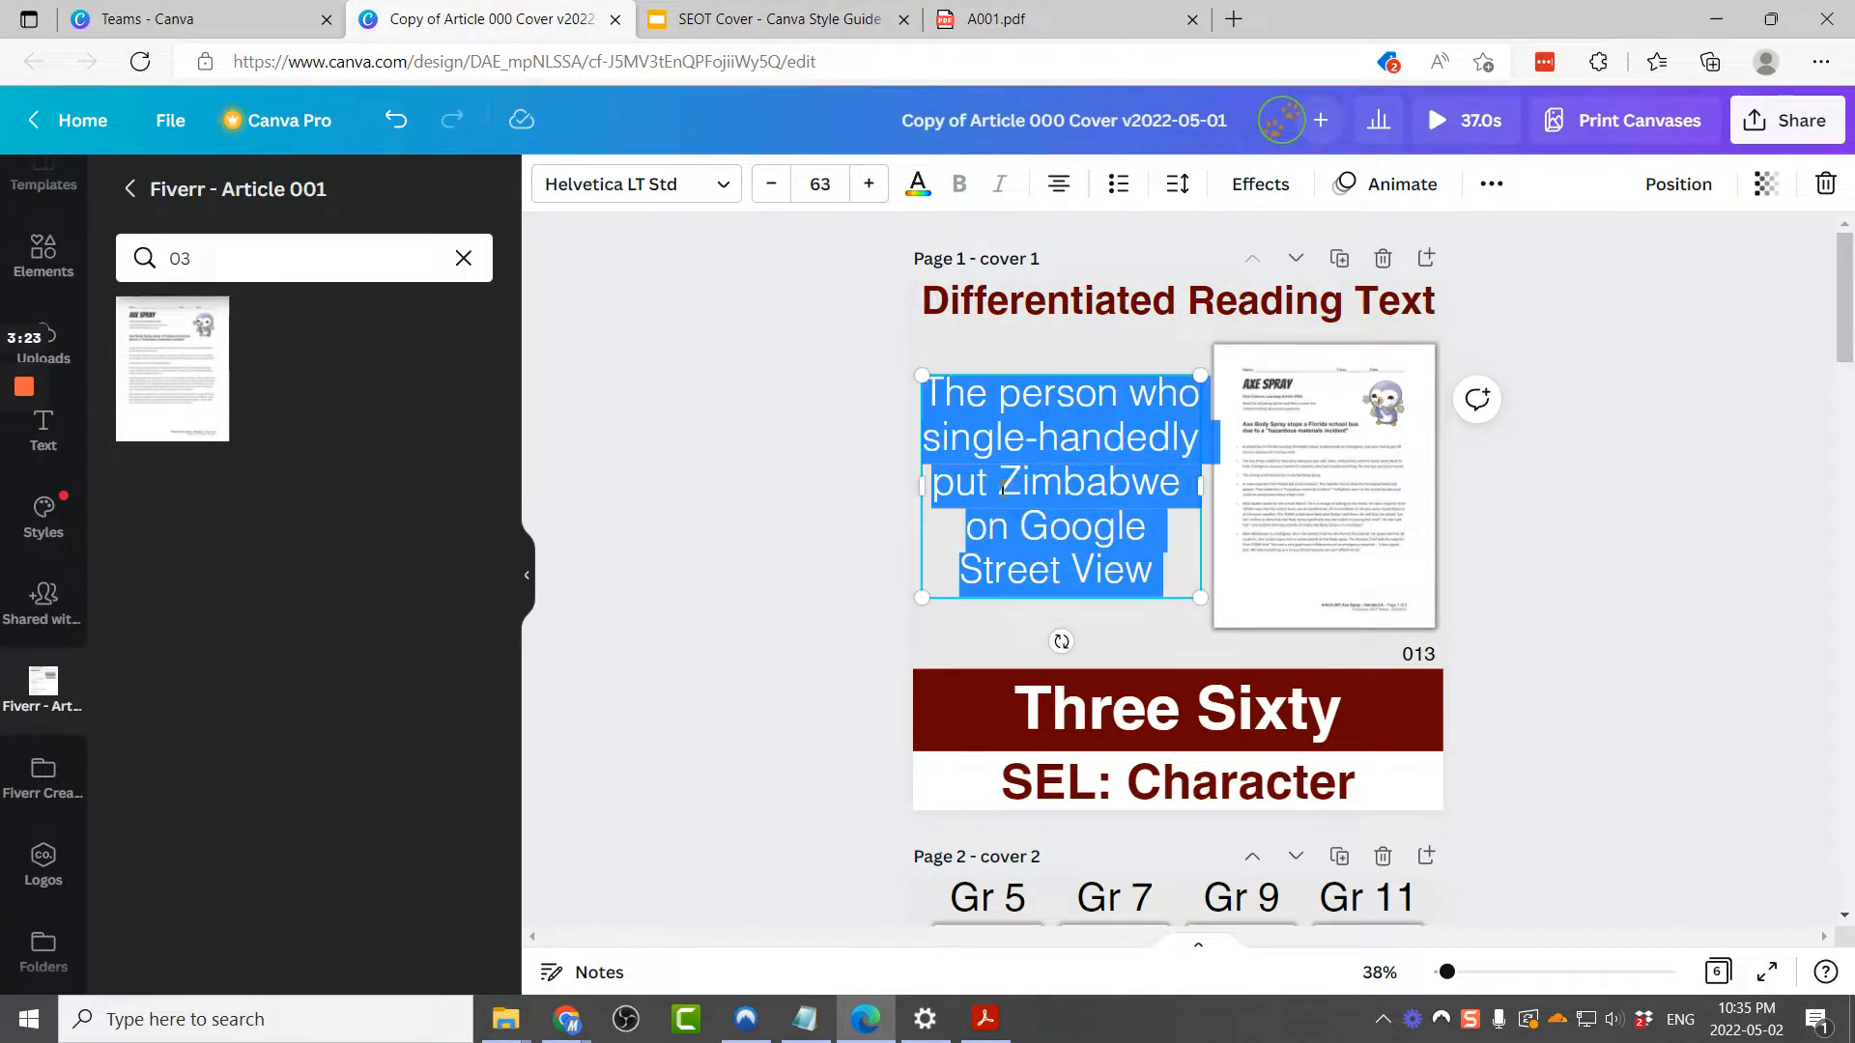
key(ctrl+v)
click(1055, 473)
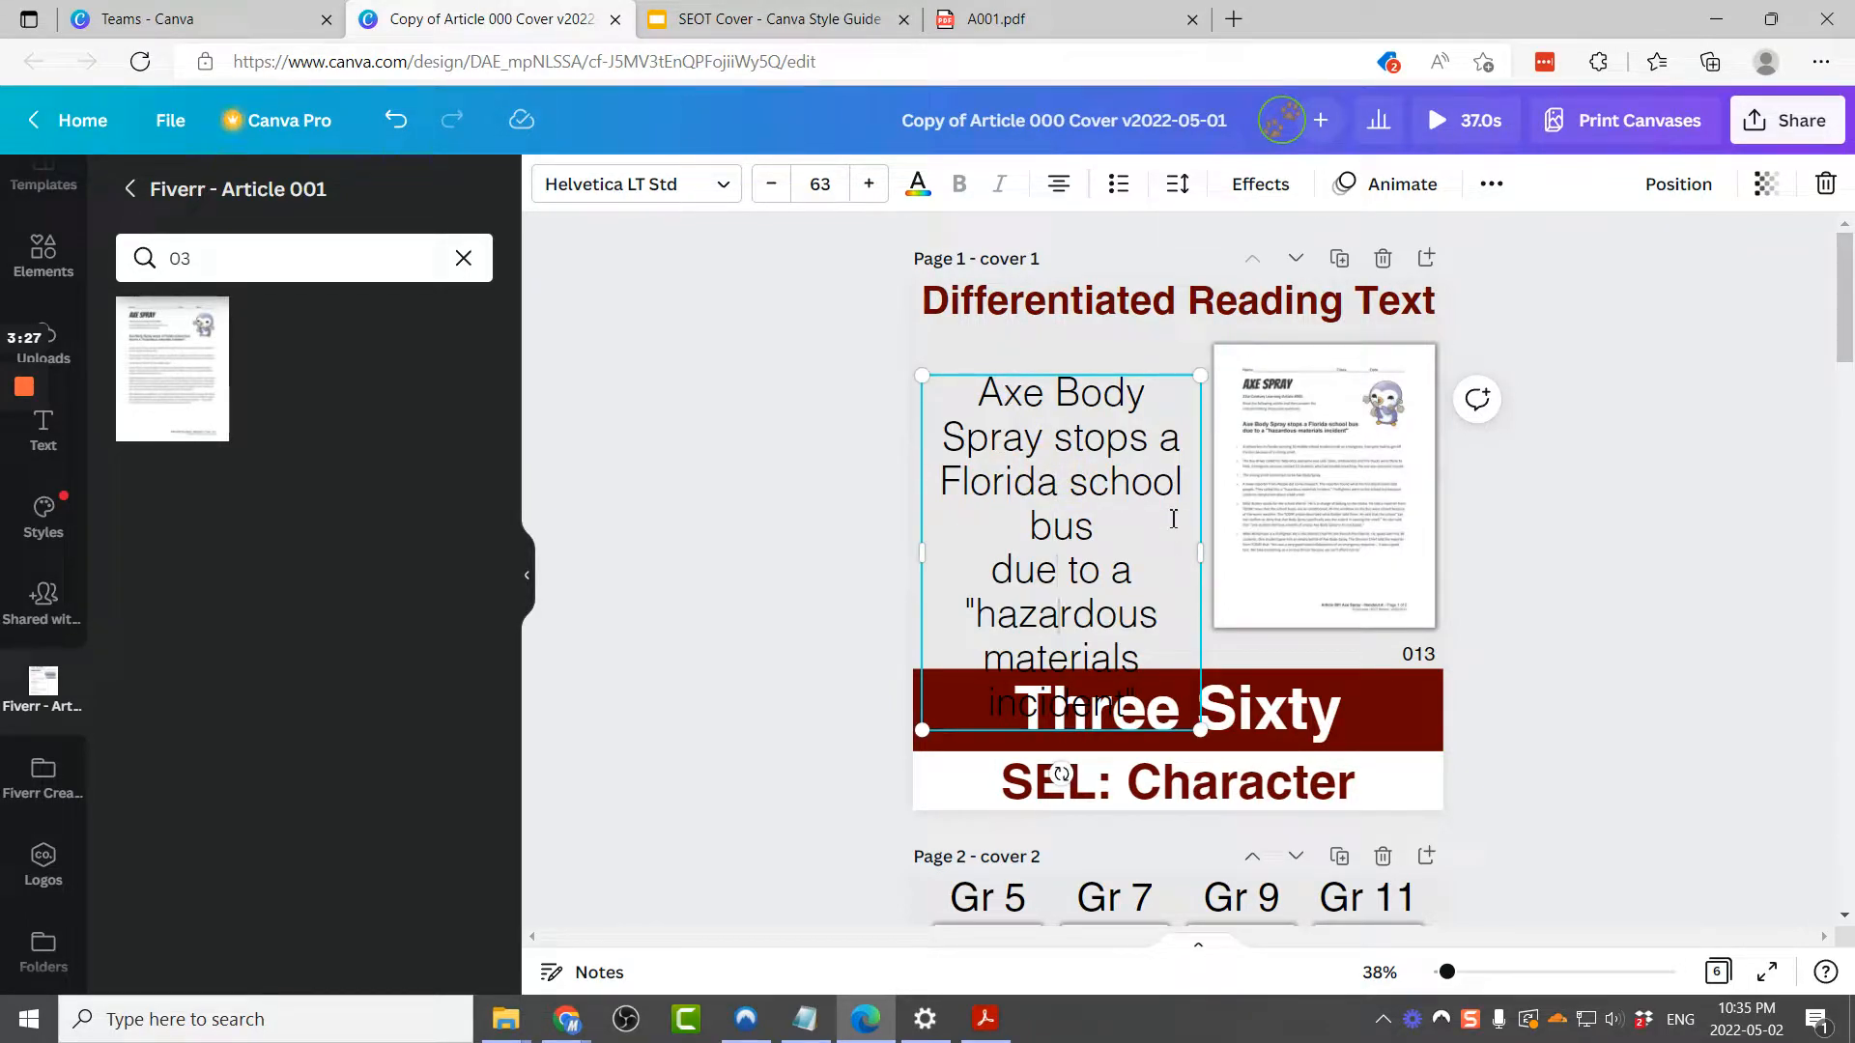
Step: Remove the line breaks in the description text and reduce its font size to 62
key(Delete)
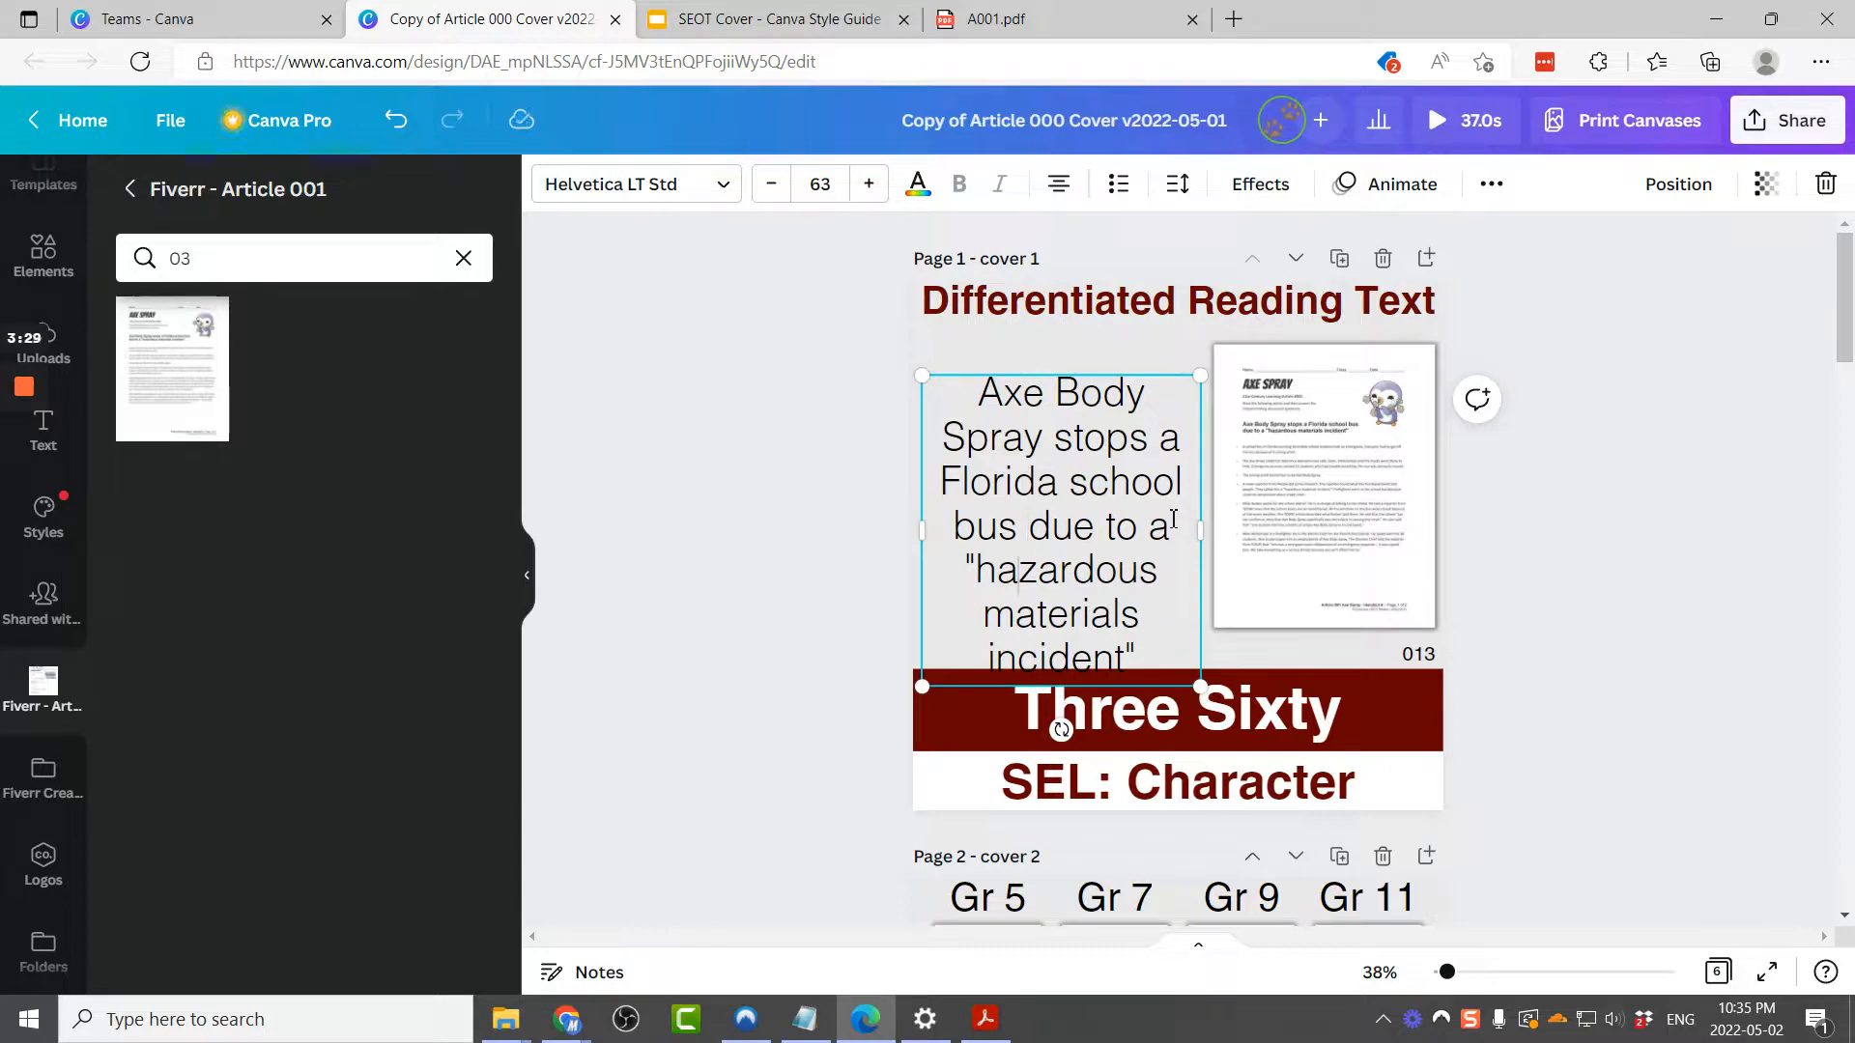
key(Delete)
key(BackSpace)
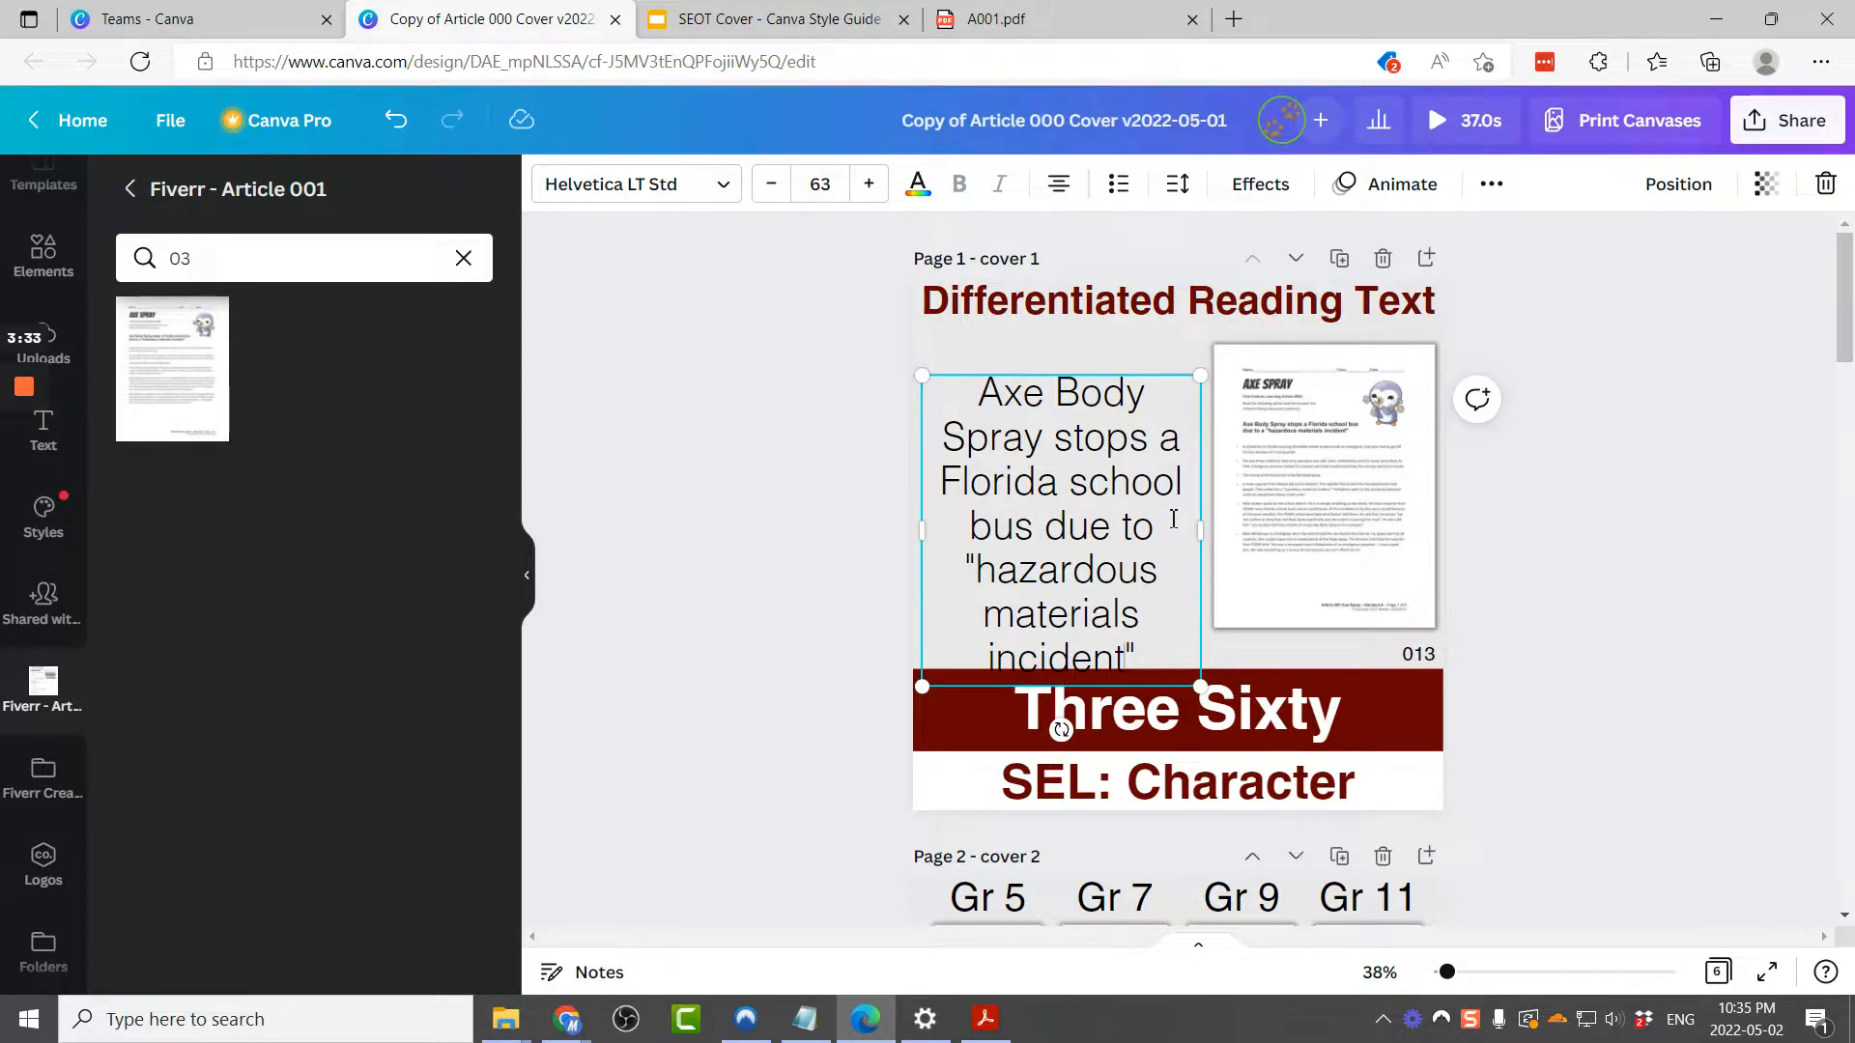
key(ctrl+shift+Left)
key(Up)
key(Up)
key(Up)
key(ctrl+a)
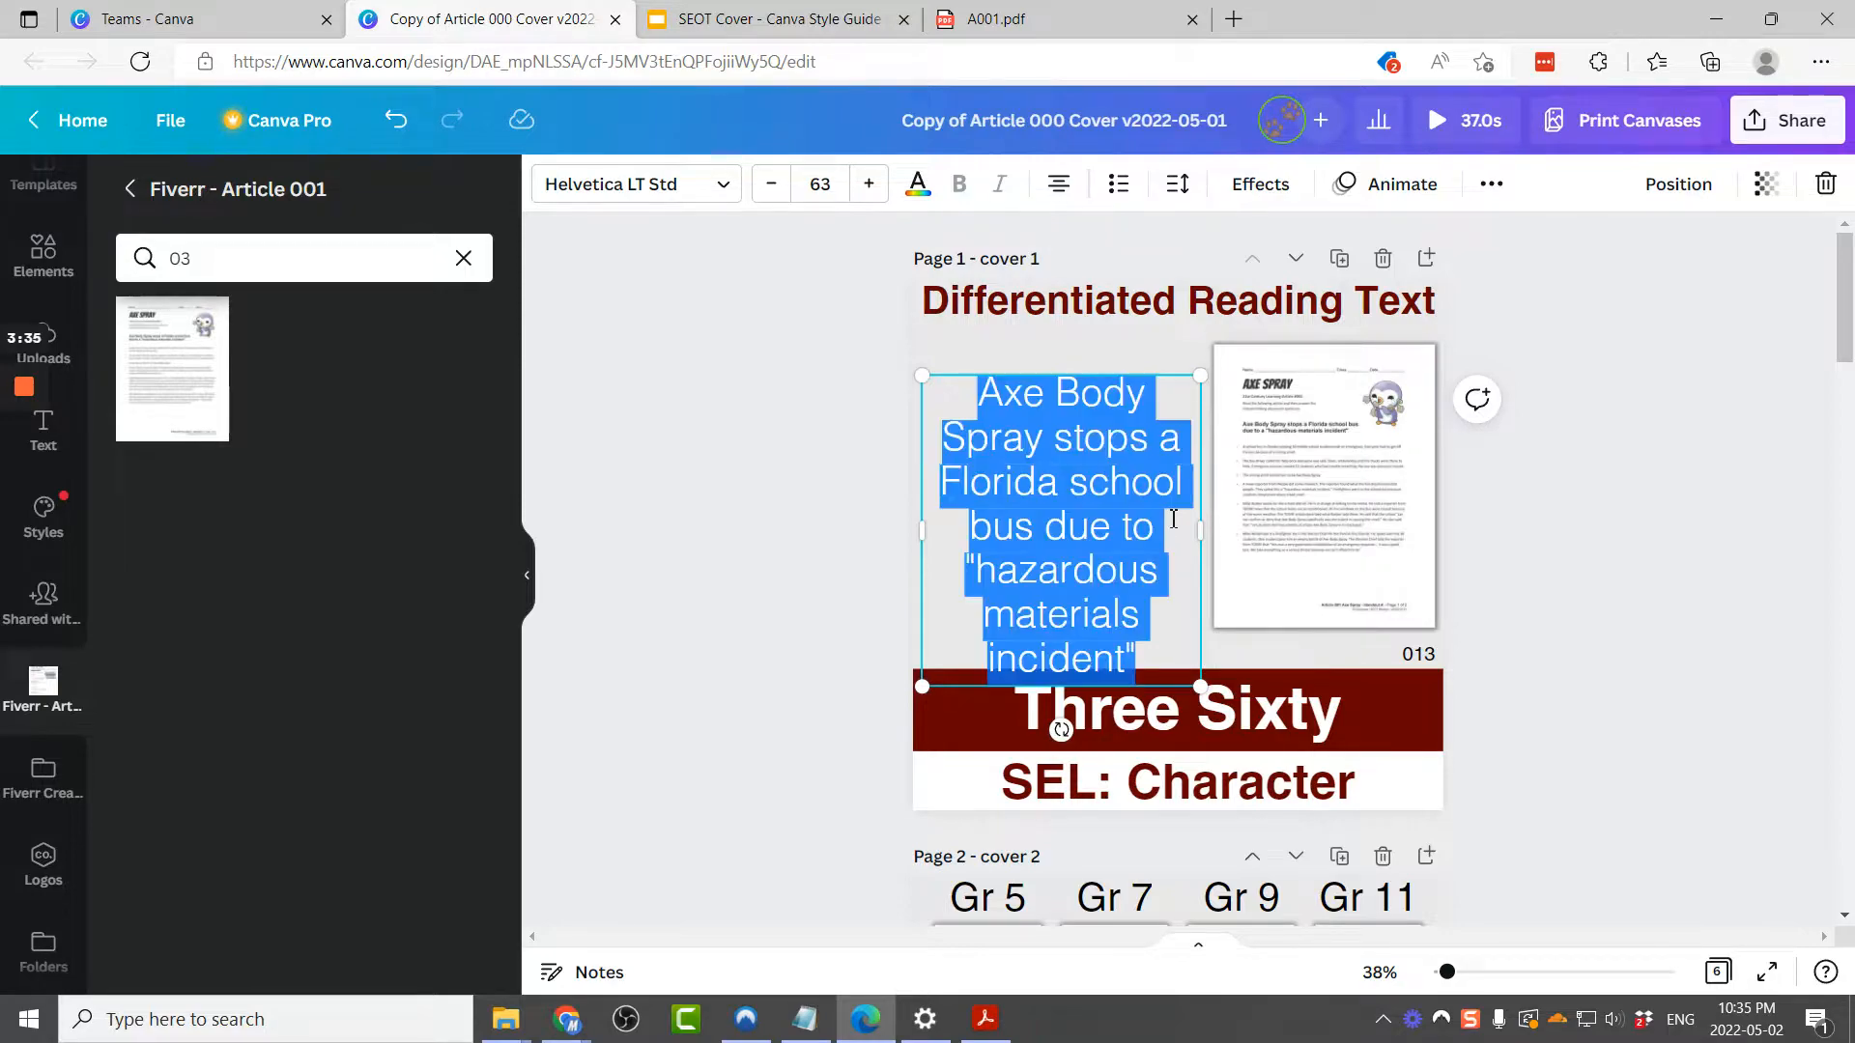
key(ctrl+shift+comma)
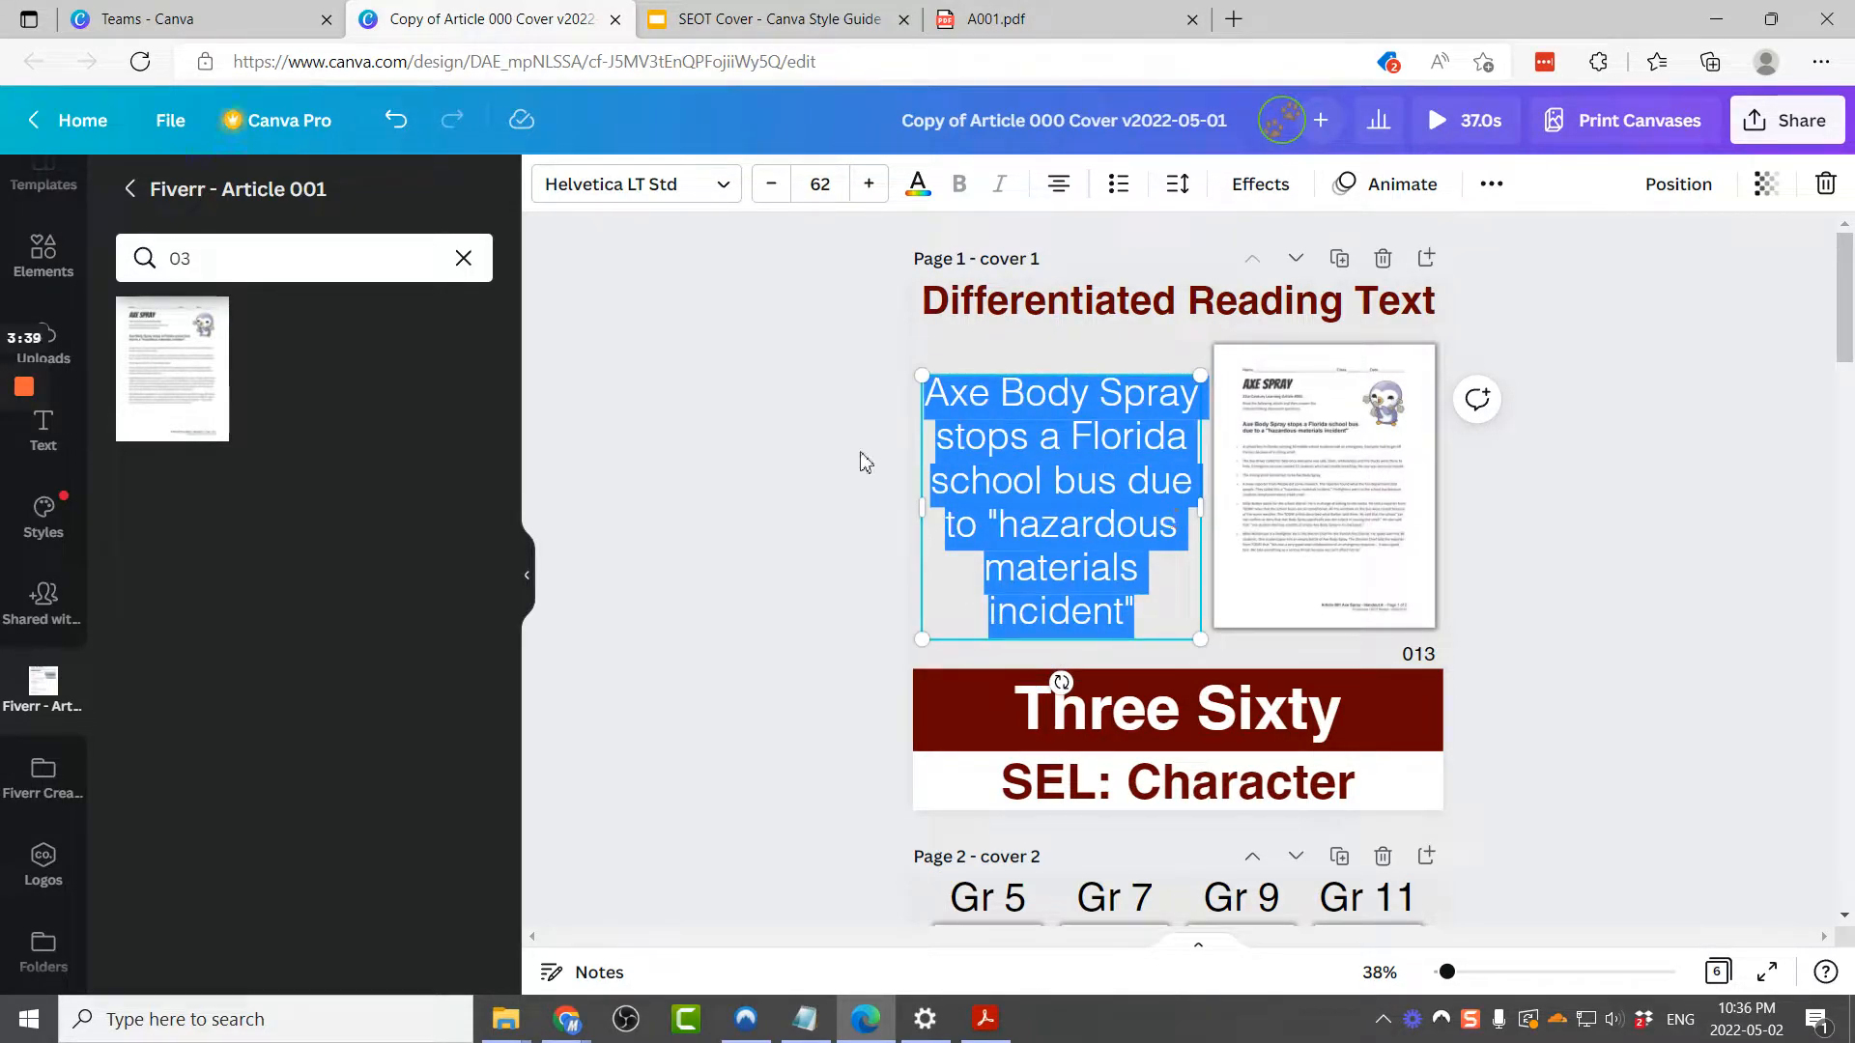
click(830, 434)
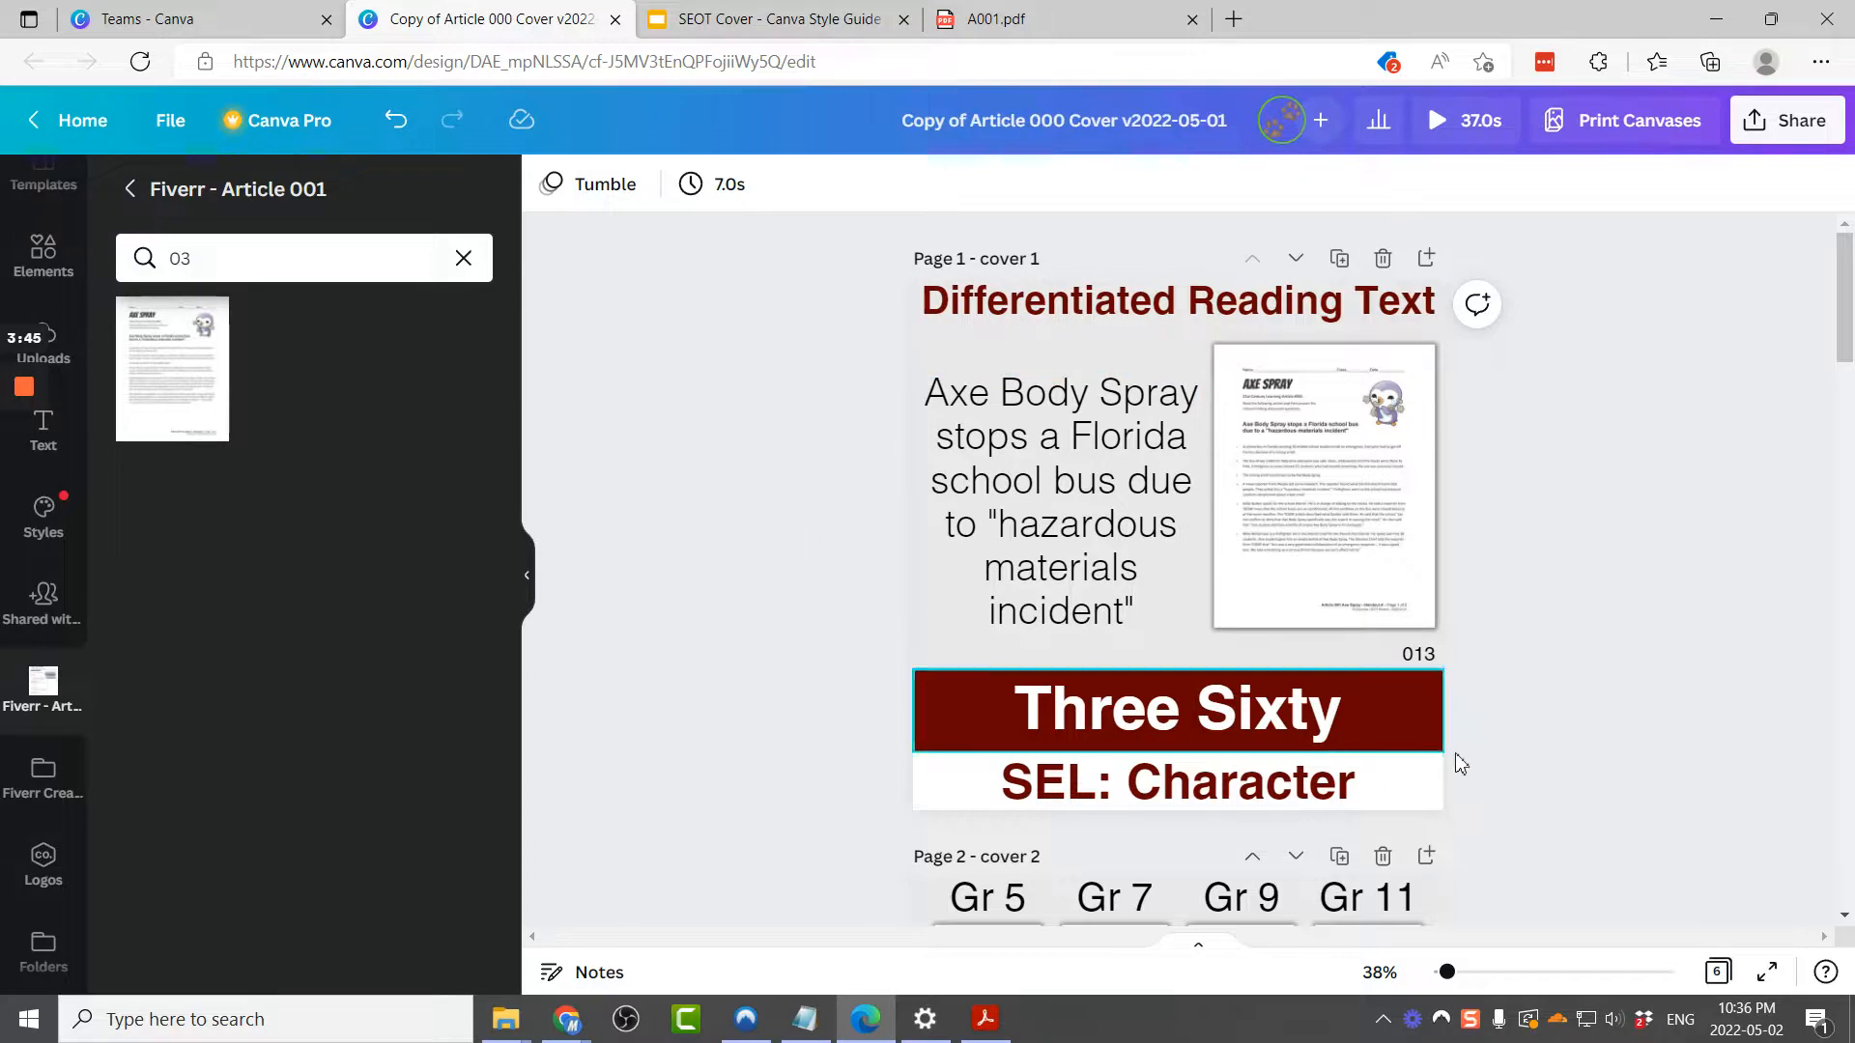
Step: Change the cover's article number to 001
click(1004, 20)
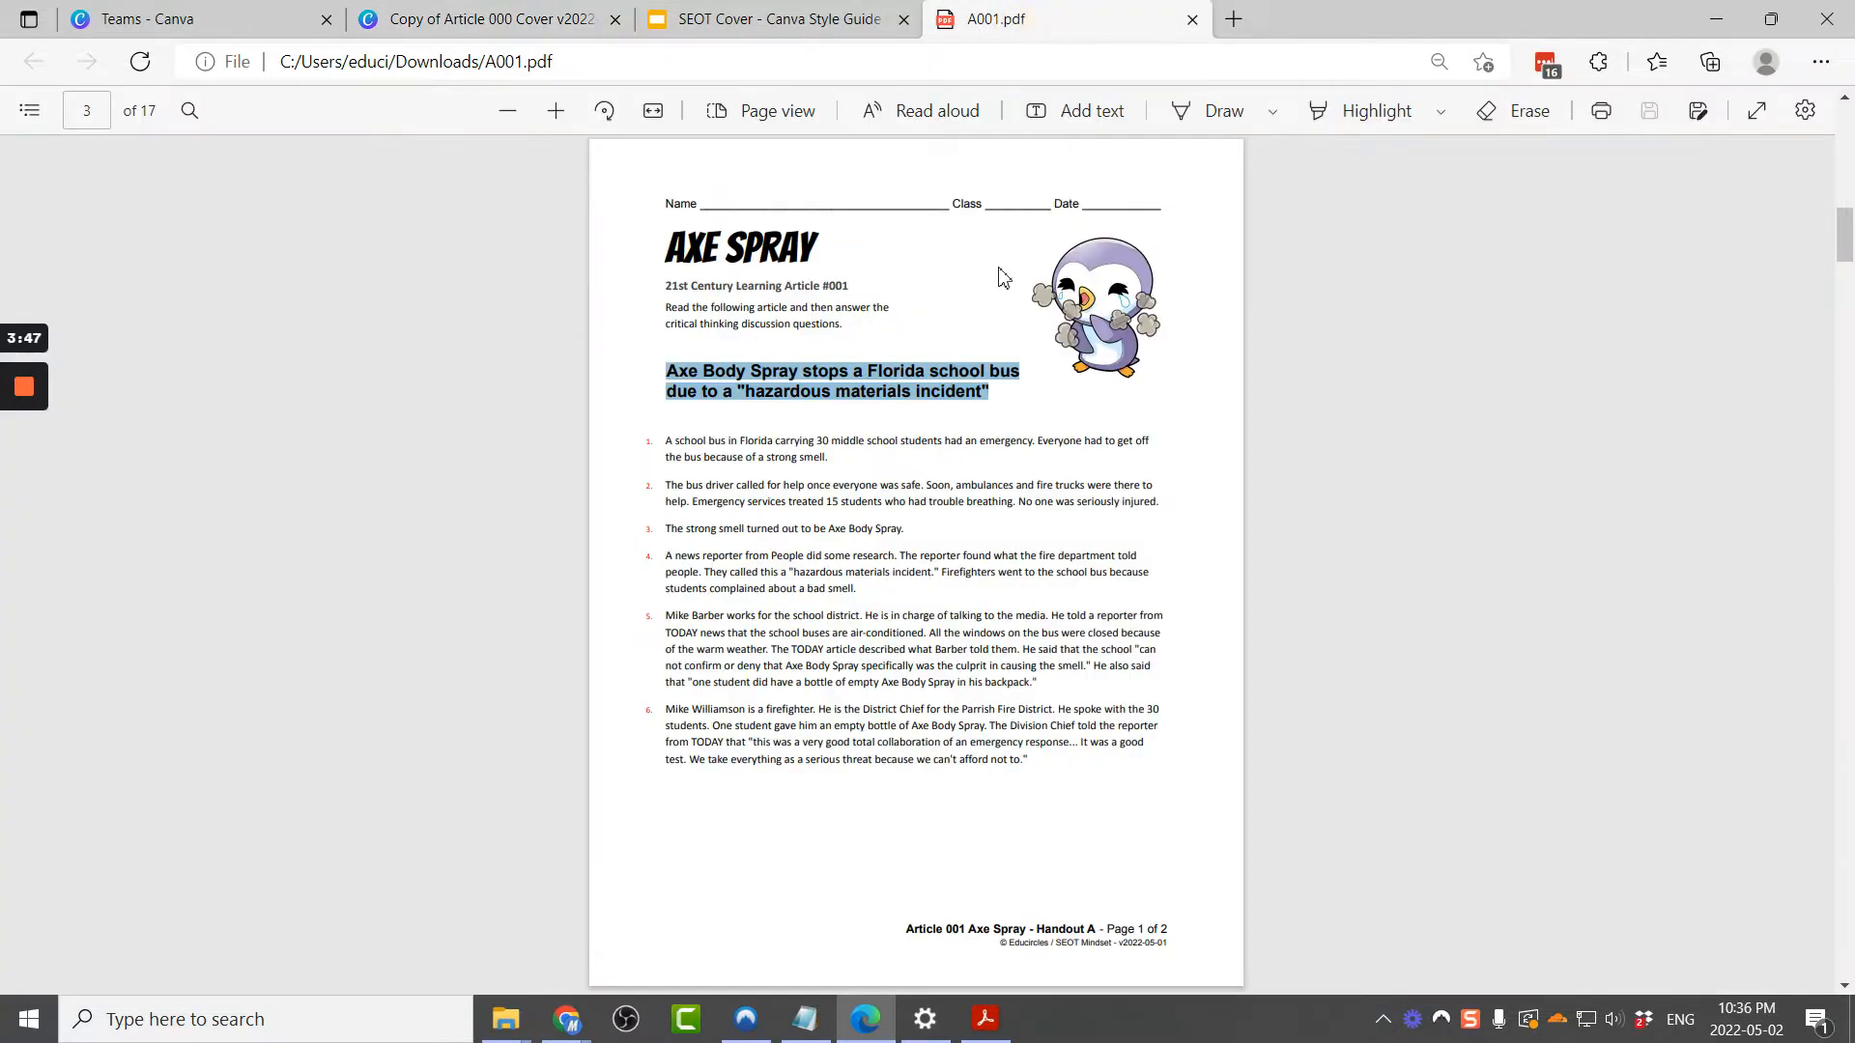
click(839, 300)
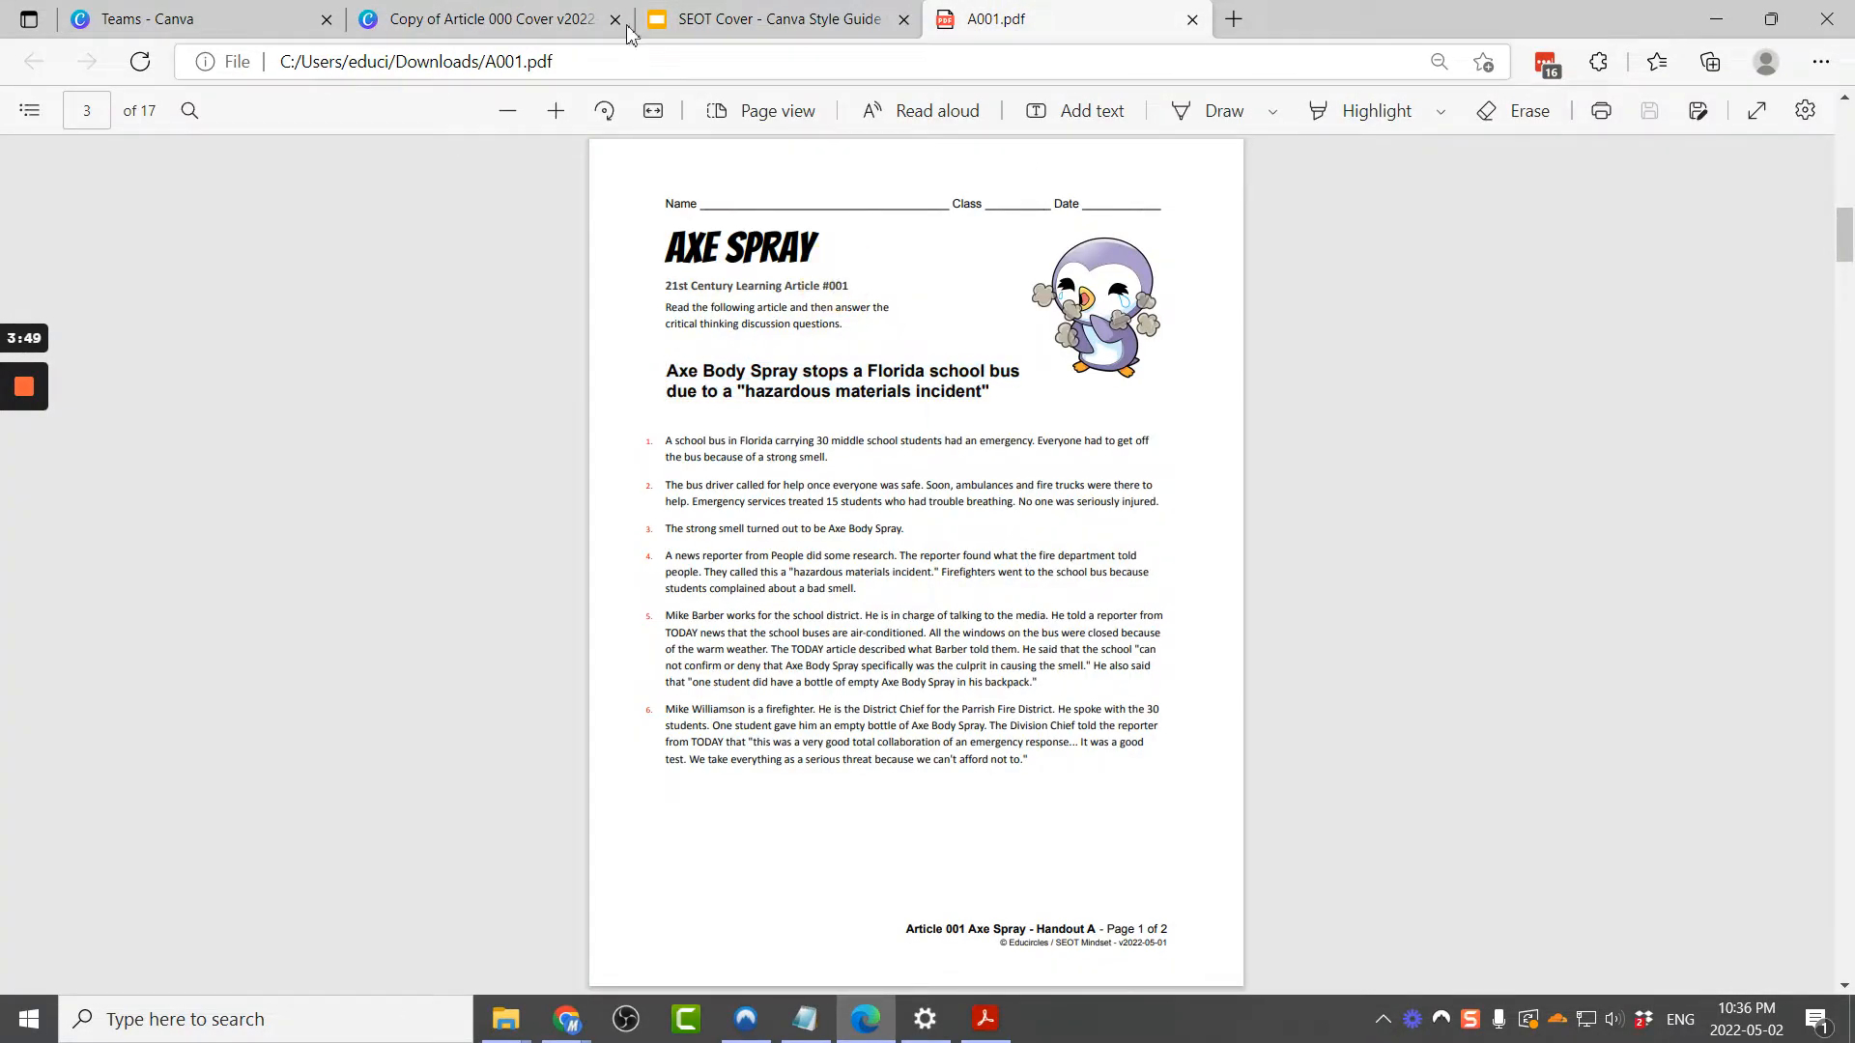
click(483, 19)
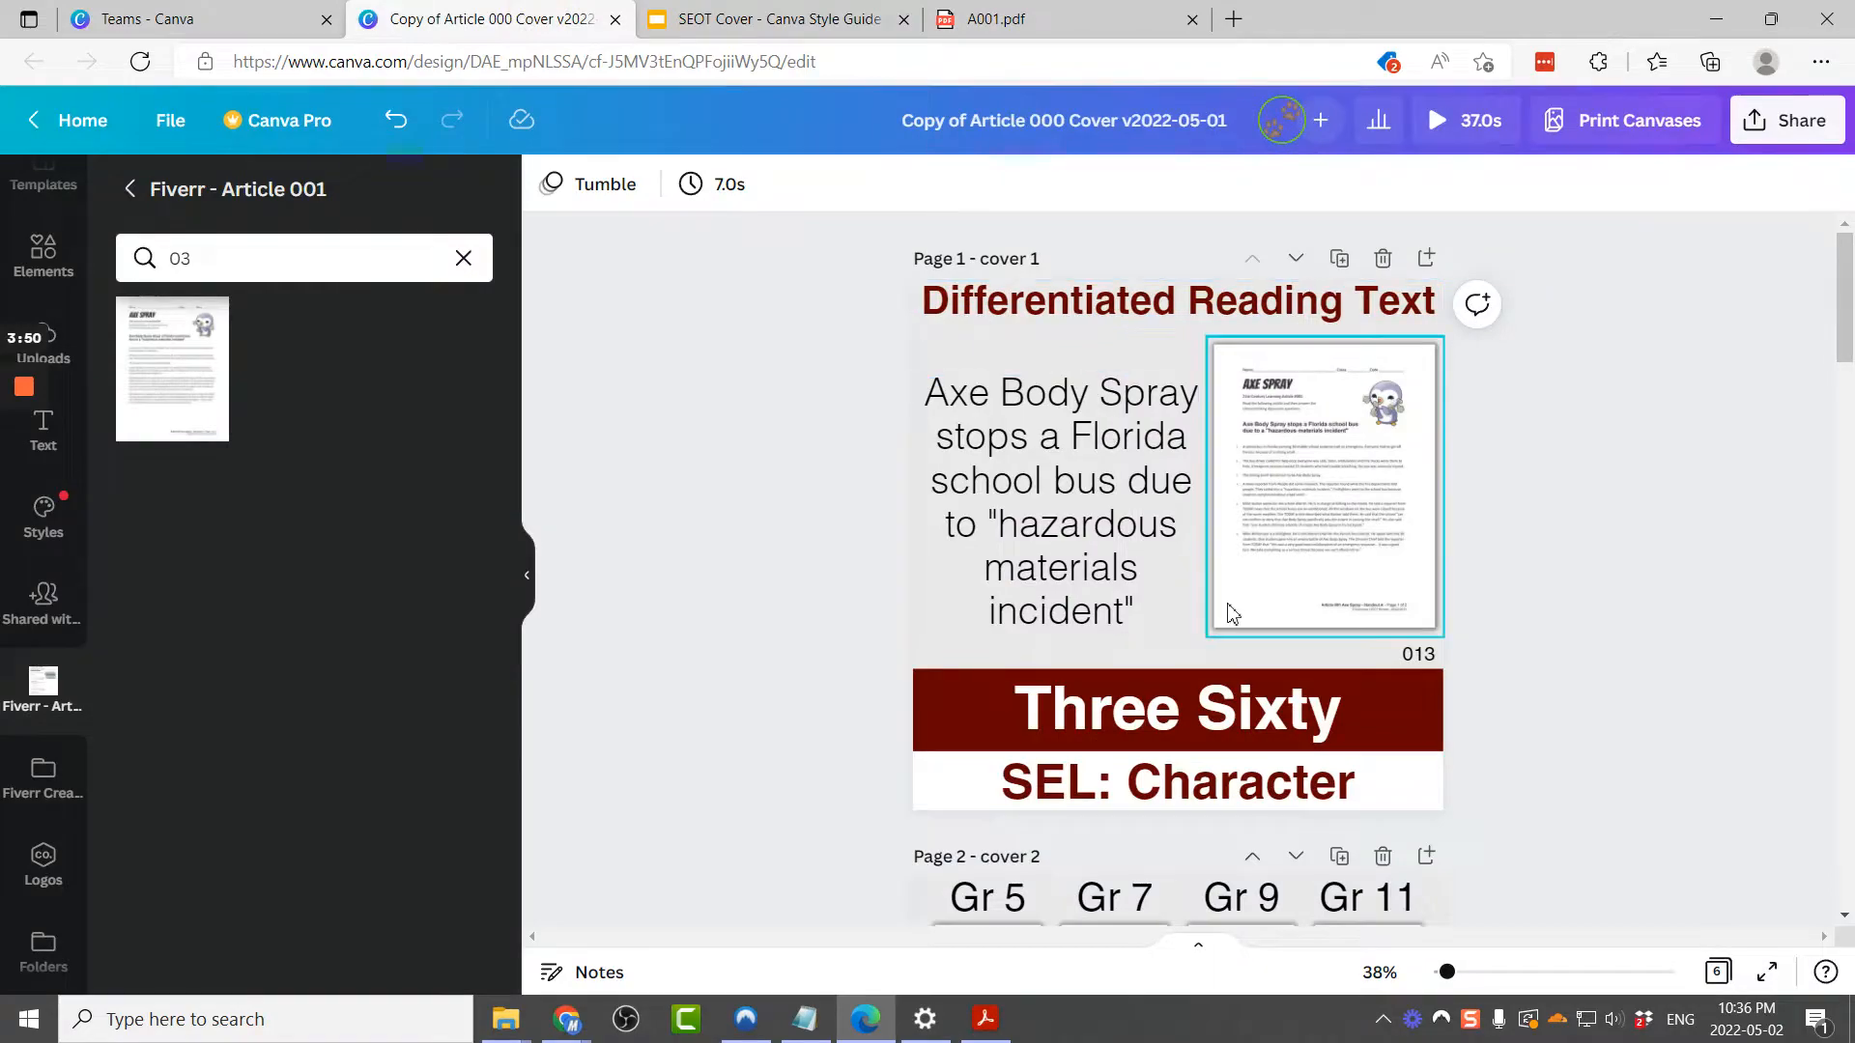
click(1418, 654)
double_click(1427, 654)
text(001)
click(1291, 739)
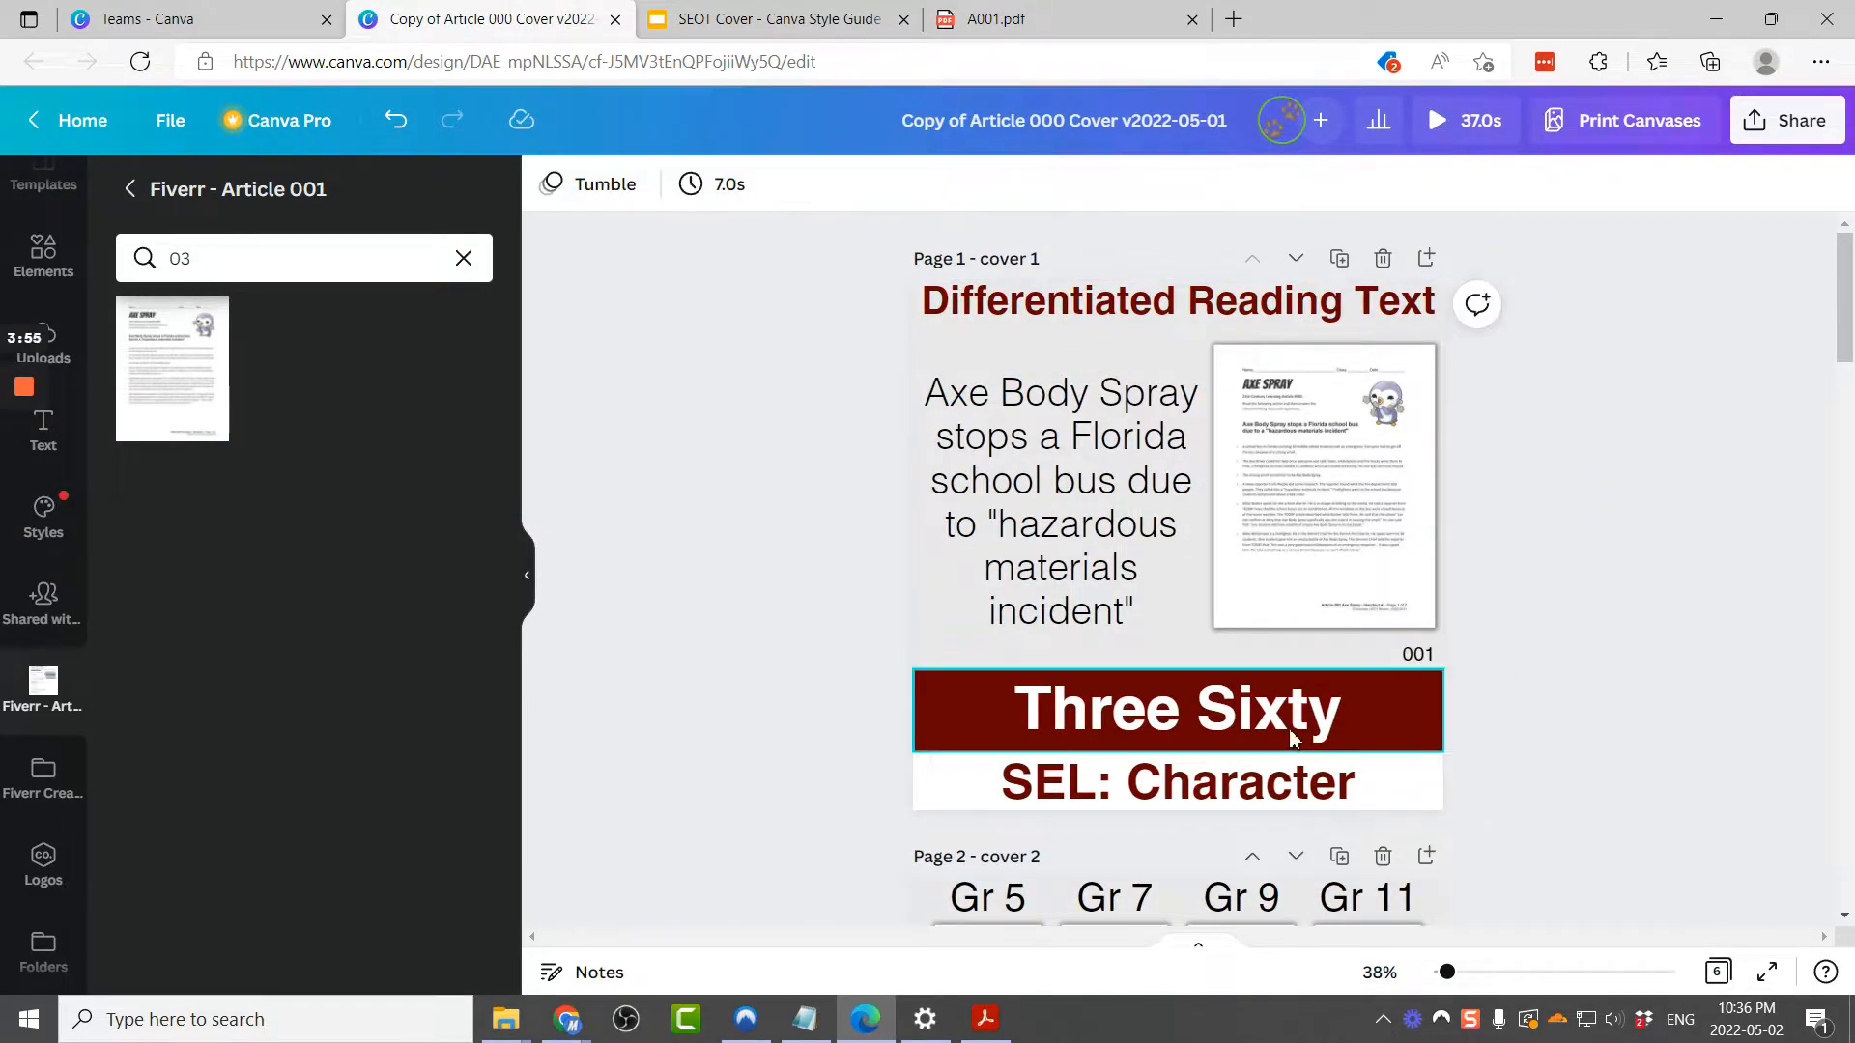
Step: Replace the cover's title text with "Axe Spray"
click(1195, 710)
click(1195, 710)
text(Axe Spray)
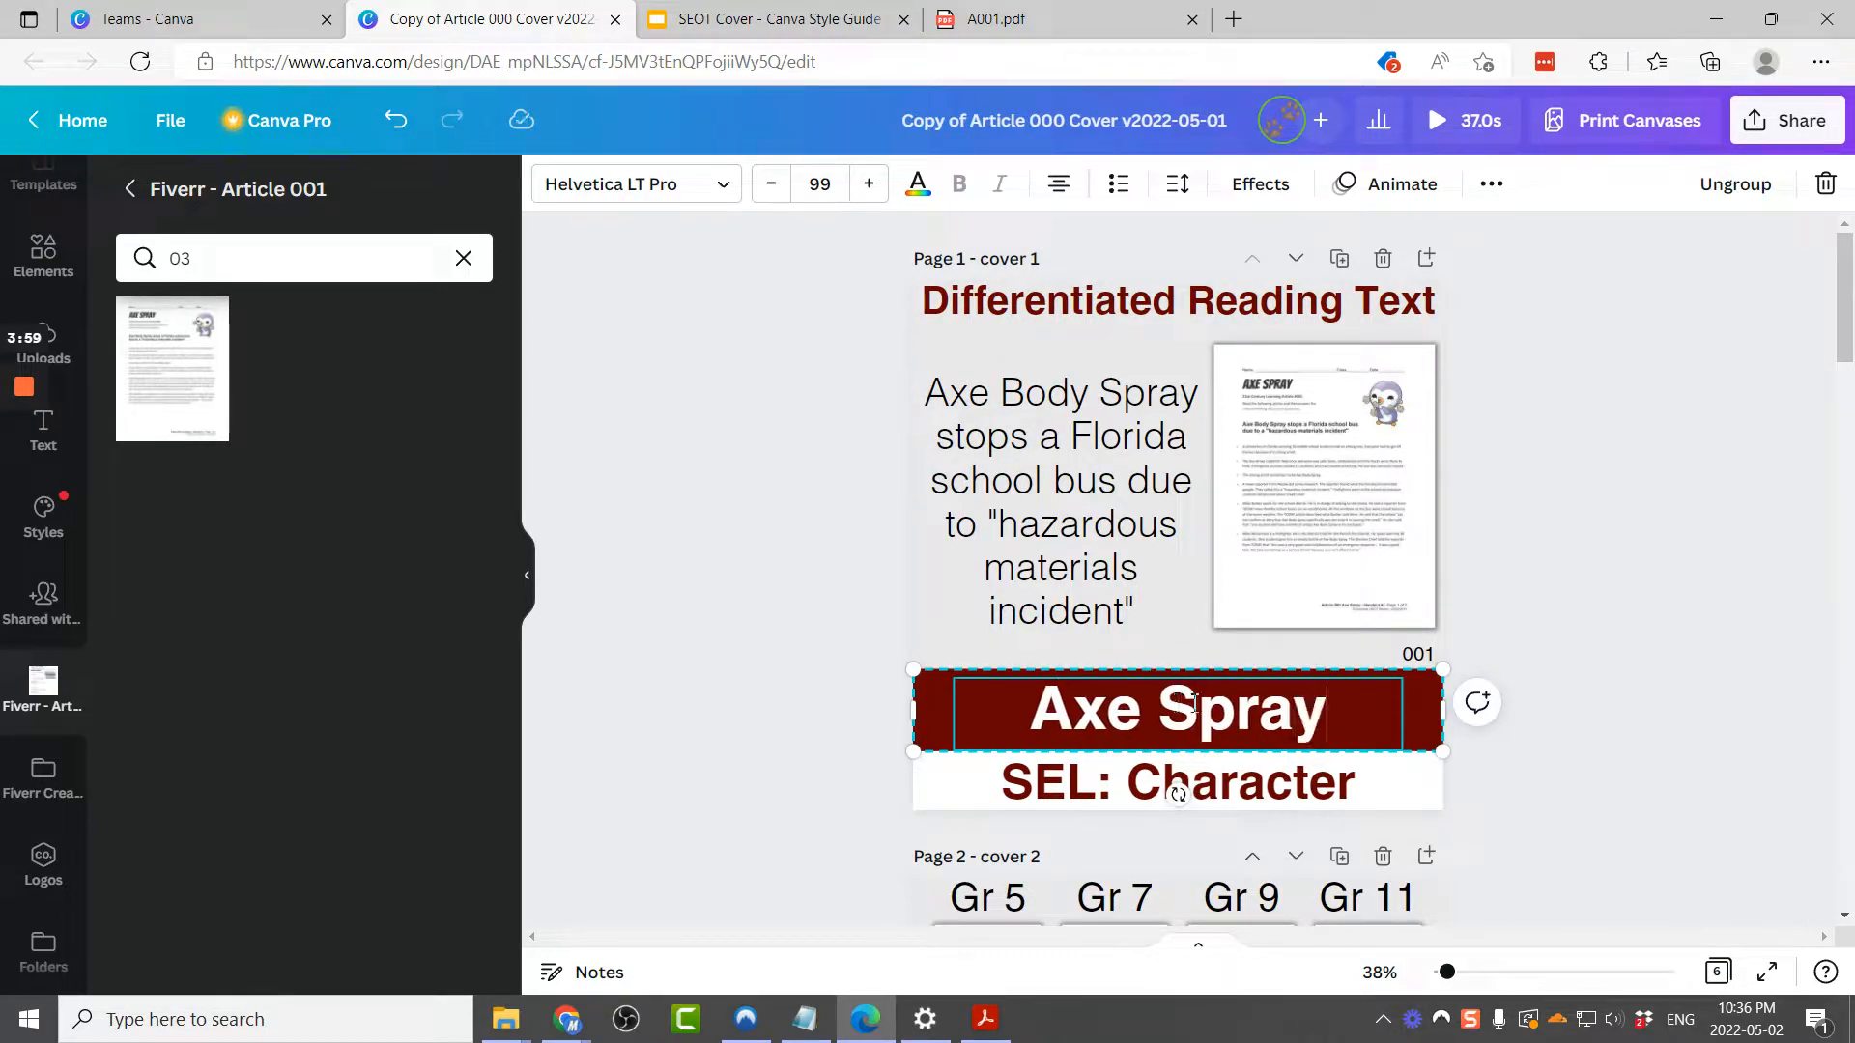
Step: Change the cover's subtitle to "SEL: Critical Thinking" after checking the PDF's mini-lesson page
click(980, 19)
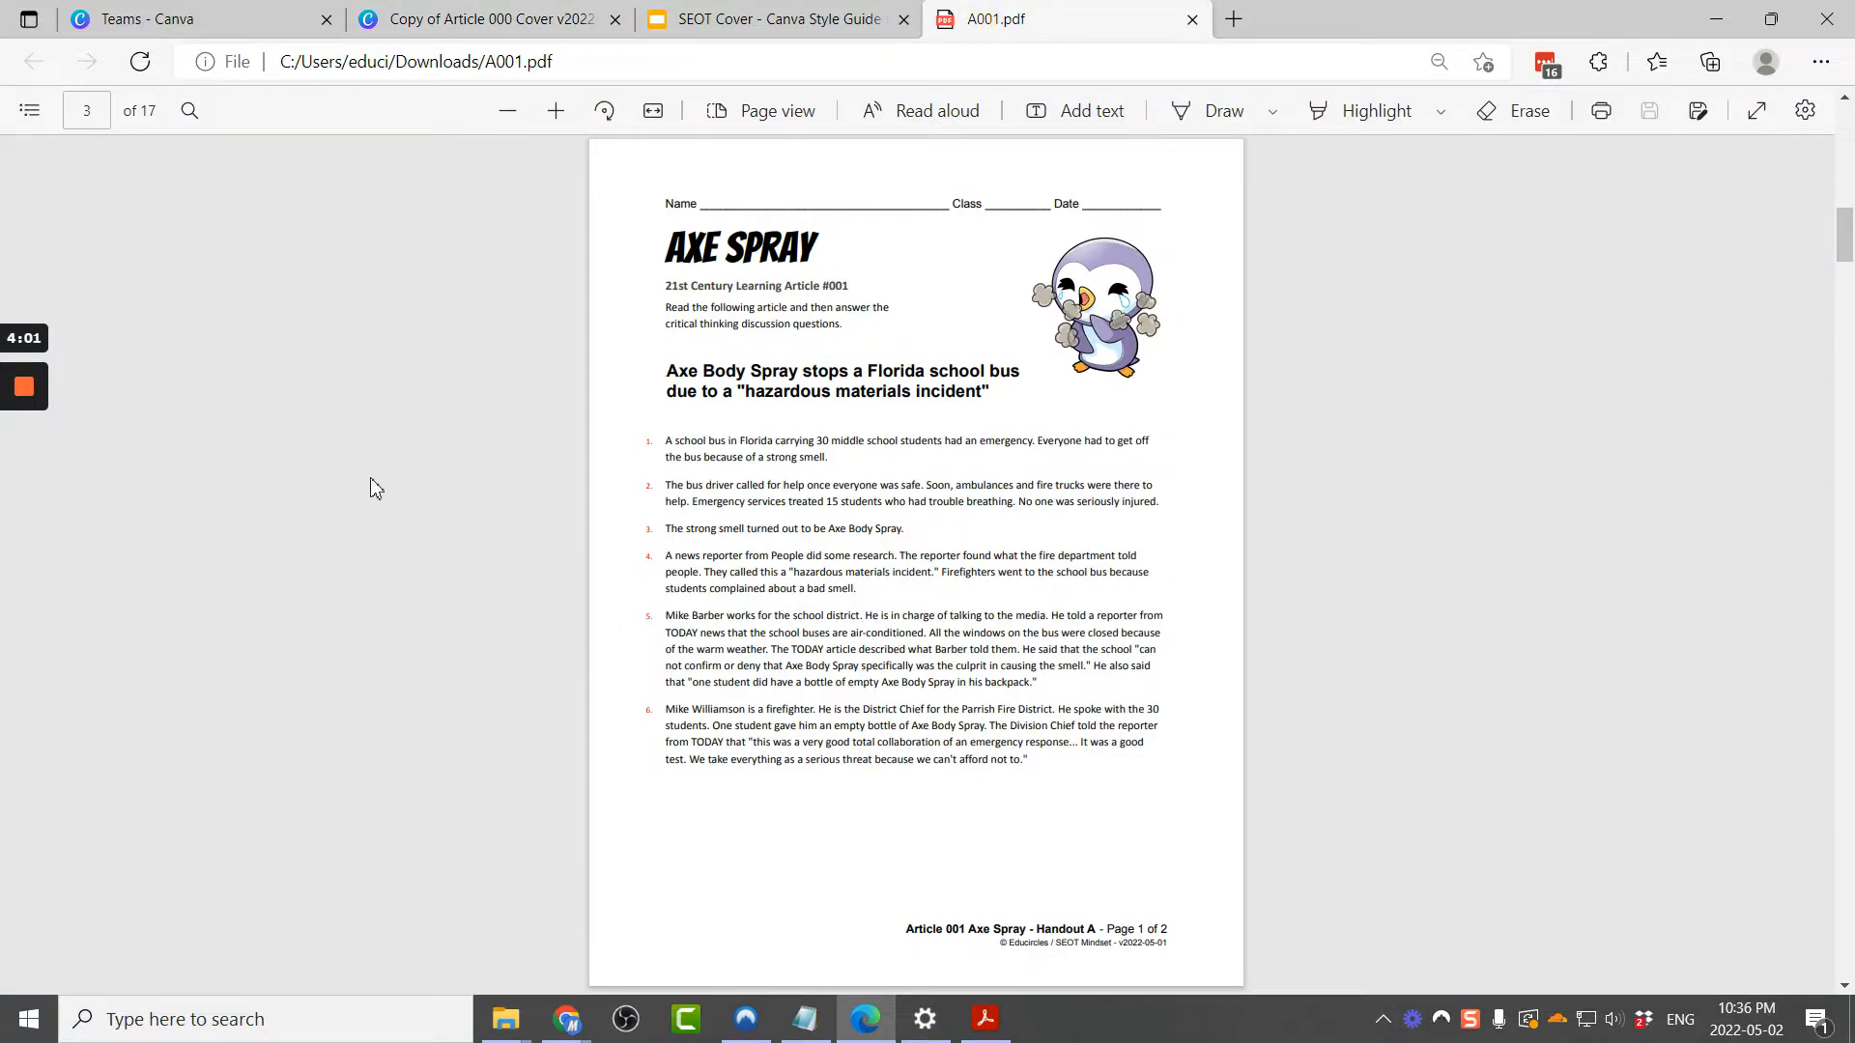
scroll(324, 472, down, 8)
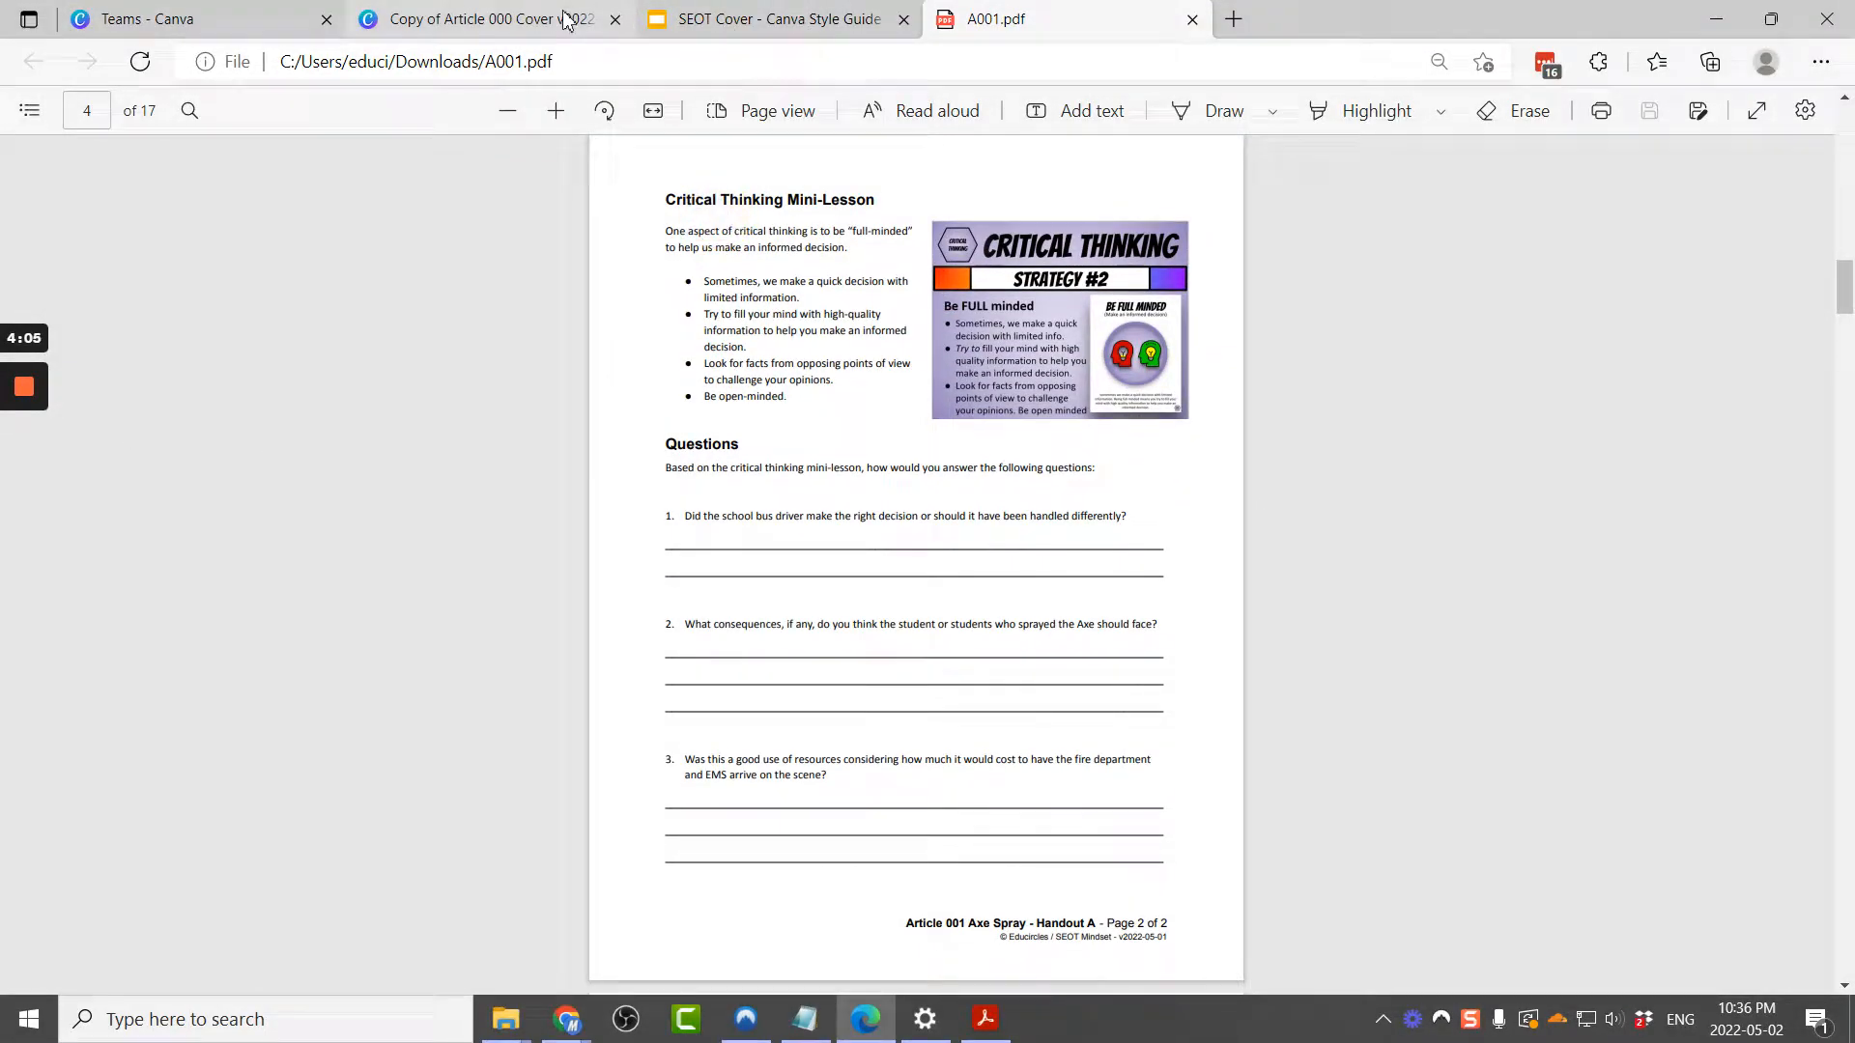
click(487, 19)
click(1236, 784)
click(1244, 782)
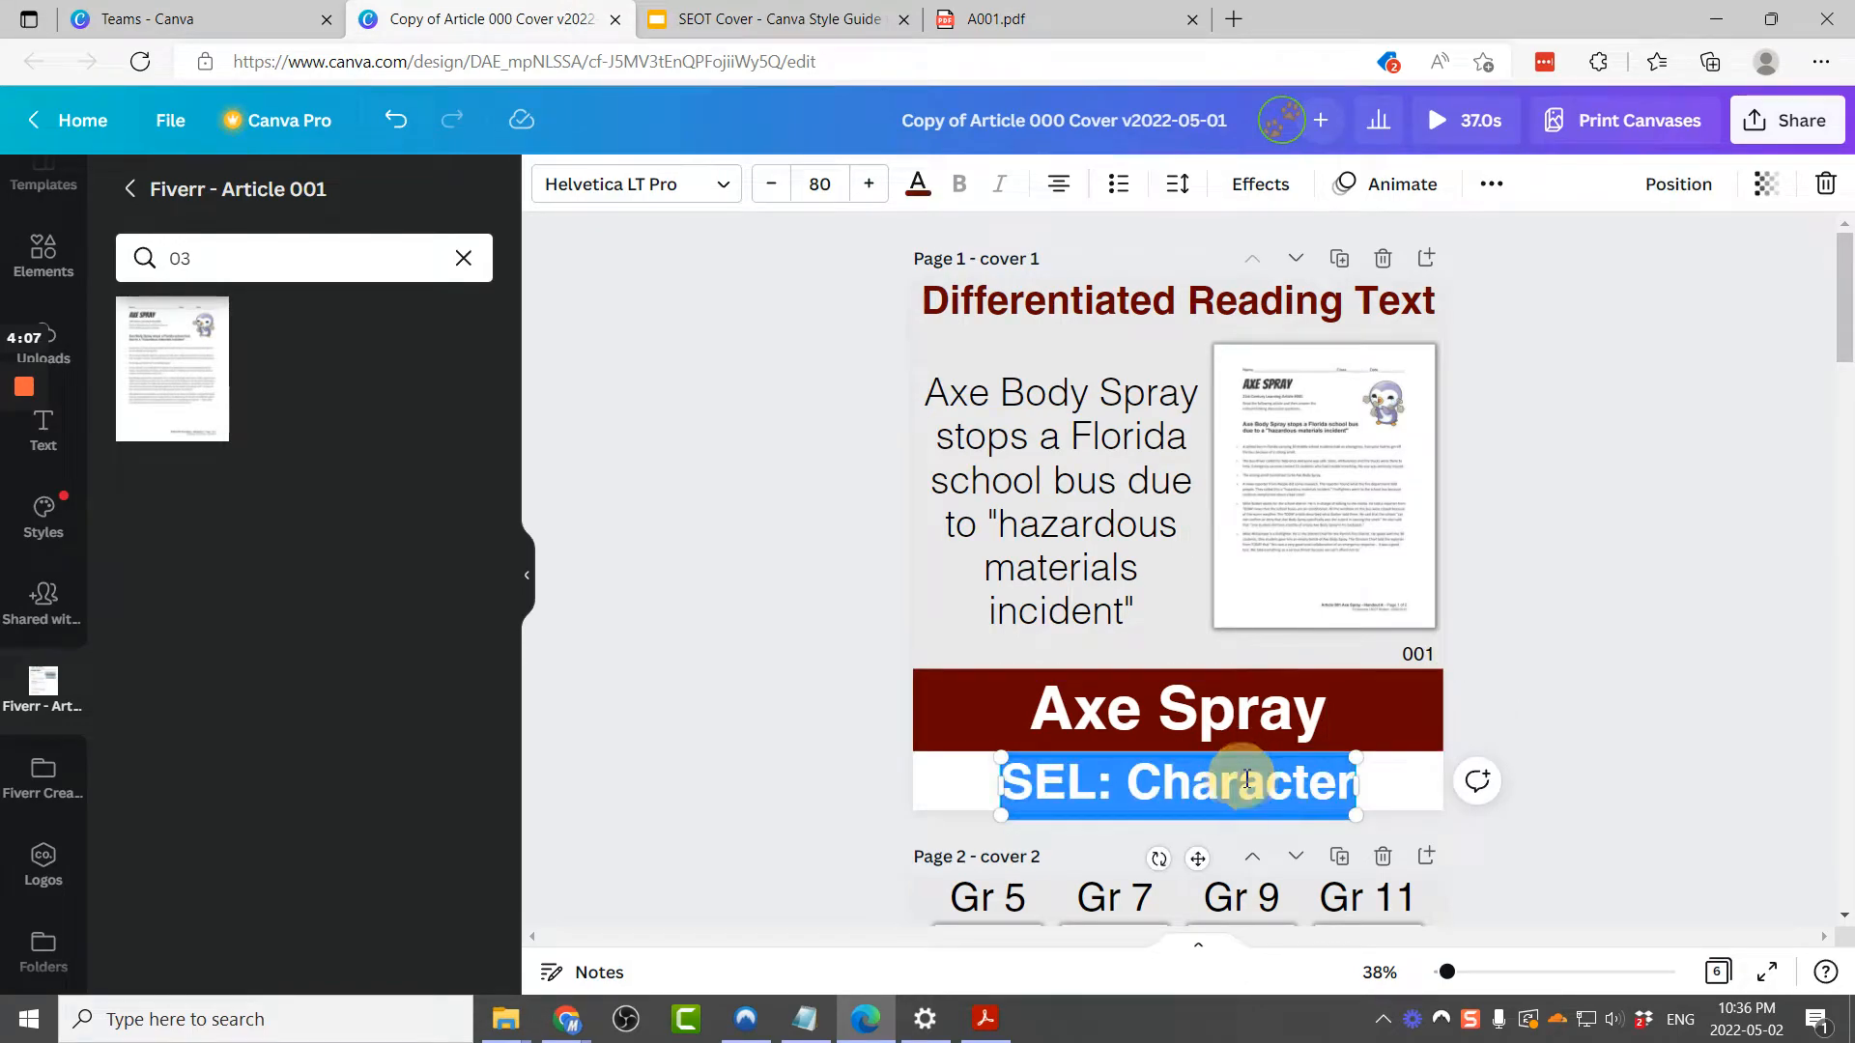
click(1246, 781)
double_click(1246, 780)
text(Crit)
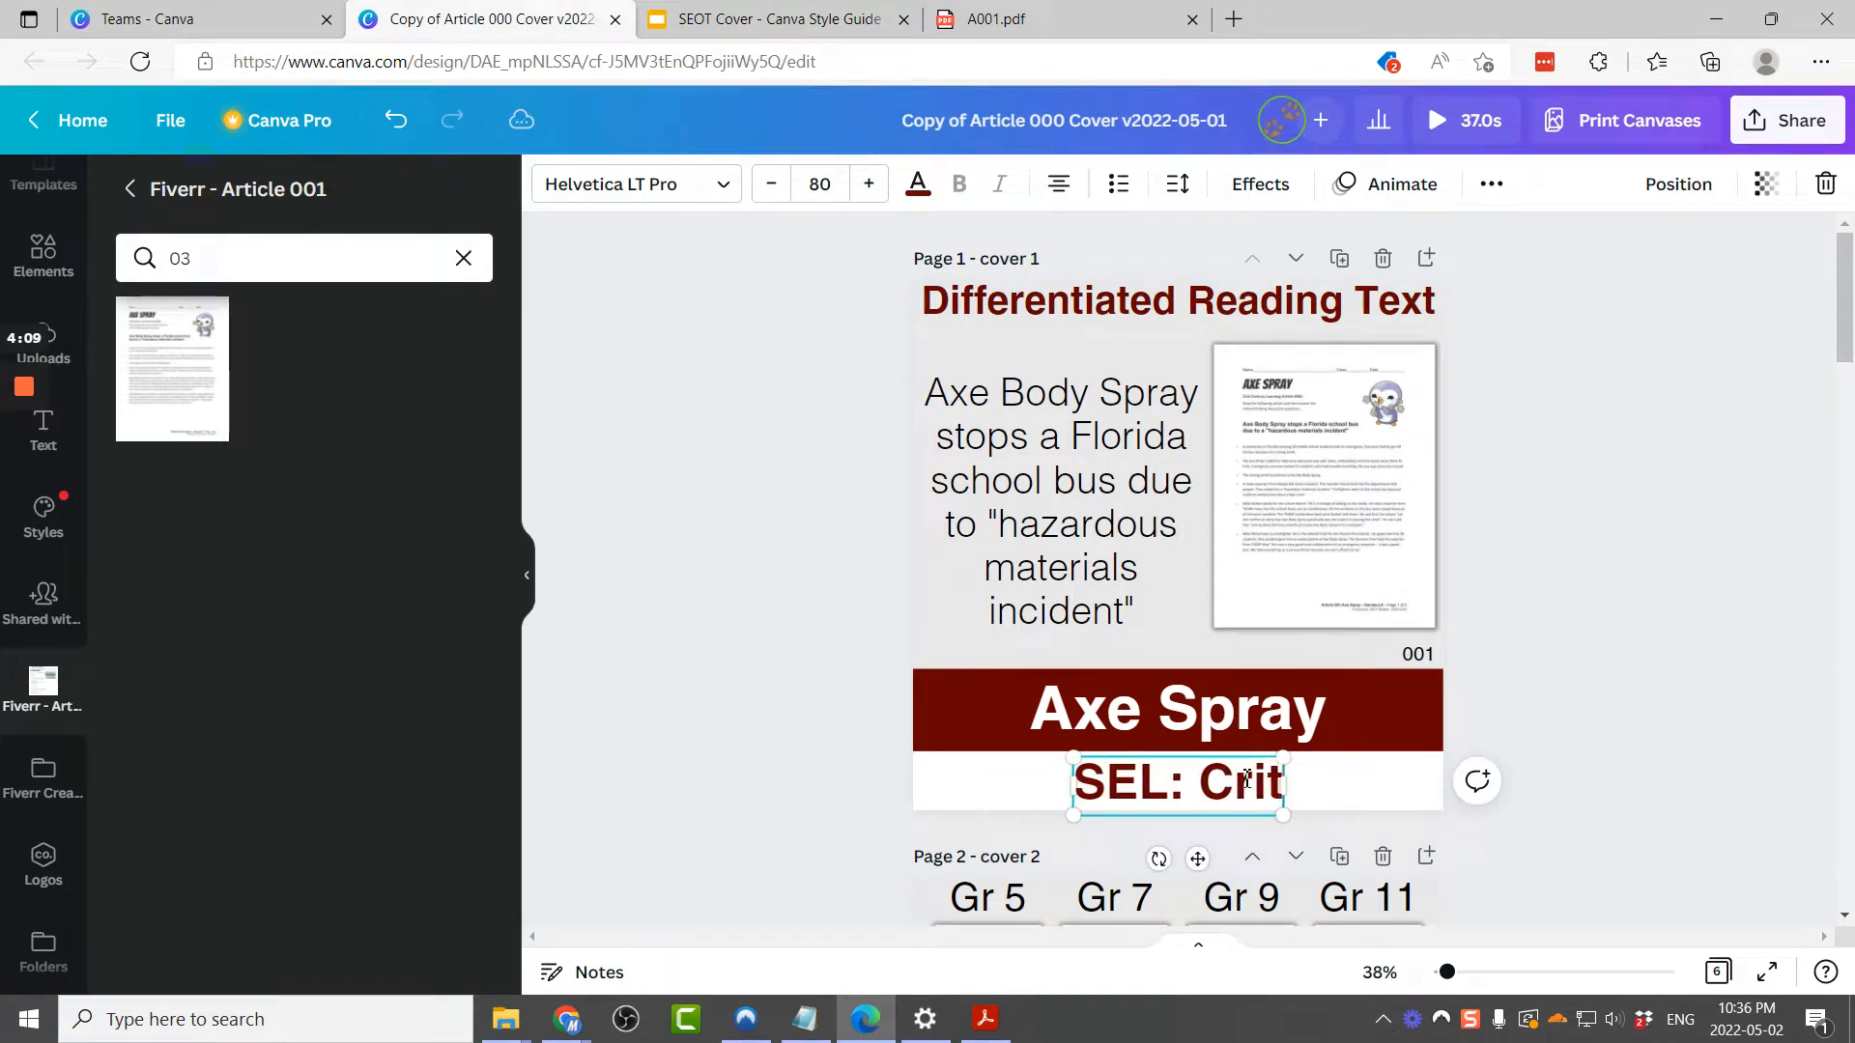
text(ical Thinking)
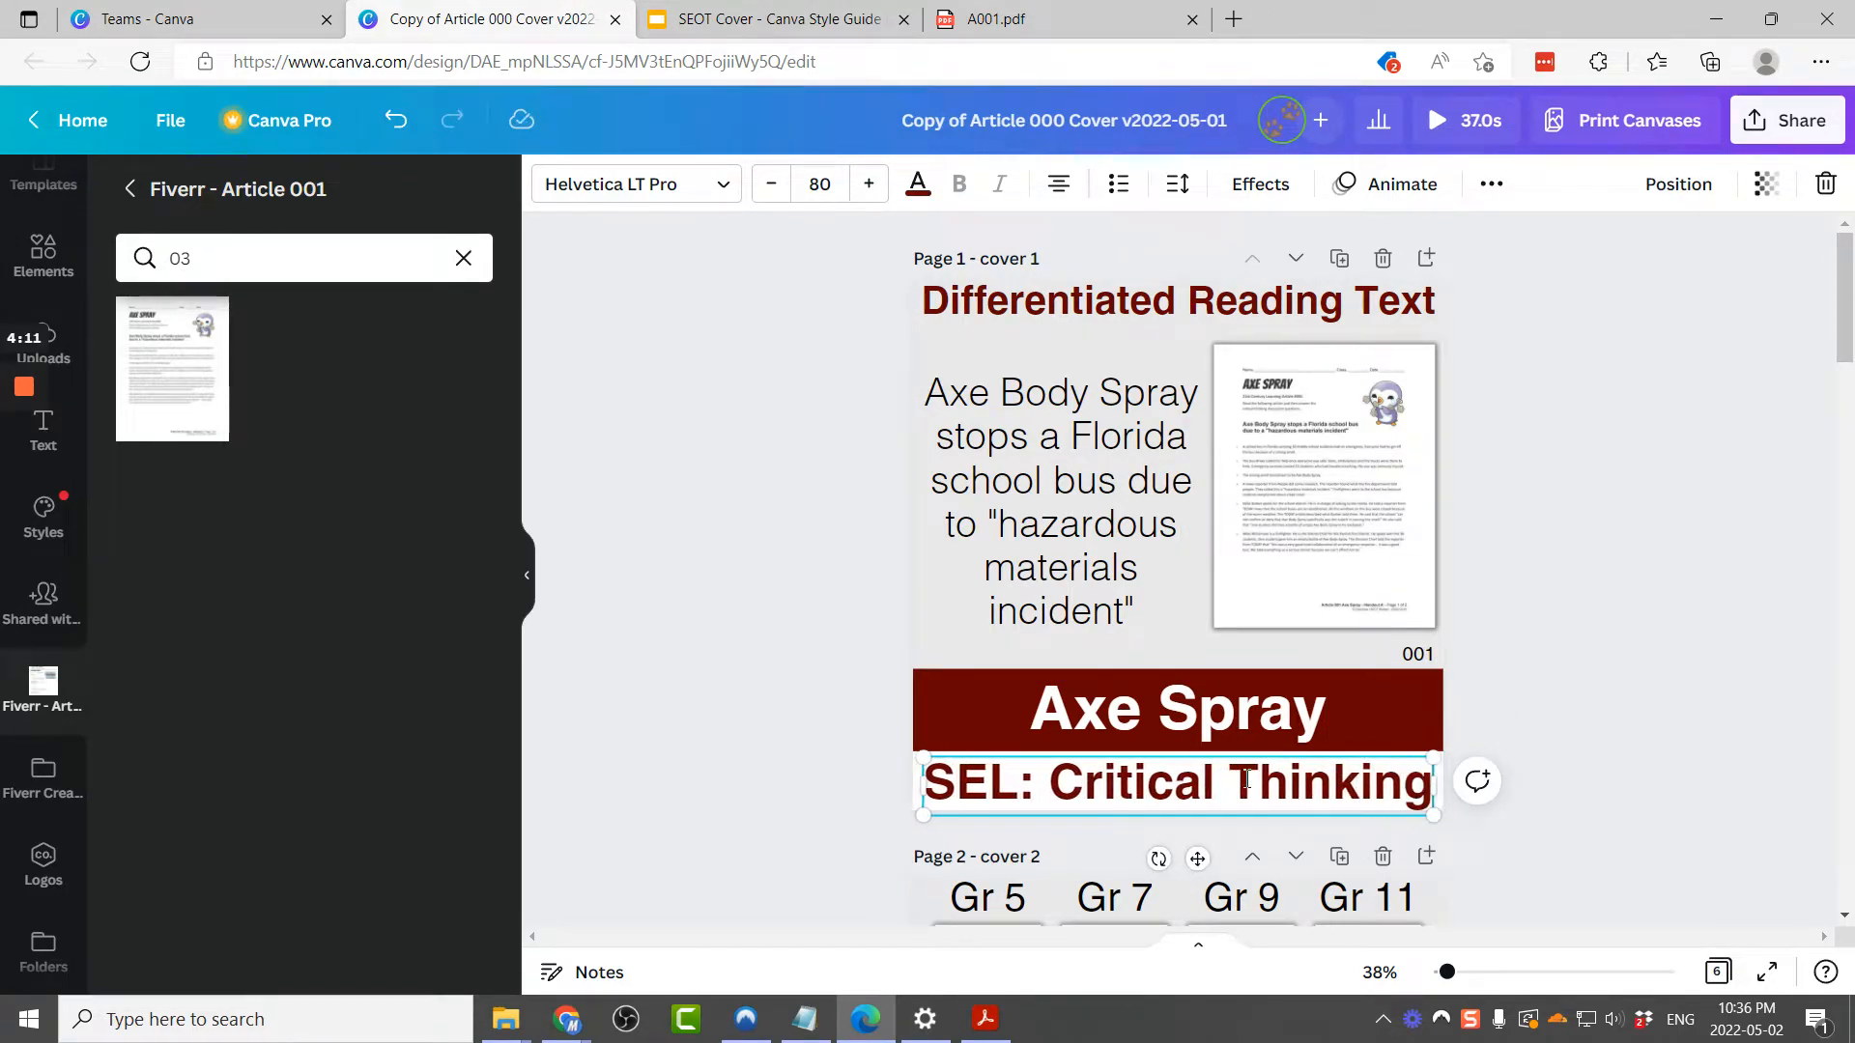
click(1621, 701)
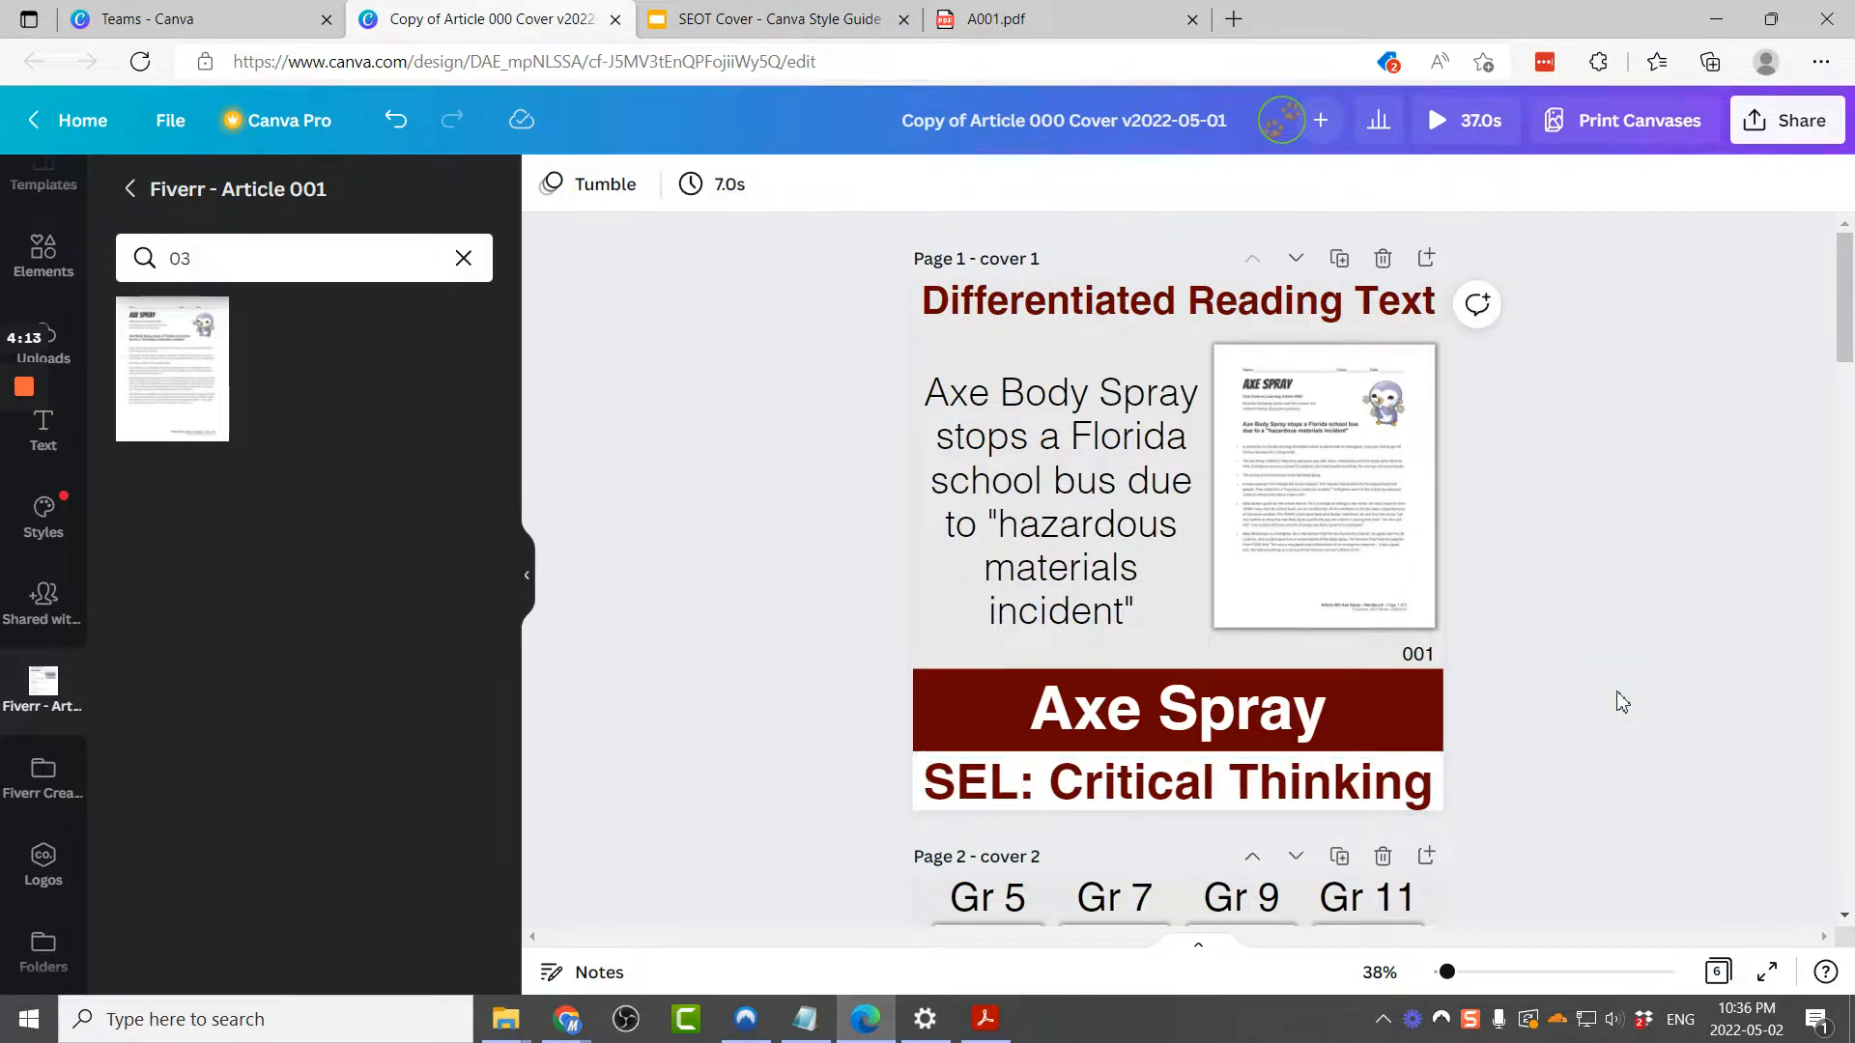
Step: Replace the large handout preview on page 2 with the Axe Spray handout image
scroll(1531, 497, down, 5)
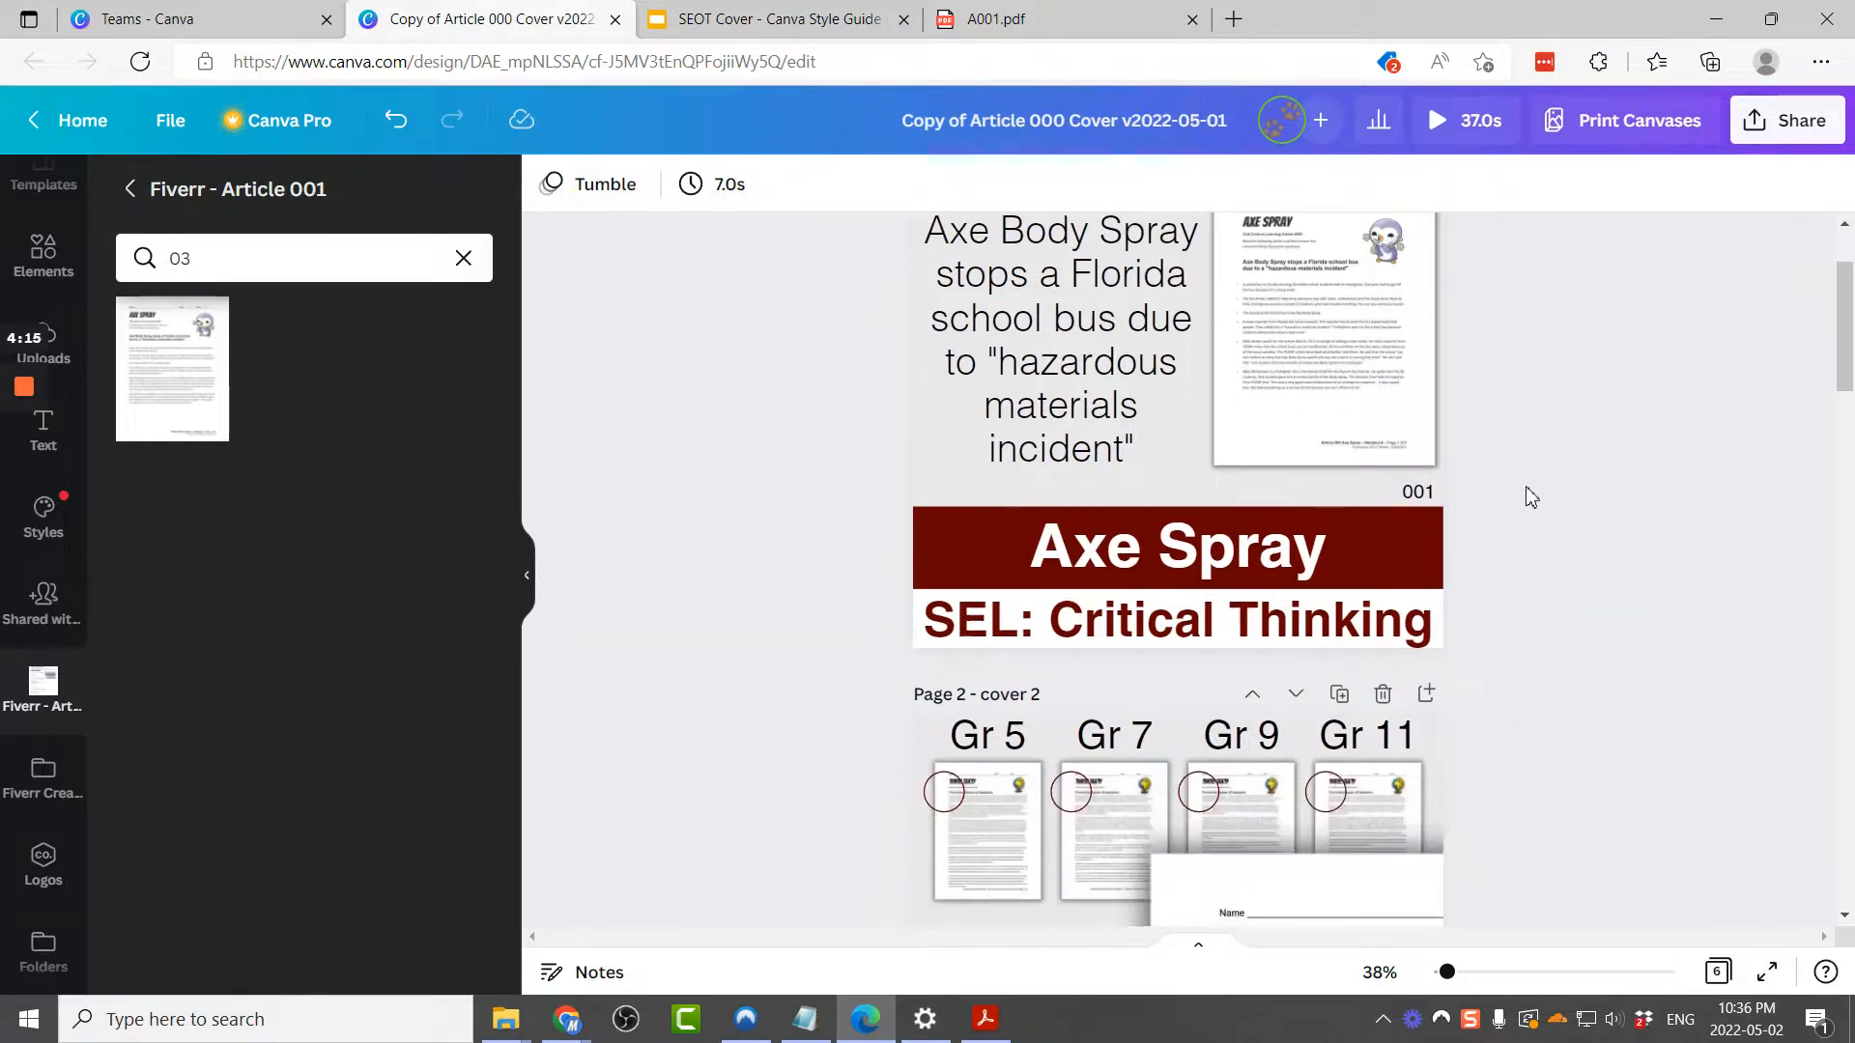
click(1061, 18)
scroll(781, 395, up, 15)
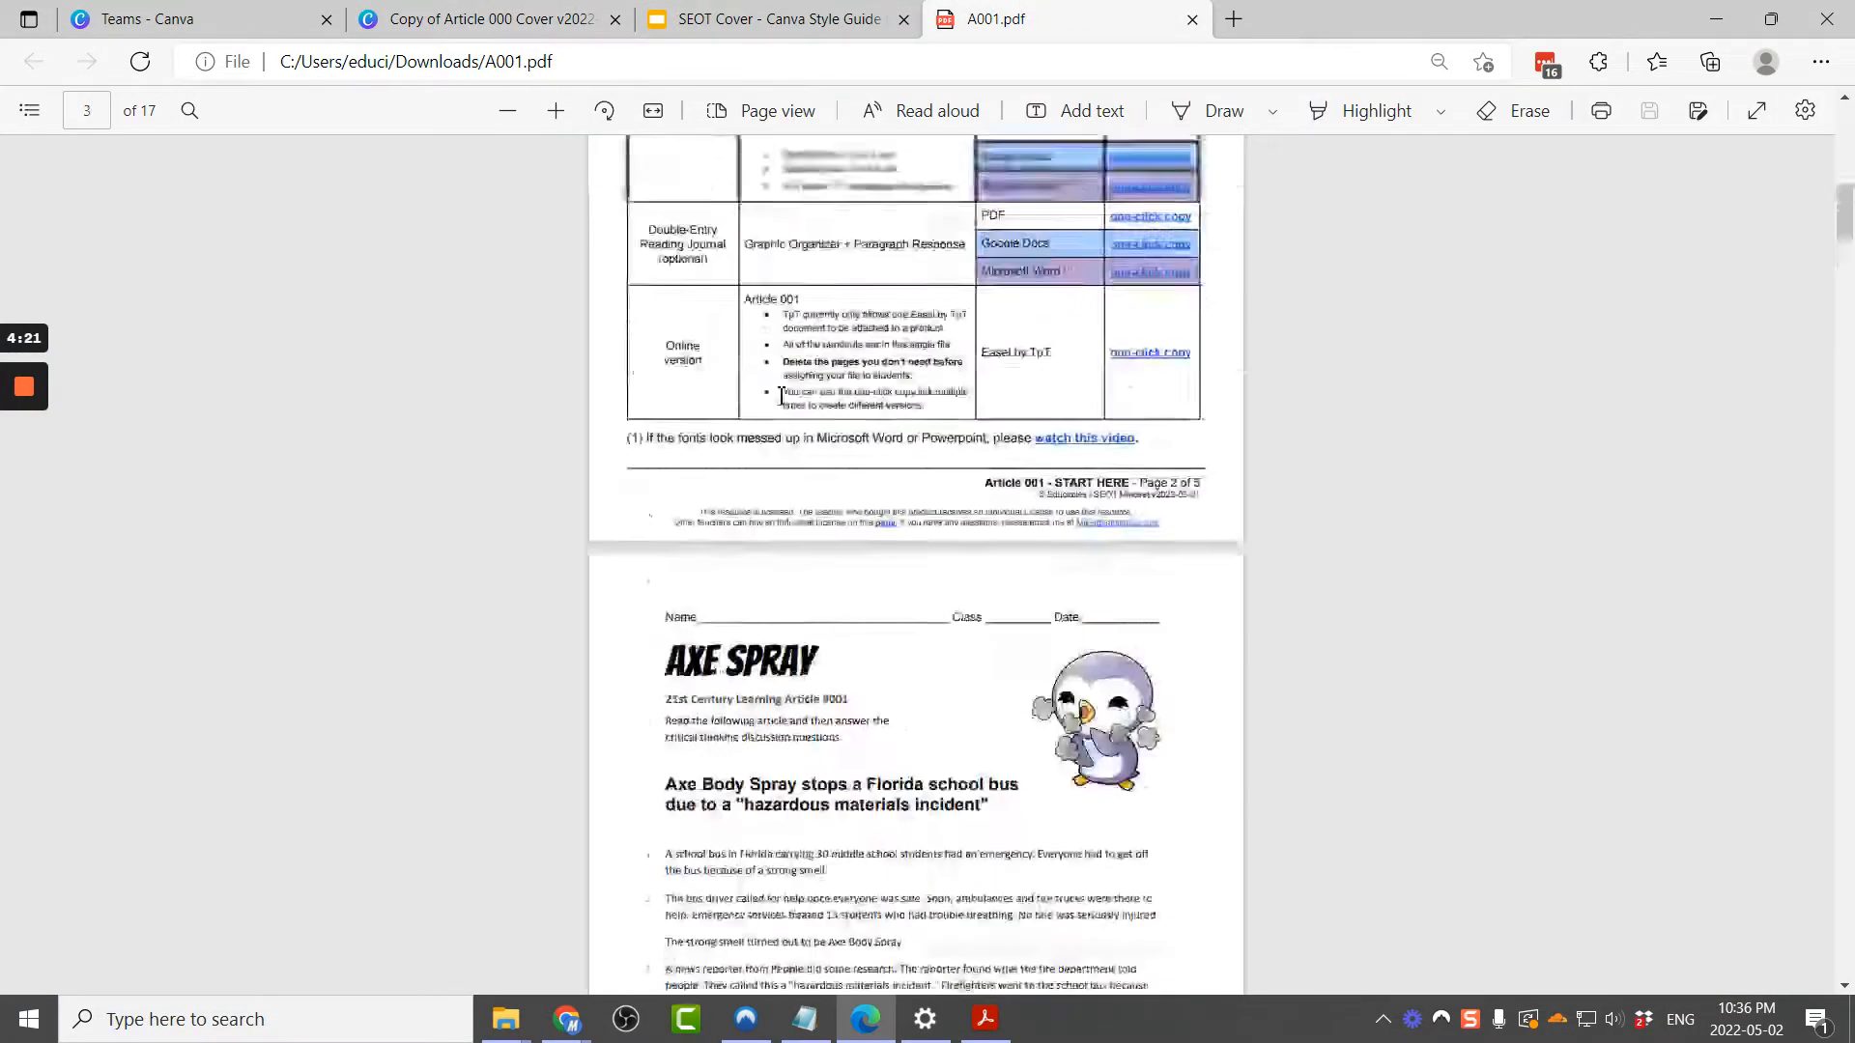
scroll(780, 395, down, 1)
scroll(889, 328, up, 1)
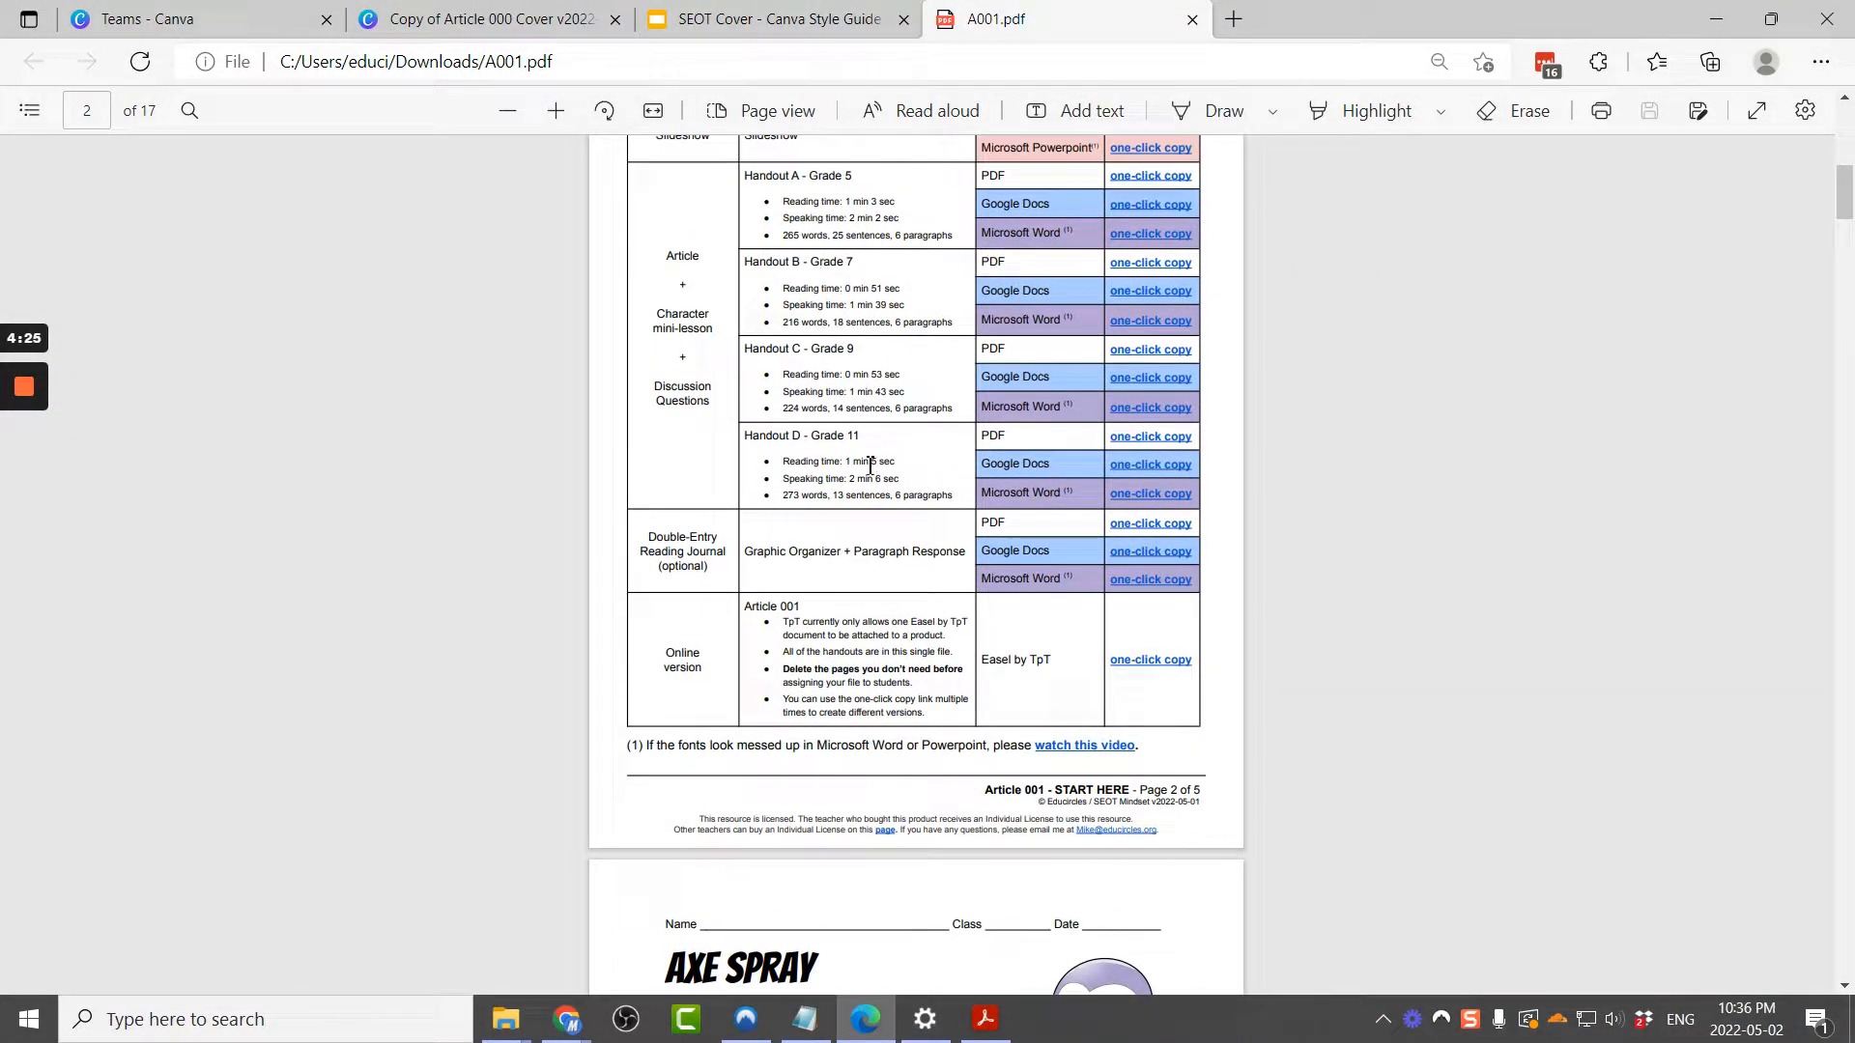
click(538, 18)
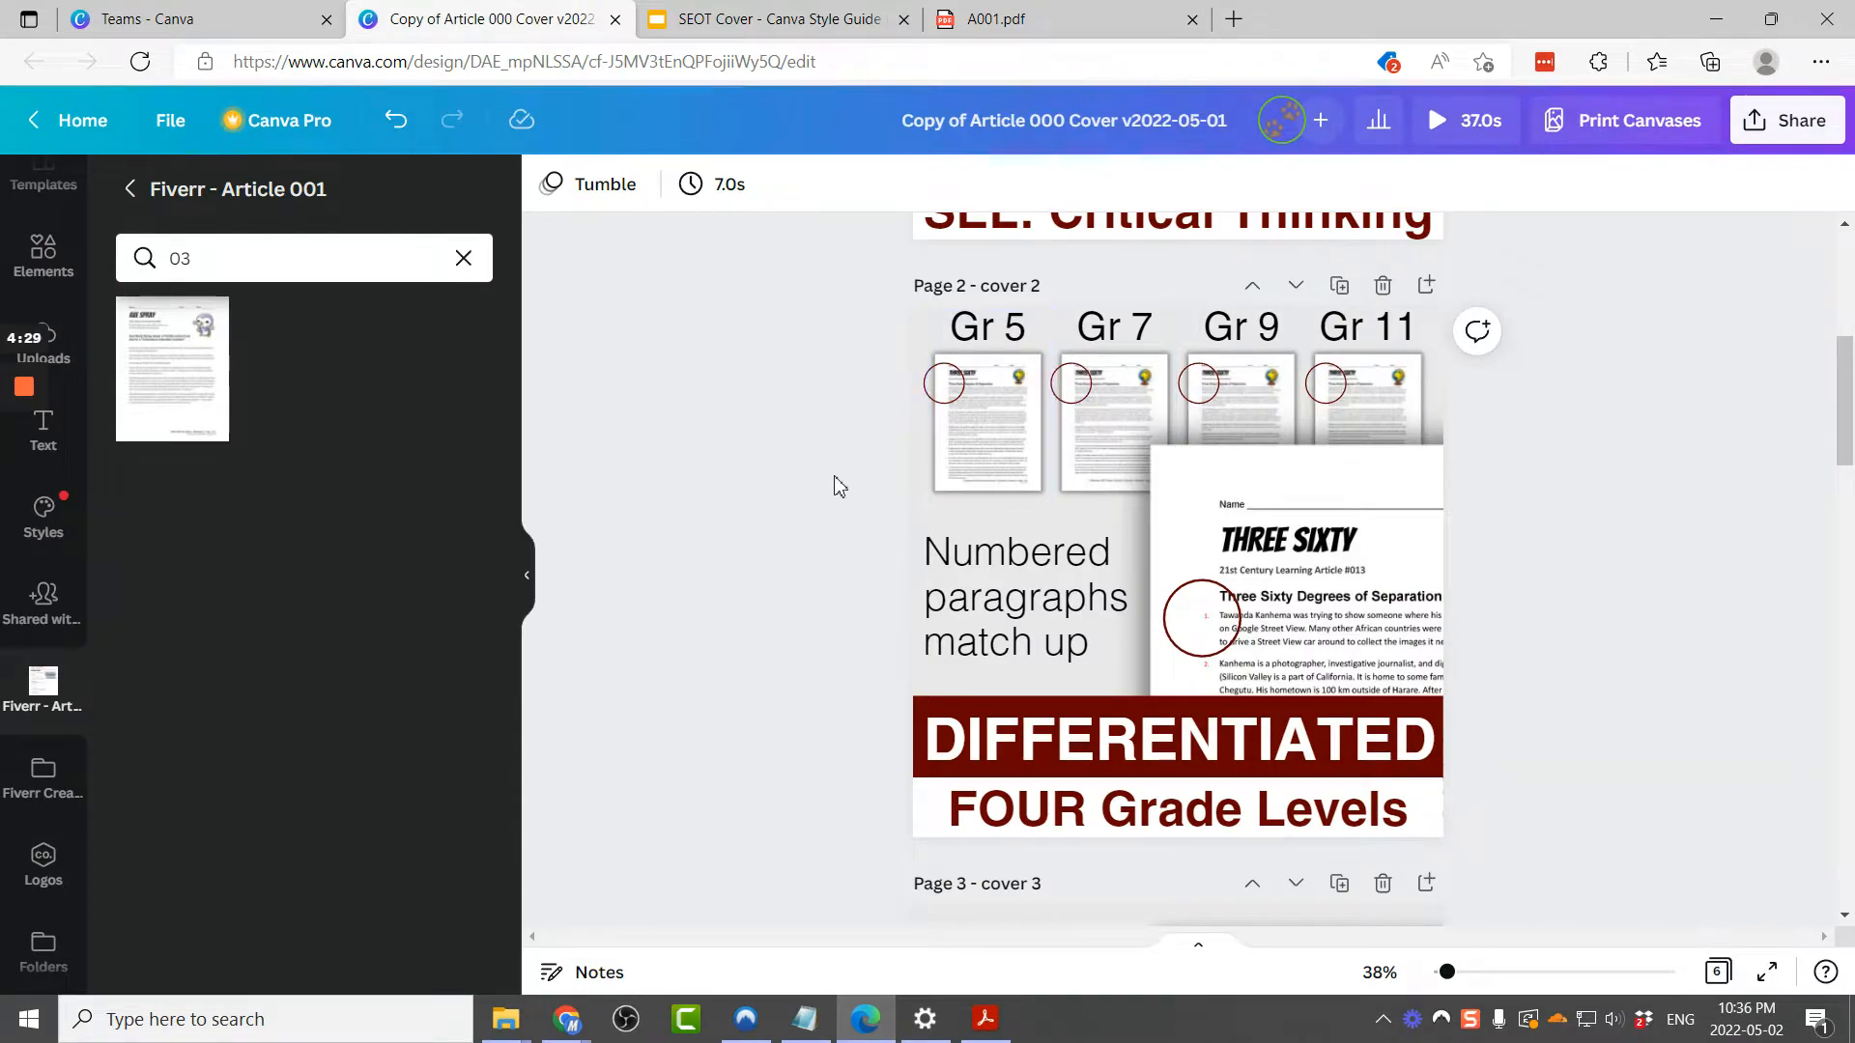
click(1301, 537)
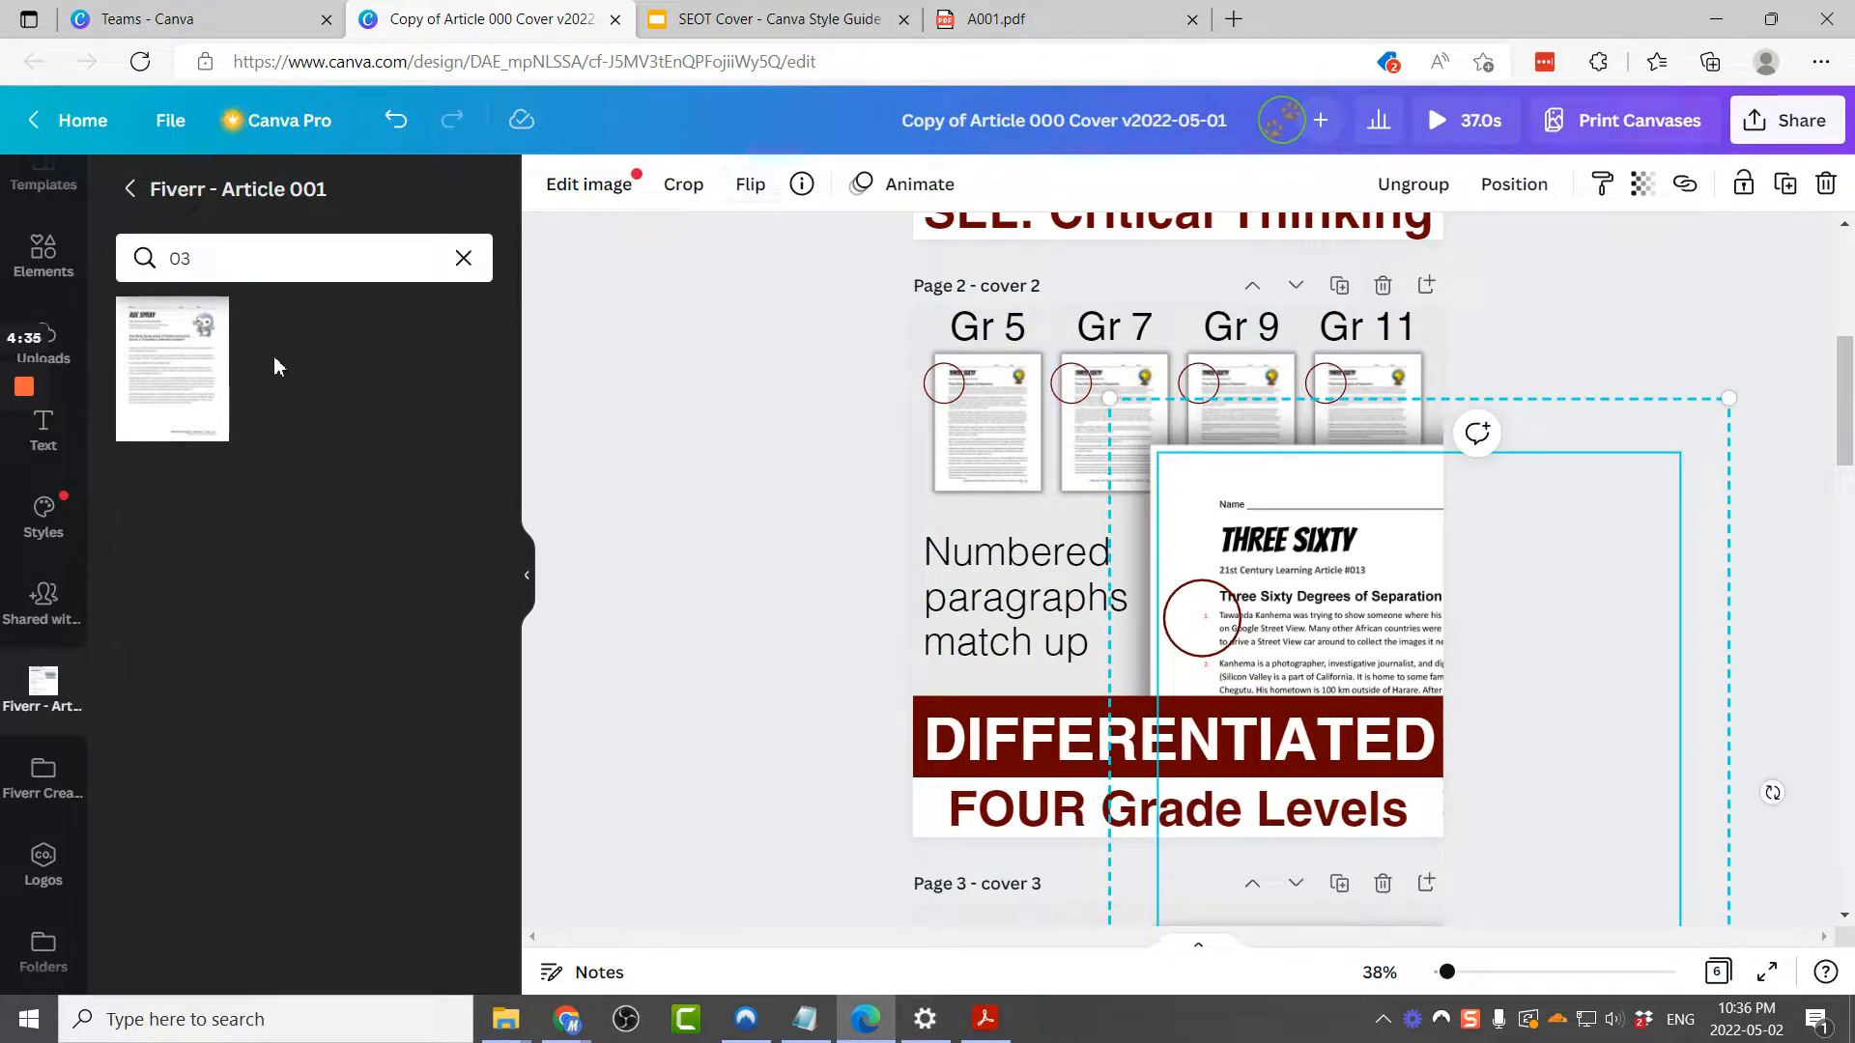
mouse_move(161, 391)
mouse_down()
mouse_move(715, 496)
mouse_move(1360, 579)
mouse_up()
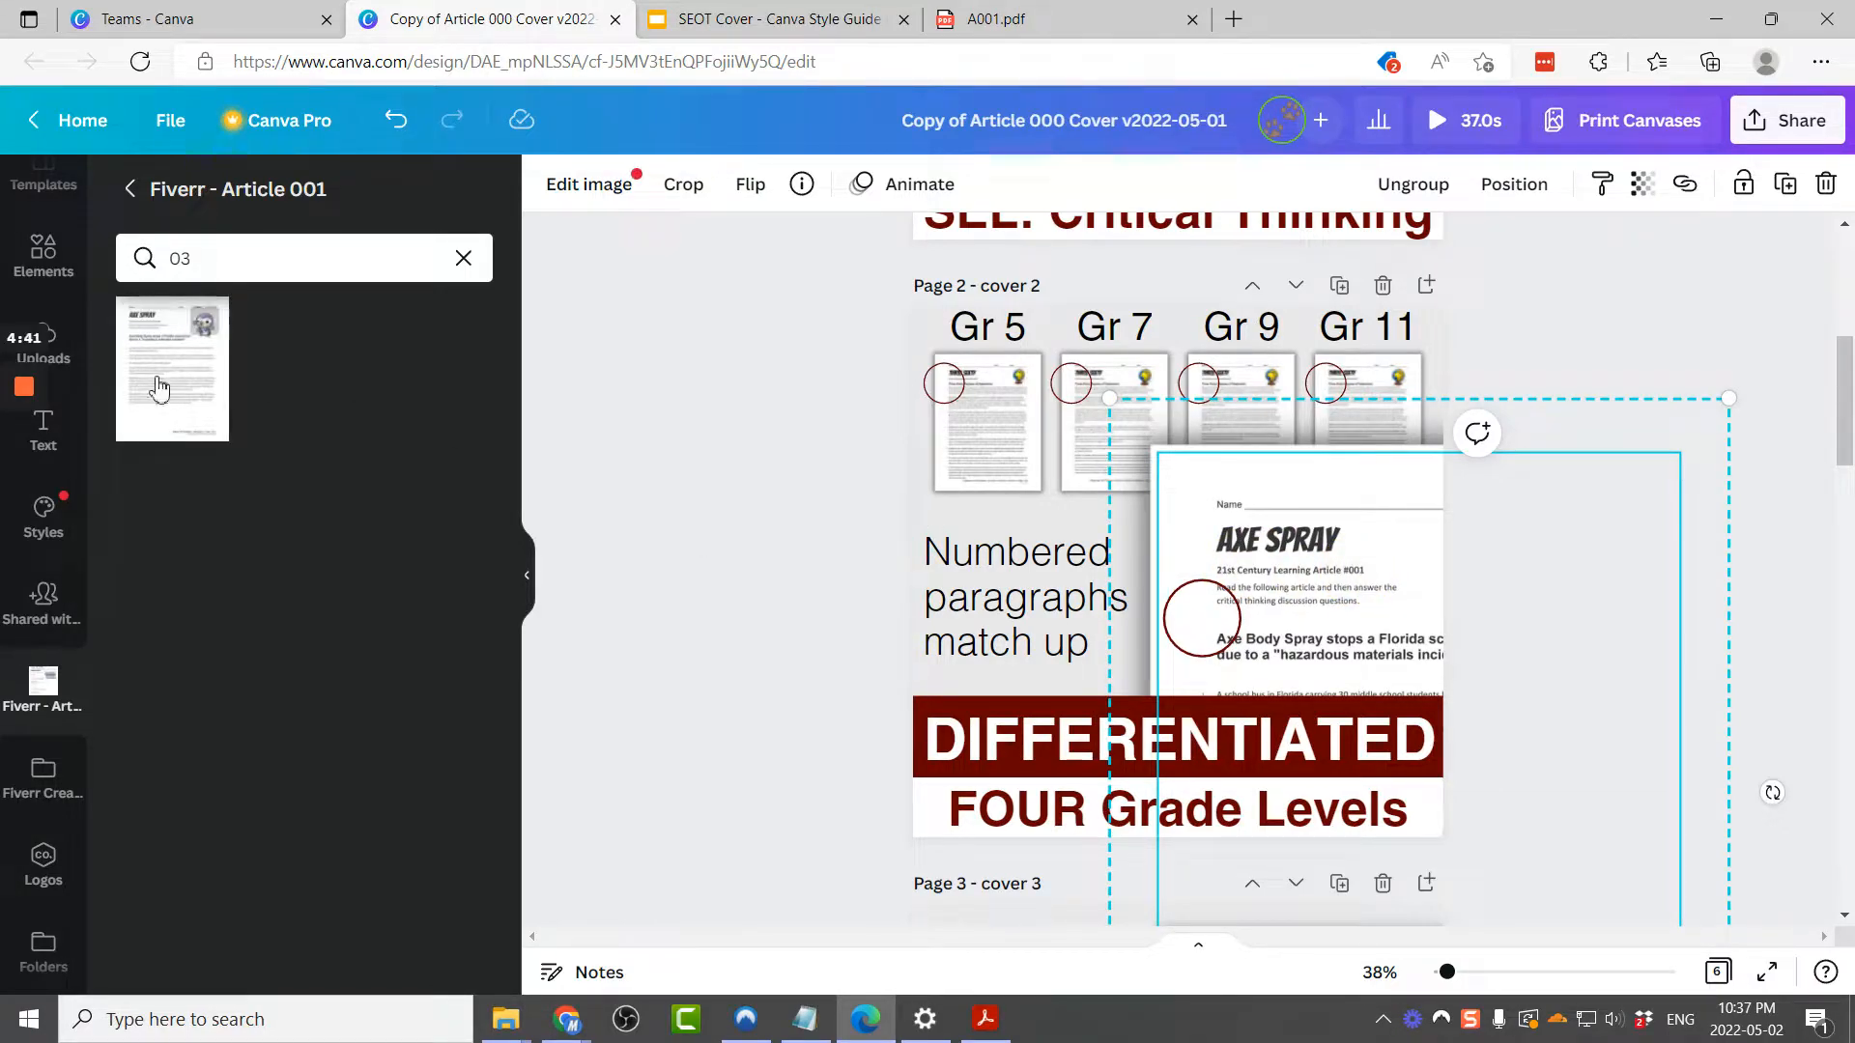
Step: Replace the Gr 5 thumbnail on page 2 with the 03 handout image
click(1005, 21)
scroll(972, 727, down, 5)
scroll(973, 726, down, 3)
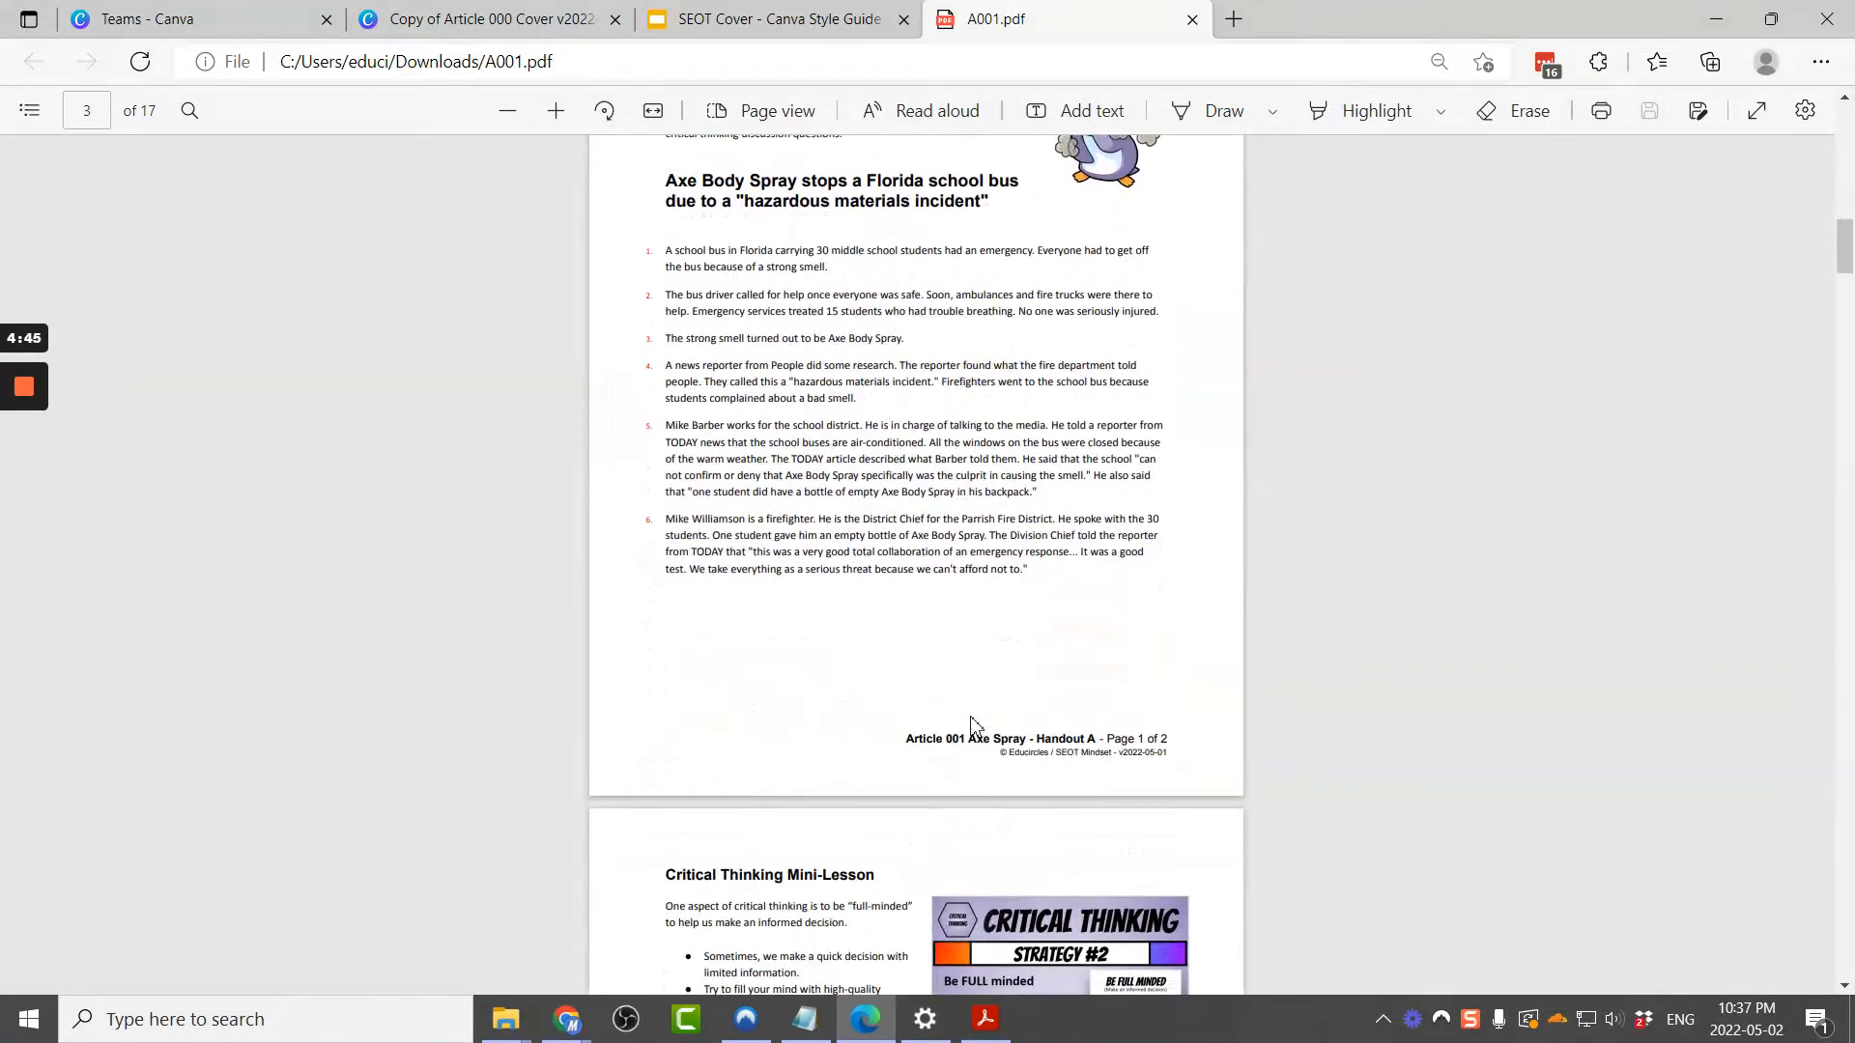
scroll(822, 491, up, 2)
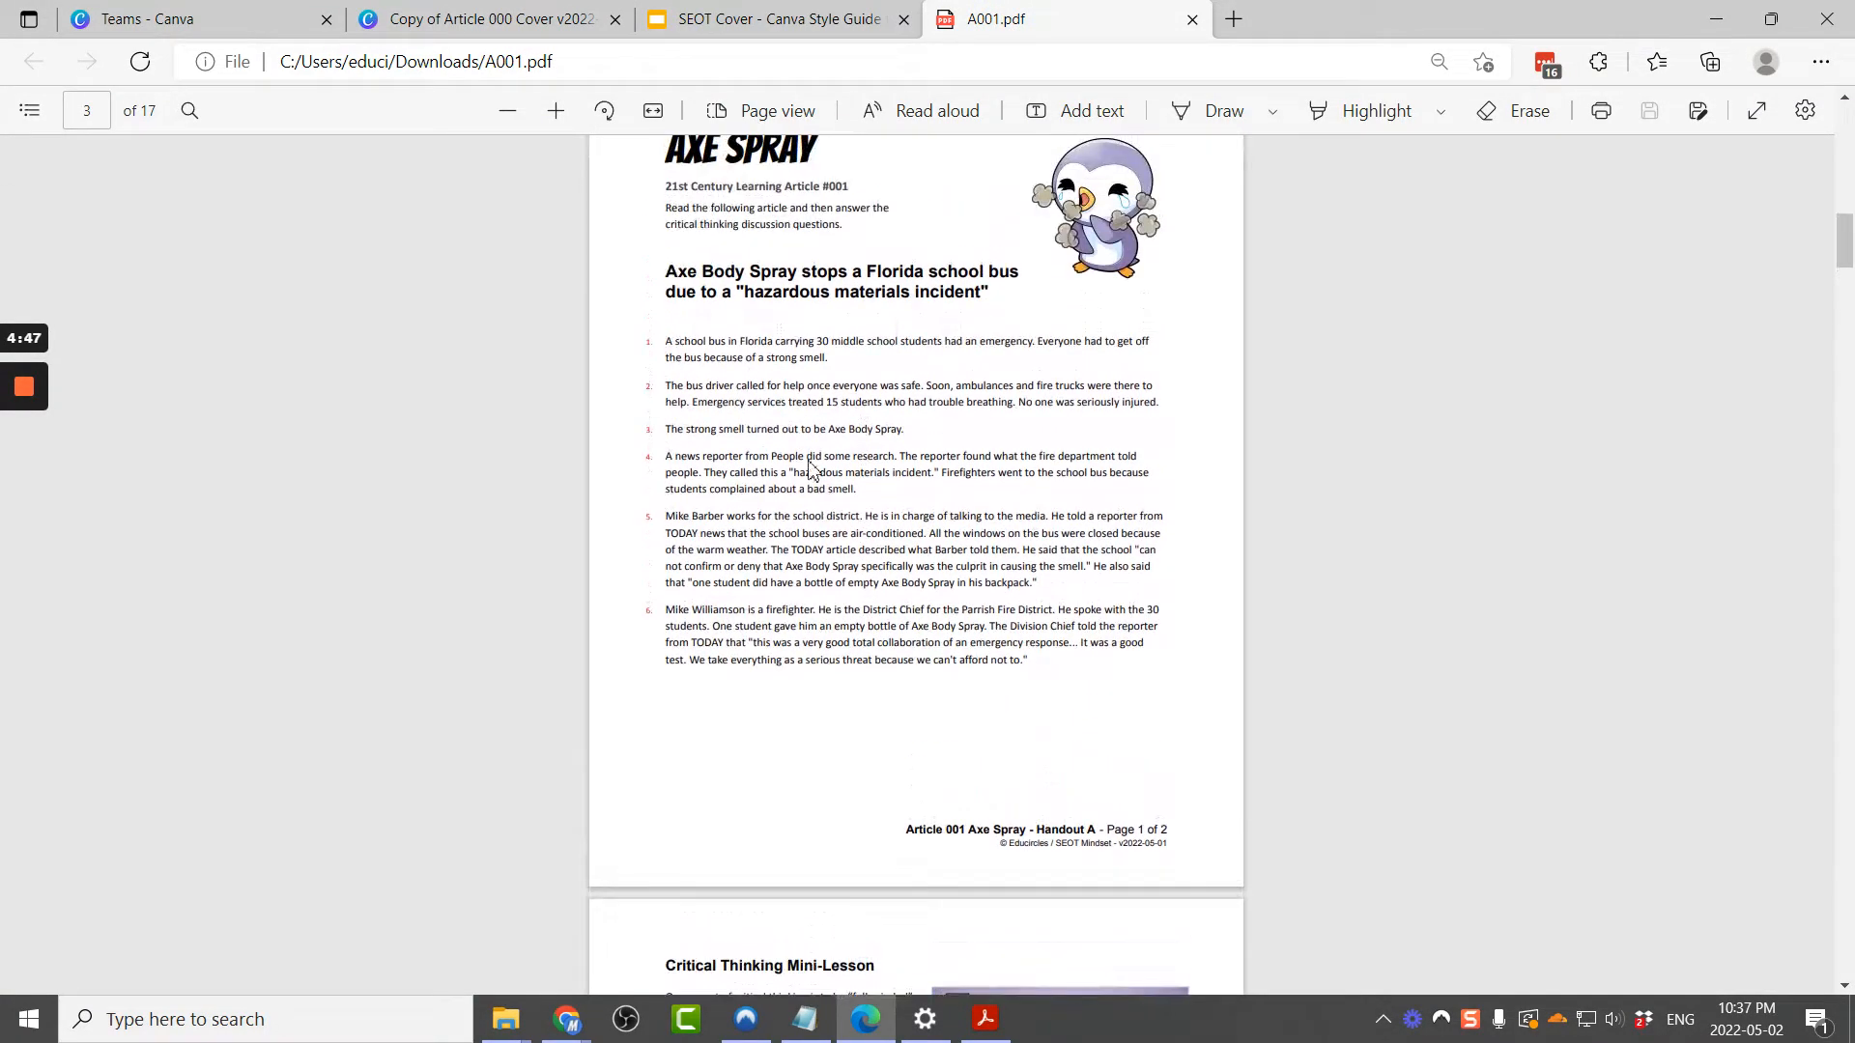
triple_click(822, 490)
click(652, 462)
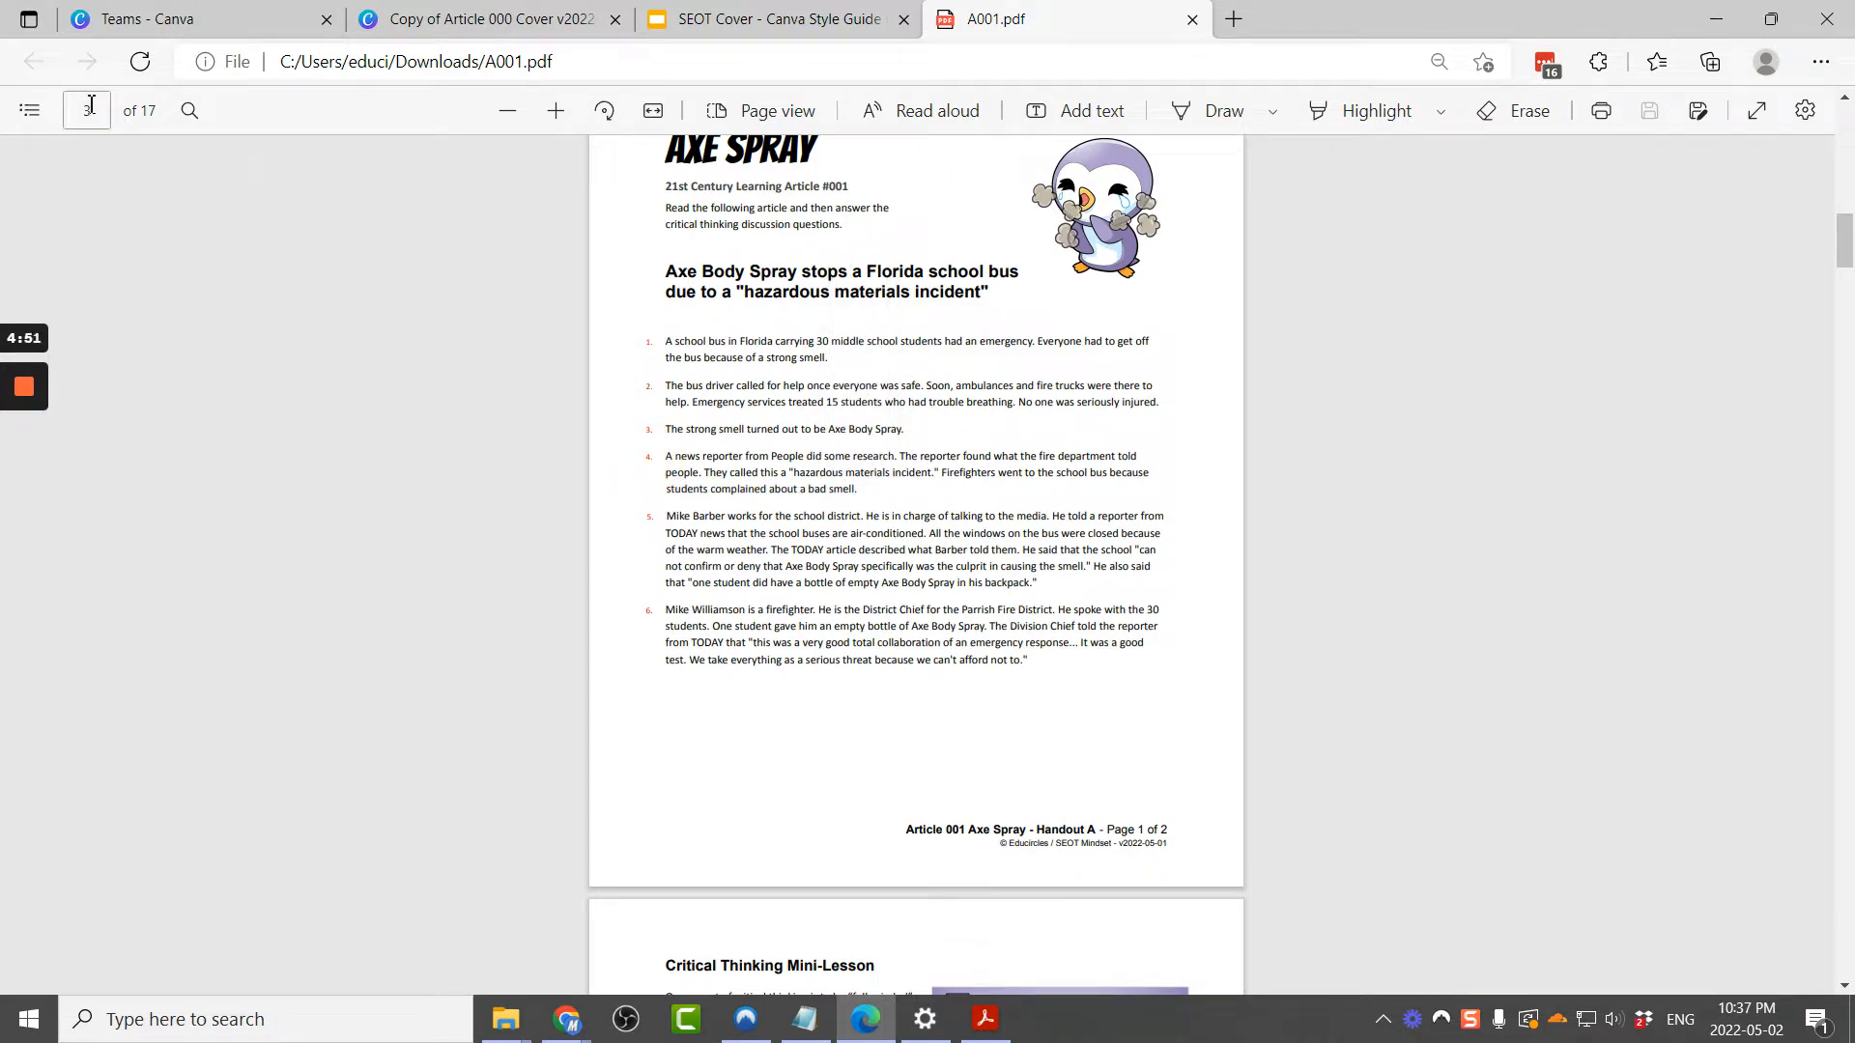
click(488, 20)
drag(203, 399, 1005, 463)
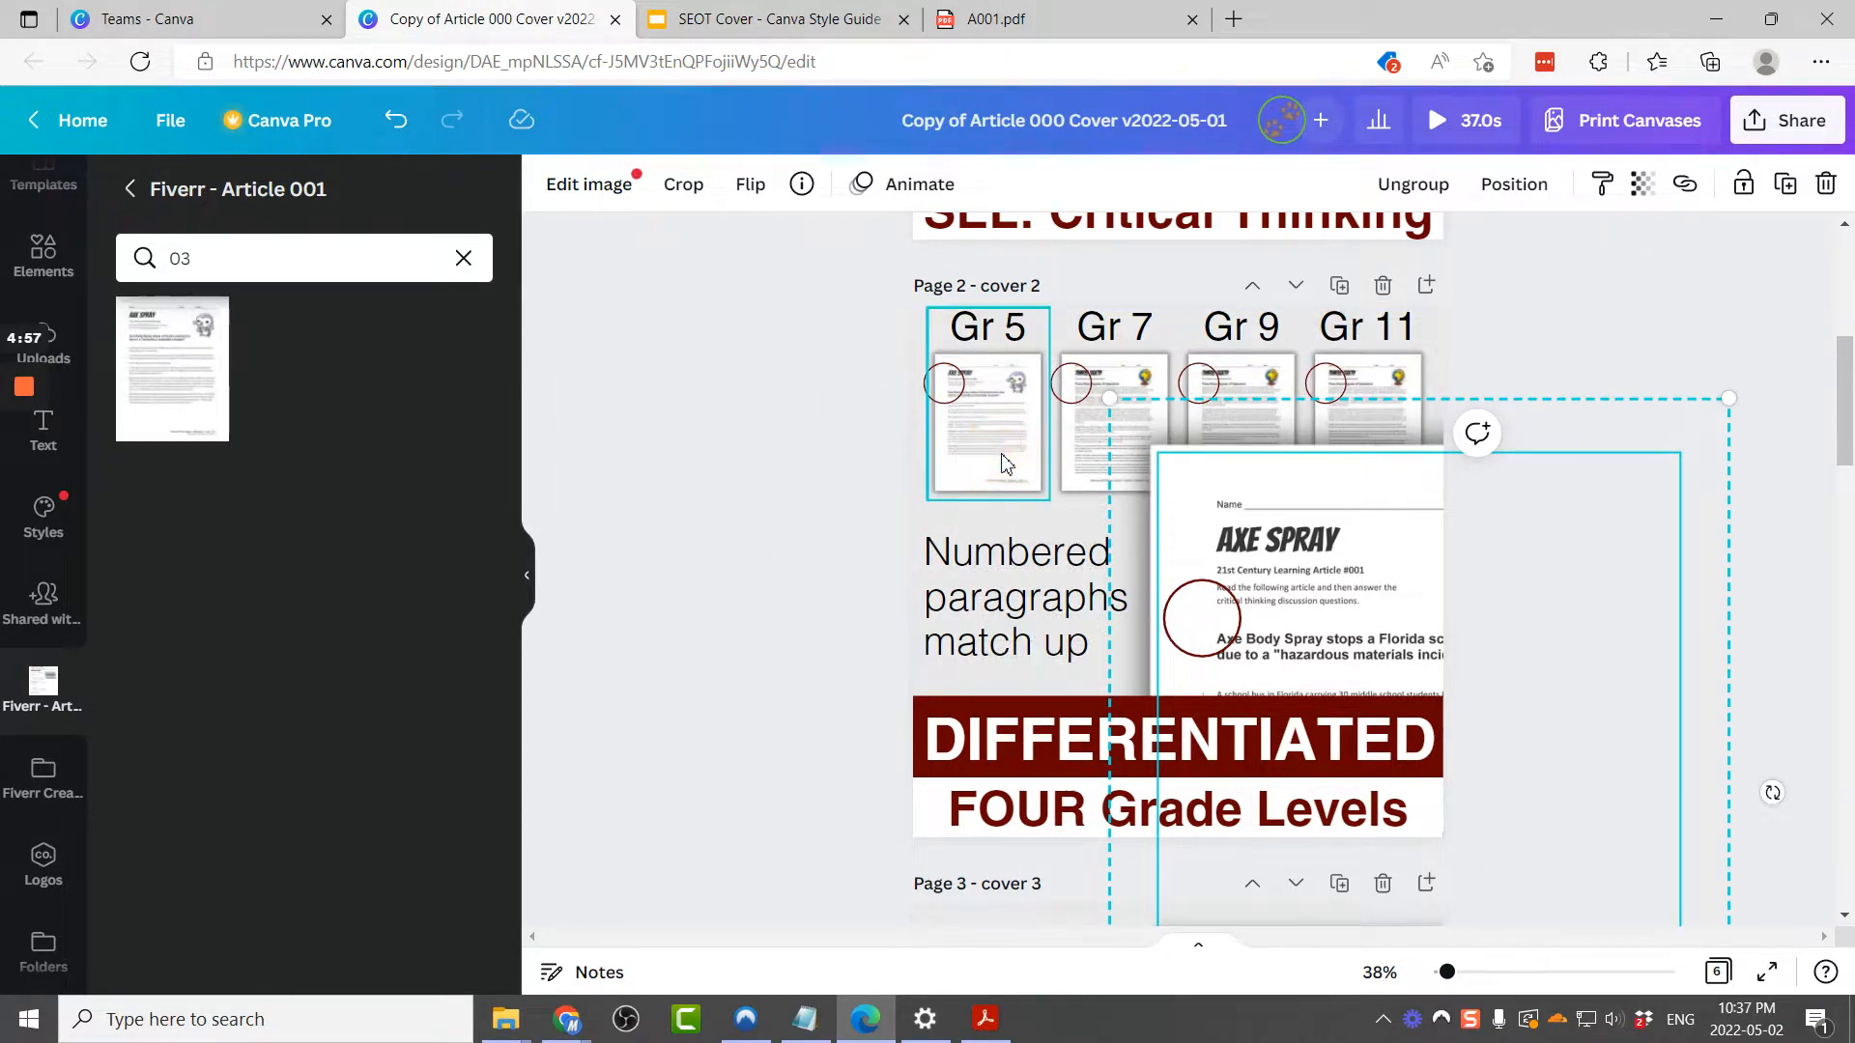
Step: Search the folder for image 05 and place it into the Gr 7 thumbnail
click(963, 14)
scroll(964, 555, down, 10)
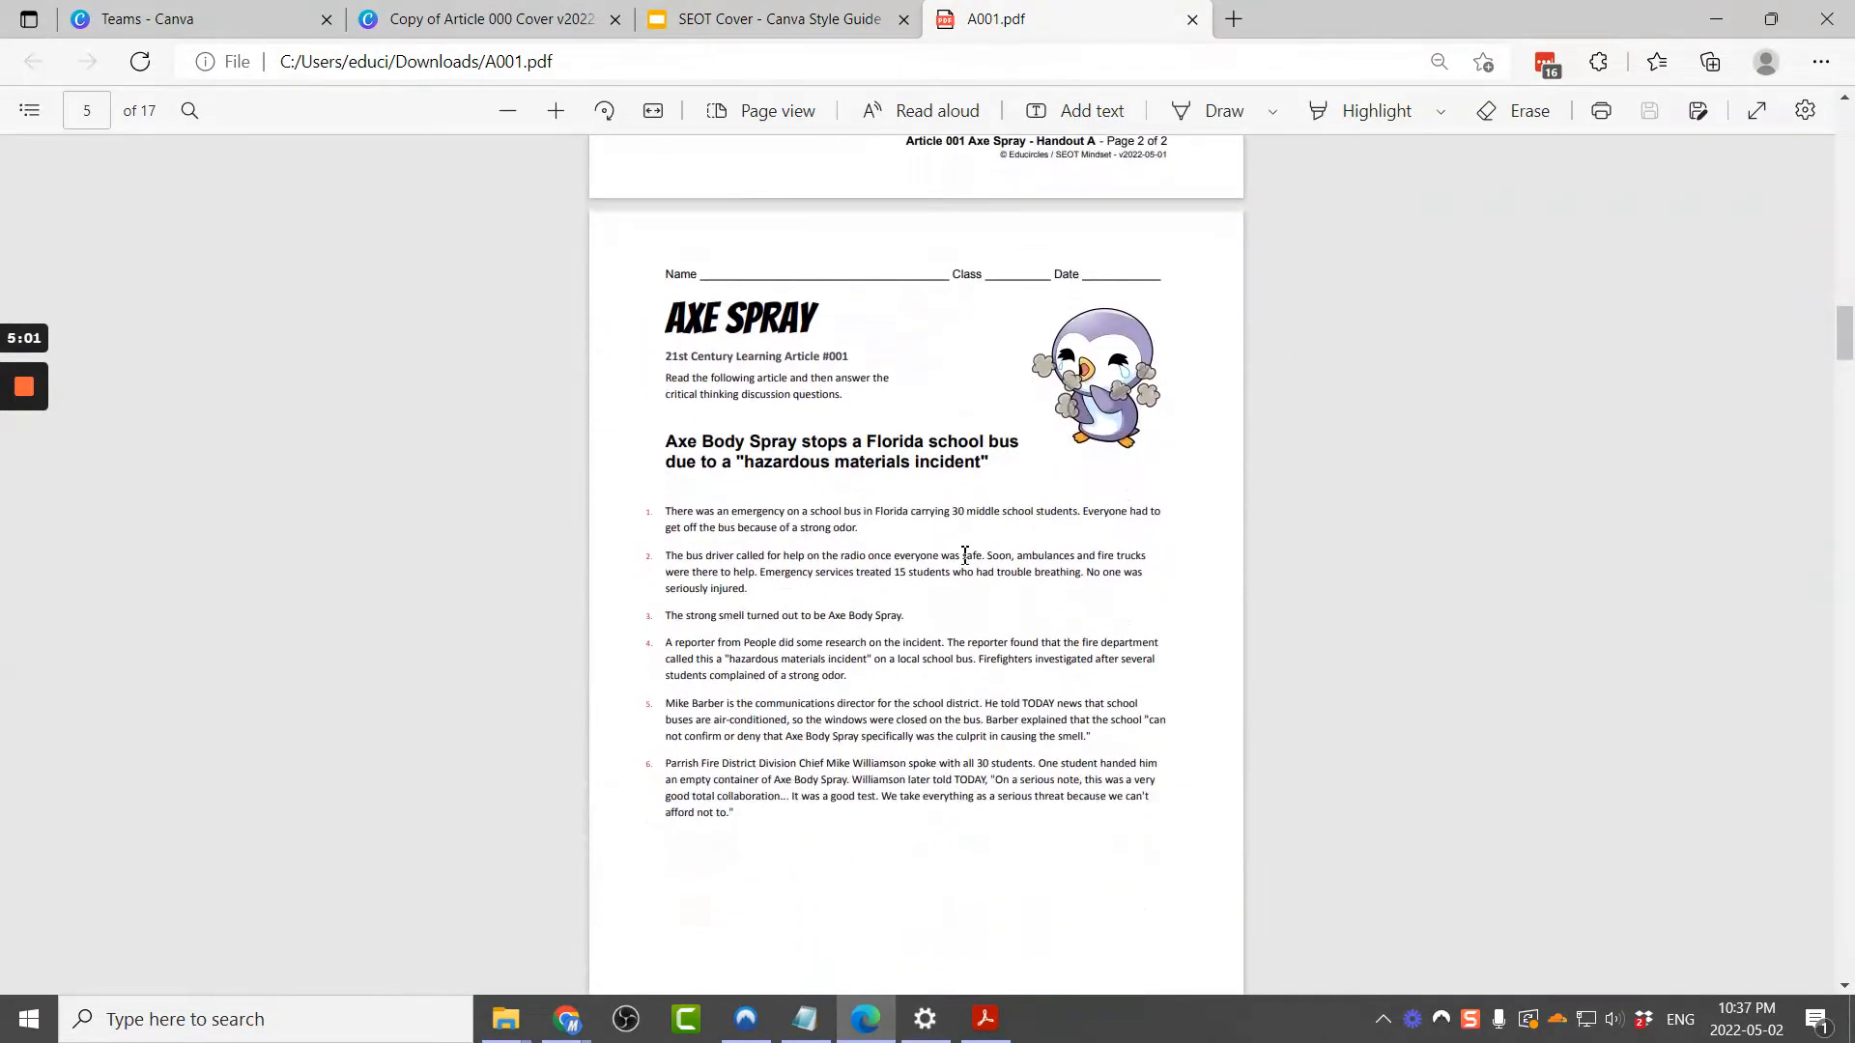
scroll(964, 555, down, 2)
click(1072, 834)
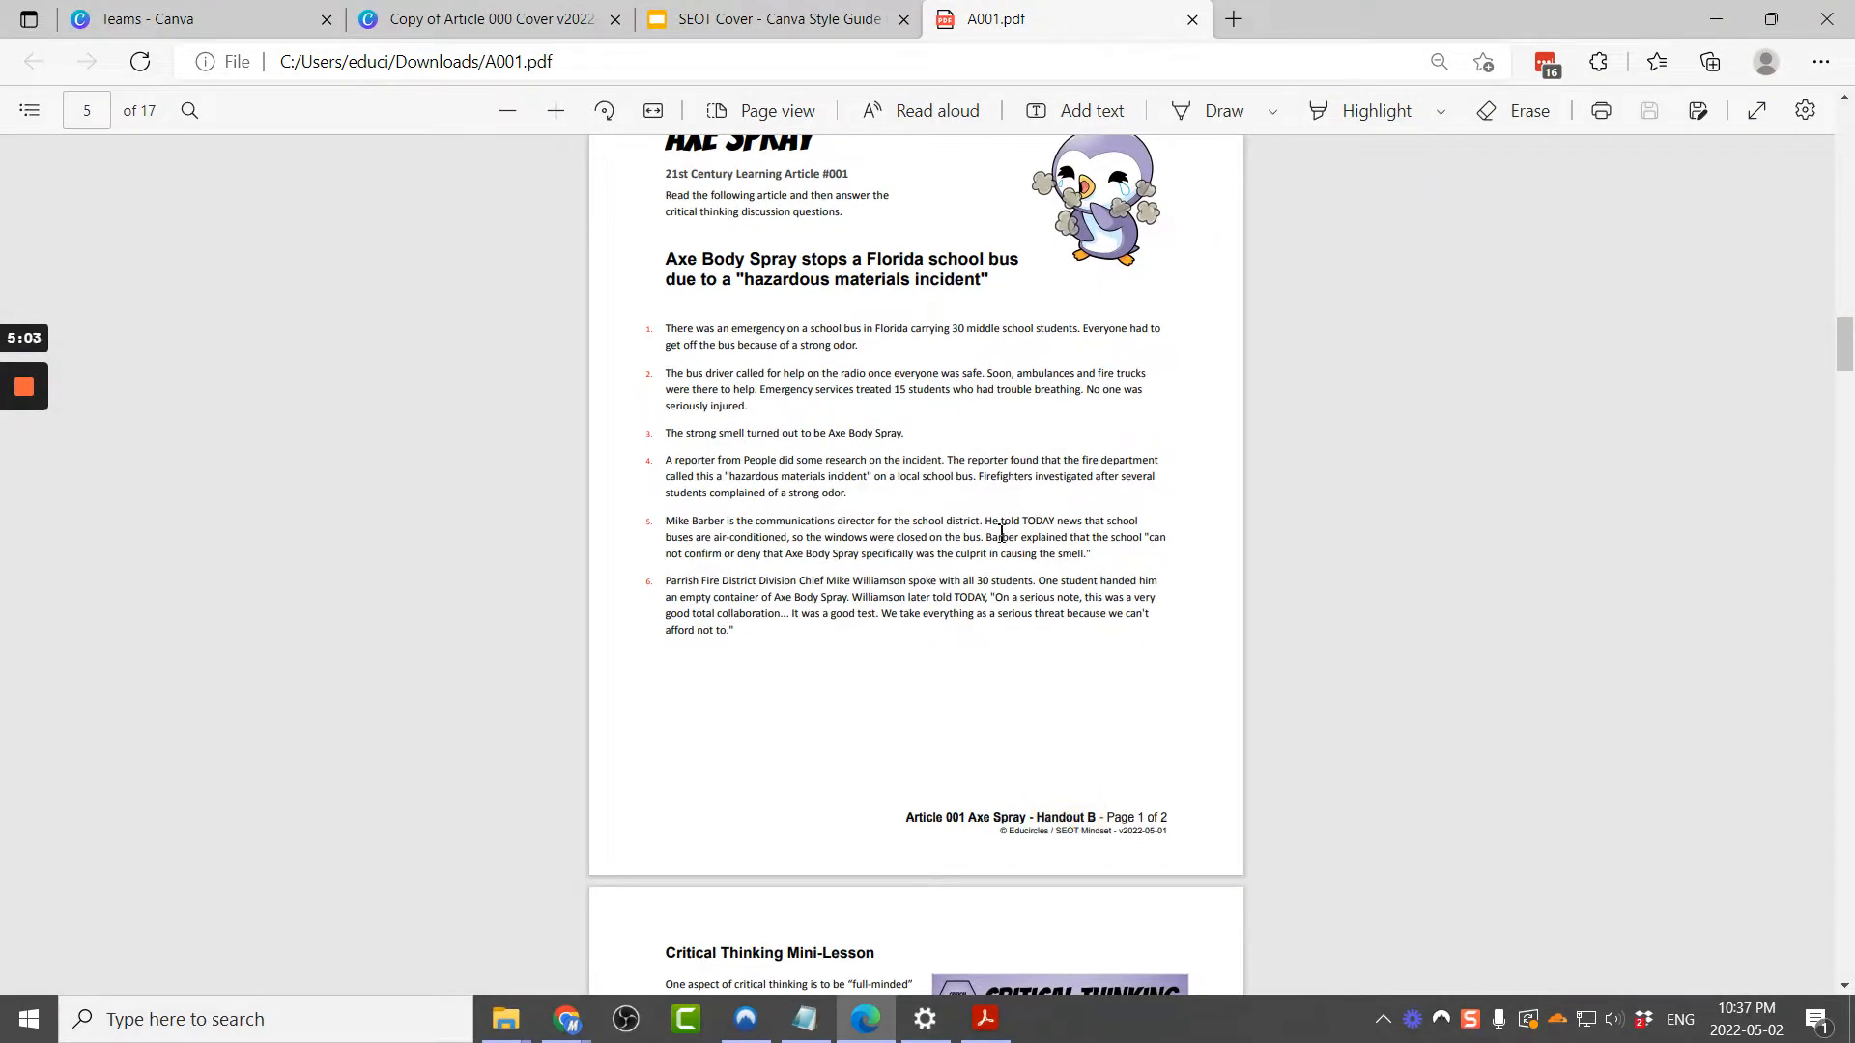
click(529, 21)
click(322, 277)
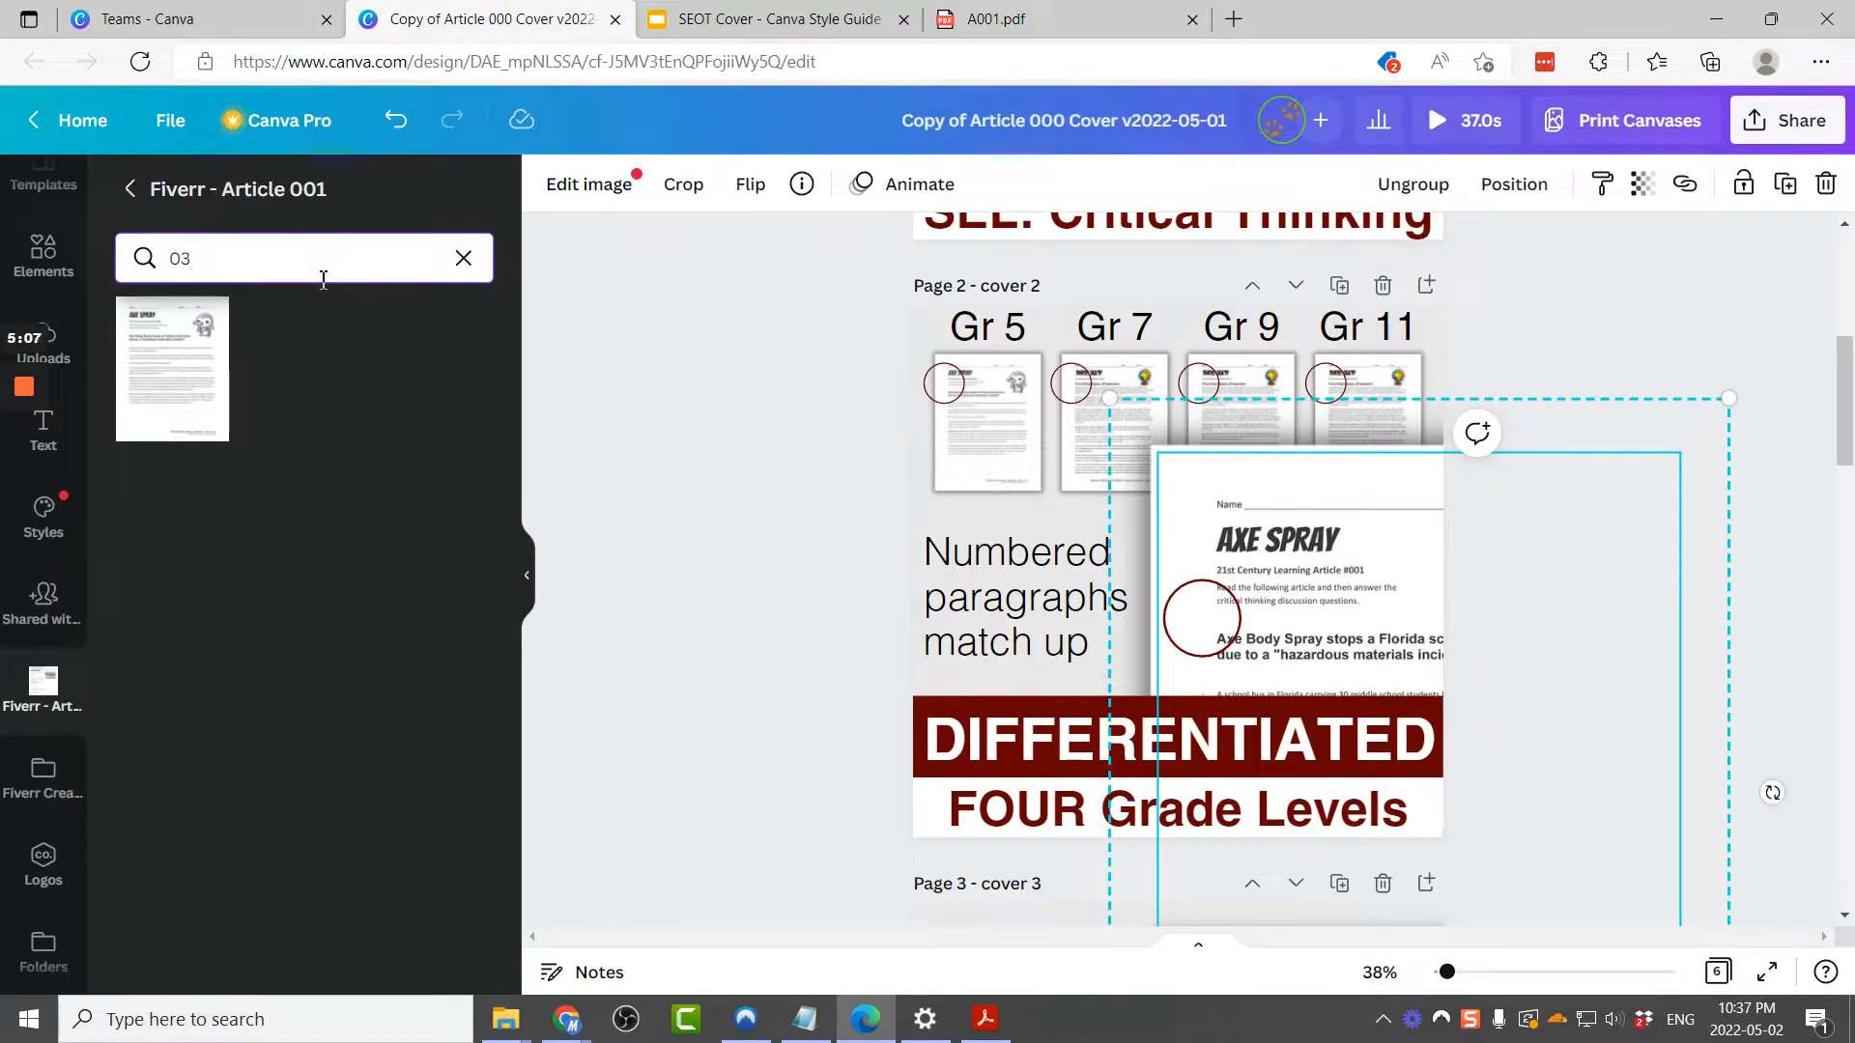
drag(183, 413, 1090, 442)
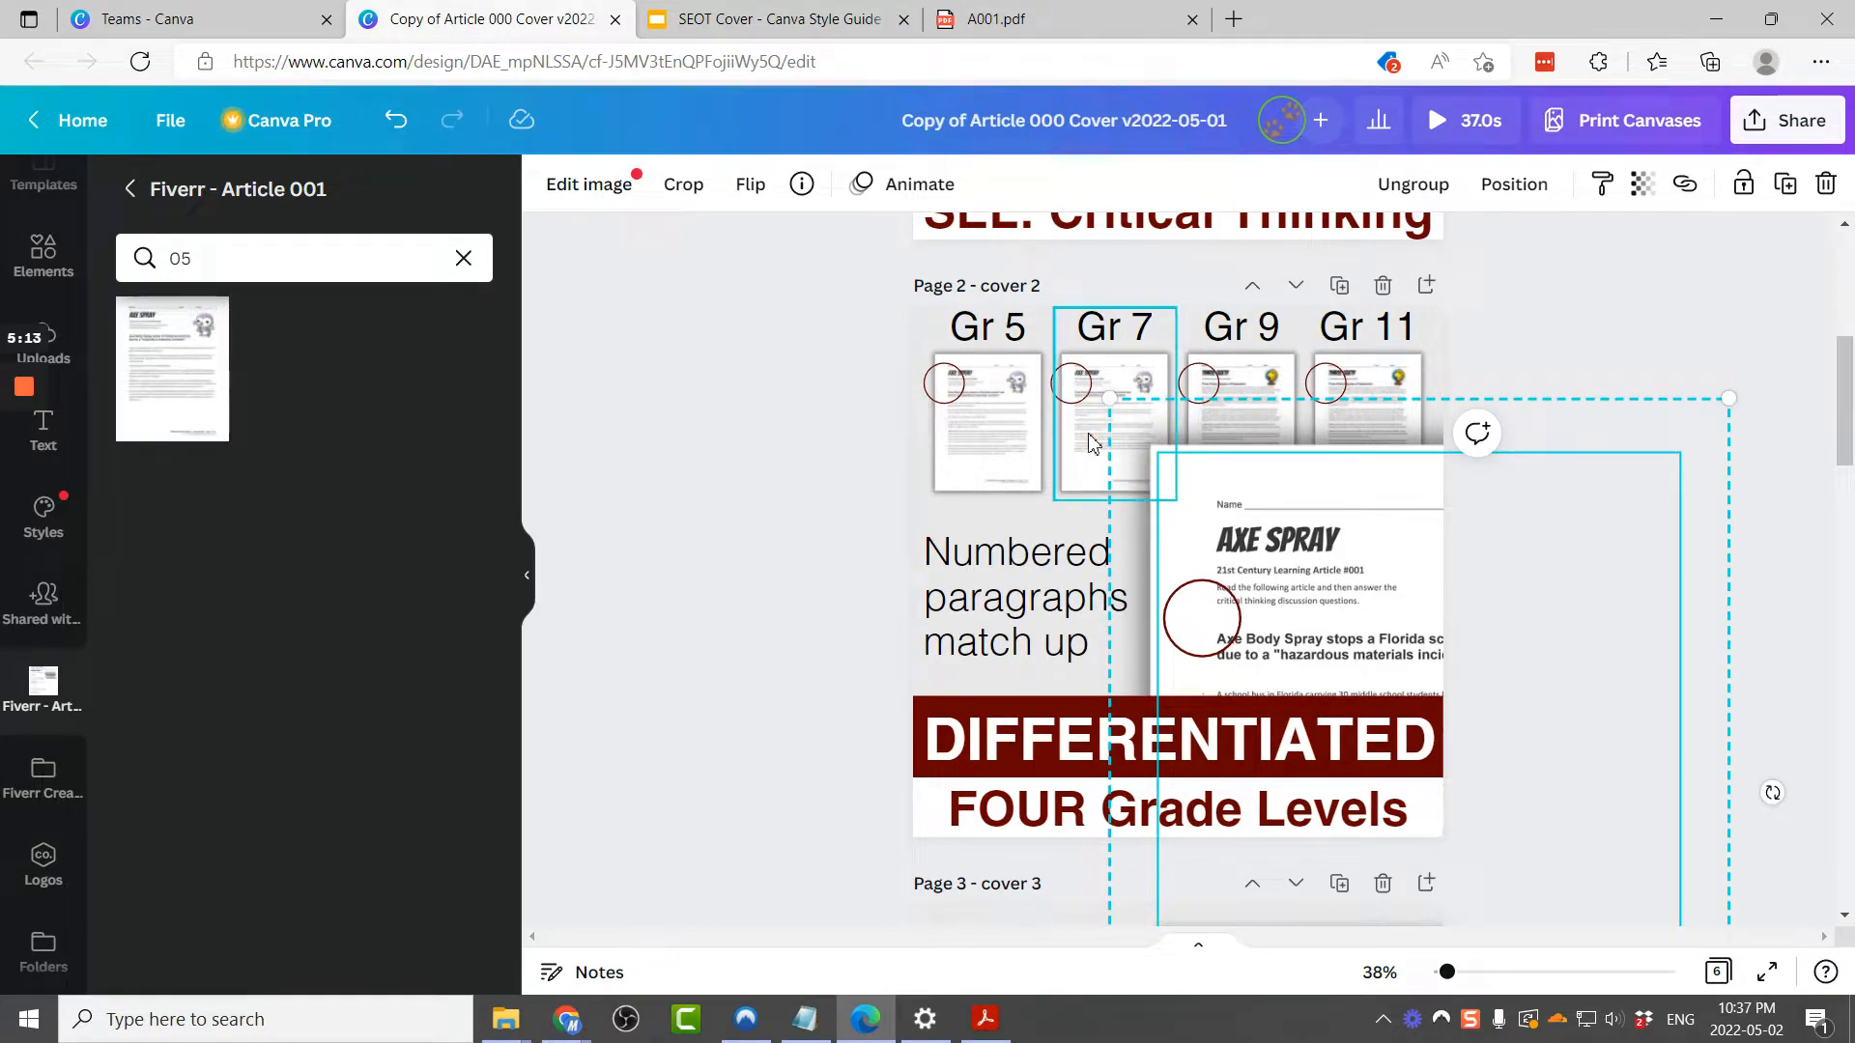
Step: Search the folder for image 07 and place it into the Gr 9 thumbnail
key(ctrl+Tab)
key(ctrl+Tab)
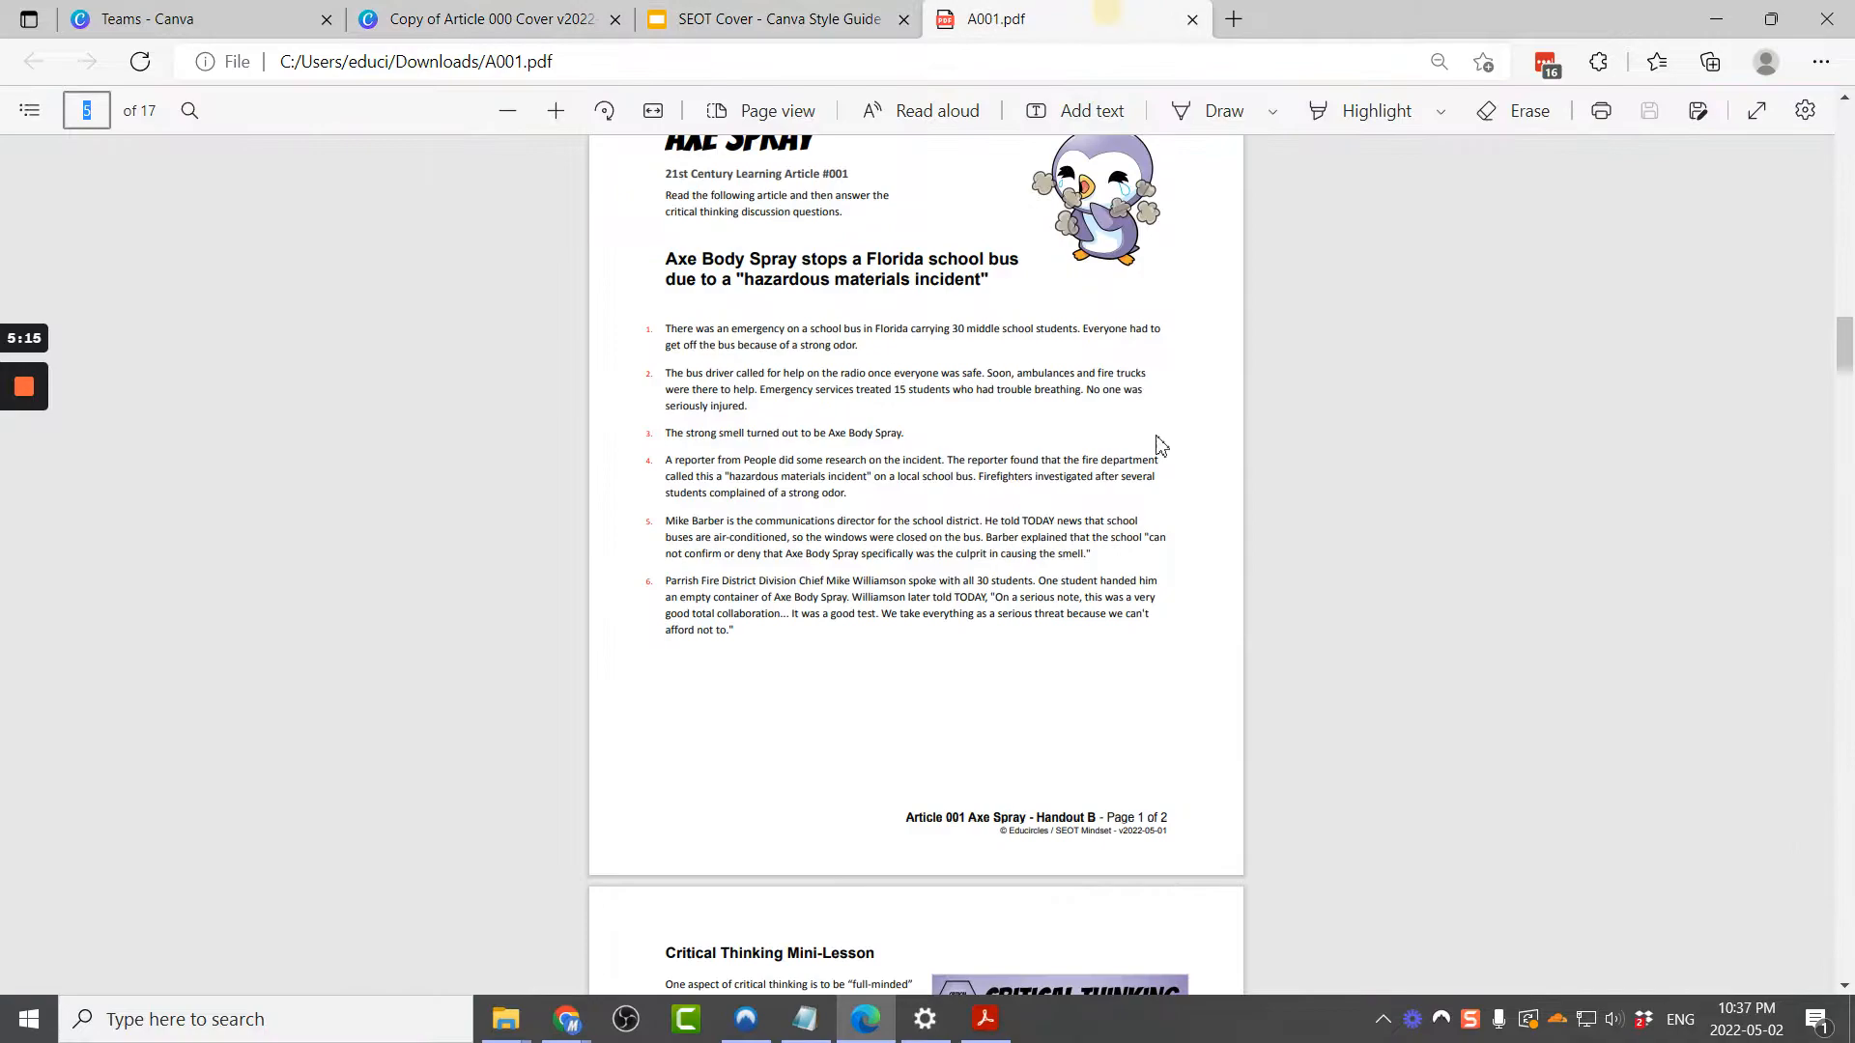
scroll(1248, 611, down, 15)
click(1112, 686)
scroll(294, 240, up, 3)
click(92, 113)
click(469, 19)
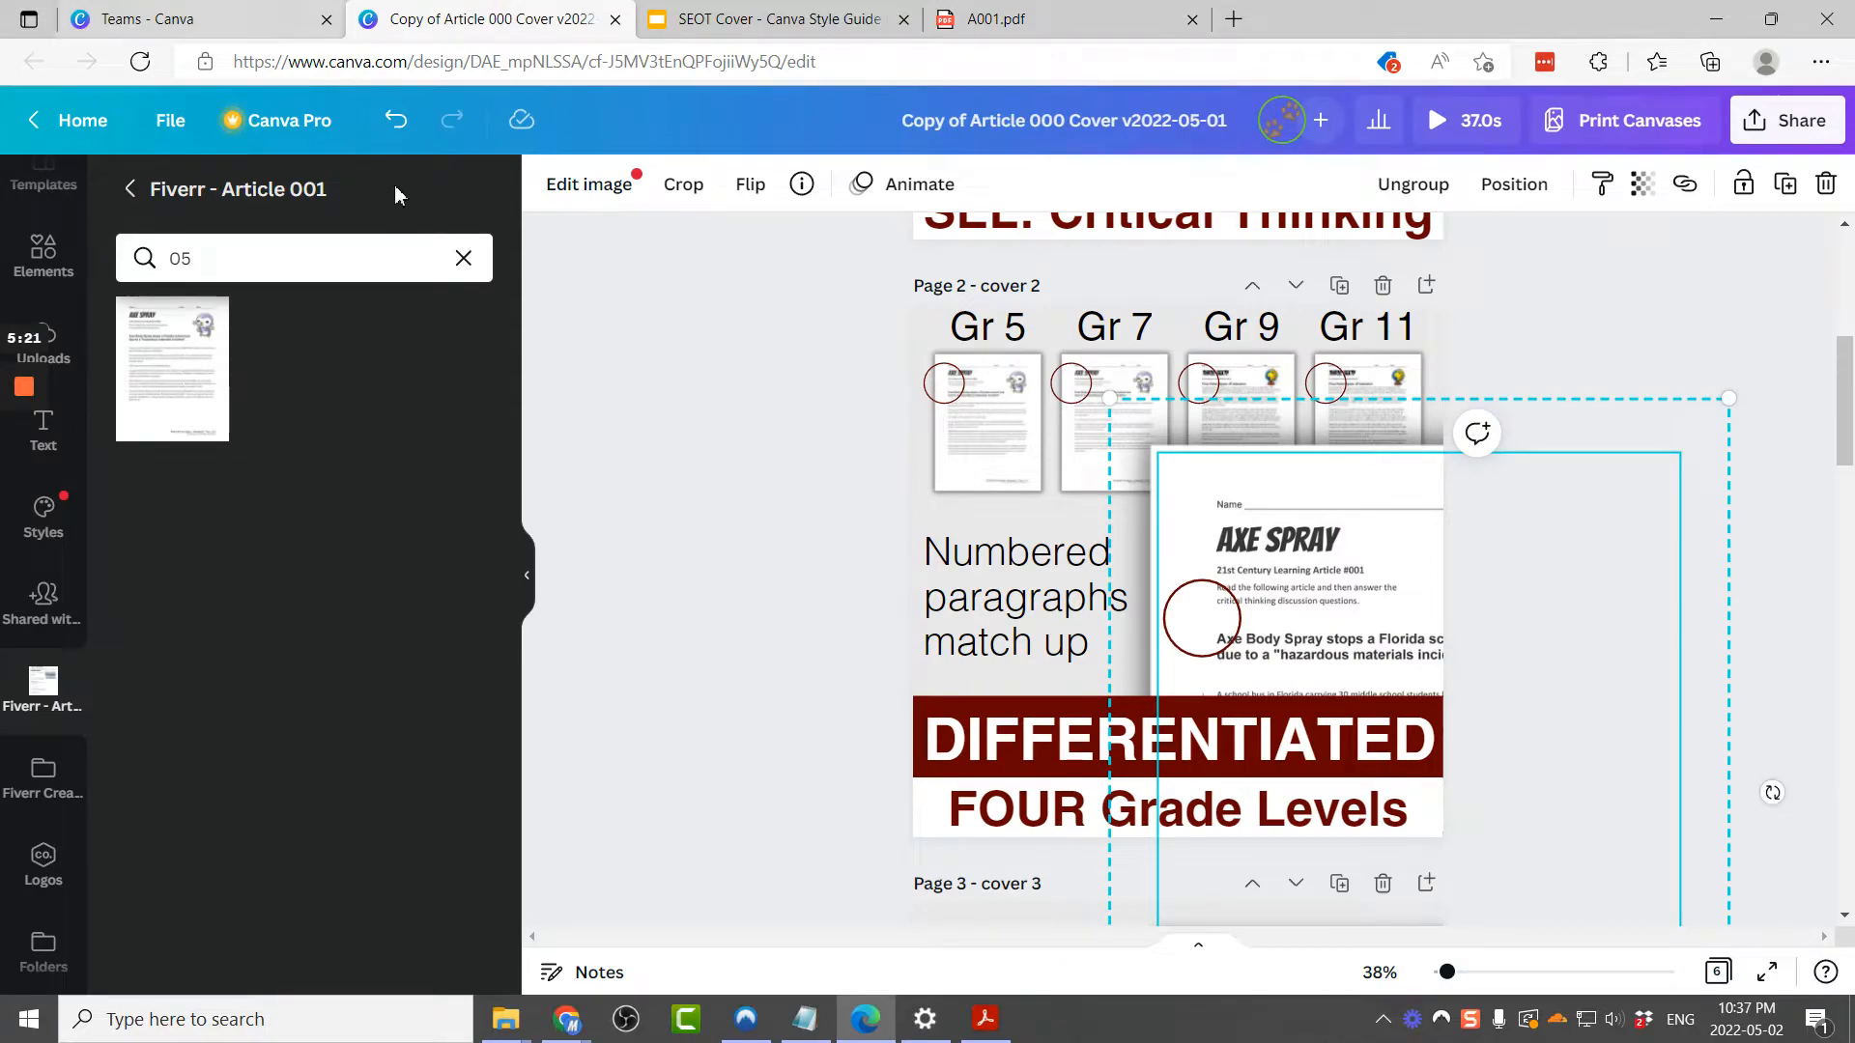
click(382, 258)
text(7)
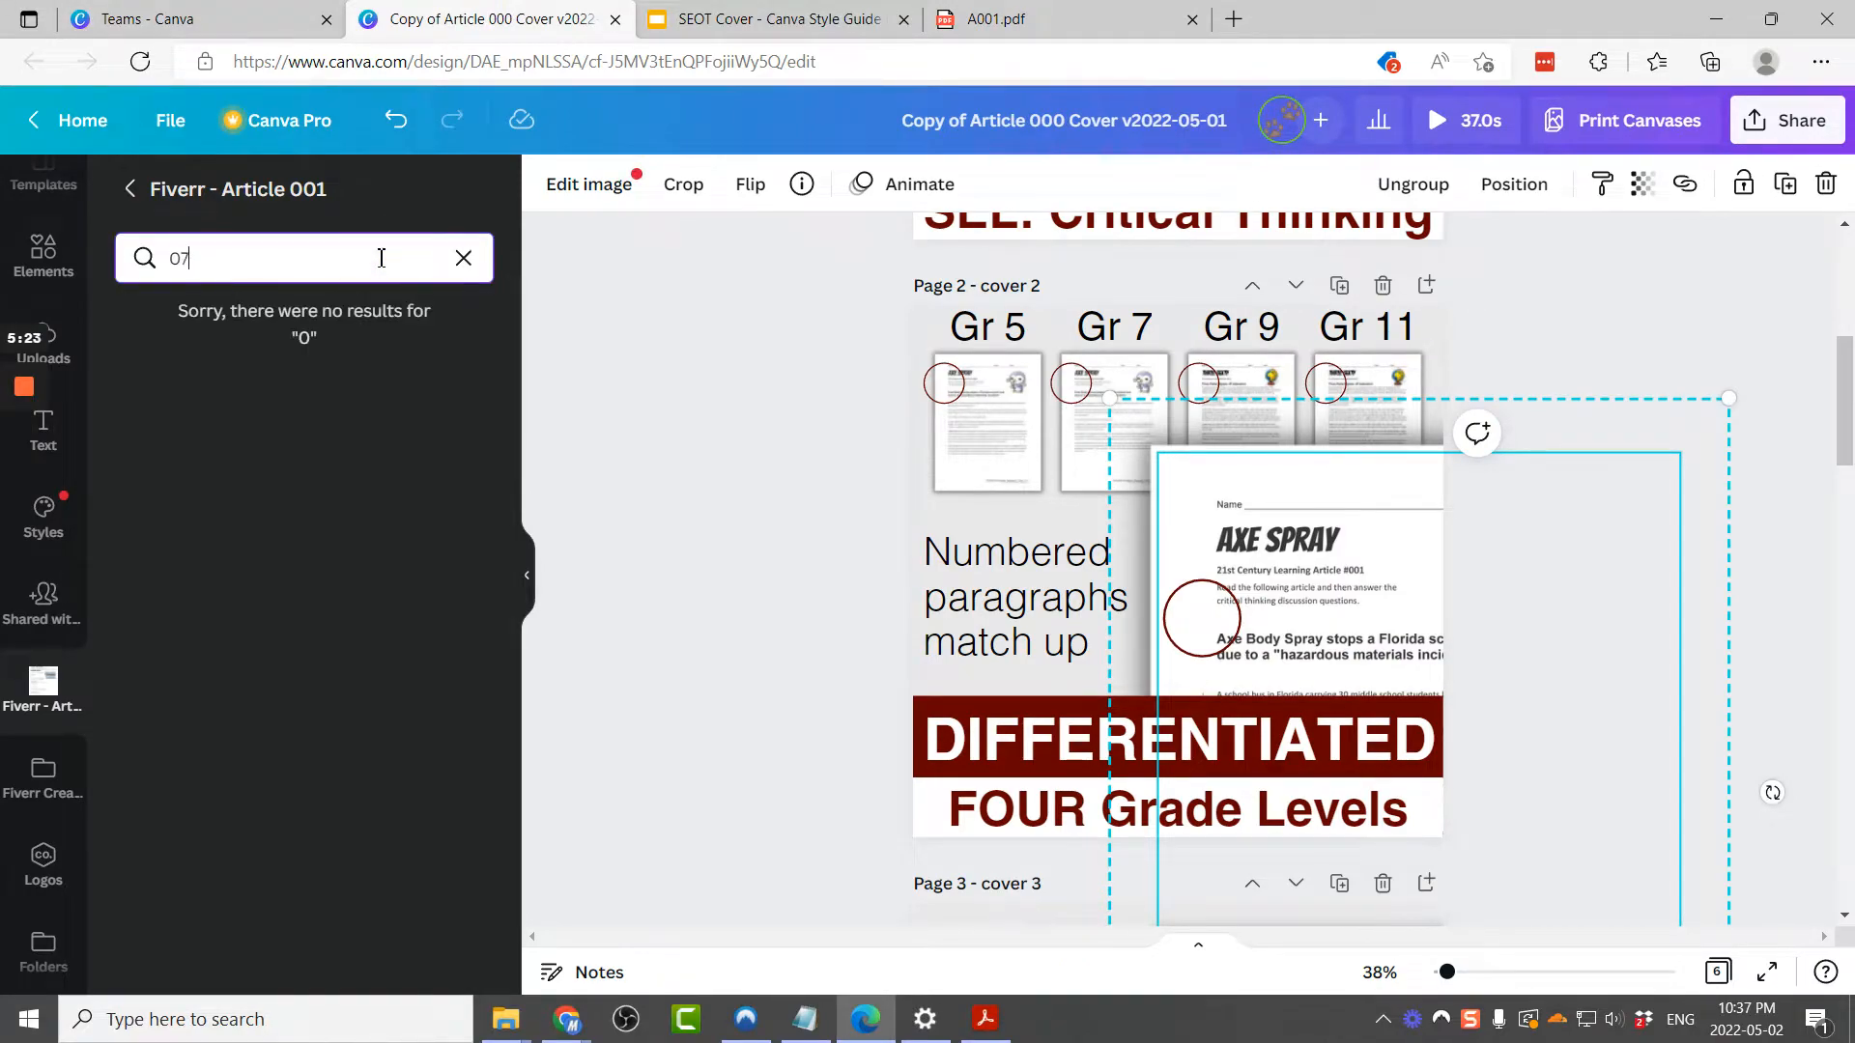
drag(207, 415, 1263, 388)
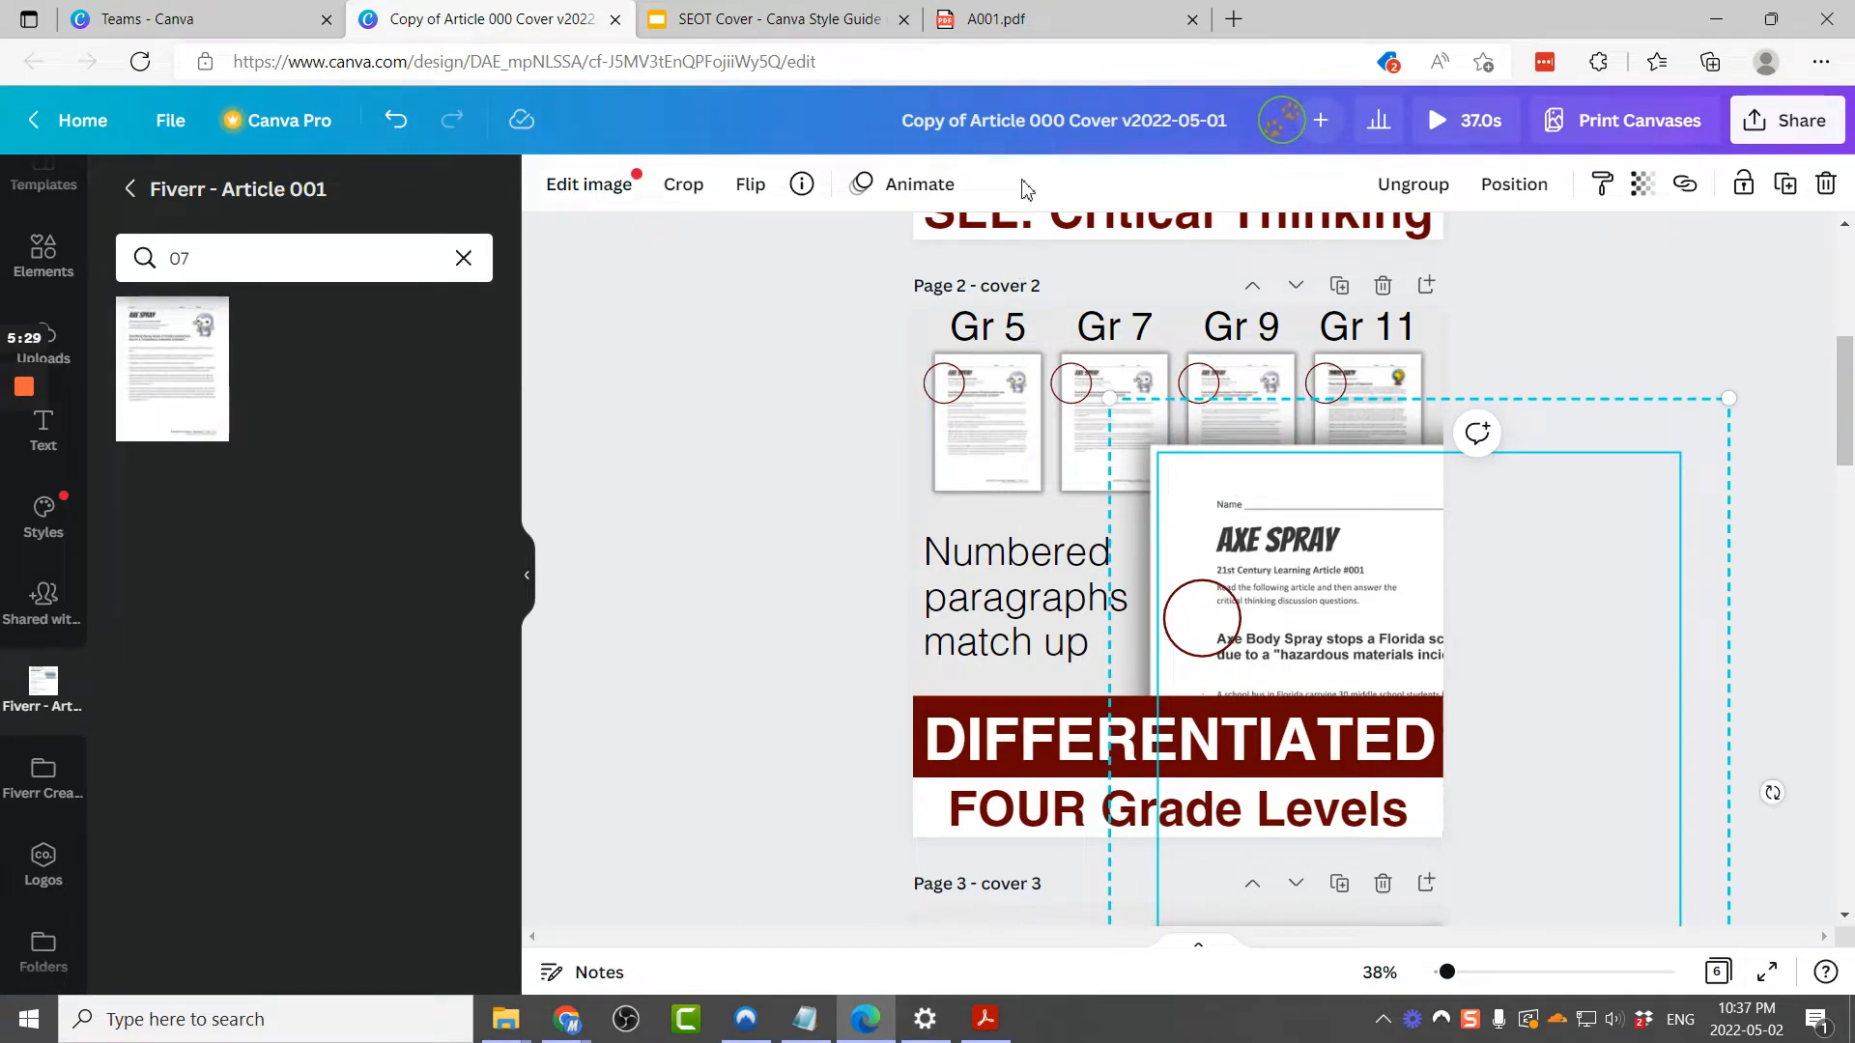
Step: Search the folder for image 09 and place it into the Gr 11 thumbnail on page 2
click(1063, 15)
scroll(1232, 497, down, 10)
scroll(1232, 497, down, 7)
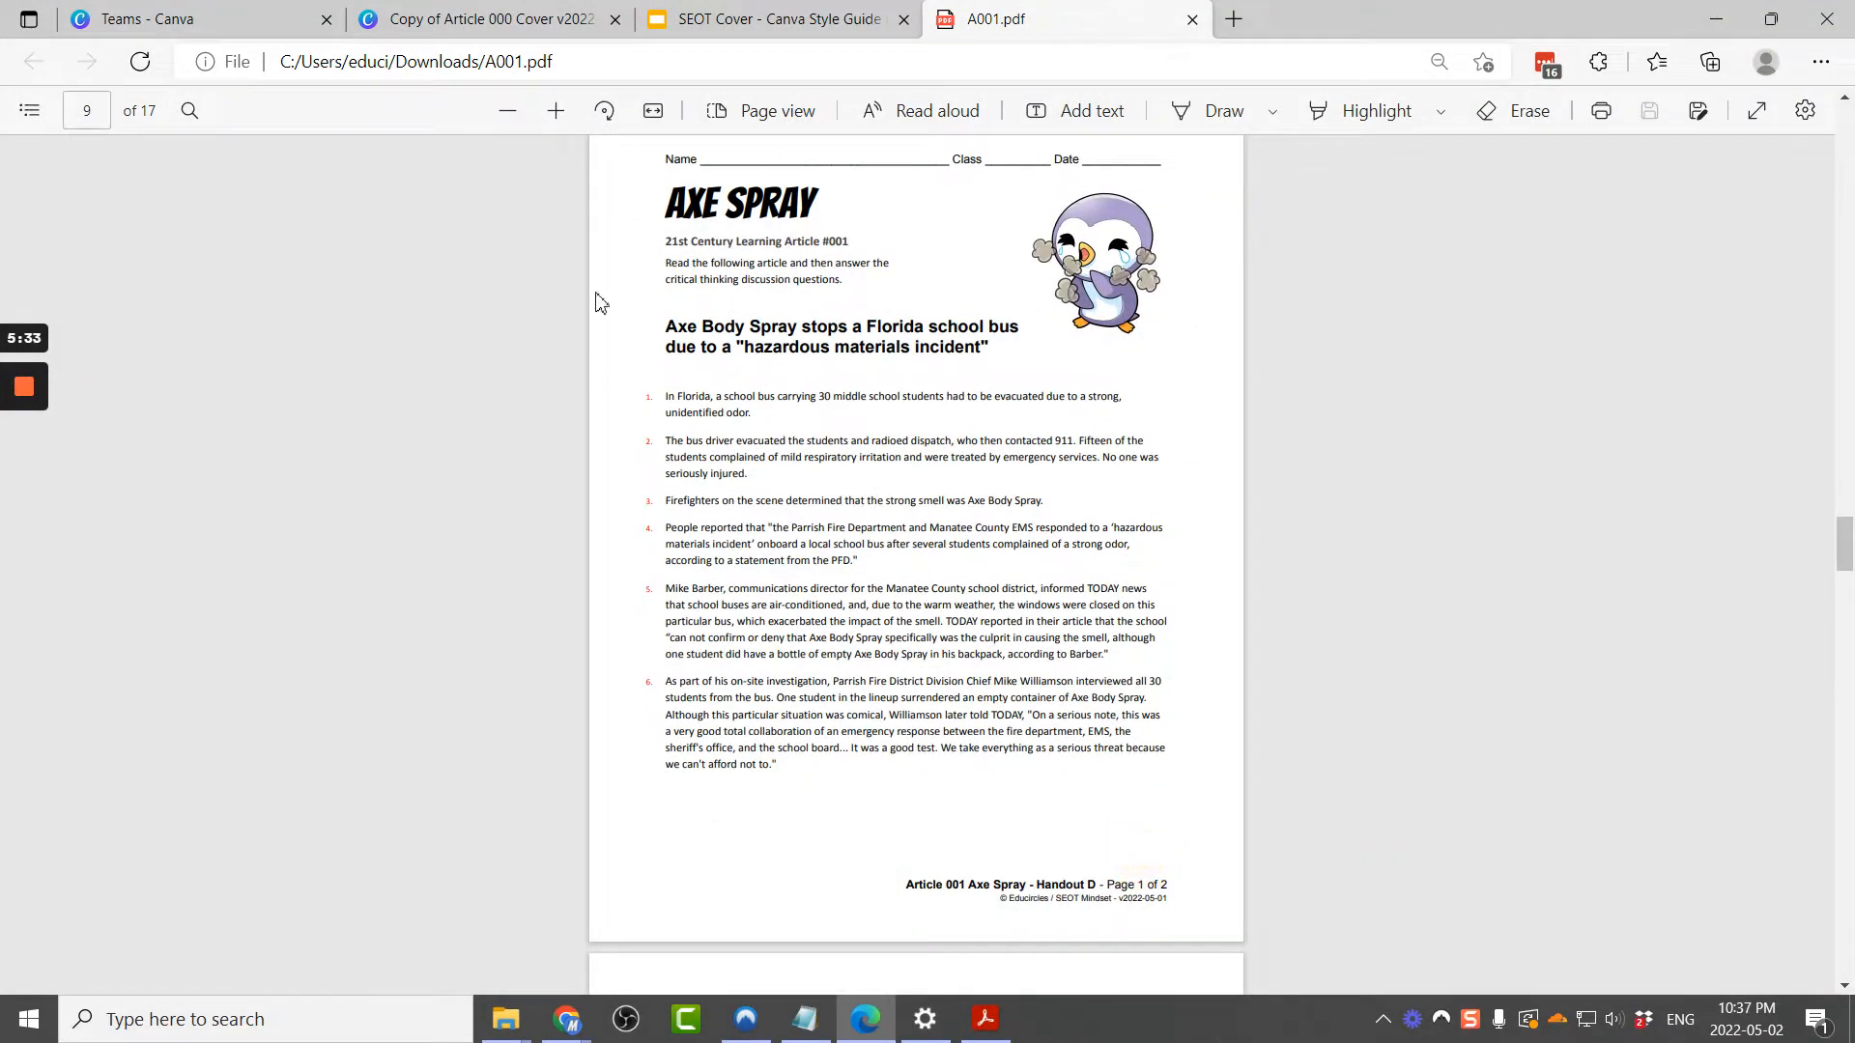
click(541, 19)
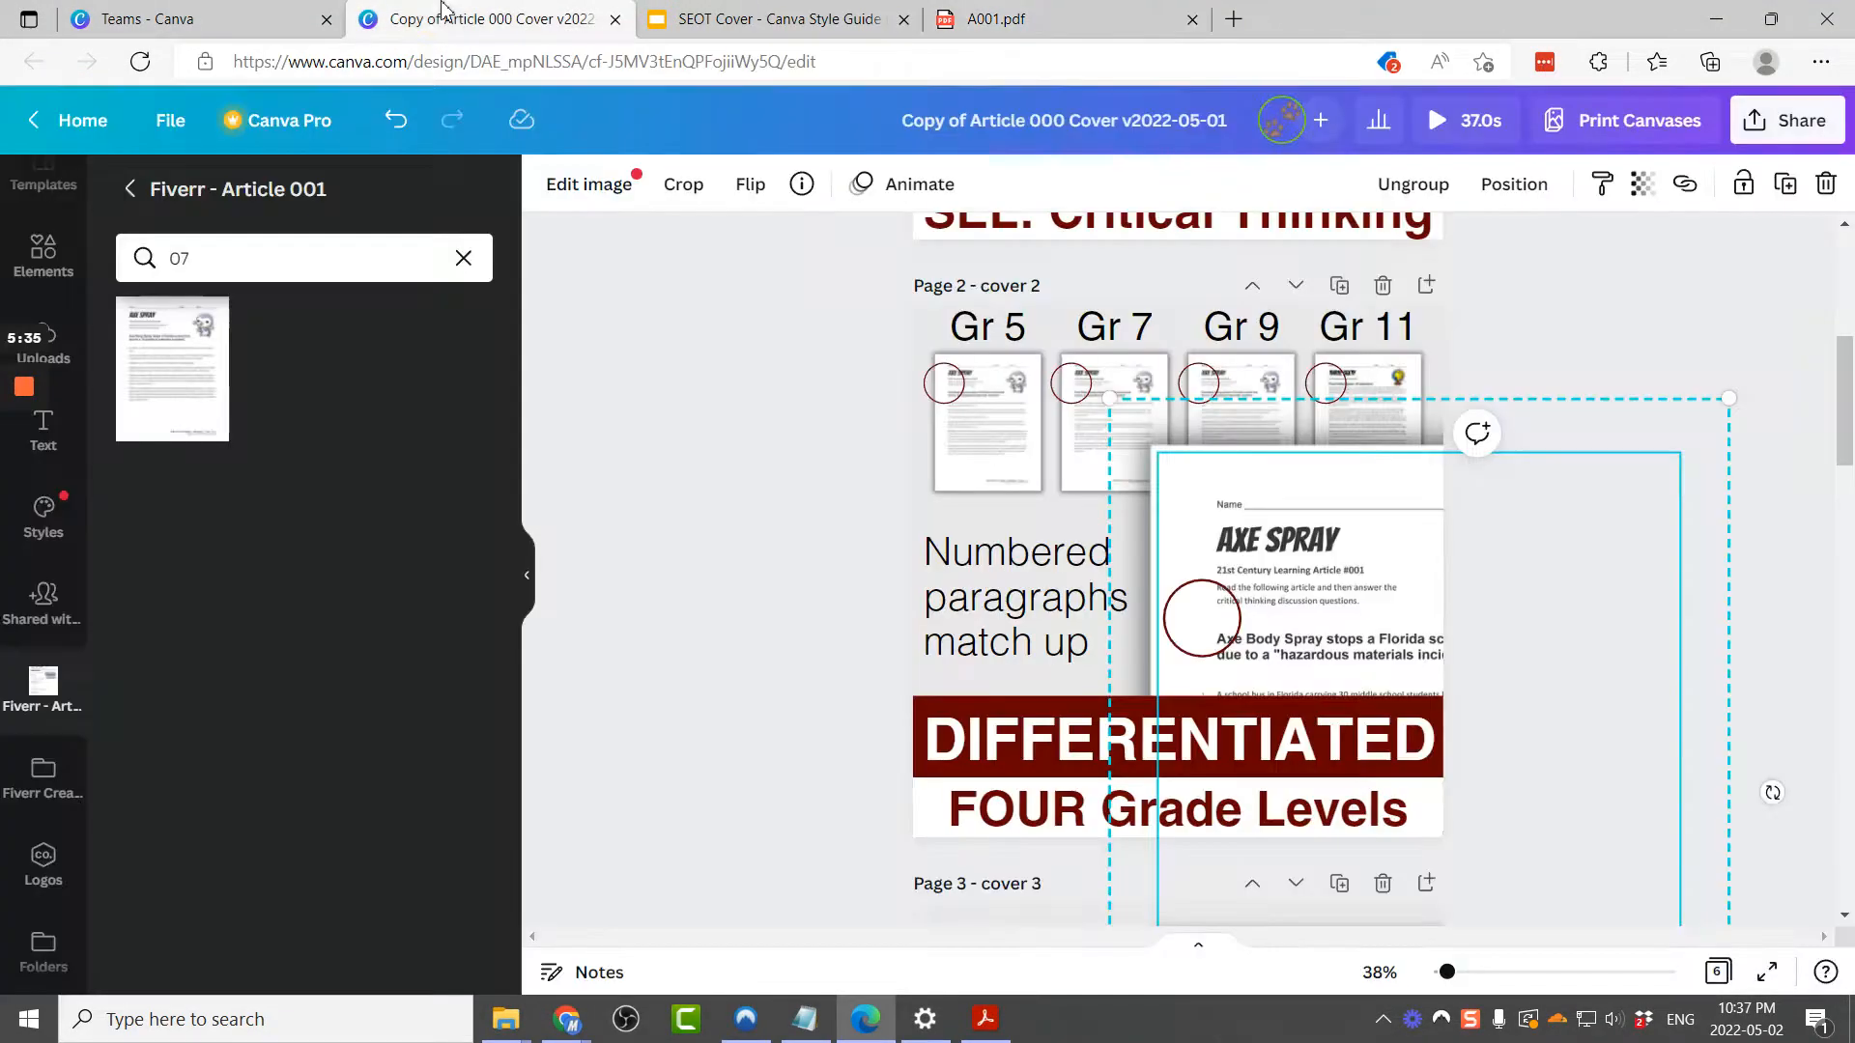
click(260, 252)
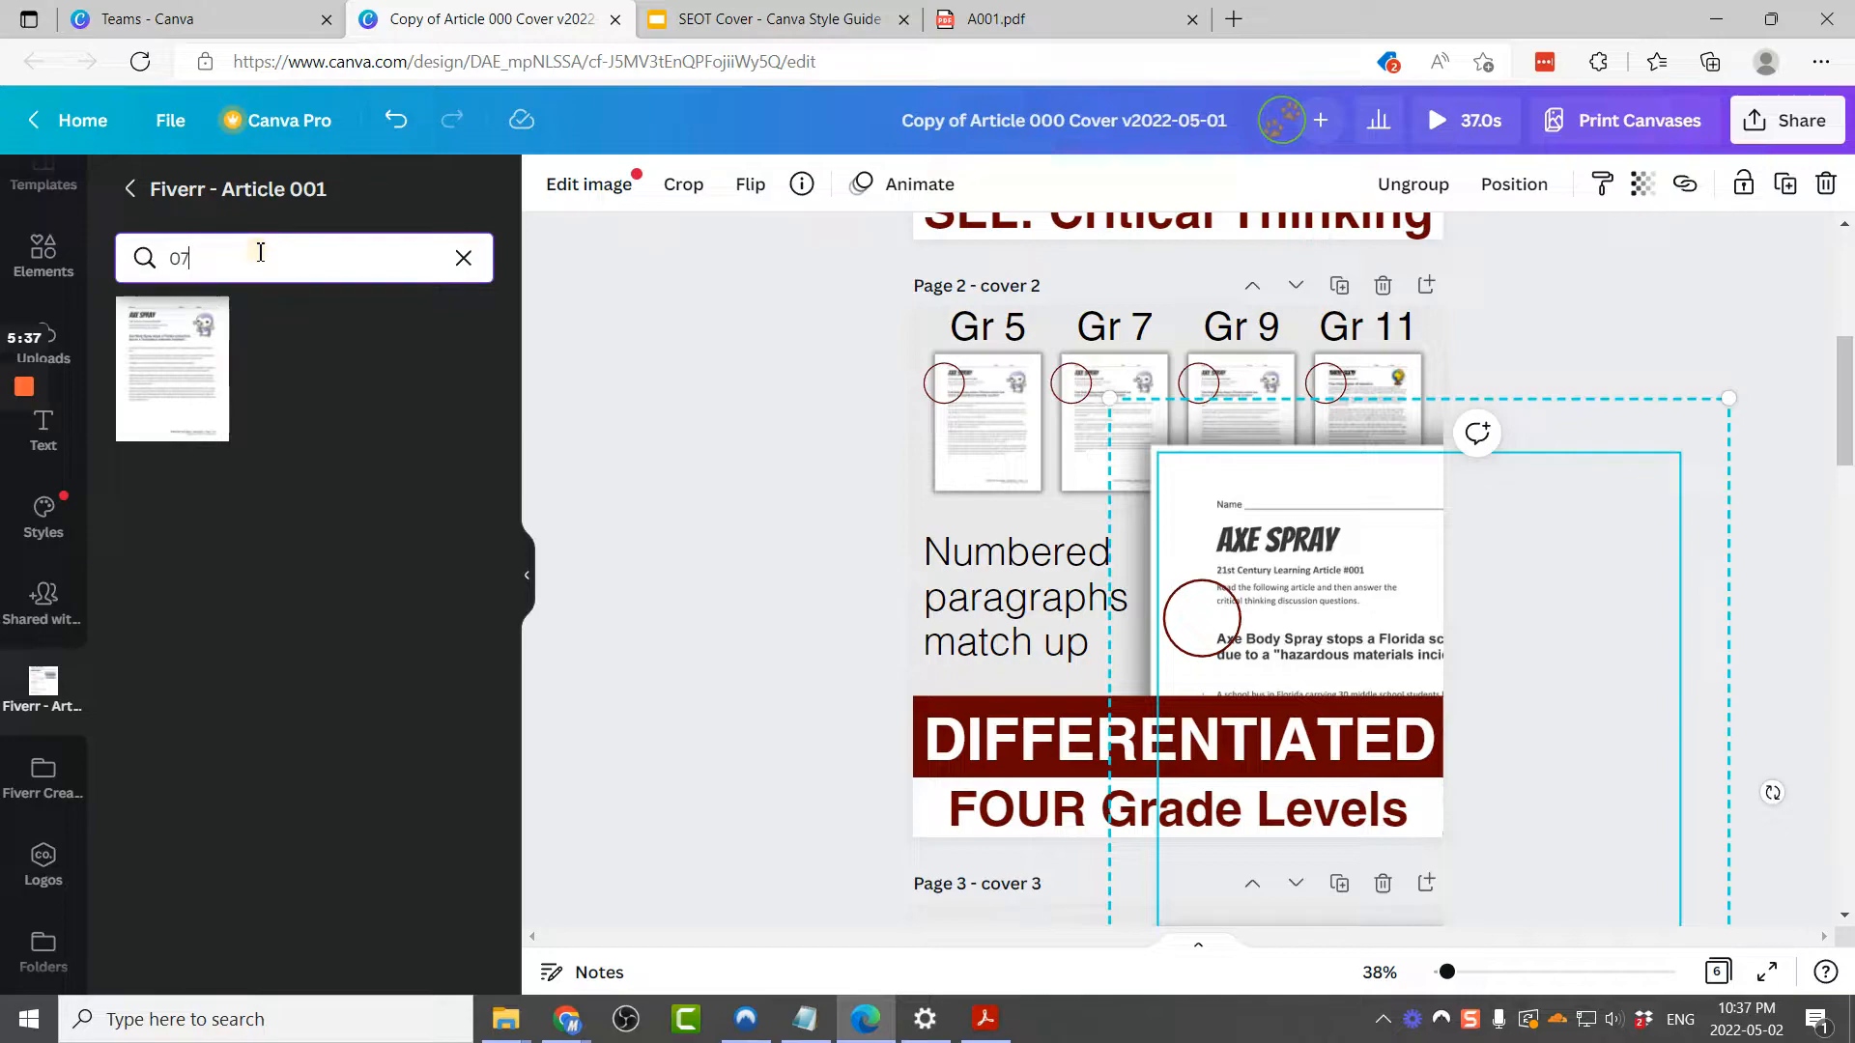
text(9)
drag(172, 368, 1393, 389)
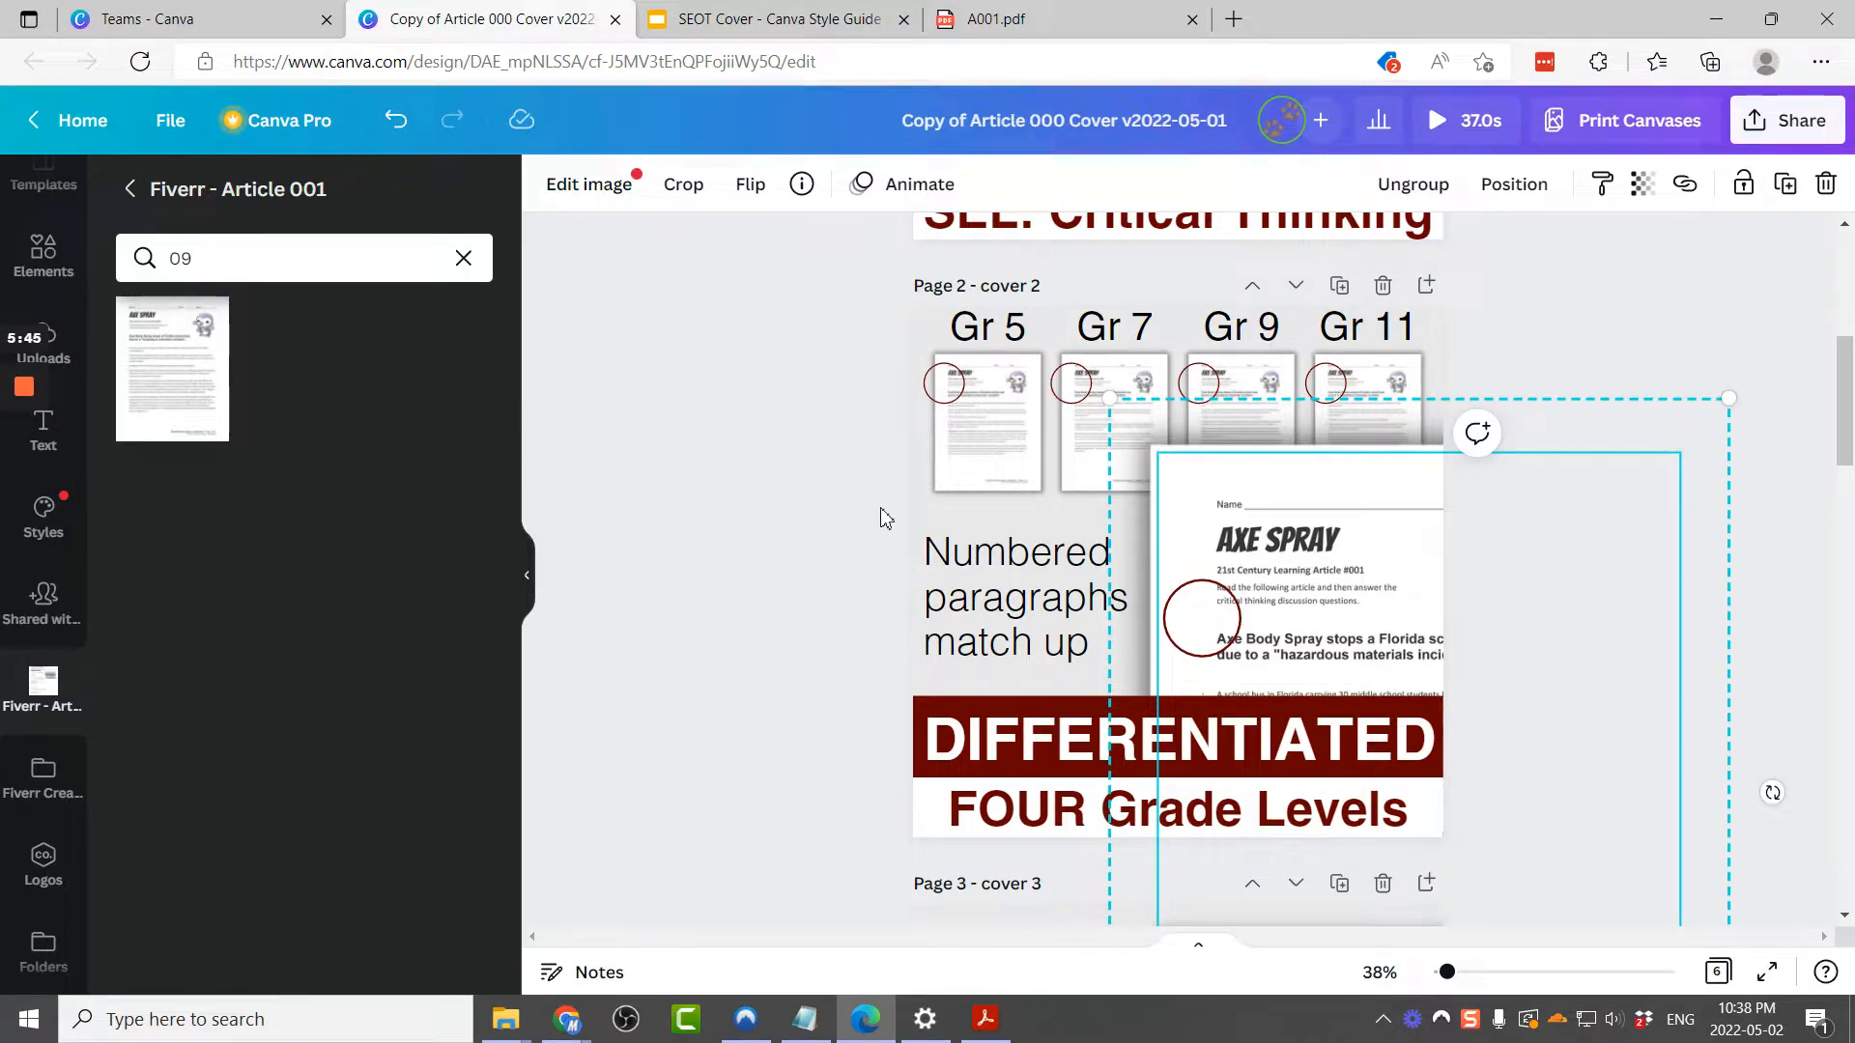
Step: Replace the page 3 banner text Making Connections with Asking Questions, the reading strategy named in the PDF
scroll(836, 650, down, 2)
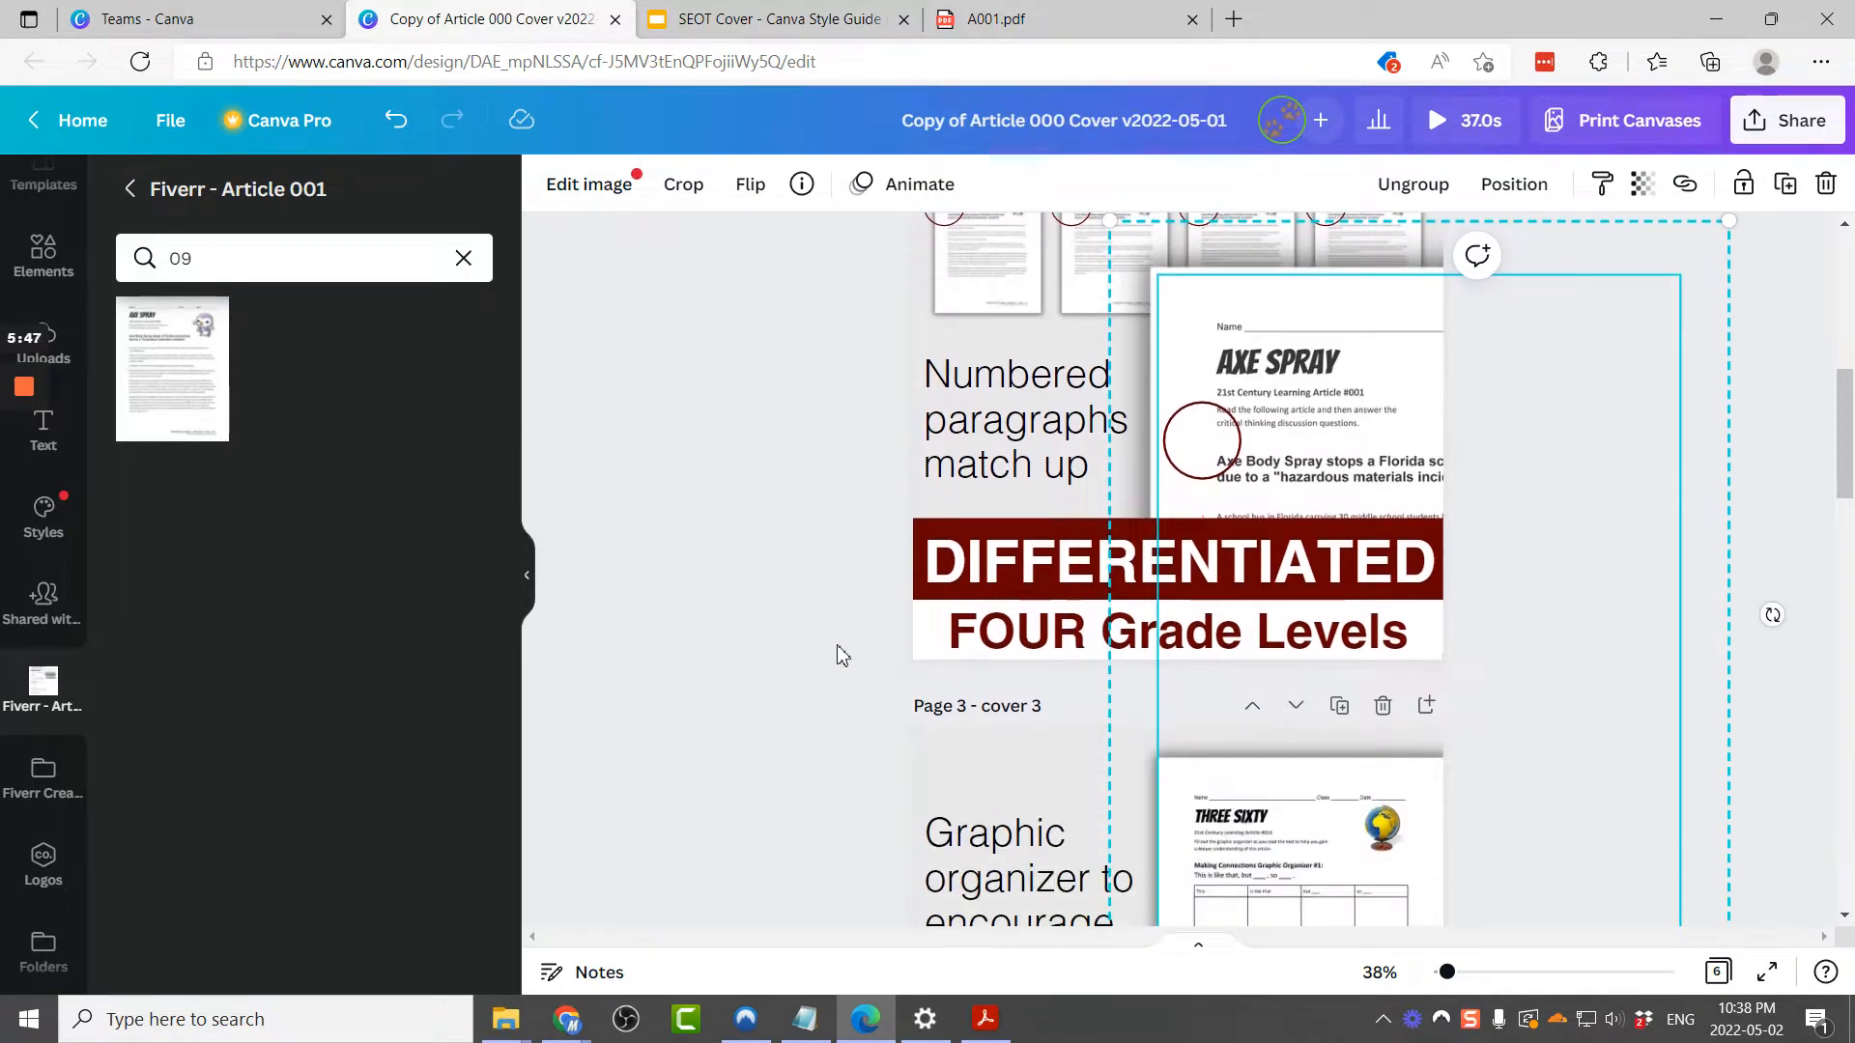
scroll(841, 654, down, 5)
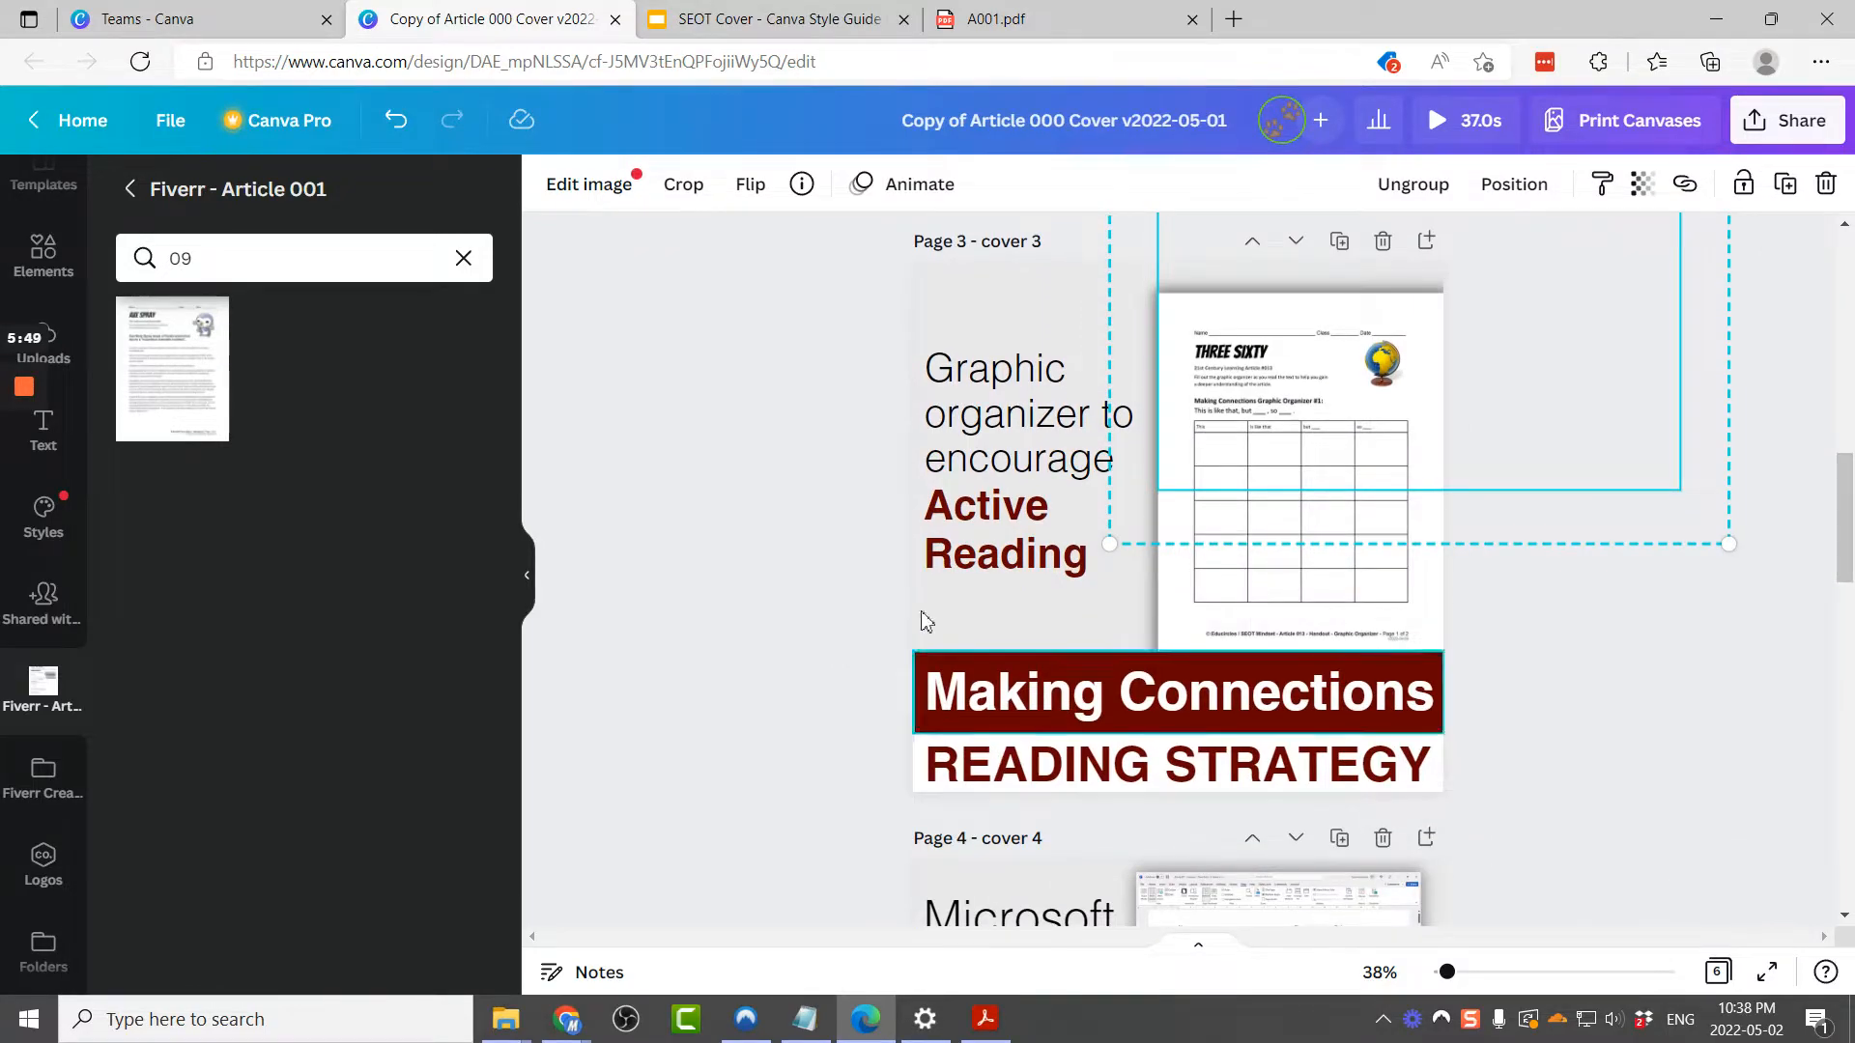
click(1032, 32)
scroll(1060, 420, up, 10)
scroll(1059, 420, up, 8)
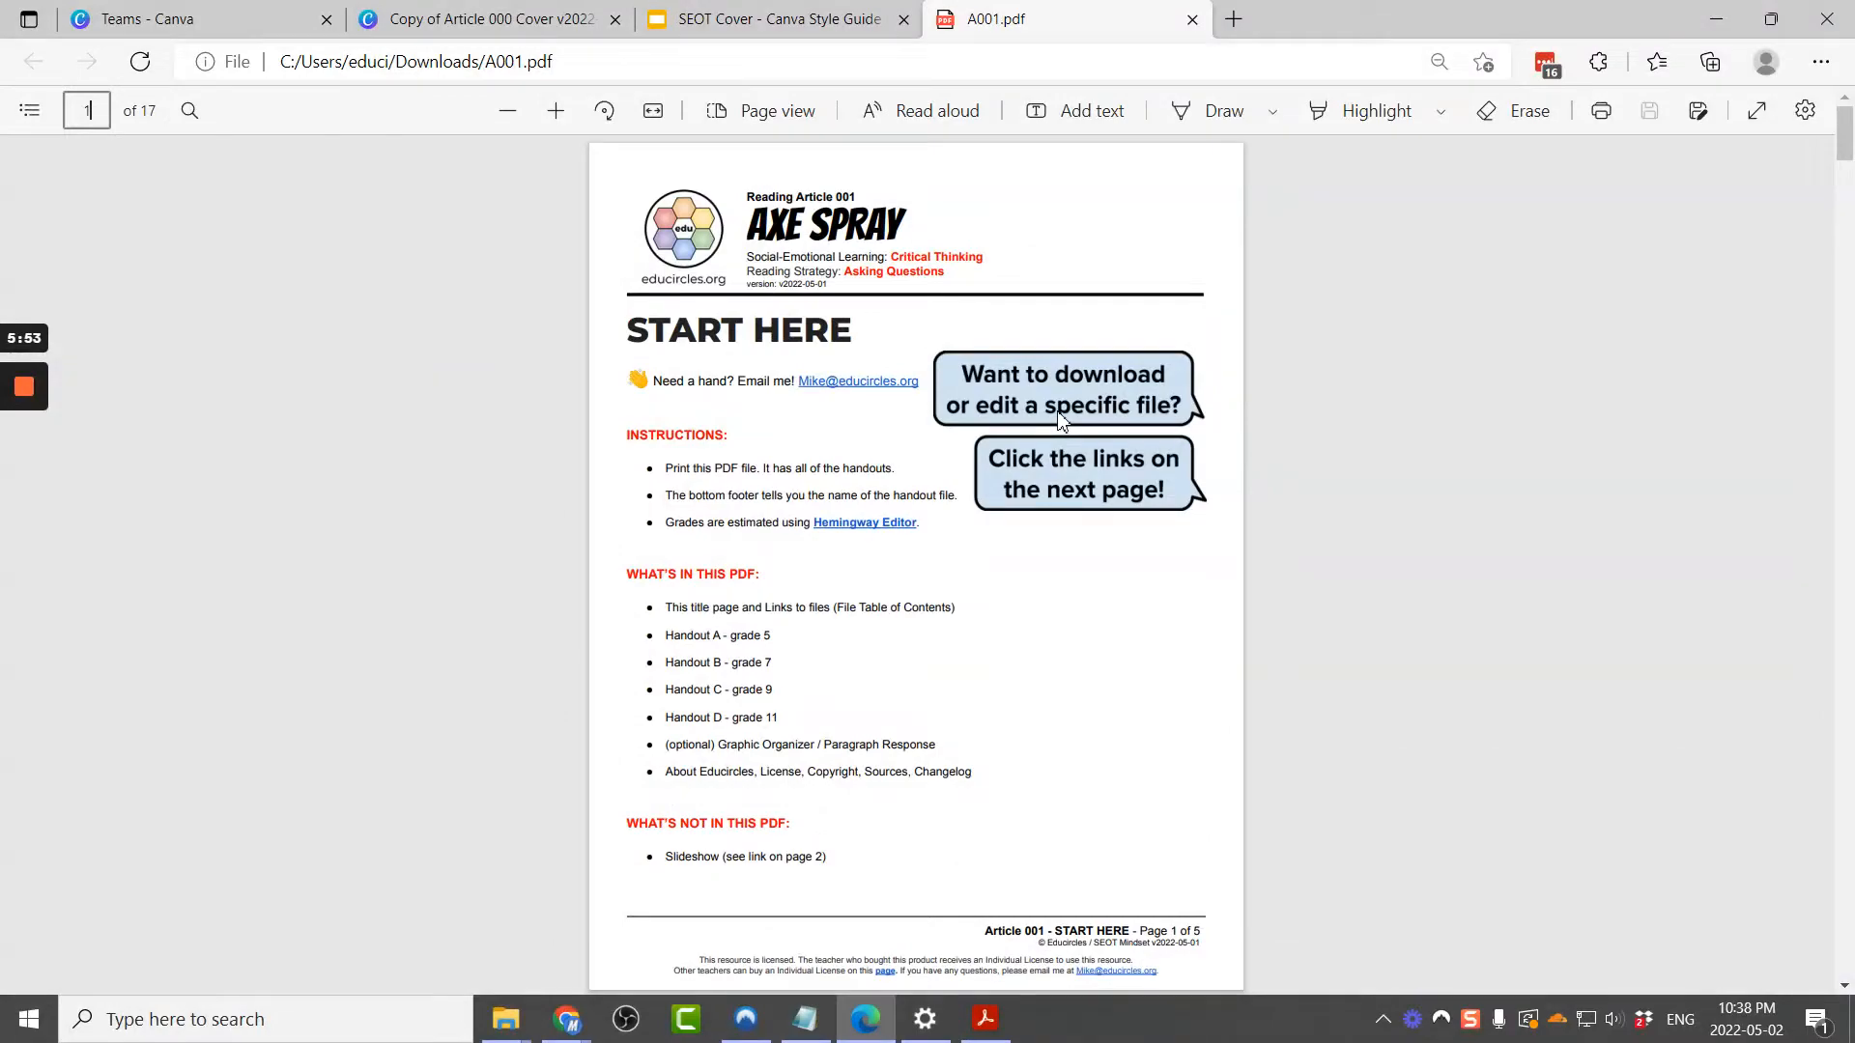
double_click(943, 273)
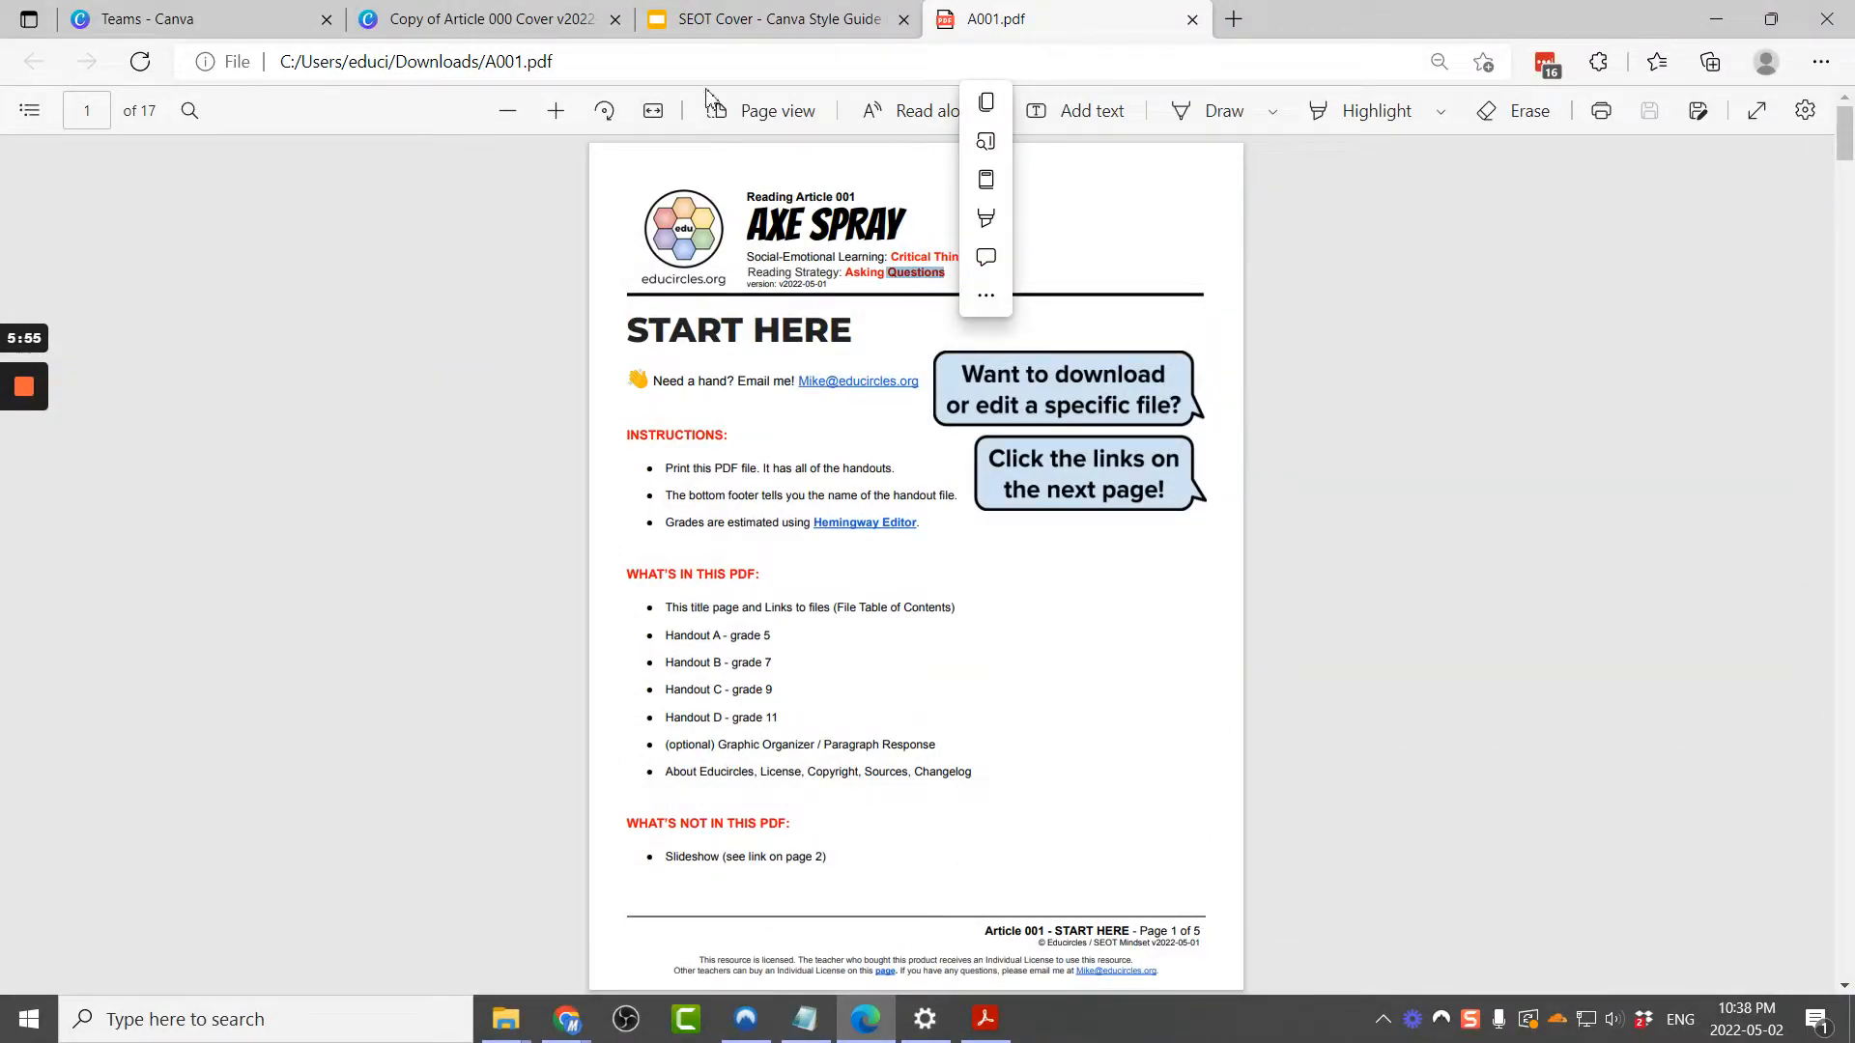
click(464, 23)
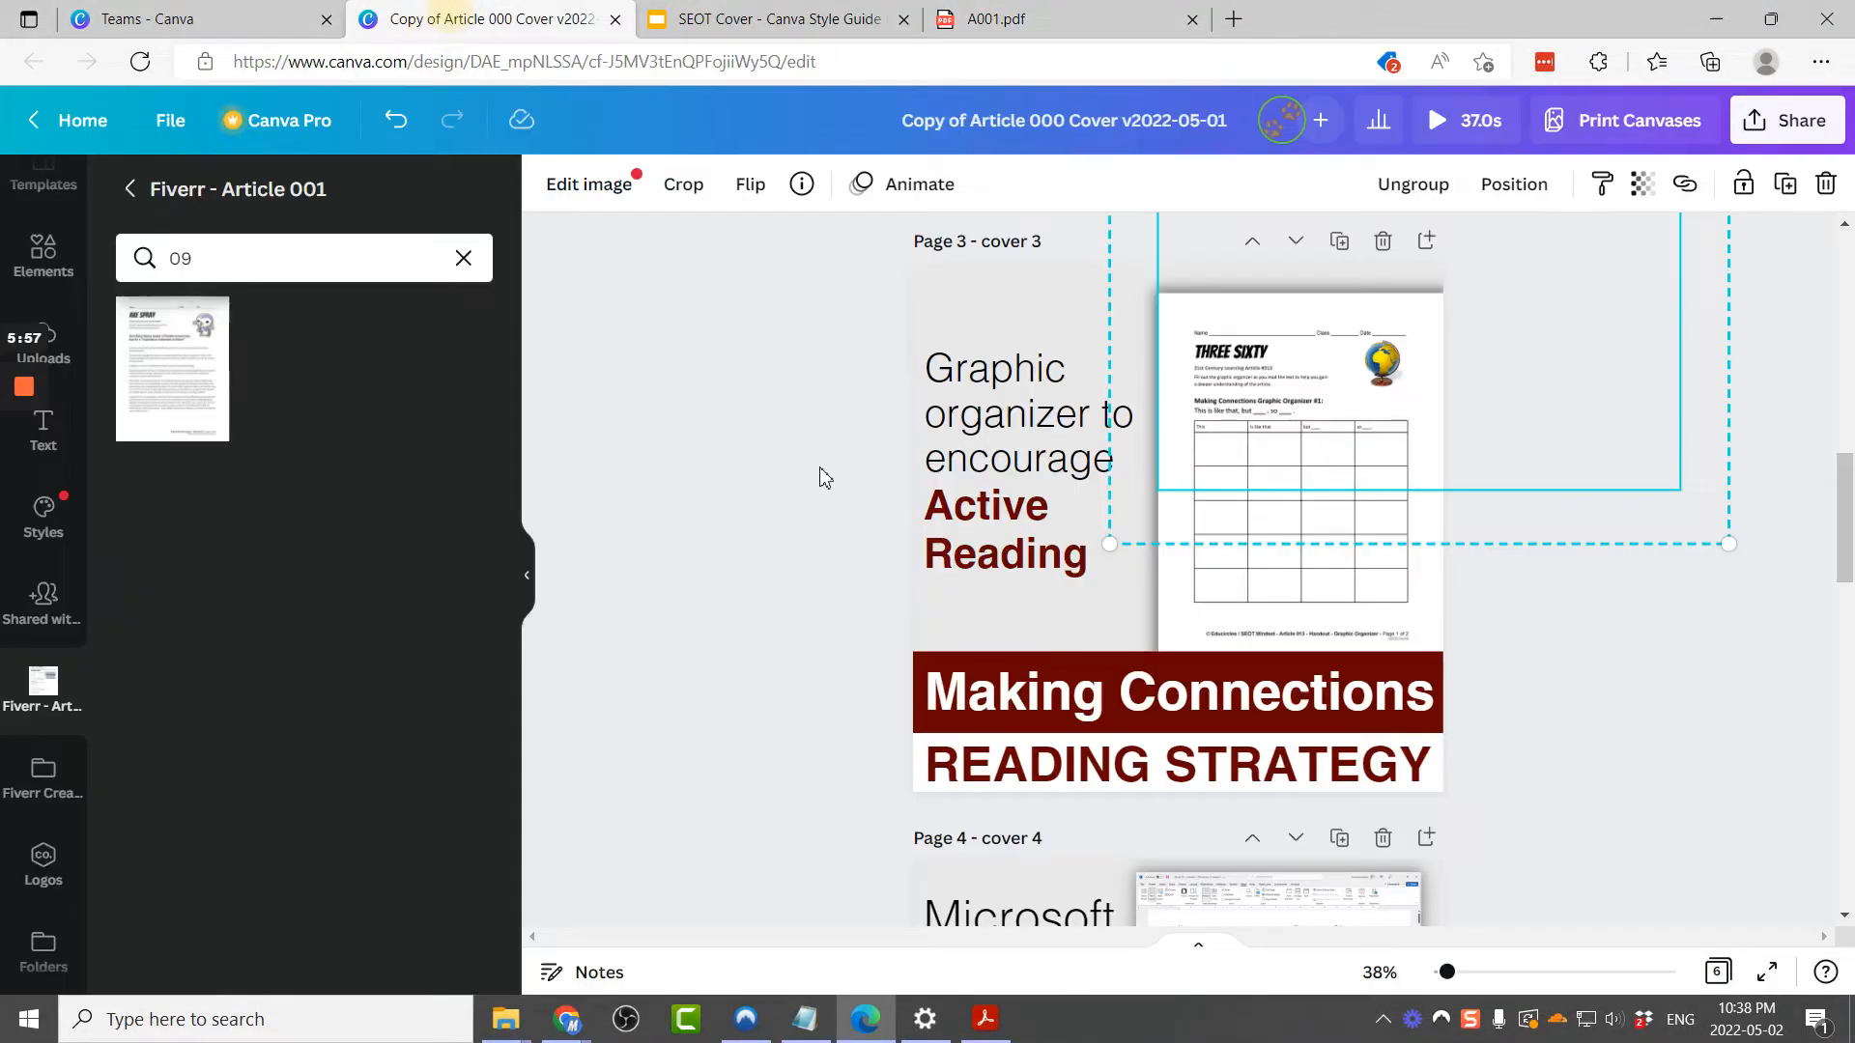
click(1172, 703)
click(1172, 703)
text(A)
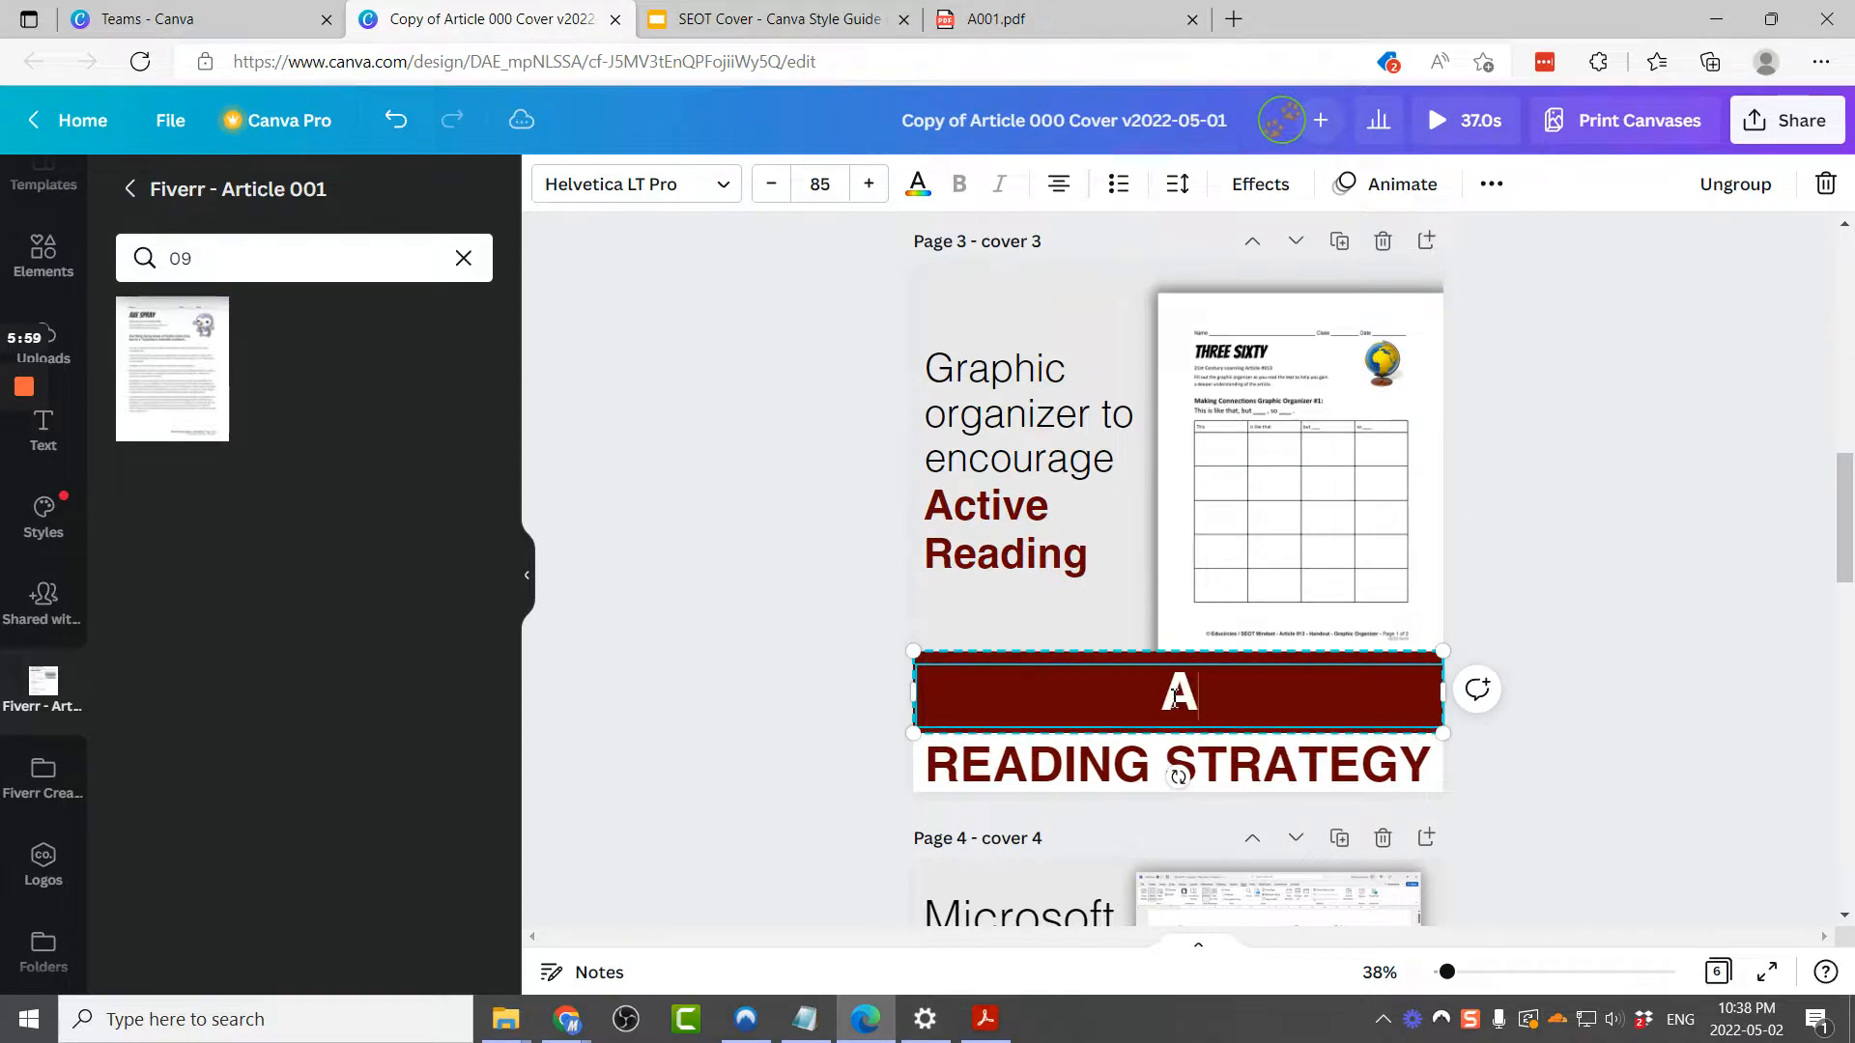
text(sking Questions)
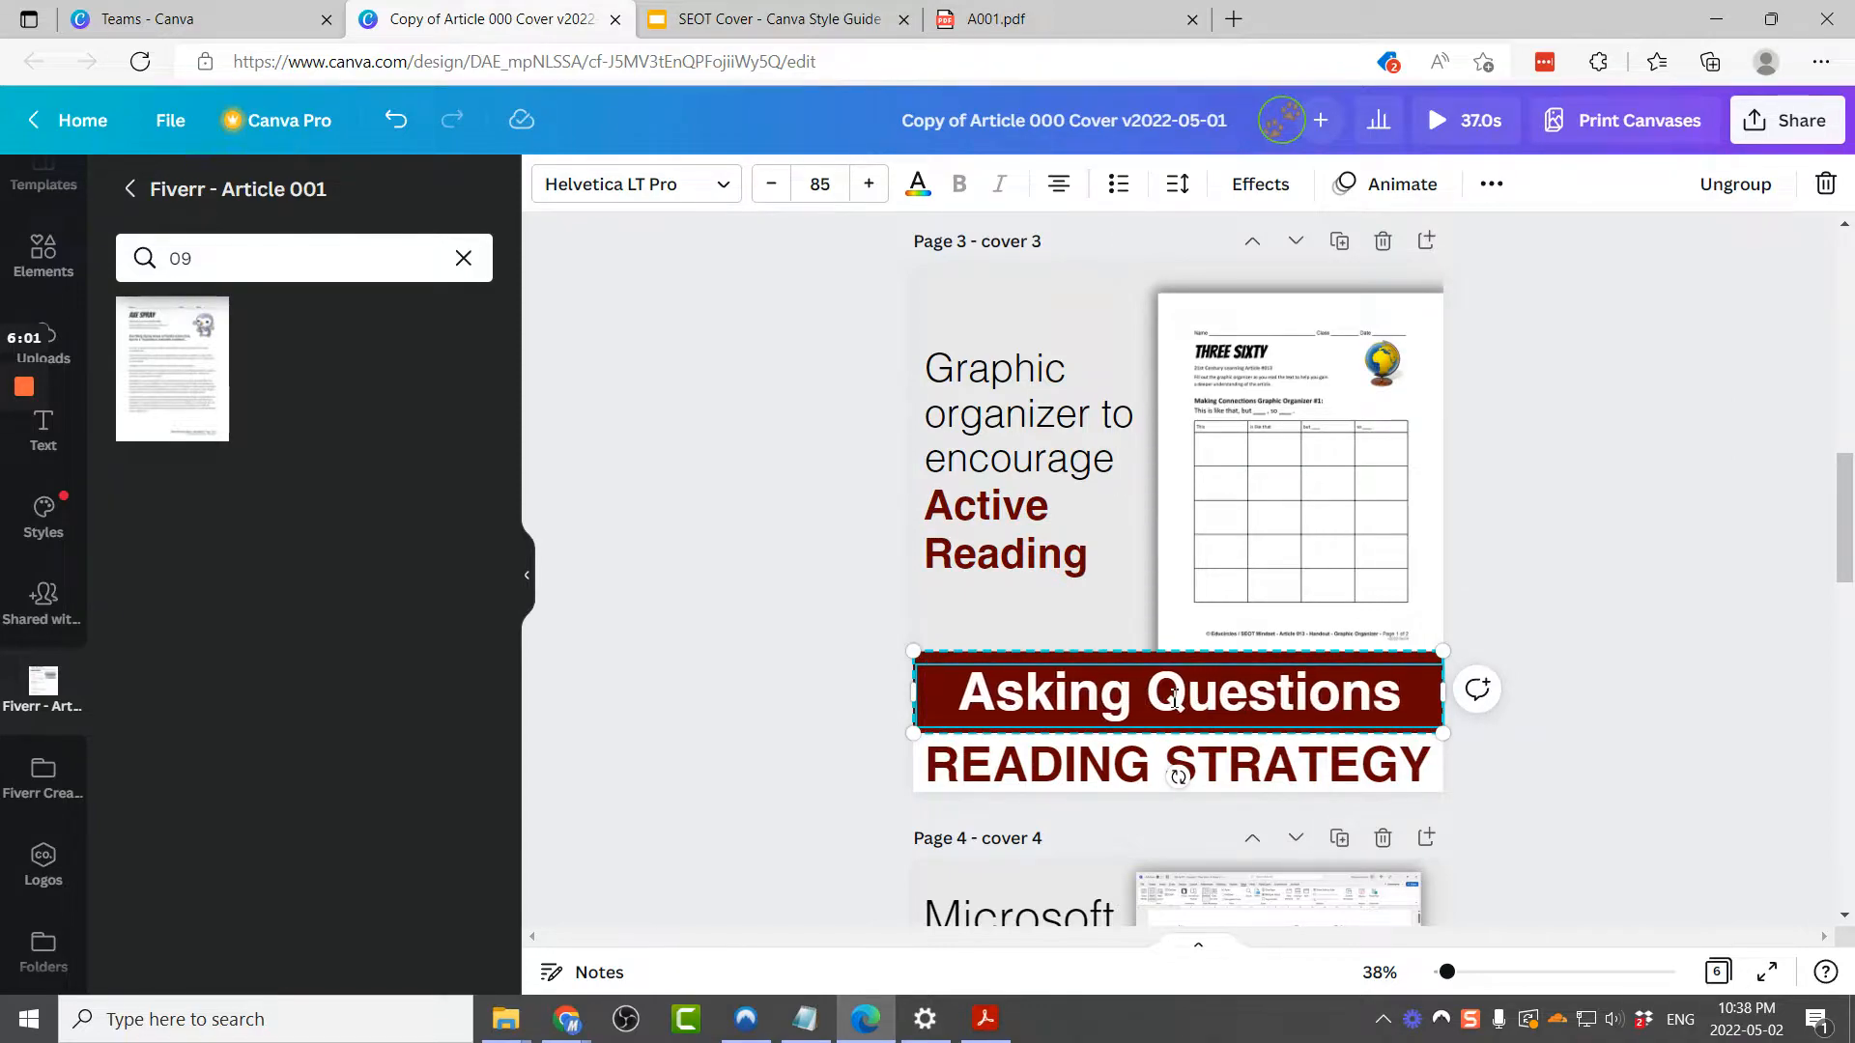
Step: Rename the design as Article 001 Cover v2022-05-01
click(1143, 126)
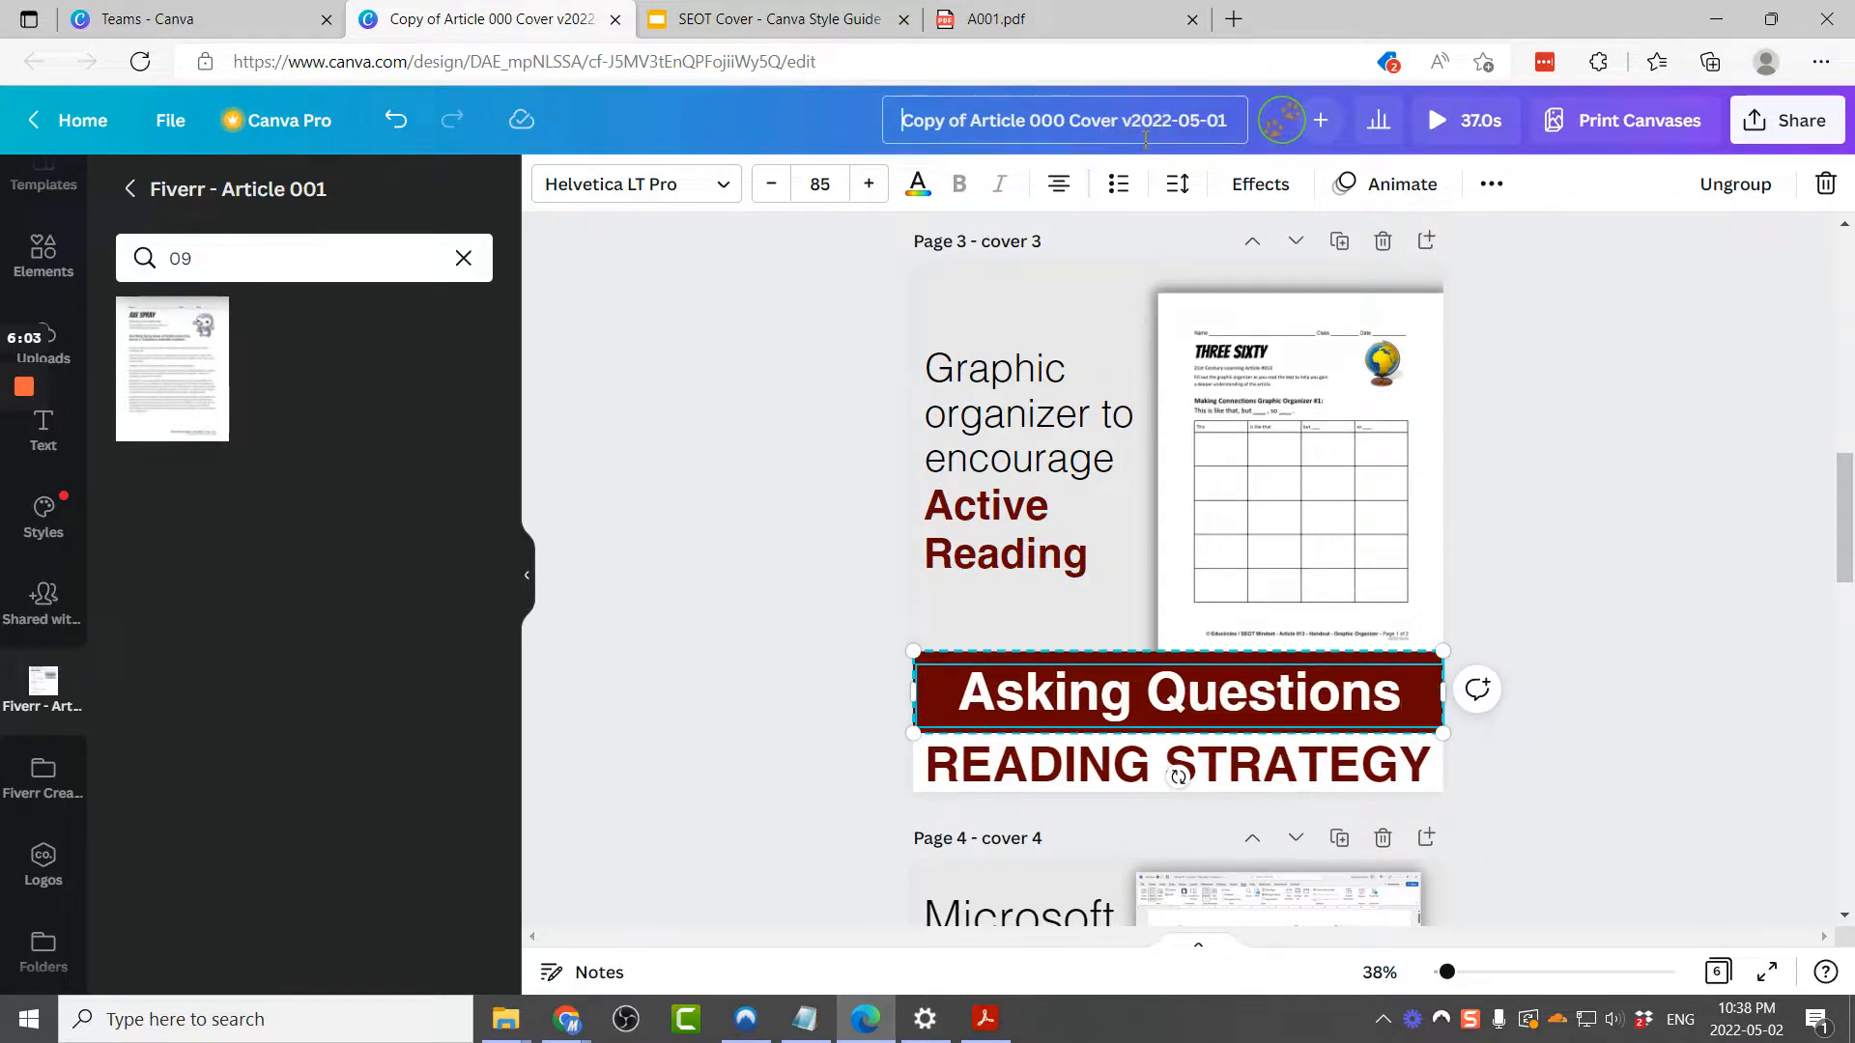
key(BackSpace)
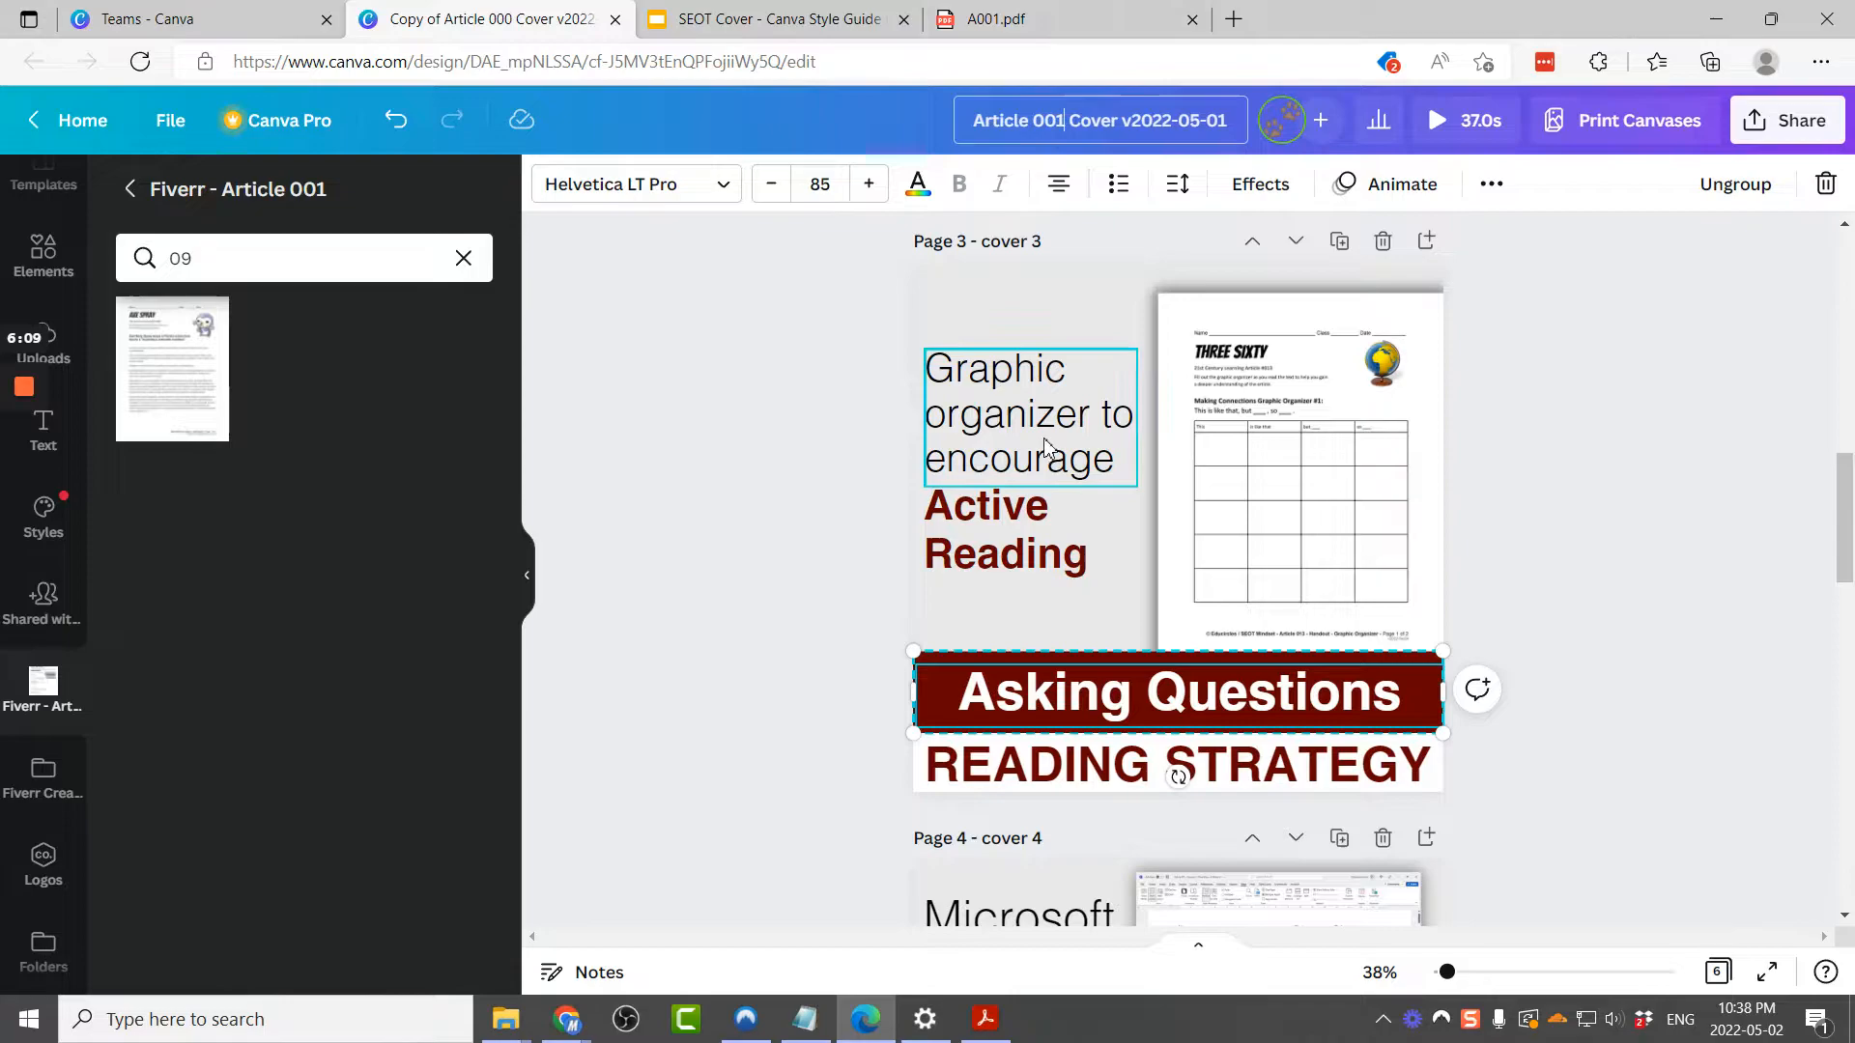
Step: Search the folder for image 11 and place it into the graphic organizer preview on page 3
click(1196, 528)
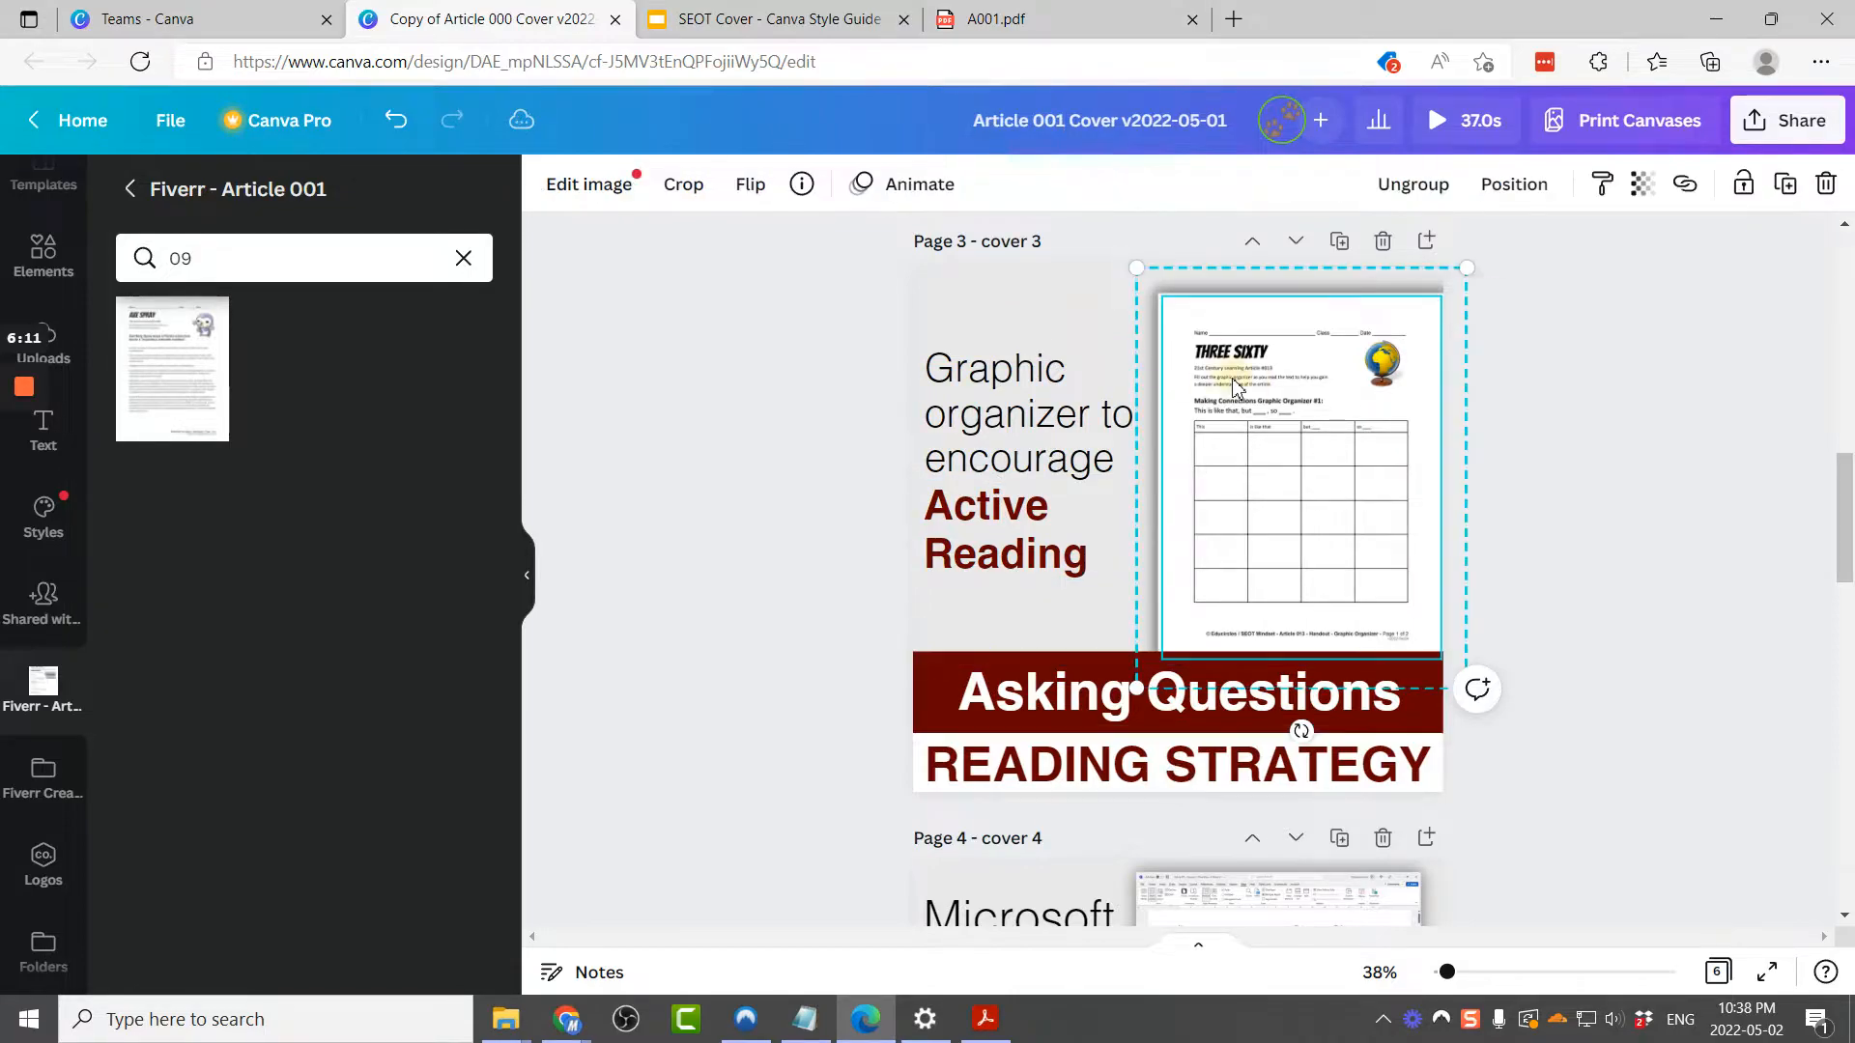
click(1091, 20)
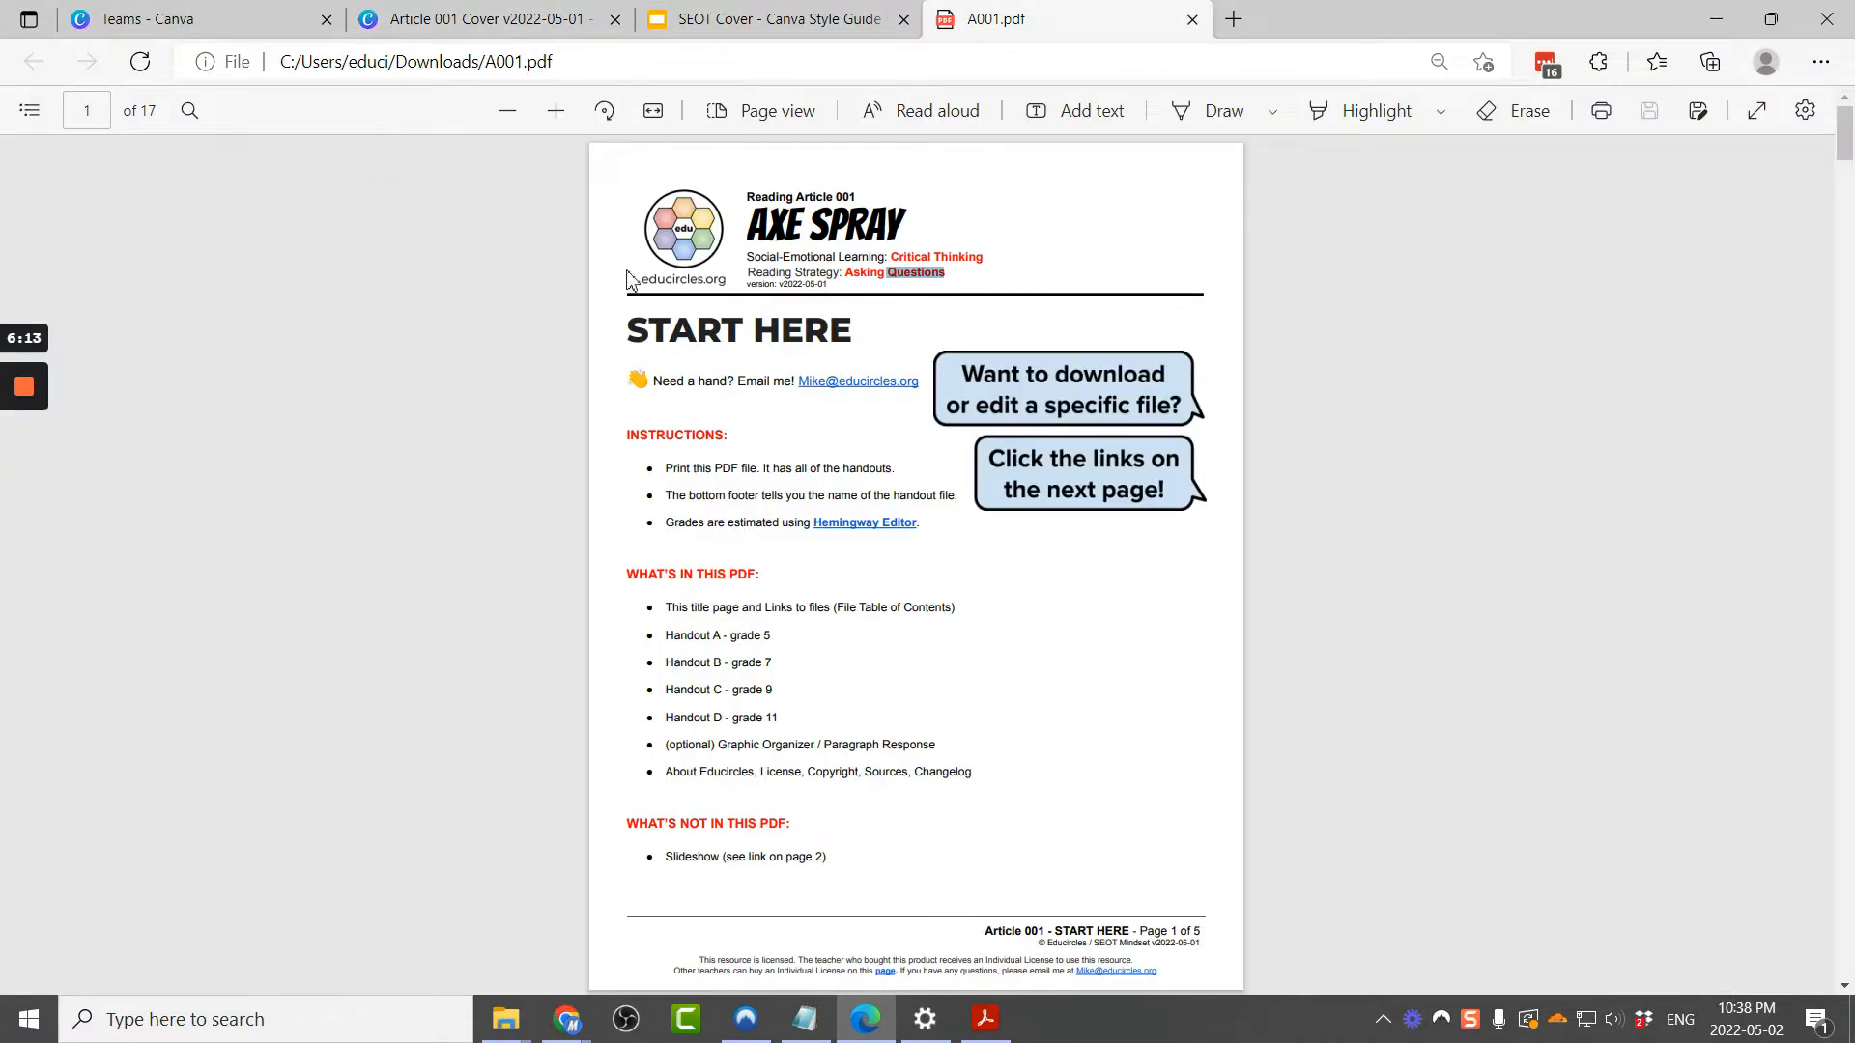
scroll(726, 385, down, 20)
scroll(727, 384, down, 20)
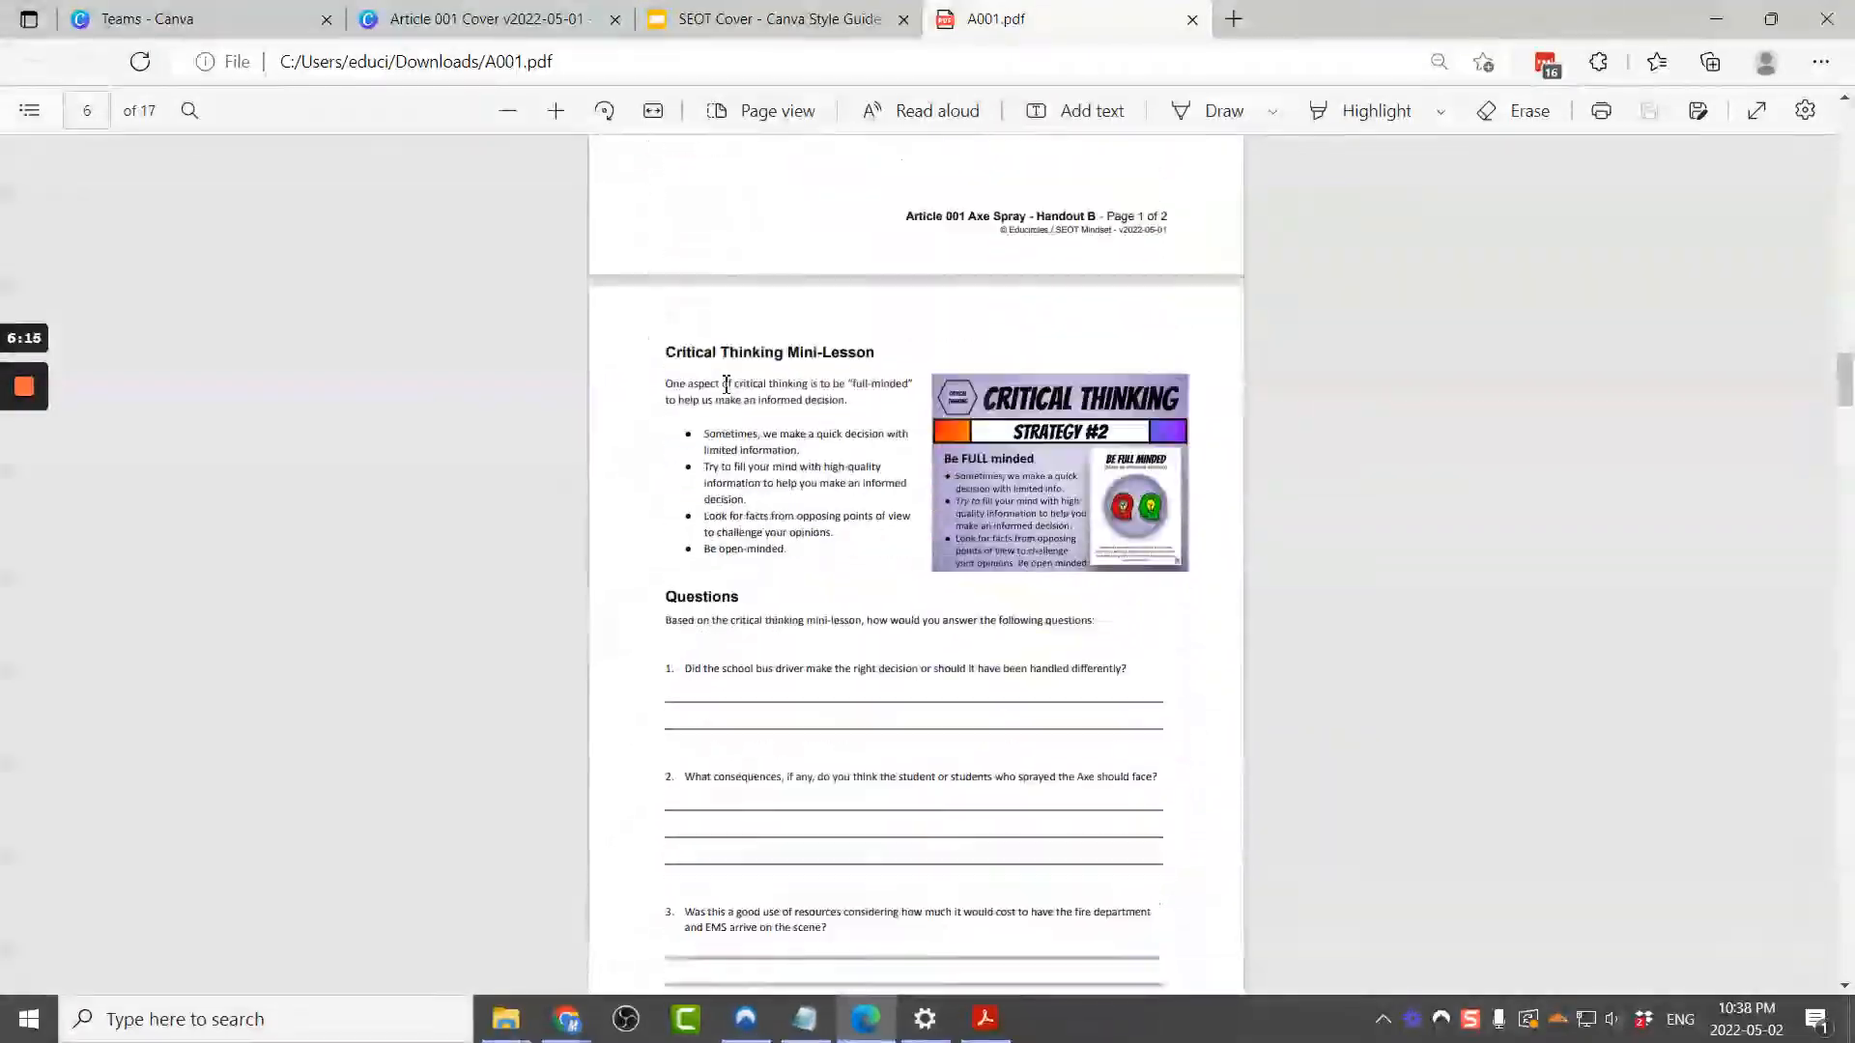
scroll(726, 385, down, 15)
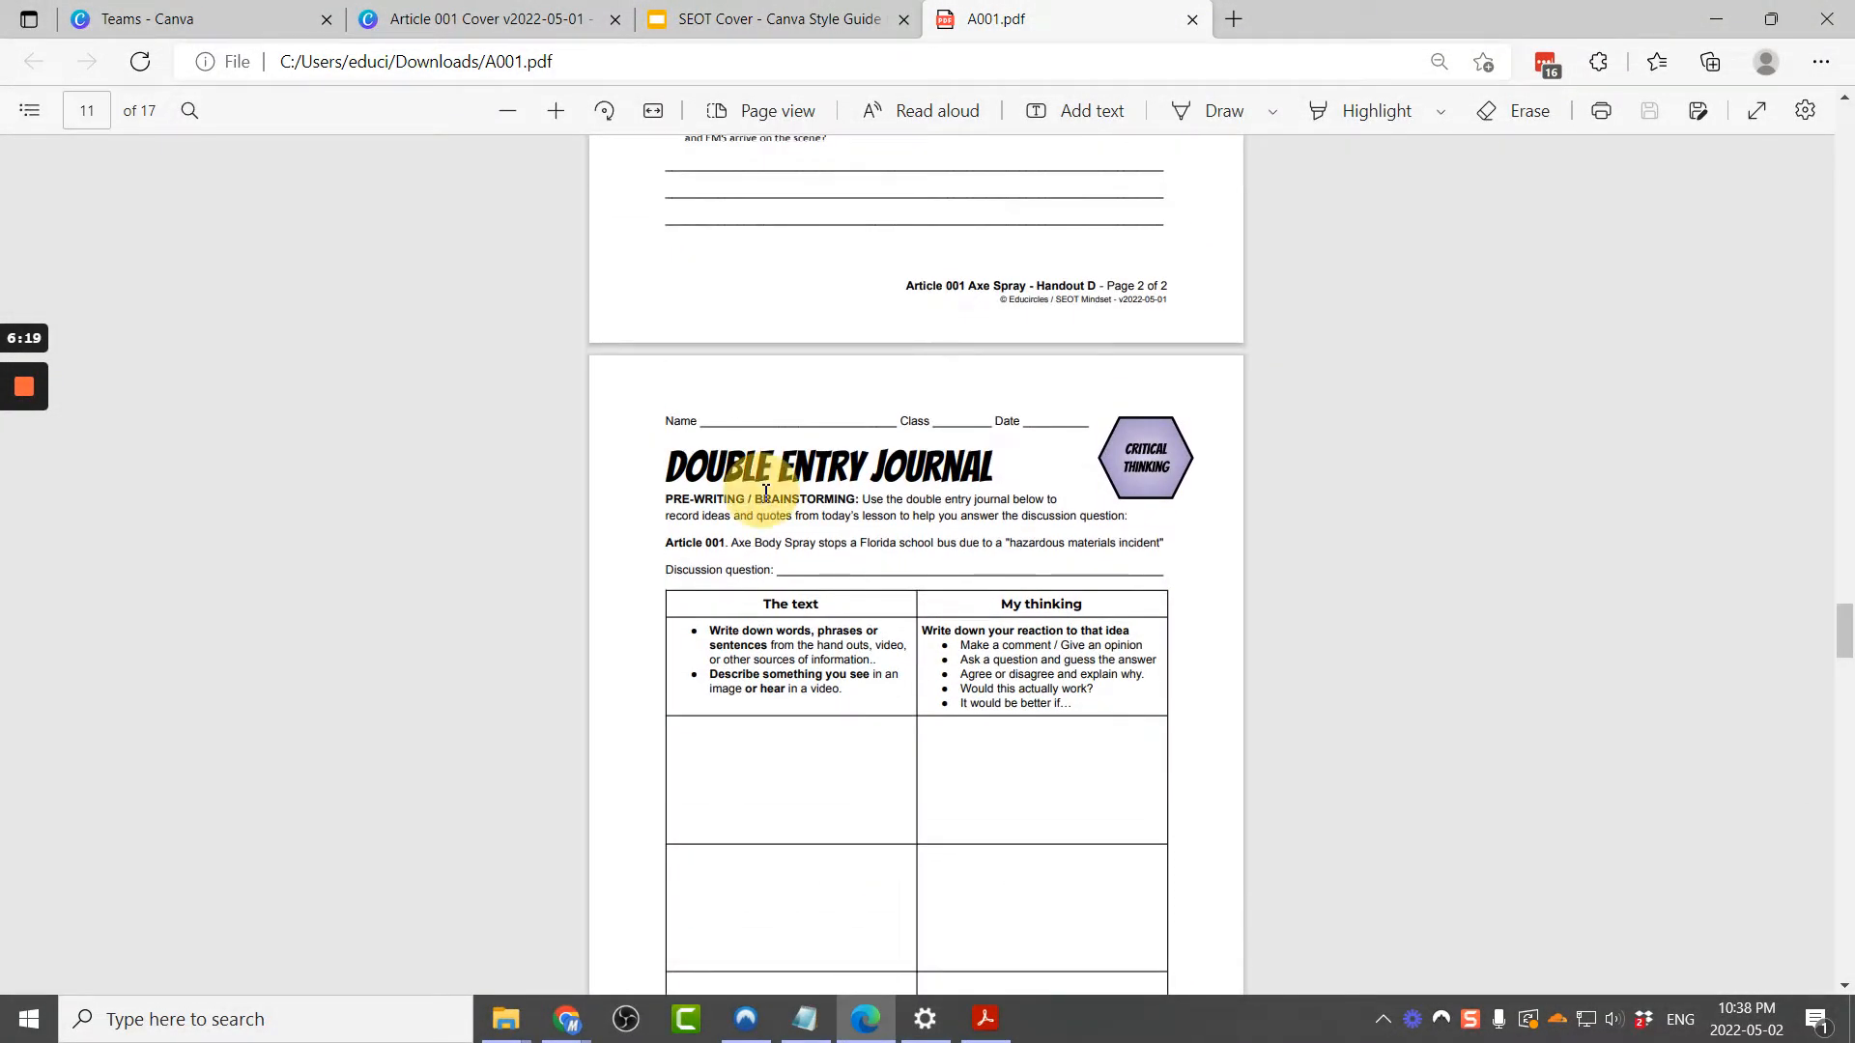
scroll(784, 541, down, 3)
click(980, 887)
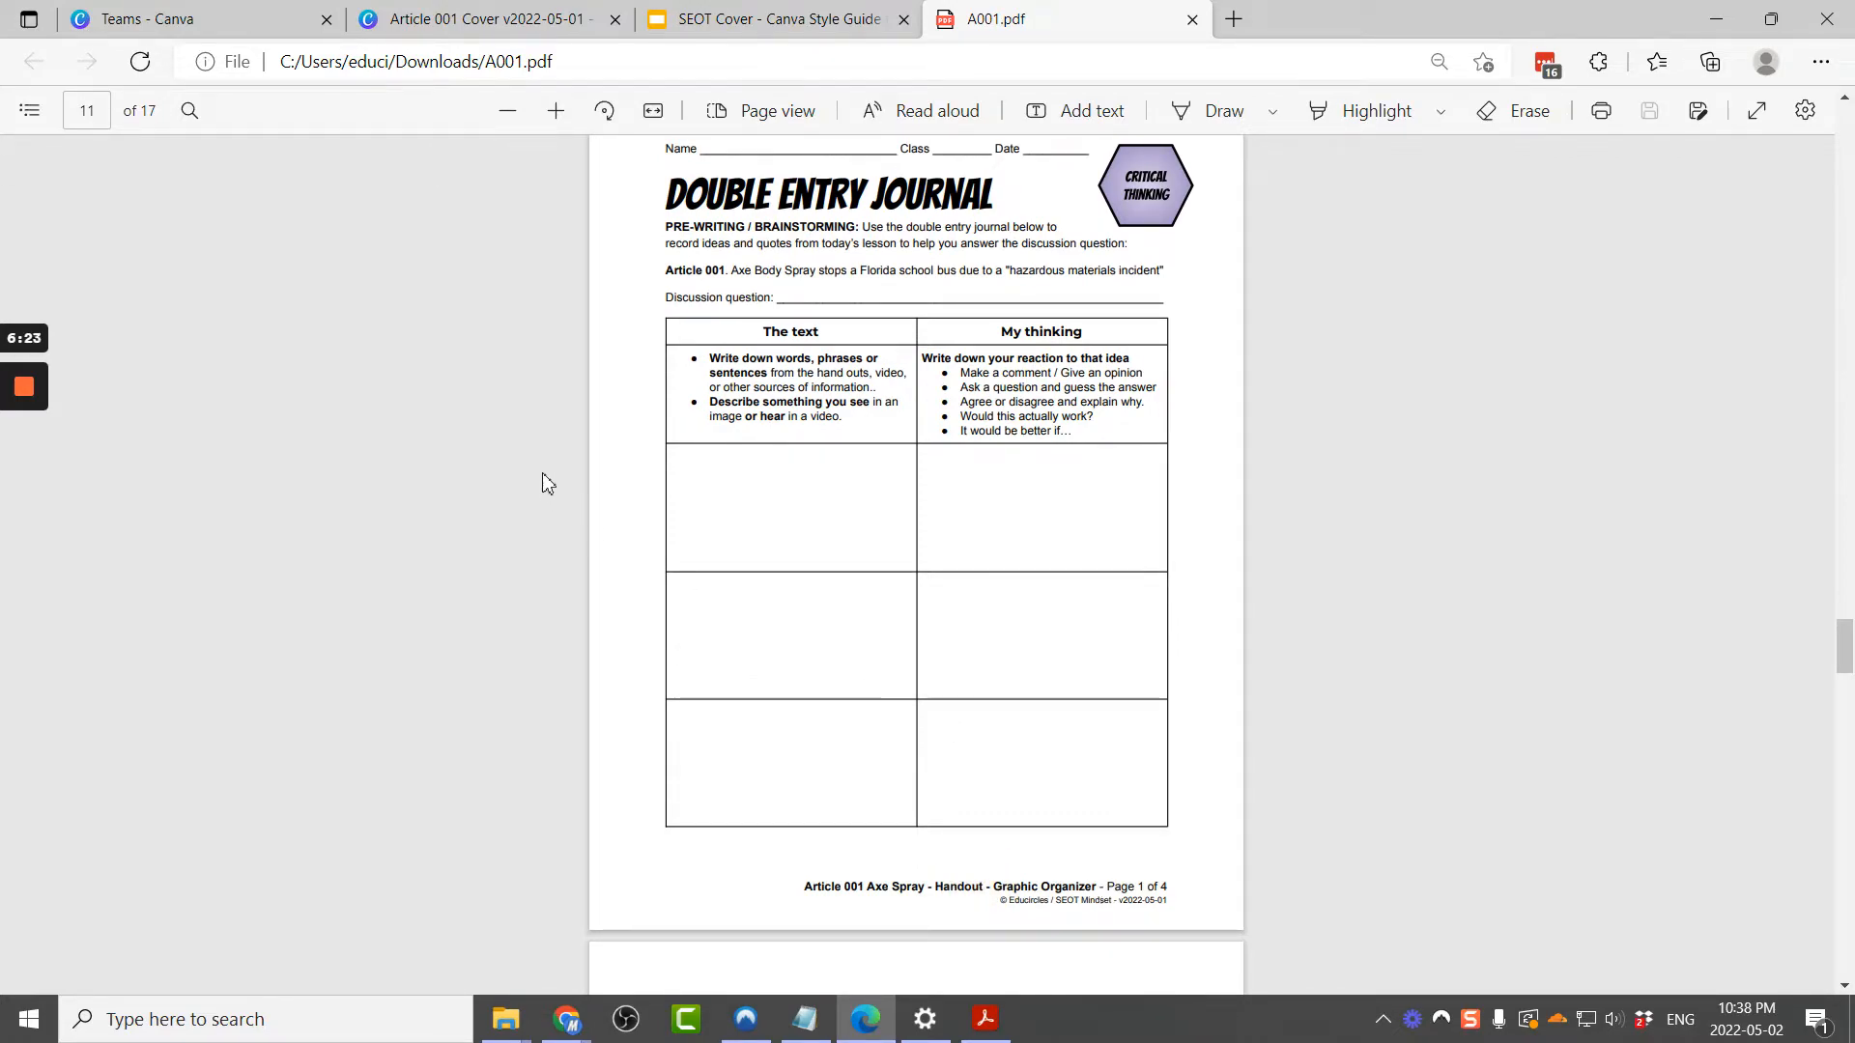
click(98, 100)
click(483, 19)
click(292, 244)
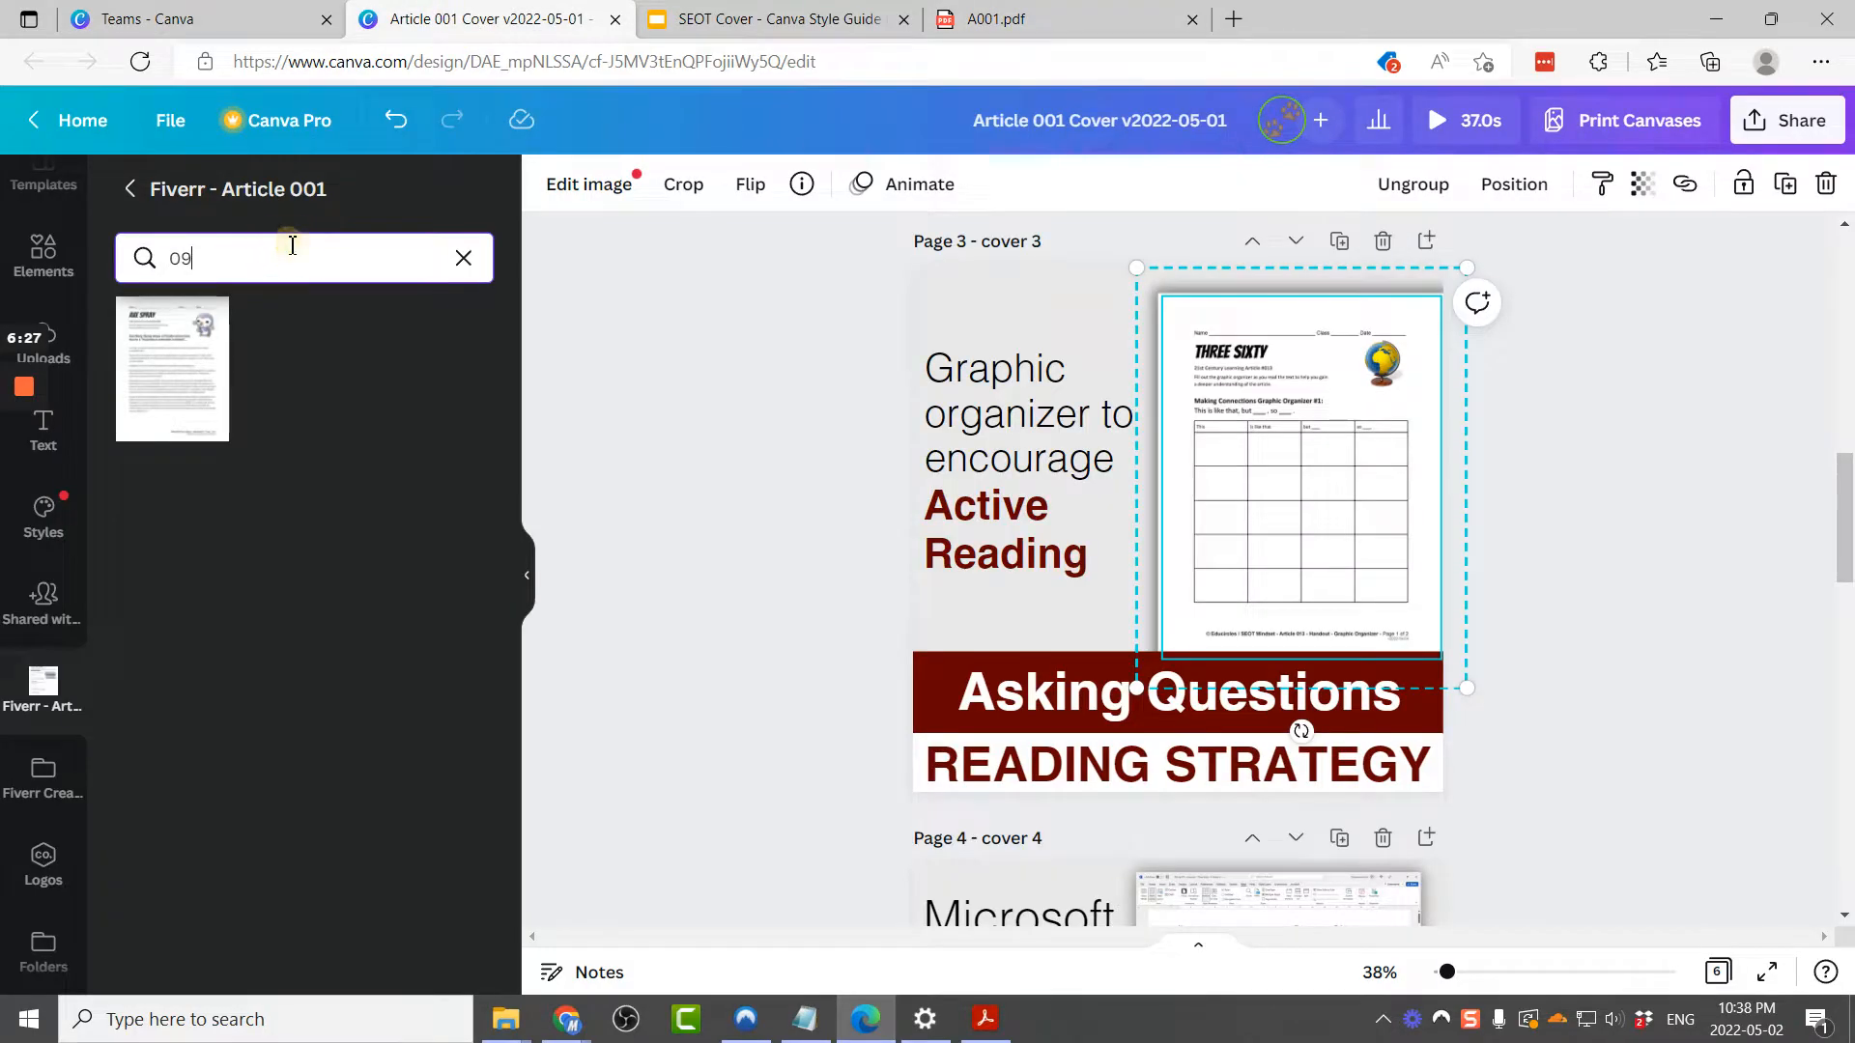
key(BackSpace)
key(BackSpace)
text(11)
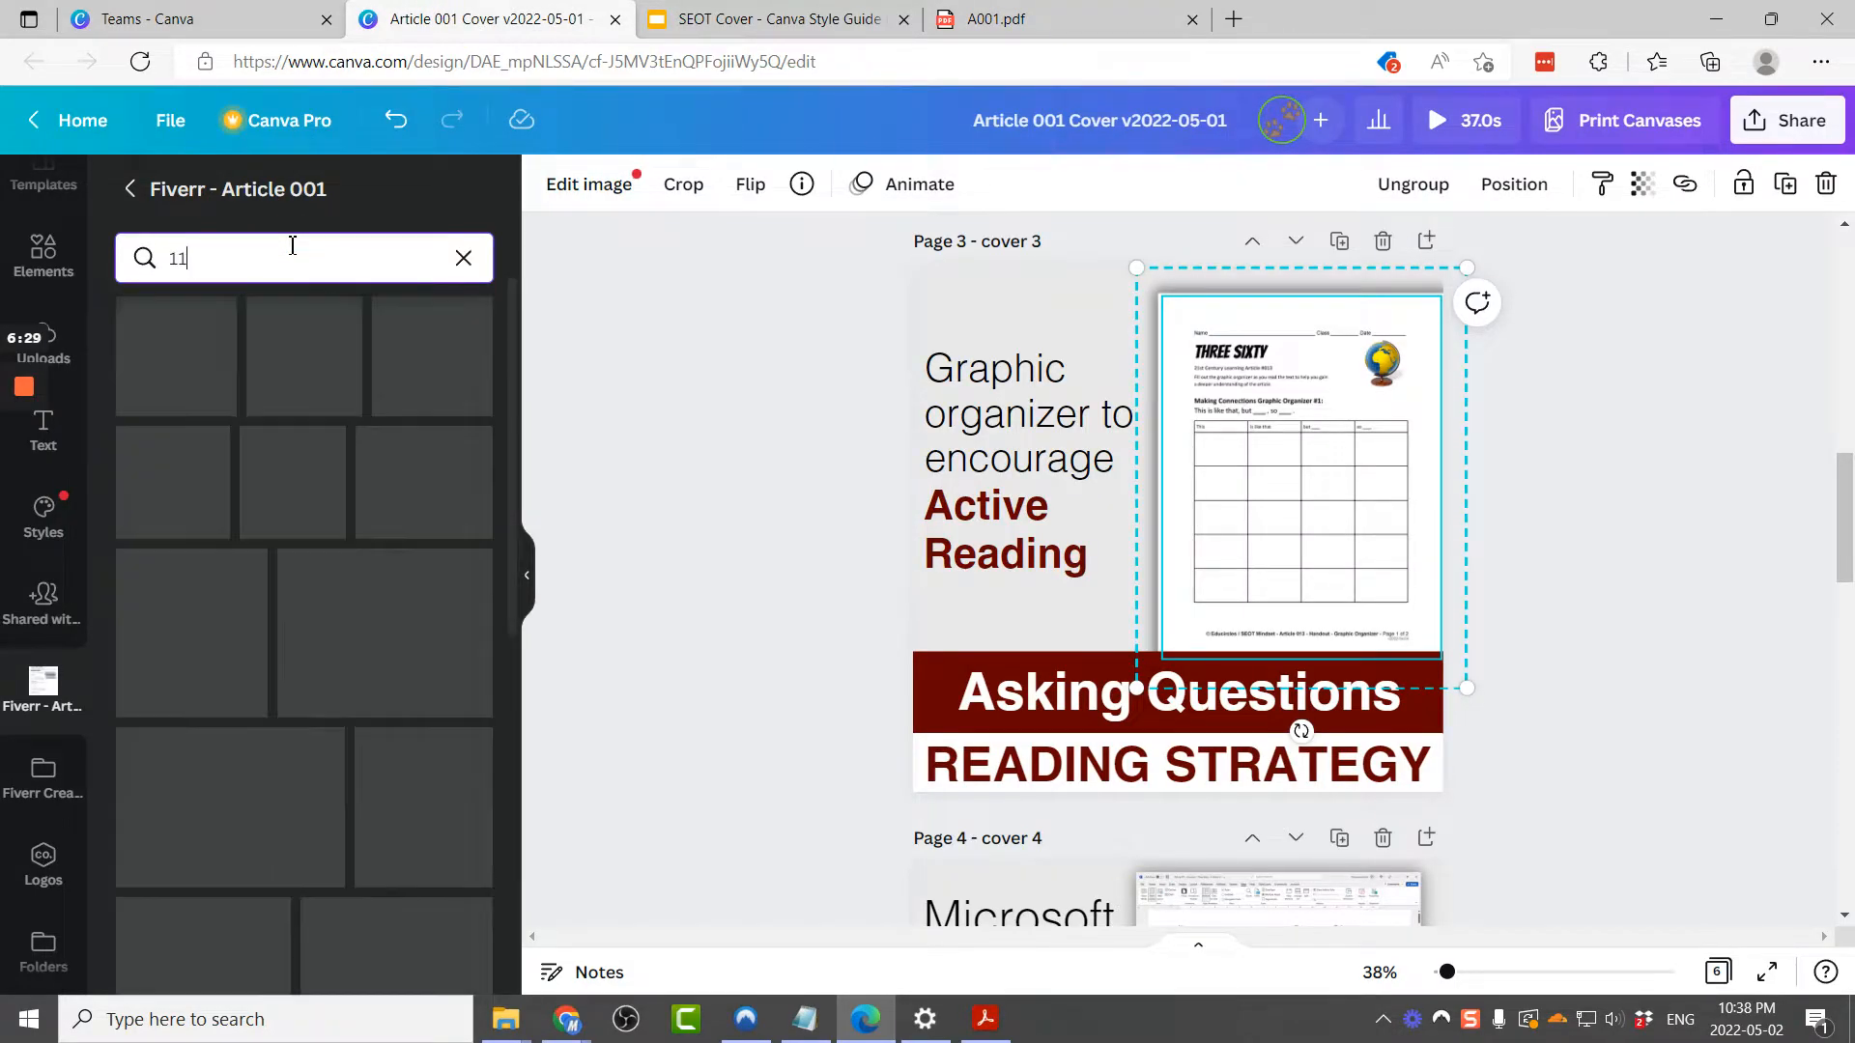
drag(152, 401, 1246, 473)
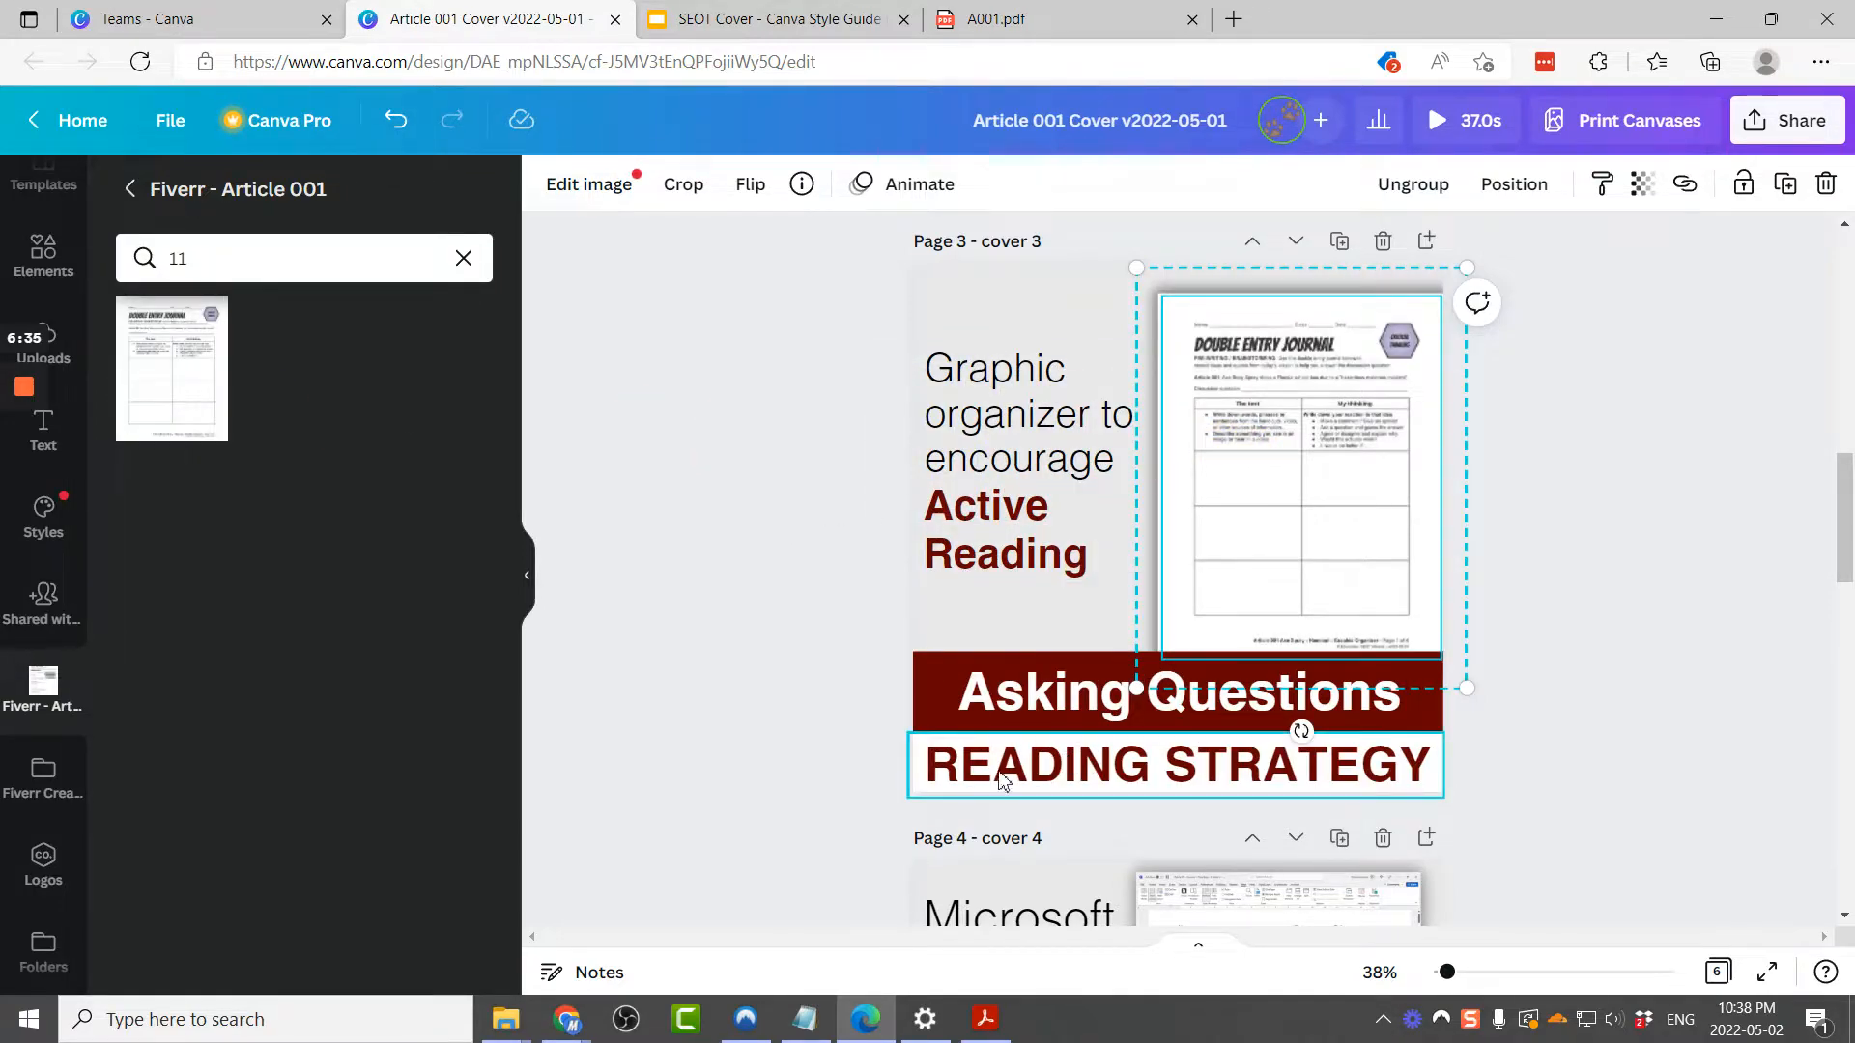
Step: Search the folder for the word image and place it into the Microsoft Word preview on page 4
scroll(833, 637, down, 2)
scroll(830, 656, down, 3)
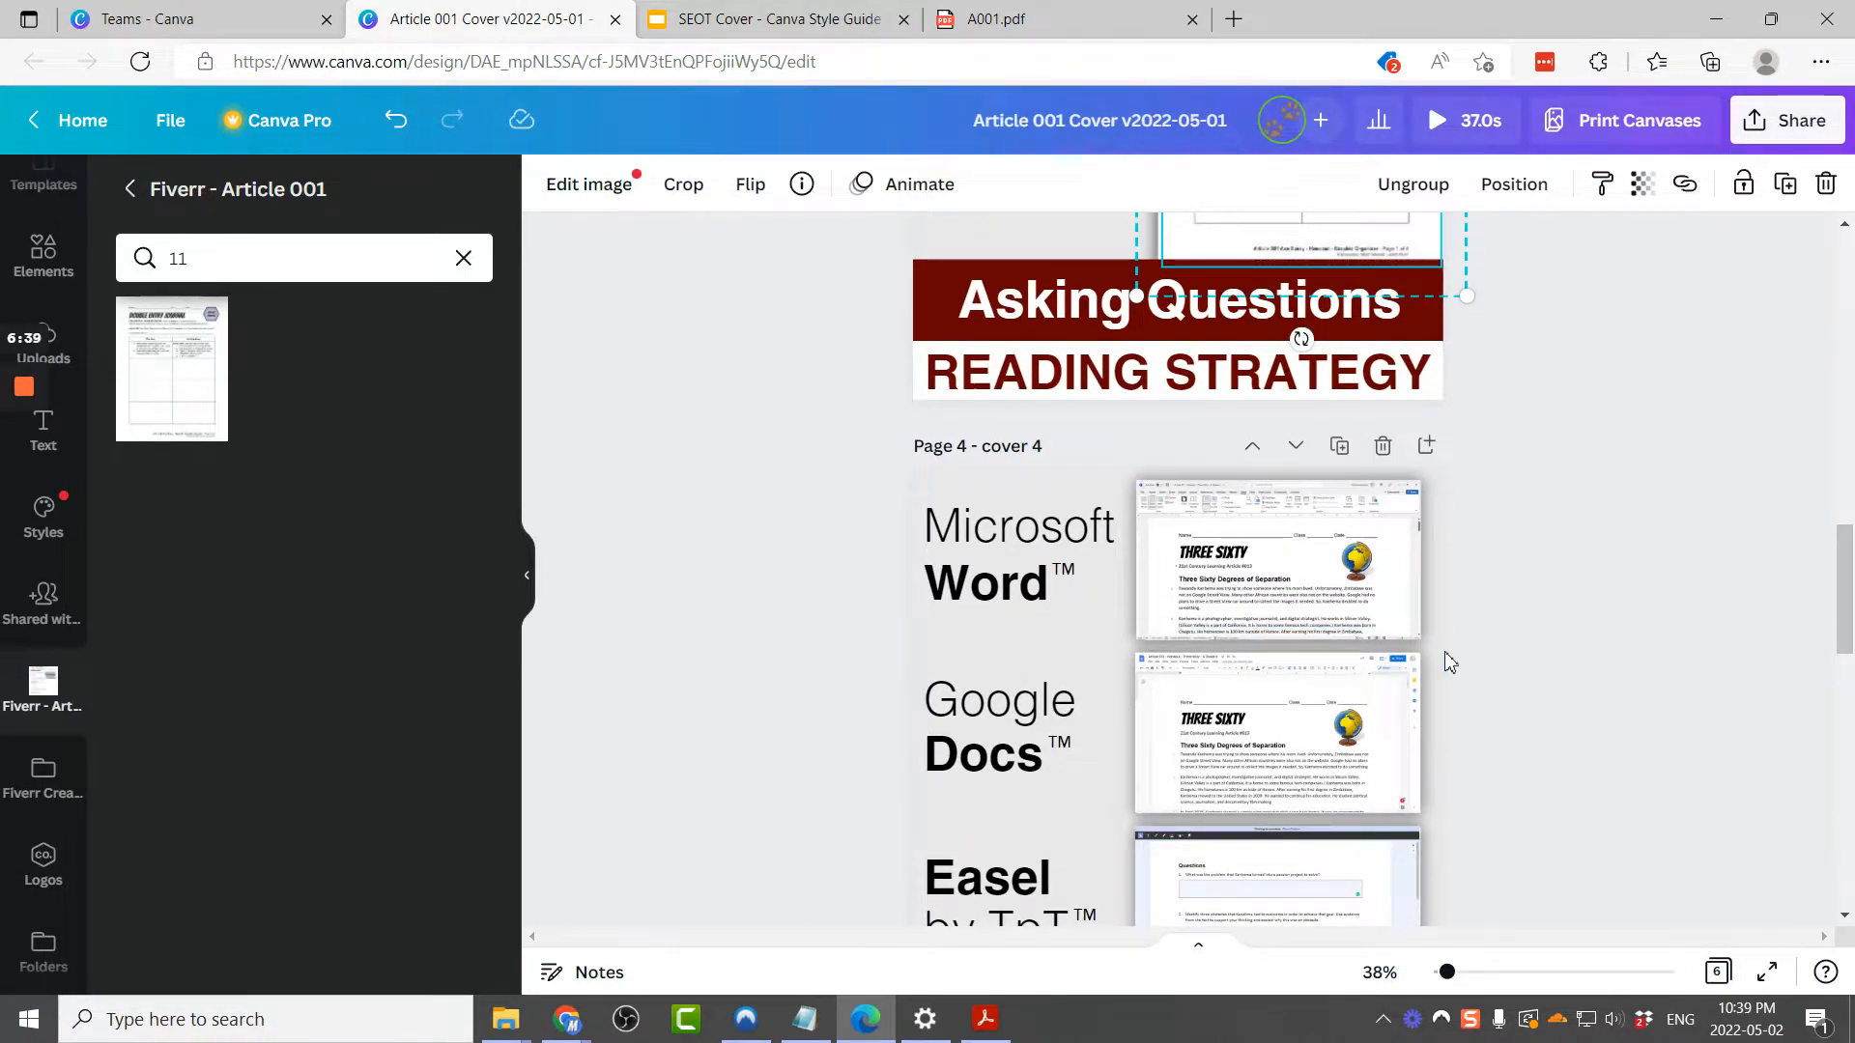
scroll(1449, 652, down, 2)
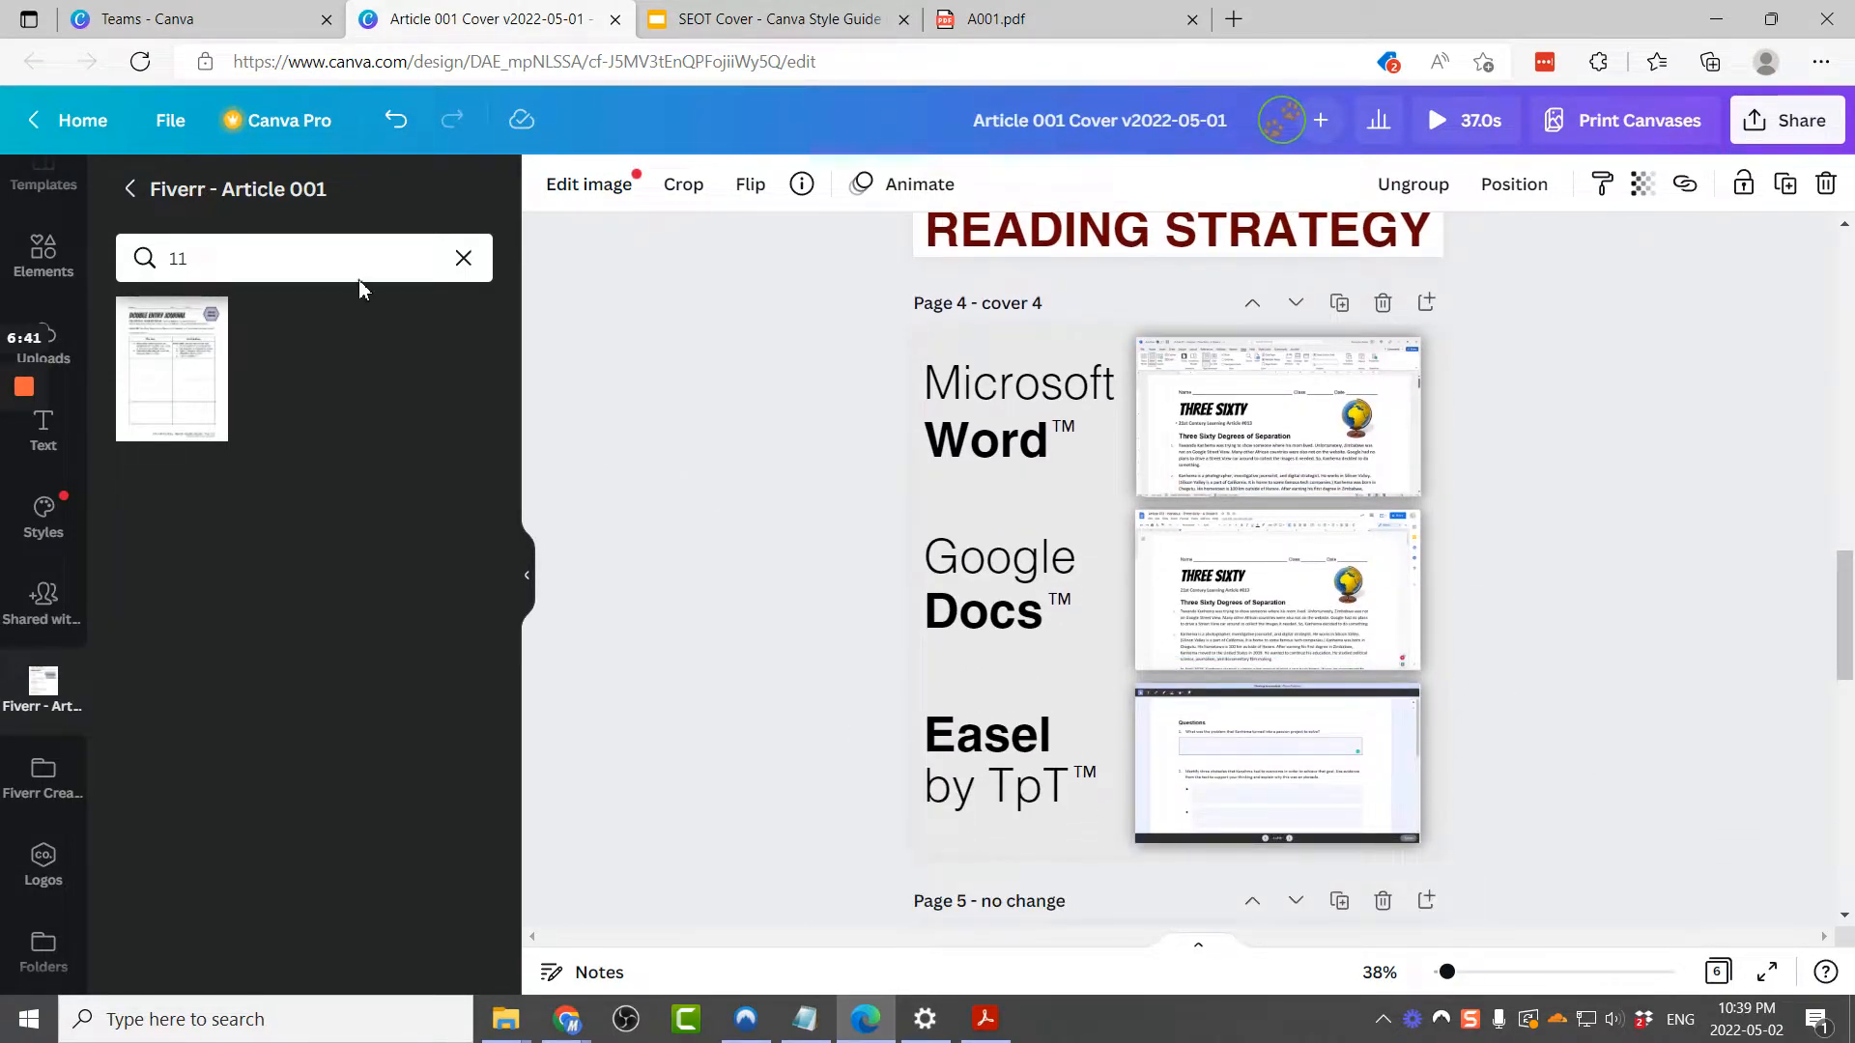
click(363, 245)
double_click(351, 248)
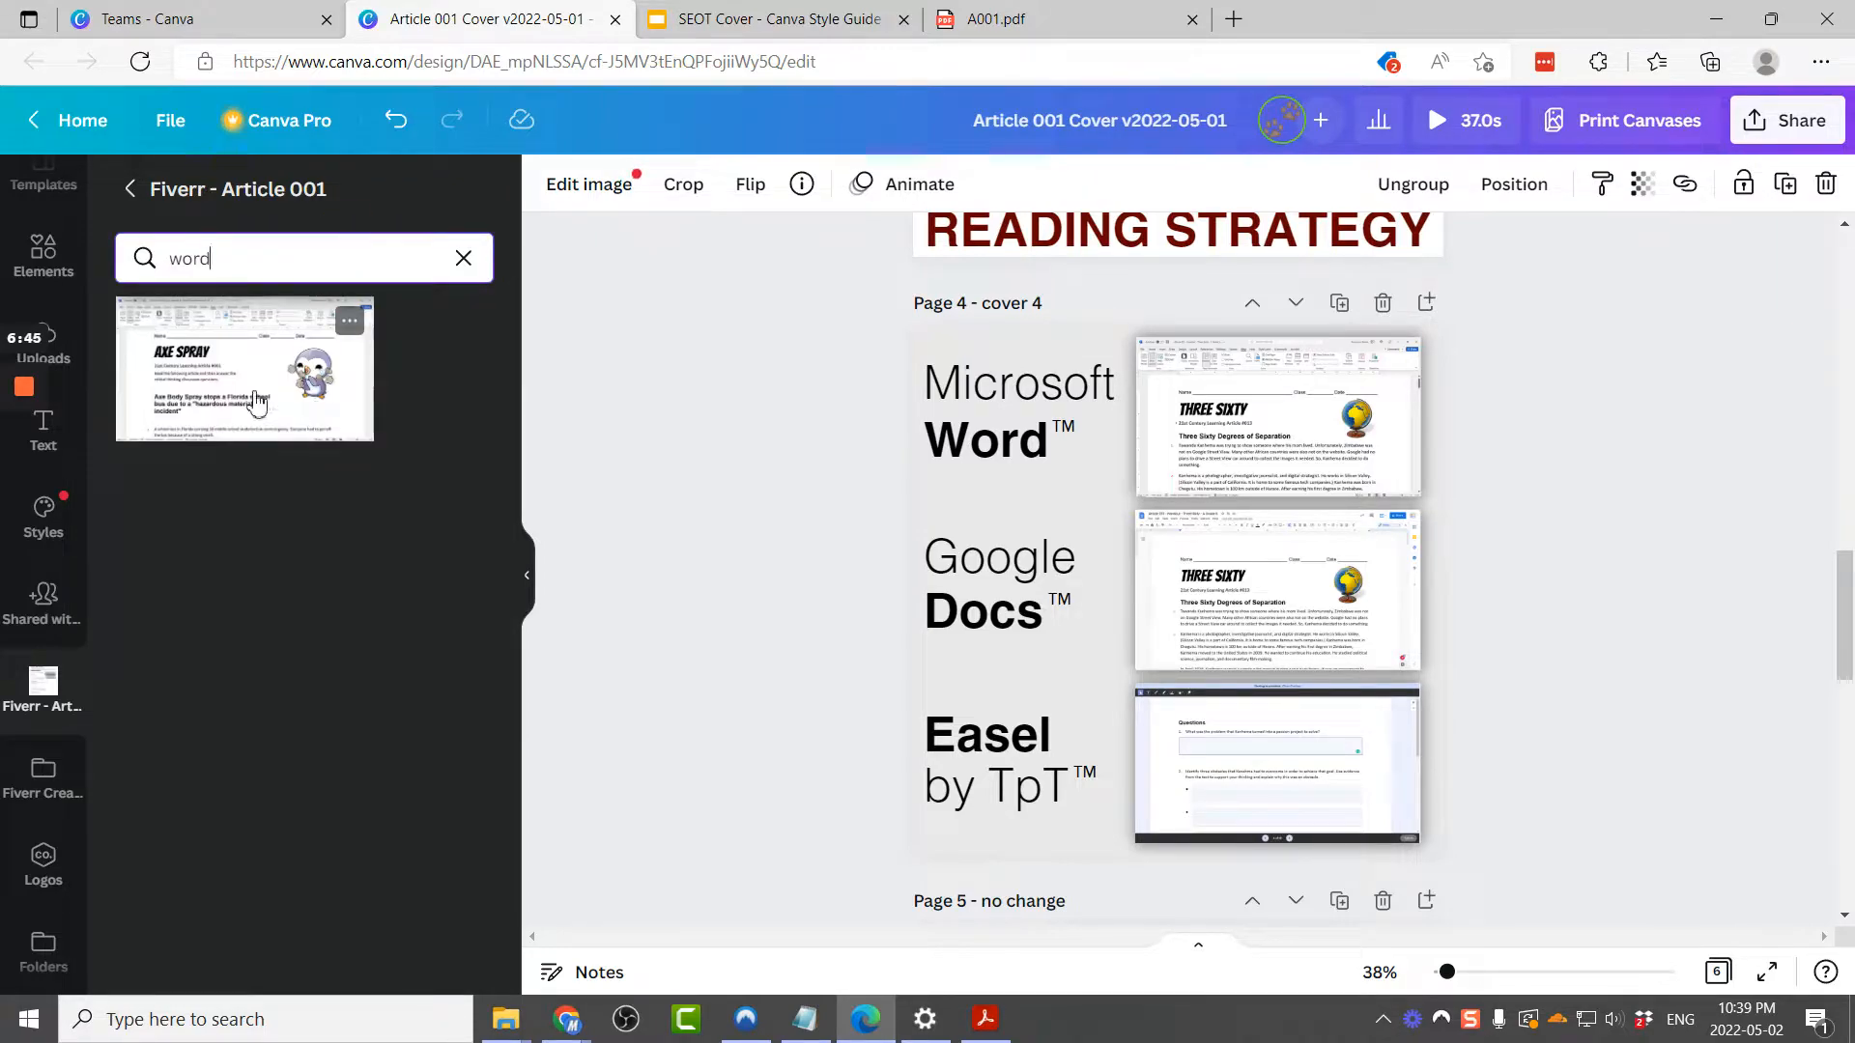
mouse_move(239, 366)
mouse_down()
mouse_move(364, 385)
mouse_move(1242, 402)
mouse_move(1227, 408)
mouse_up()
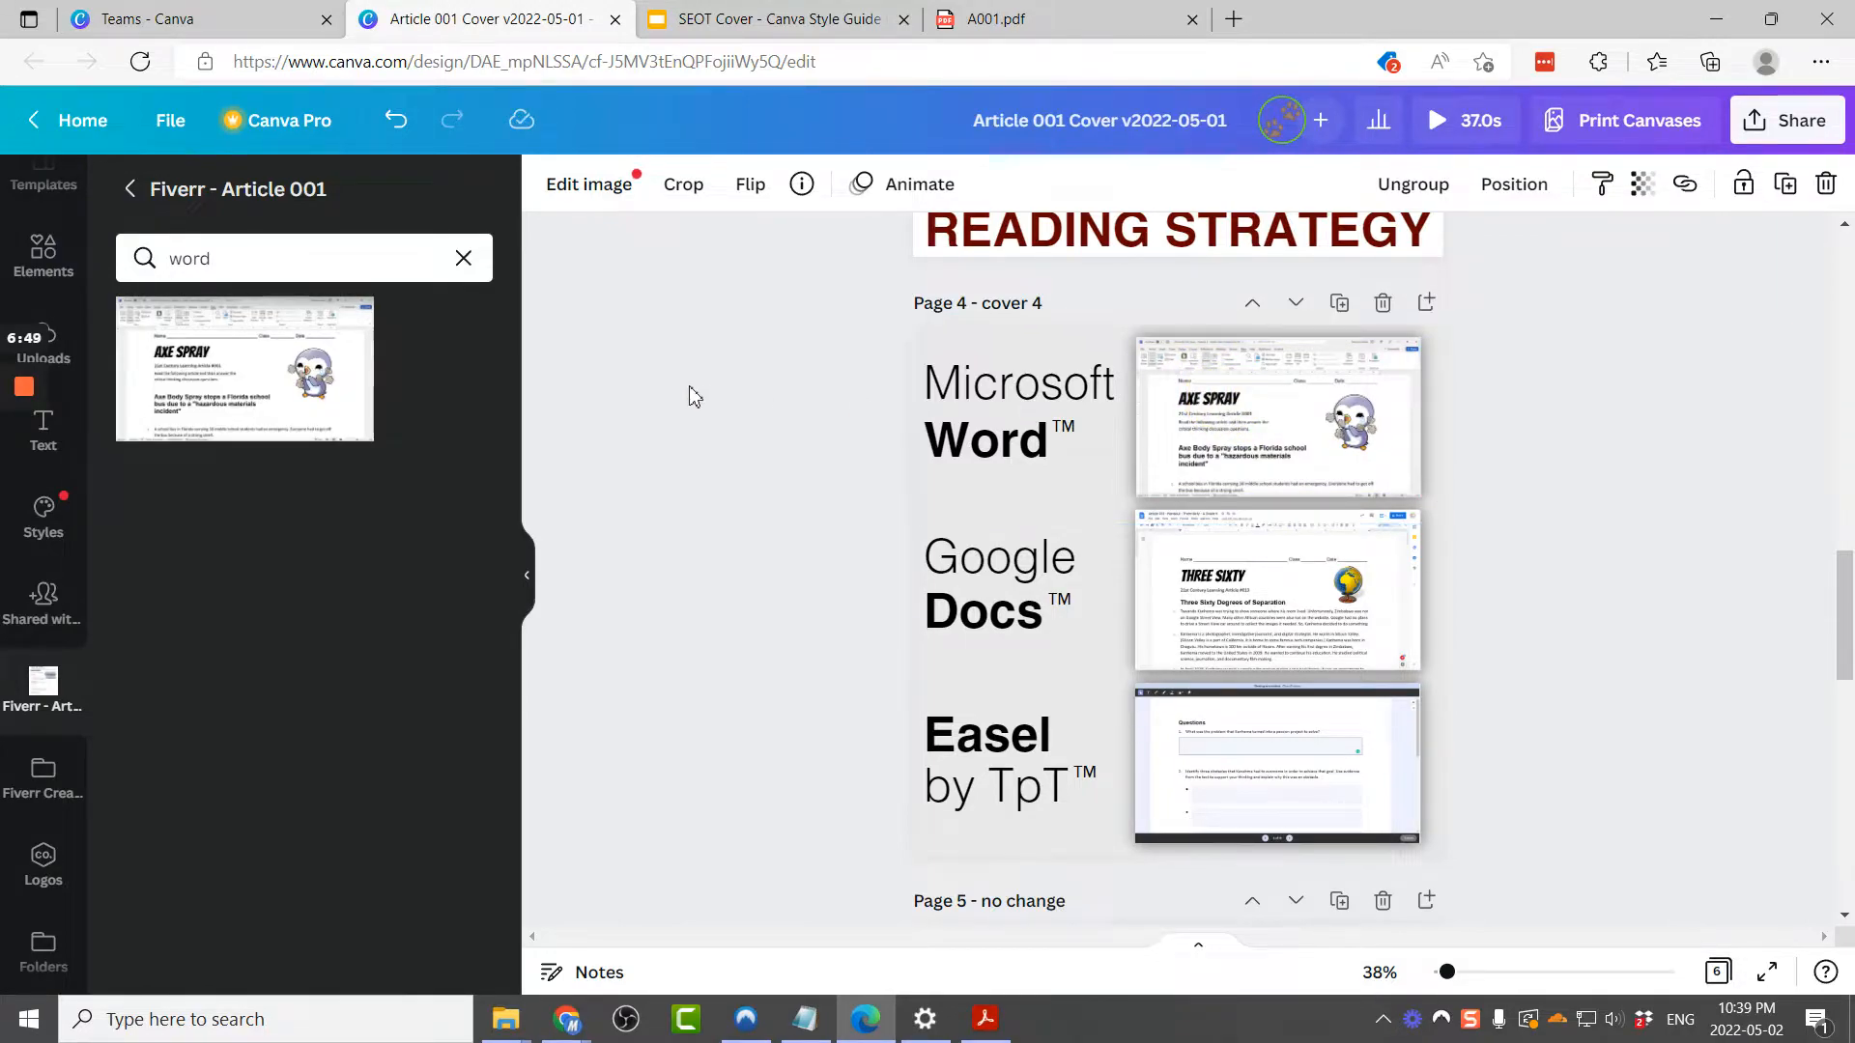
Step: Search the folder for the docs image and place it into the Google Docs preview on page 4
double_click(364, 274)
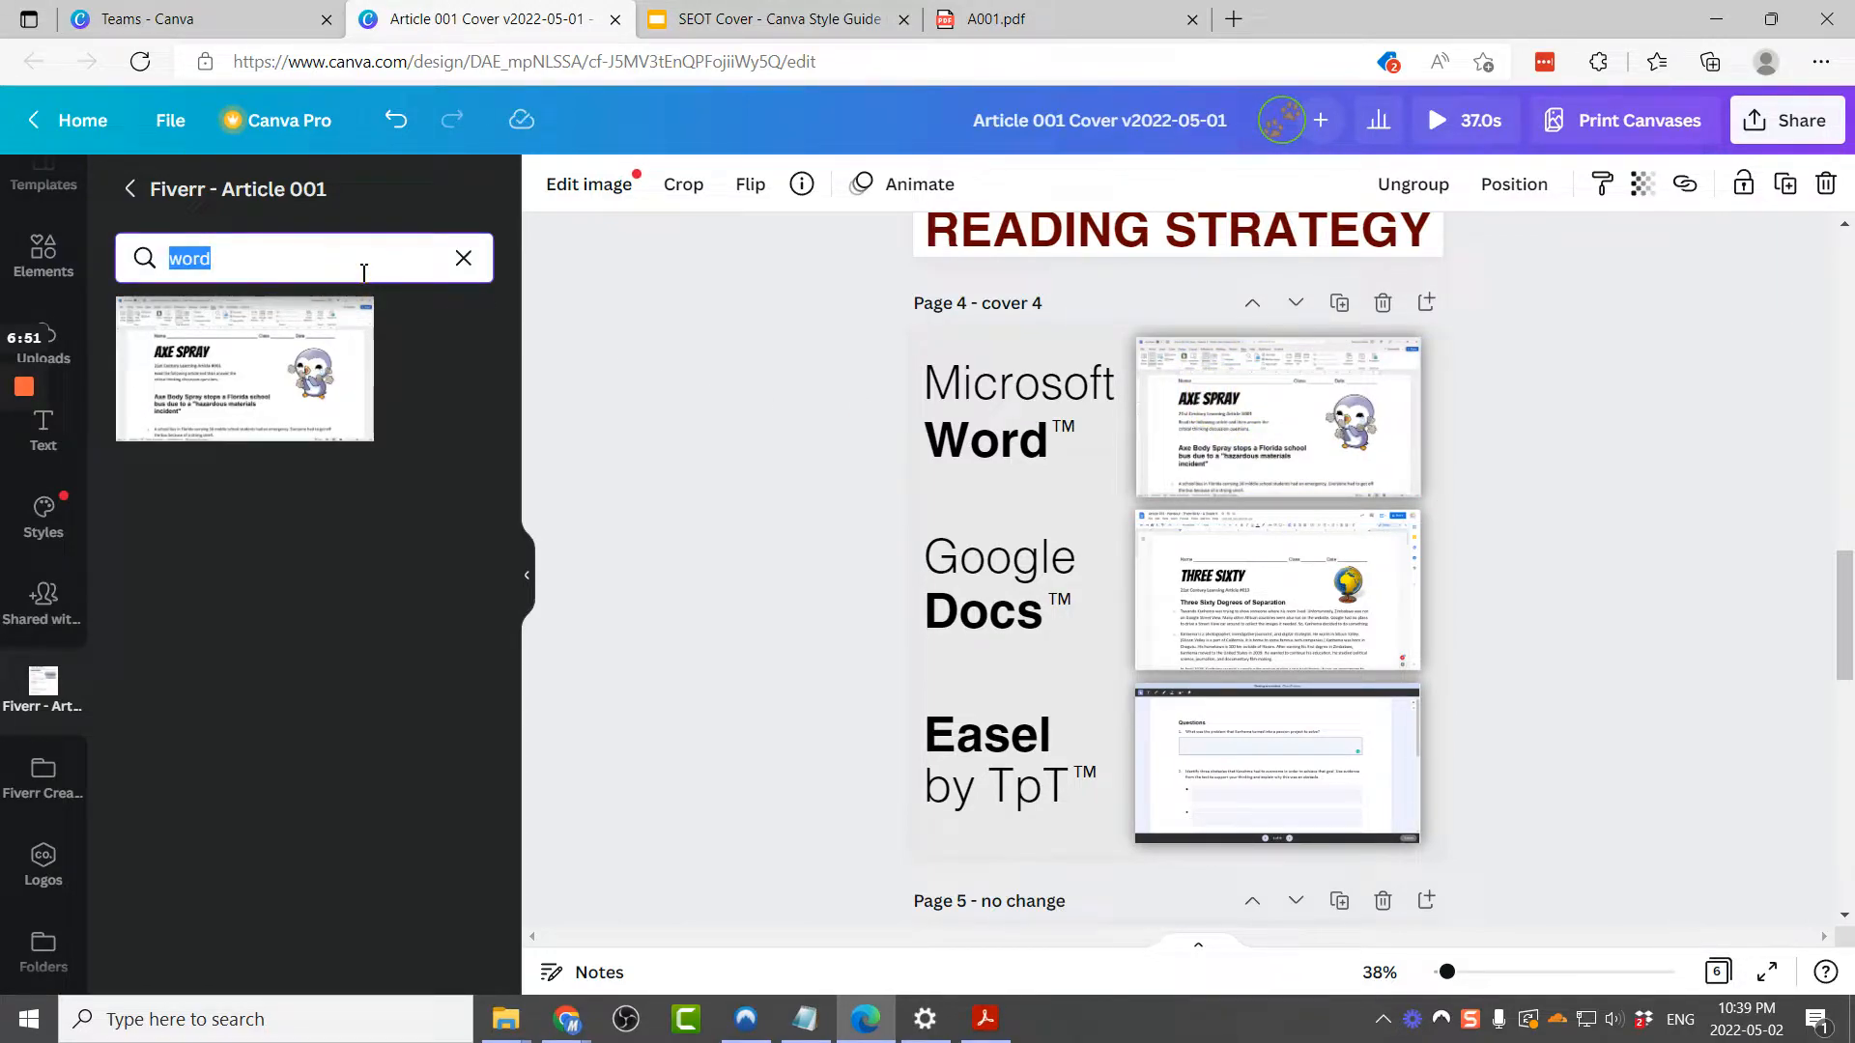
text(docs)
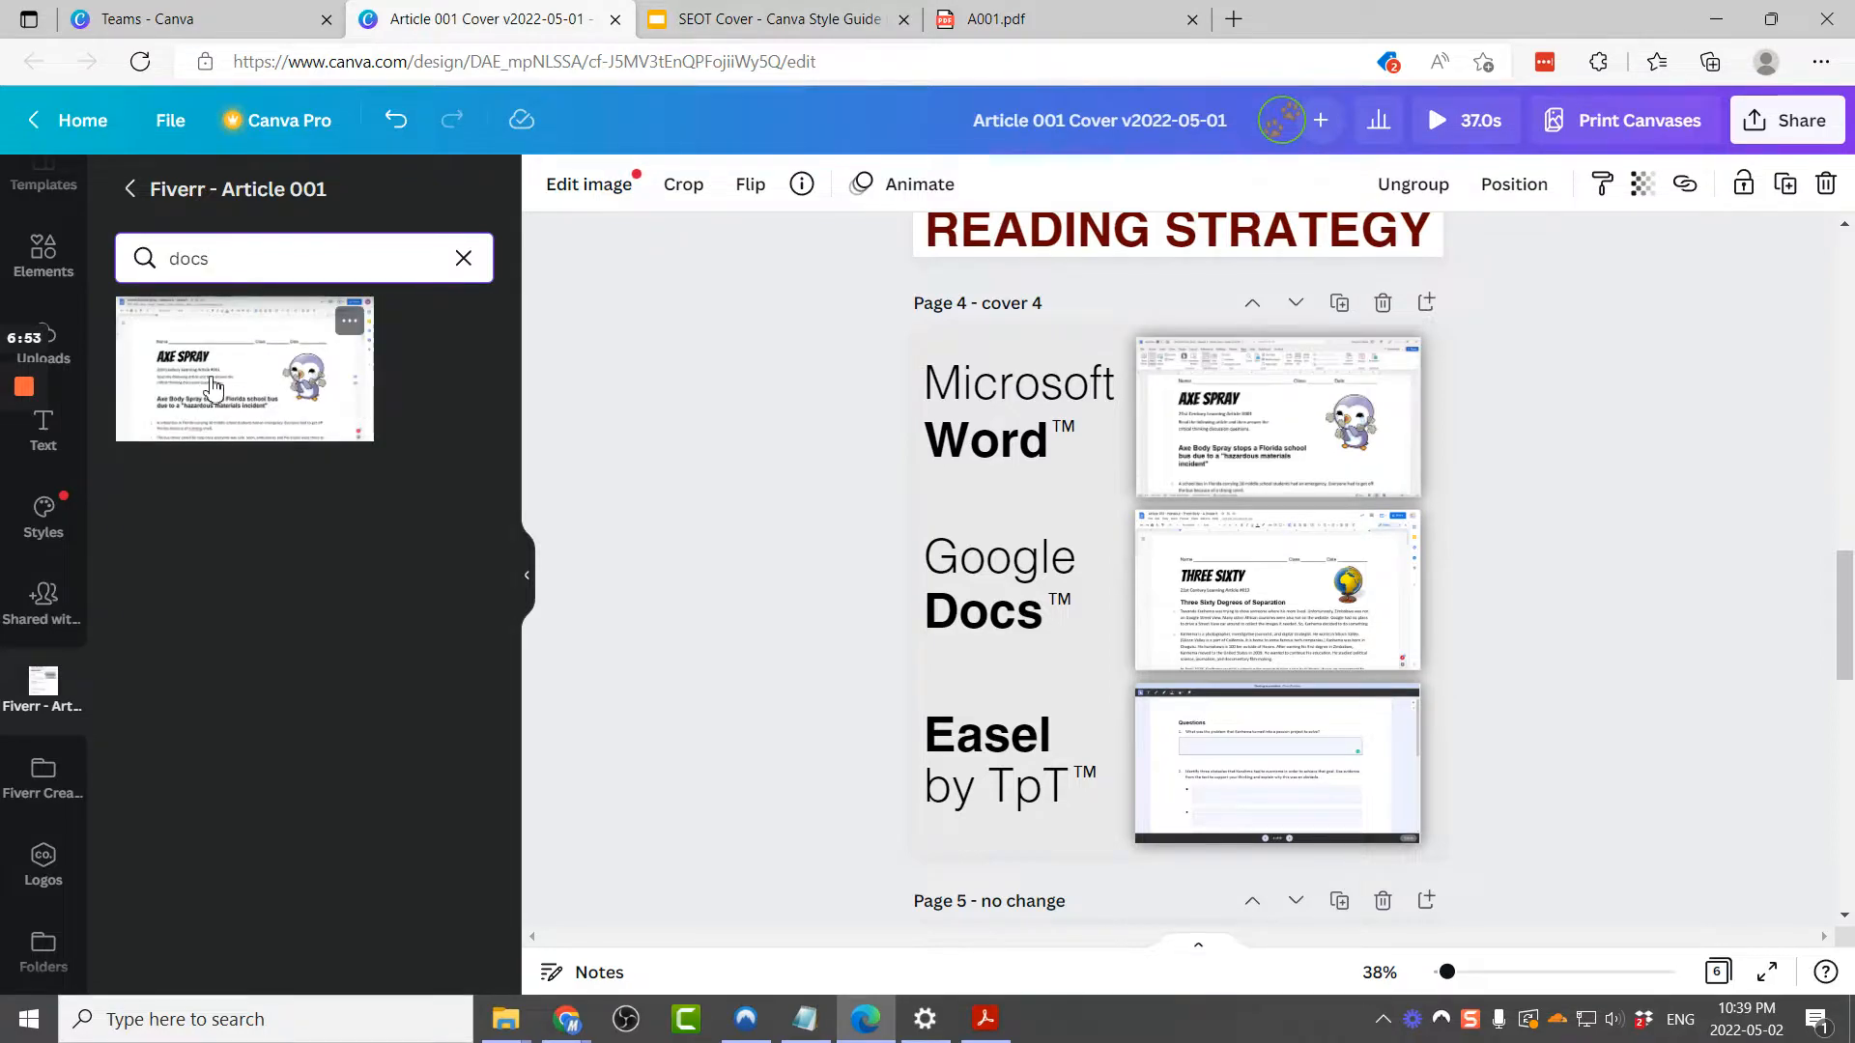
mouse_move(213, 388)
mouse_down()
mouse_move(807, 549)
mouse_move(1221, 618)
mouse_move(1240, 596)
mouse_up()
Step: Search the folder for the easel image, place it into the Easel by TpT preview, and adjust its position
click(405, 251)
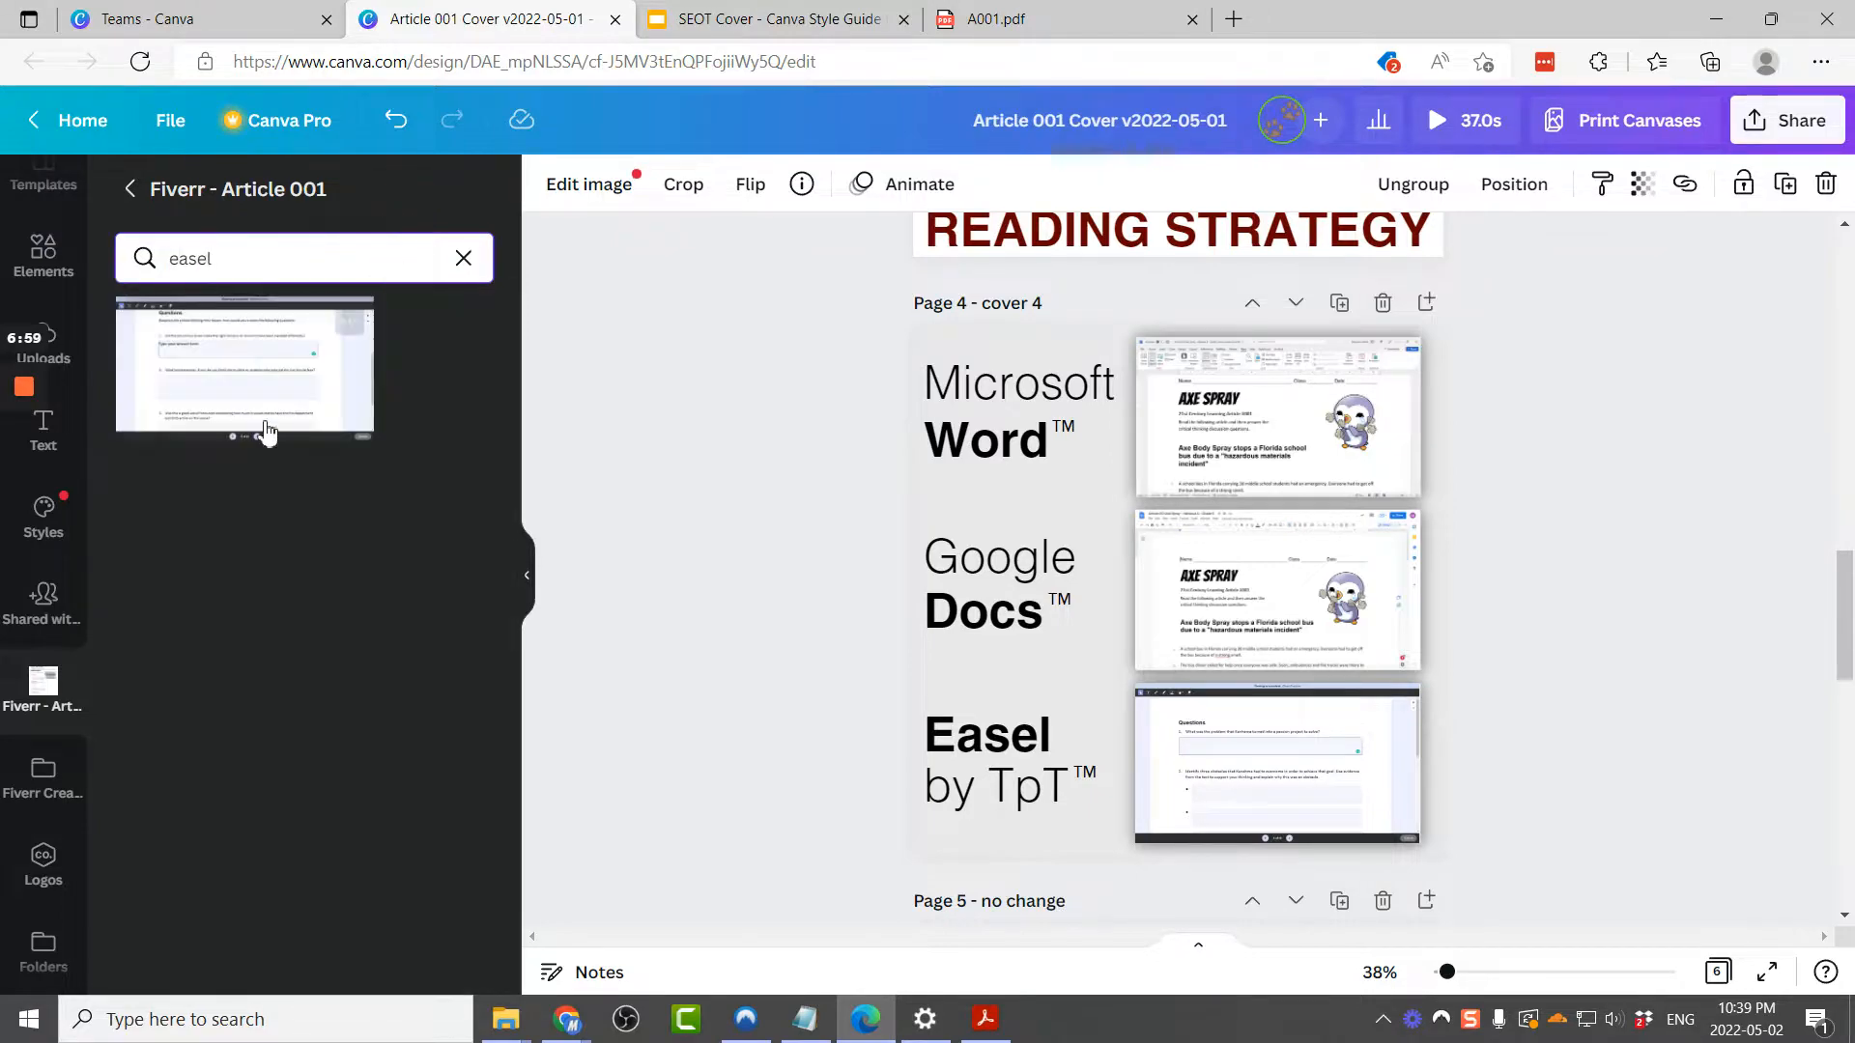
drag(193, 367, 1121, 778)
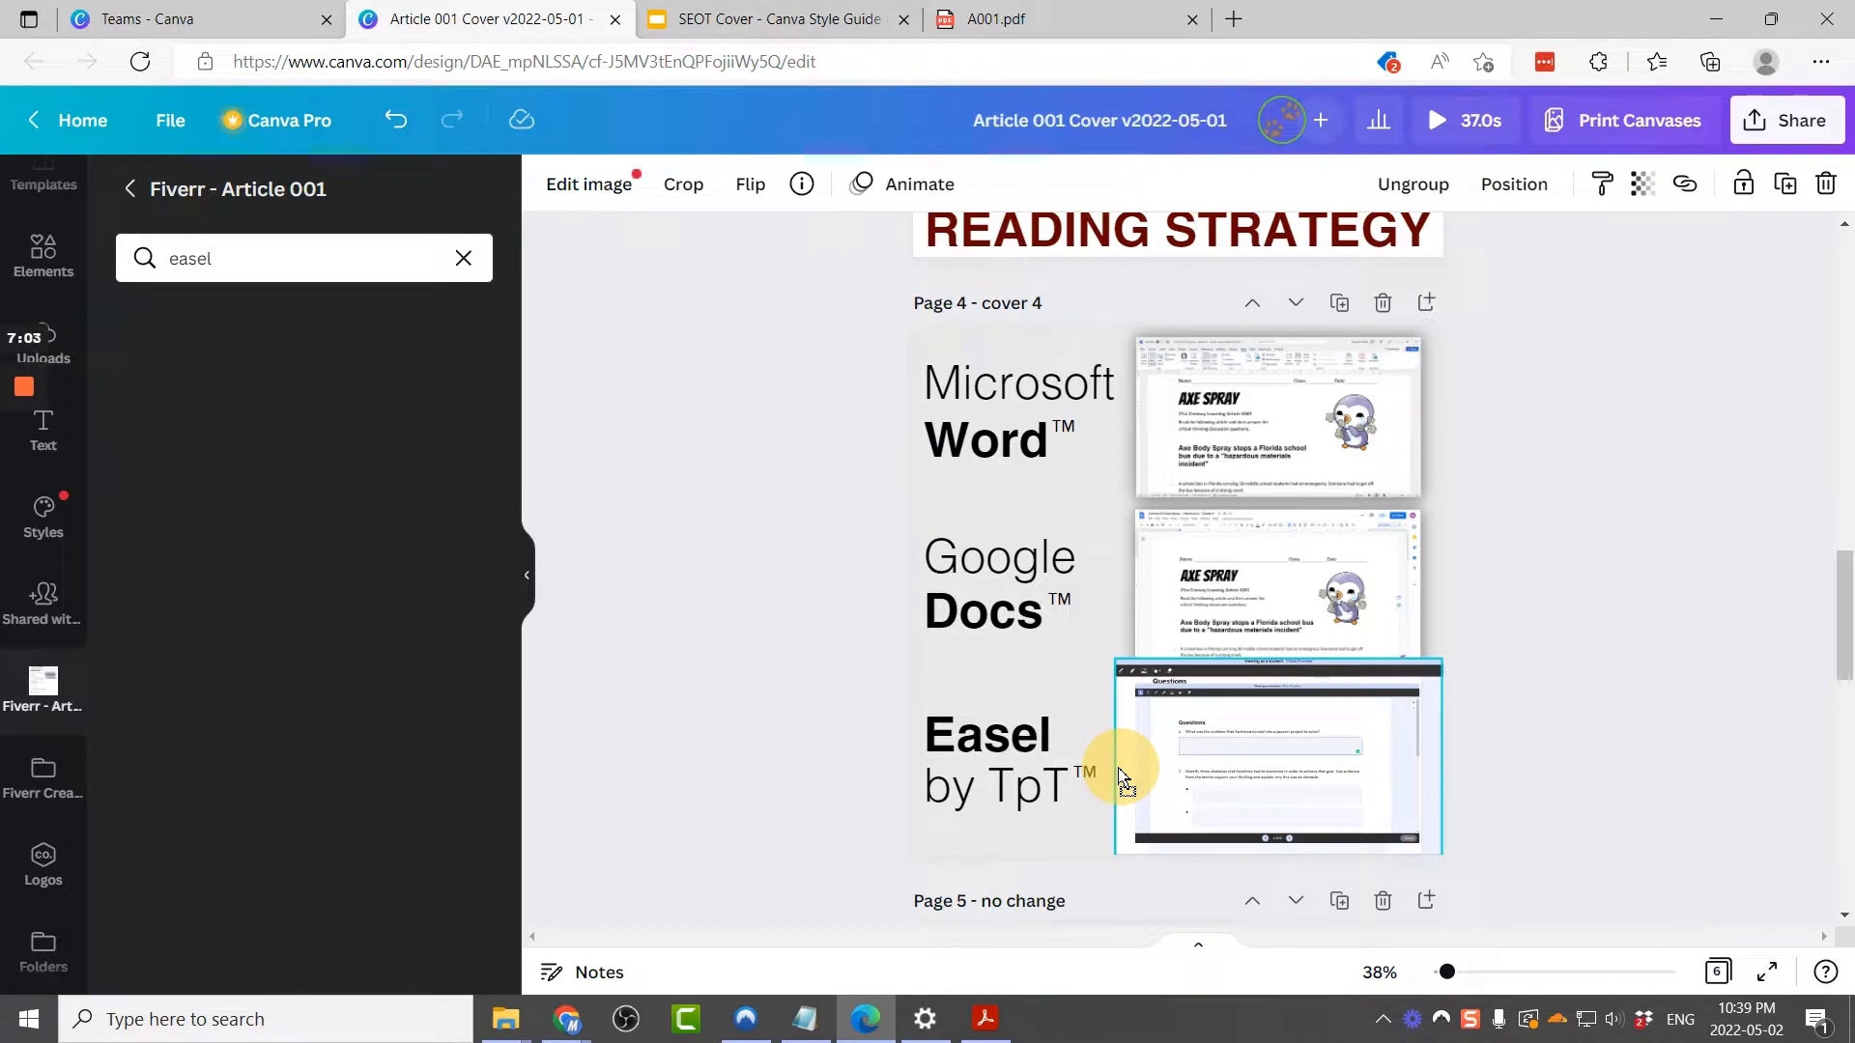
drag(1121, 774, 1165, 785)
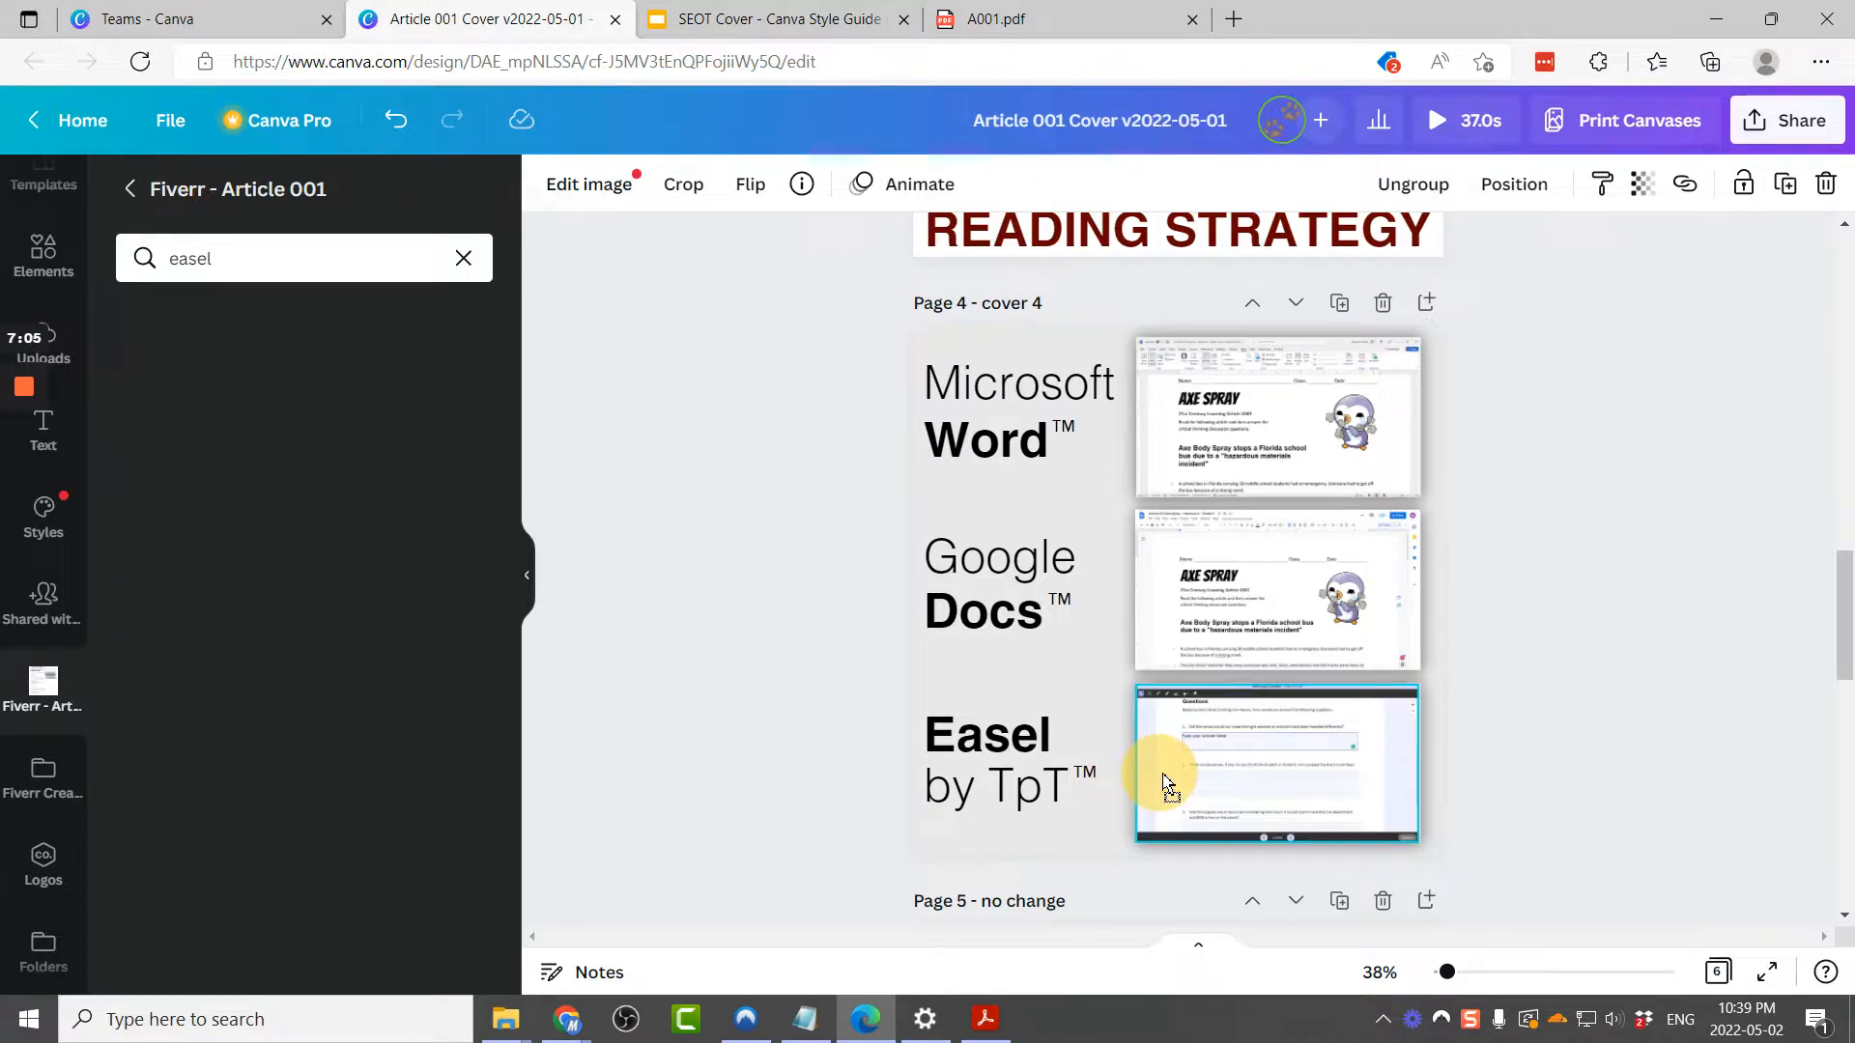
Step: Play the design as a presentation to review all pages, then close it
click(1645, 751)
scroll(1487, 727, down, 10)
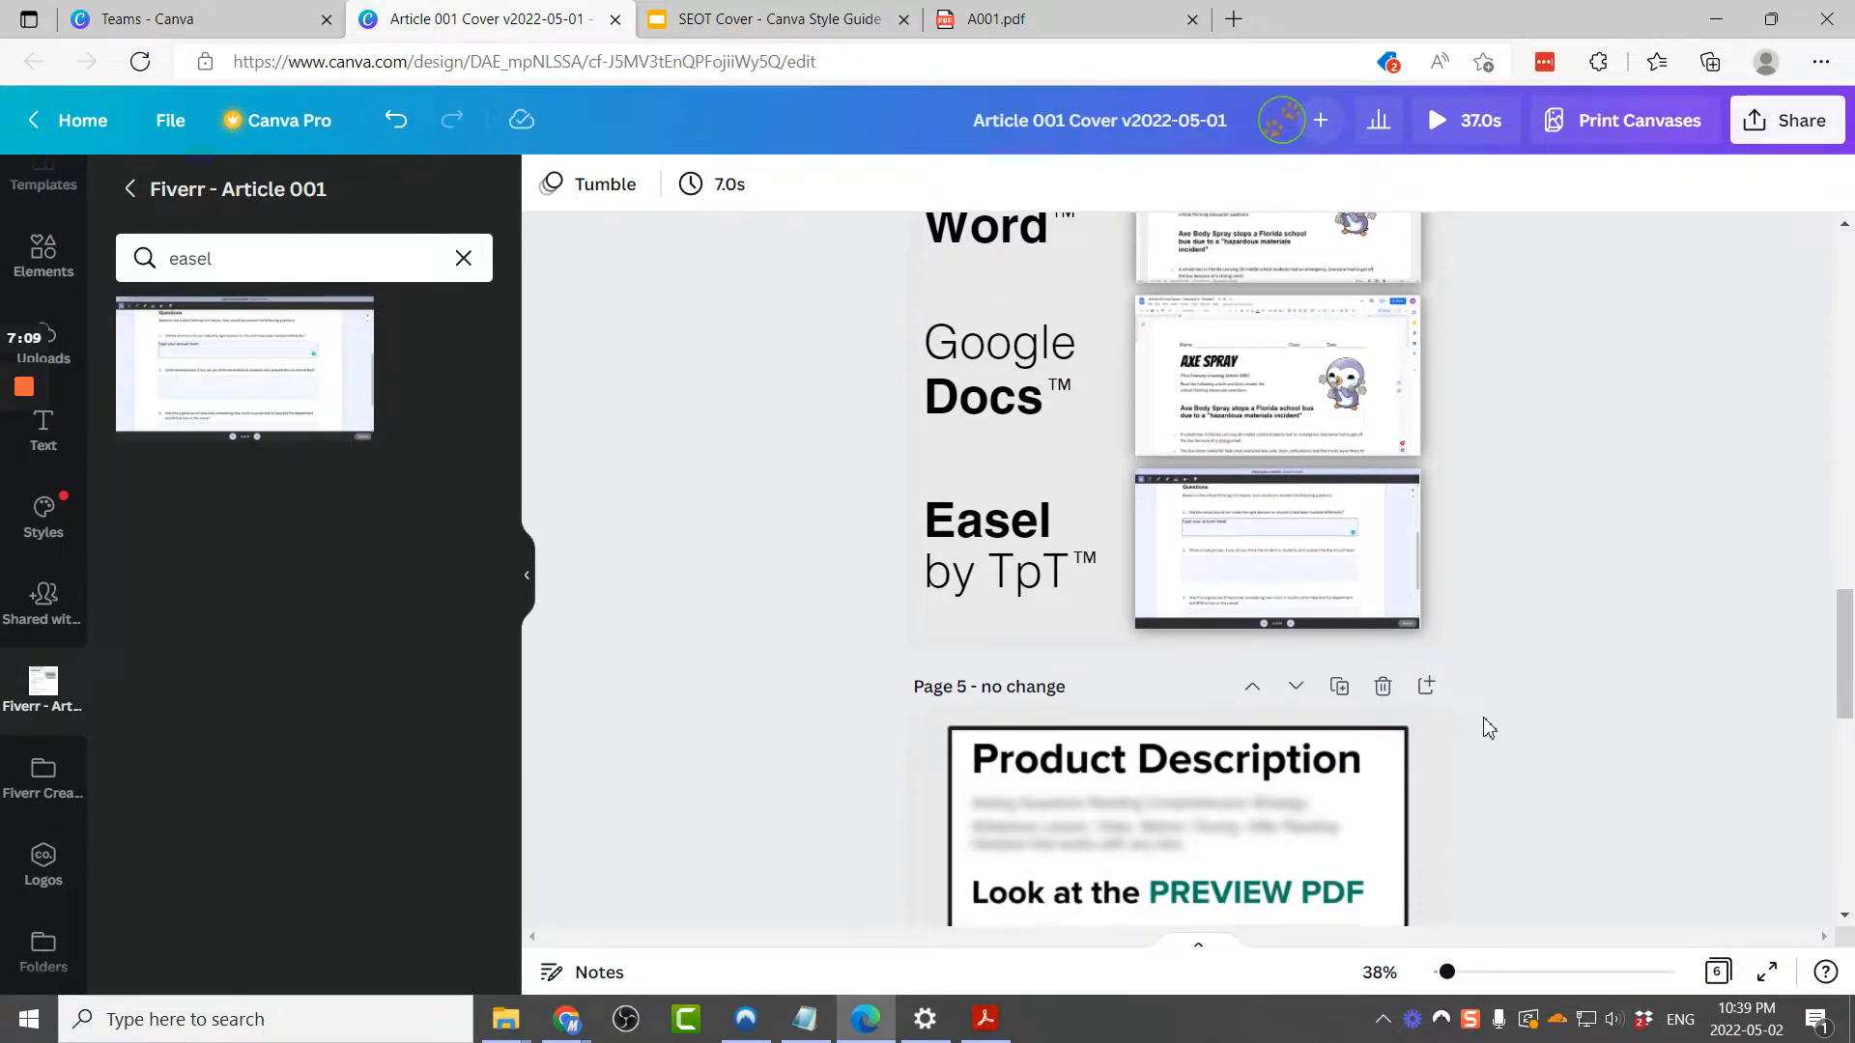
scroll(1488, 727, down, 4)
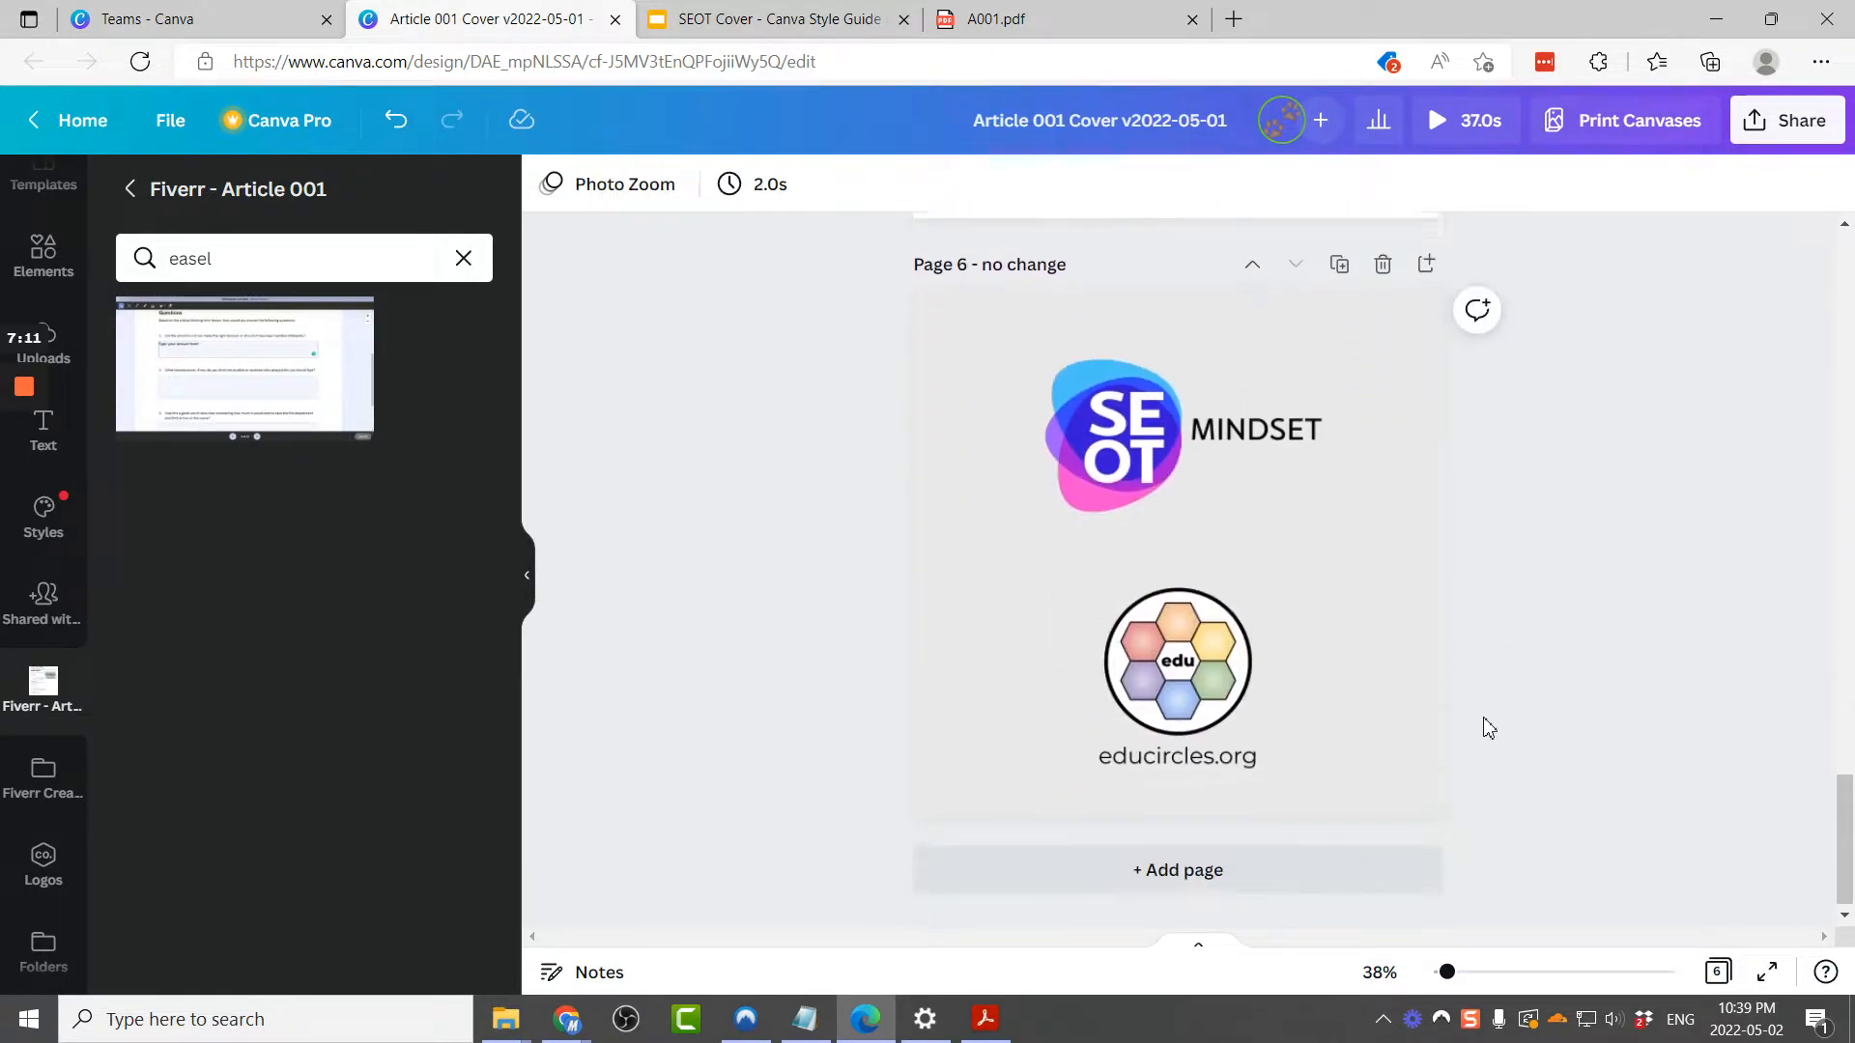
scroll(1487, 728, up, 20)
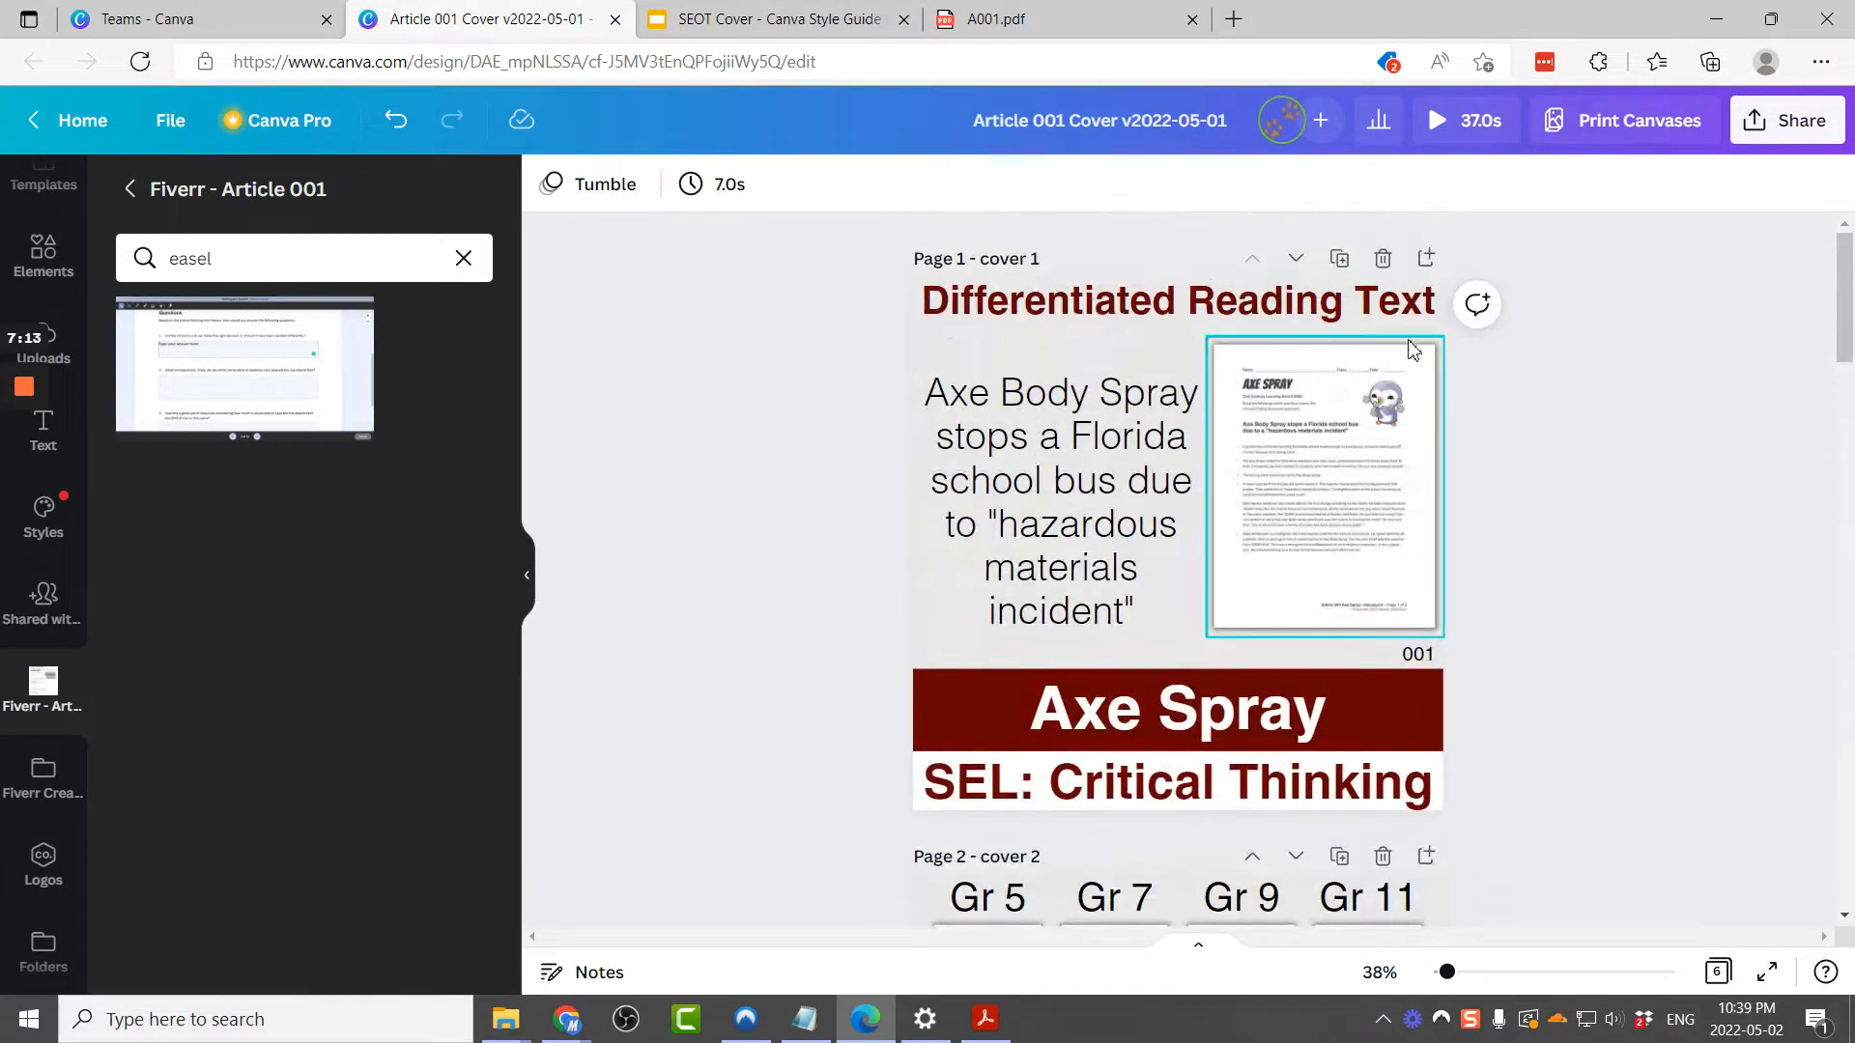
click(1443, 119)
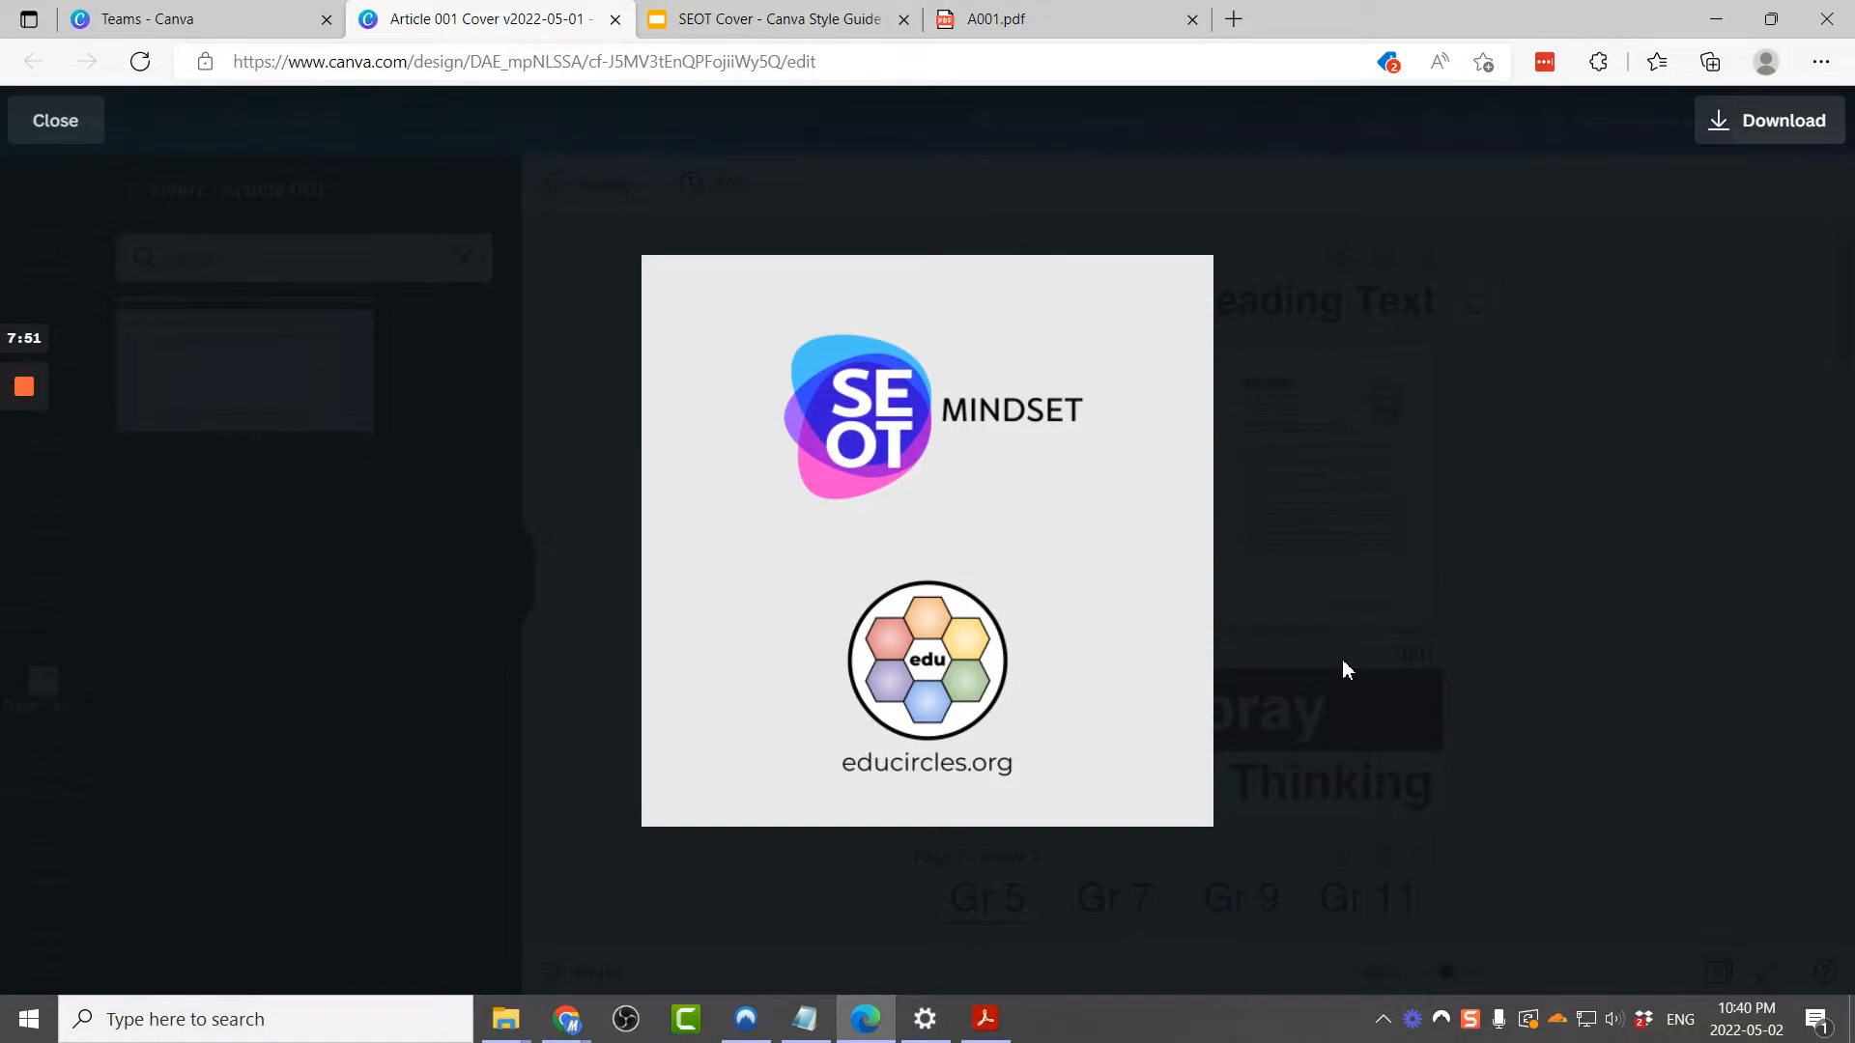
key(Escape)
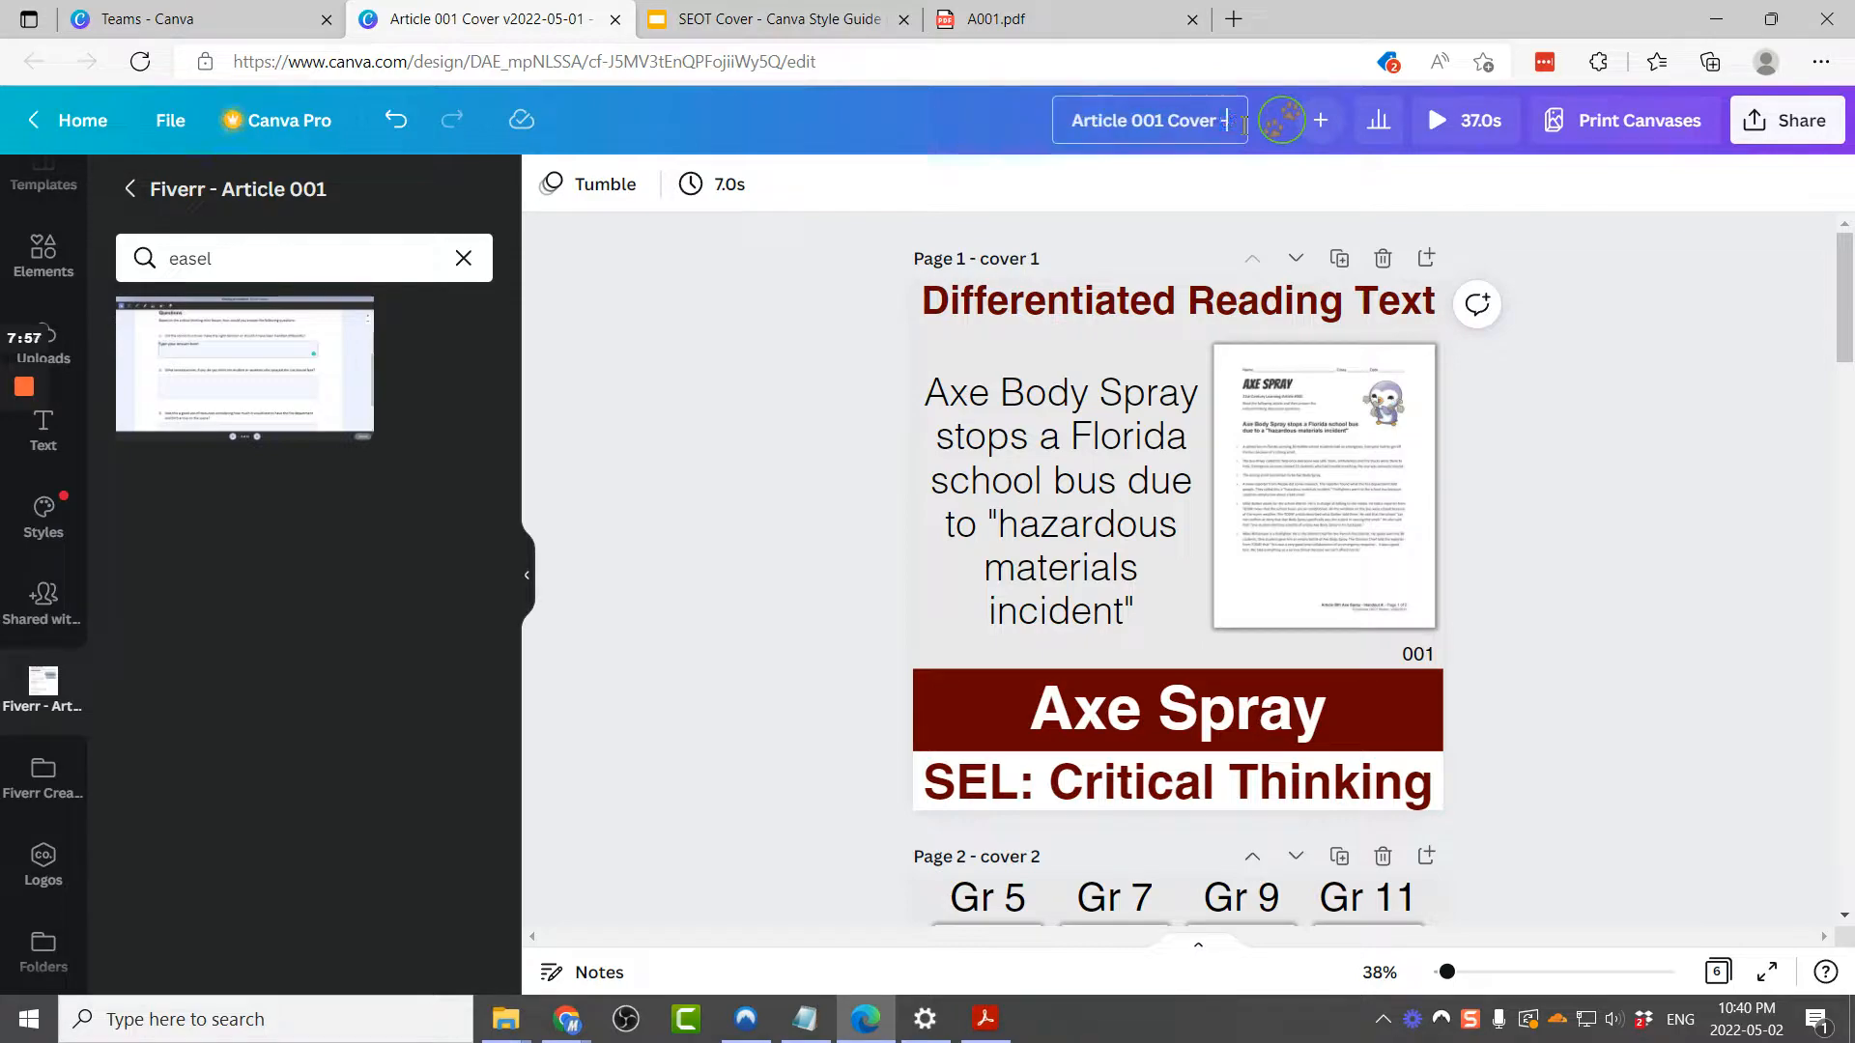
Step: Finish renaming the design as Article 001 Cover - done
click(790, 387)
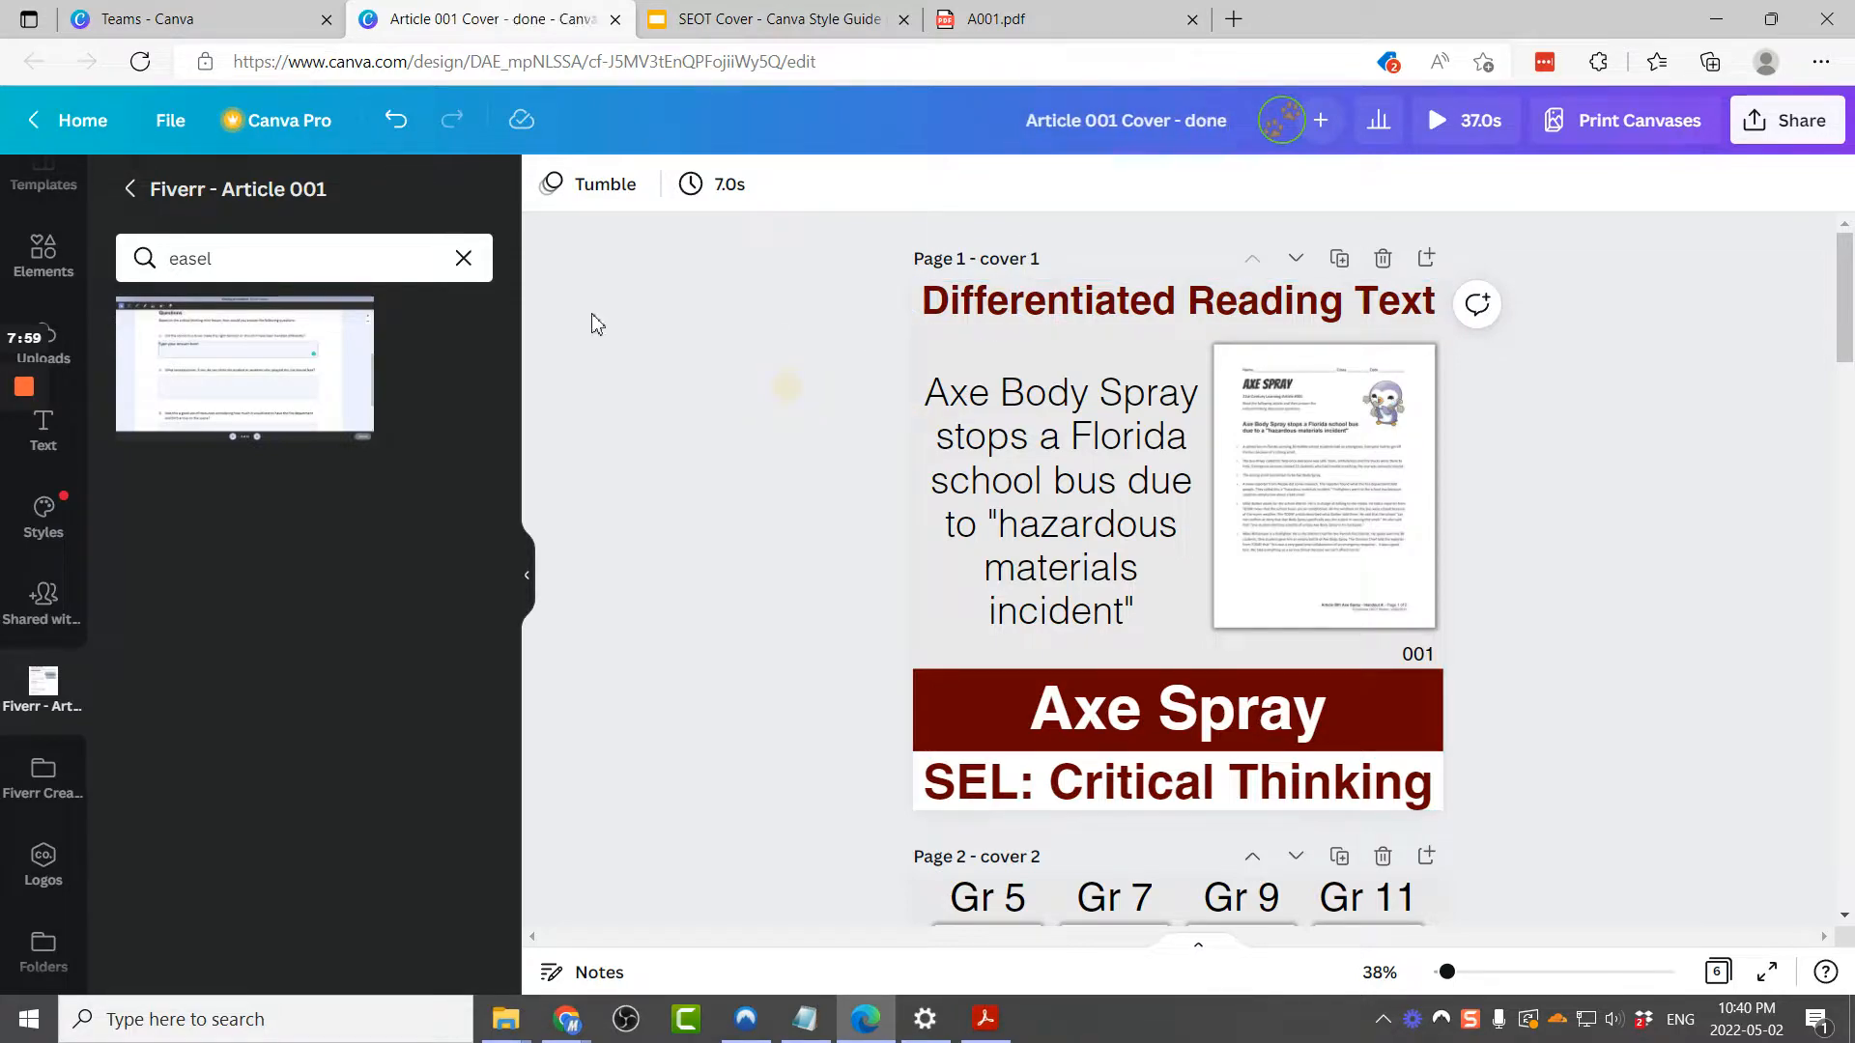
Step: Return to the home page and create a design from the team's Article 000 Preview v2022-05-02 template
click(82, 120)
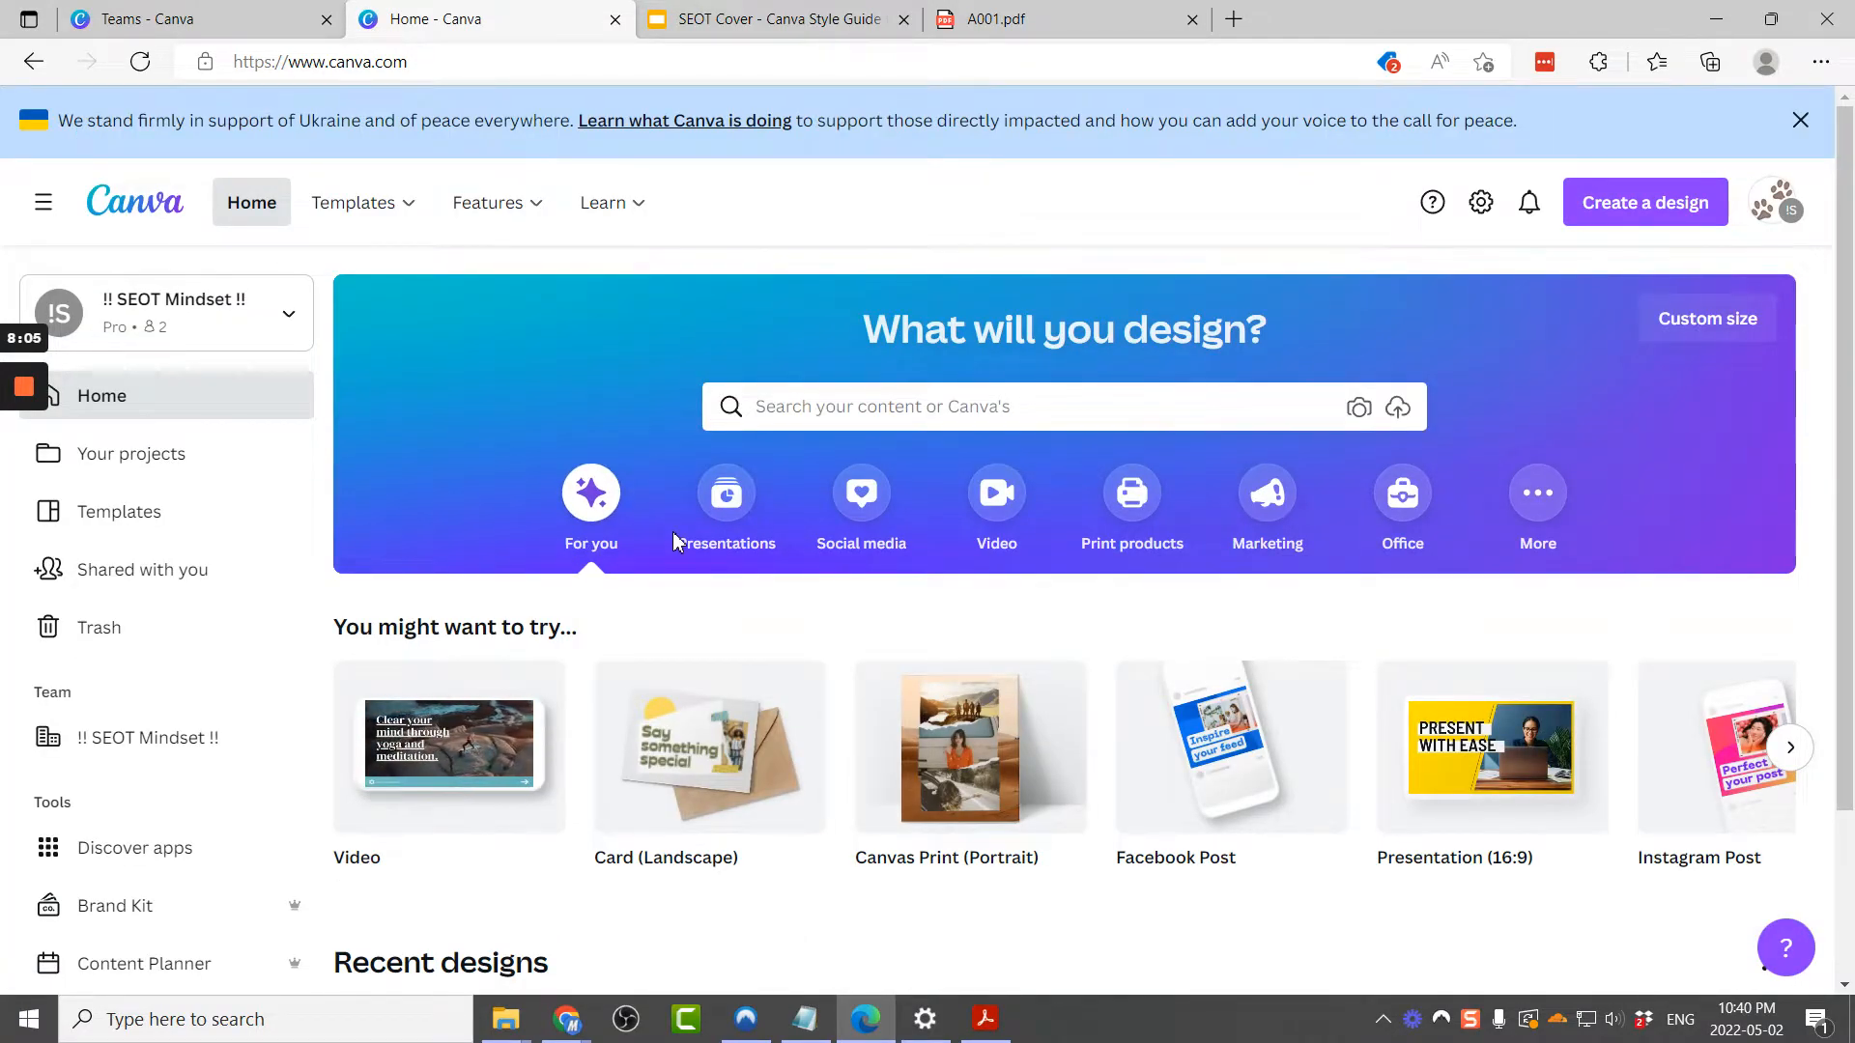
scroll(674, 539, down, 5)
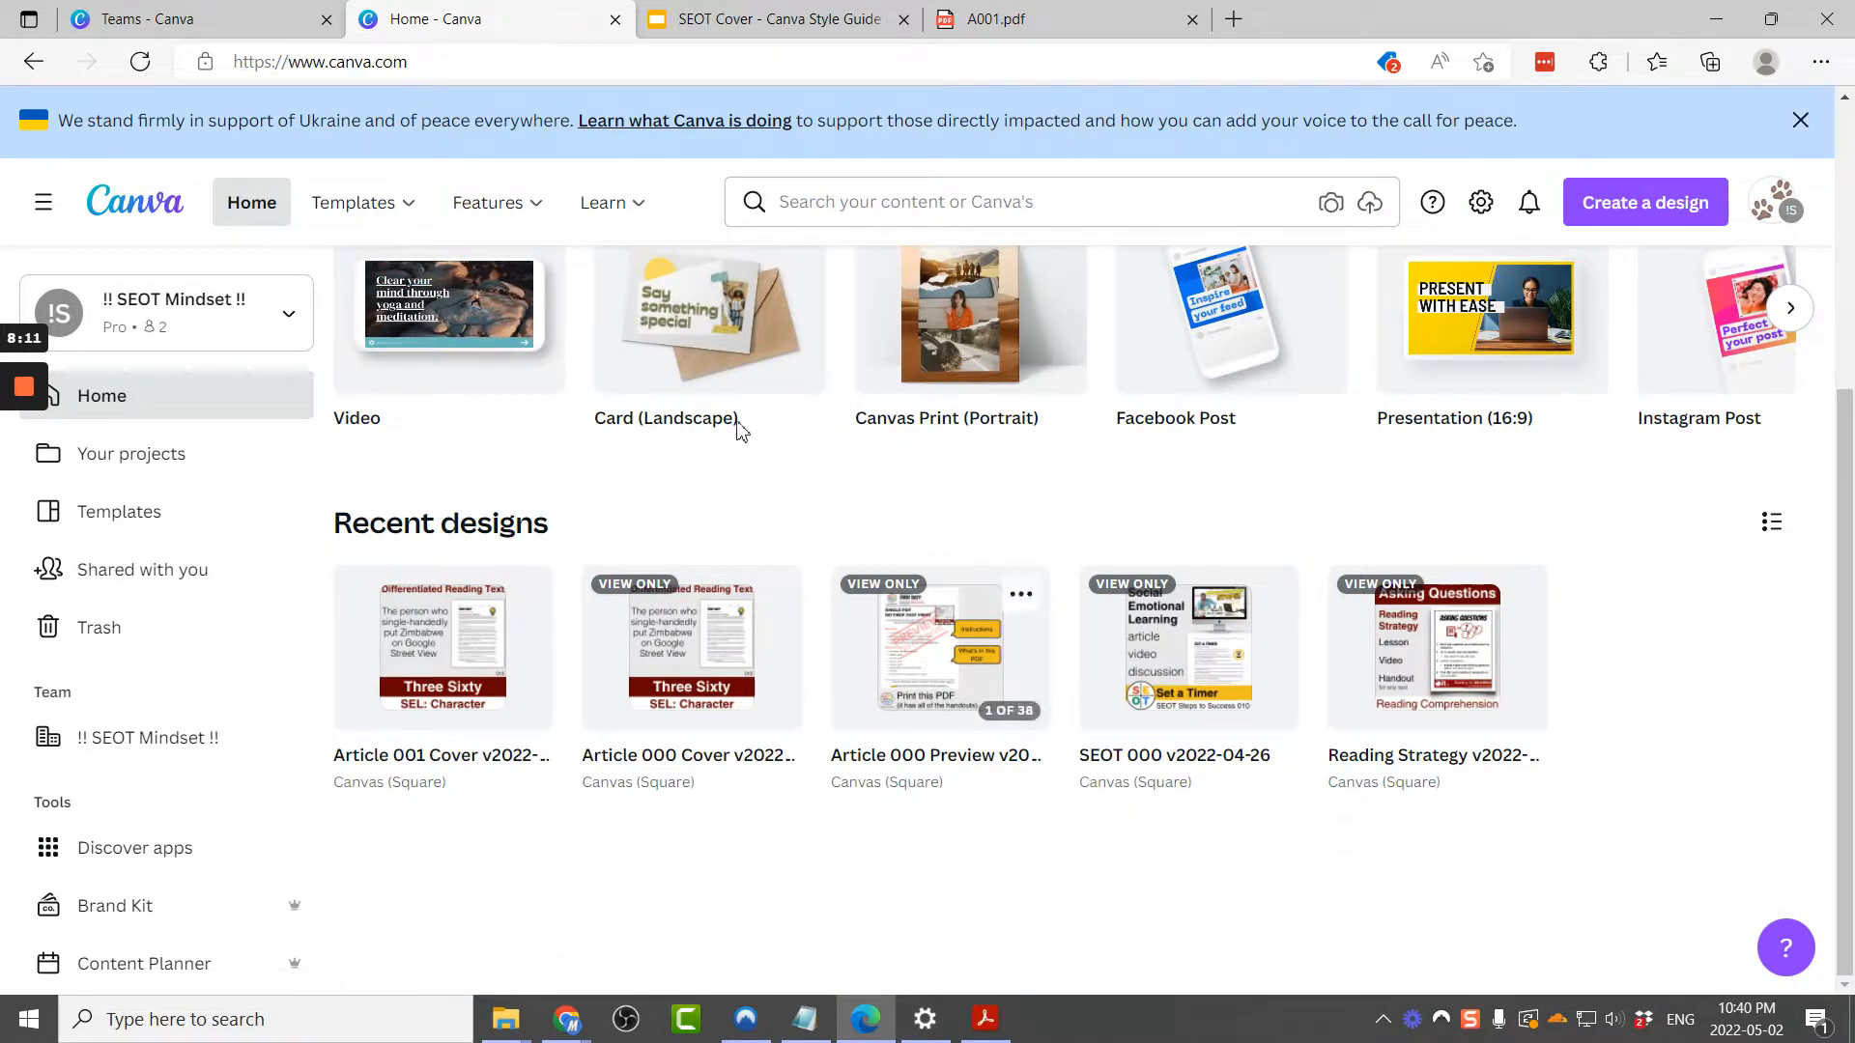
scroll(838, 502, up, 5)
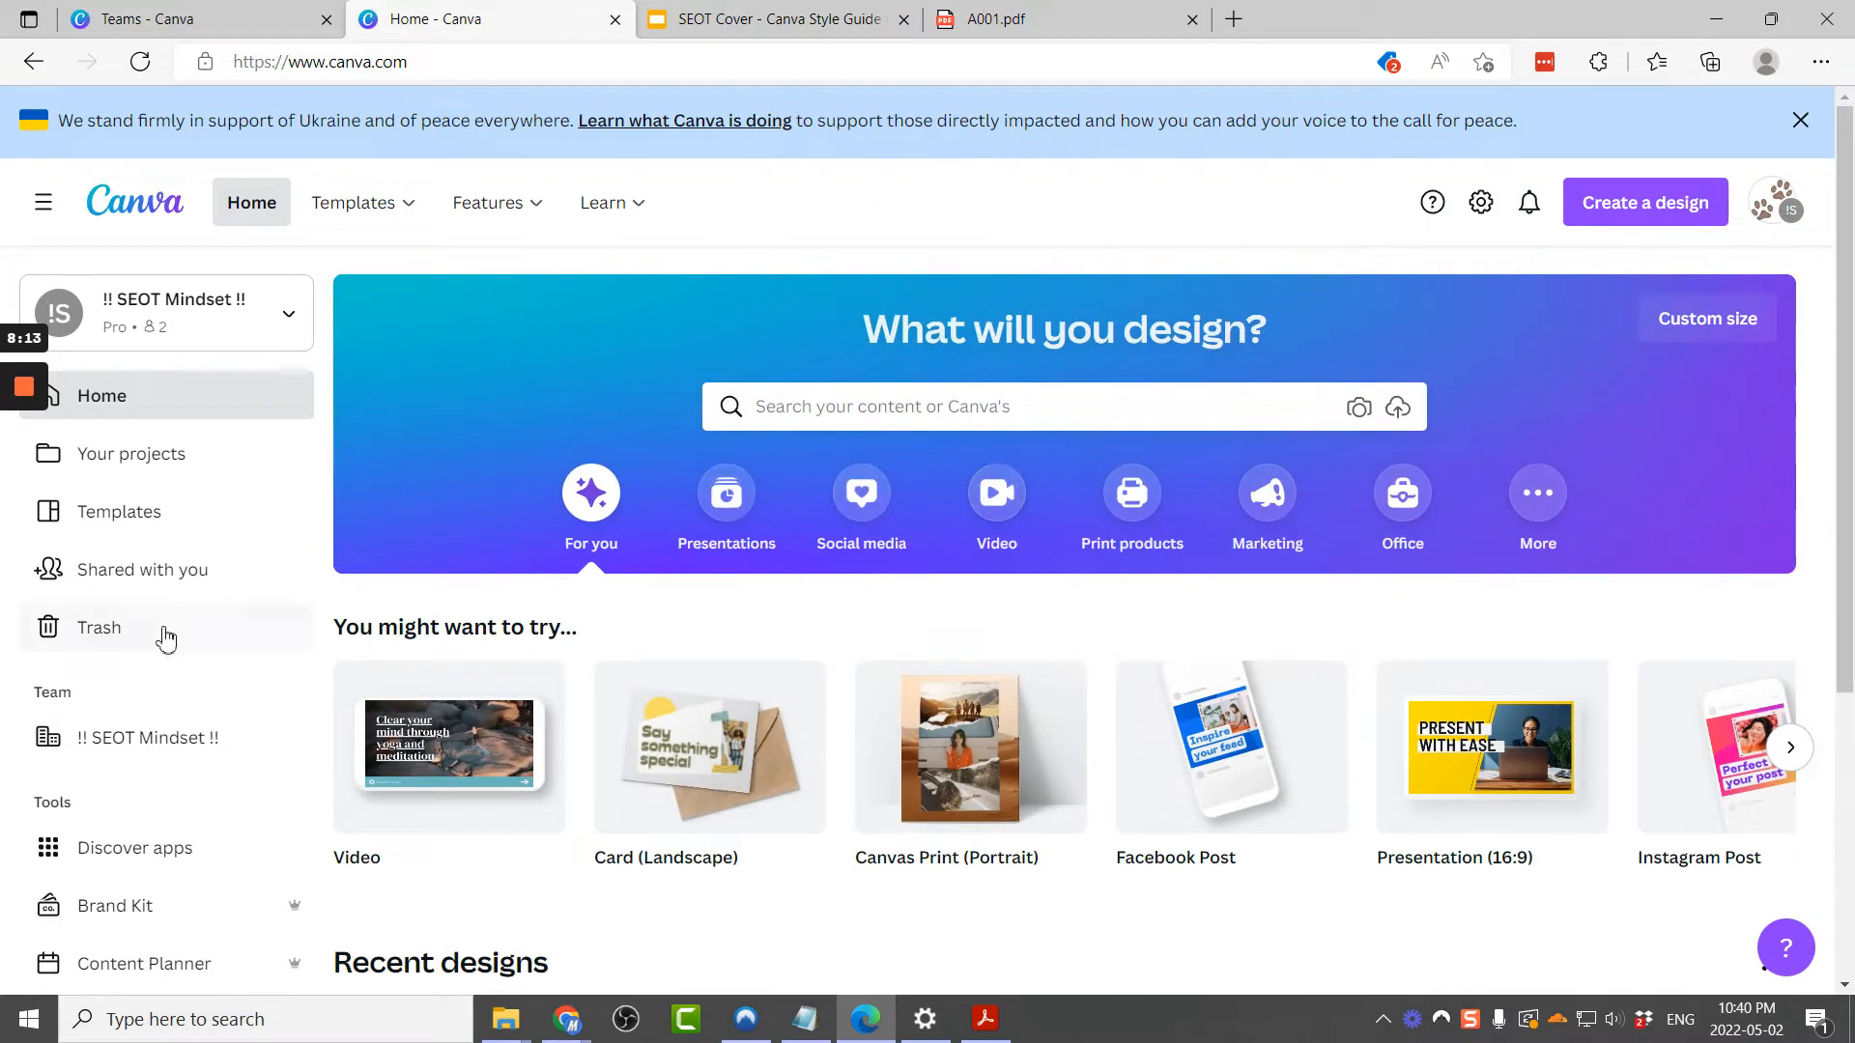
click(132, 750)
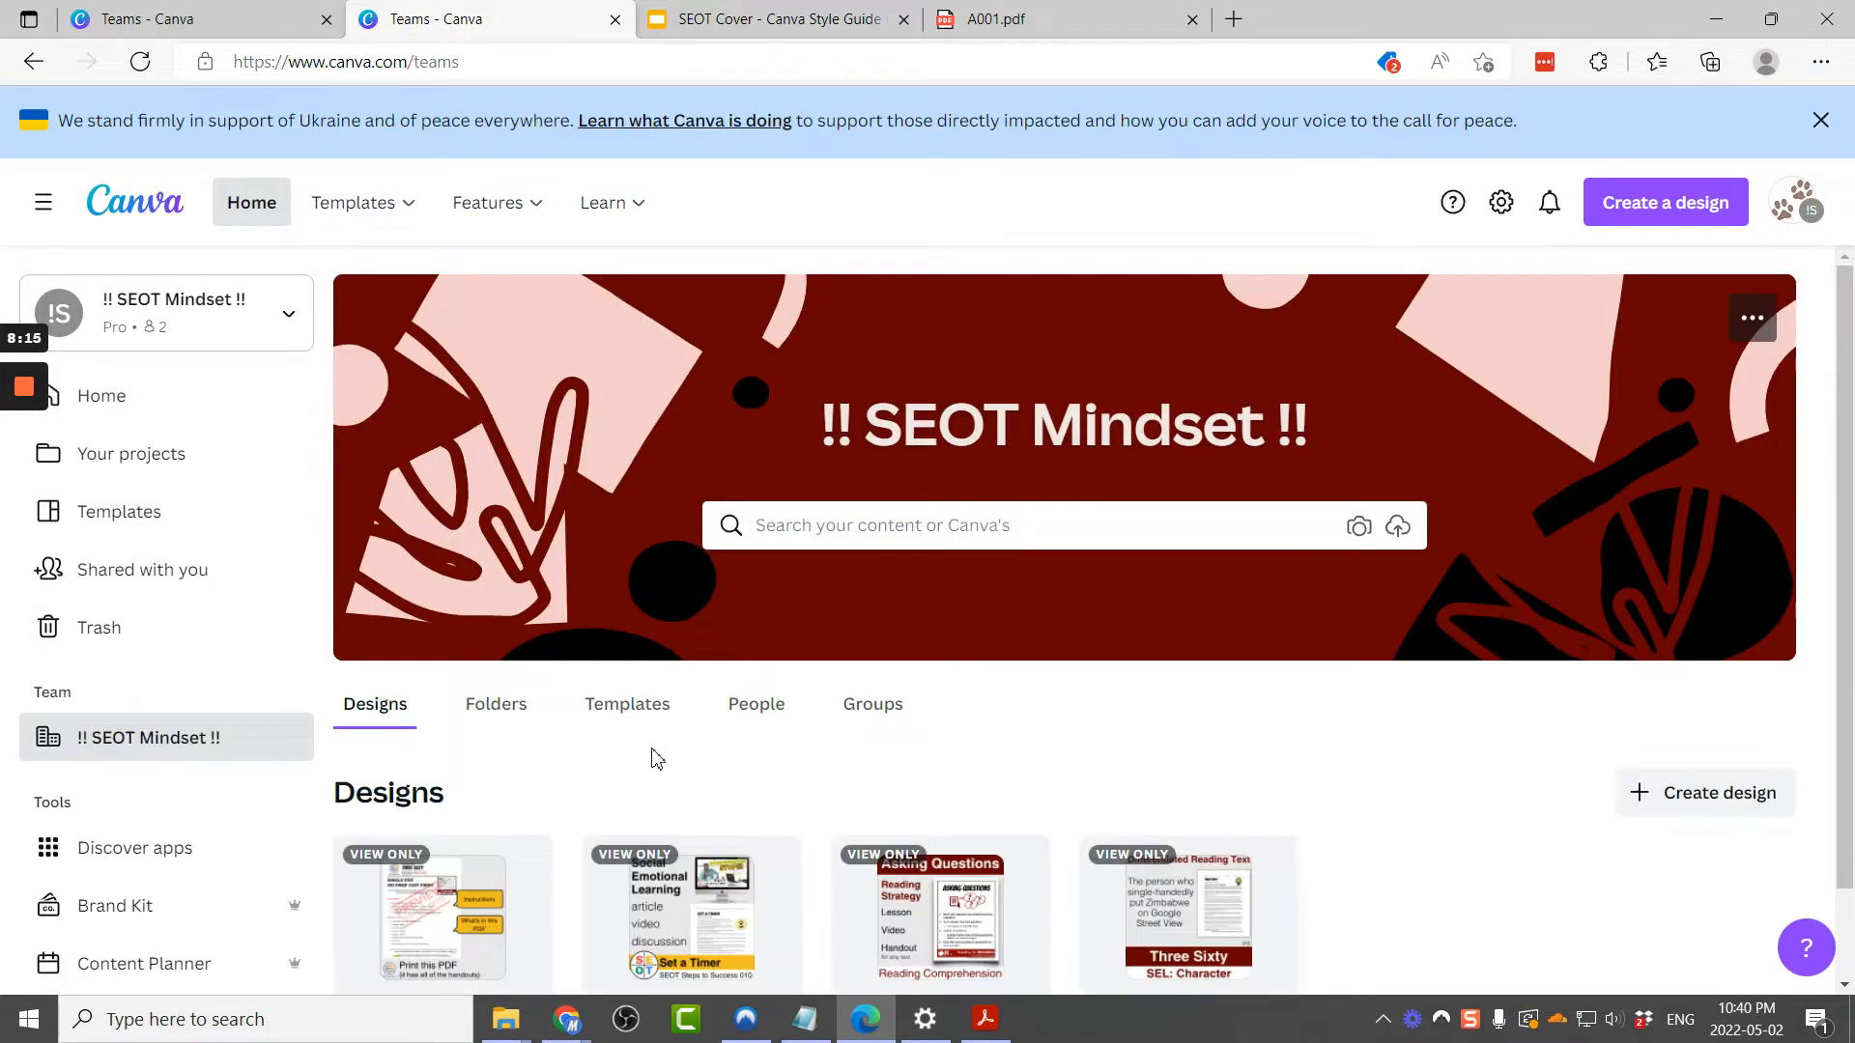
click(628, 705)
scroll(869, 737, down, 1)
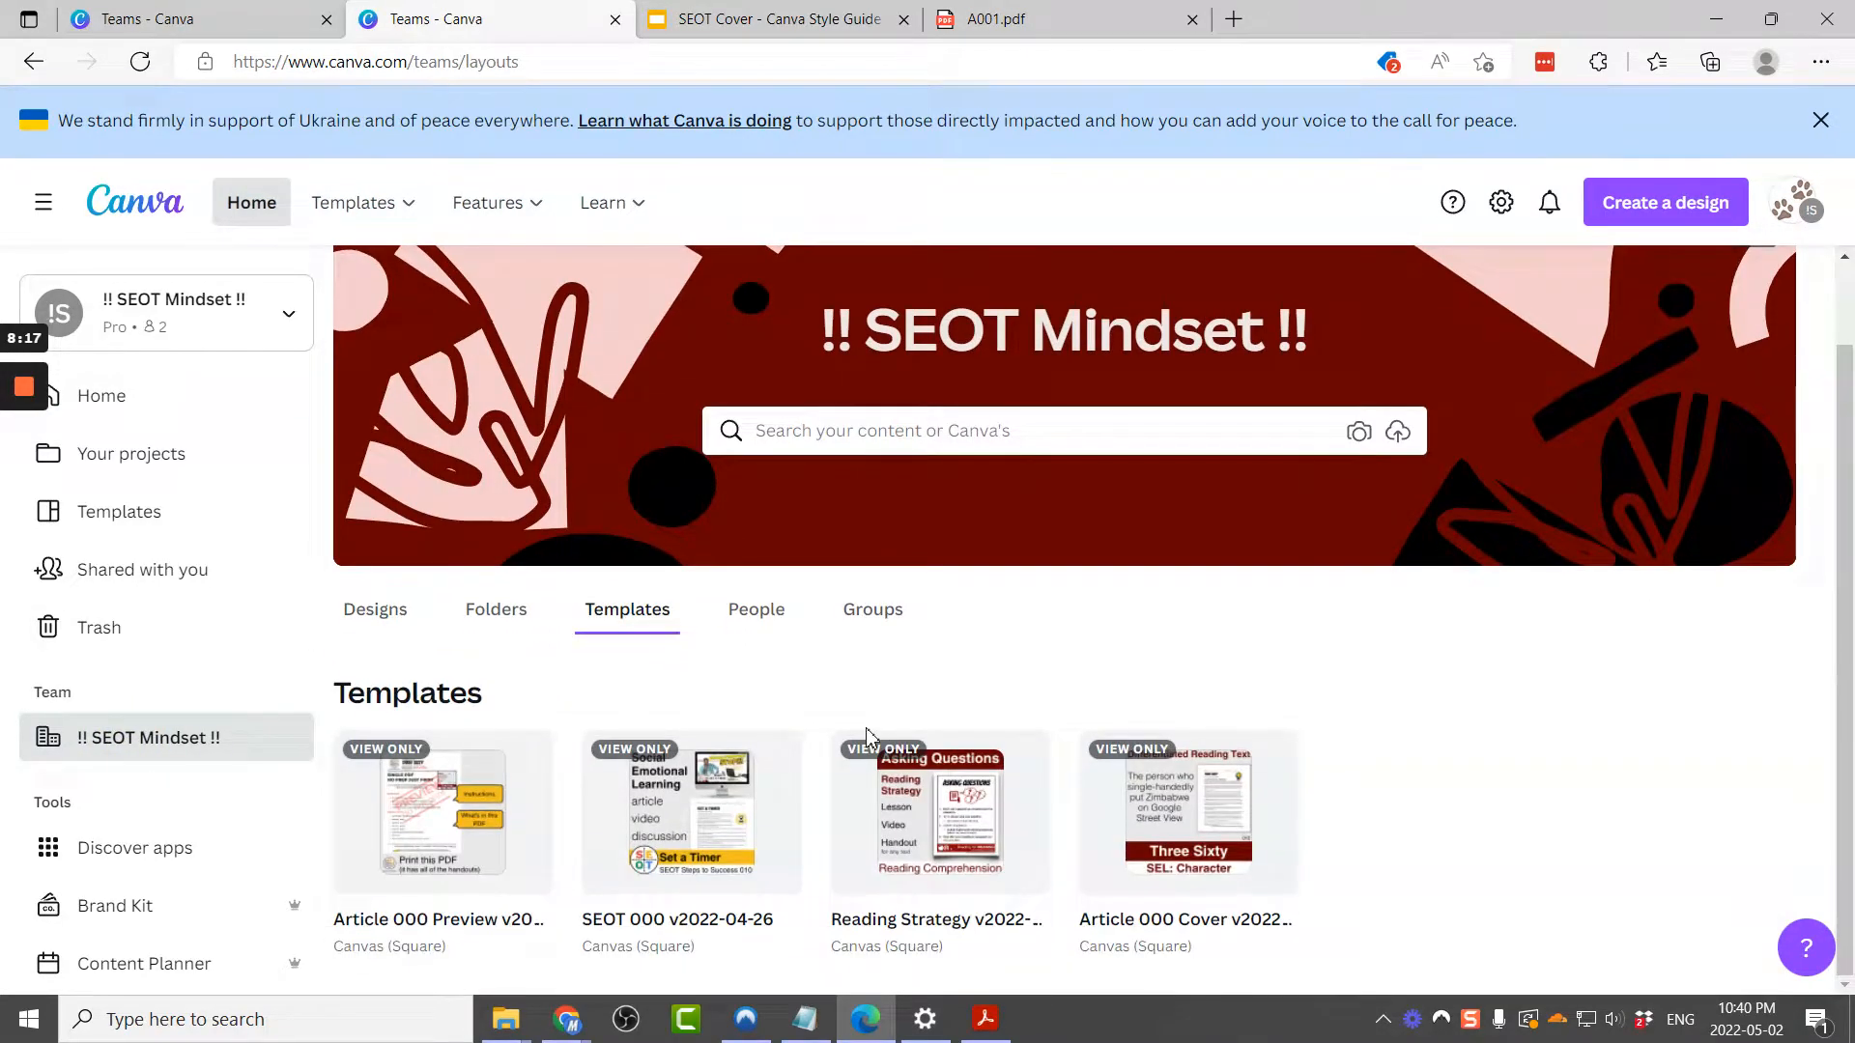
click(448, 923)
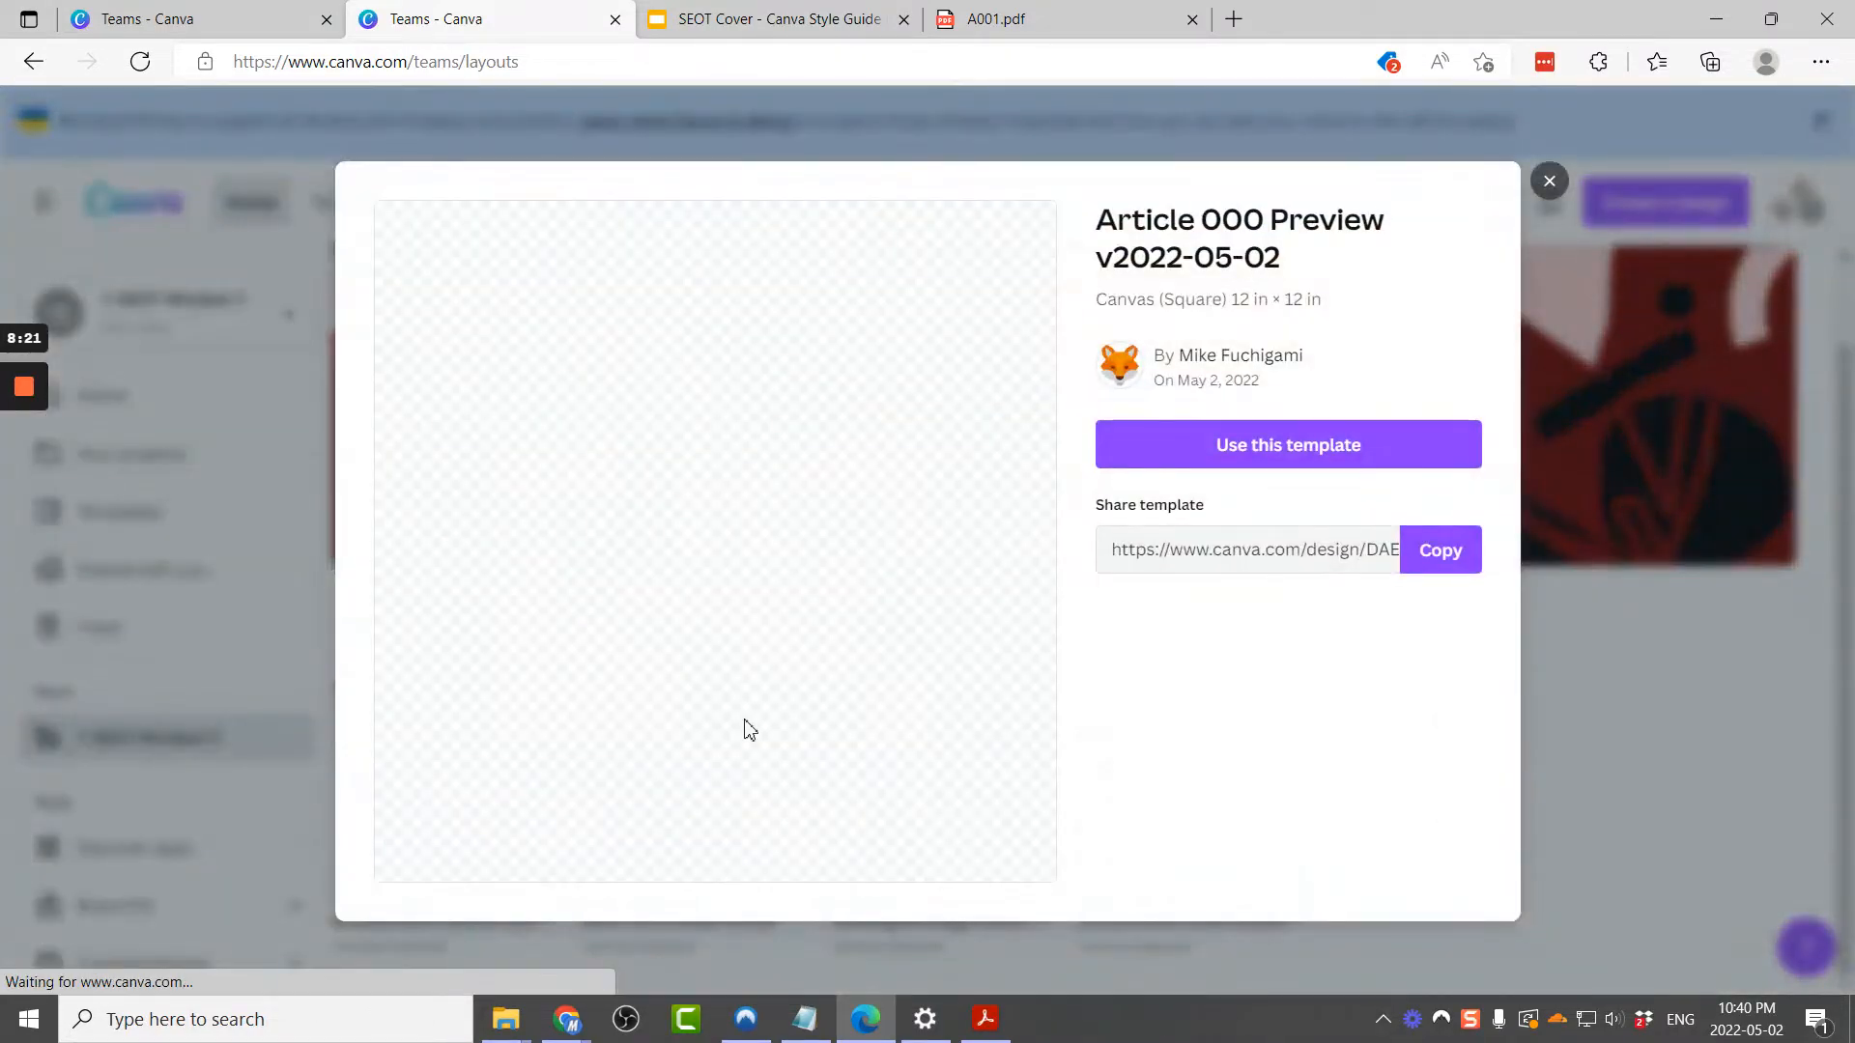
click(1285, 446)
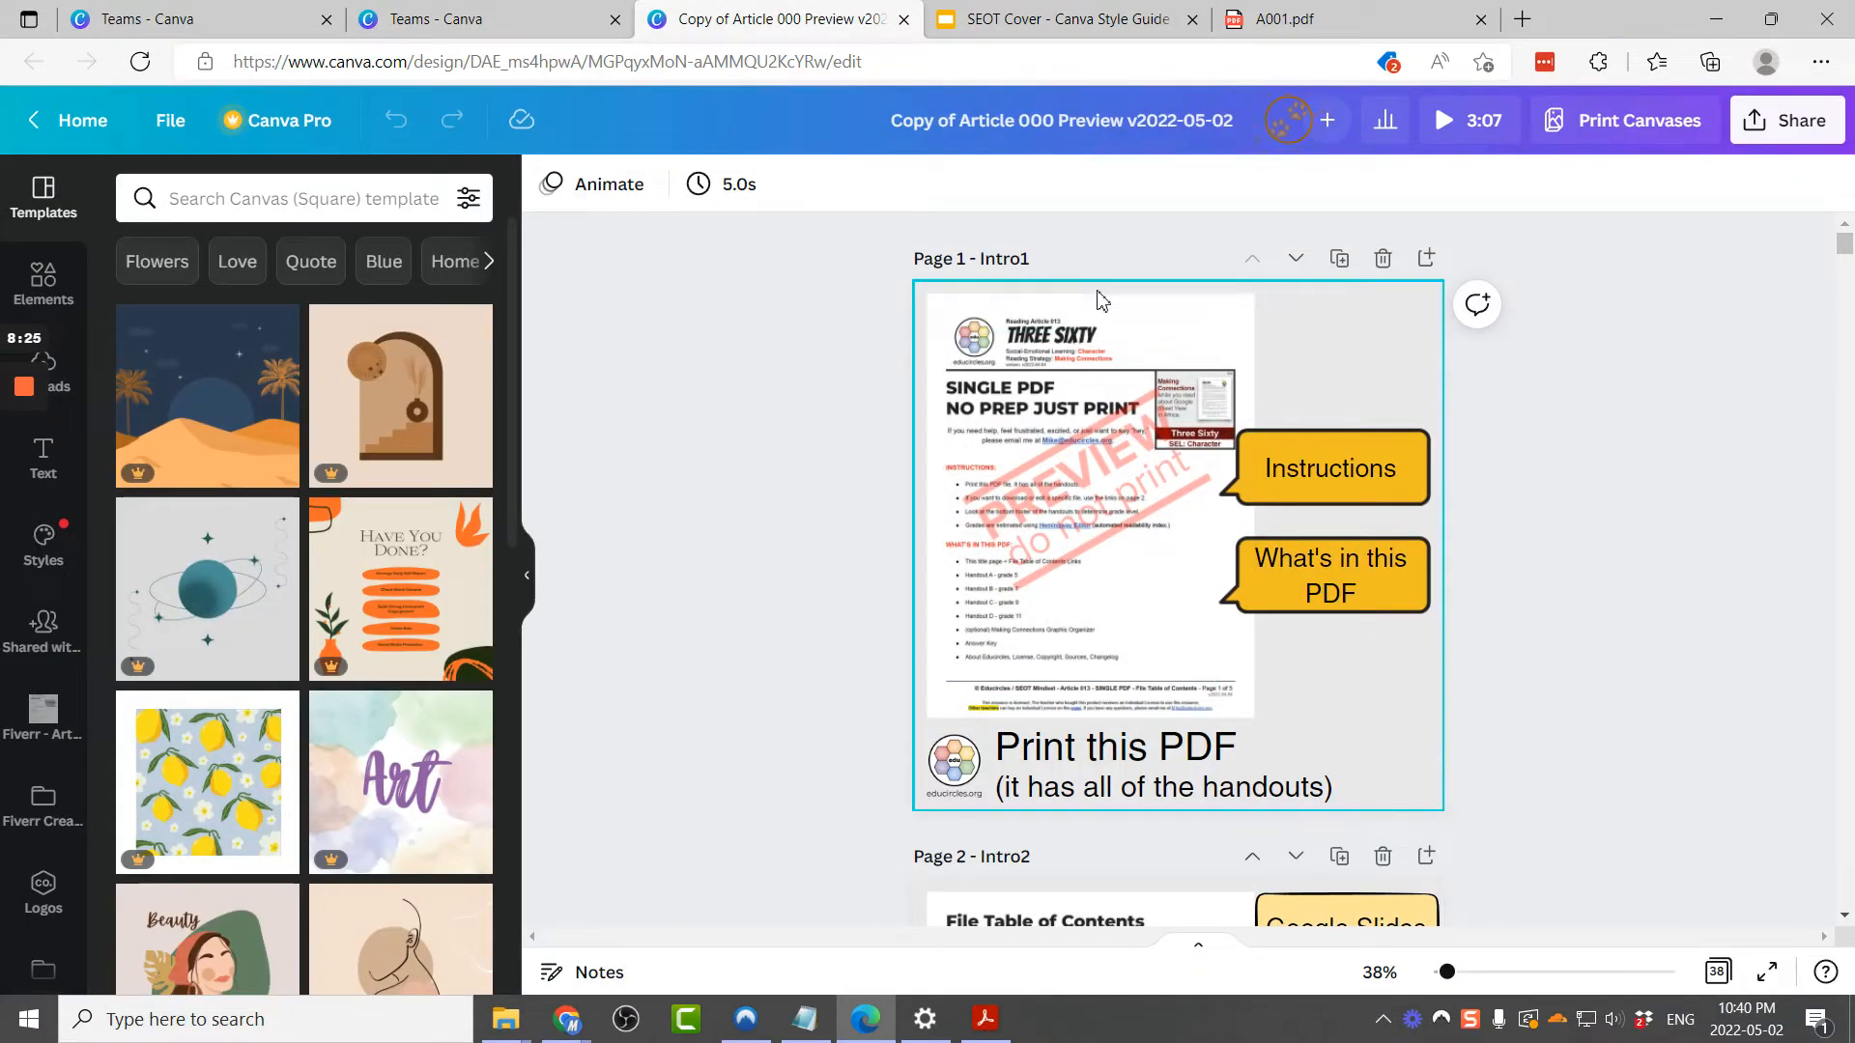
Step: Open the shared Fiverr - Article 001 folder from the folders panel and search it for 01
scroll(16, 898, down, 1)
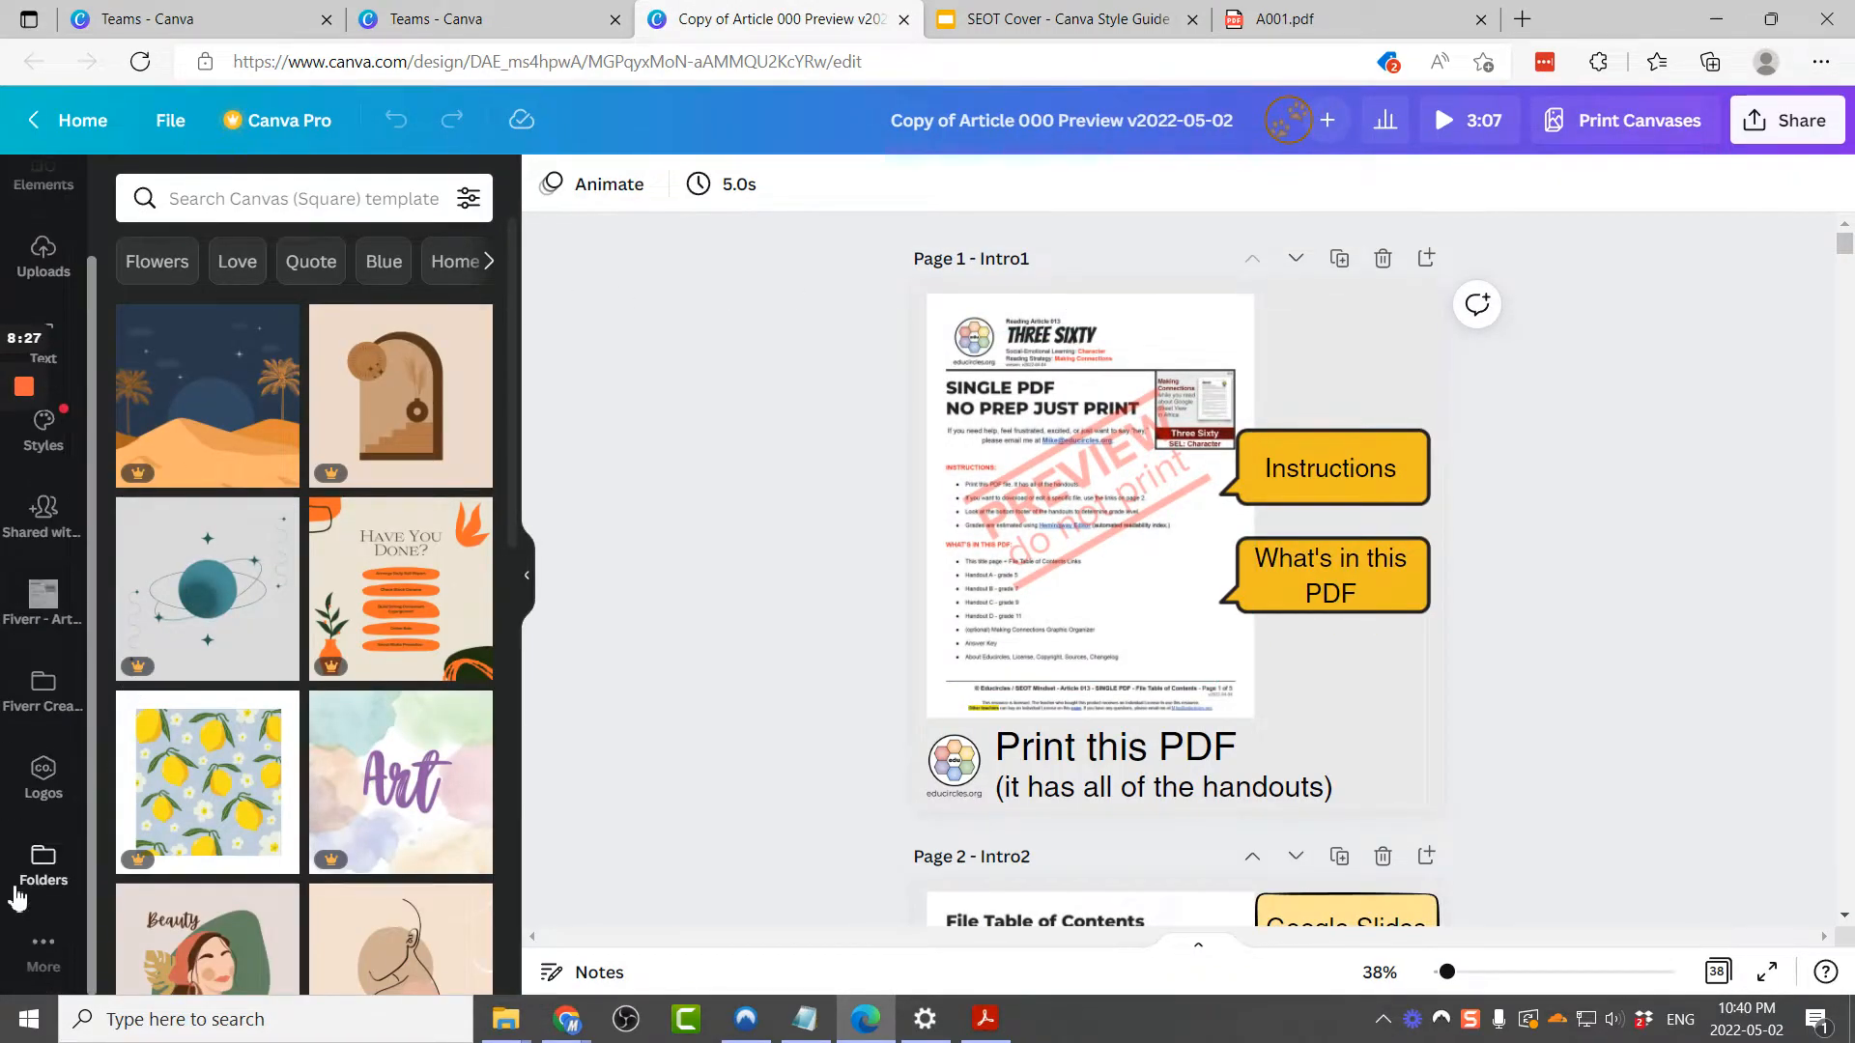
click(43, 952)
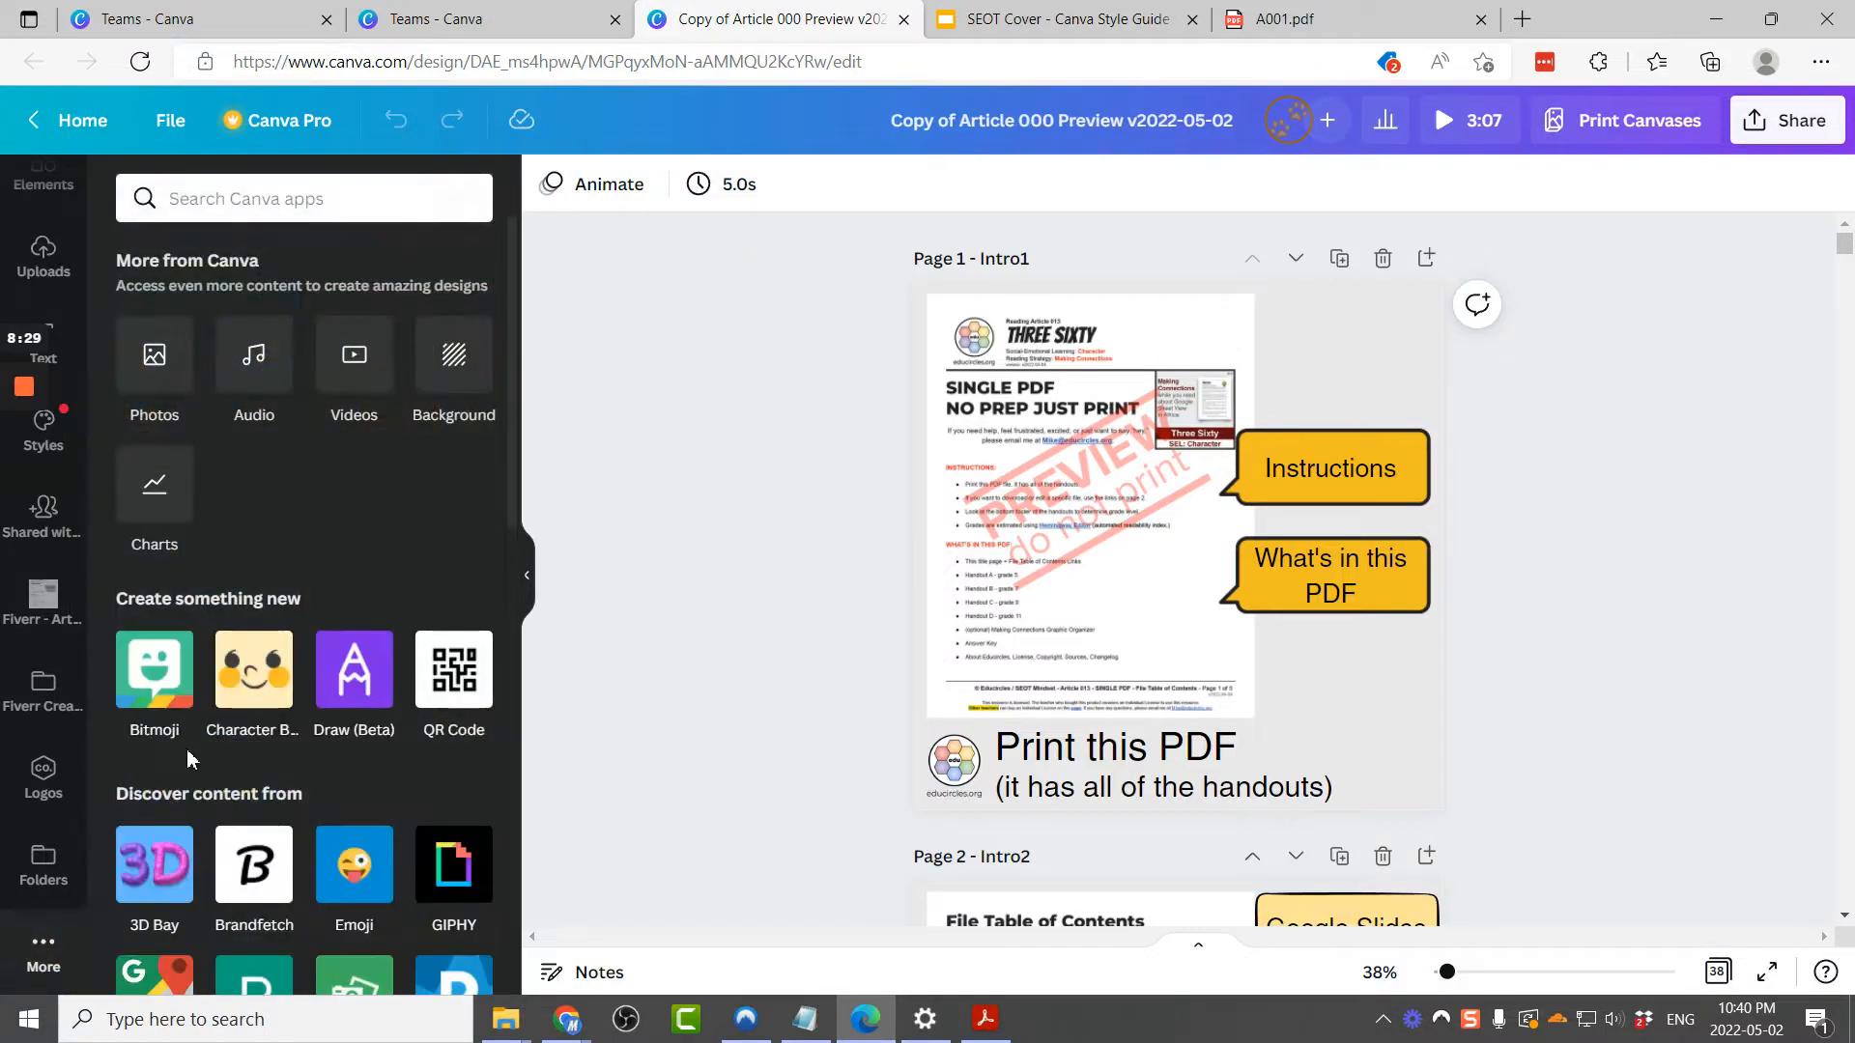
click(43, 865)
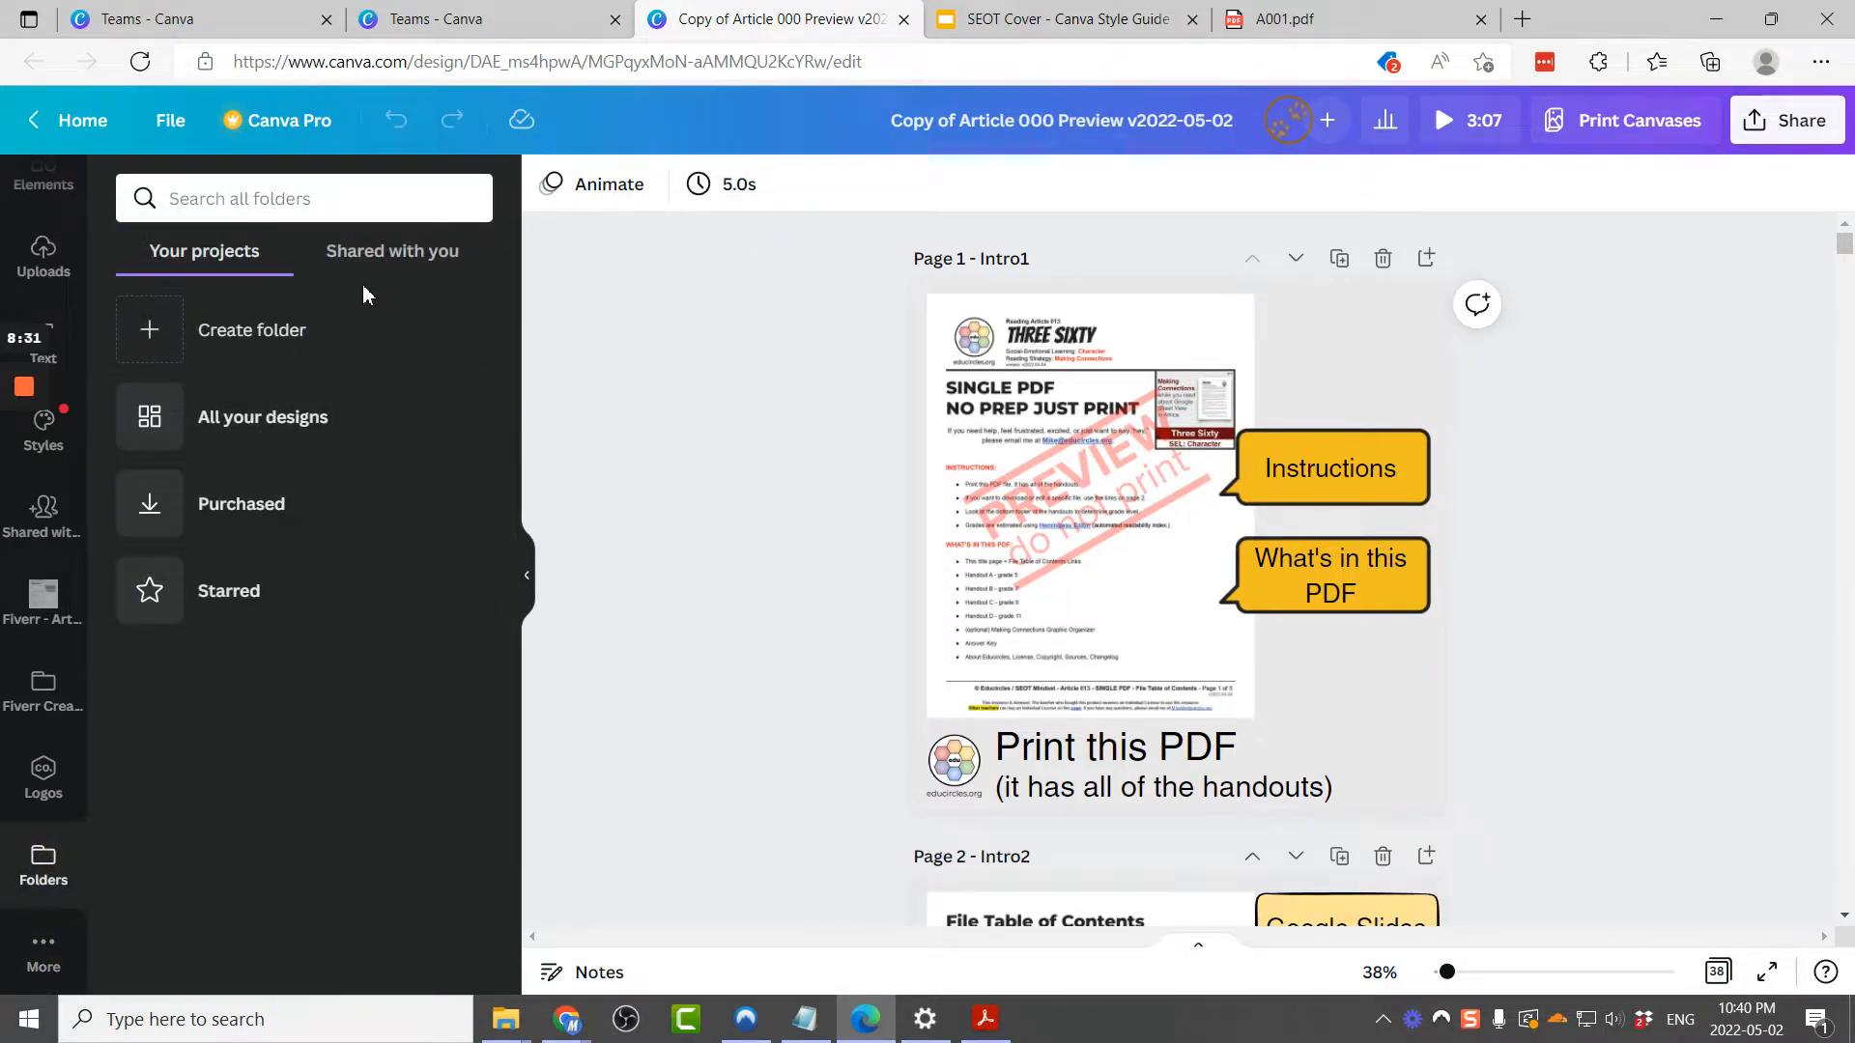
click(392, 251)
click(383, 191)
text(001)
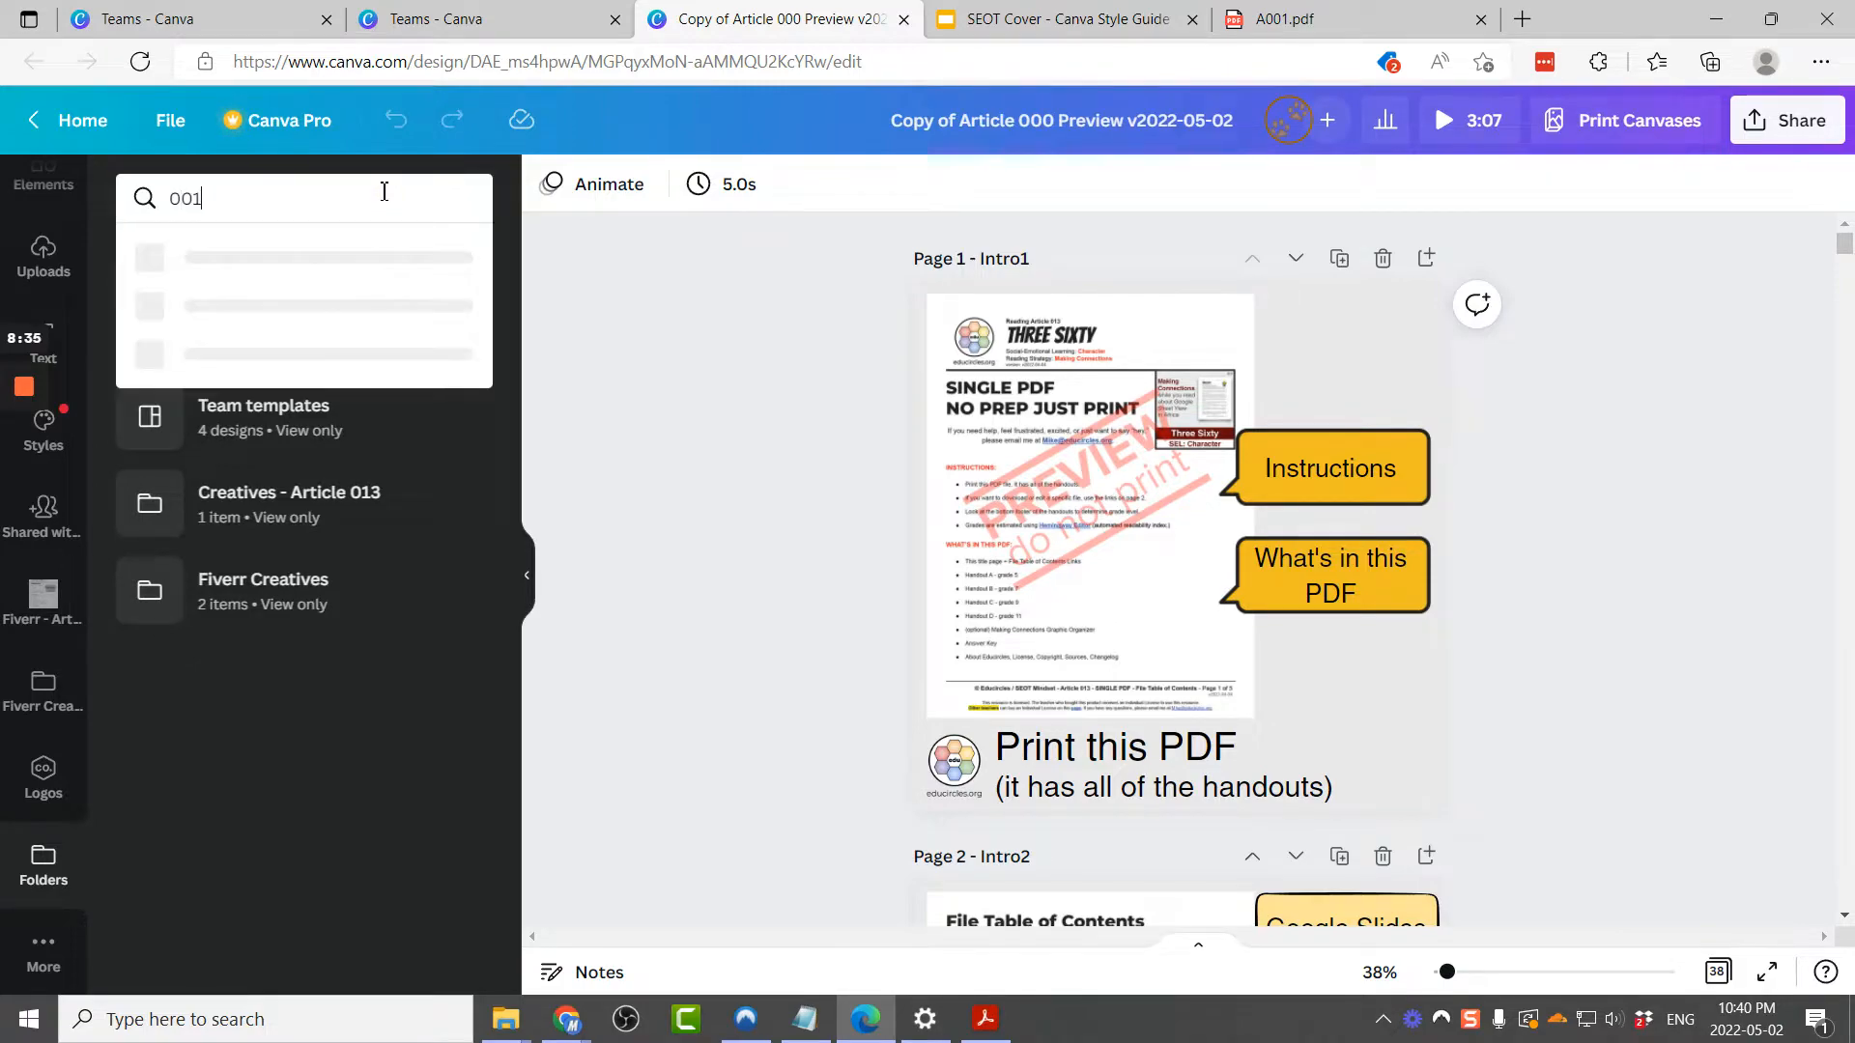
click(310, 257)
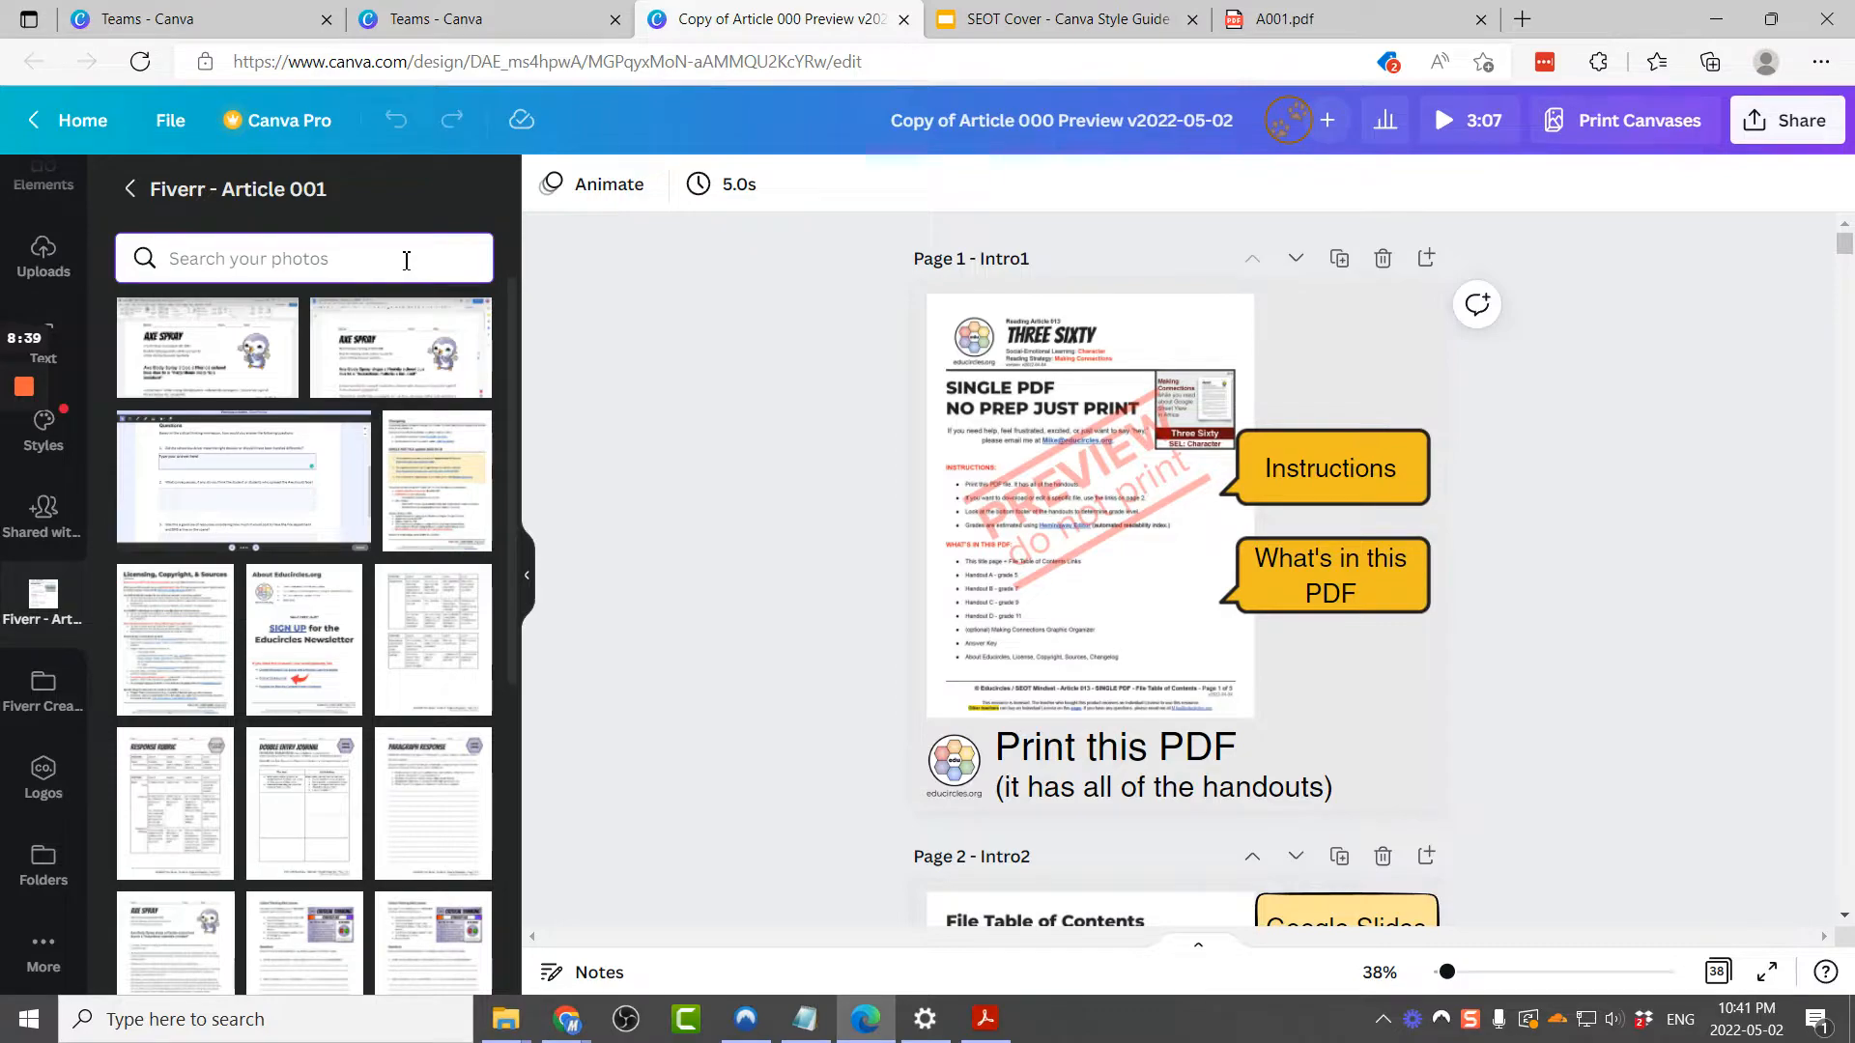
text(01)
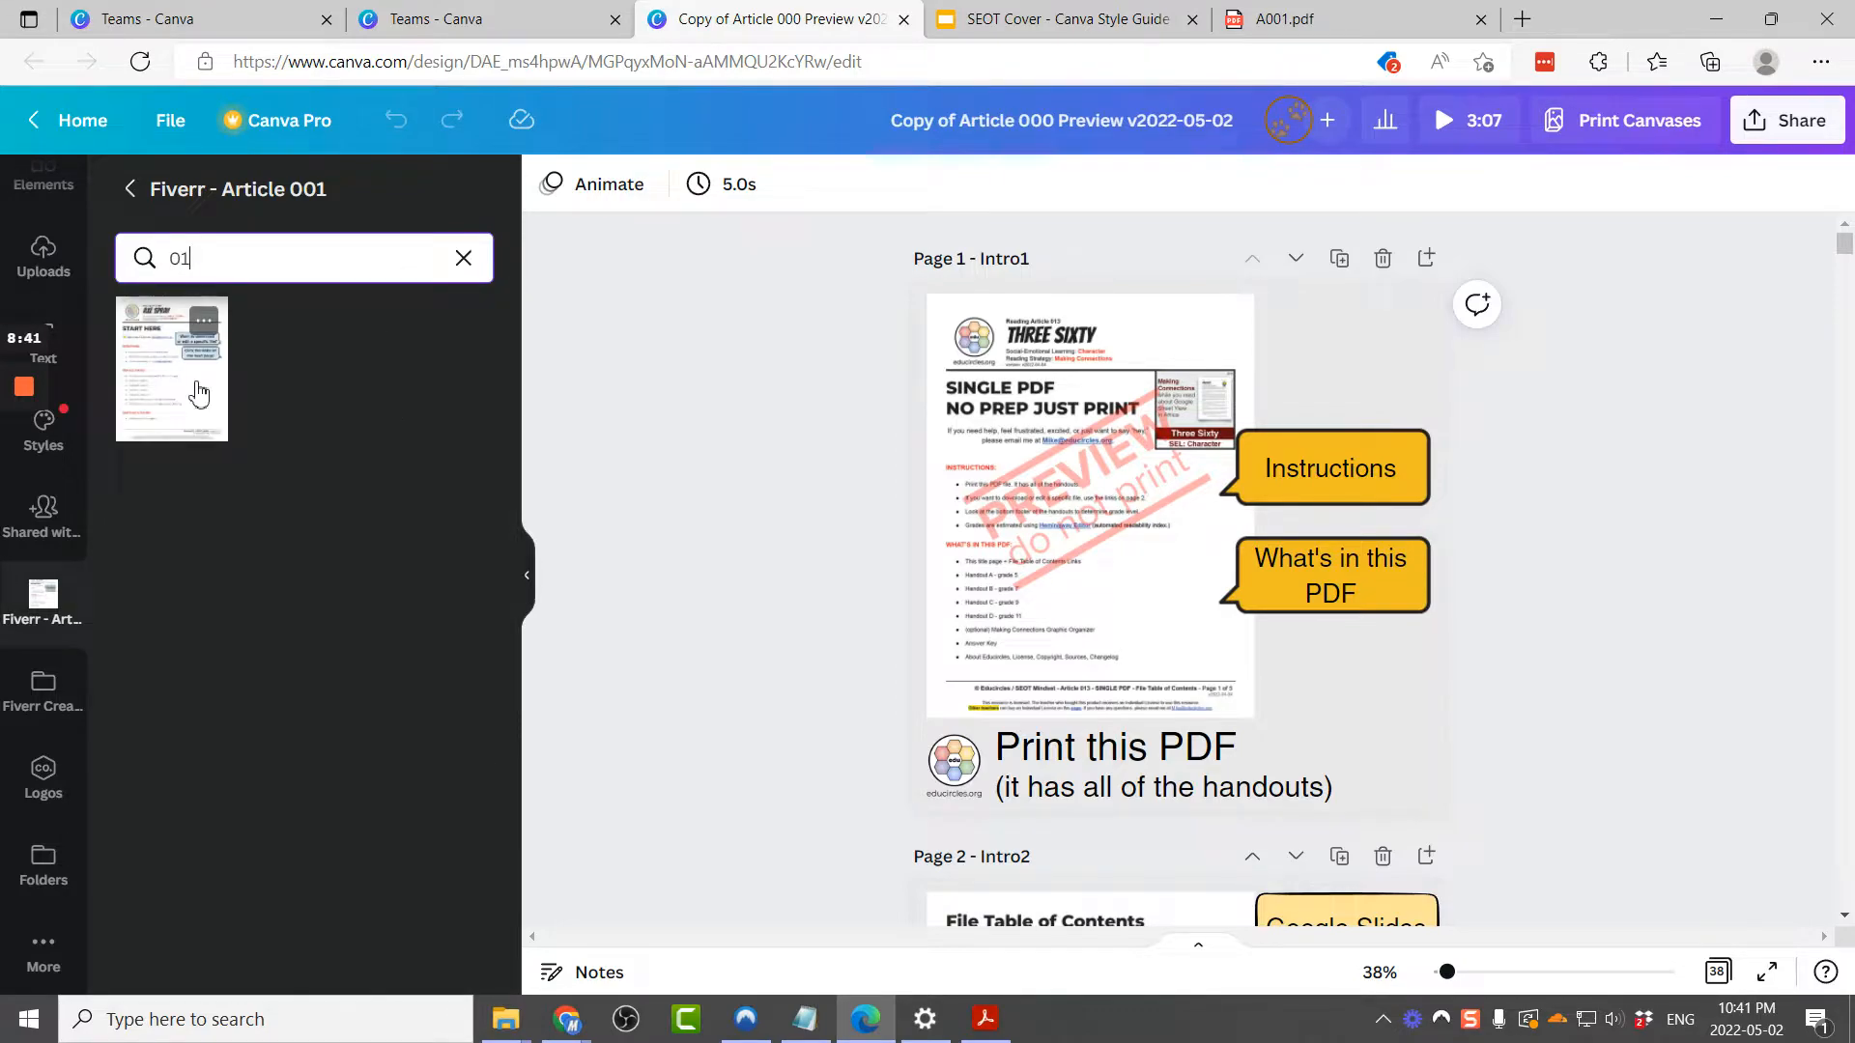
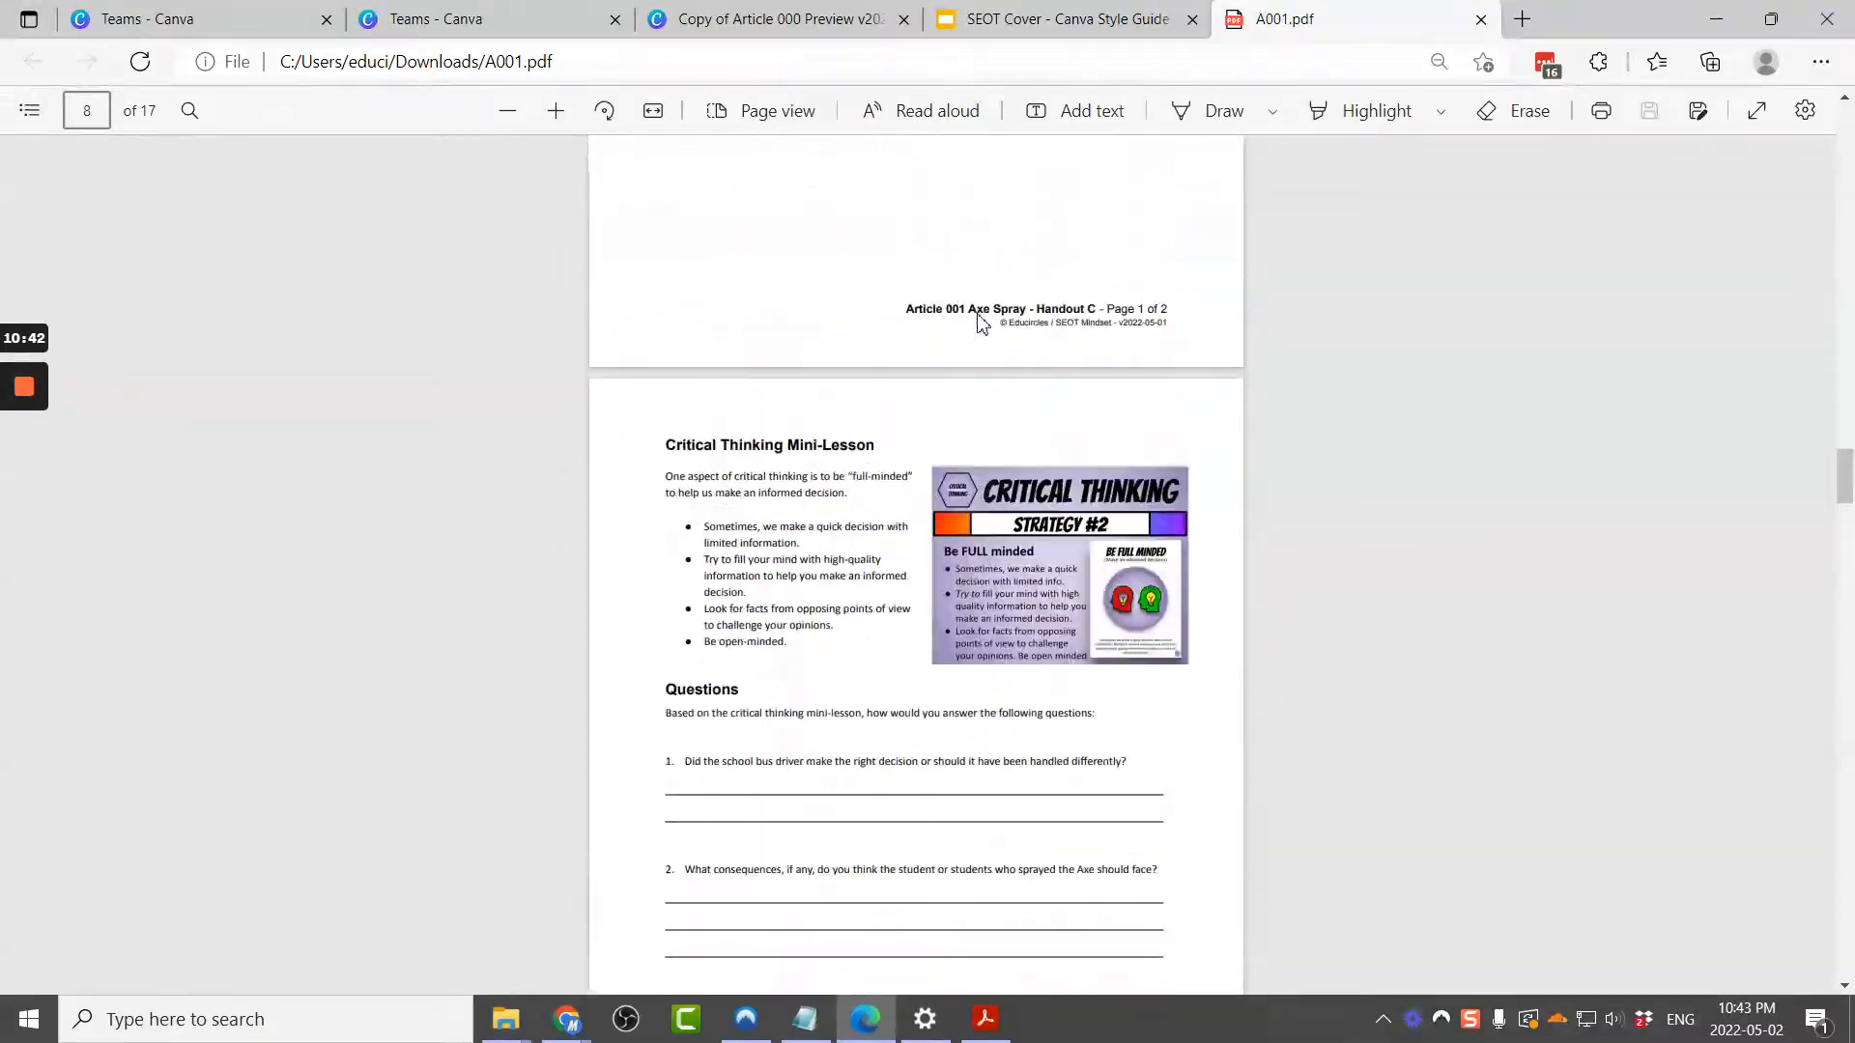
Step: Review the A001 PDF's page order in Acrobat's page organizer, then return to the Canva preview design
click(988, 1018)
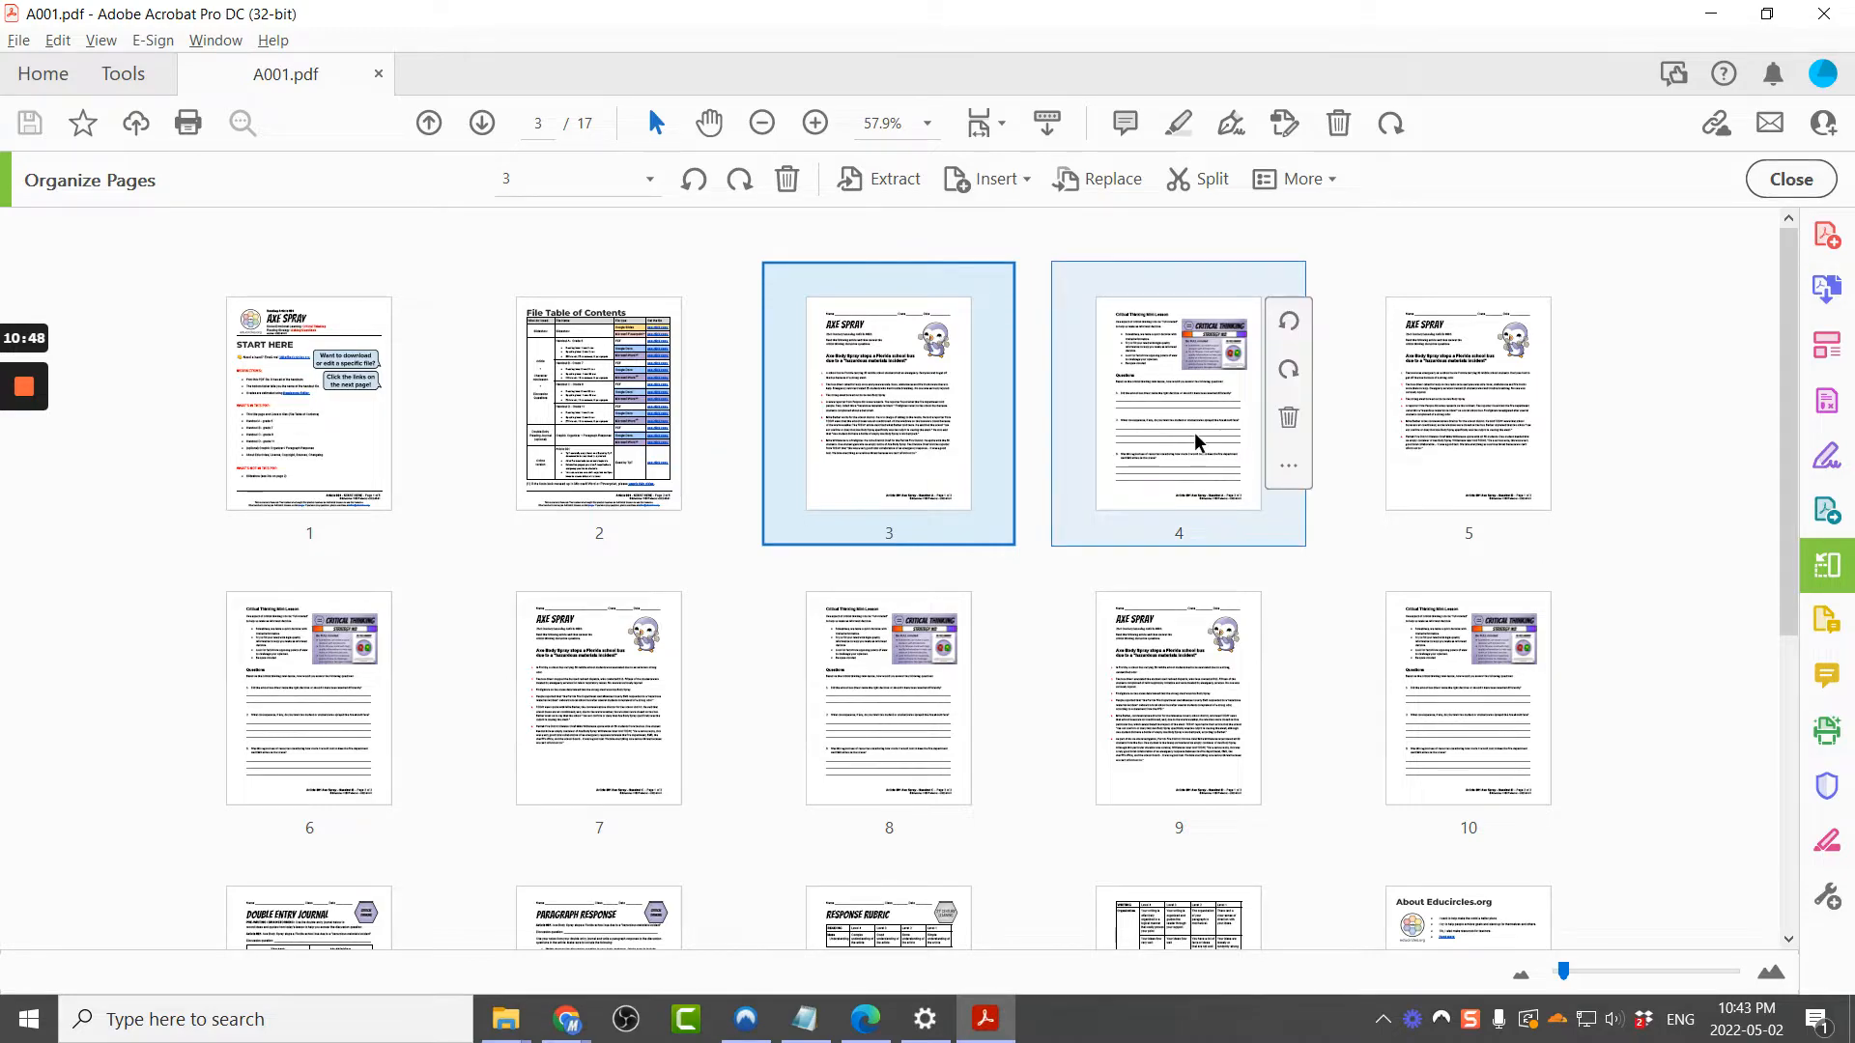
drag(889, 240, 1158, 375)
click(1446, 372)
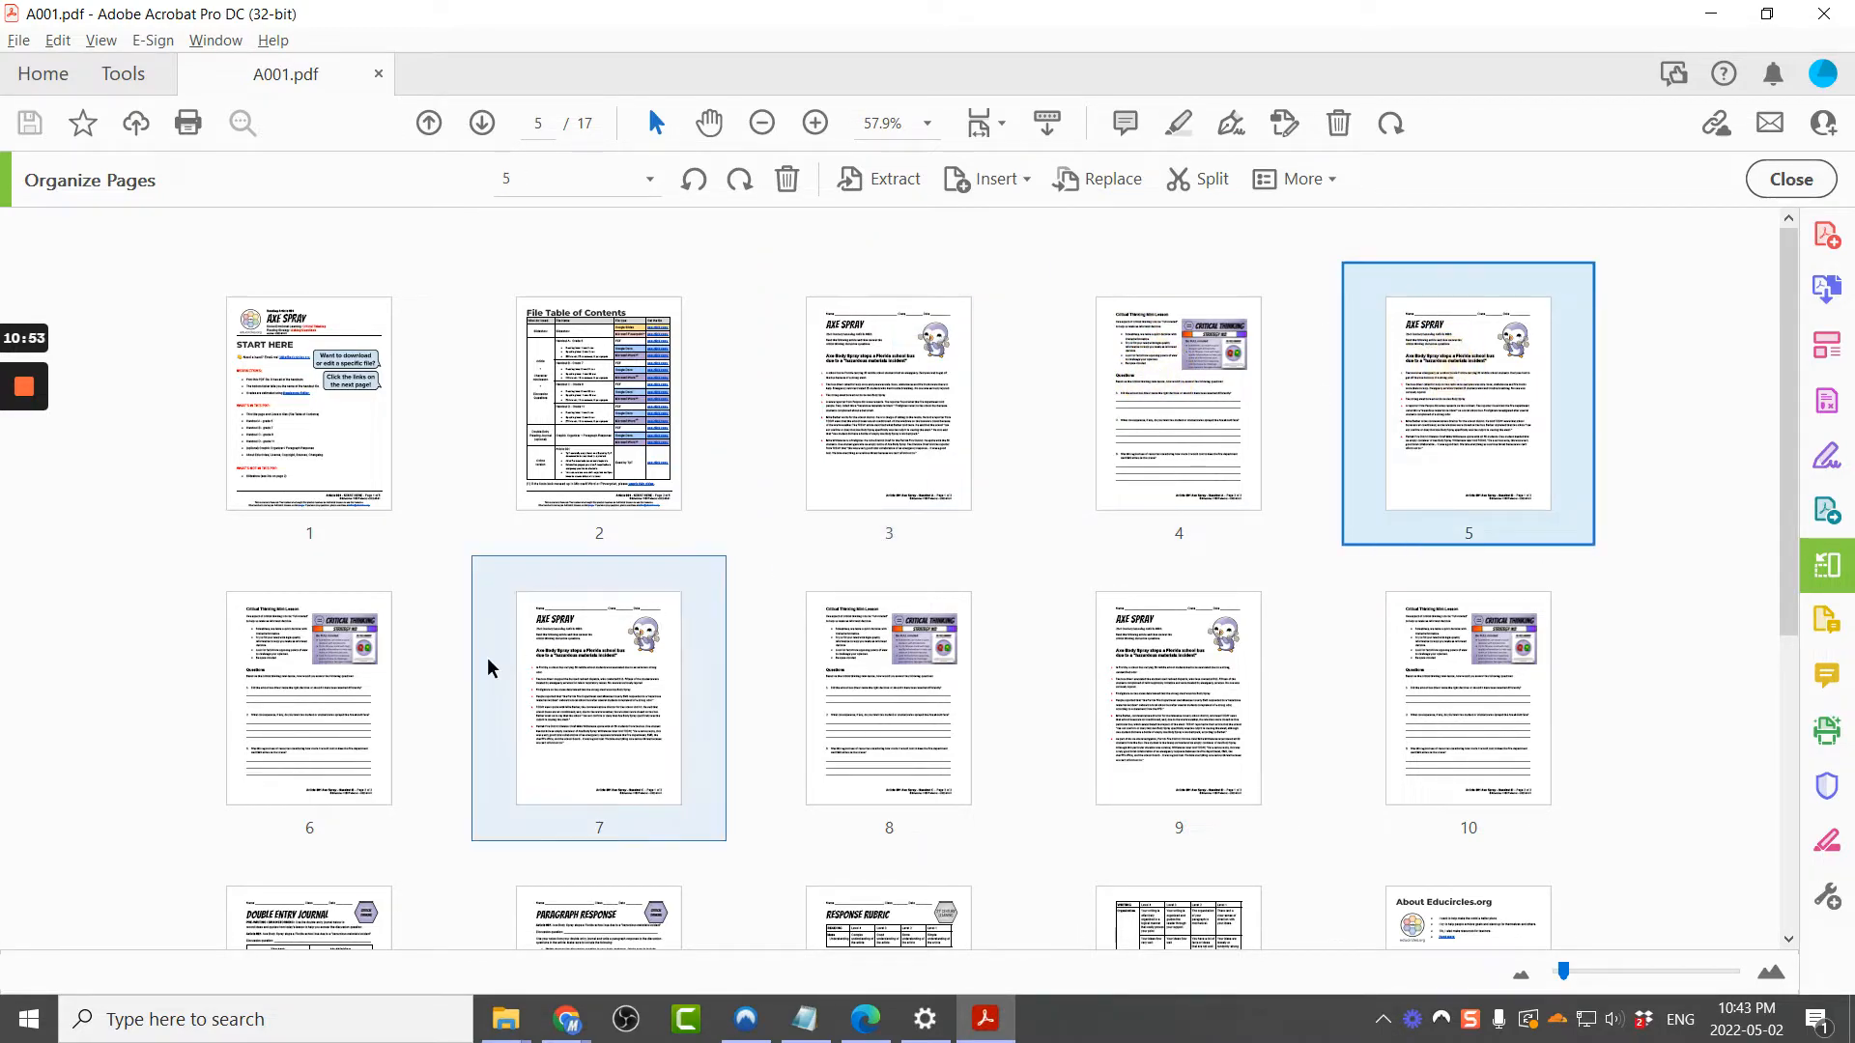
click(592, 725)
shift+click(811, 733)
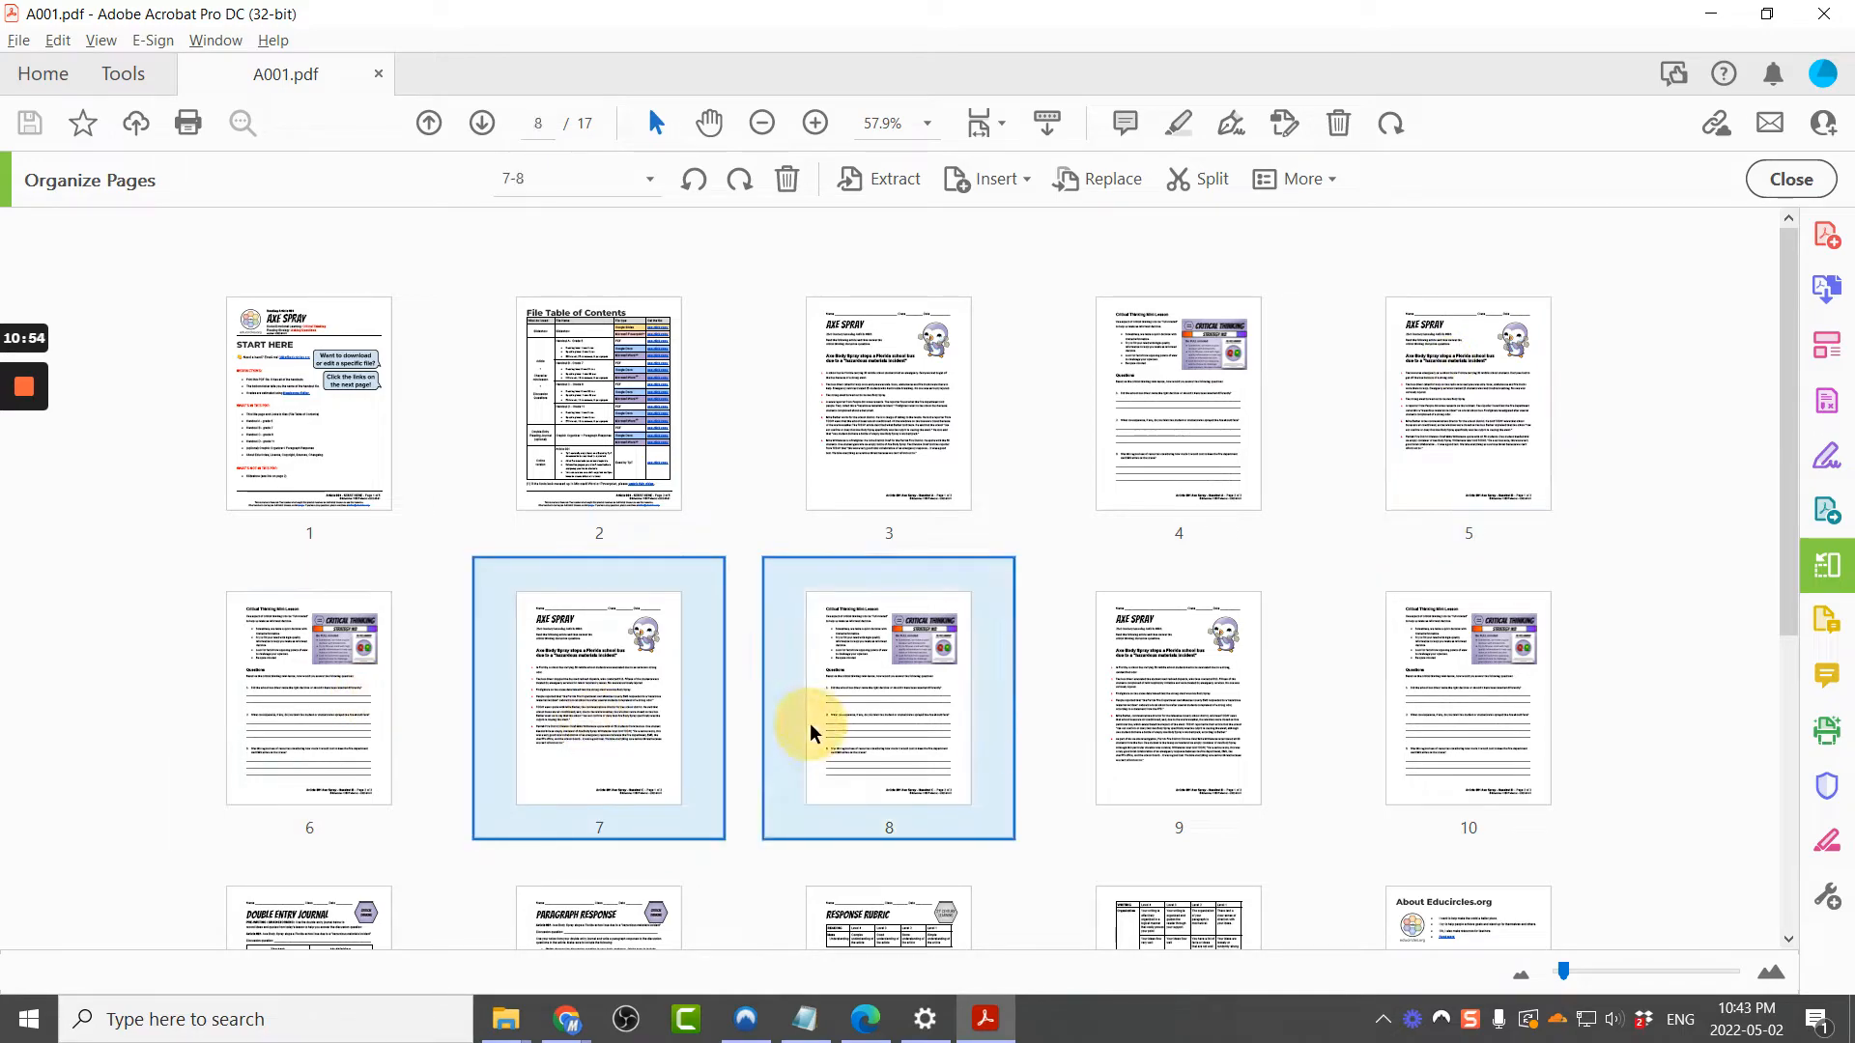
click(1166, 739)
shift+click(1407, 750)
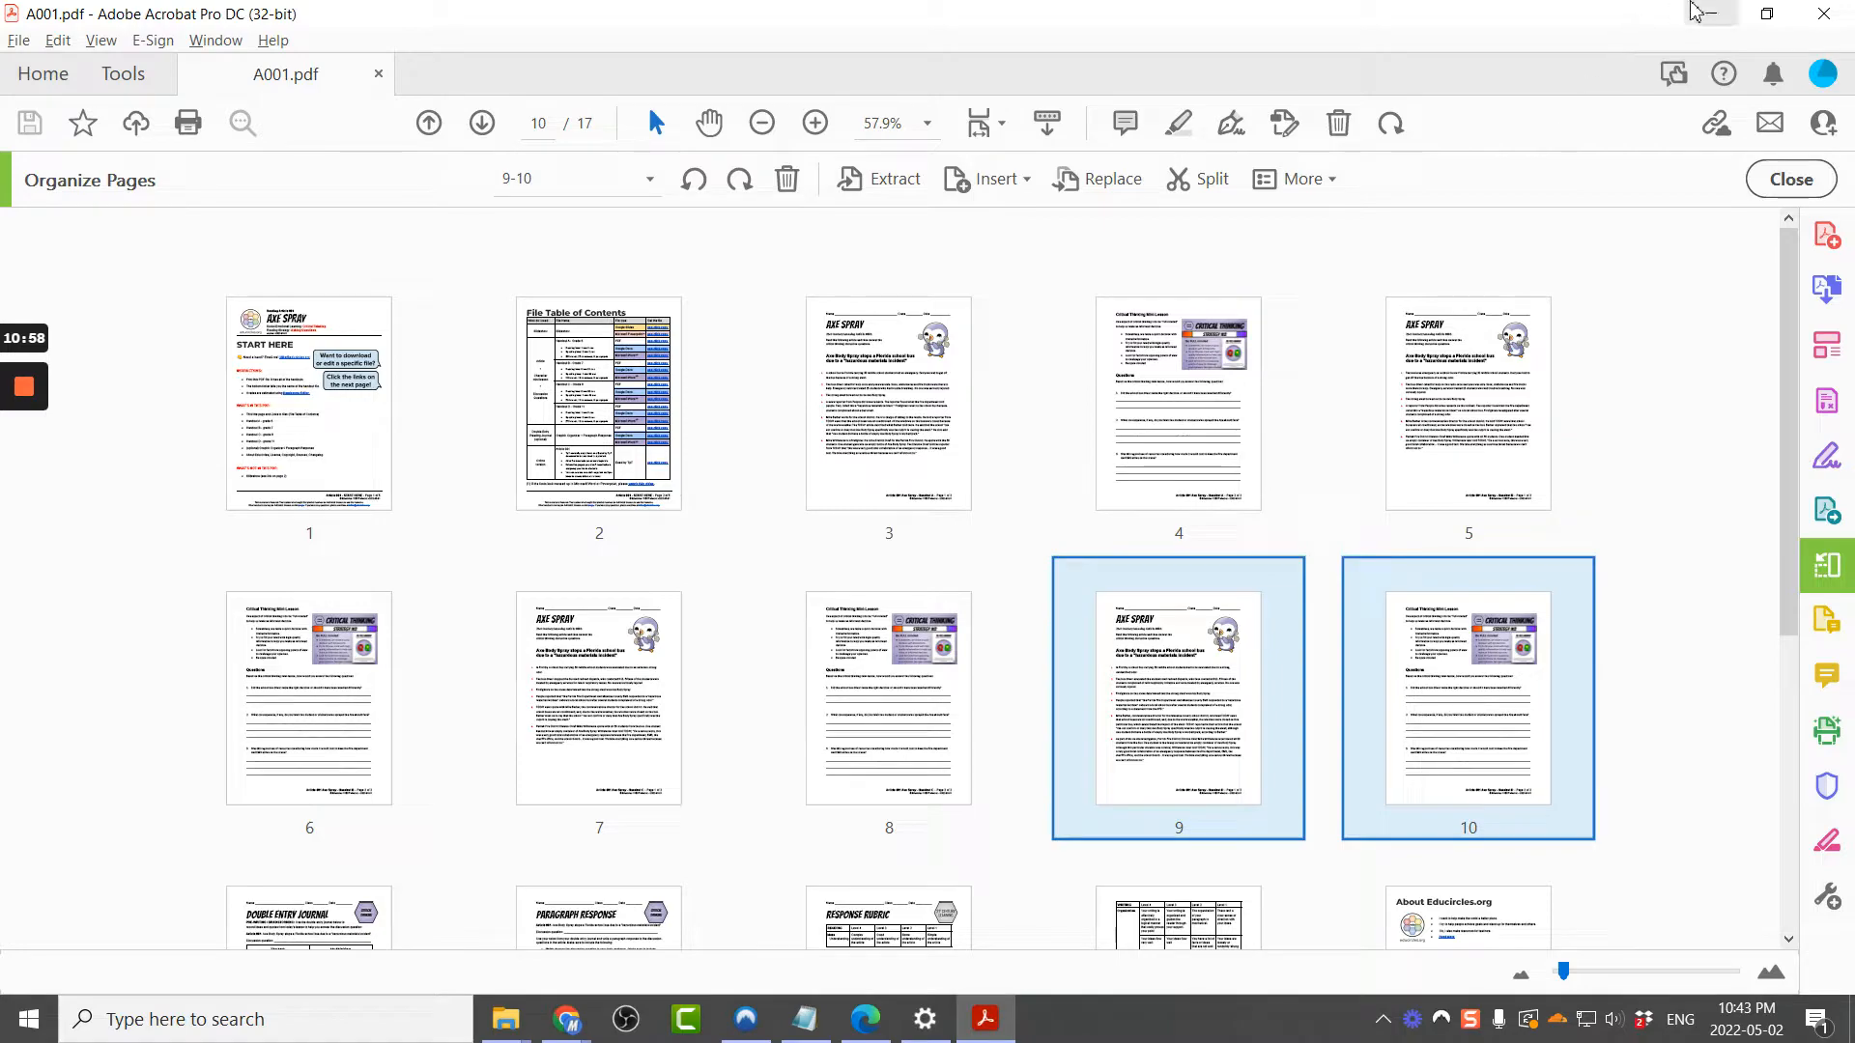
click(1692, 5)
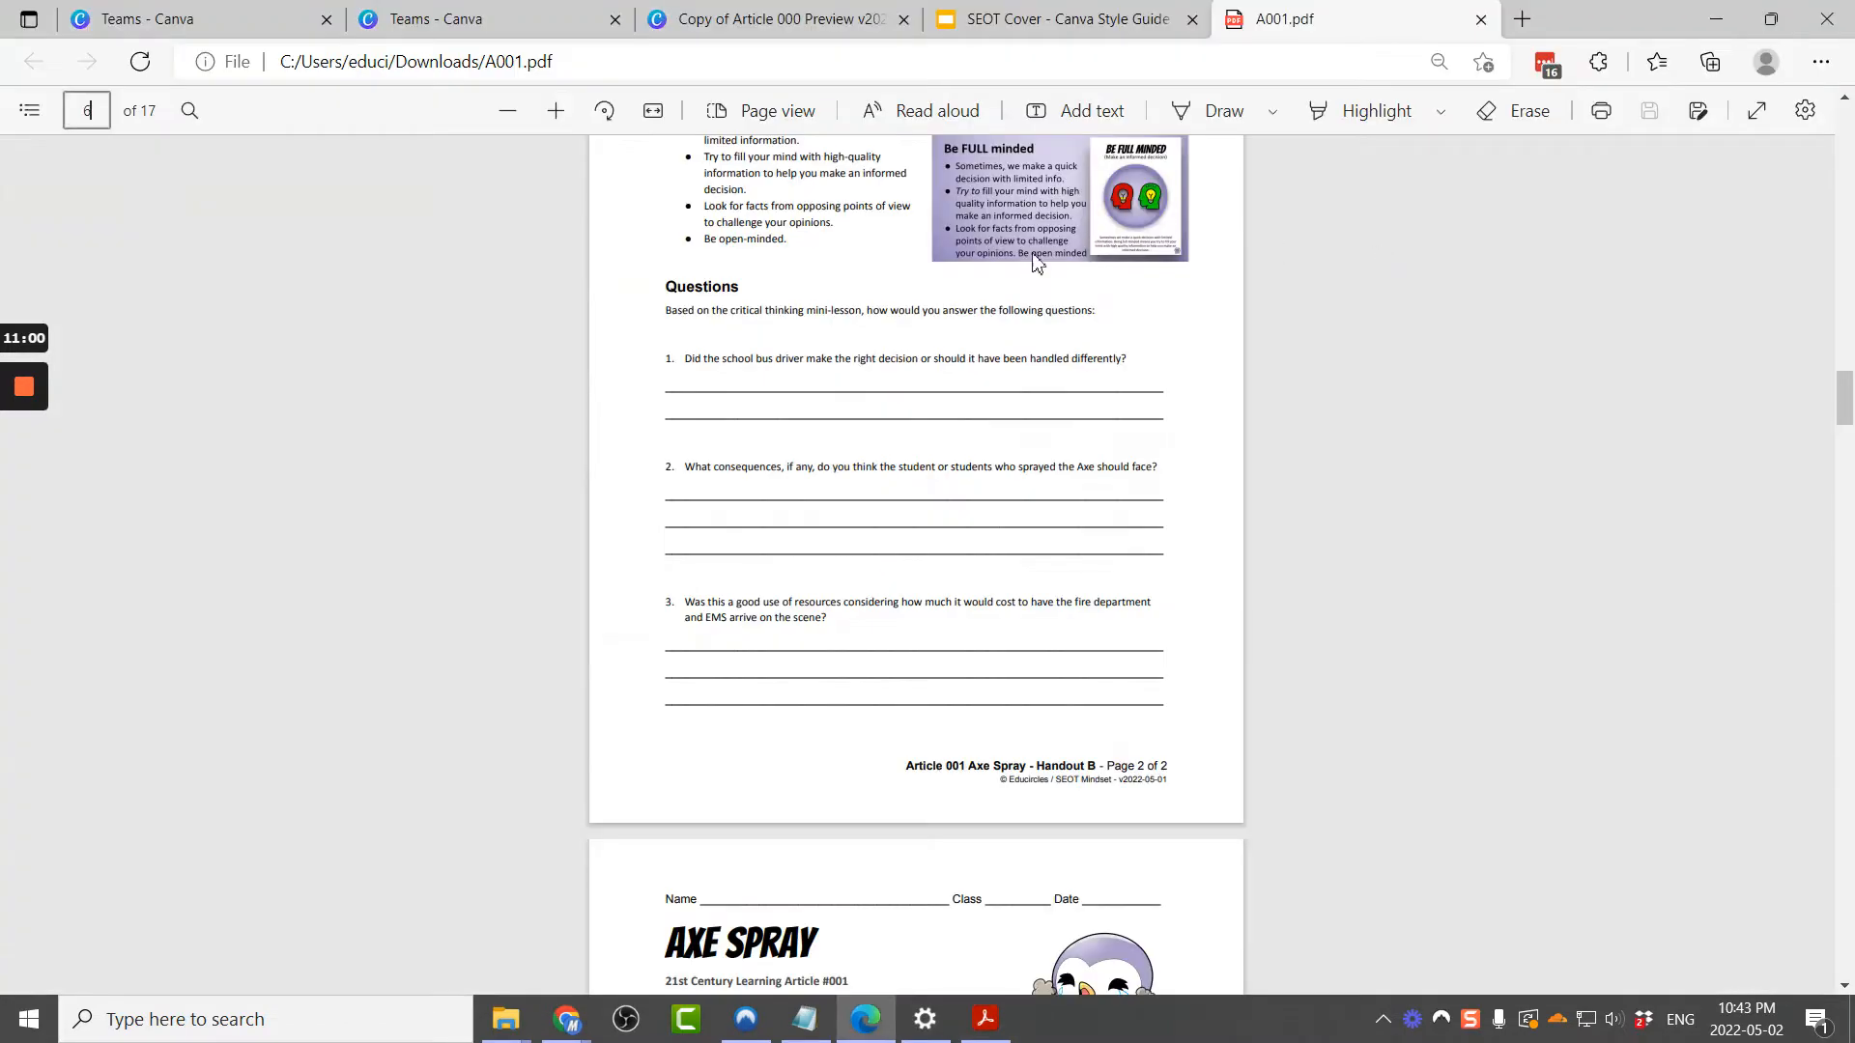
click(708, 10)
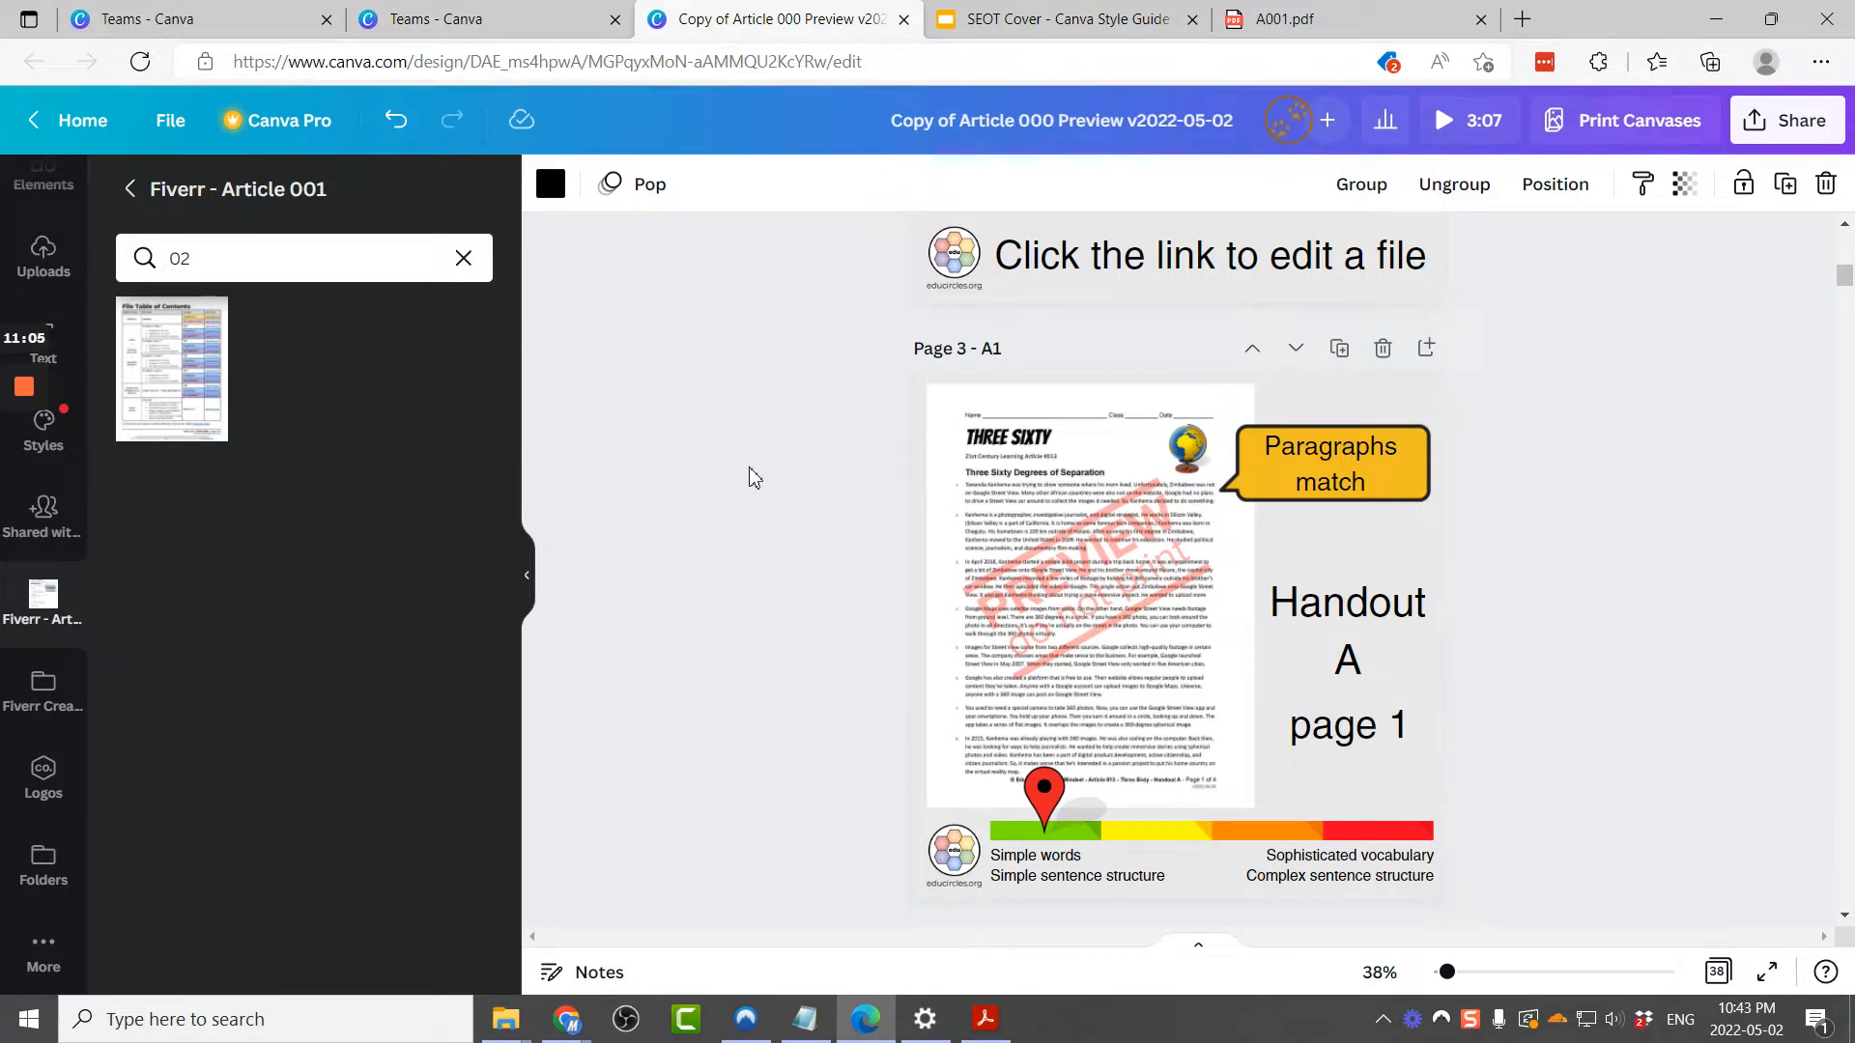
Step: Switch the design to grid view and delete the A2 and A4 pages
click(1714, 976)
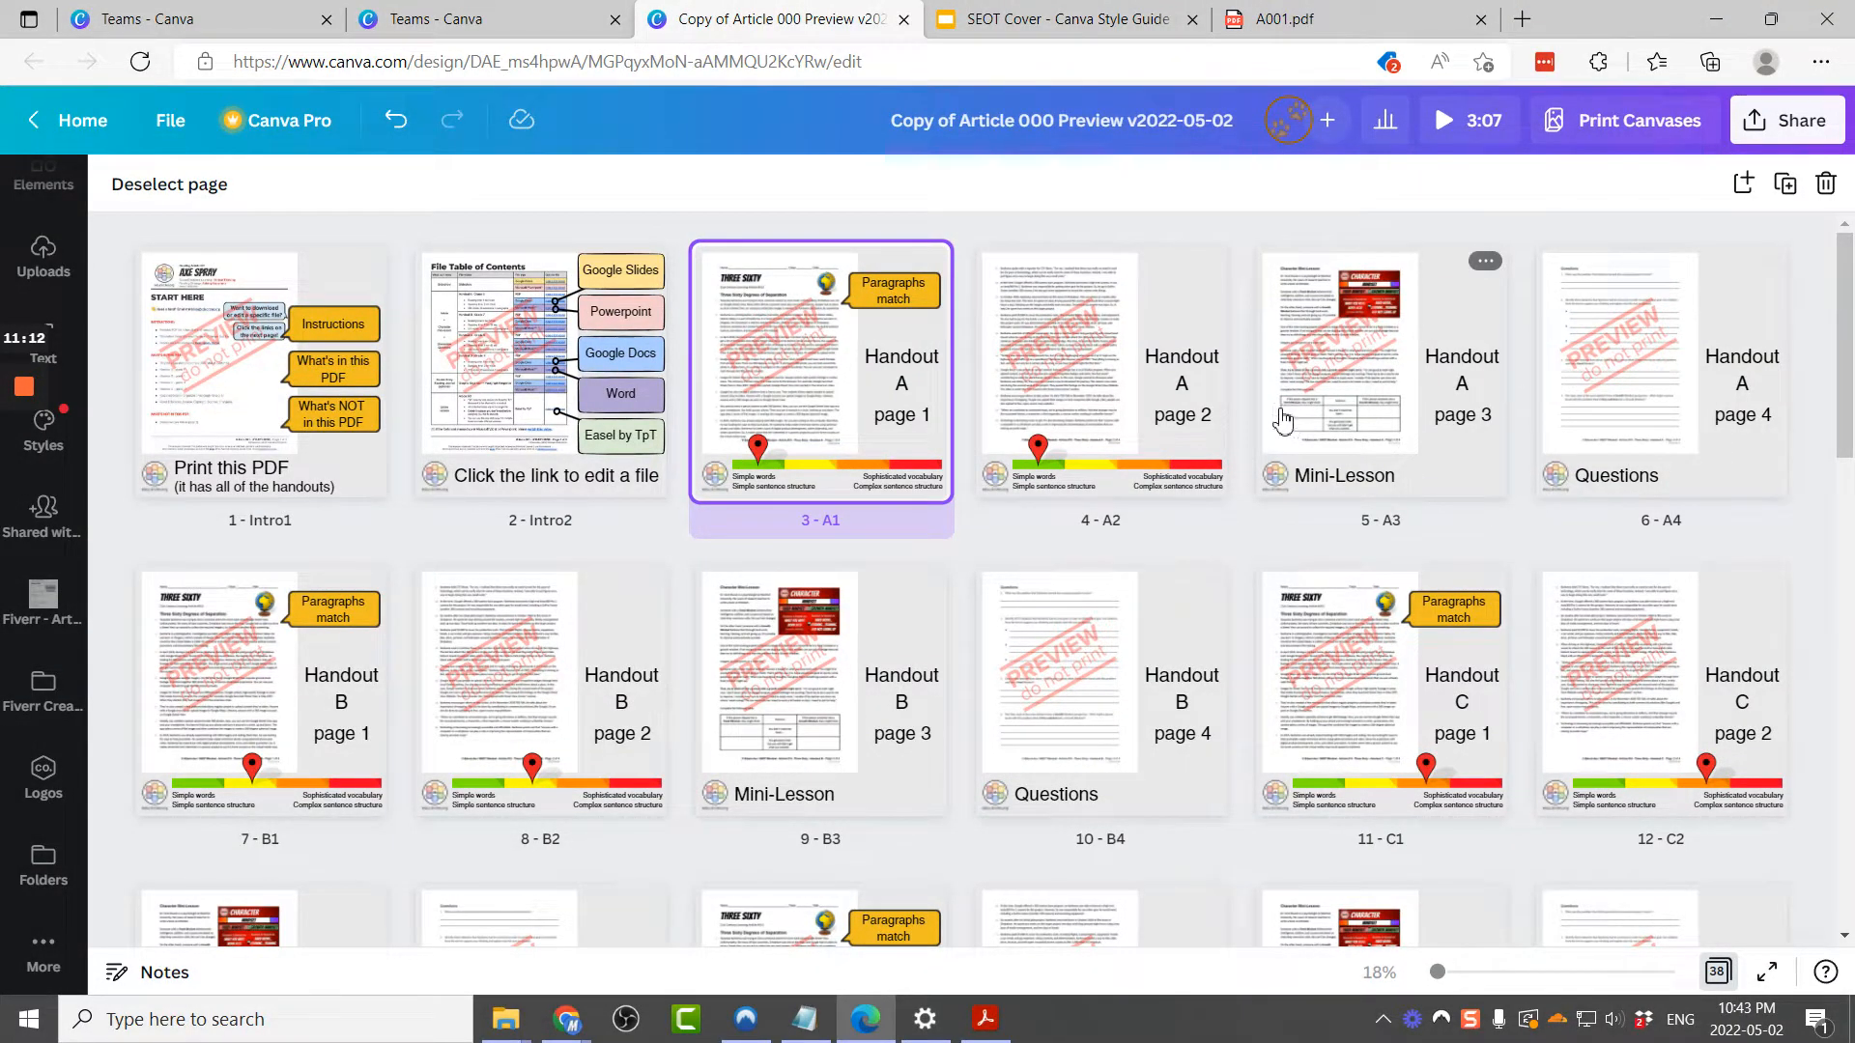
click(1043, 386)
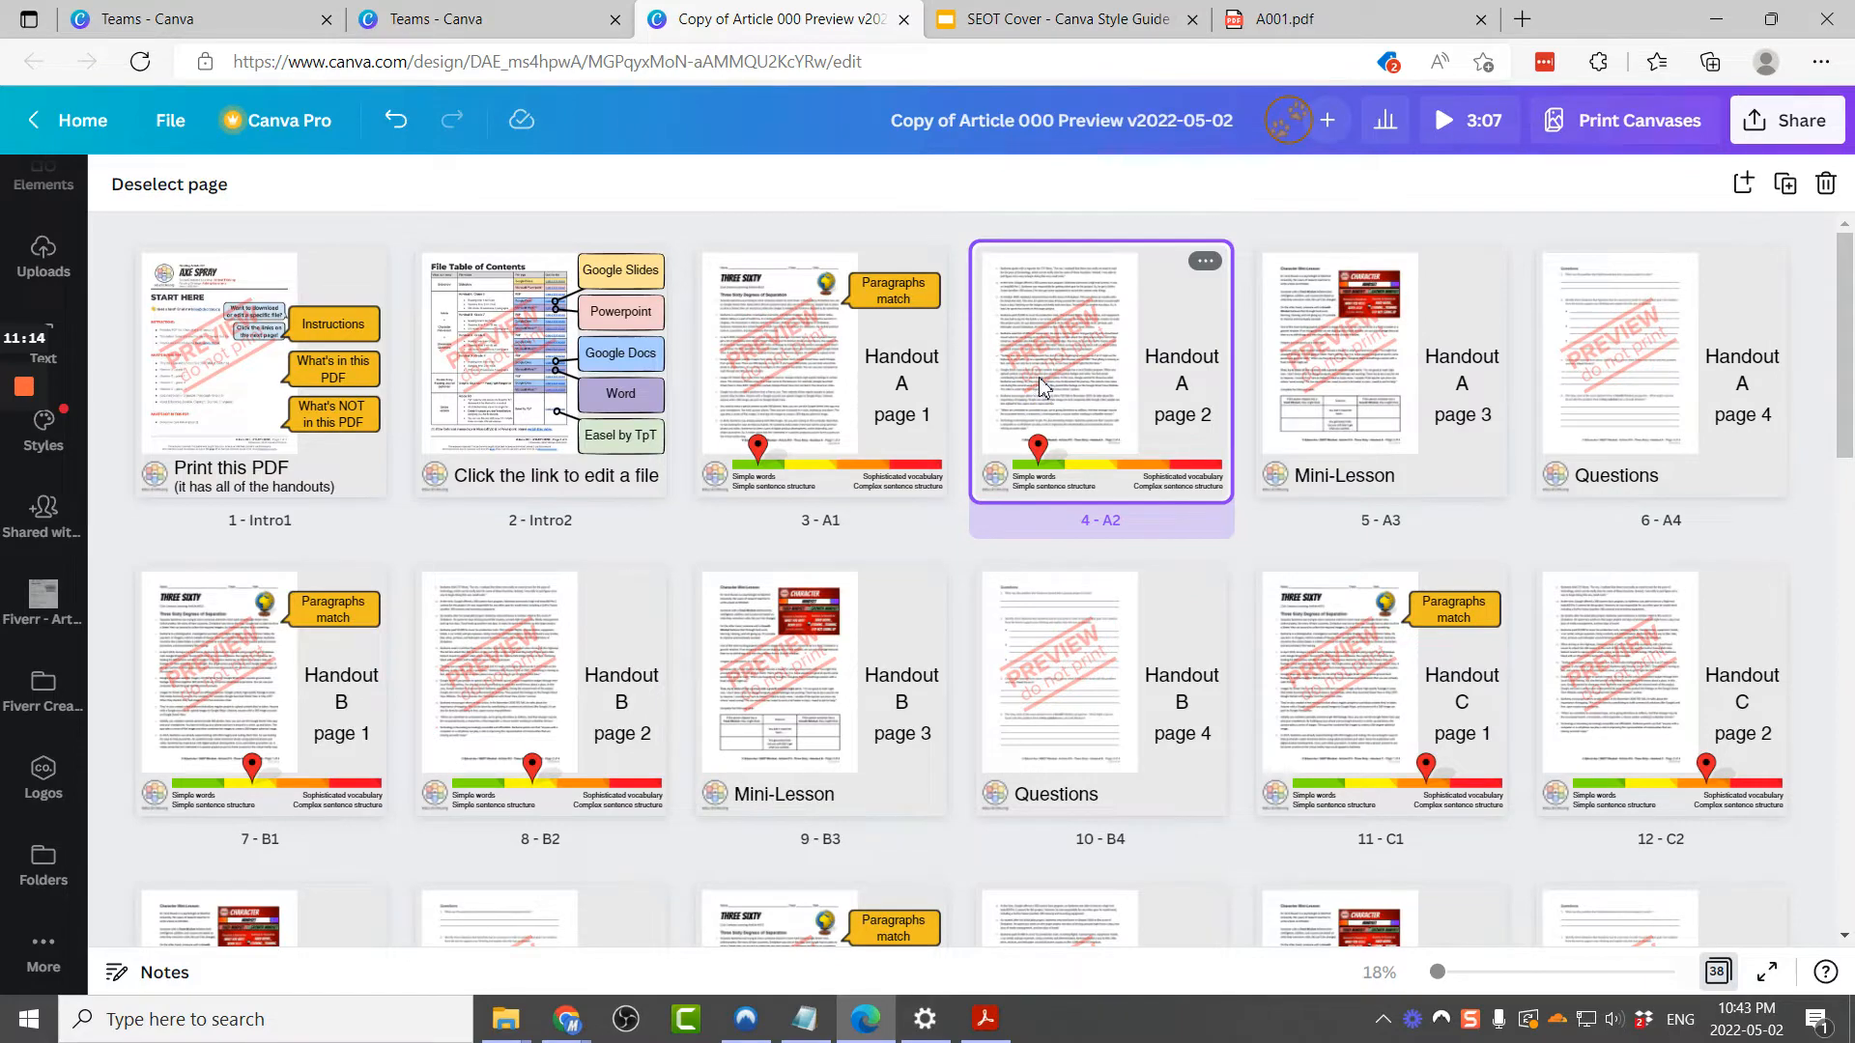
key(Delete)
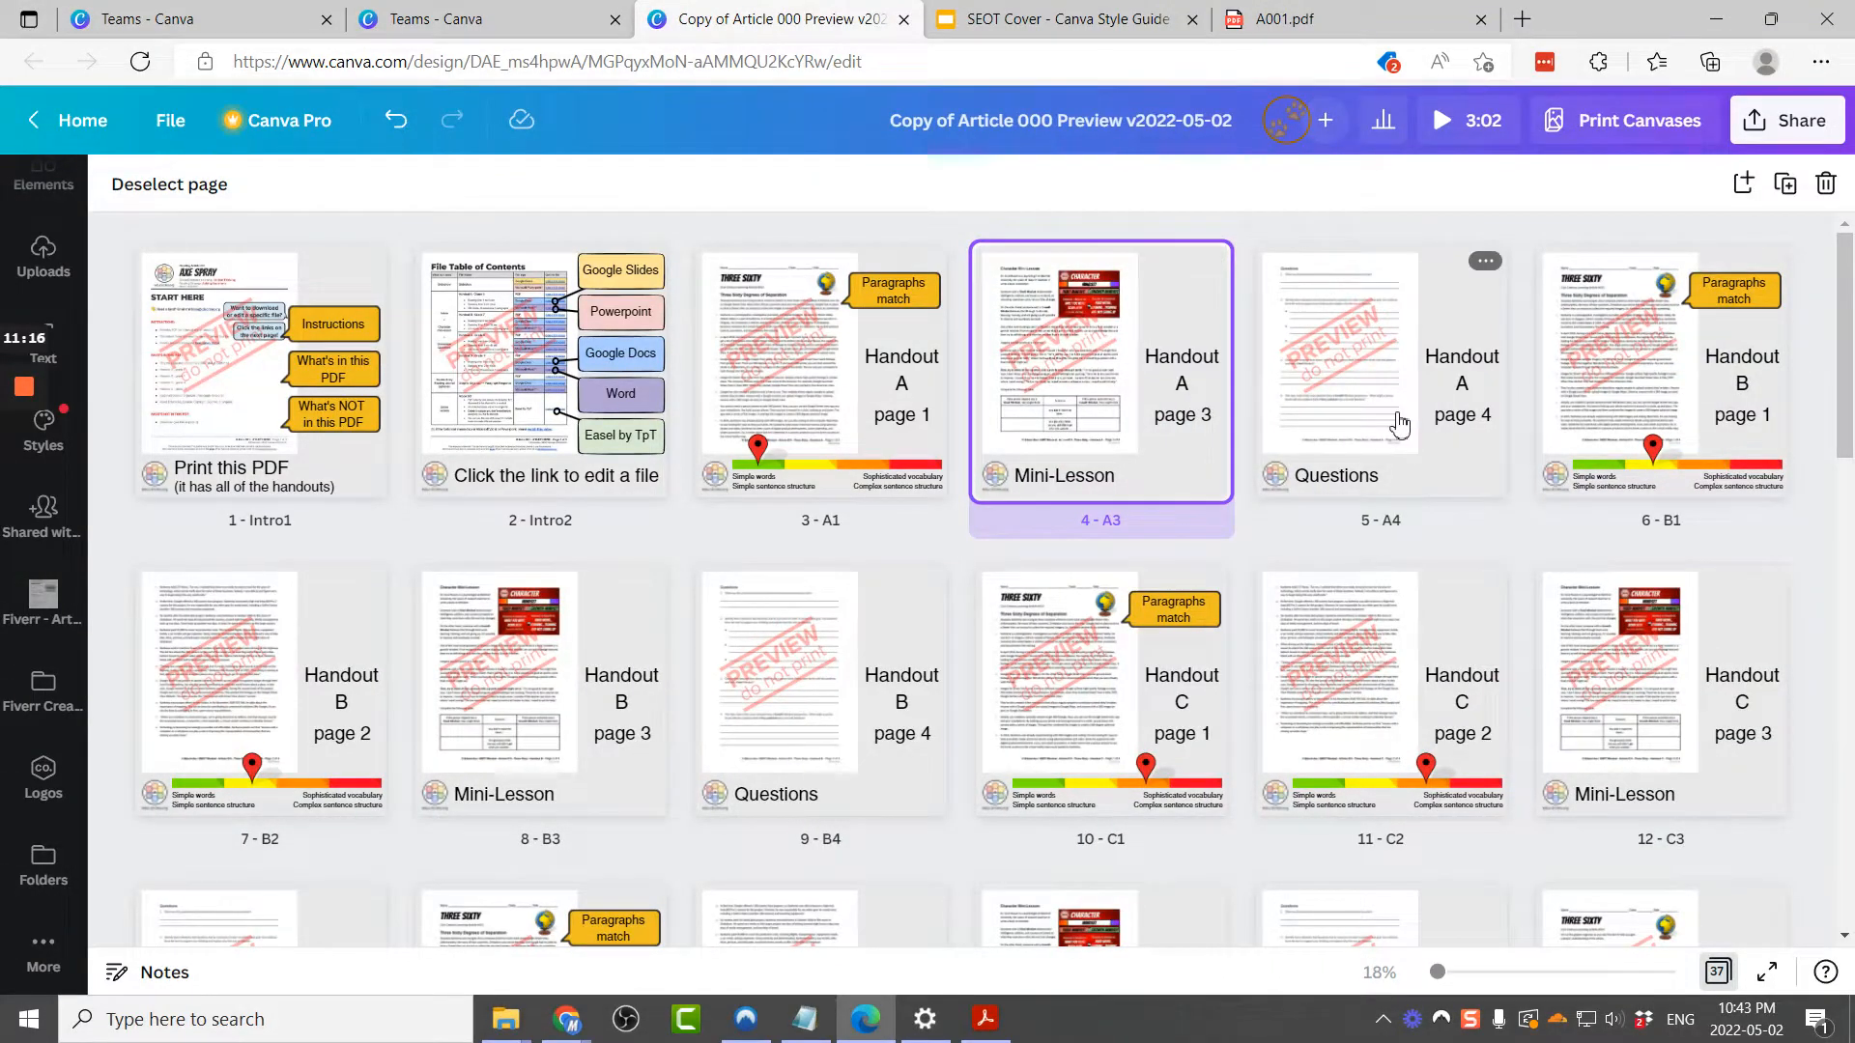
click(1397, 423)
key(Delete)
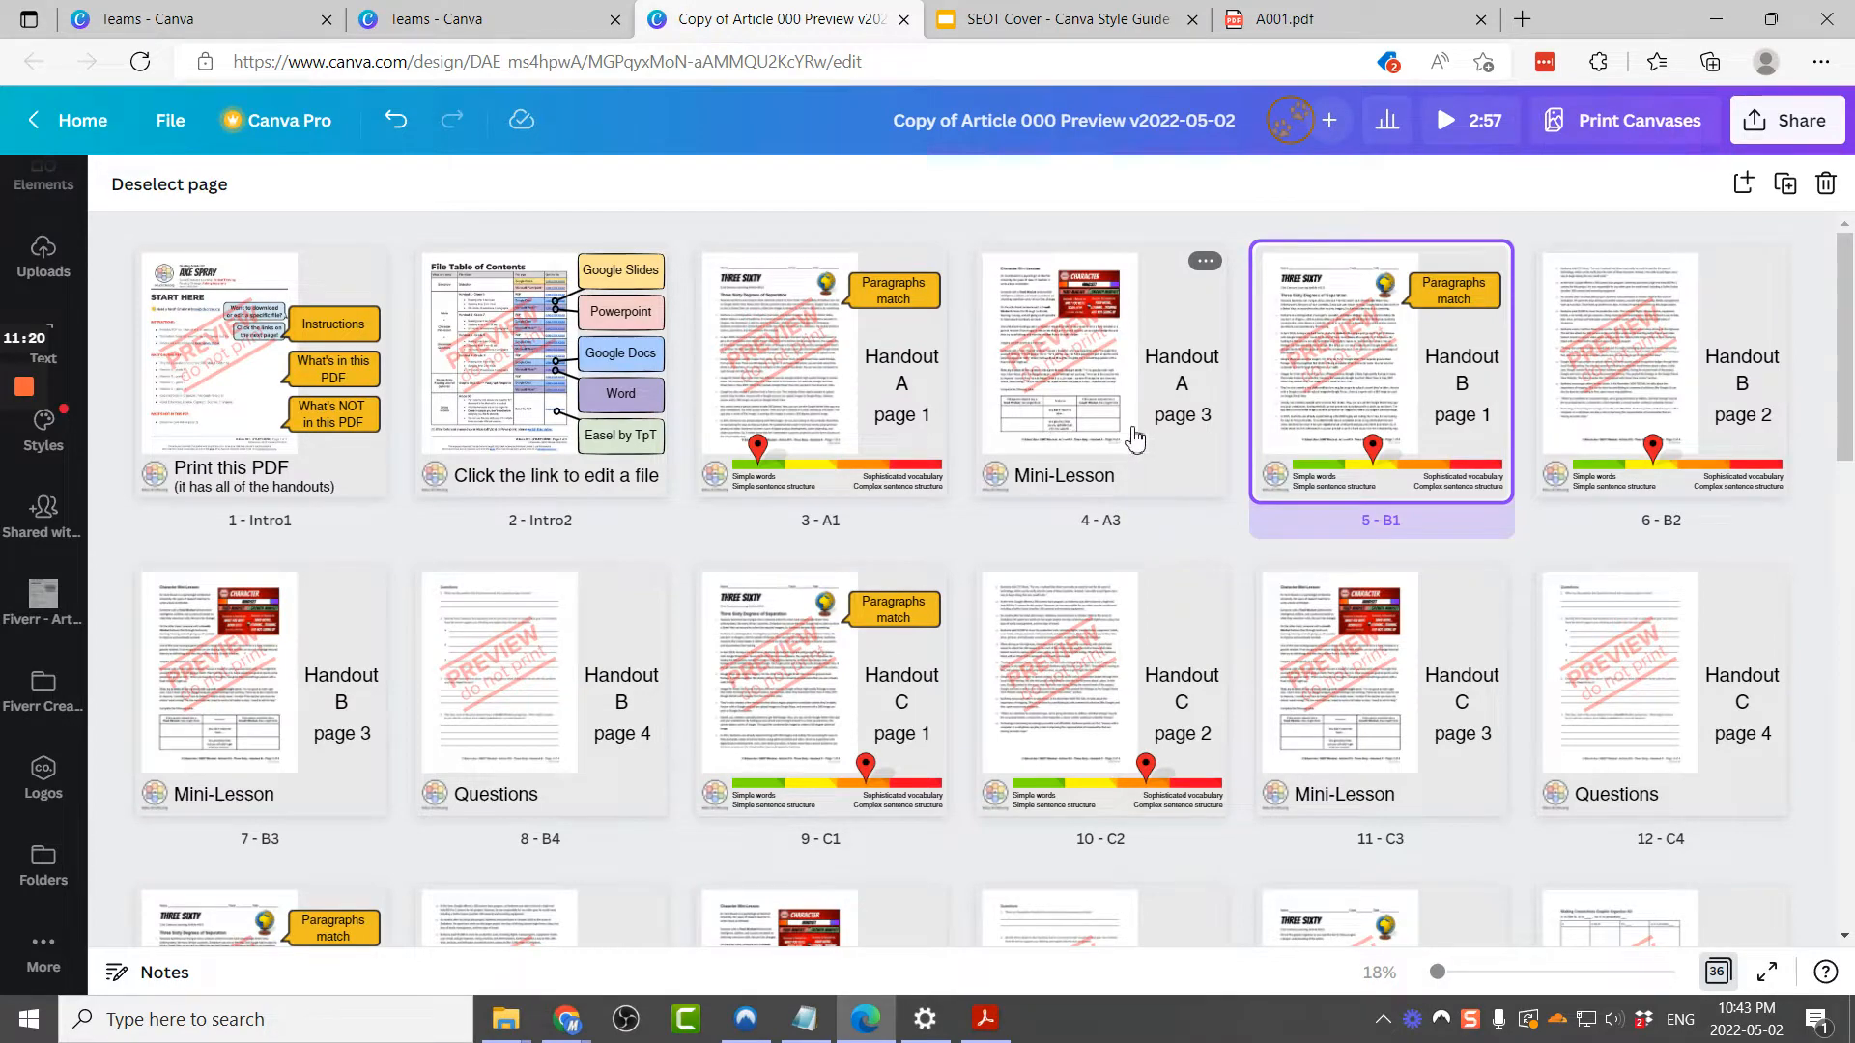
Step: Open page 3 (A1) and replace its handout image with image 03 from the Fiverr - Article 001 folder
click(1642, 430)
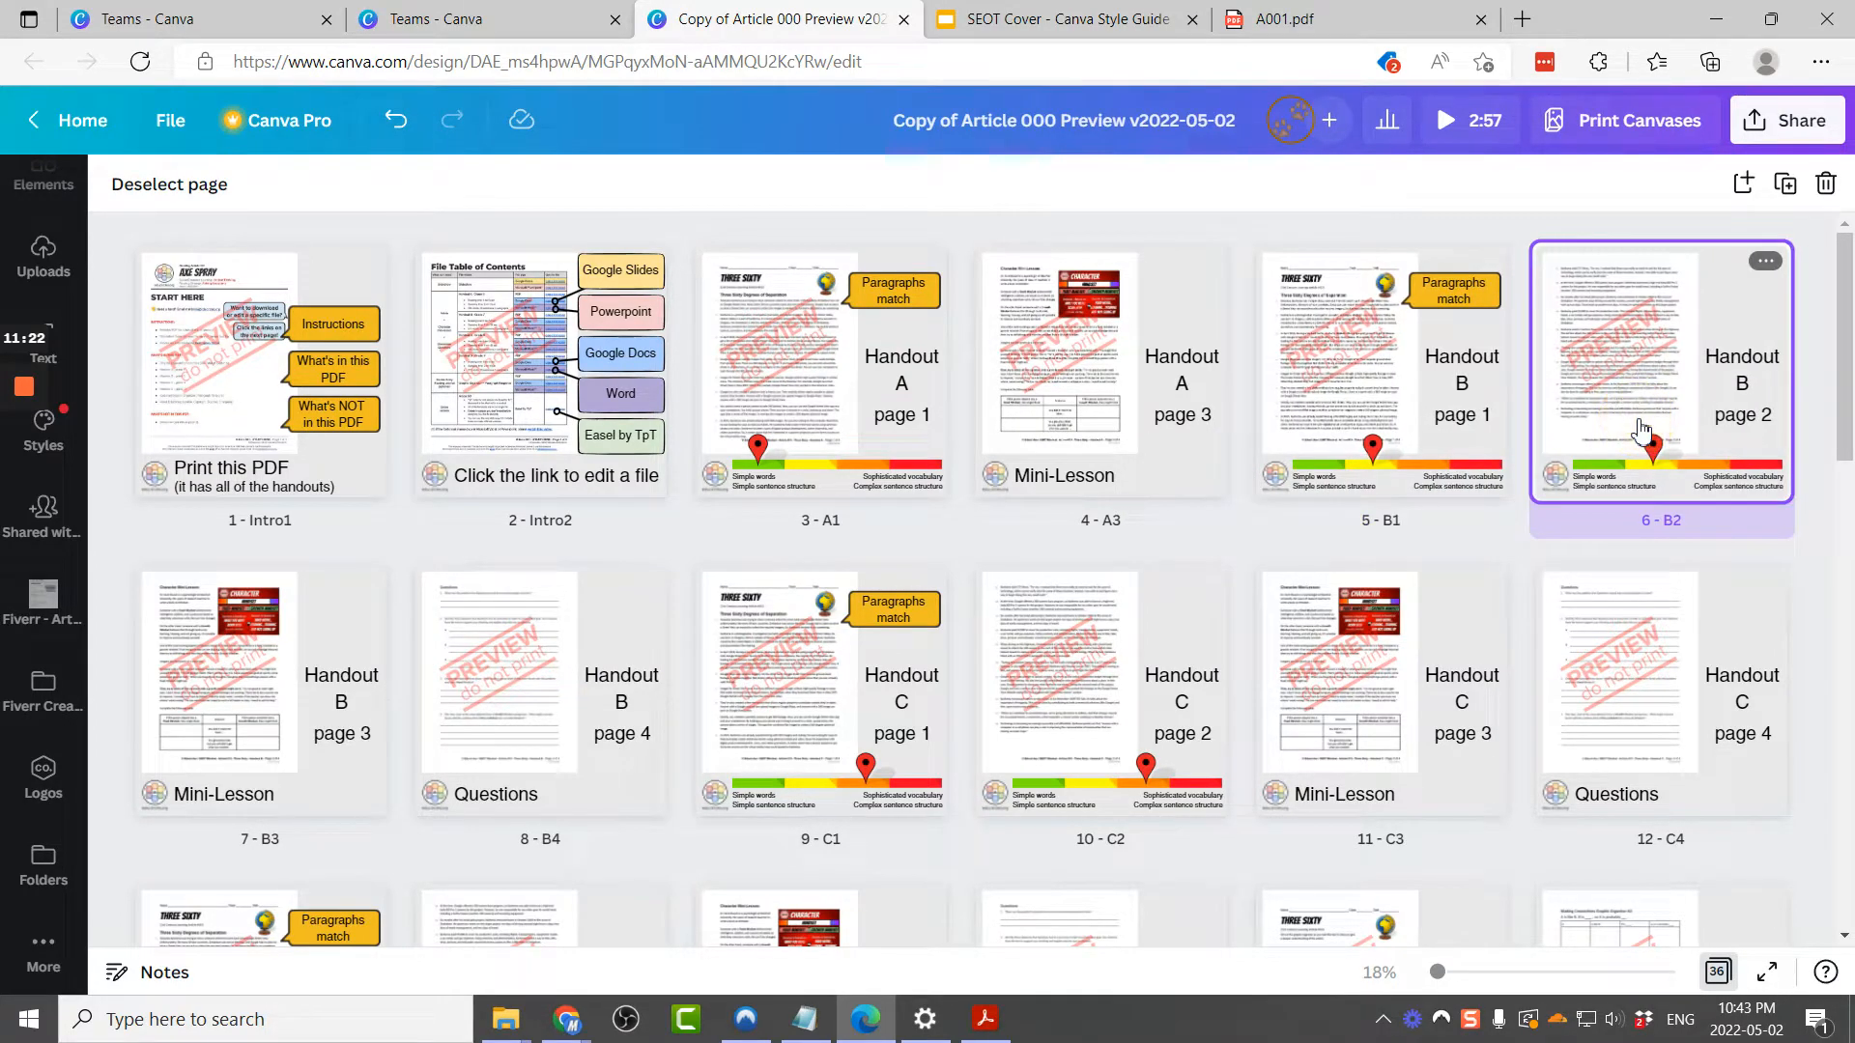
click(837, 410)
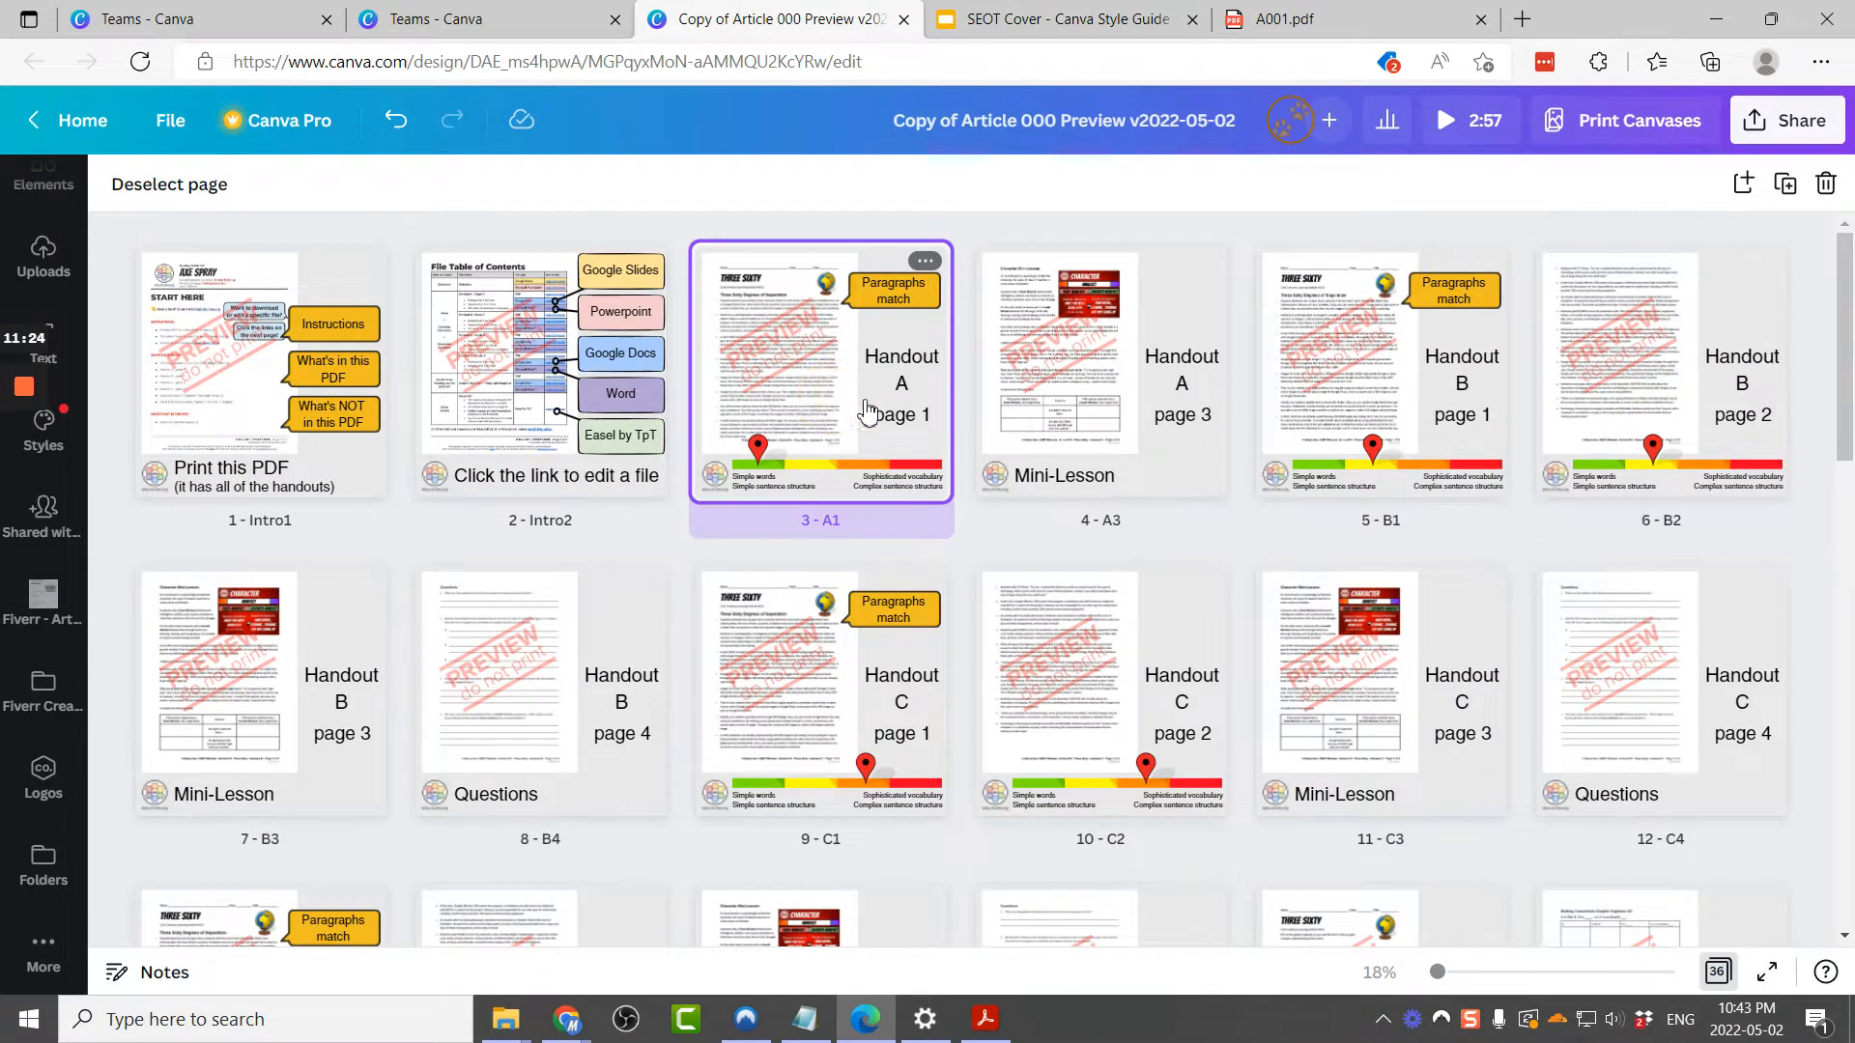
double_click(904, 415)
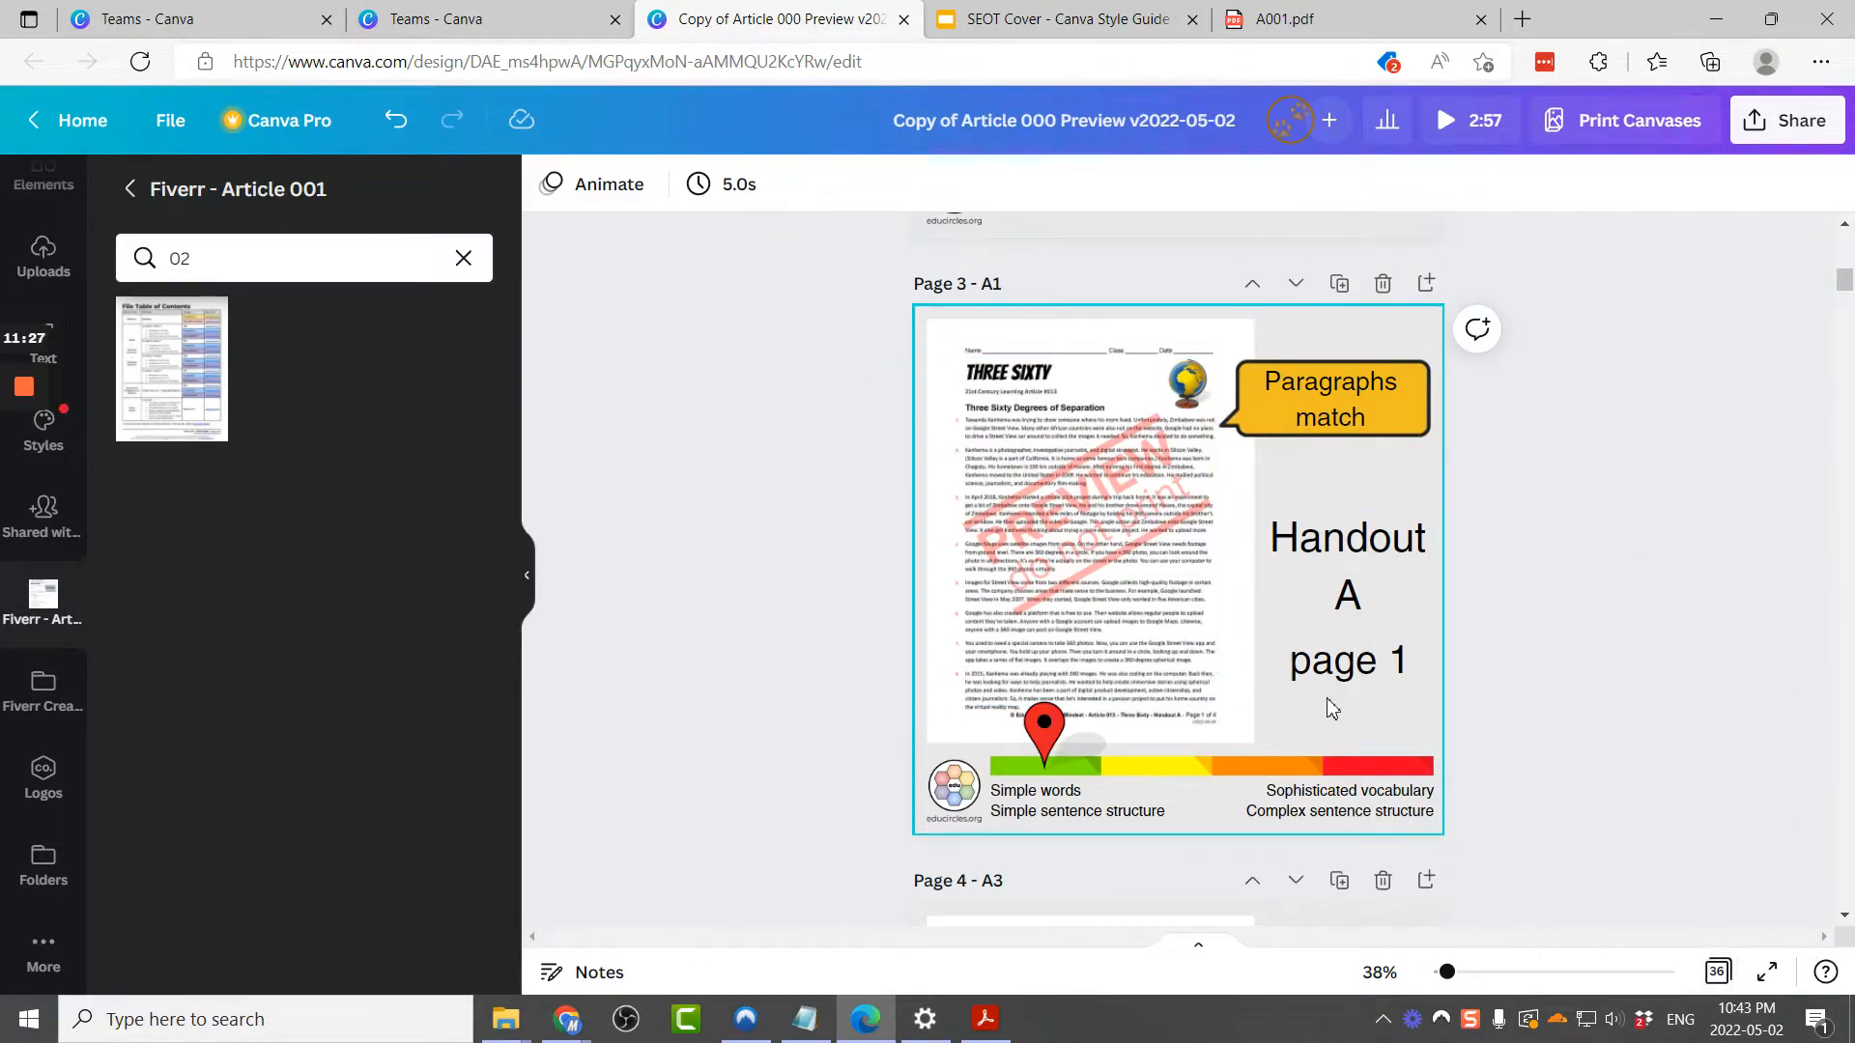
click(966, 349)
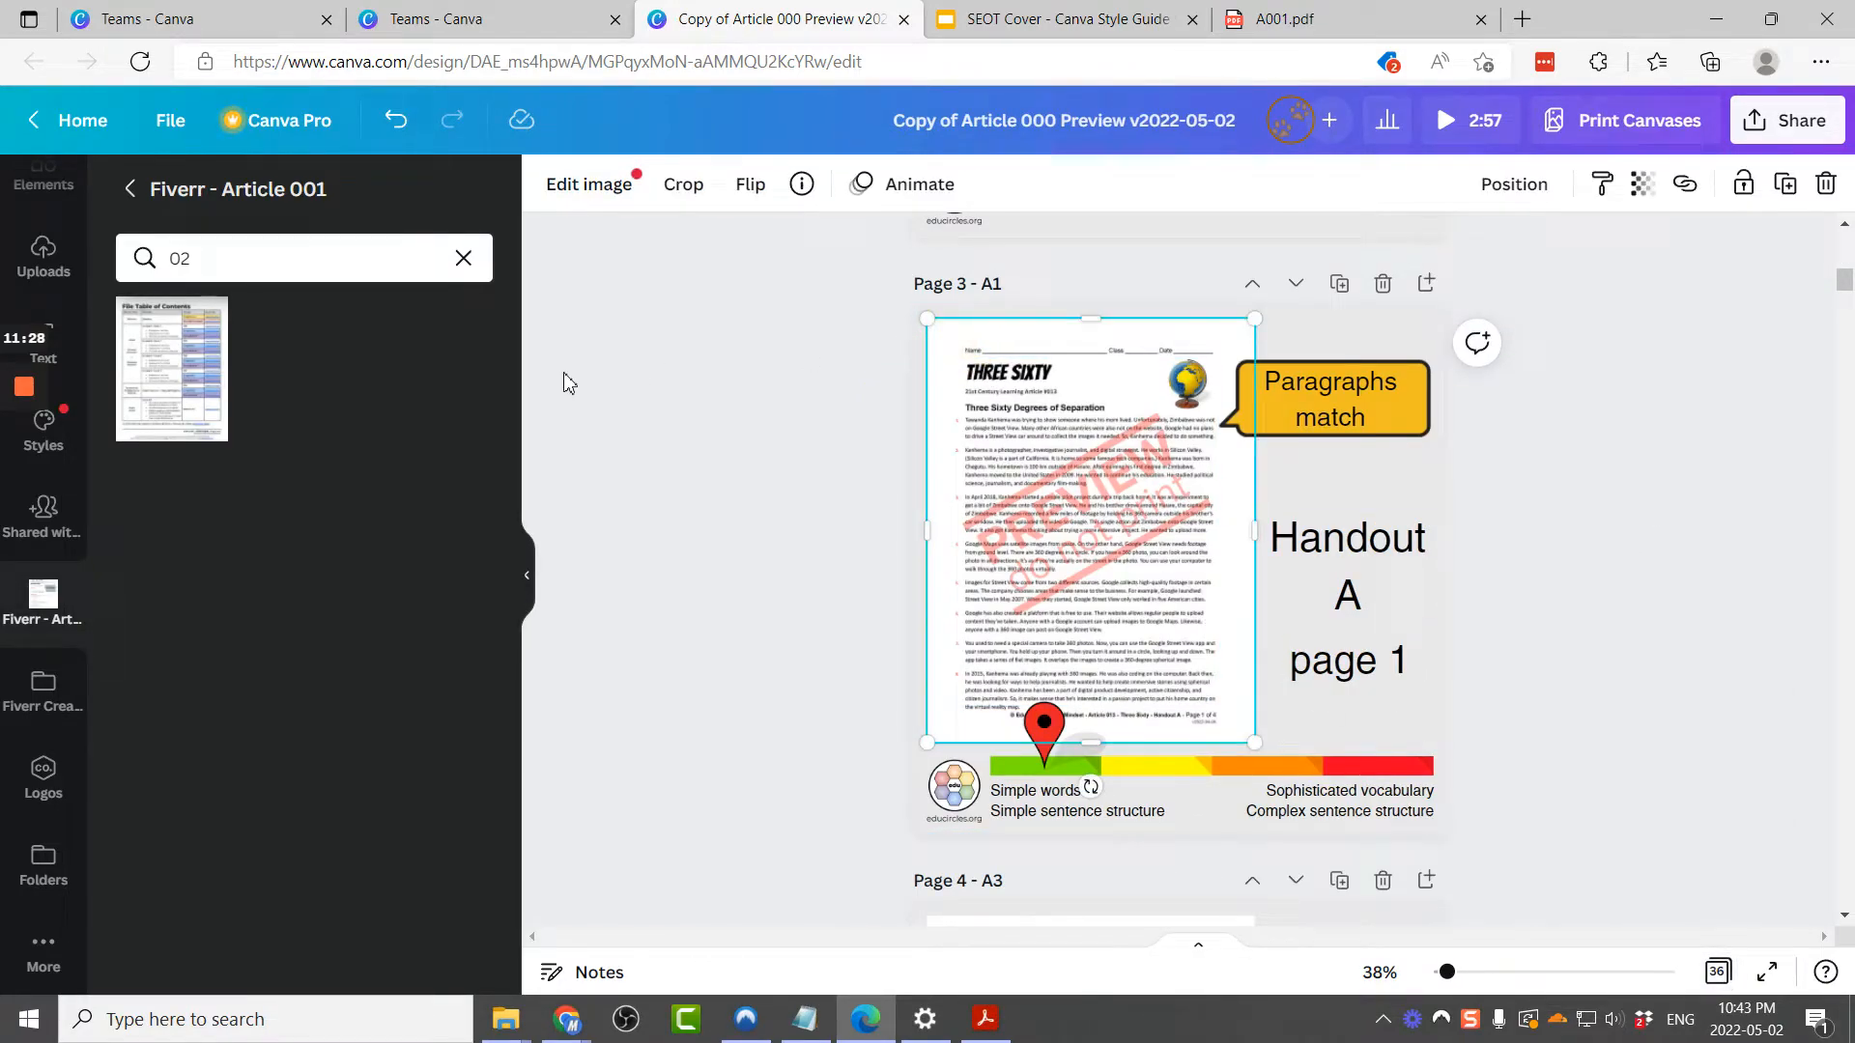
click(303, 247)
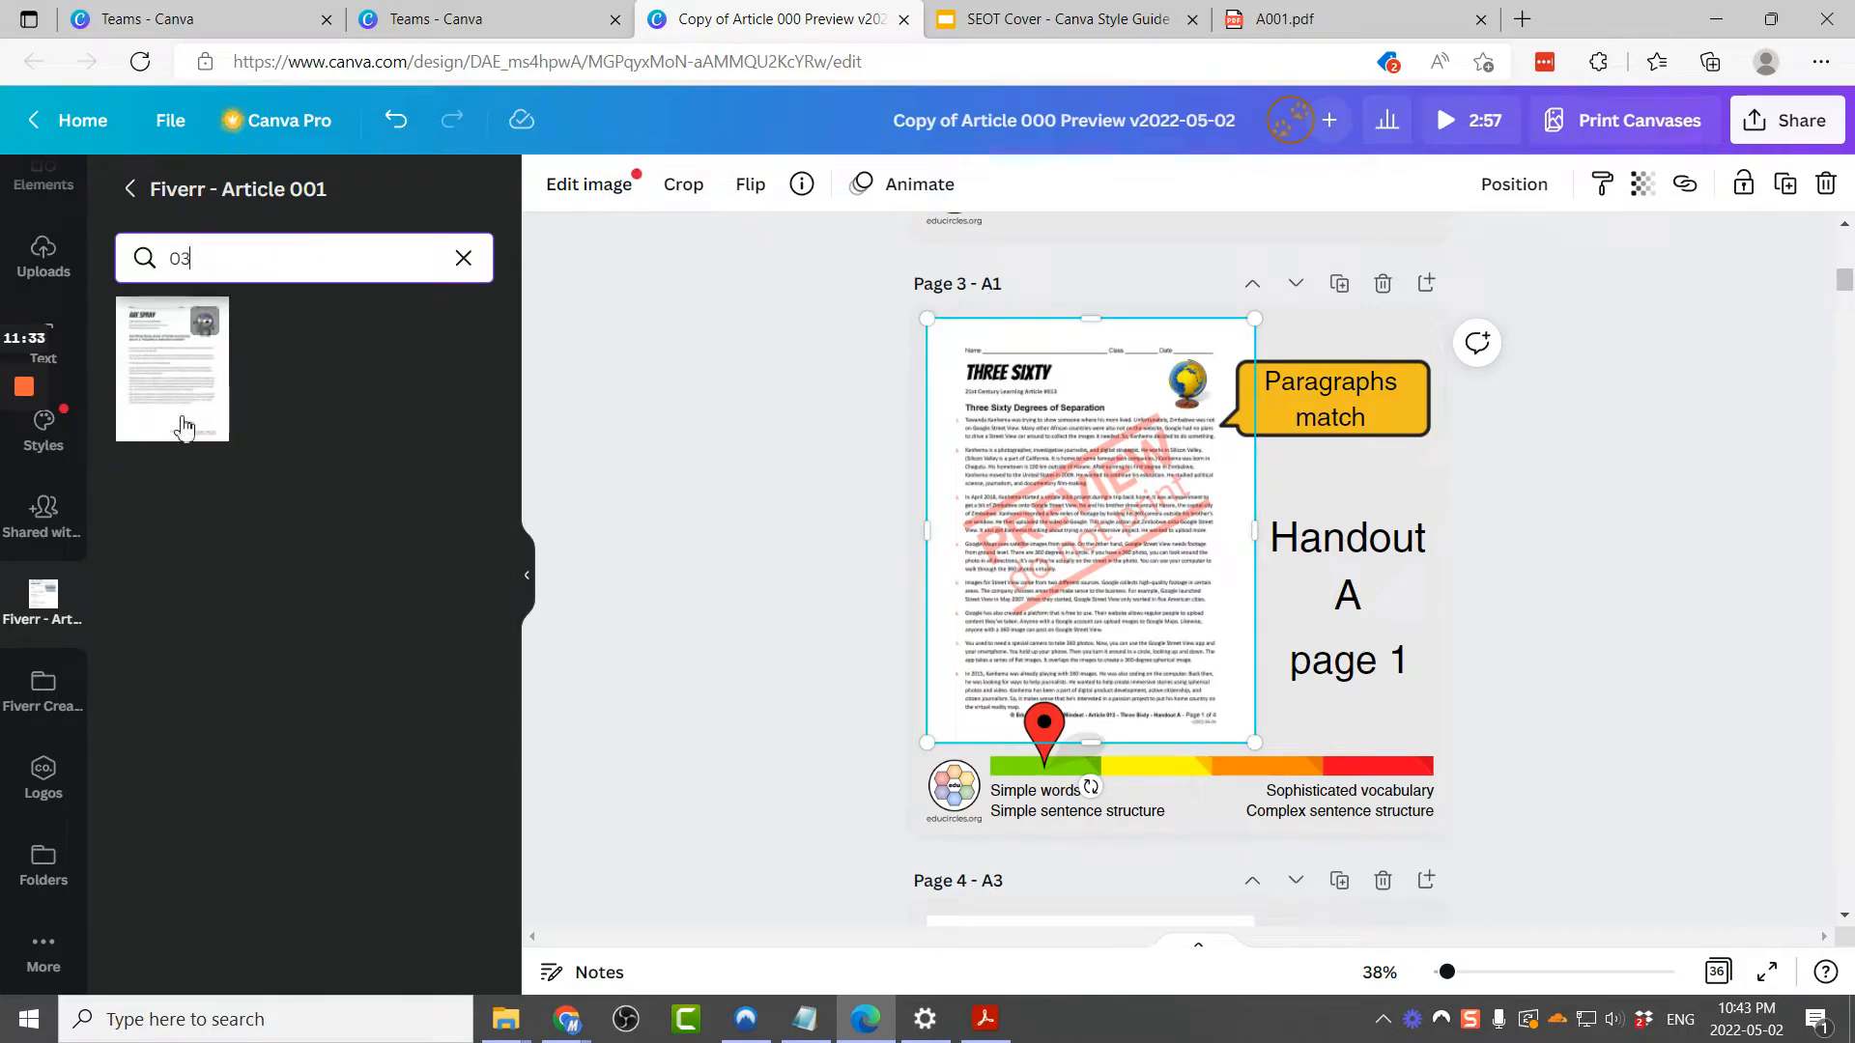
mouse_move(174, 426)
mouse_down()
mouse_move(248, 463)
mouse_move(910, 476)
mouse_move(943, 364)
mouse_move(1001, 391)
mouse_up()
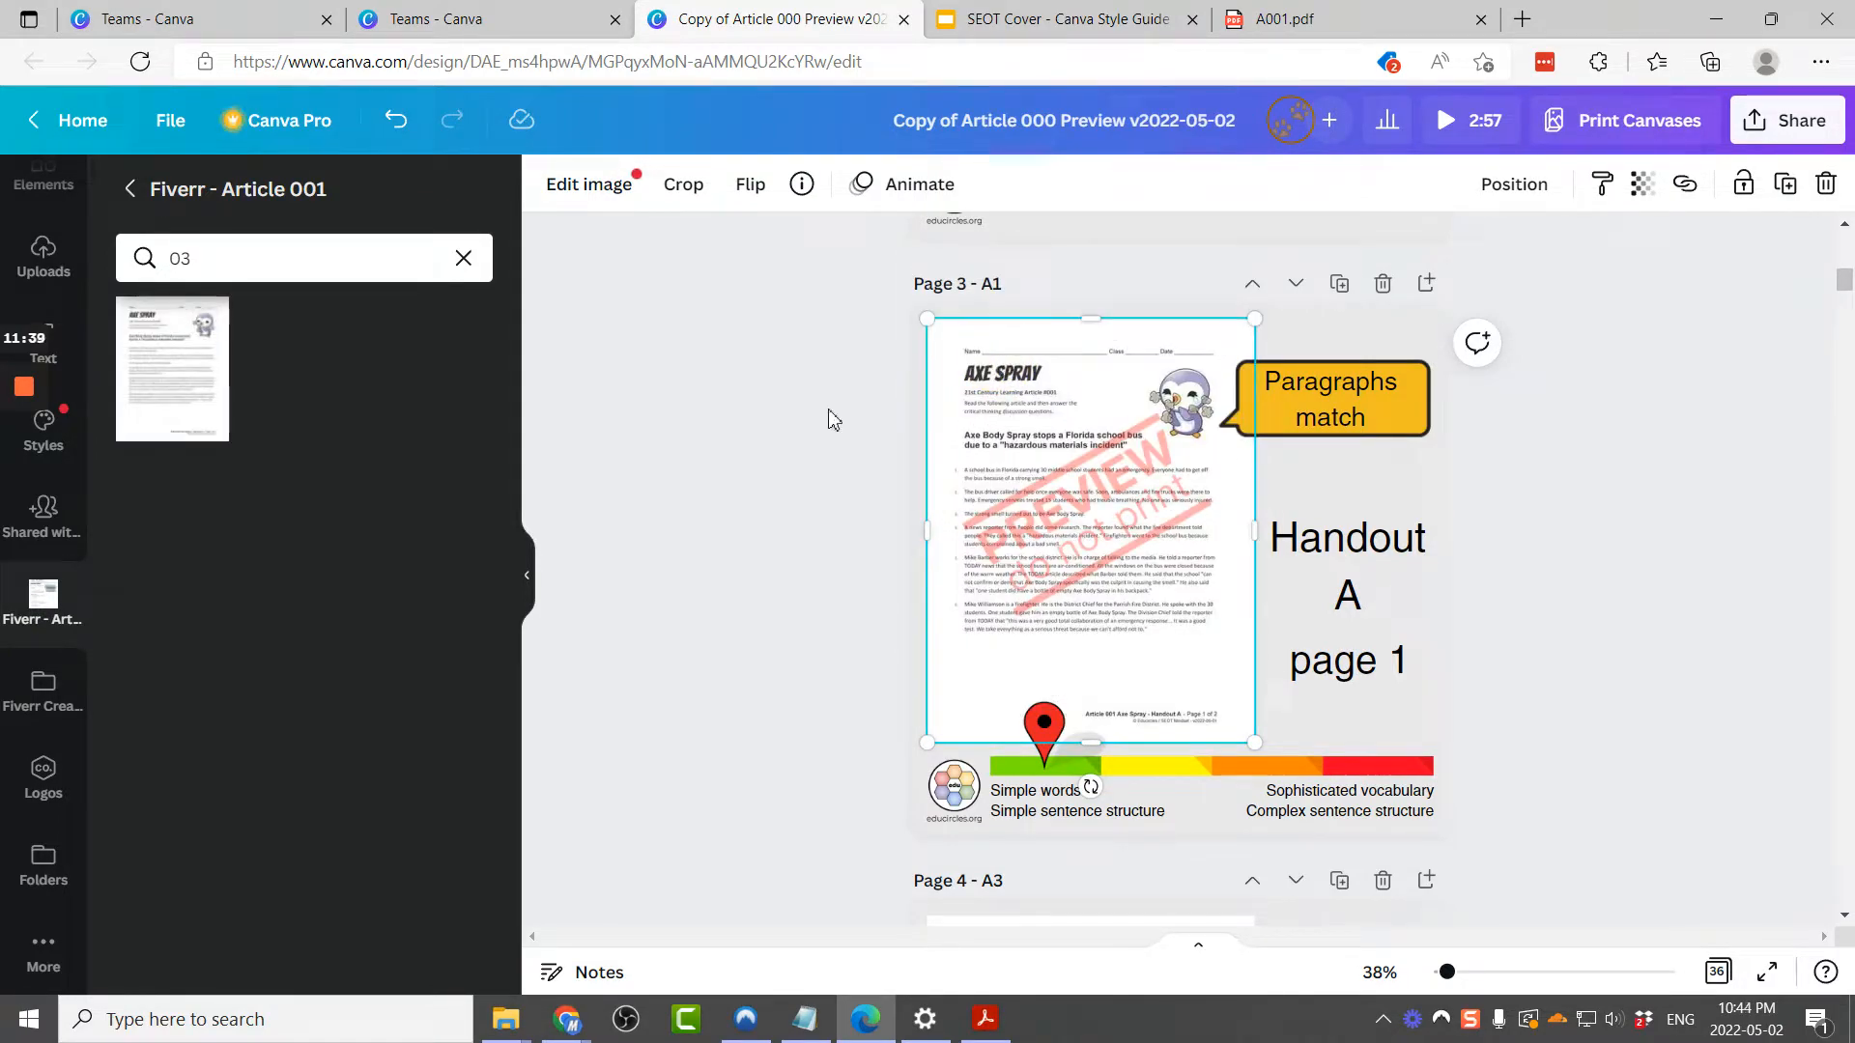
Step: Nudge the Paragraphs match callout on page 3 slightly downward
click(1411, 409)
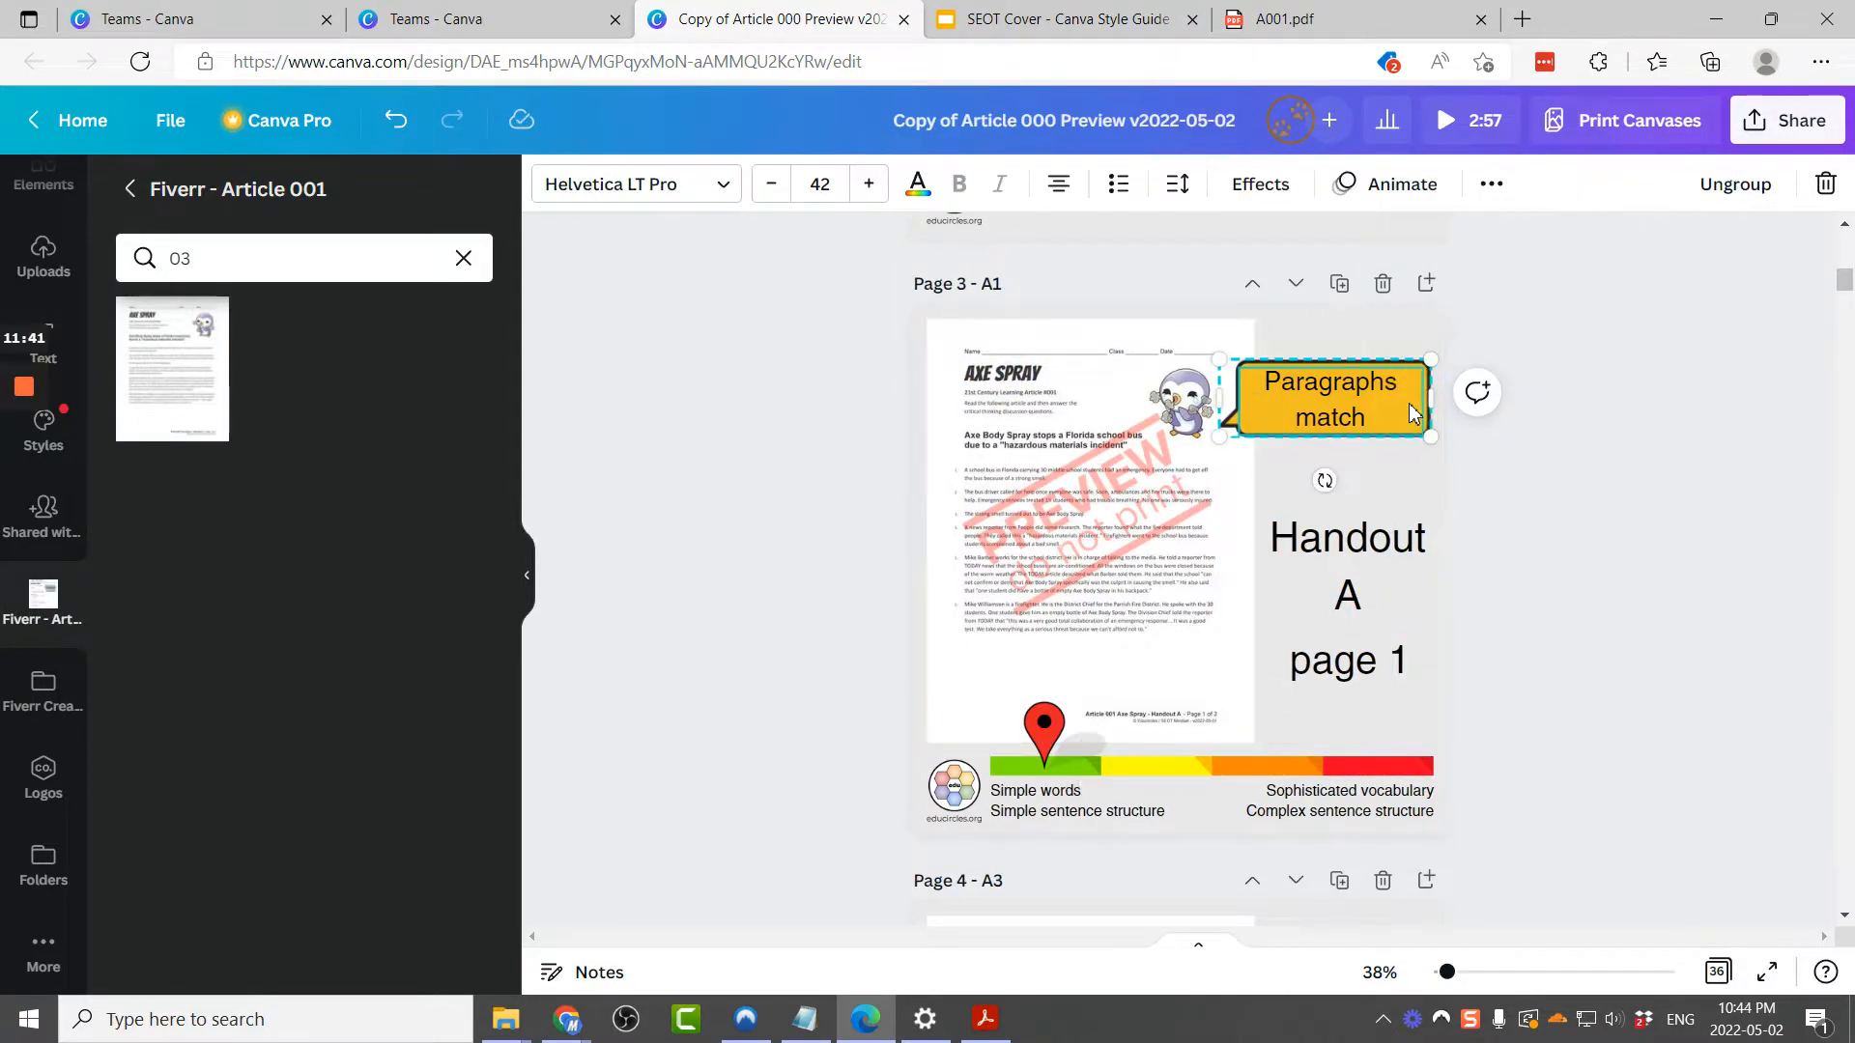
key(Down)
key(Down)
key(Down)
key(Down)
key(Down)
key(Down)
key(Down)
key(Down)
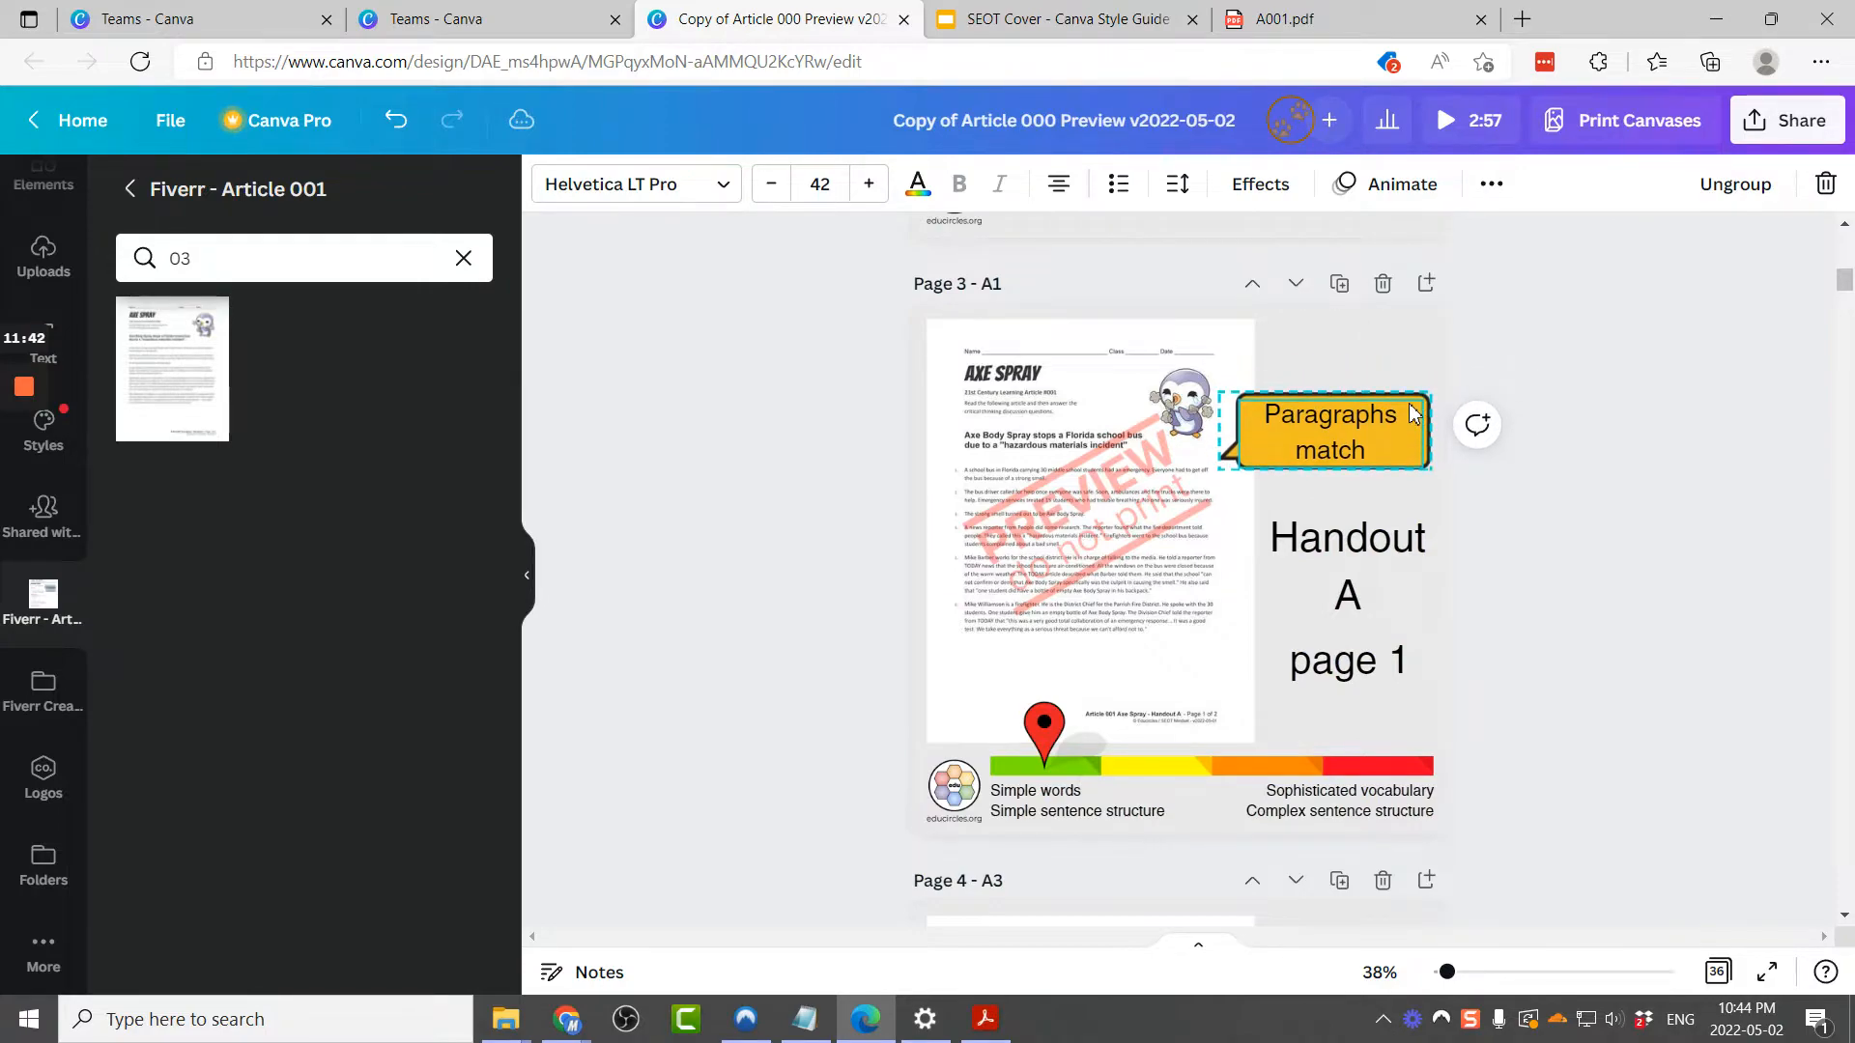
key(Down)
key(Down)
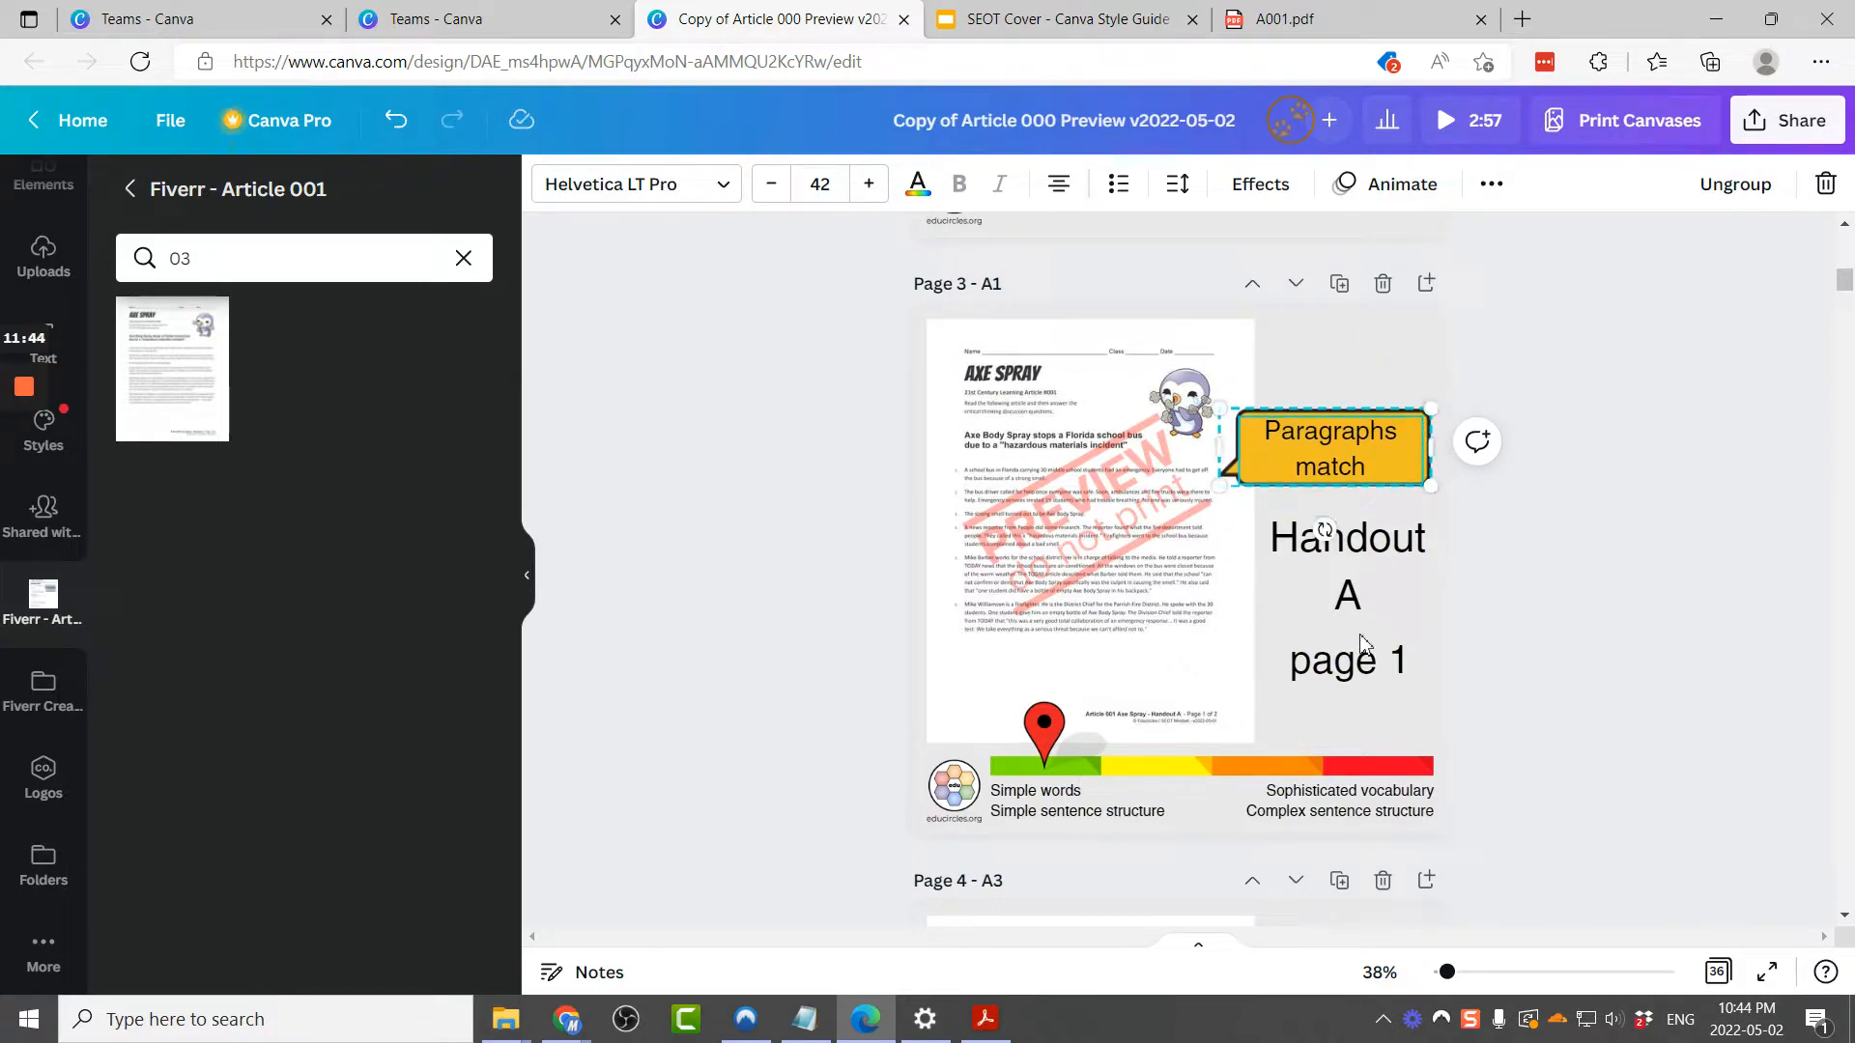
click(722, 581)
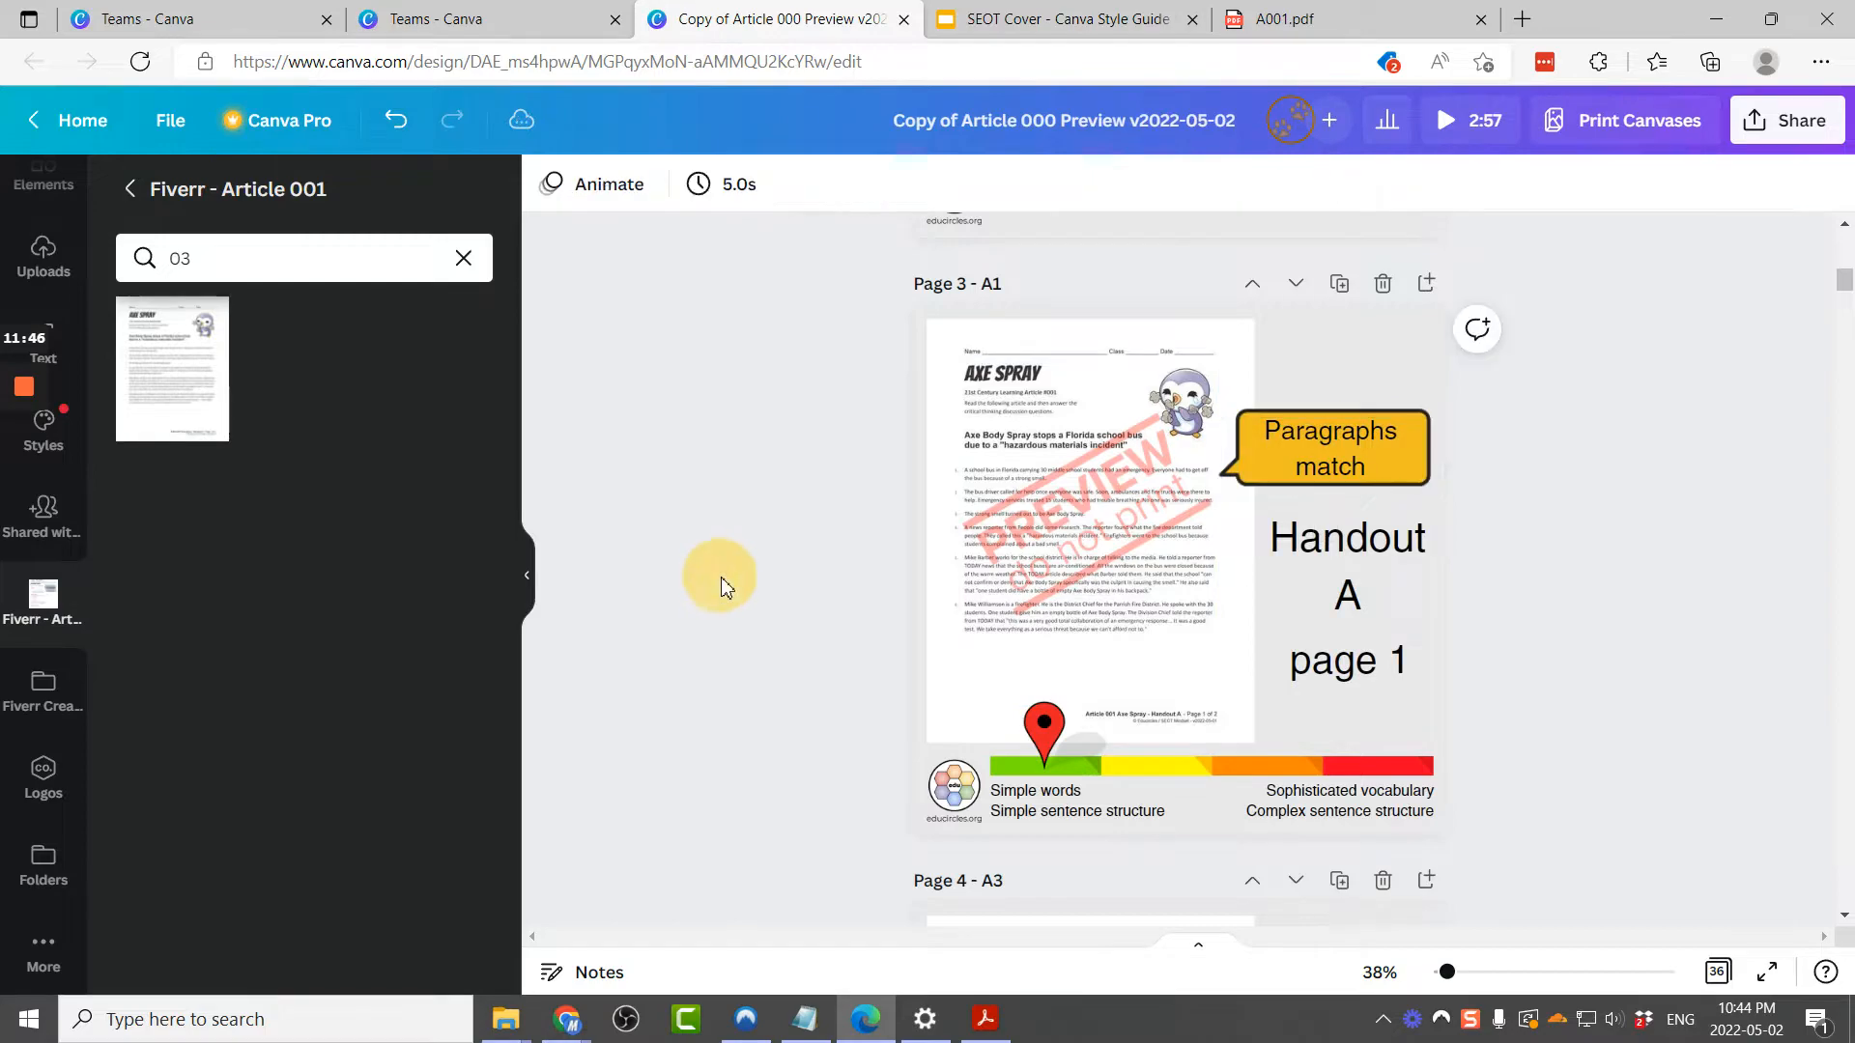
Step: Search the folder for 04 and replace the page 4 (A3) handout image with it
scroll(1299, 661, down, 3)
scroll(1299, 660, down, 4)
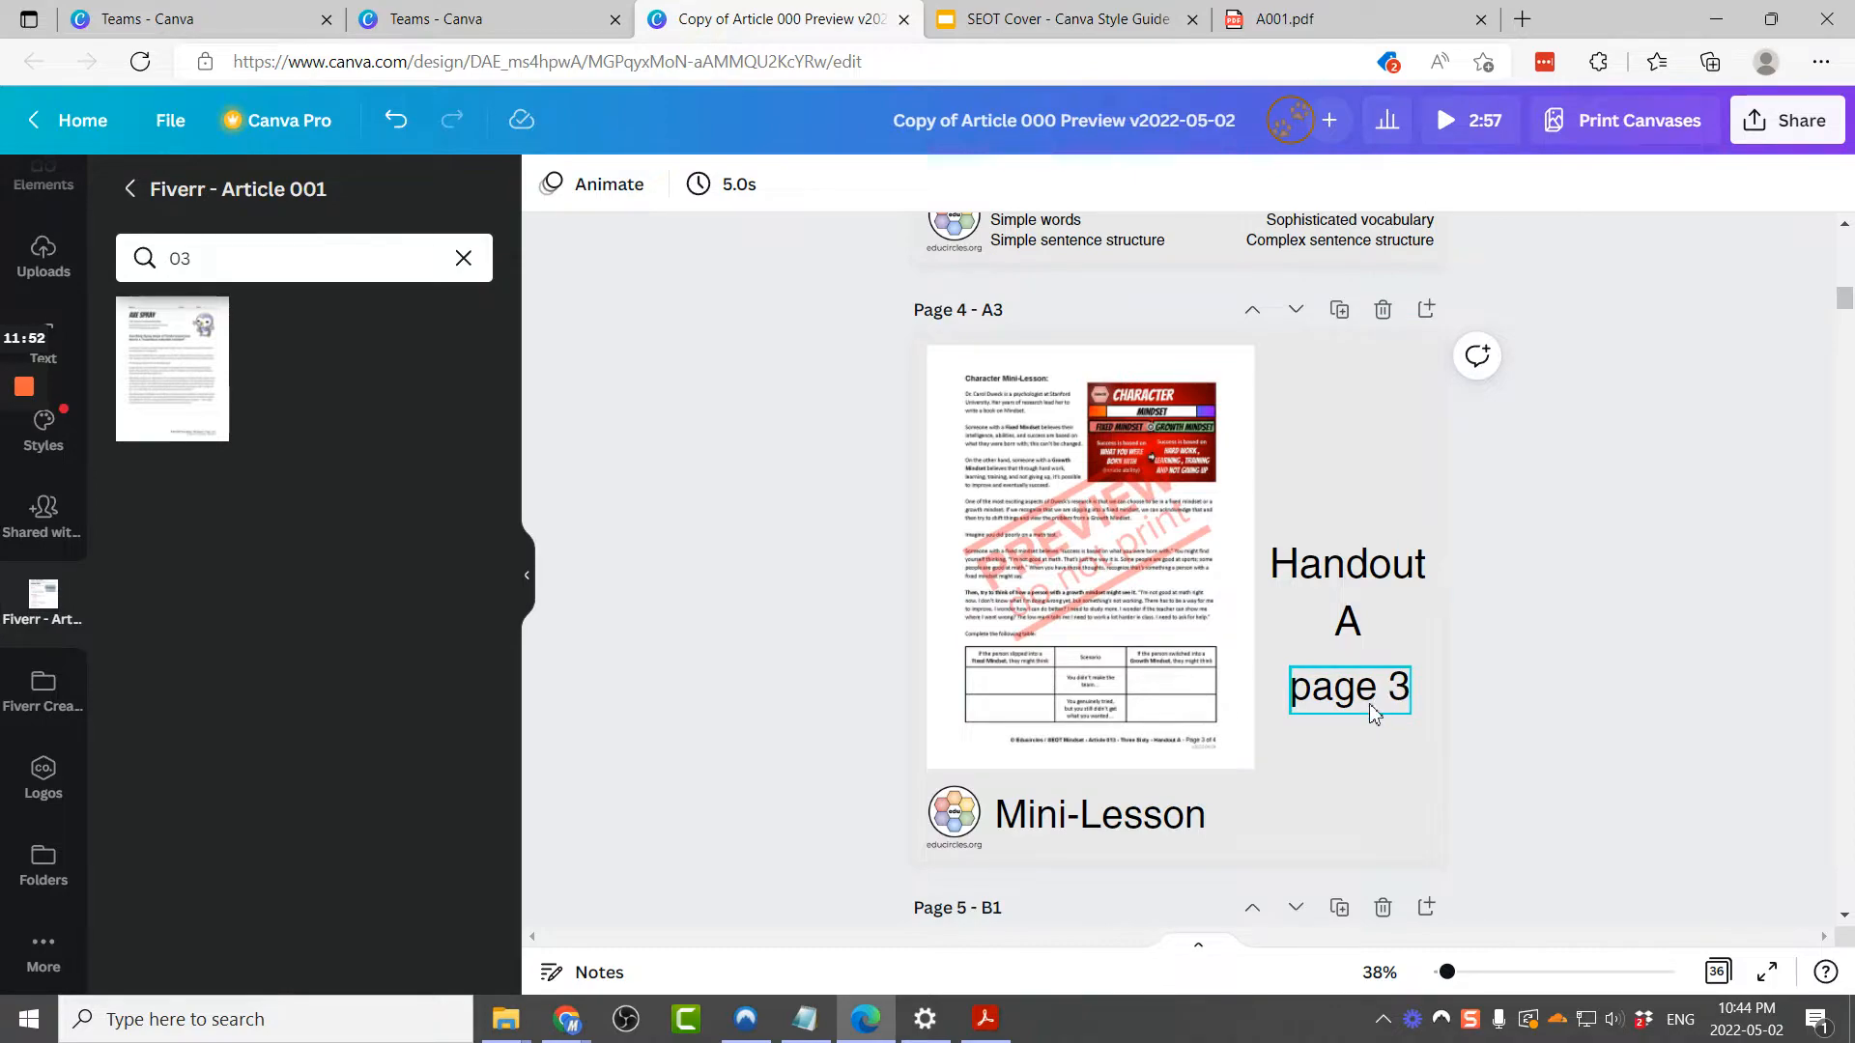
click(1199, 828)
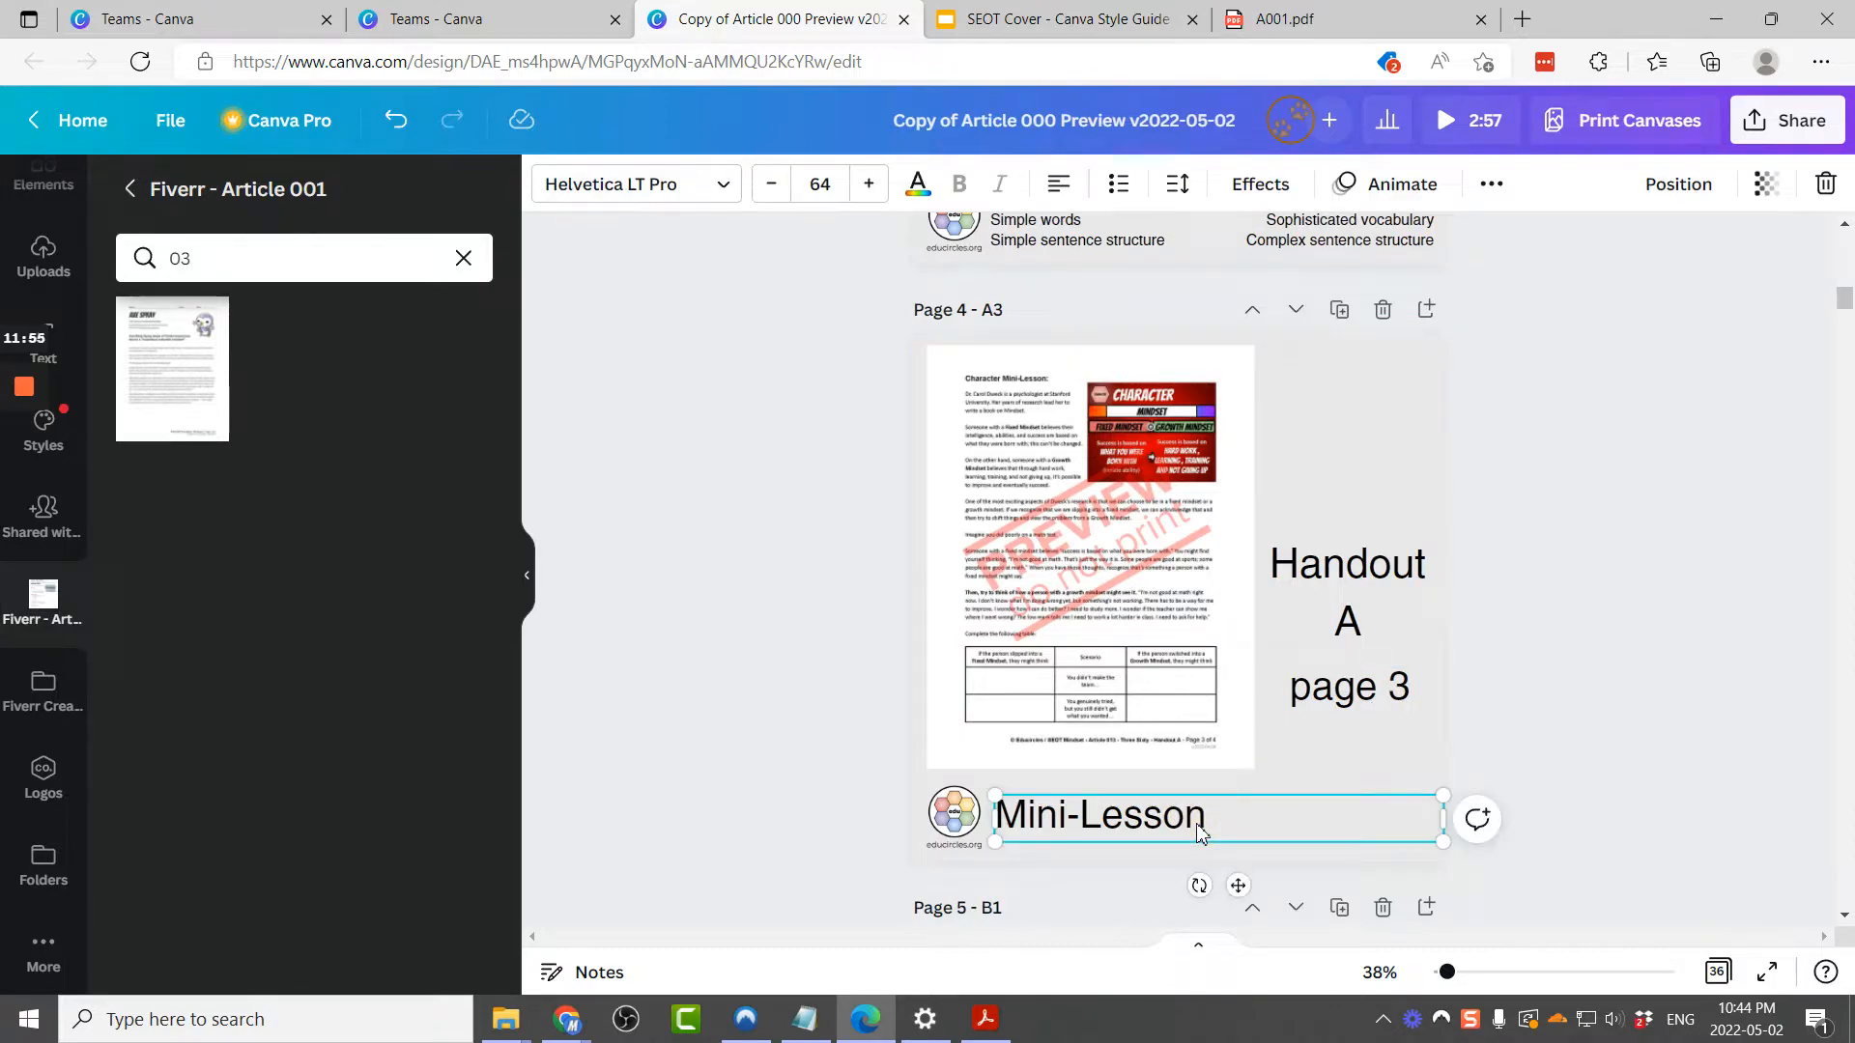
click(755, 387)
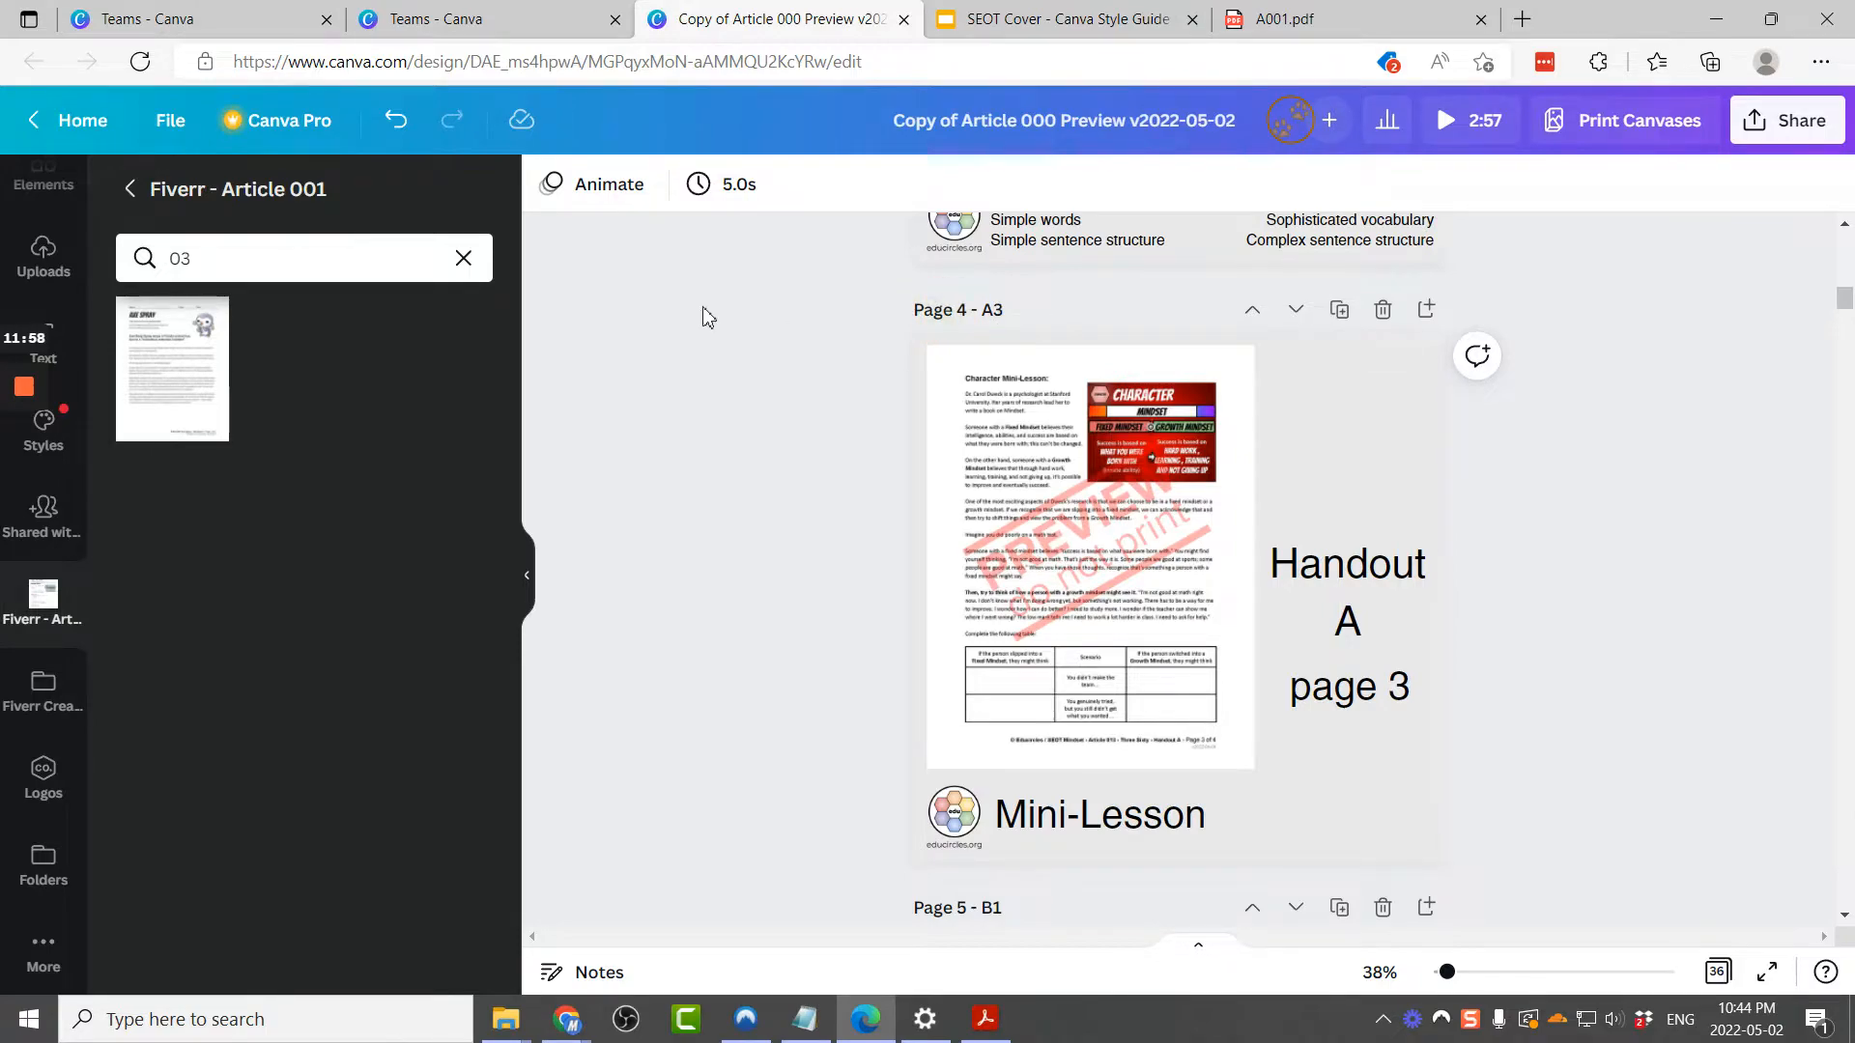
click(306, 253)
text(4)
drag(157, 401, 955, 379)
click(712, 446)
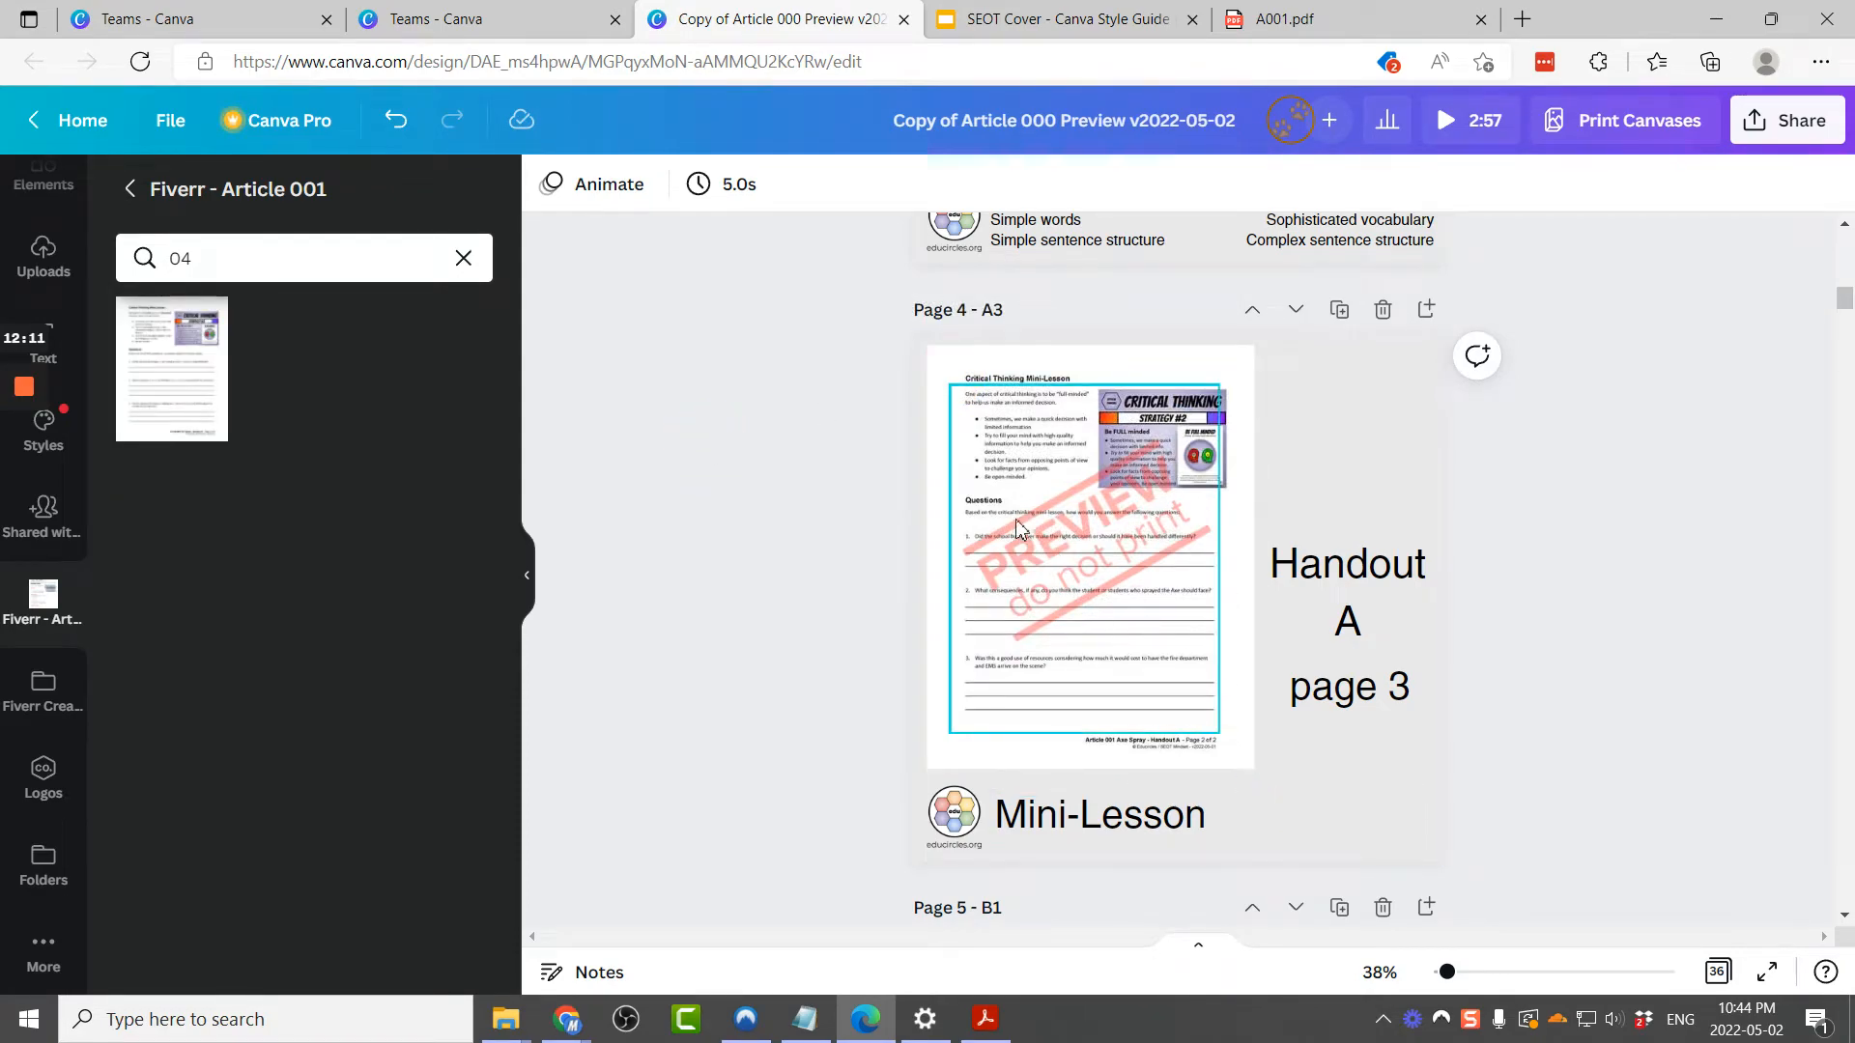
Step: Change the page 4 caption to Mini-Lesson + Questions
click(1214, 828)
double_click(1227, 824)
click(1255, 818)
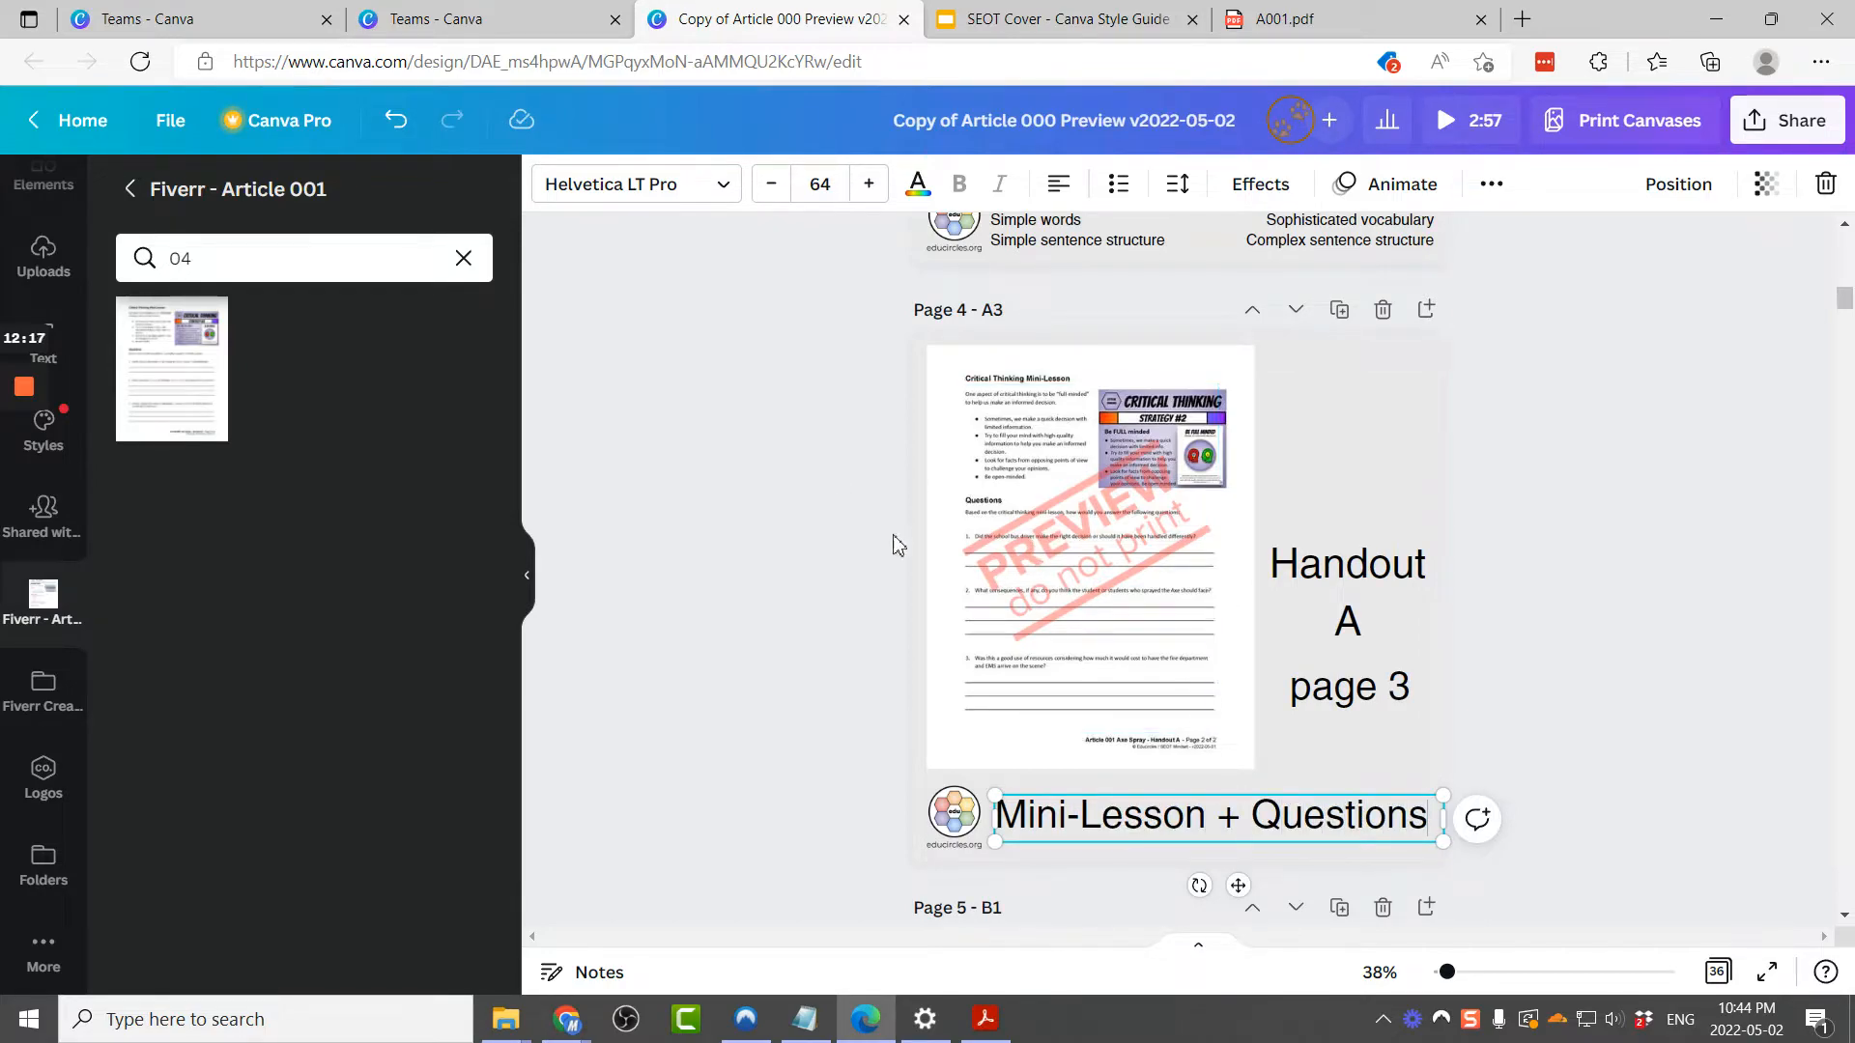
Step: Change page 4's label from page 3 to page 2
click(1398, 703)
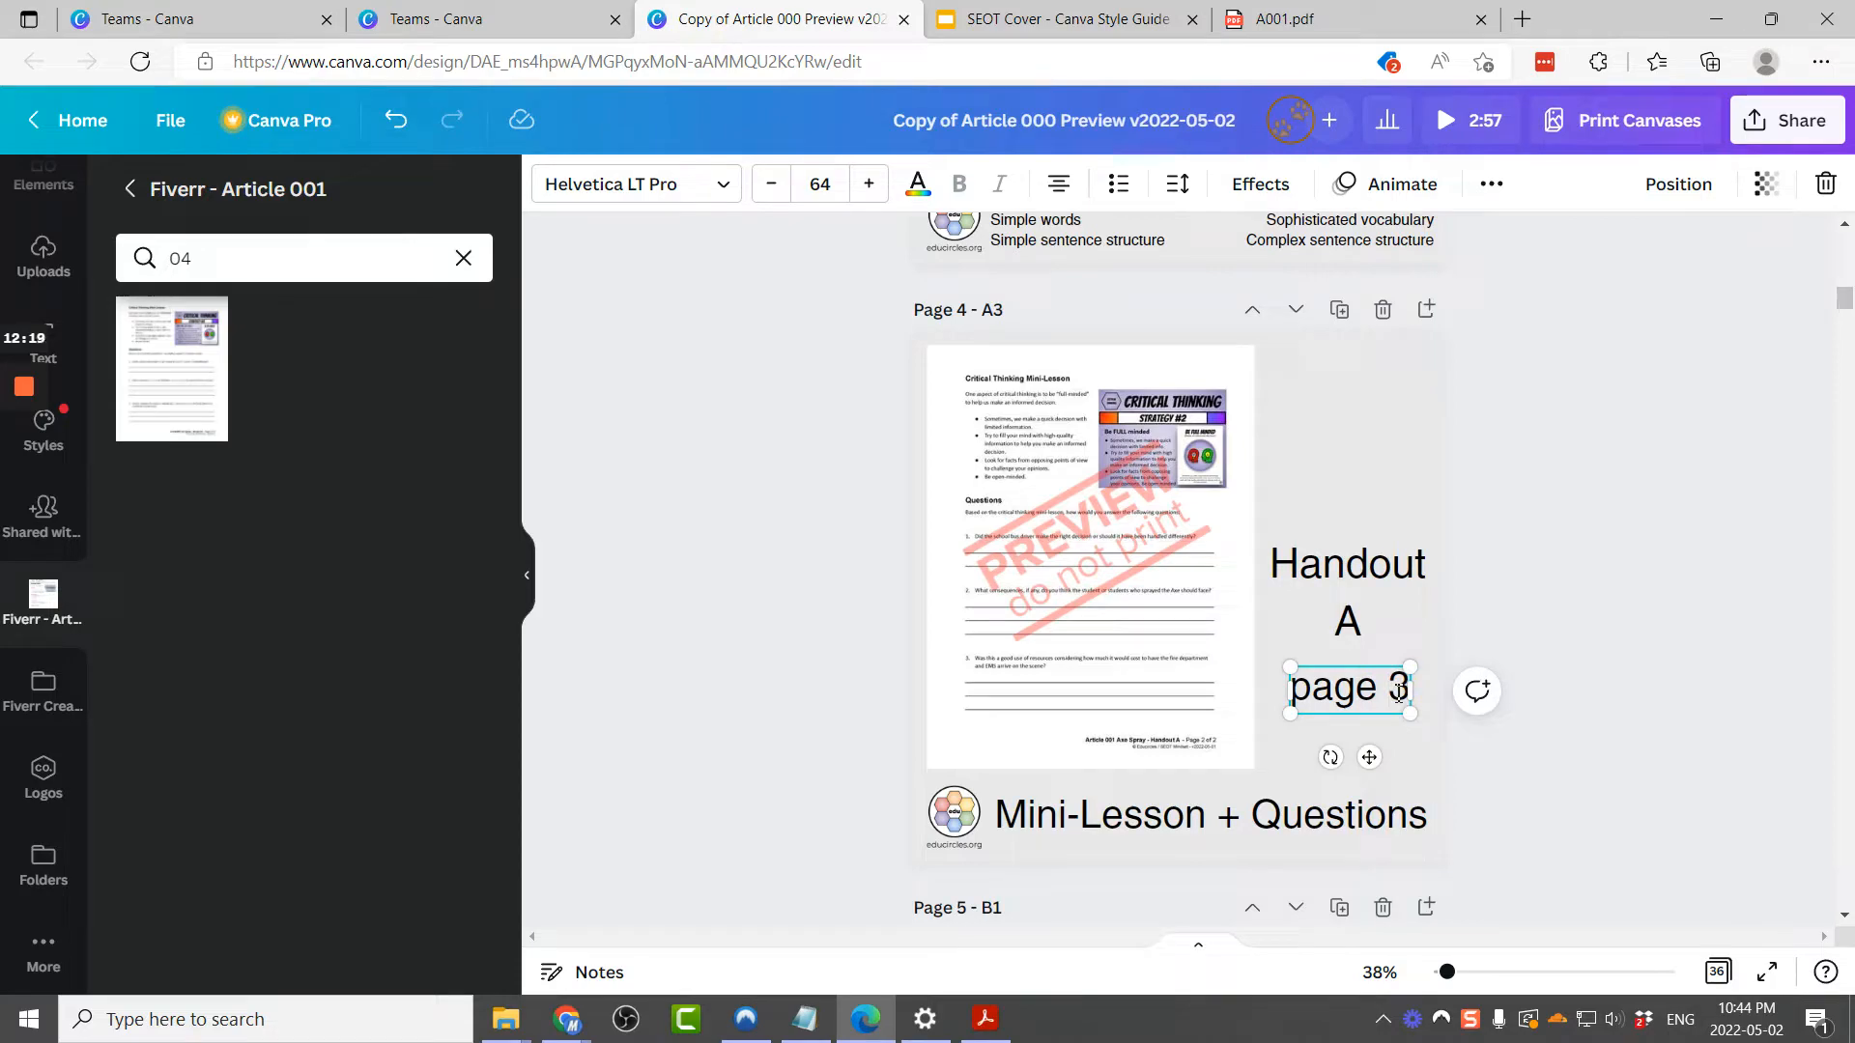
click(626, 466)
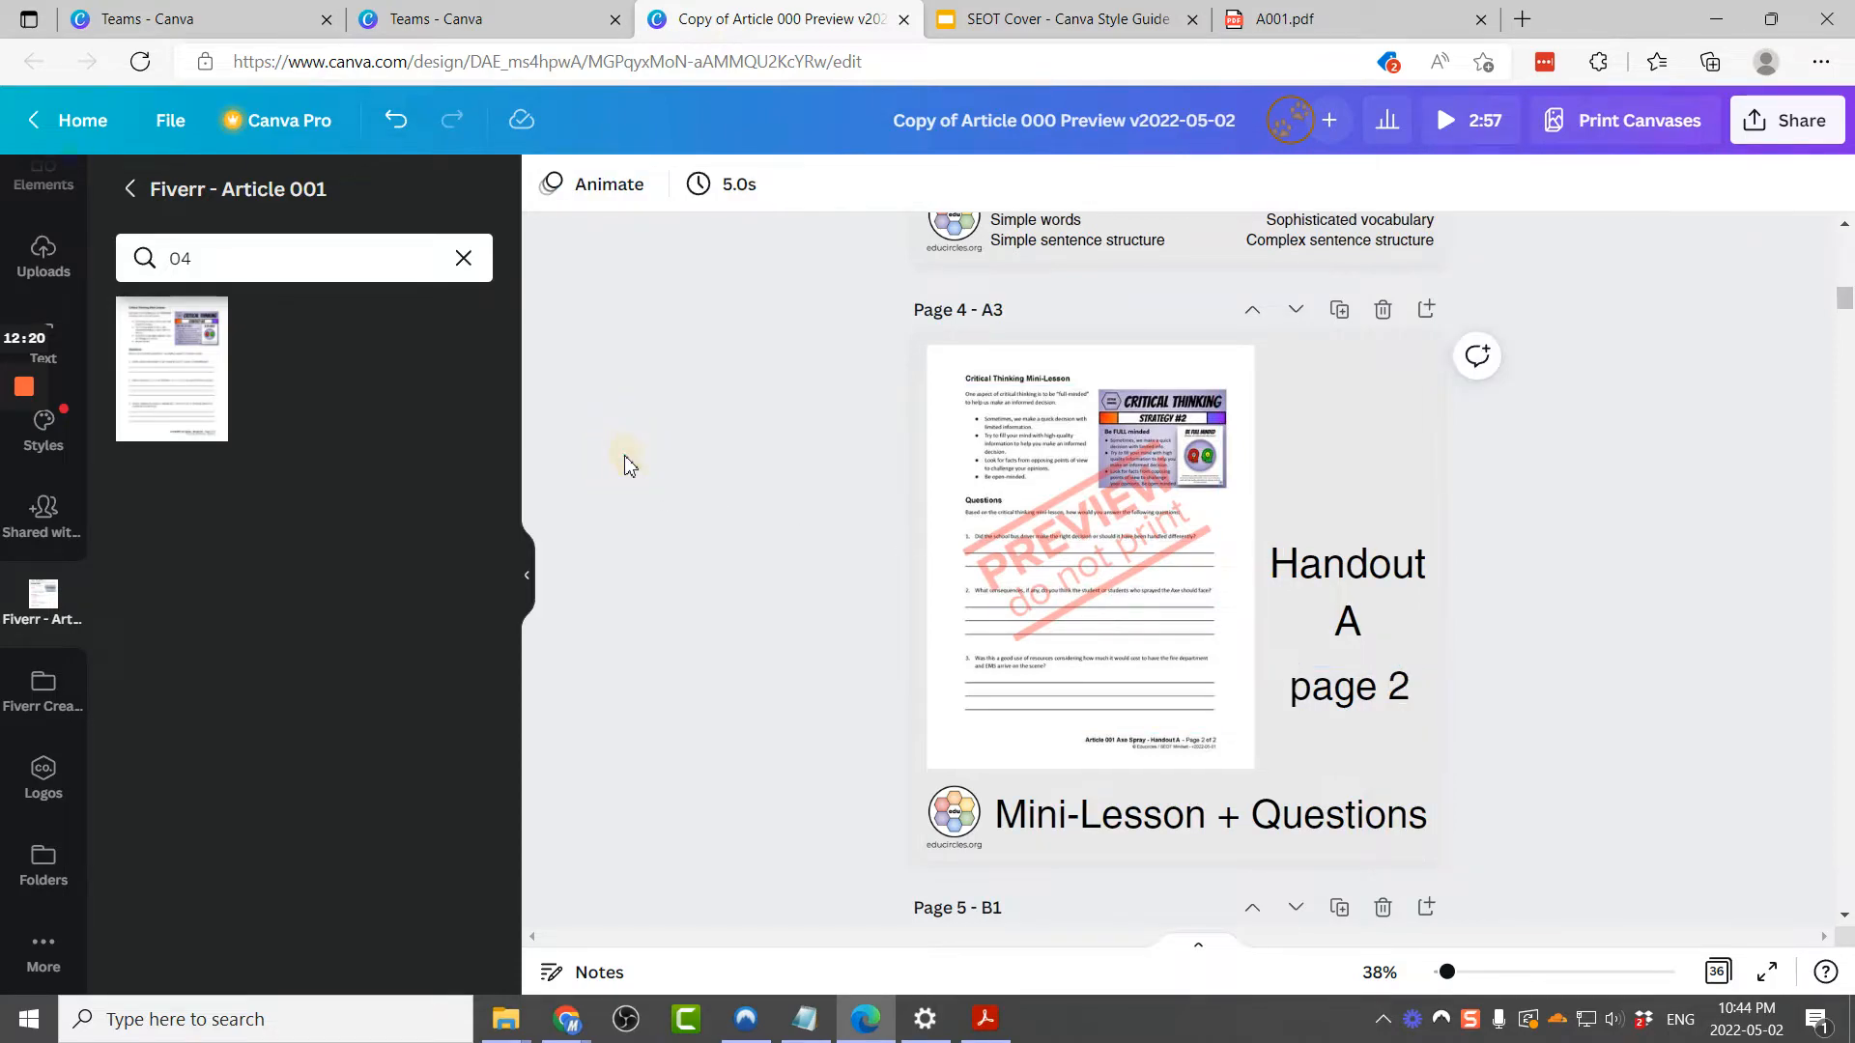
Step: Search the folder for 05 and replace the page 5 (B1) handout image with it
scroll(798, 443, down, 1)
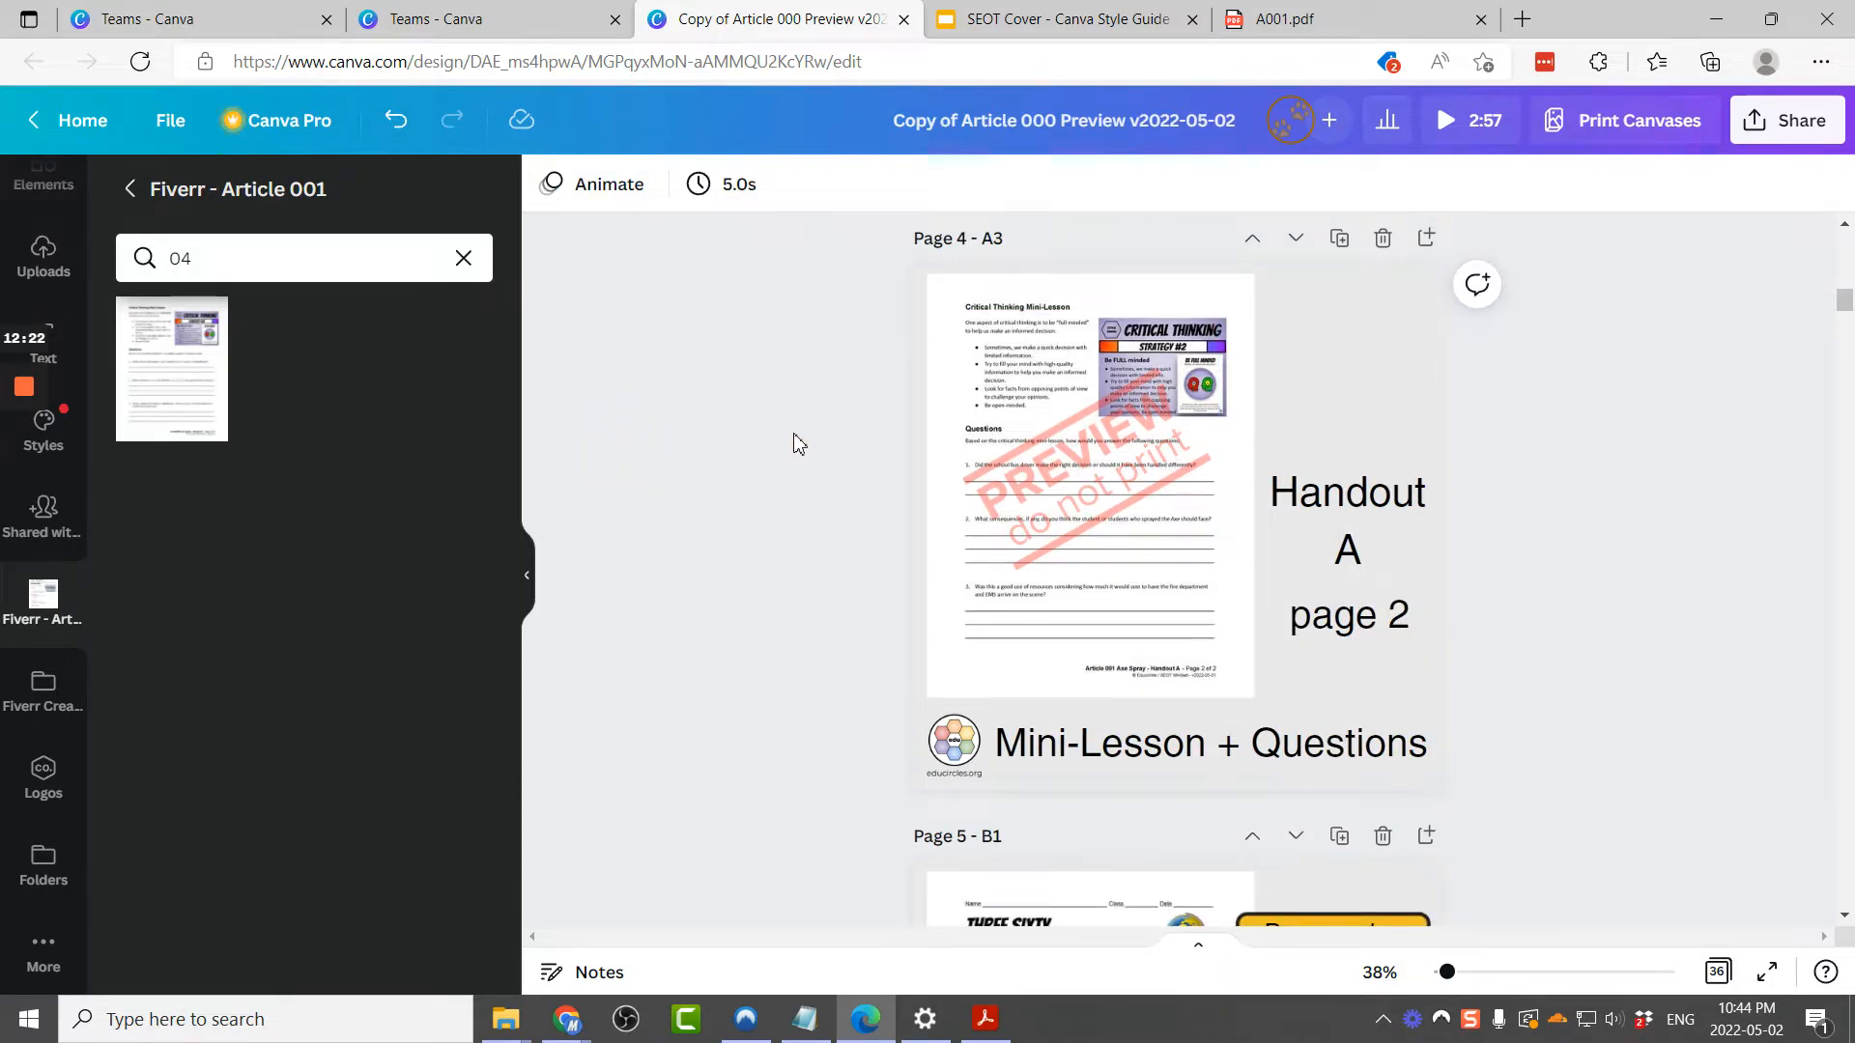
scroll(797, 443, down, 6)
scroll(1299, 290, down, 3)
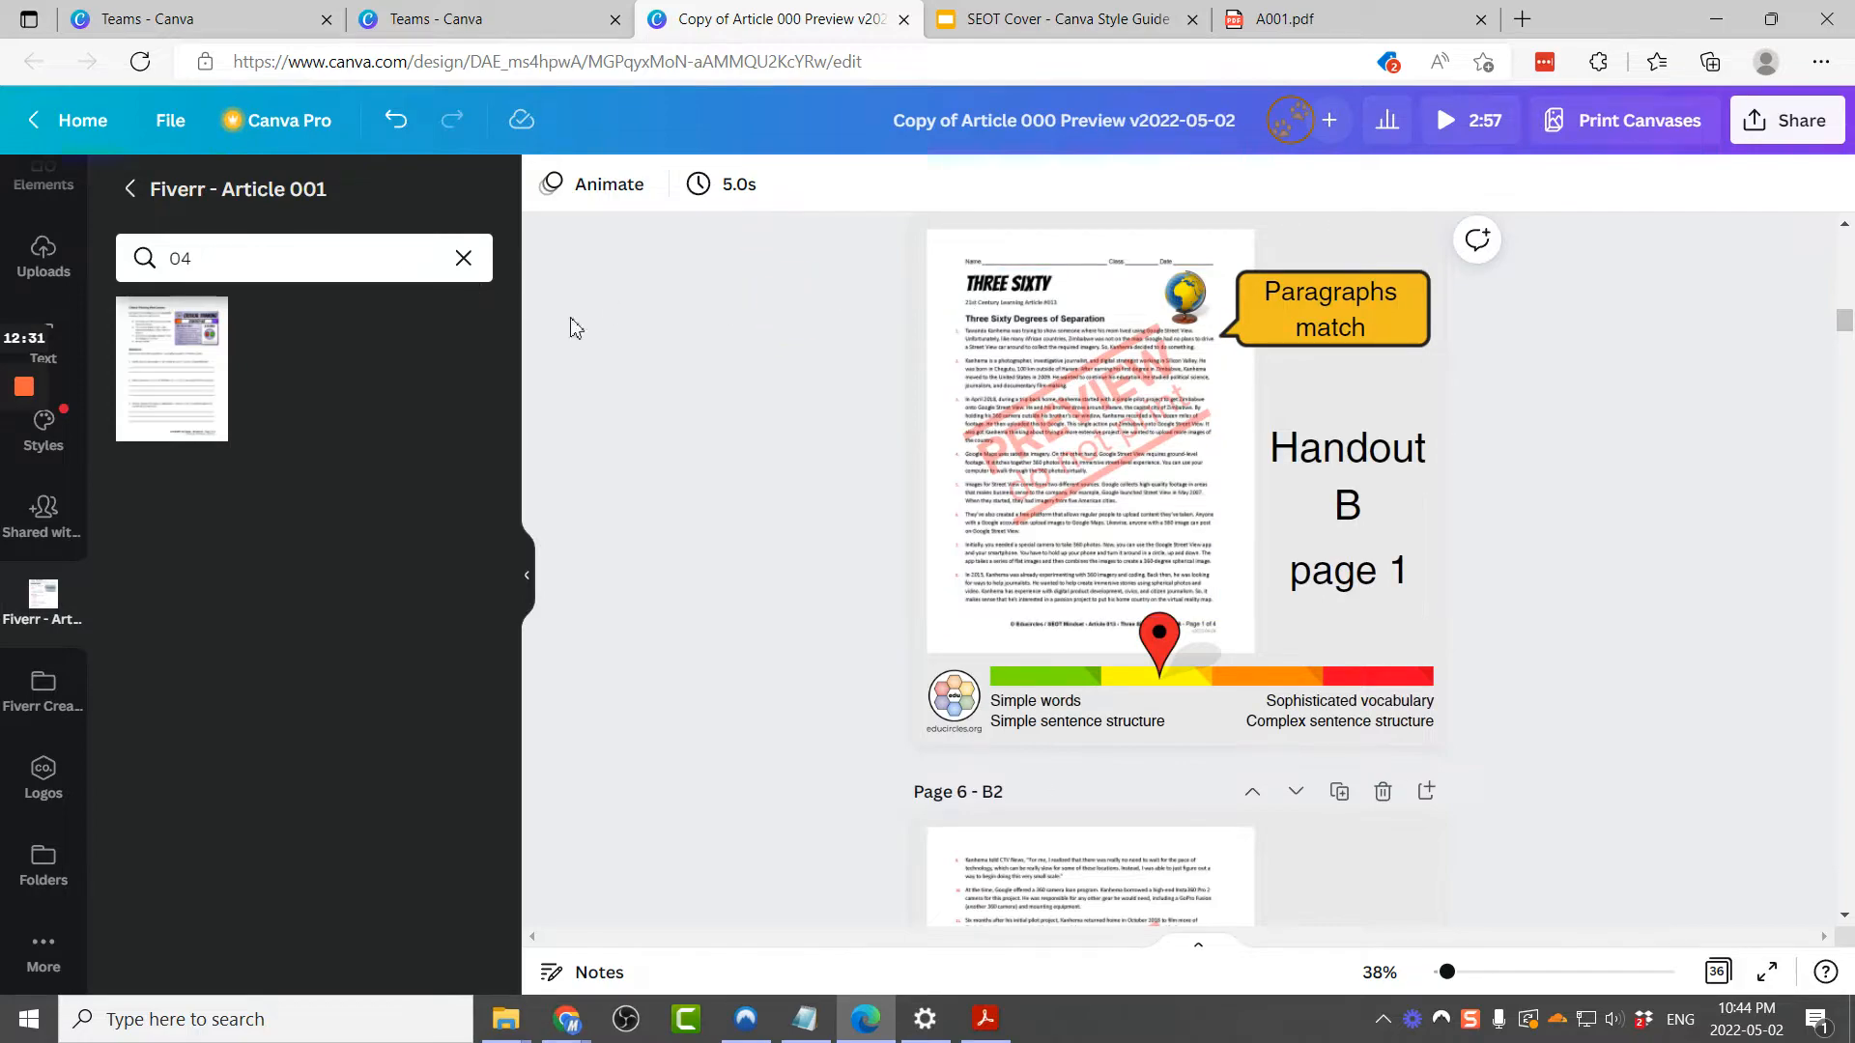
scroll(626, 330, up, 2)
click(225, 267)
text(5)
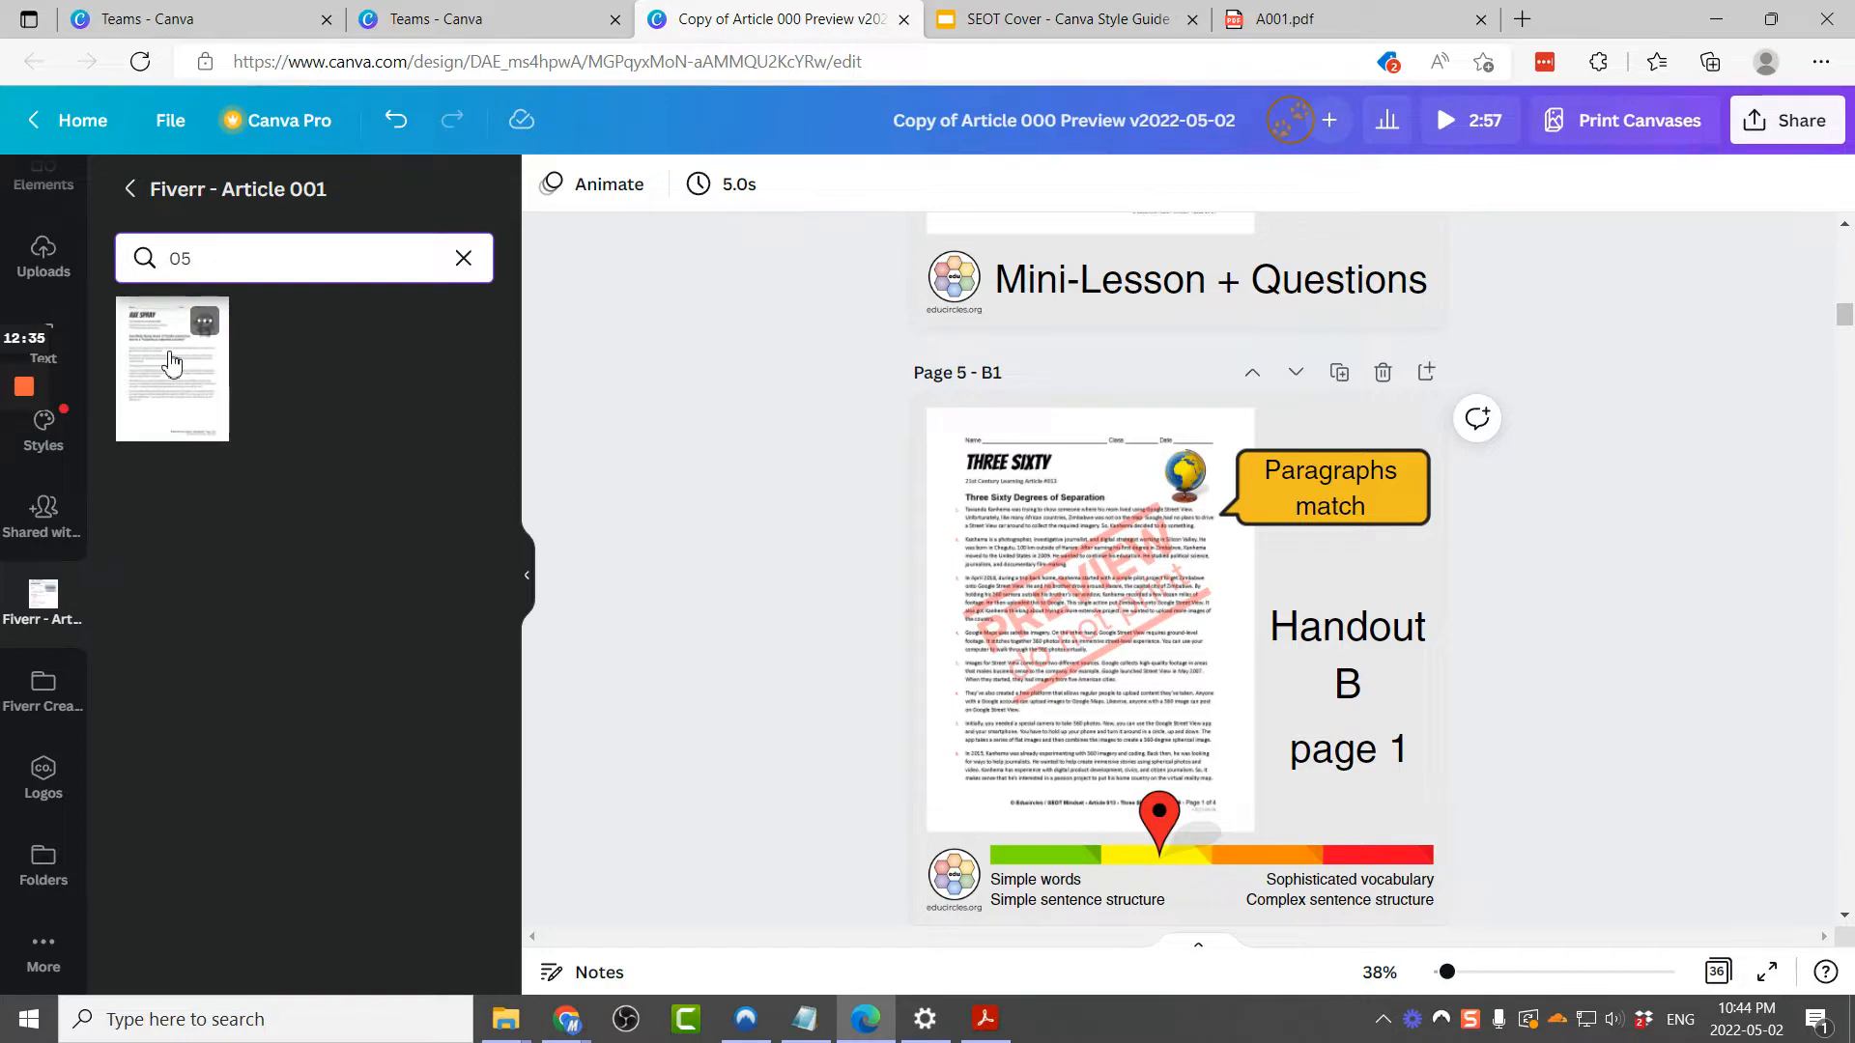
click(168, 361)
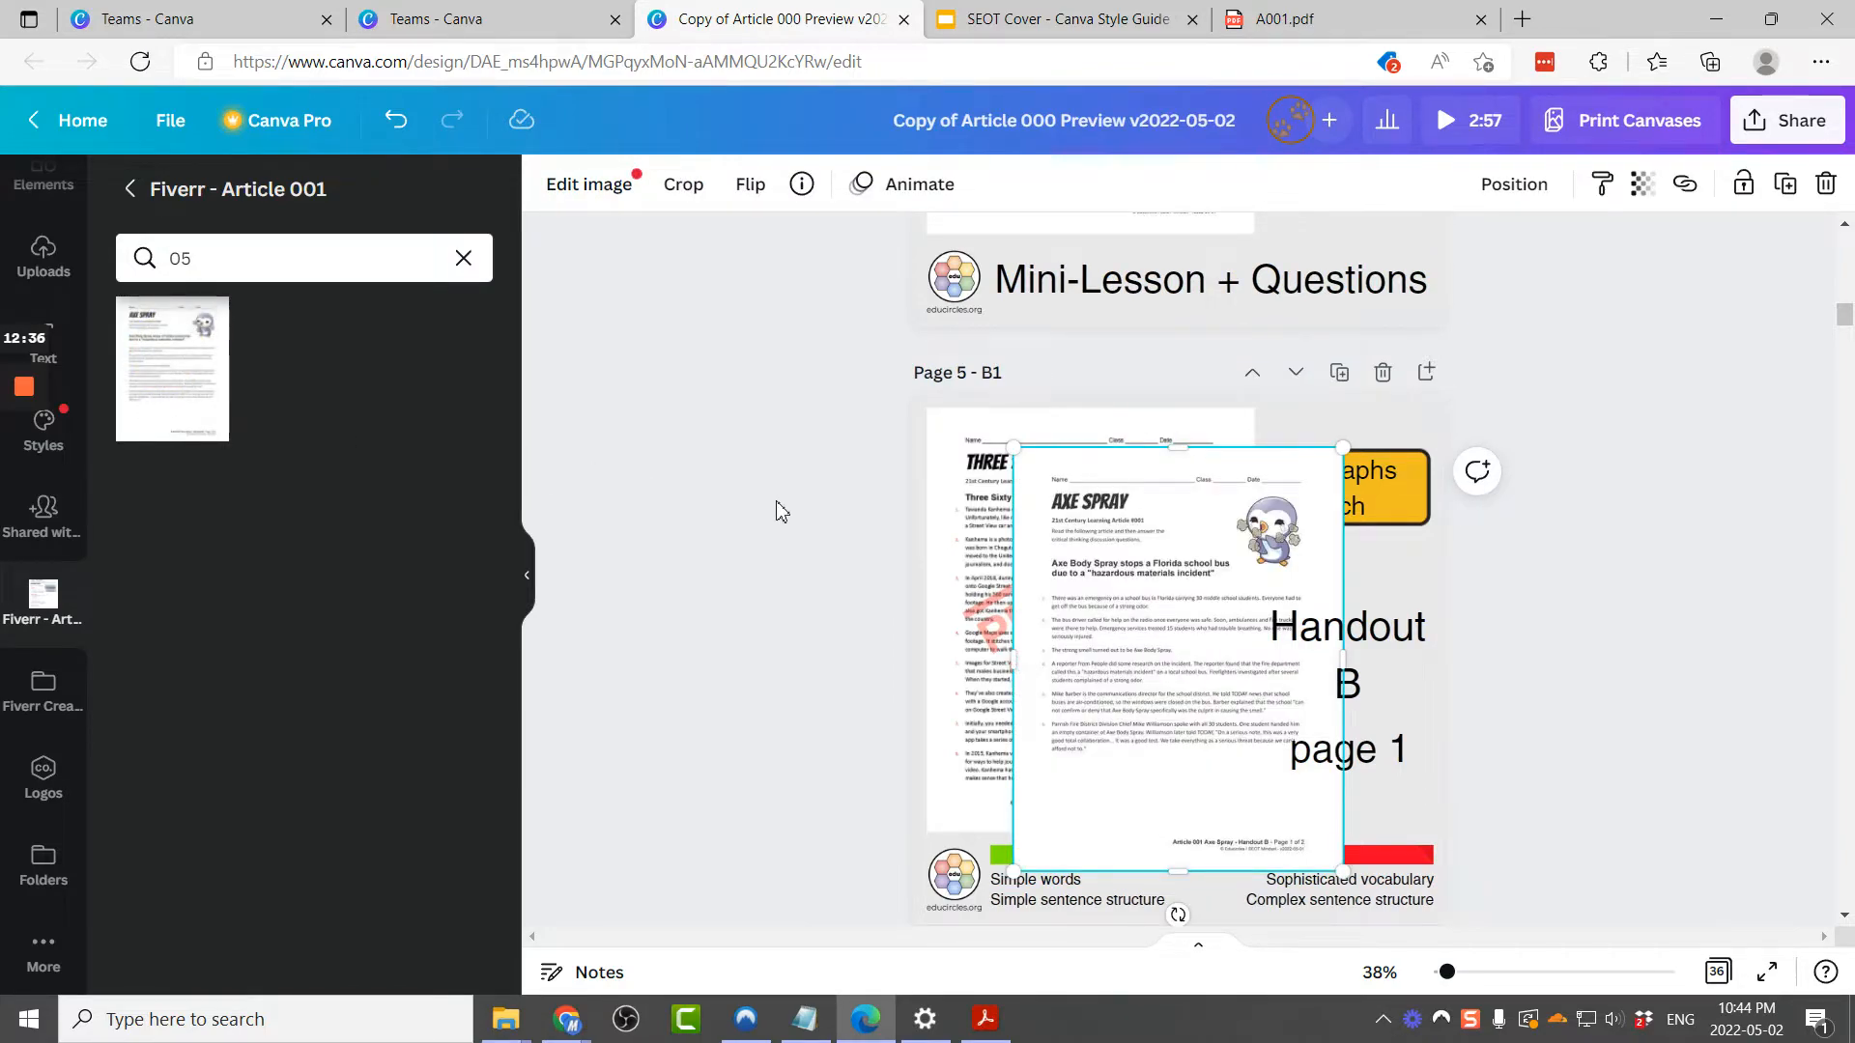
key(Delete)
mouse_move(179, 449)
mouse_down()
mouse_move(176, 406)
mouse_move(861, 364)
mouse_move(981, 426)
mouse_move(989, 480)
mouse_up()
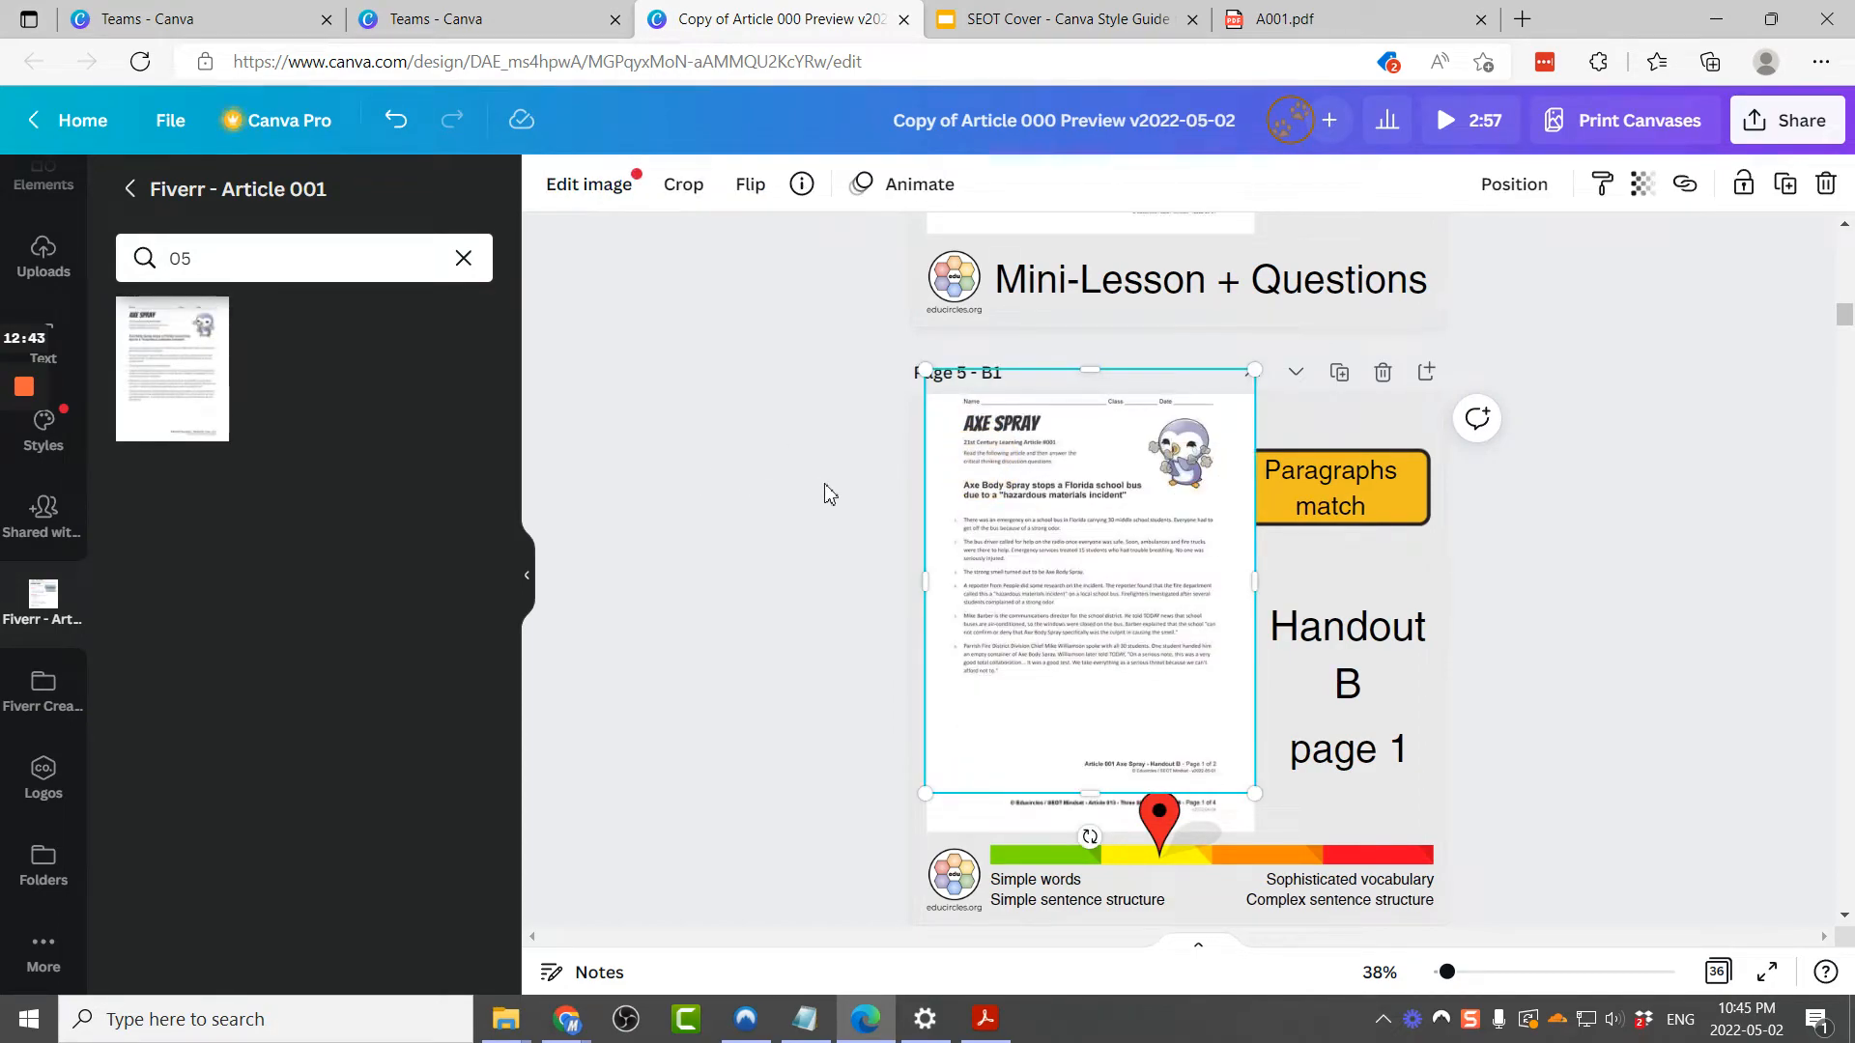
key(ctrl+z)
click(687, 476)
mouse_move(154, 382)
mouse_down()
mouse_move(944, 415)
mouse_move(965, 439)
mouse_up()
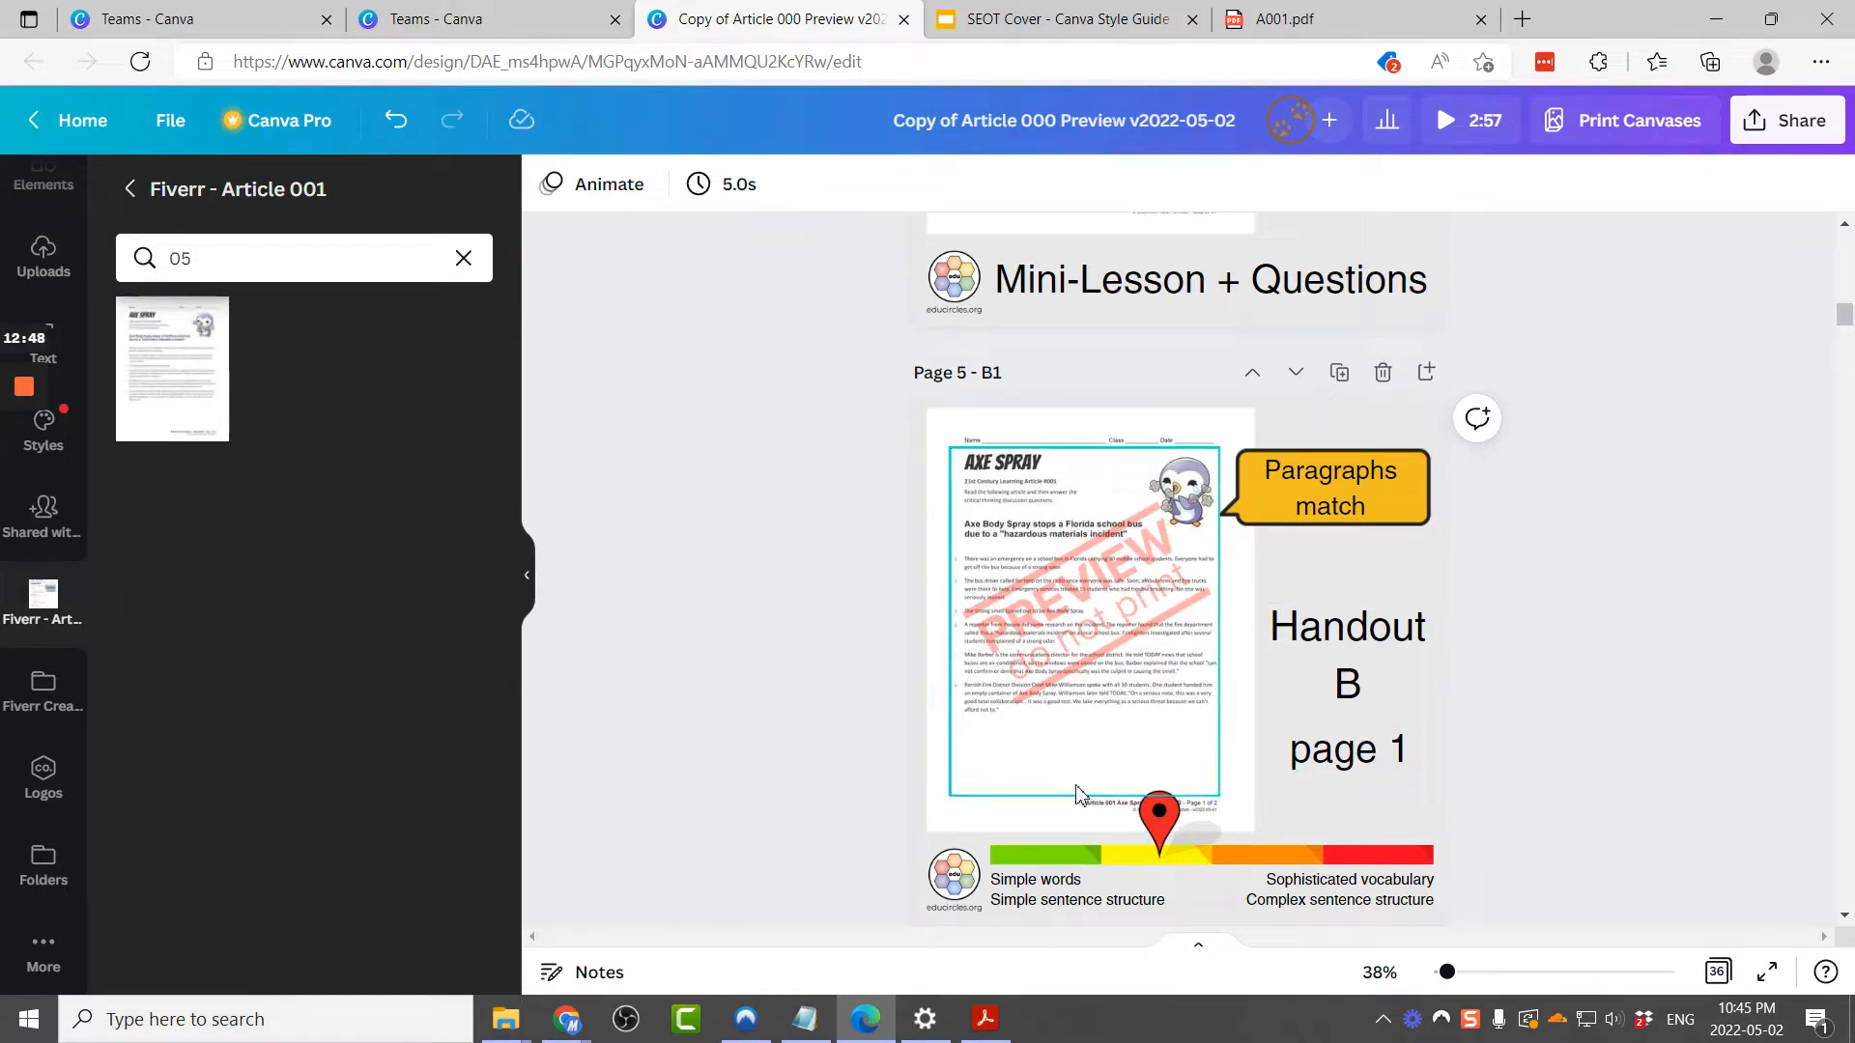
Step: Delete the Paragraphs match callout from page 5
scroll(1078, 794, down, 2)
click(1376, 304)
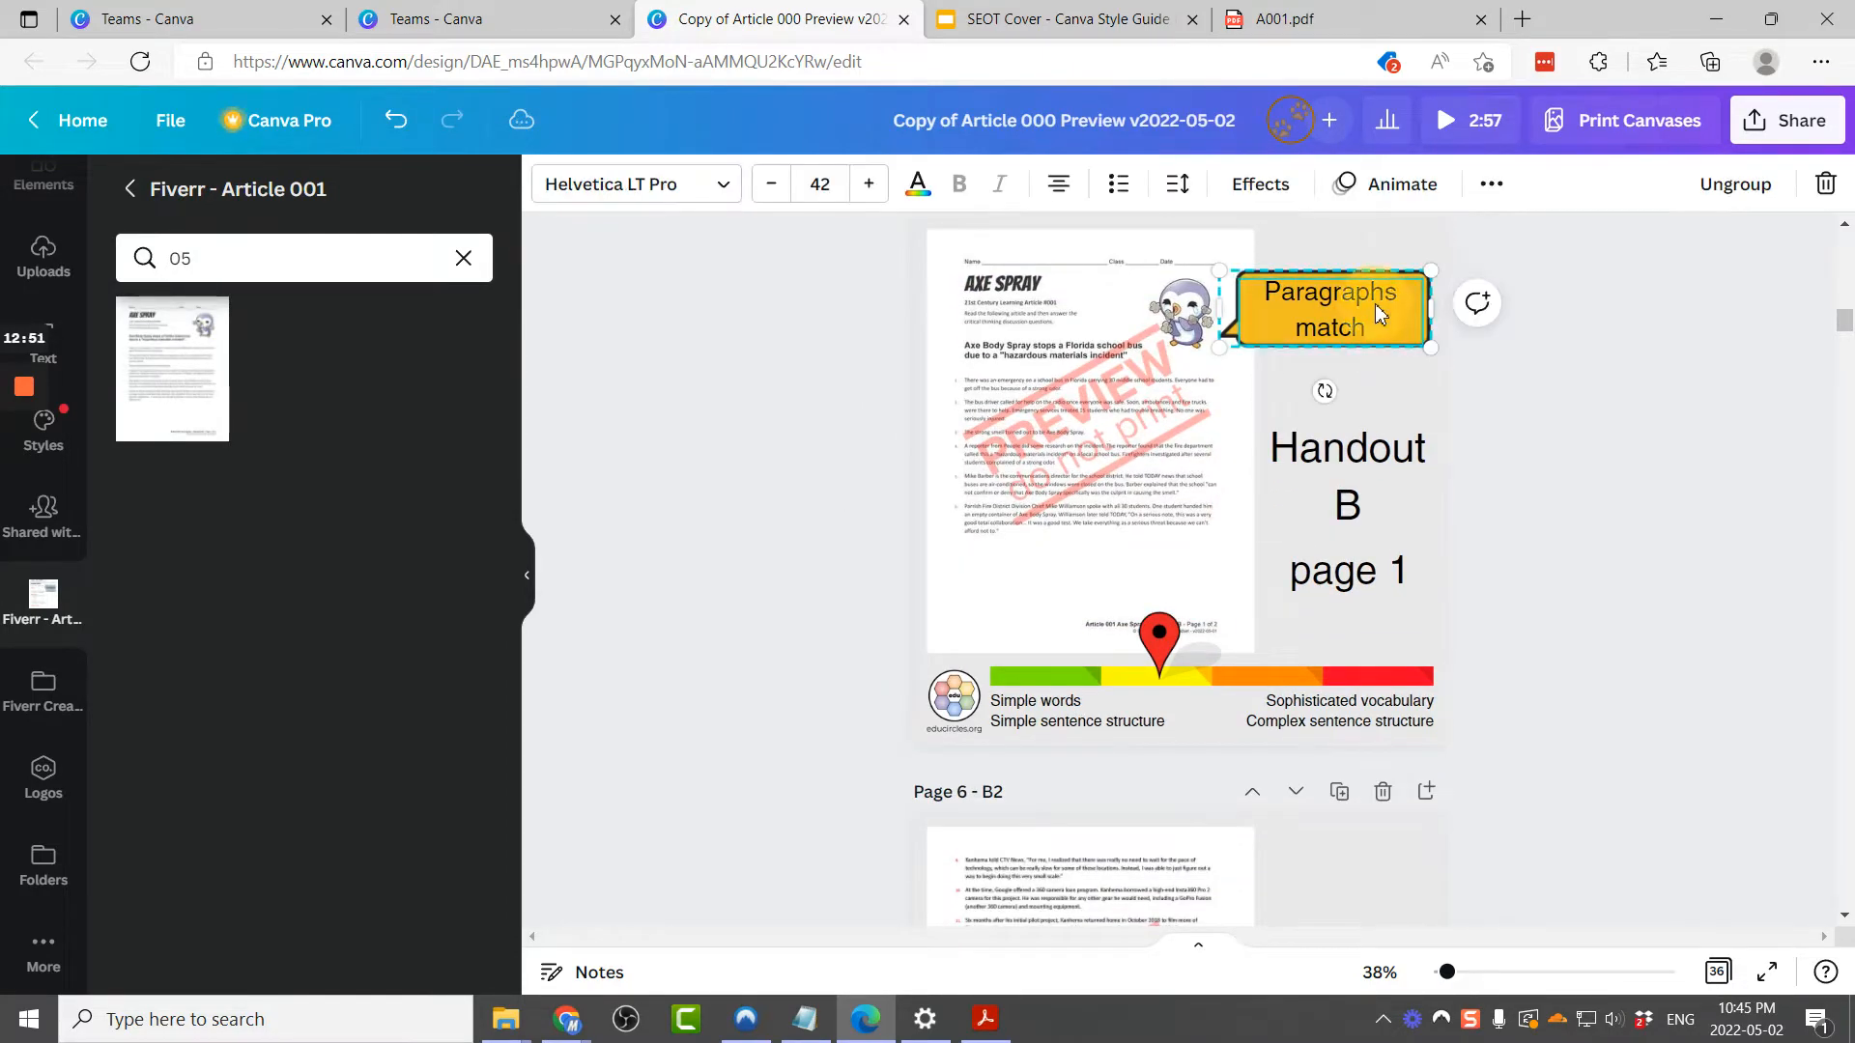
key(Delete)
click(1561, 383)
click(1385, 322)
key(Delete)
scroll(1385, 329, down, 6)
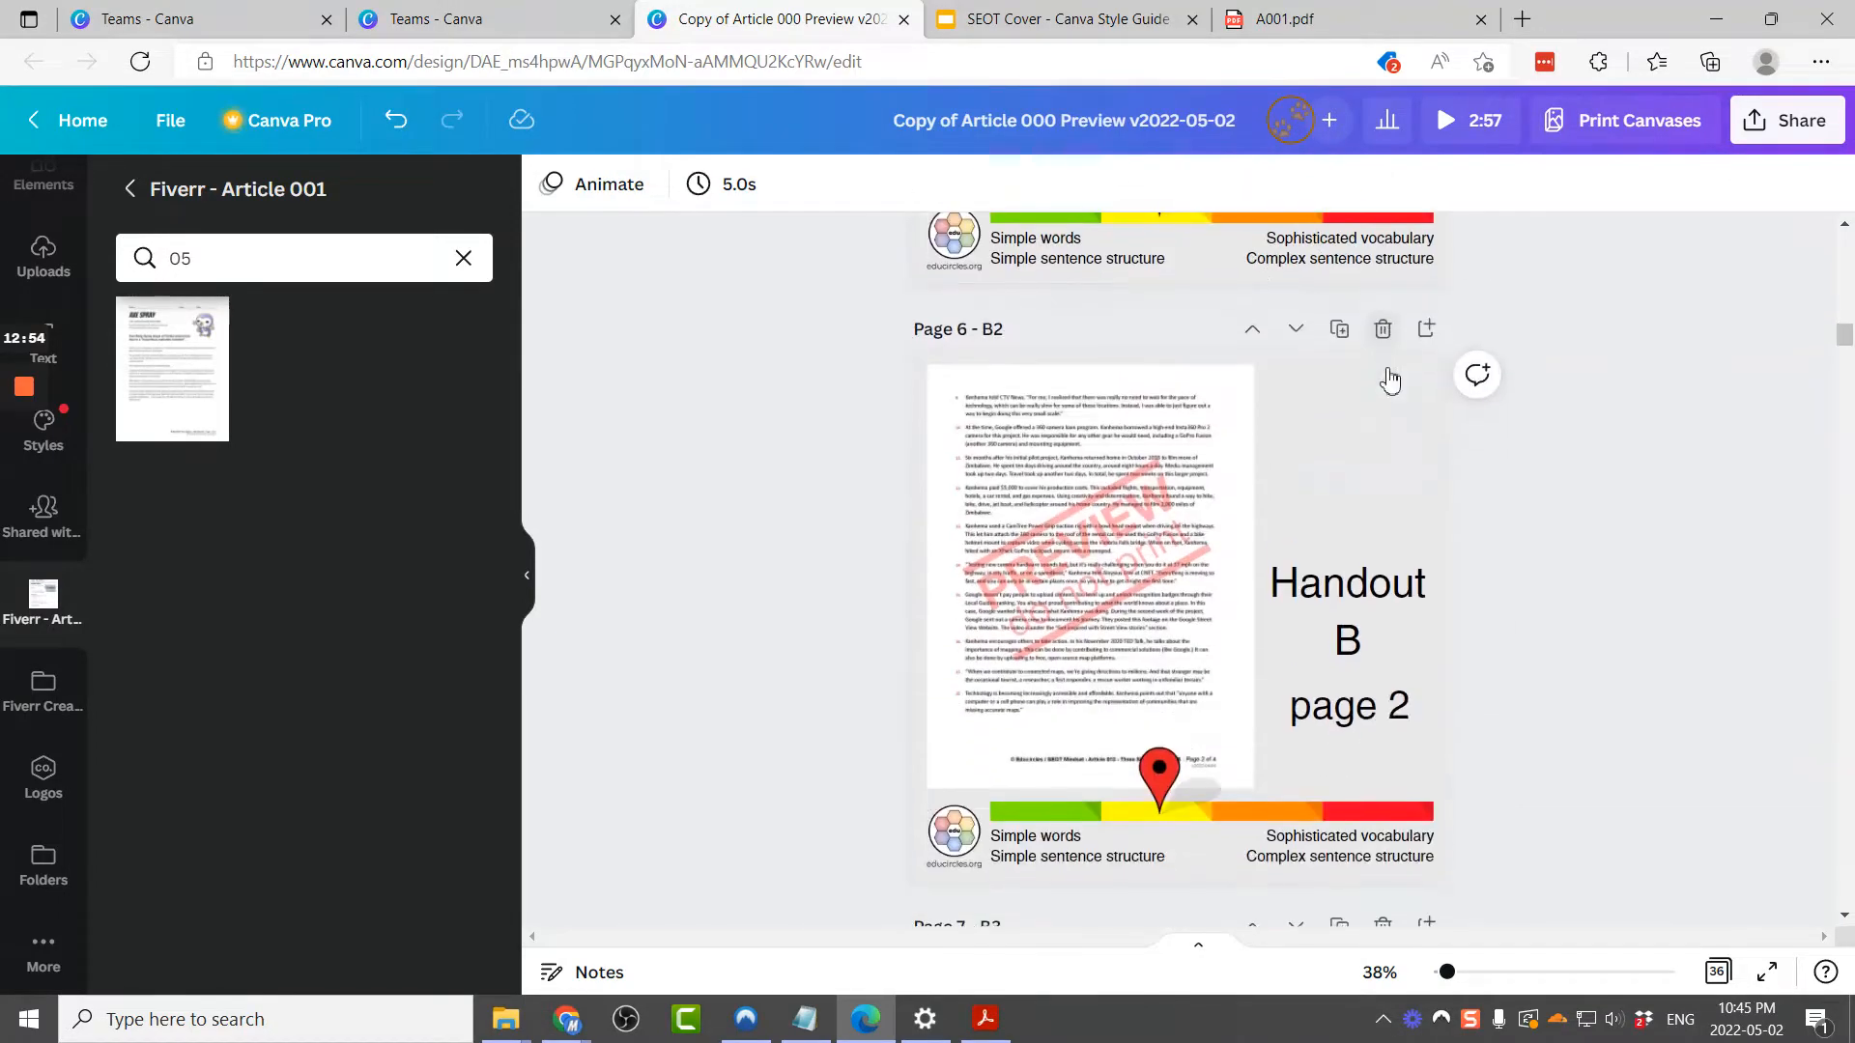
Step: Switch to the page grid and delete the Handout B page 2 and page 4 pages
scroll(1388, 379, down, 2)
scroll(1388, 379, down, 5)
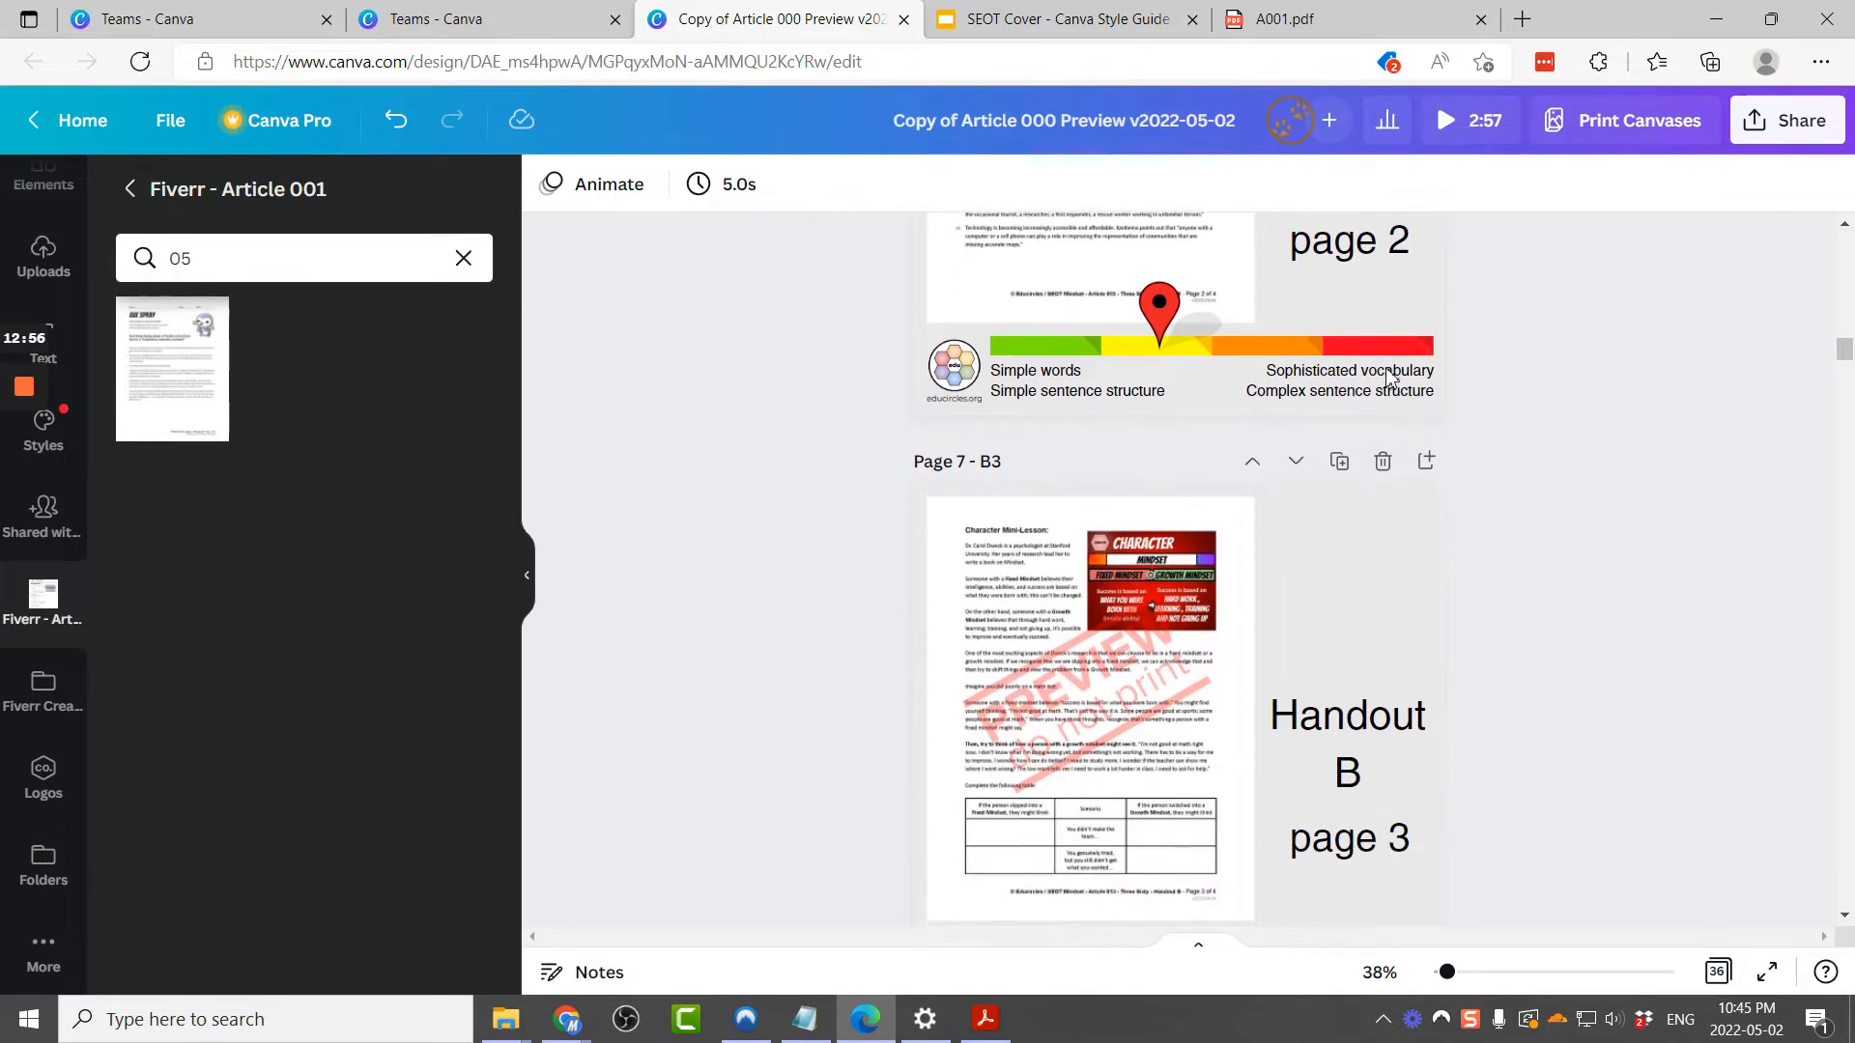
click(1719, 976)
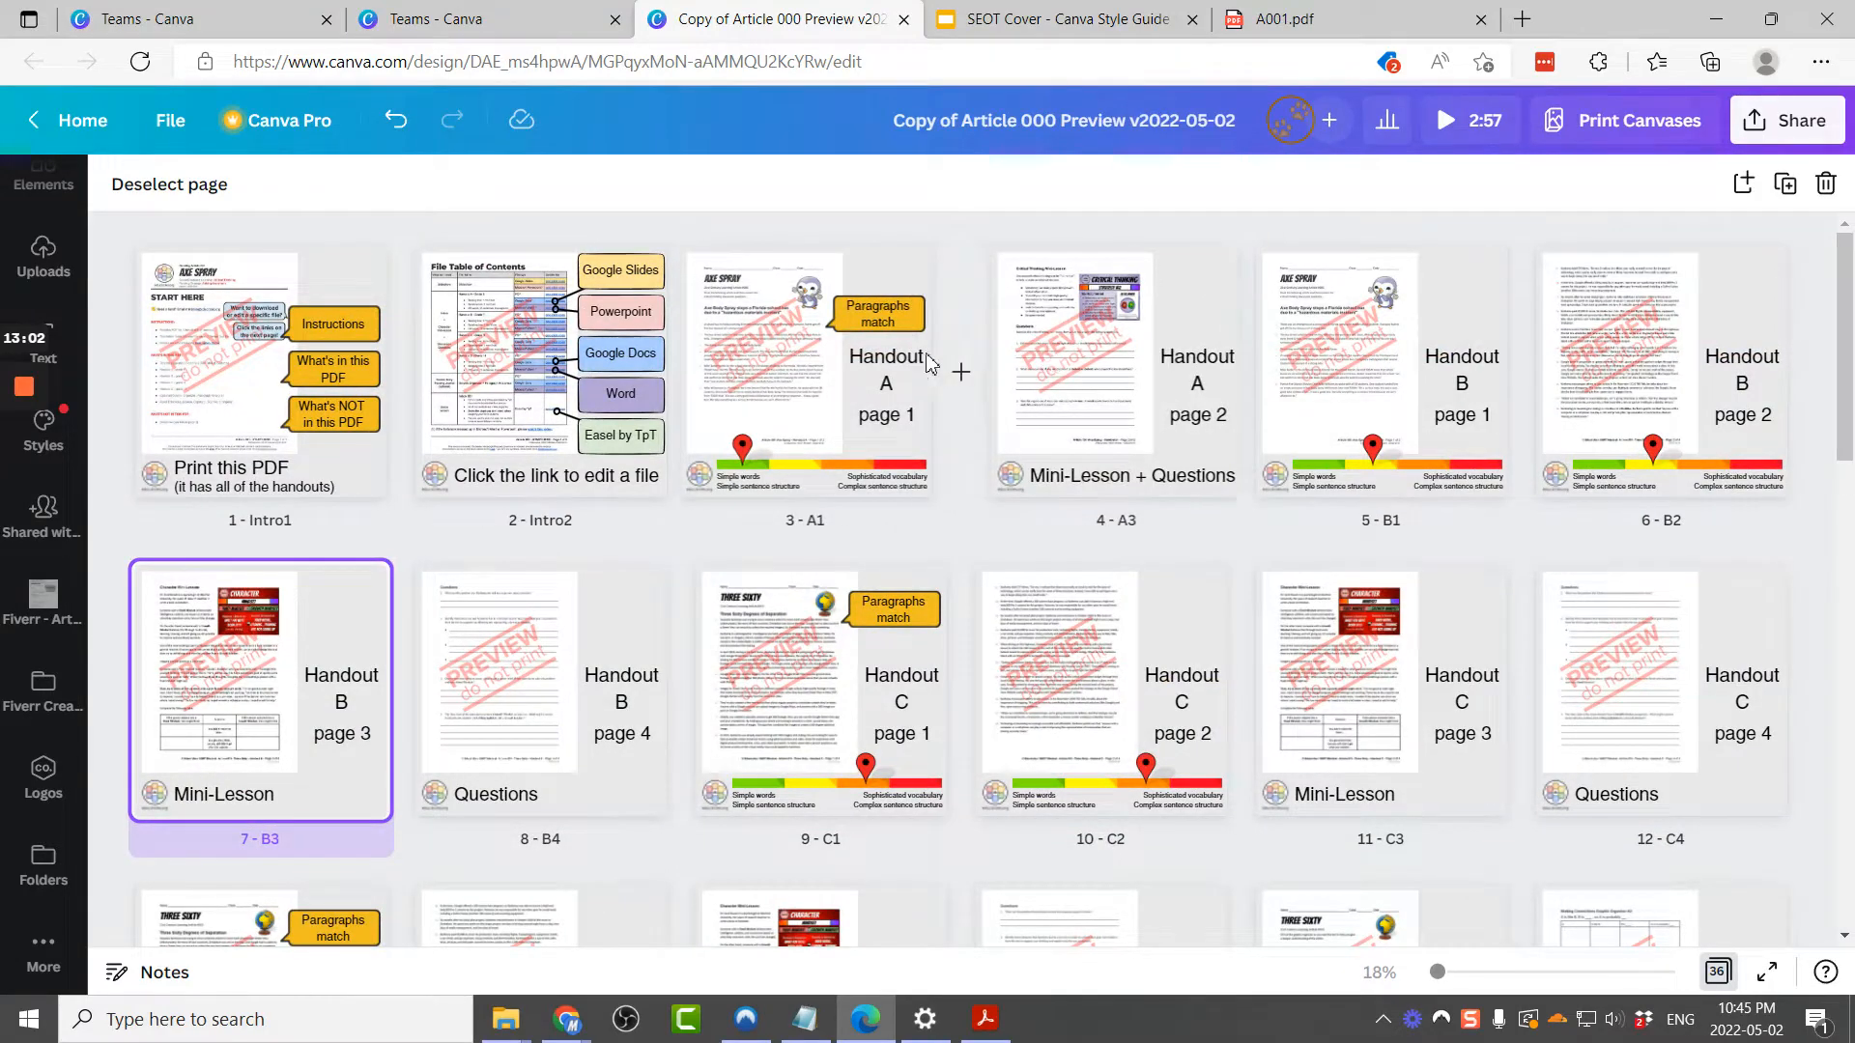
click(1695, 384)
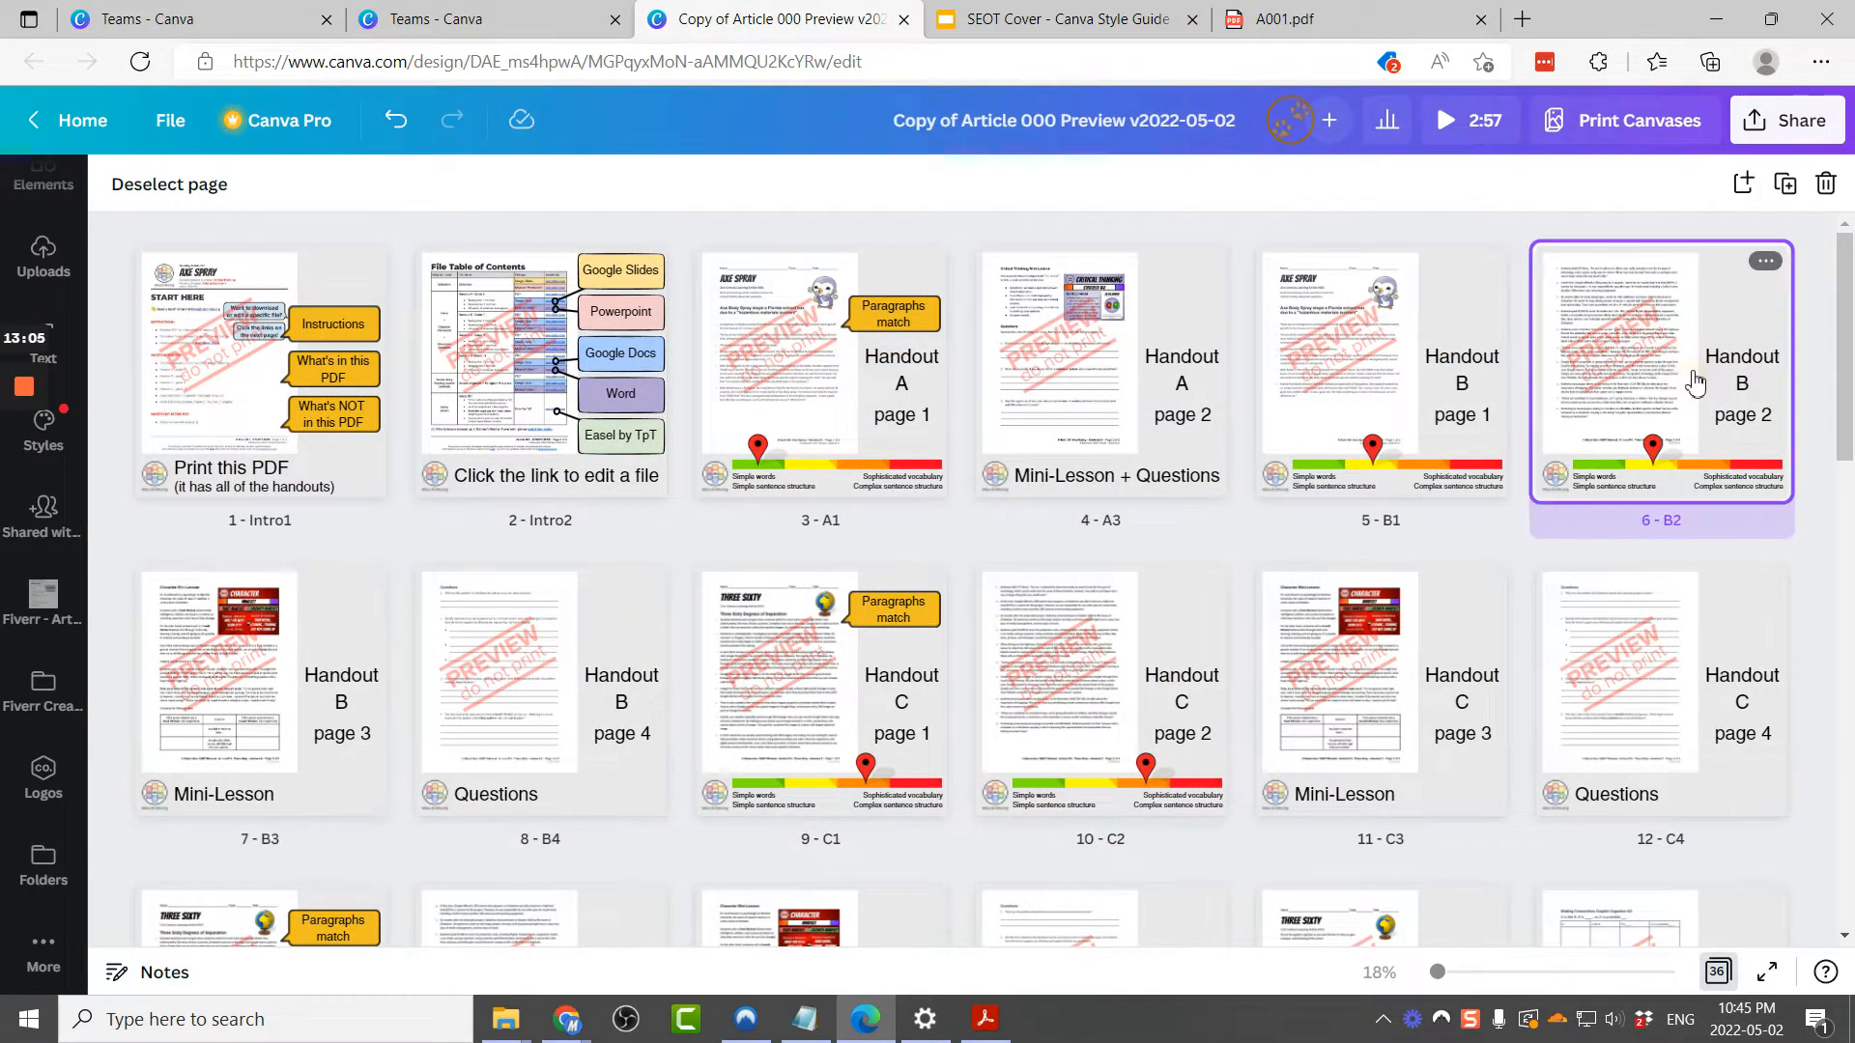
key(Delete)
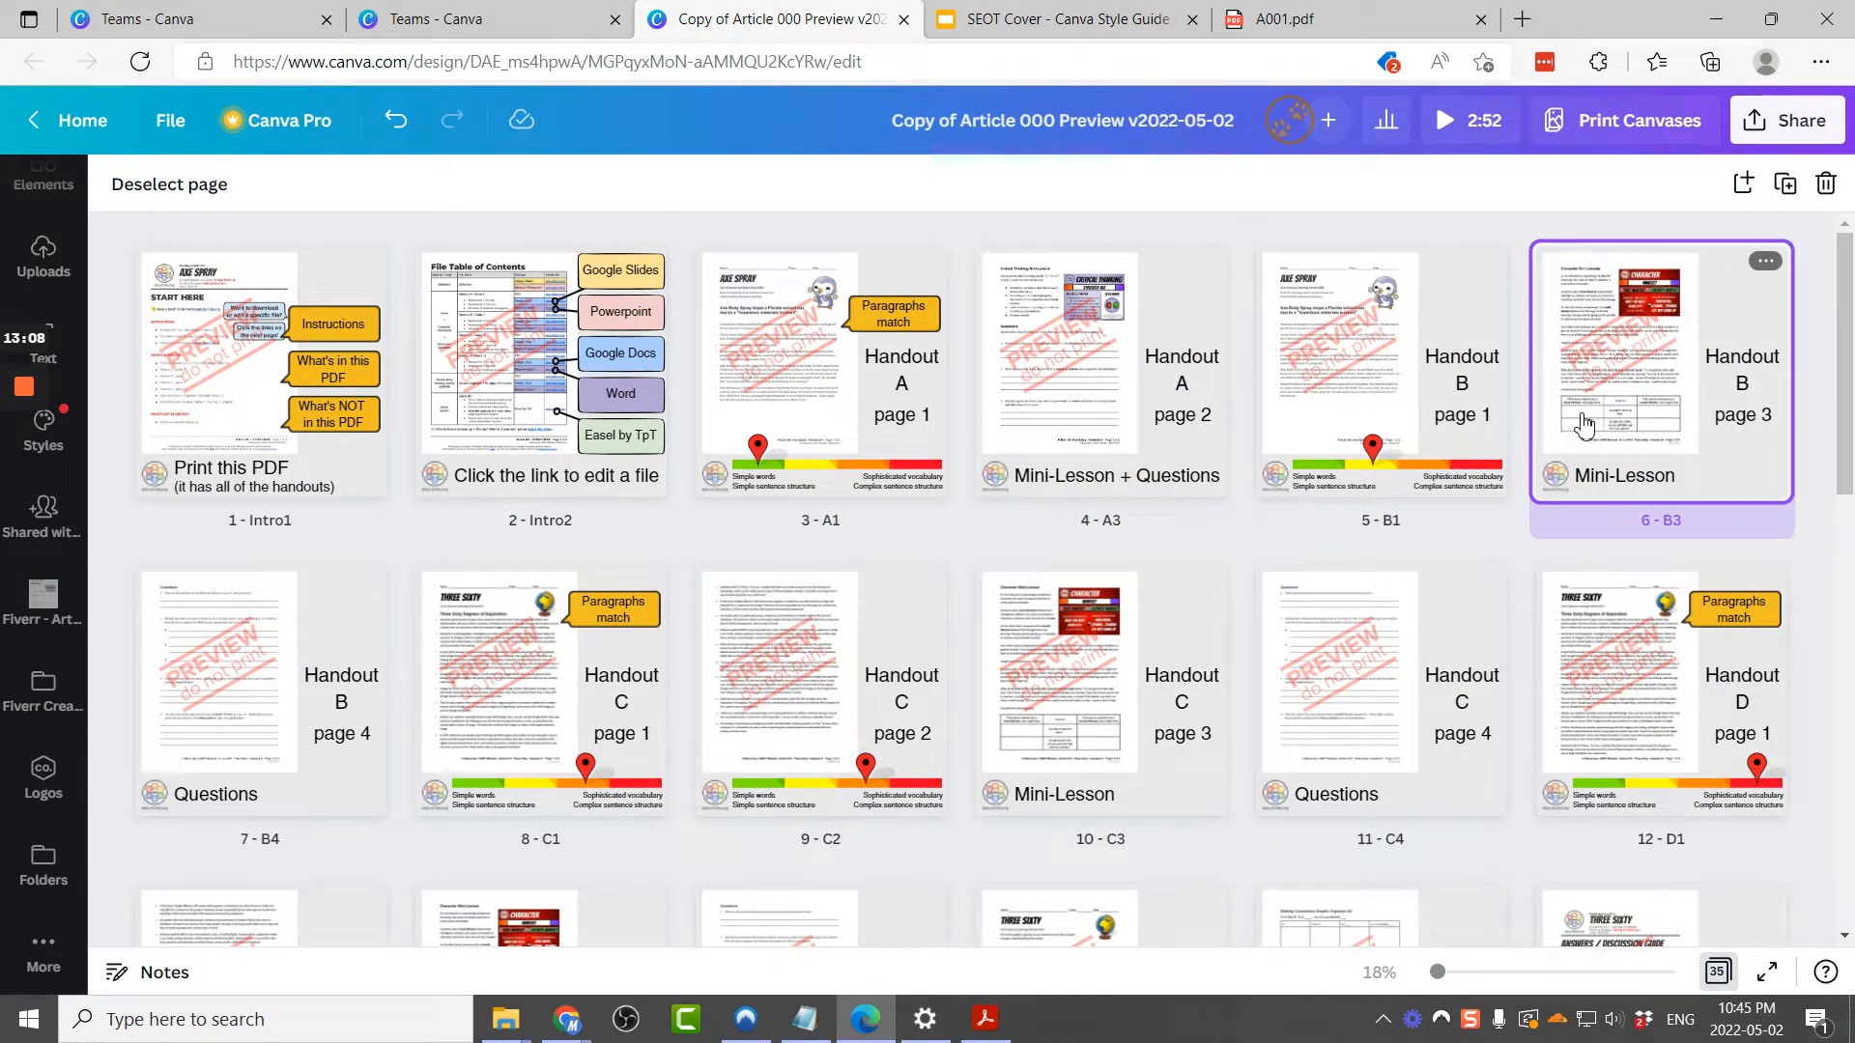
click(241, 754)
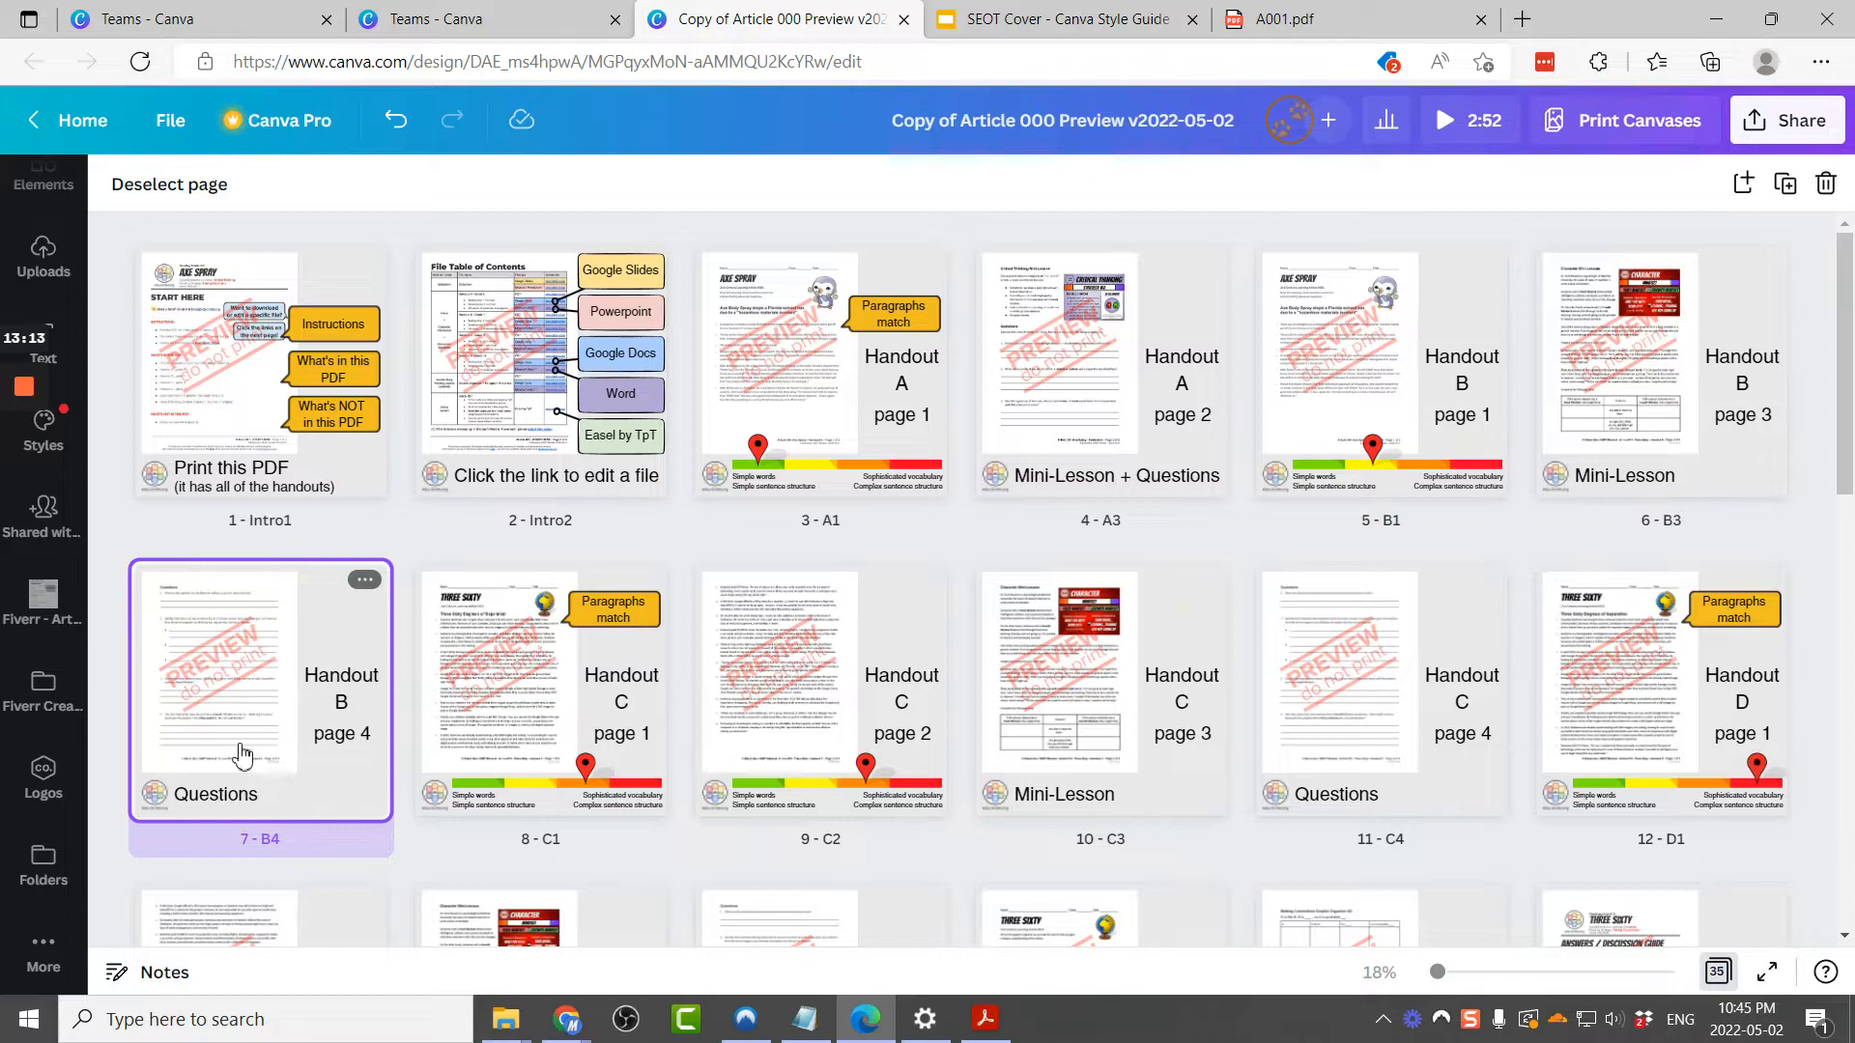
key(Delete)
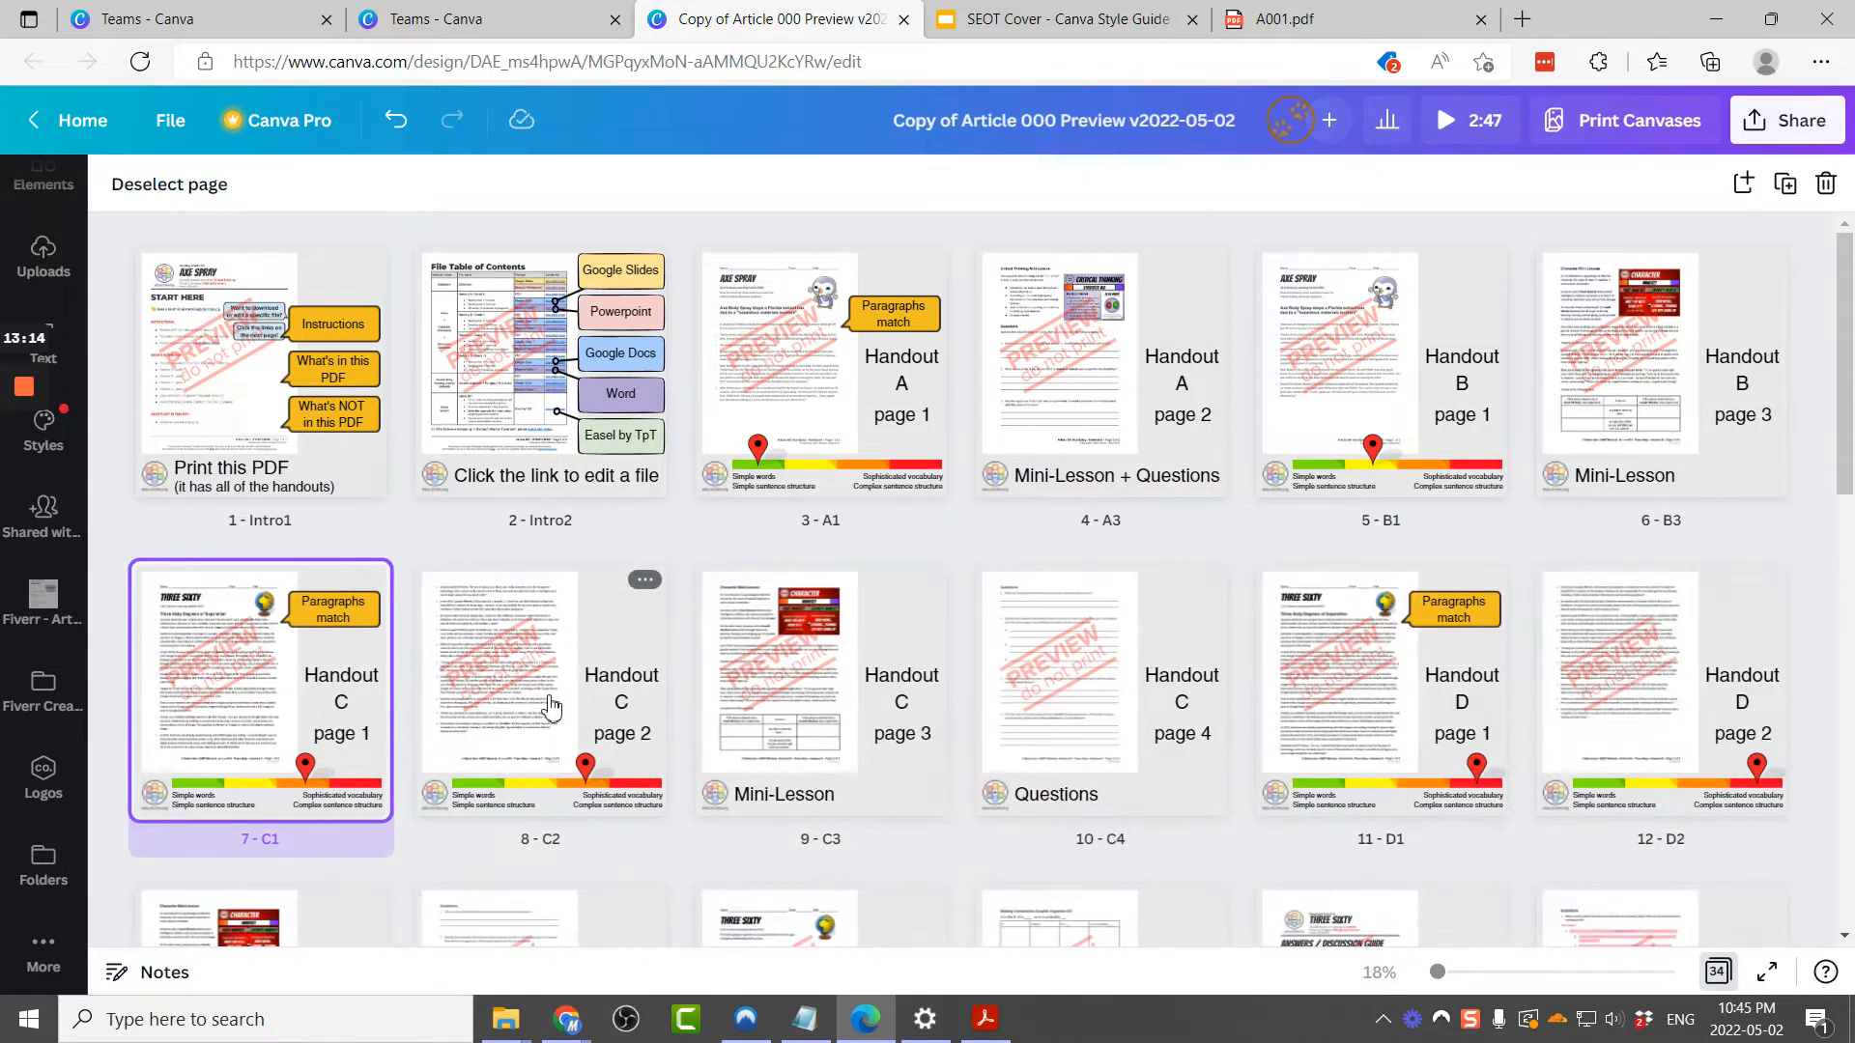
Step: Delete the Handout C page 2 and page 4 pages and the Handout D page 2 and page 4 pages
click(549, 708)
key(Delete)
click(784, 710)
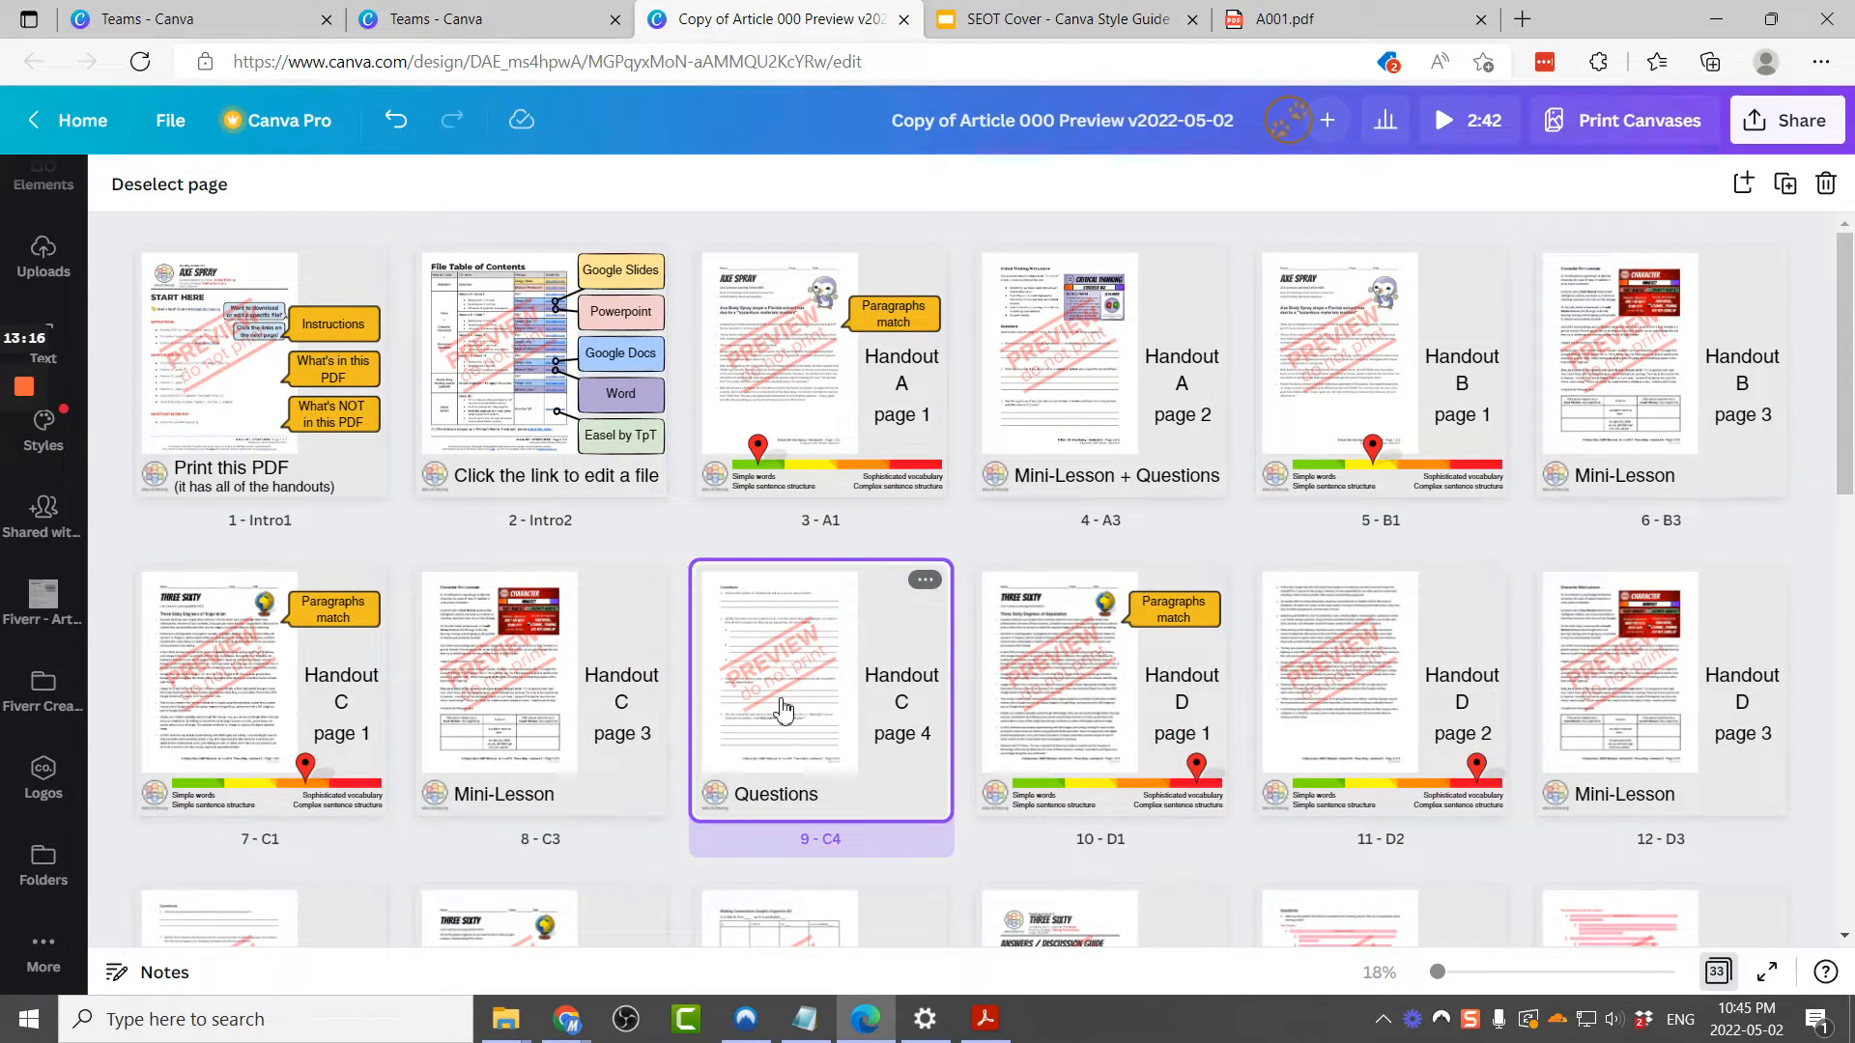
key(Delete)
click(1084, 703)
key(Delete)
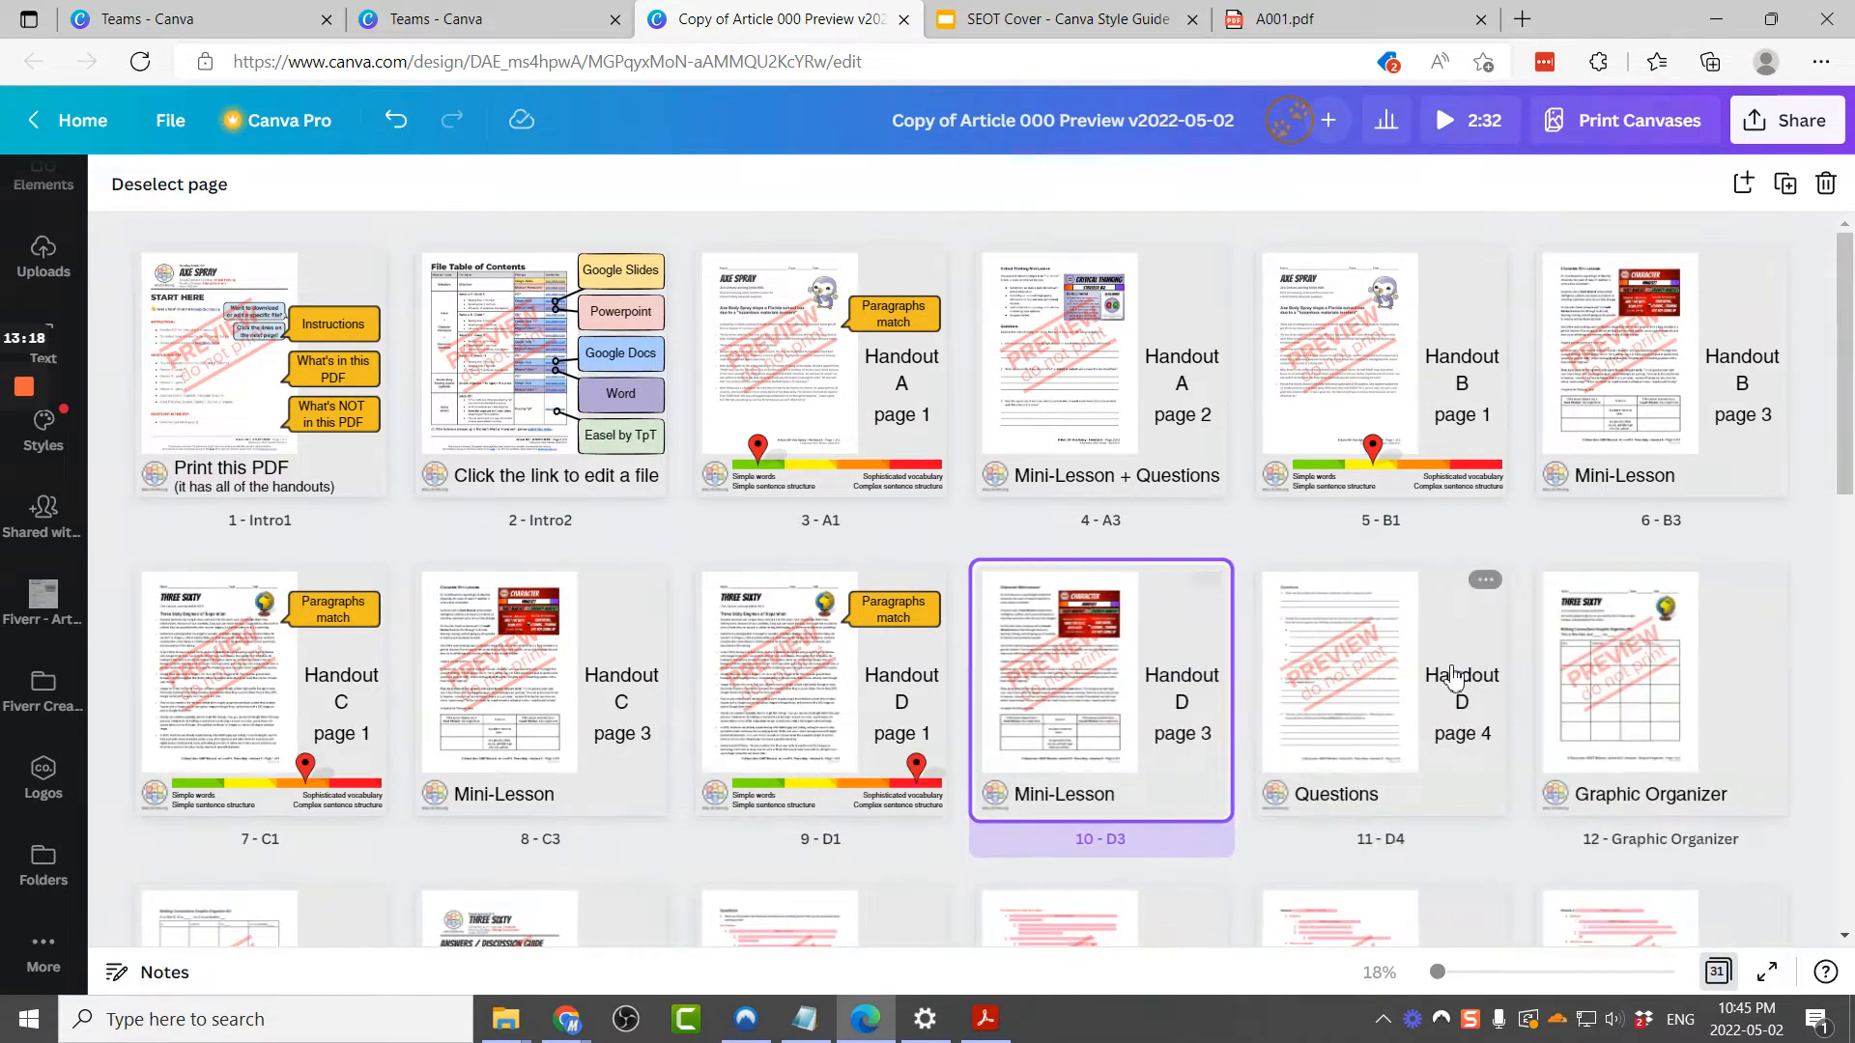
click(1430, 679)
key(Delete)
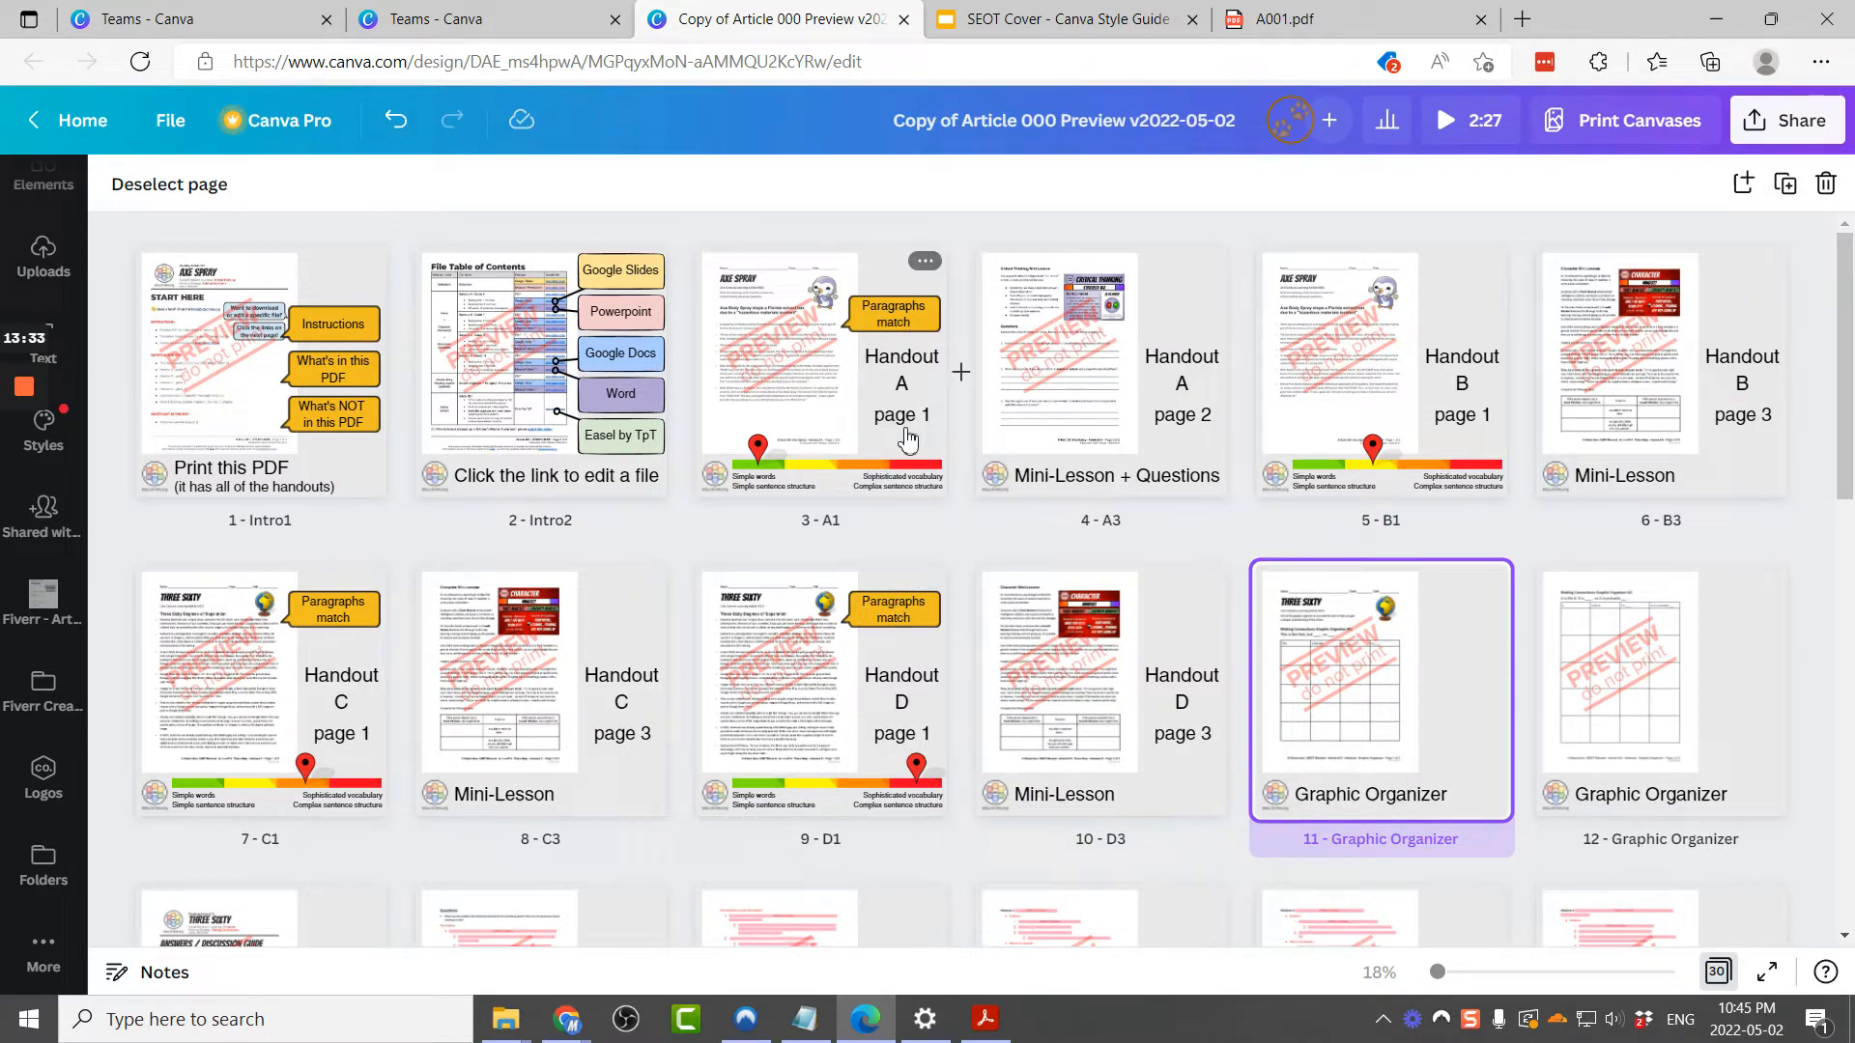
Step: Open page 7 (C1) in the editor and delete its Paragraphs match callout
click(372, 618)
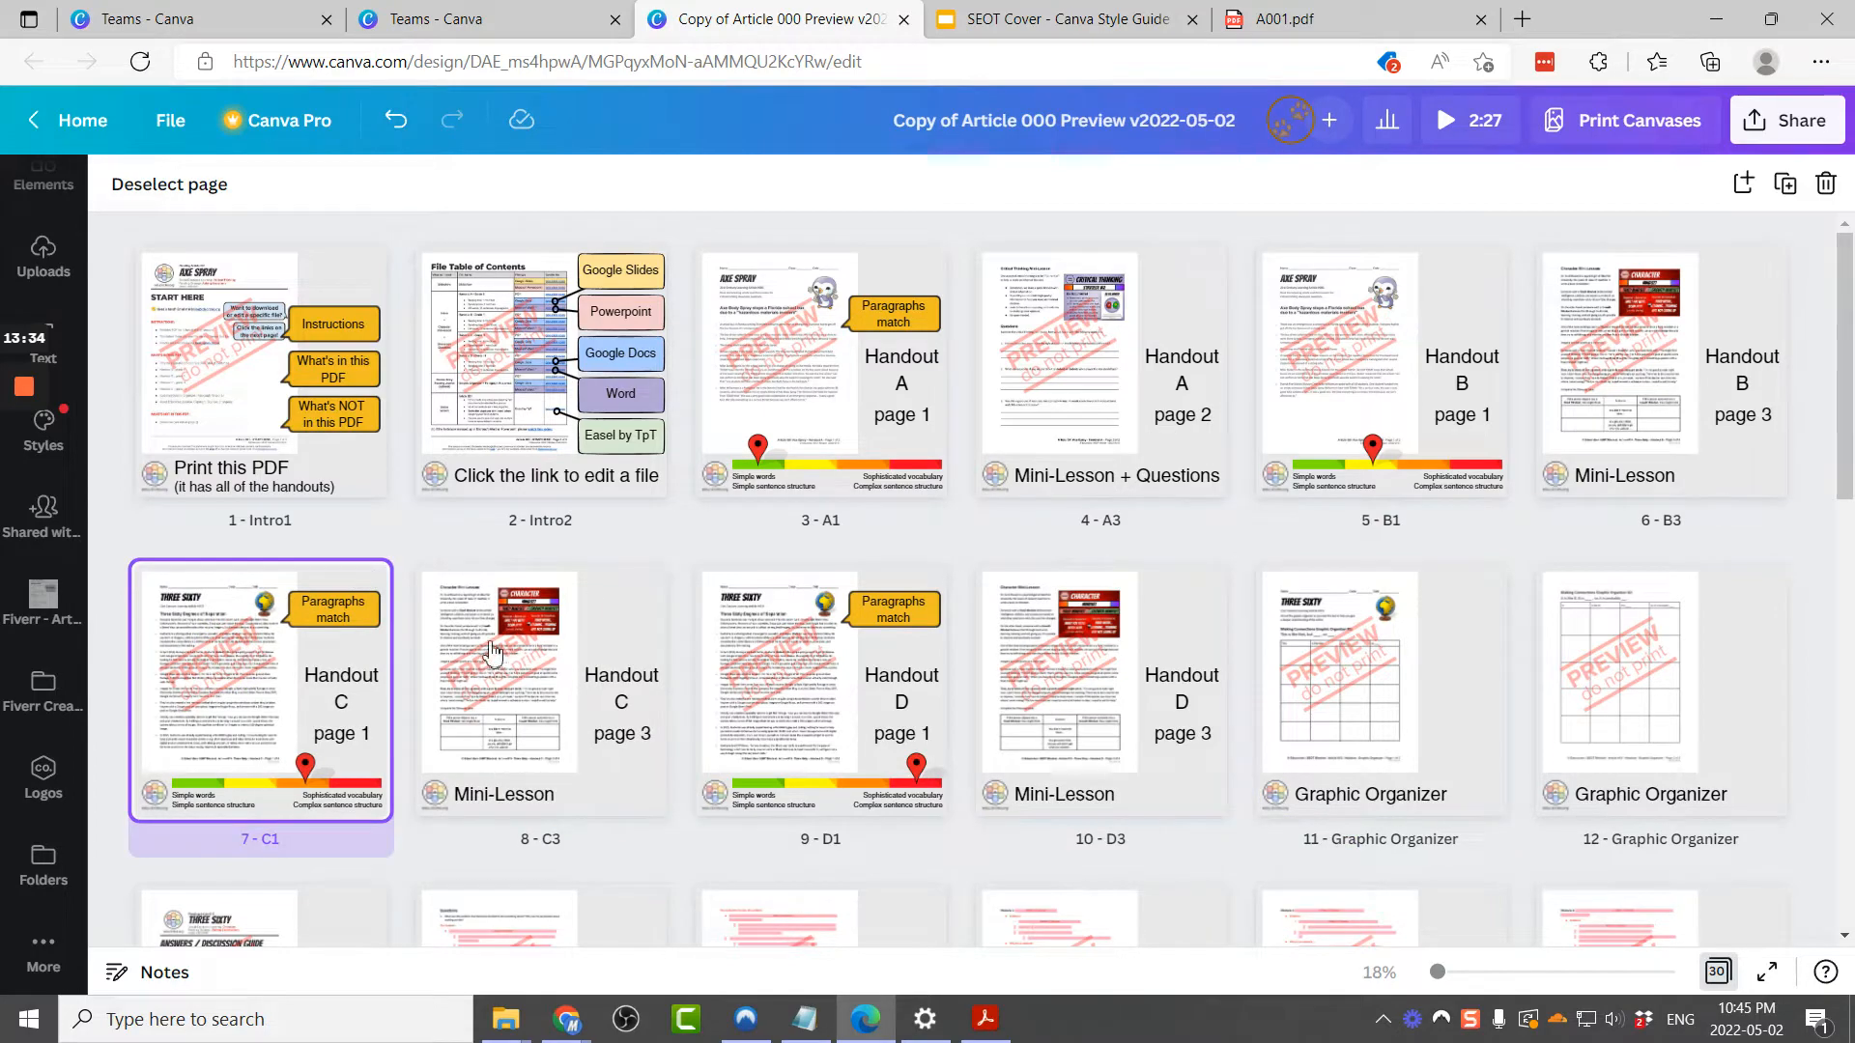
double_click(361, 688)
click(1381, 393)
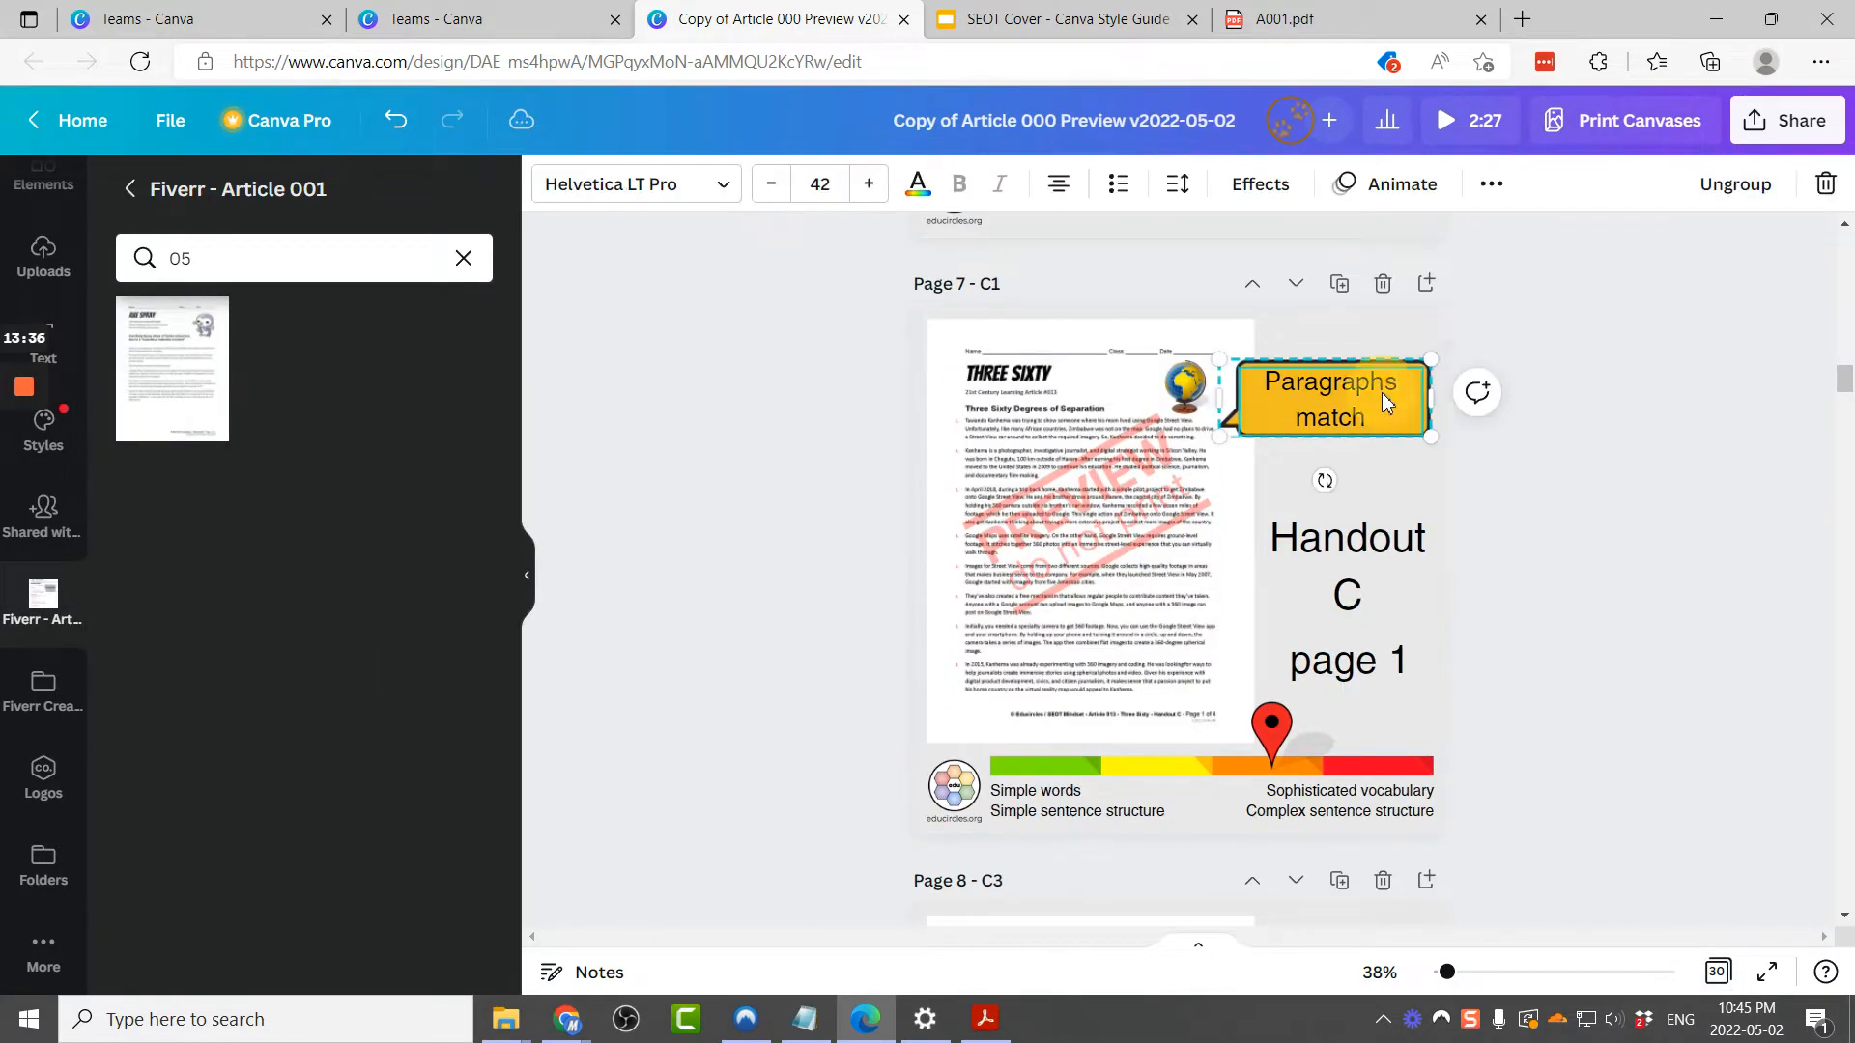
click(1593, 418)
click(1382, 416)
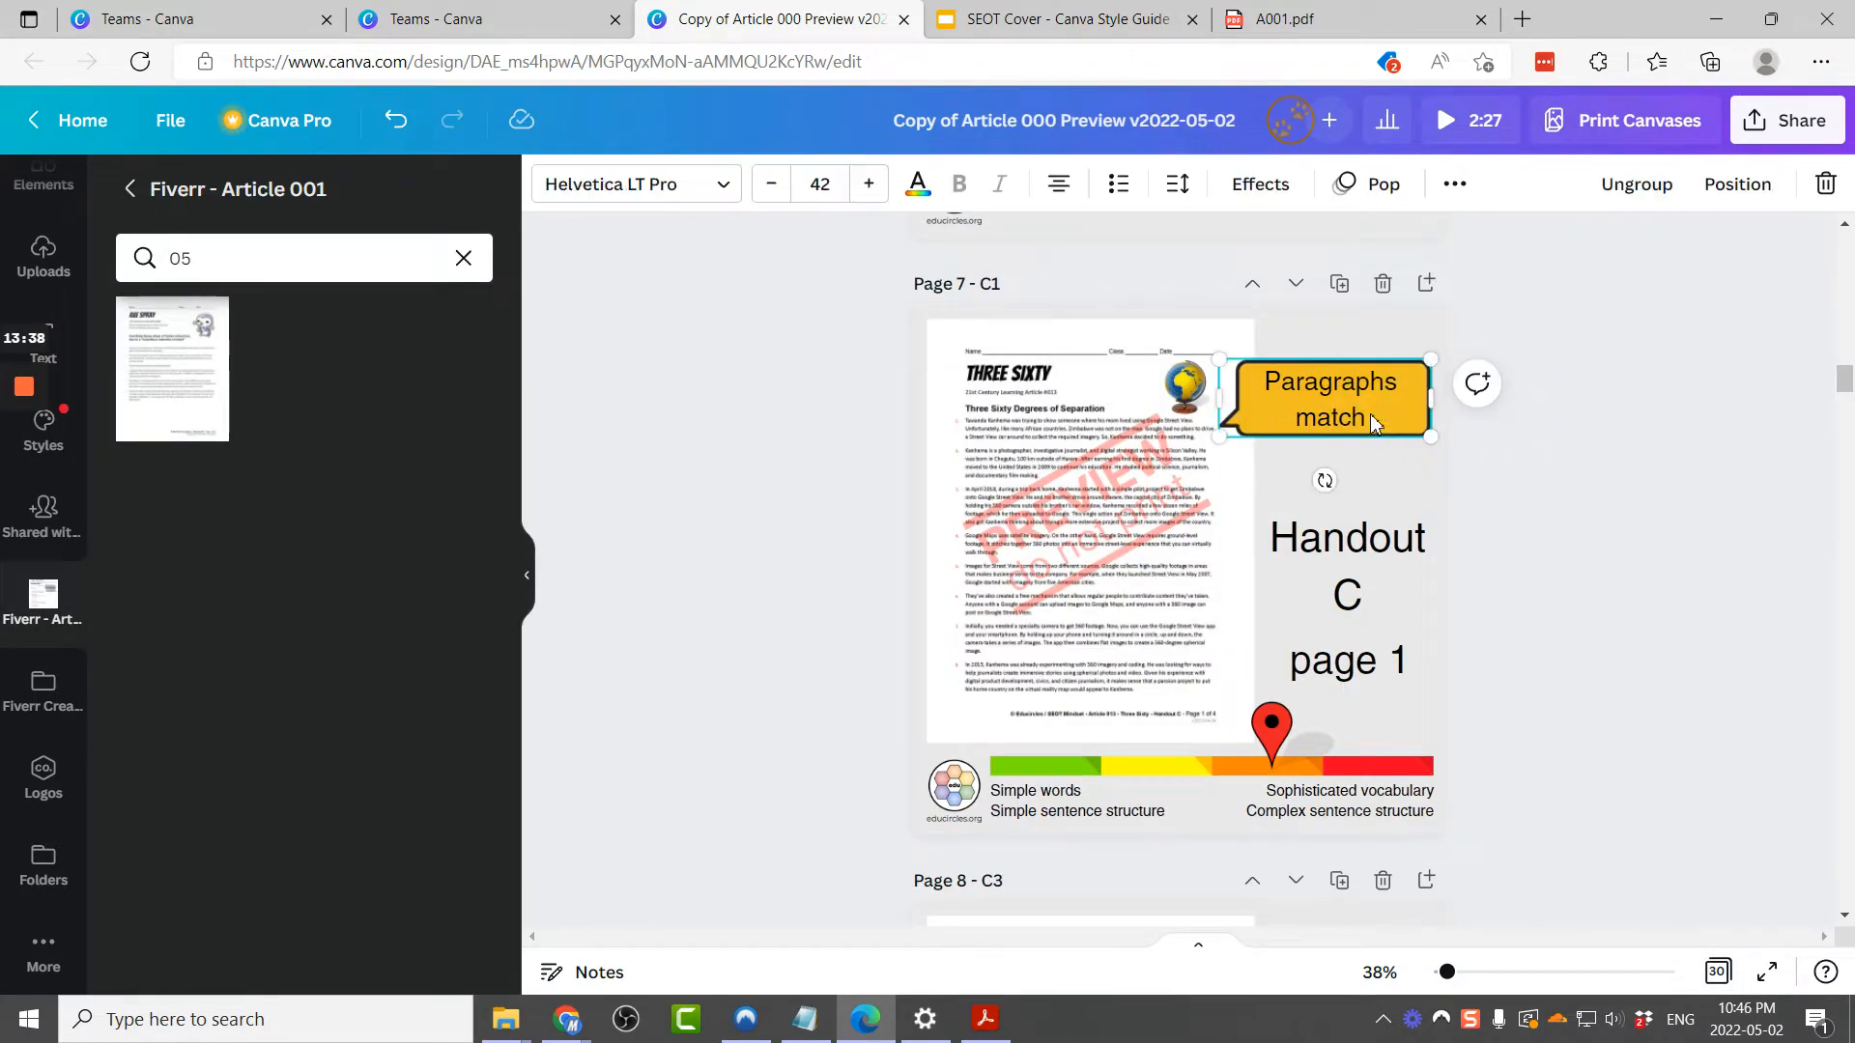
key(Delete)
Step: Delete the Paragraphs match callout from page 9 (D1)
scroll(1375, 425, down, 10)
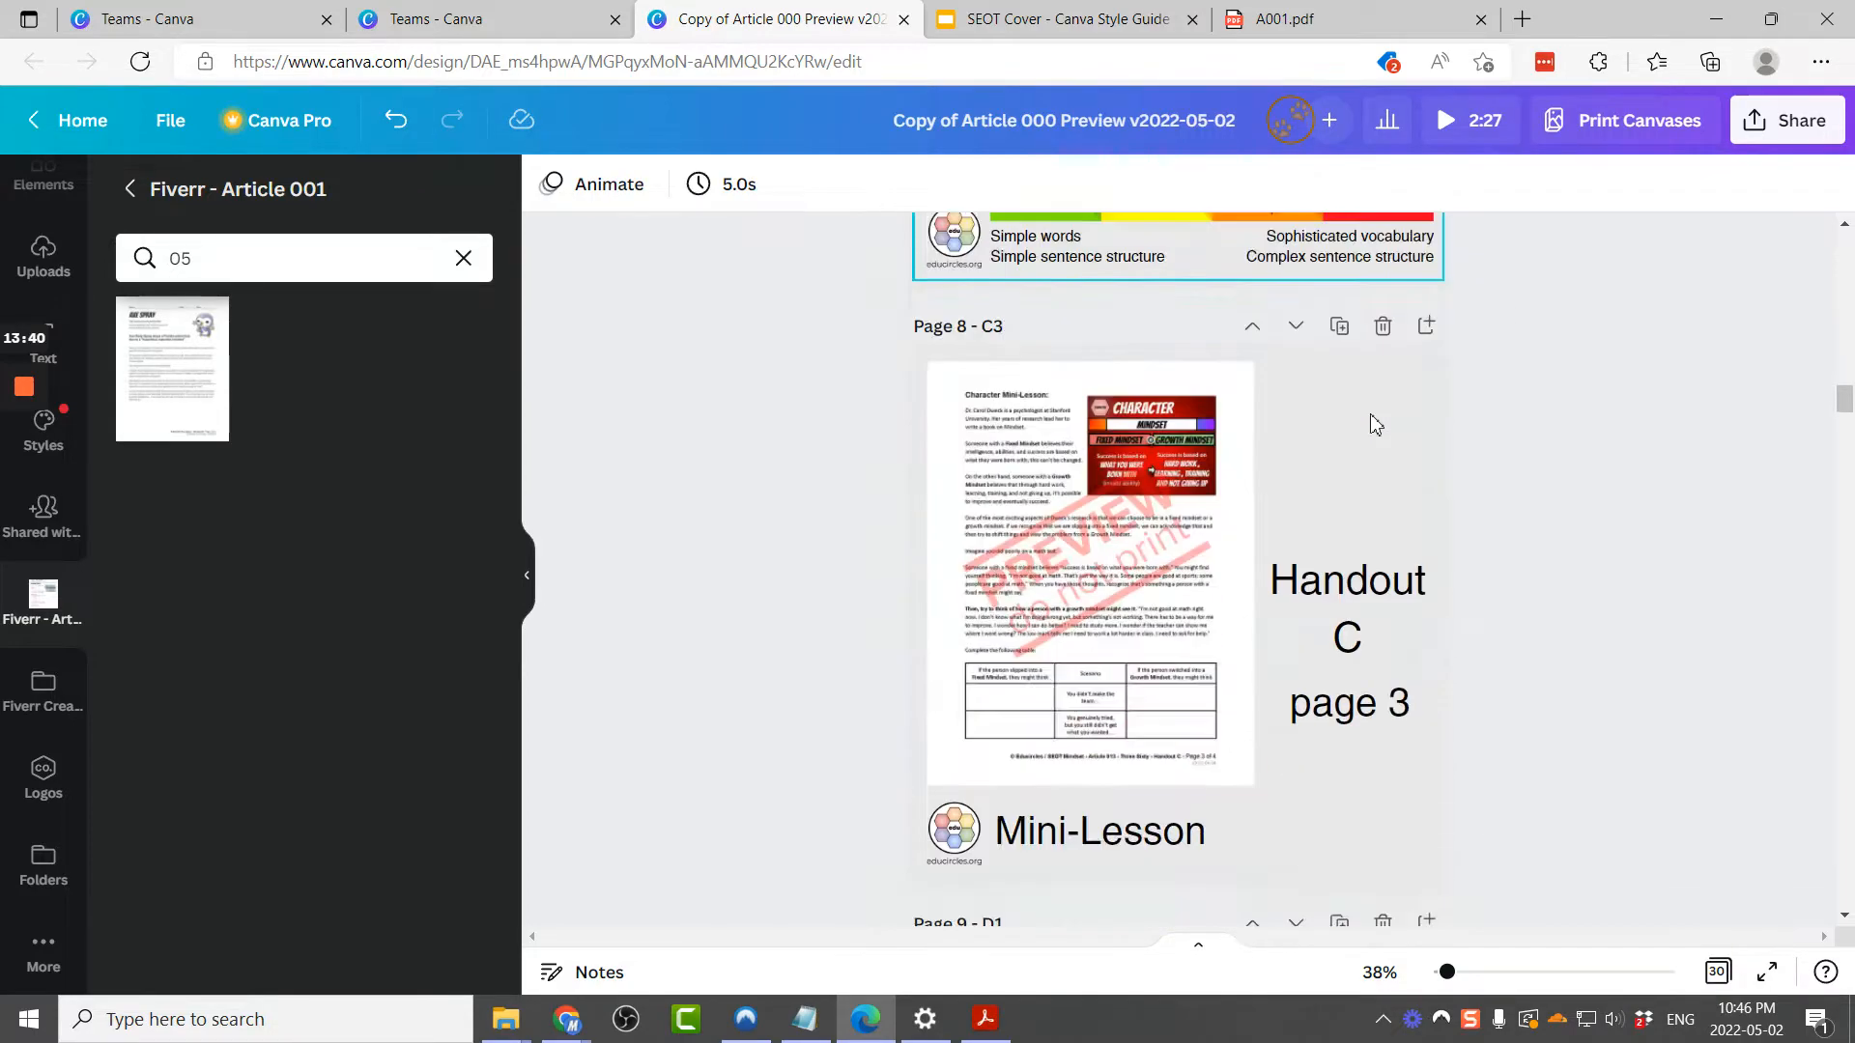
click(1611, 458)
click(1324, 454)
key(Delete)
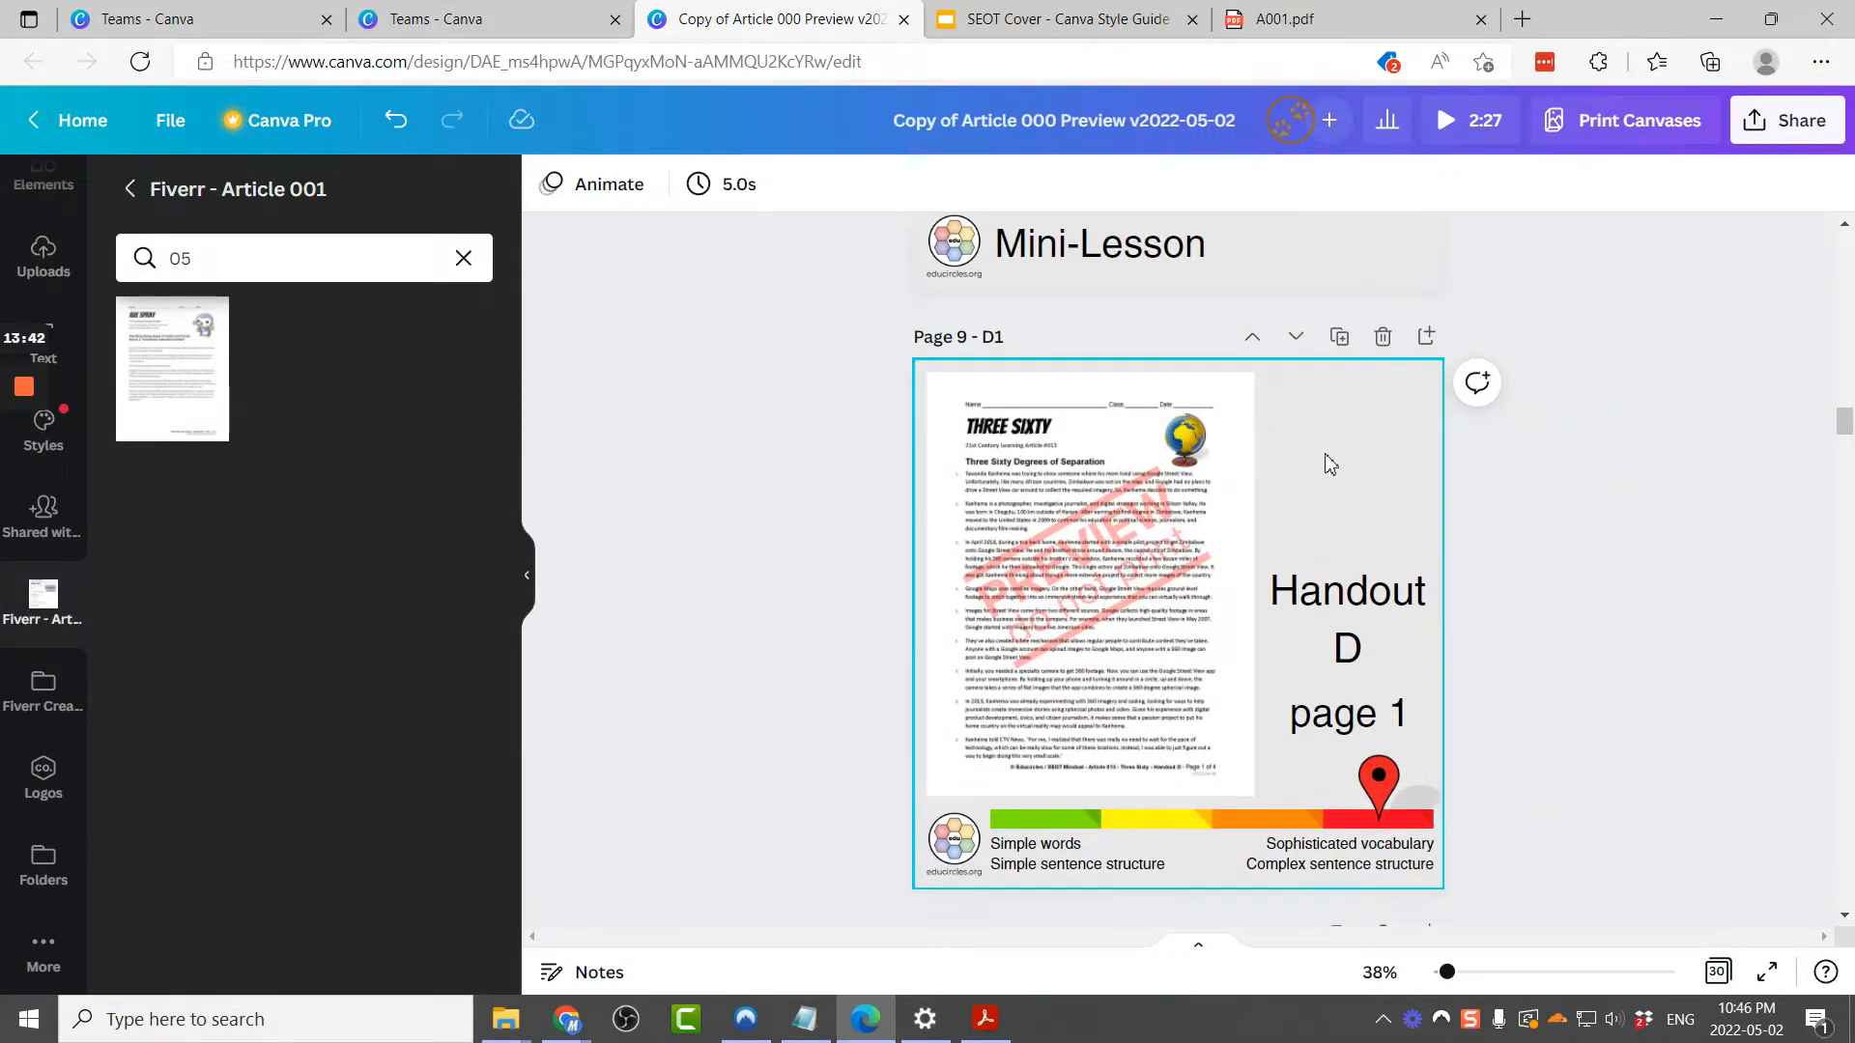
Step: Copy the Paragraphs match callout from page 3 (A1) and paste it onto page 5 (B1)
scroll(1437, 551, up, 5)
scroll(1437, 557, up, 20)
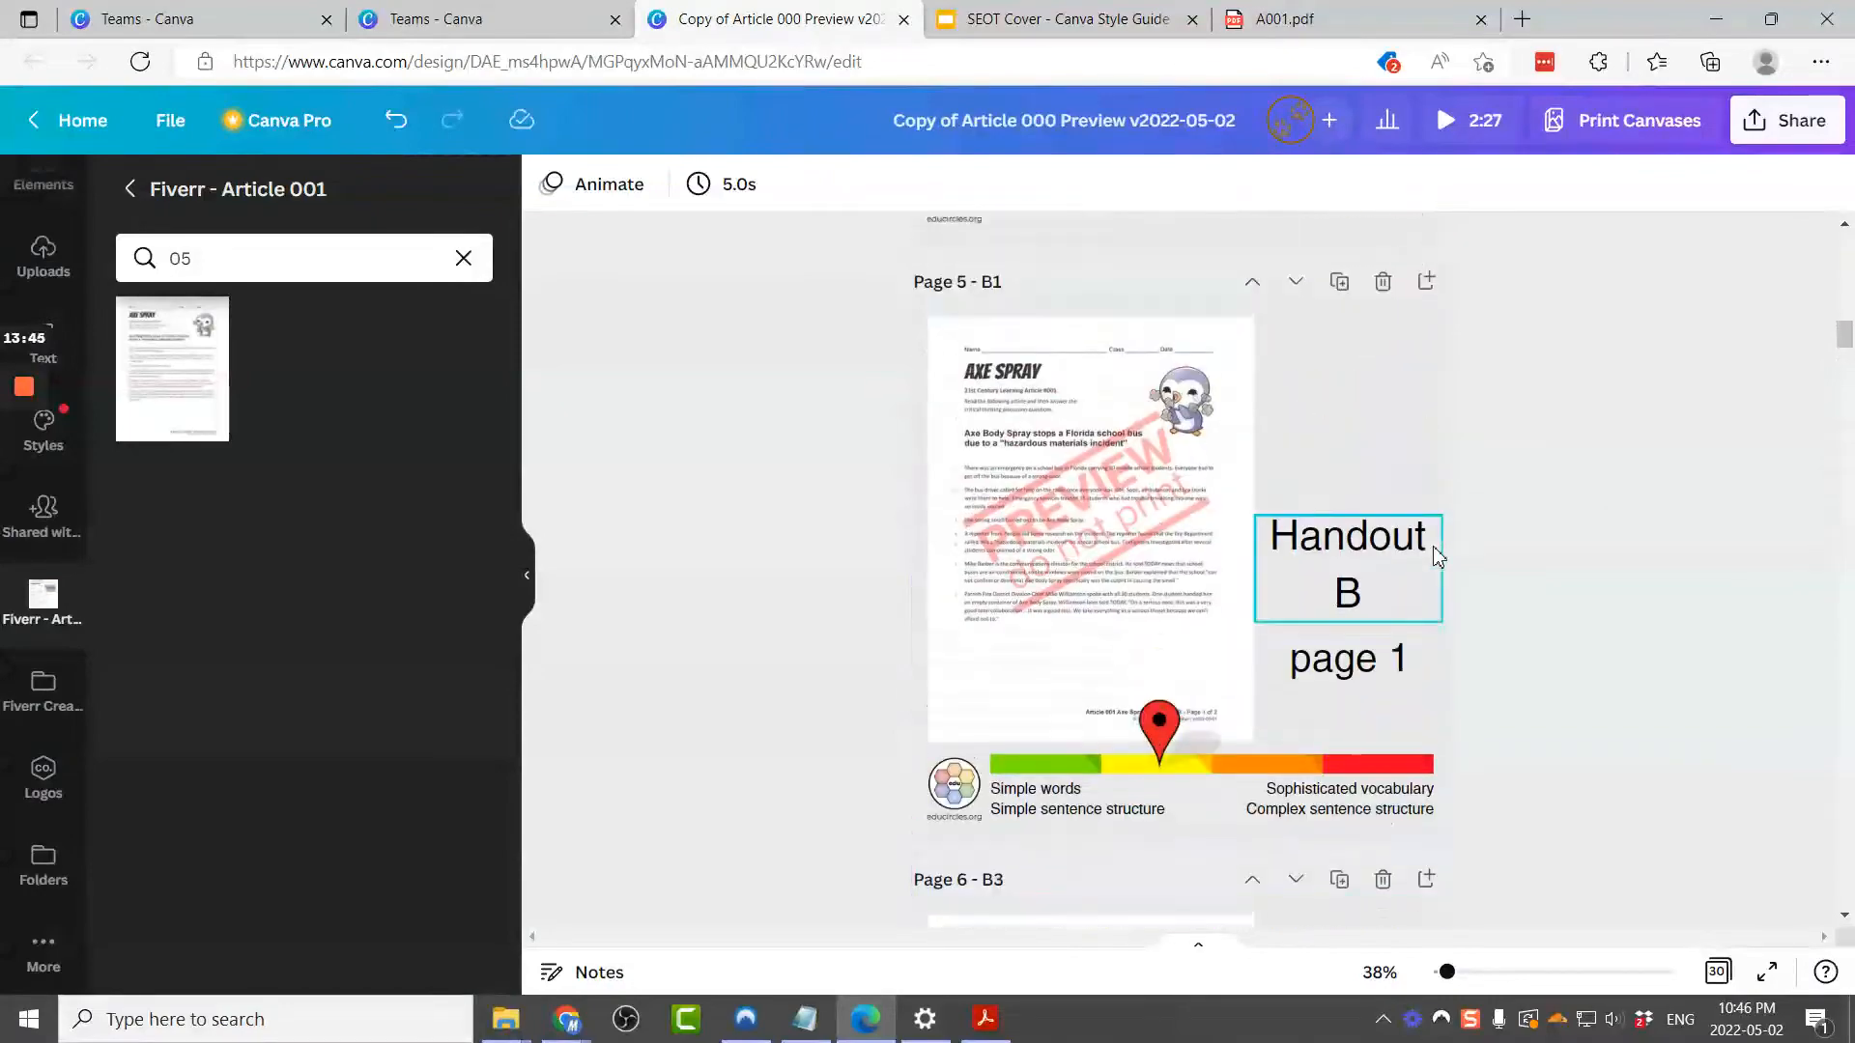
scroll(1437, 558, up, 5)
click(1656, 480)
drag(1594, 469, 1397, 510)
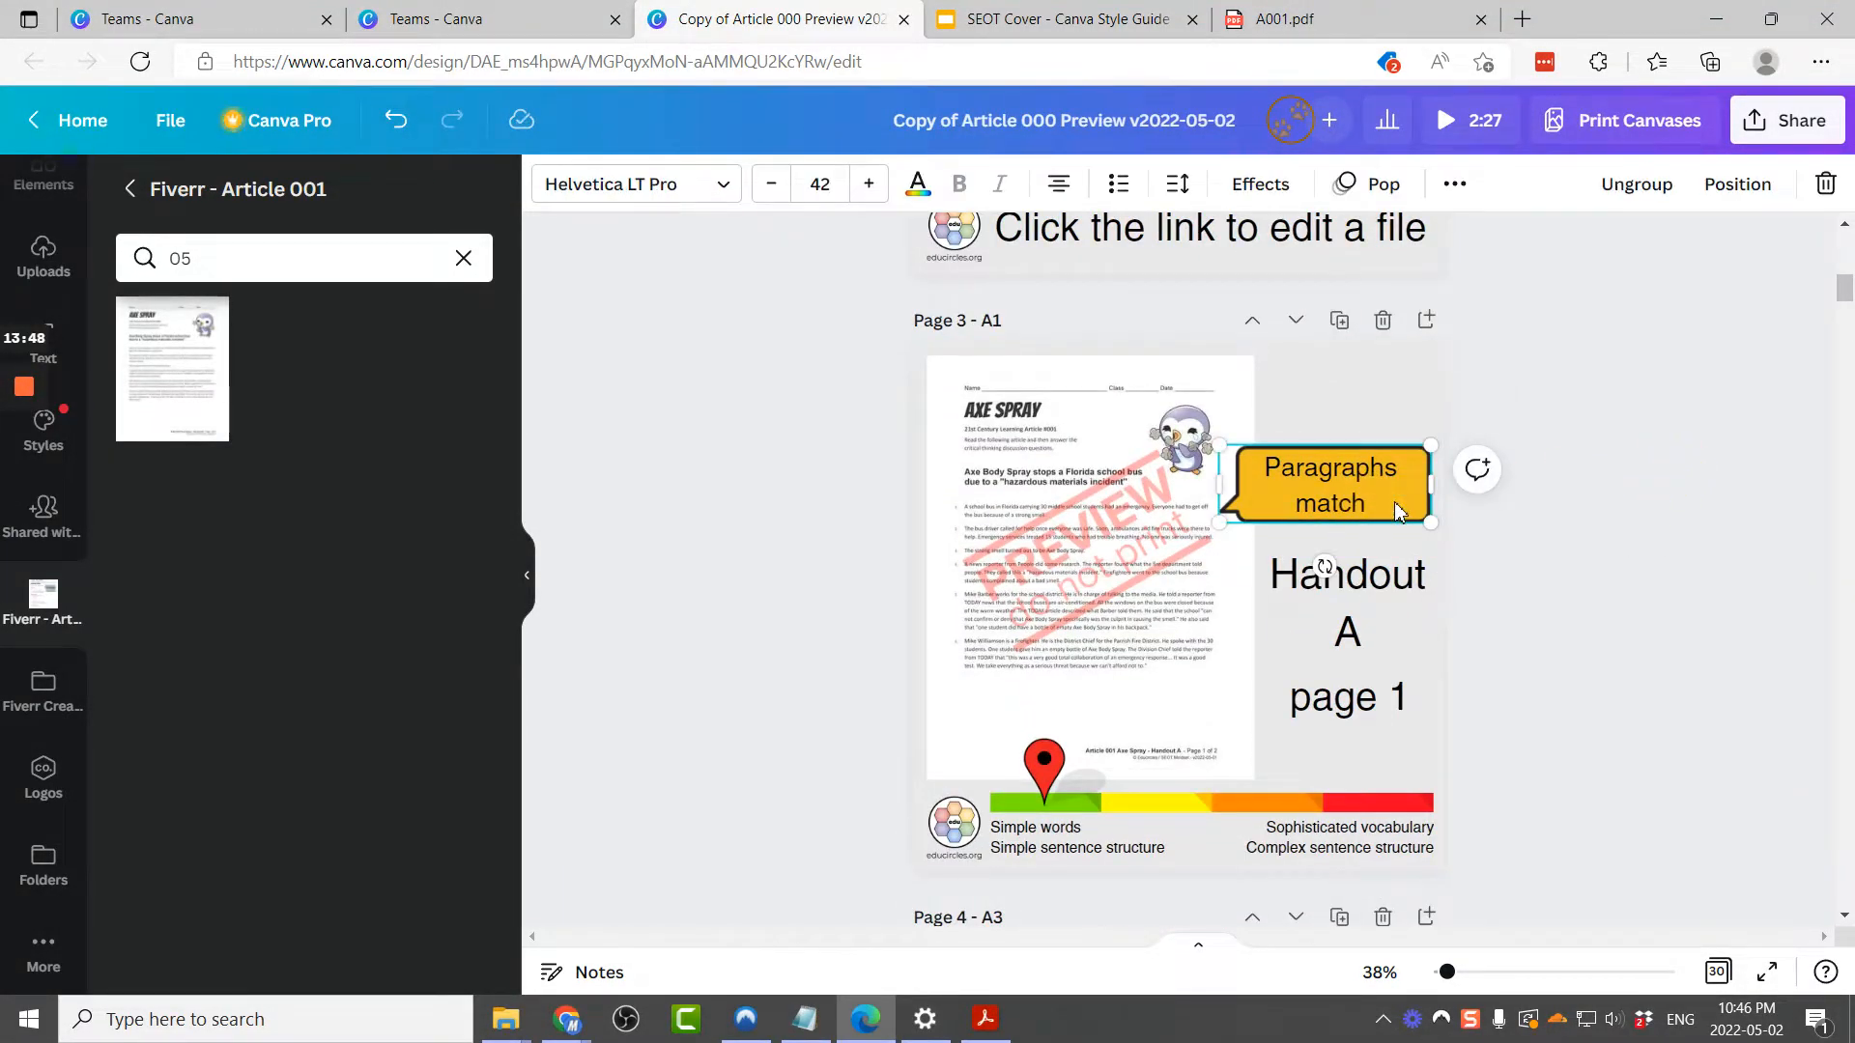
scroll(1397, 510, down, 10)
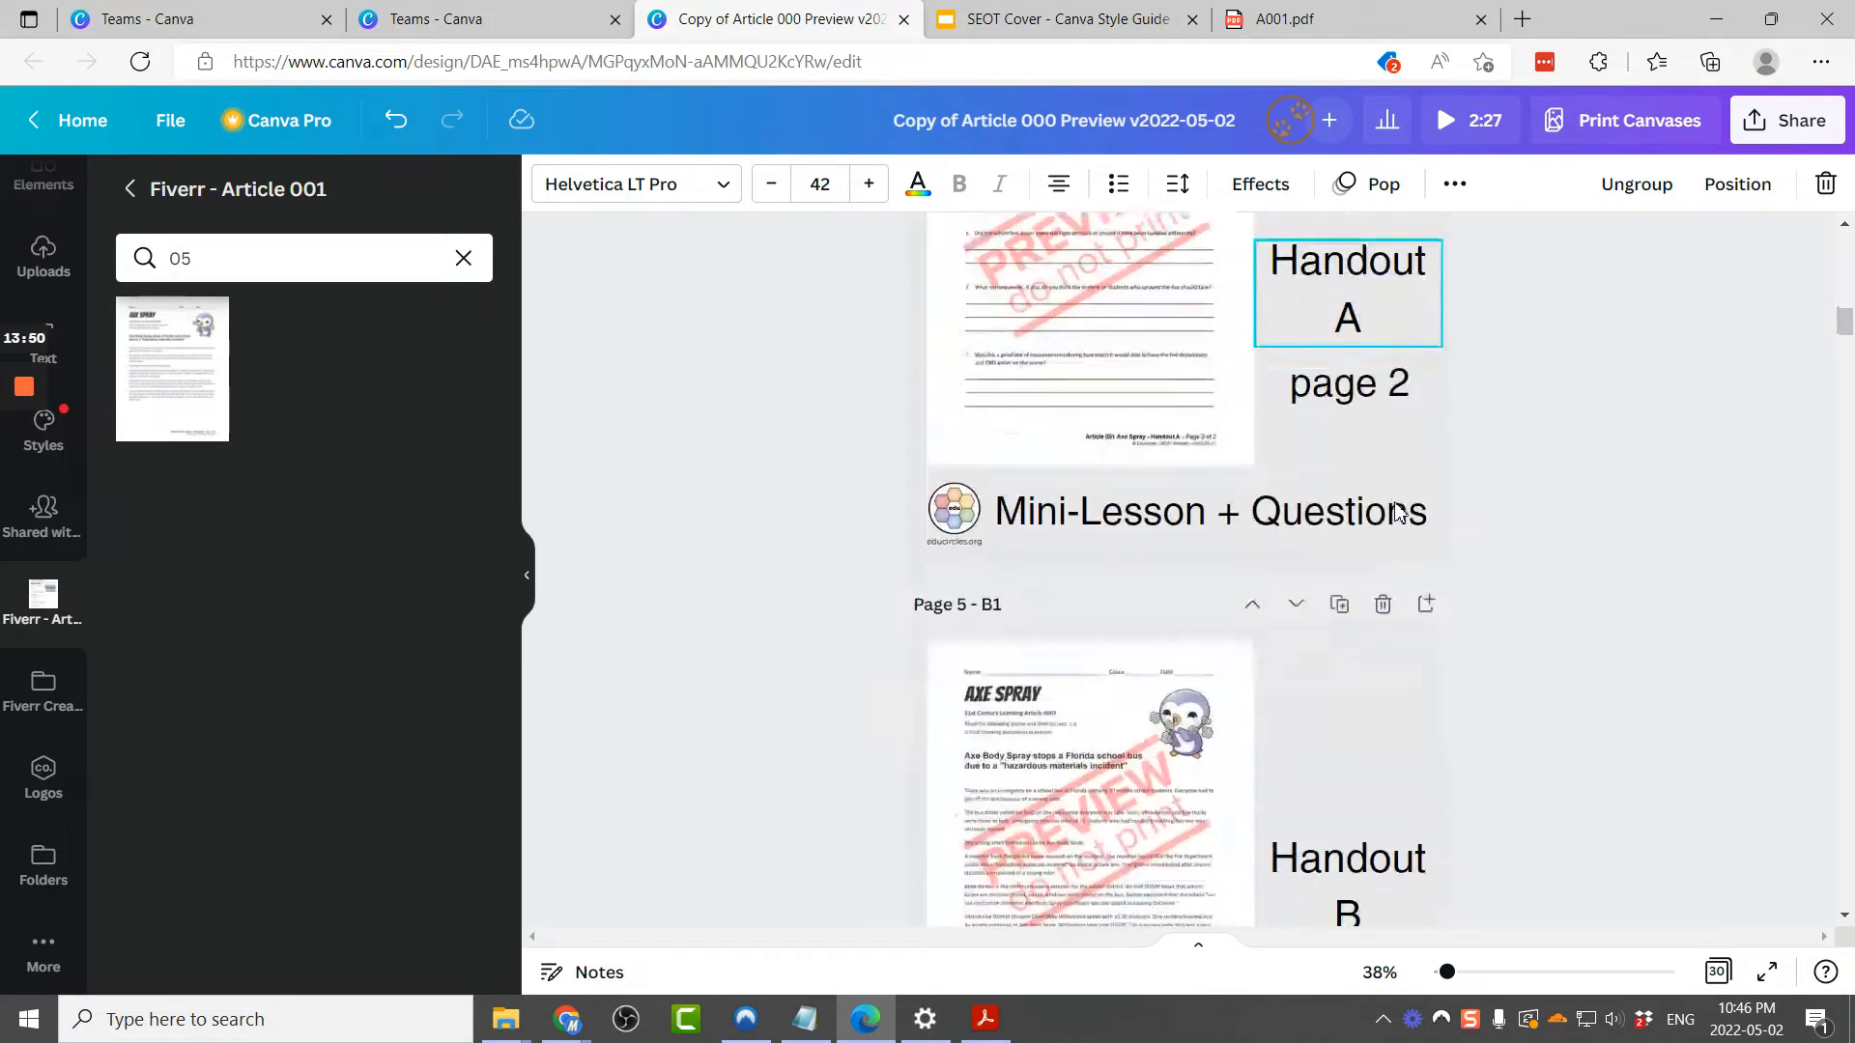
scroll(1399, 512, down, 1)
click(1395, 444)
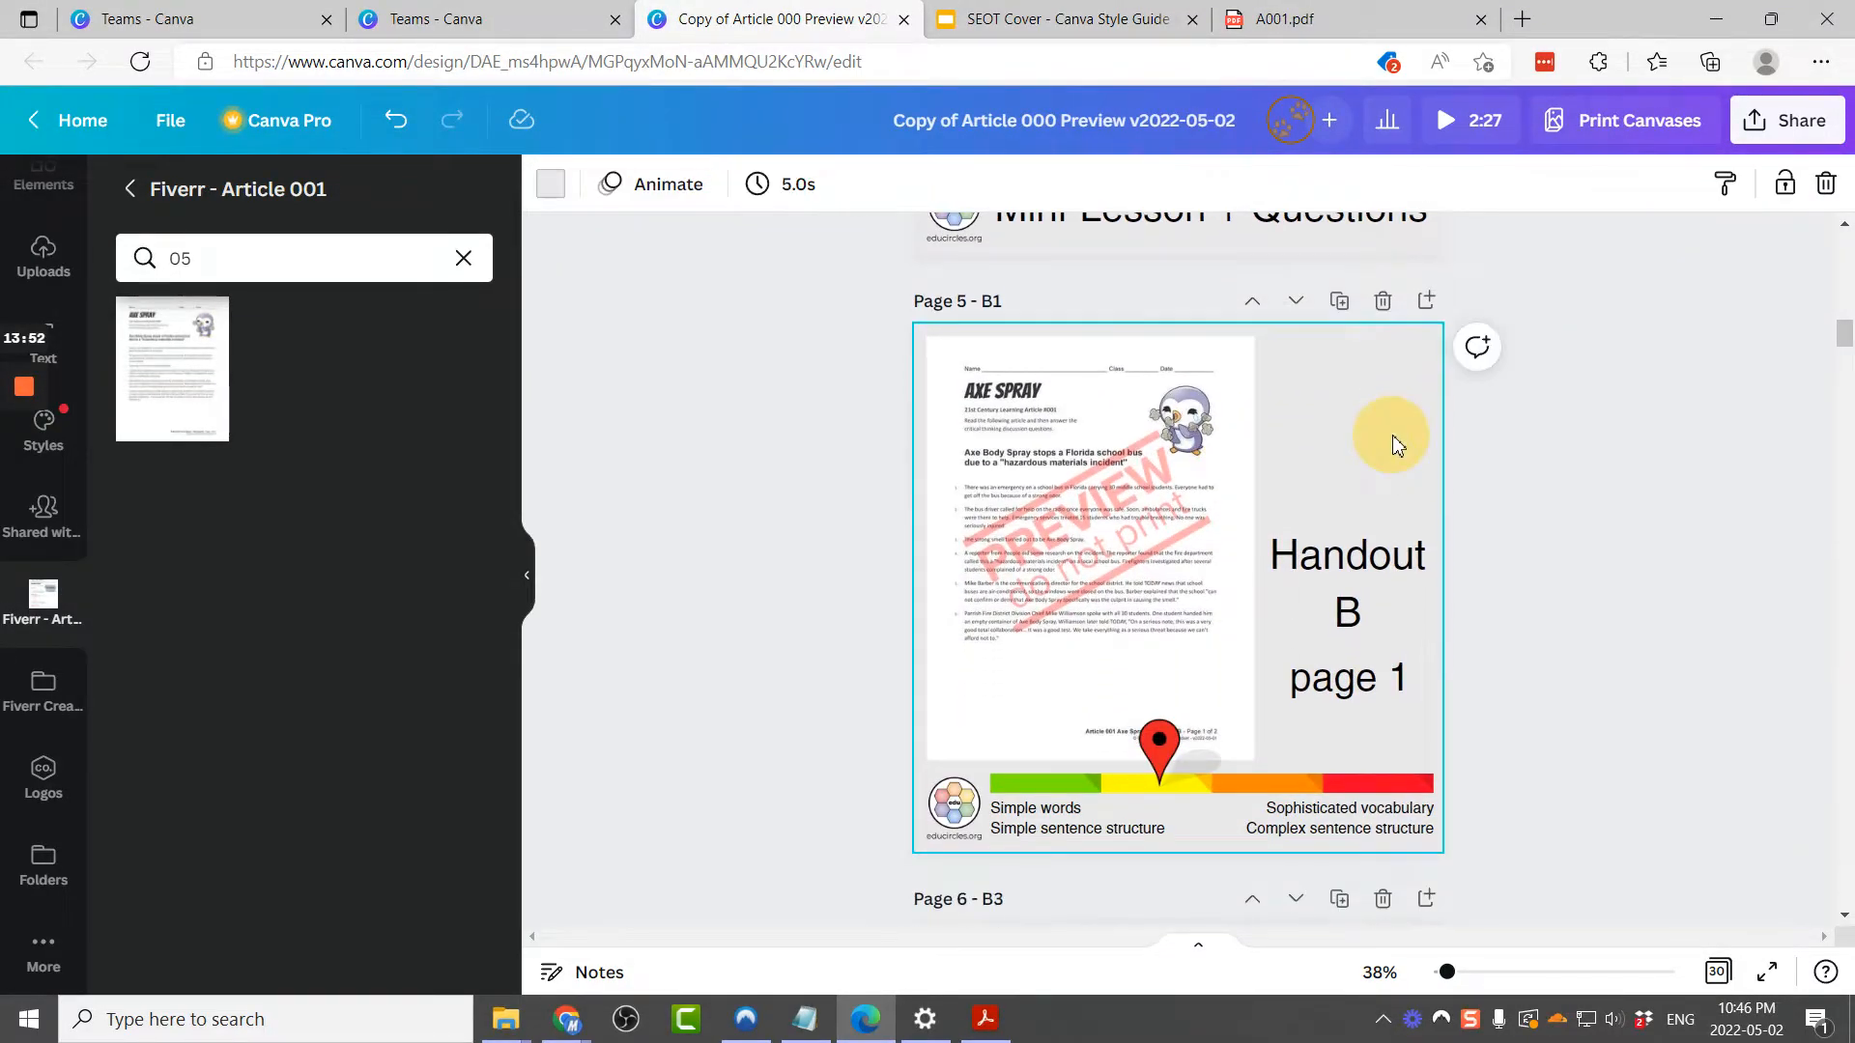
key(ctrl+v)
Step: Paste the Paragraphs match callout onto page 7 (C1) and page 9 (D1)
scroll(1382, 485, down, 10)
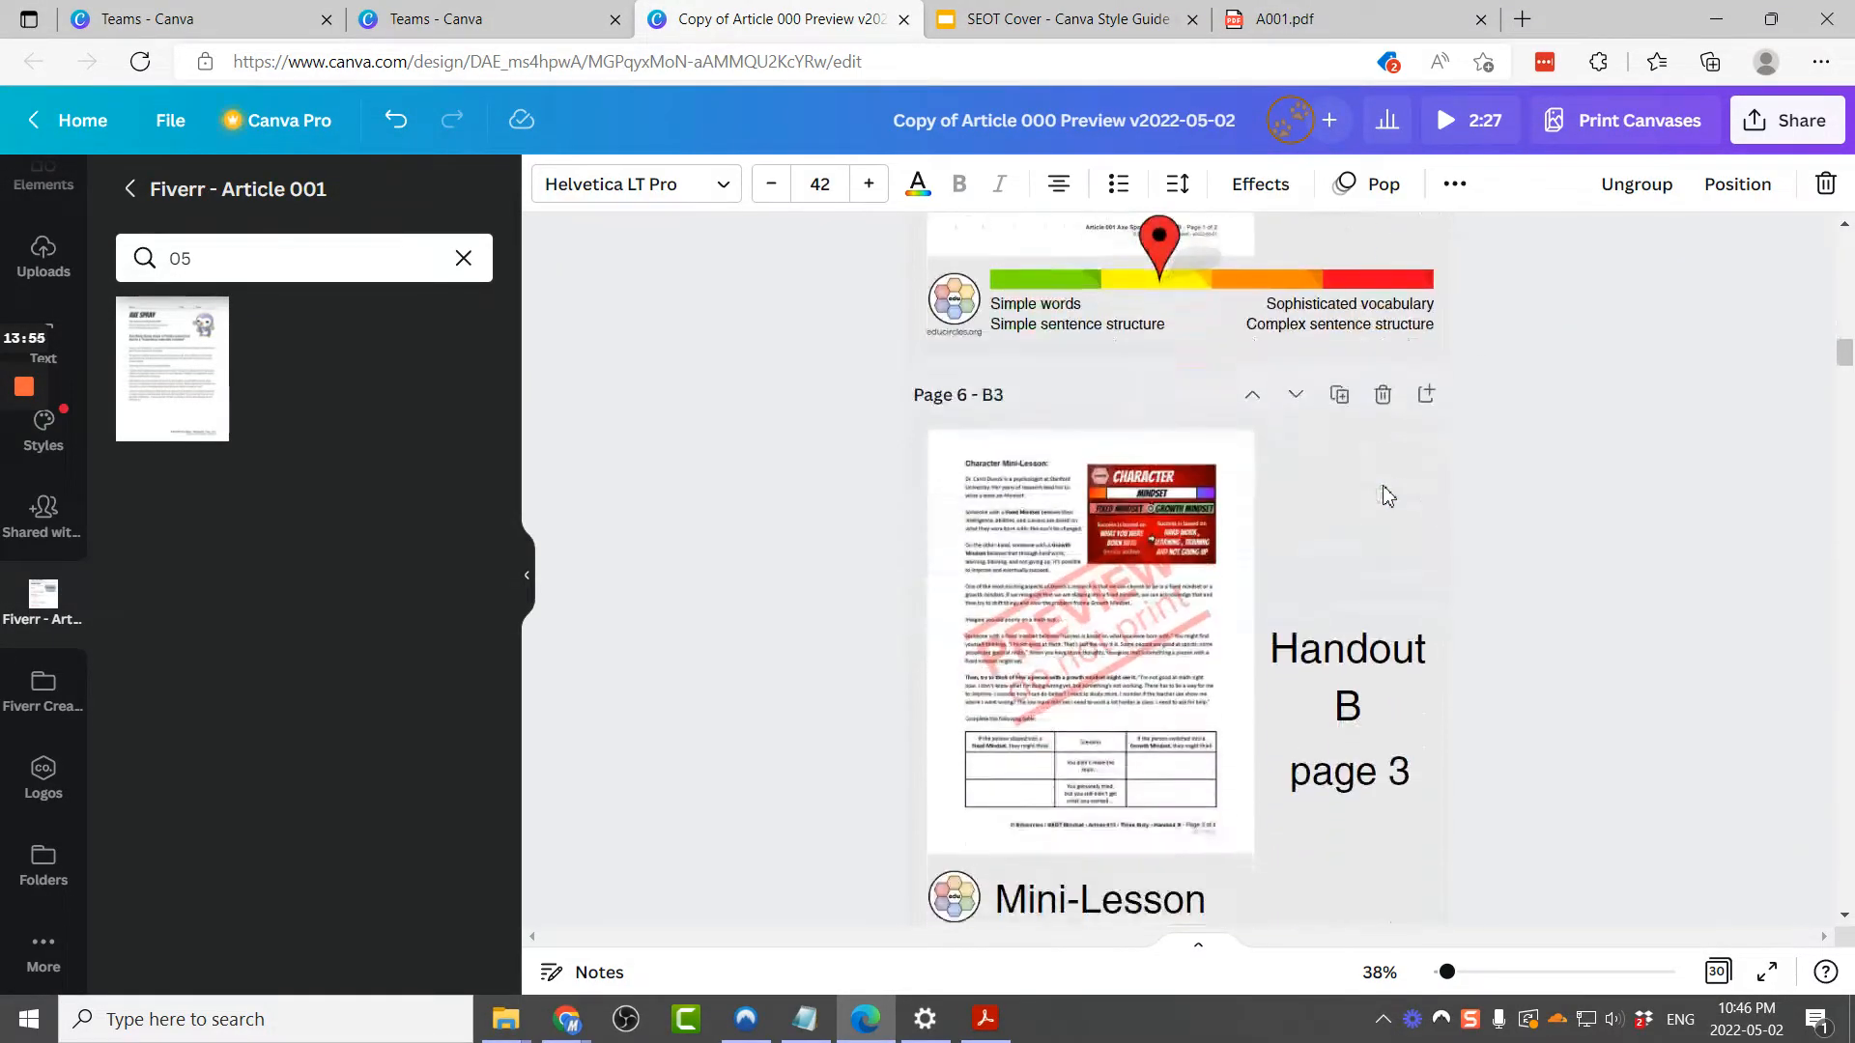
click(1366, 402)
key(ctrl+v)
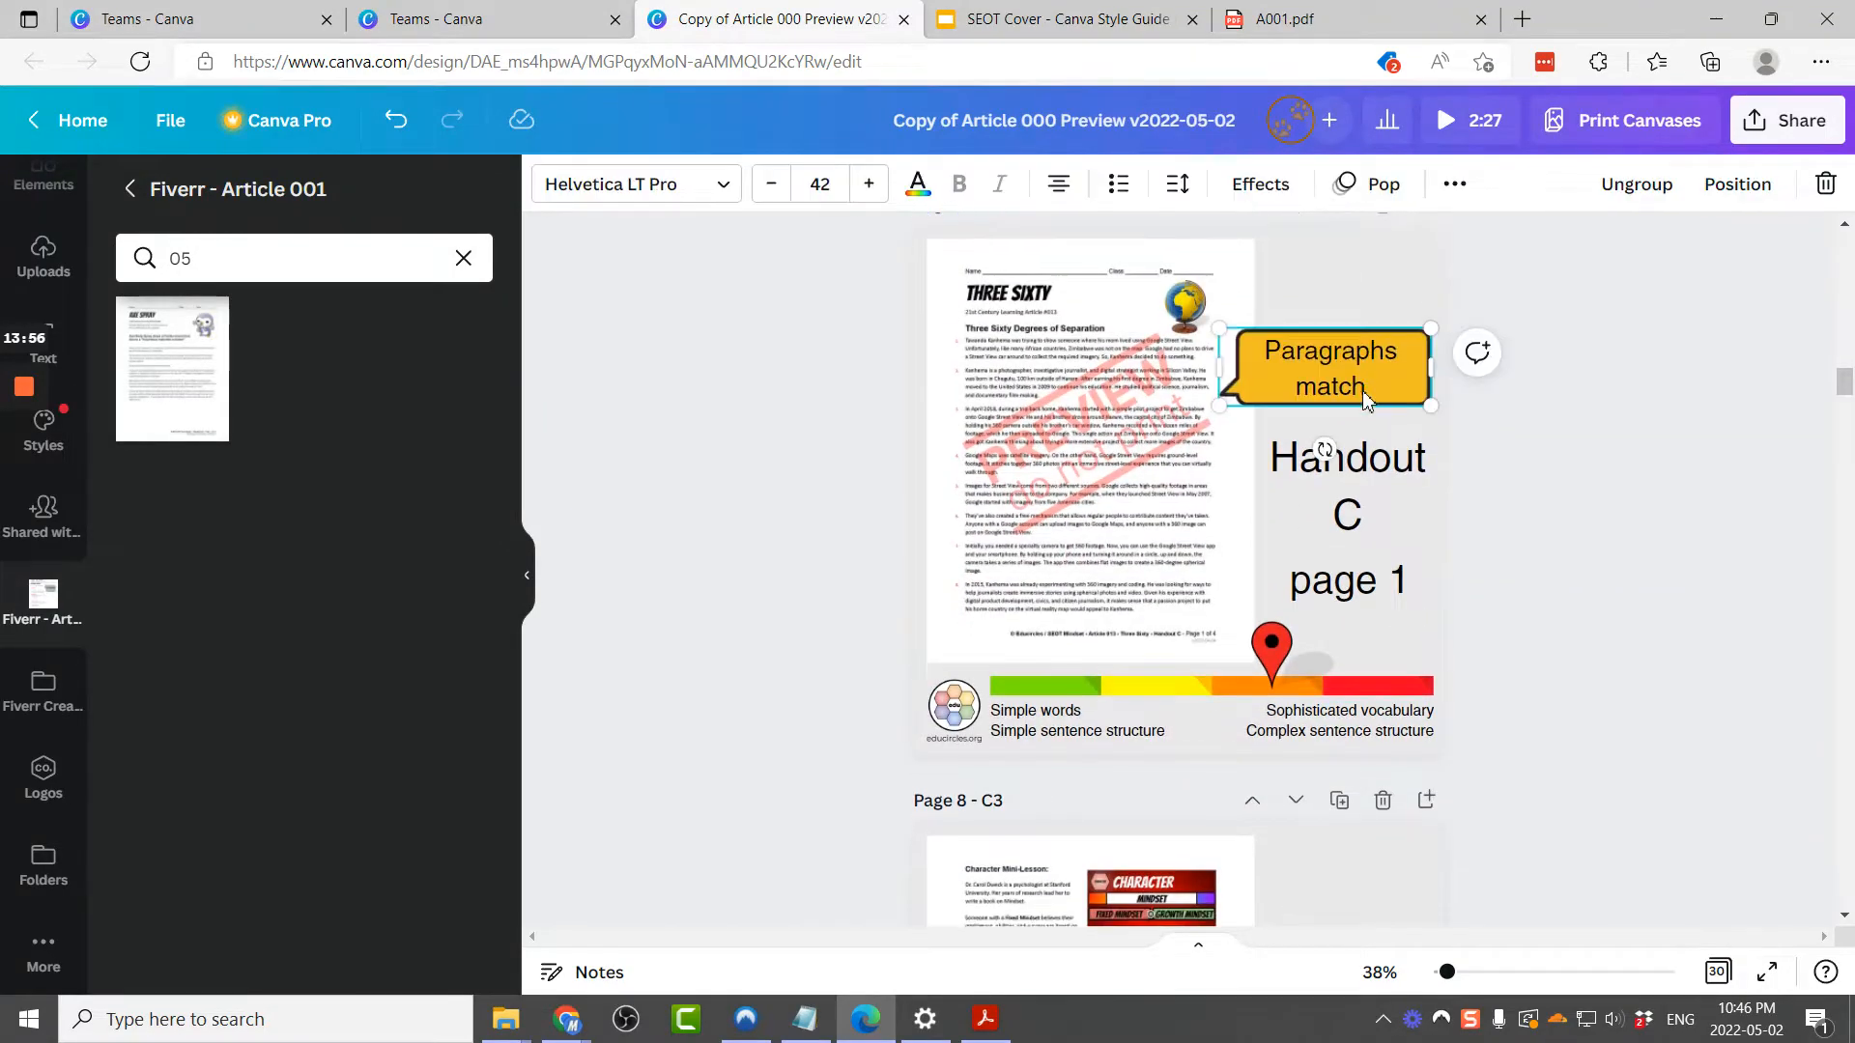
scroll(1367, 402, down, 10)
click(1341, 481)
key(ctrl+v)
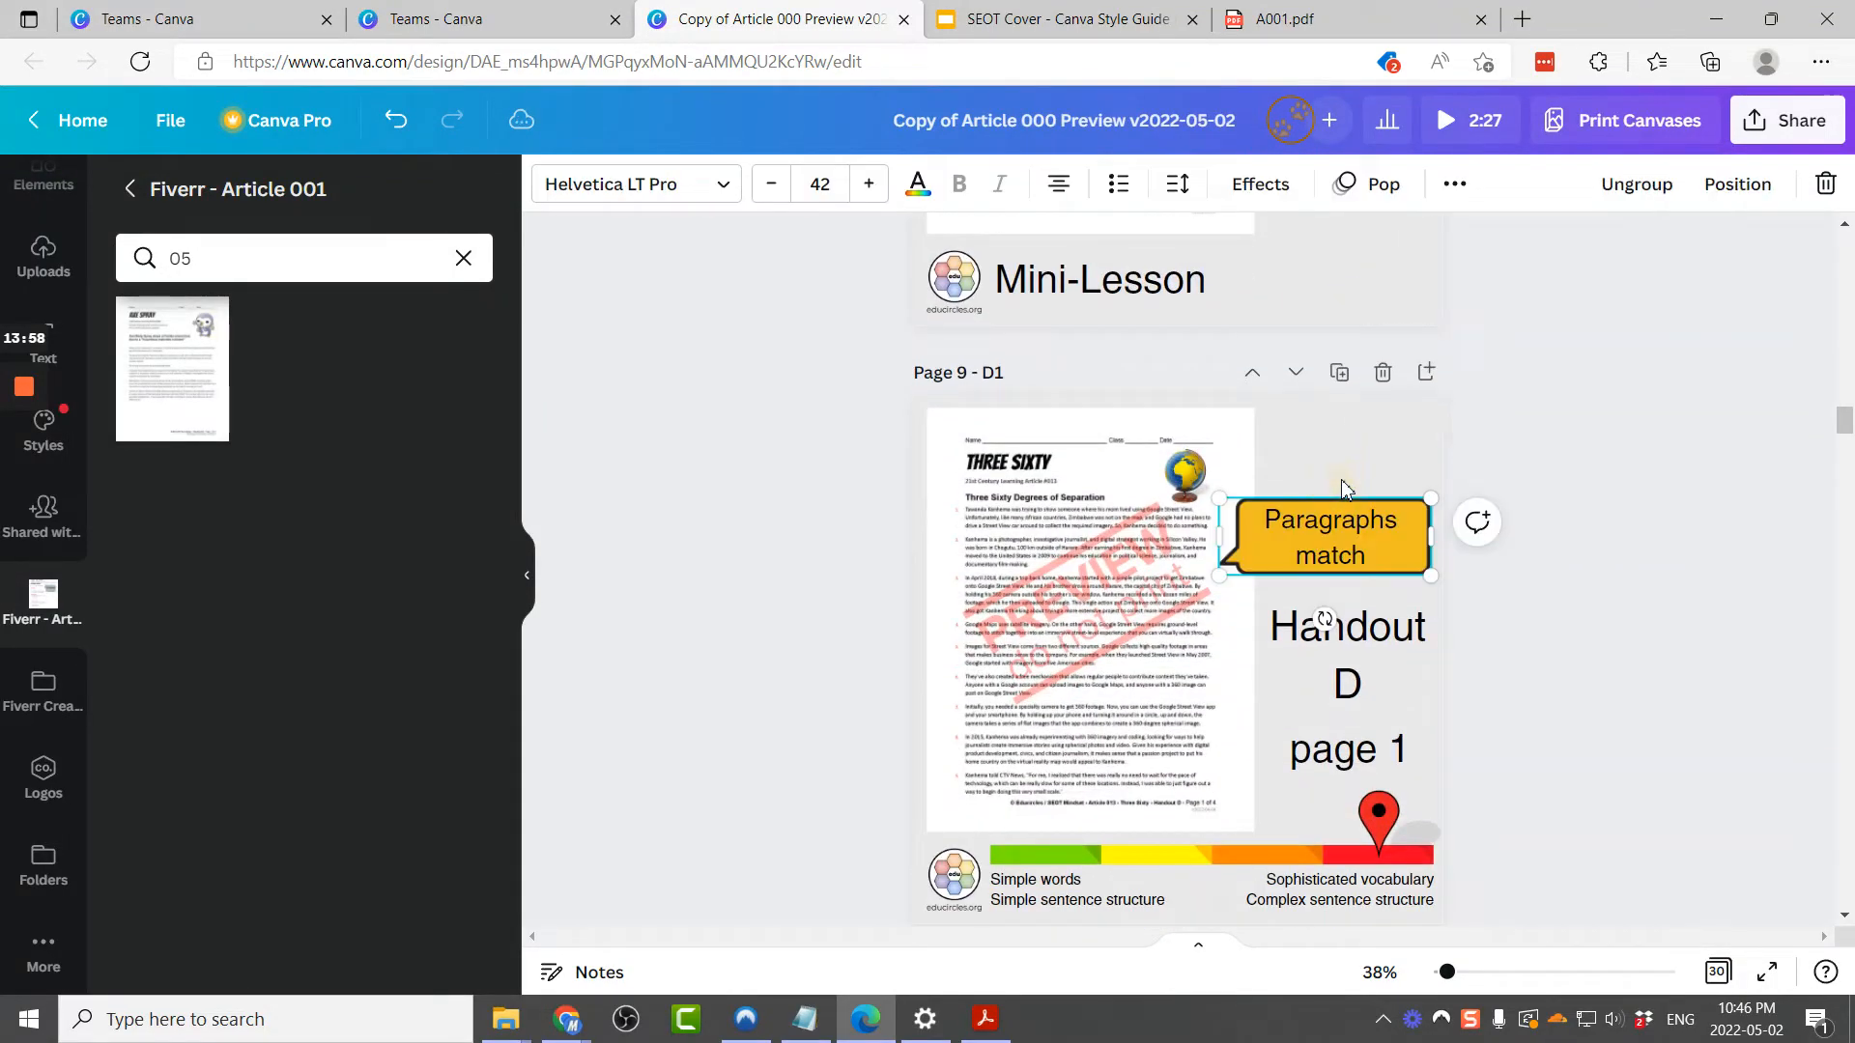
Step: Scroll through the handout pages to review the callouts and the page number labels
scroll(1343, 483, up, 4)
scroll(1345, 488, up, 15)
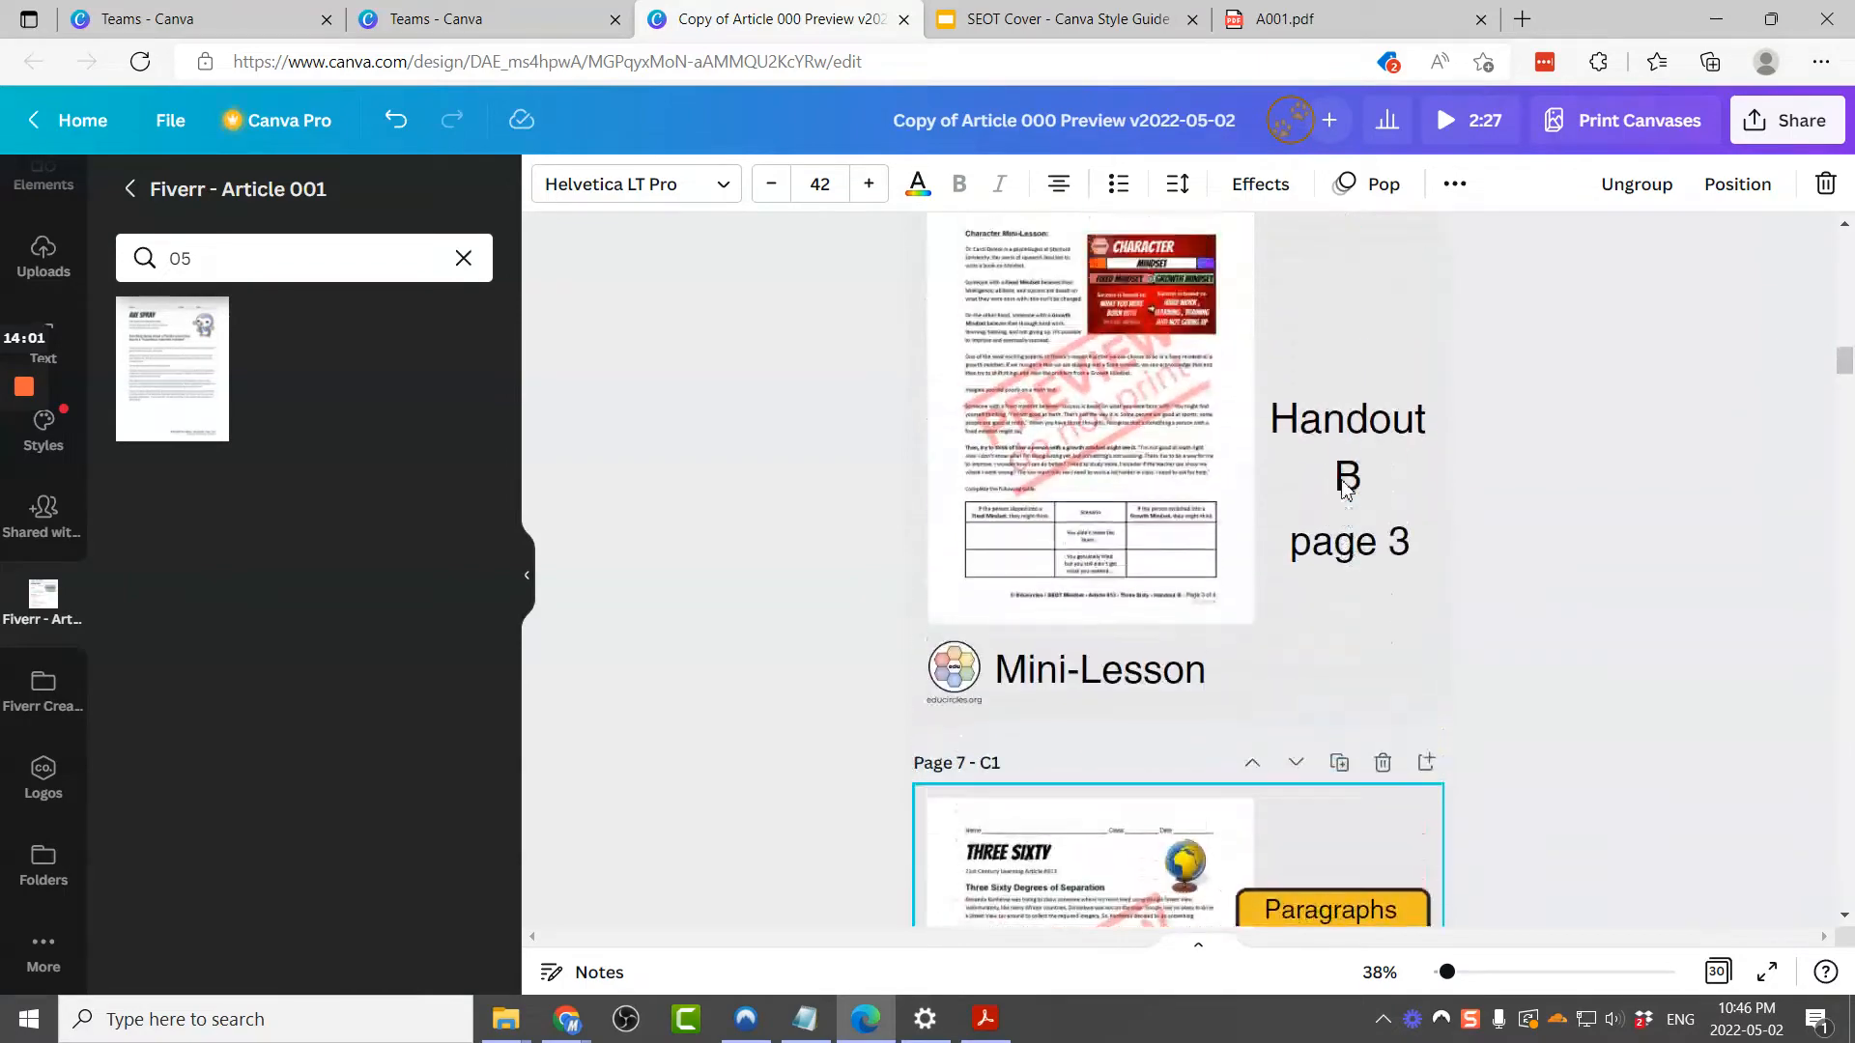
scroll(1416, 720, down, 2)
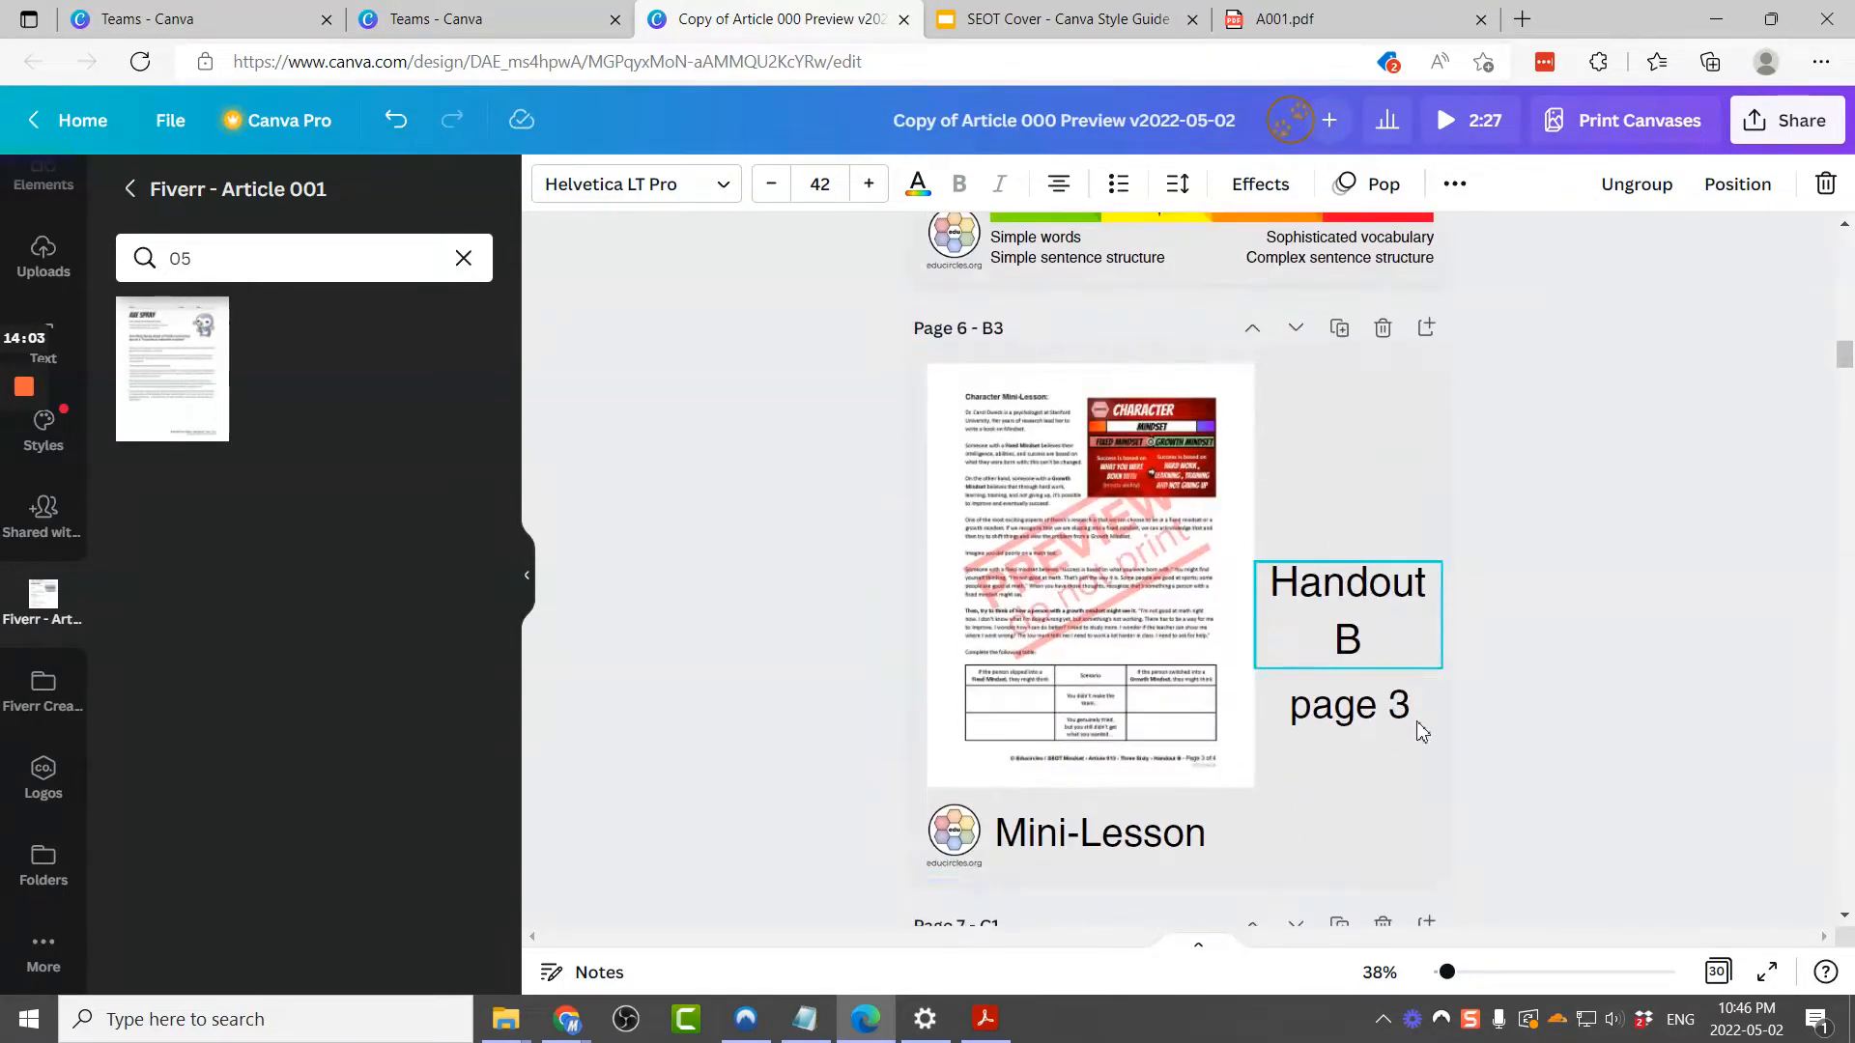
scroll(1403, 715, up, 6)
scroll(1403, 716, up, 6)
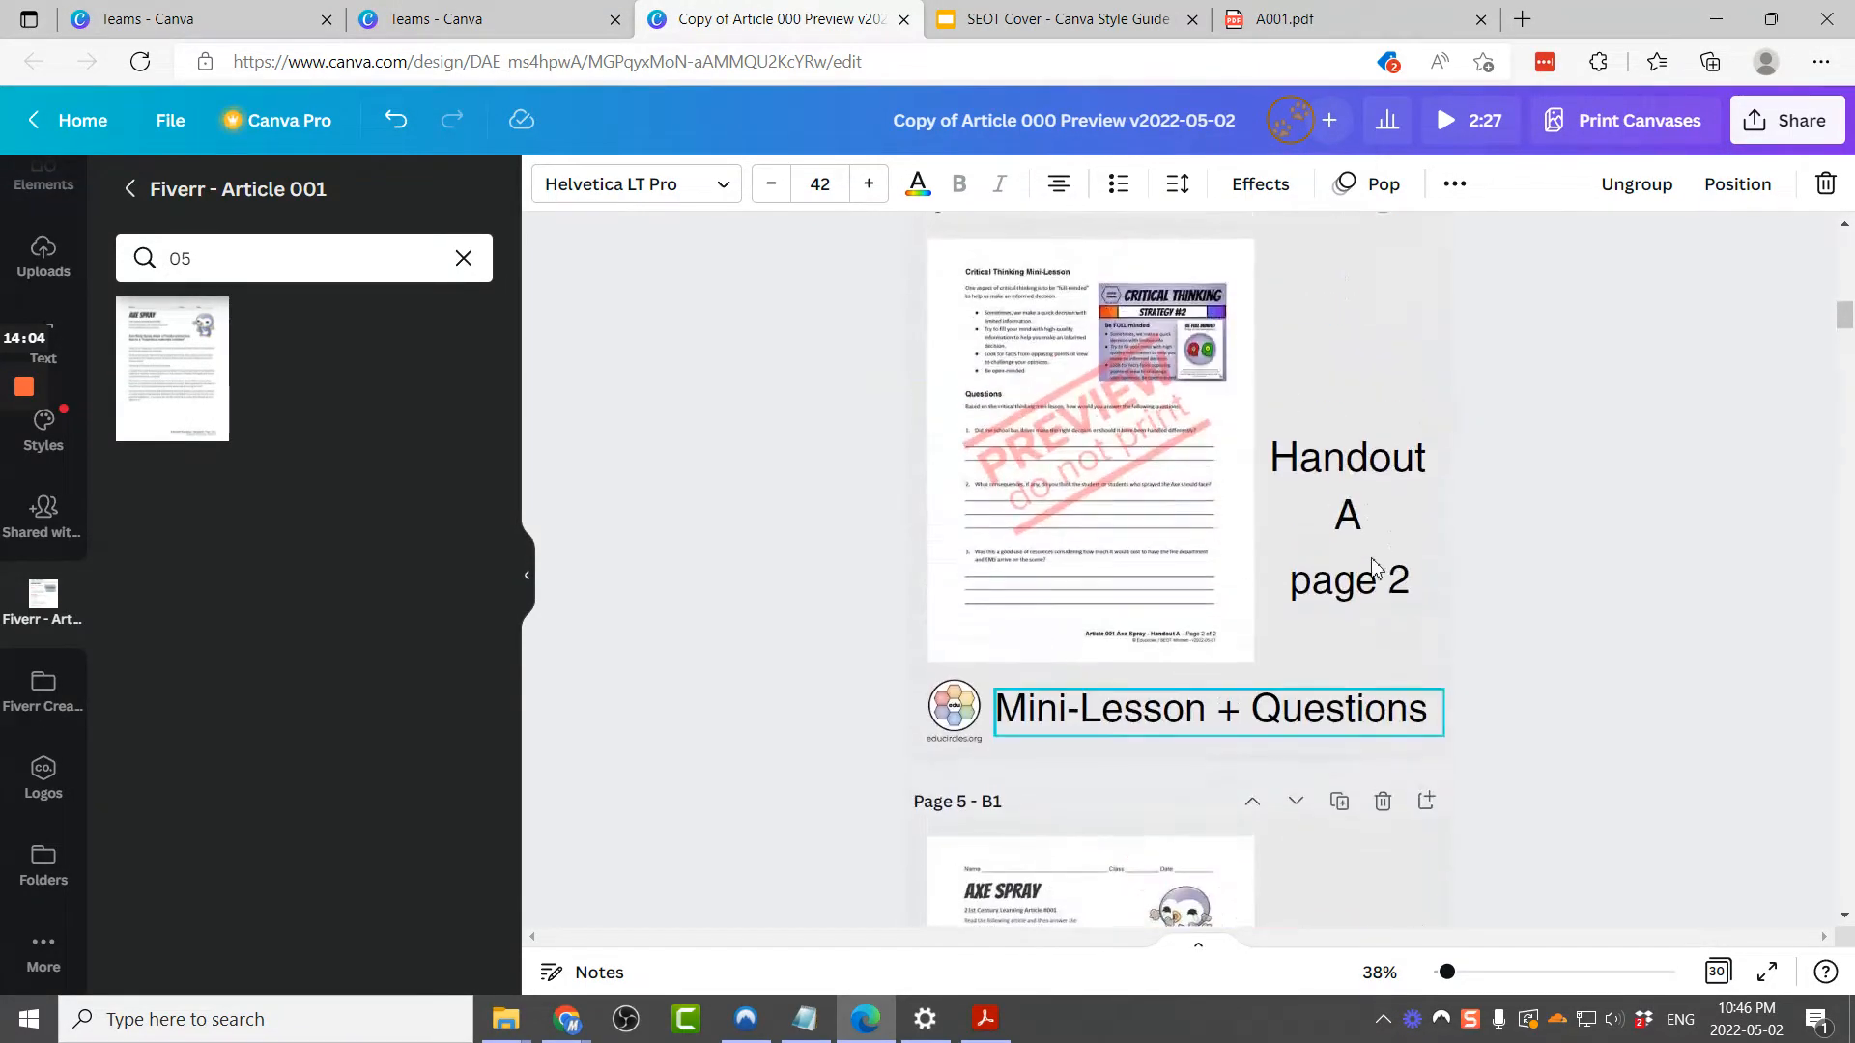
click(1609, 593)
click(1387, 612)
scroll(1390, 621, down, 15)
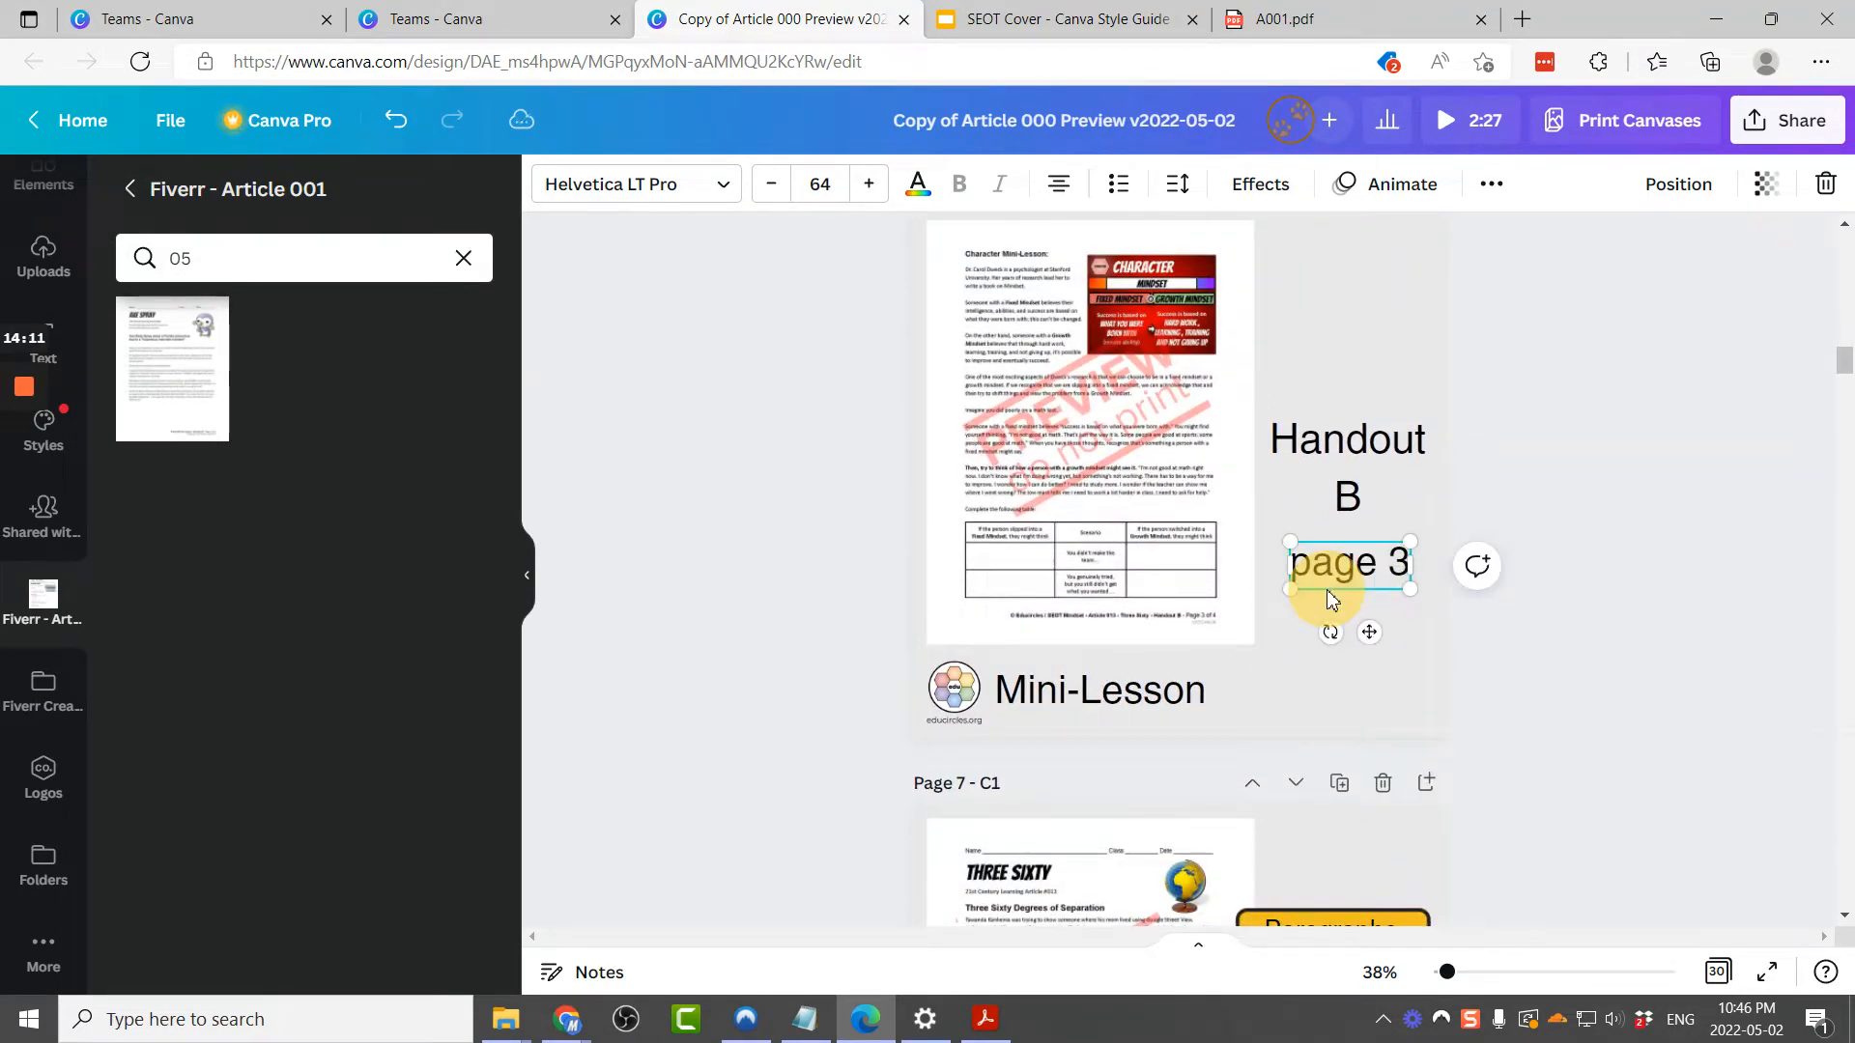
scroll(1330, 599, down, 10)
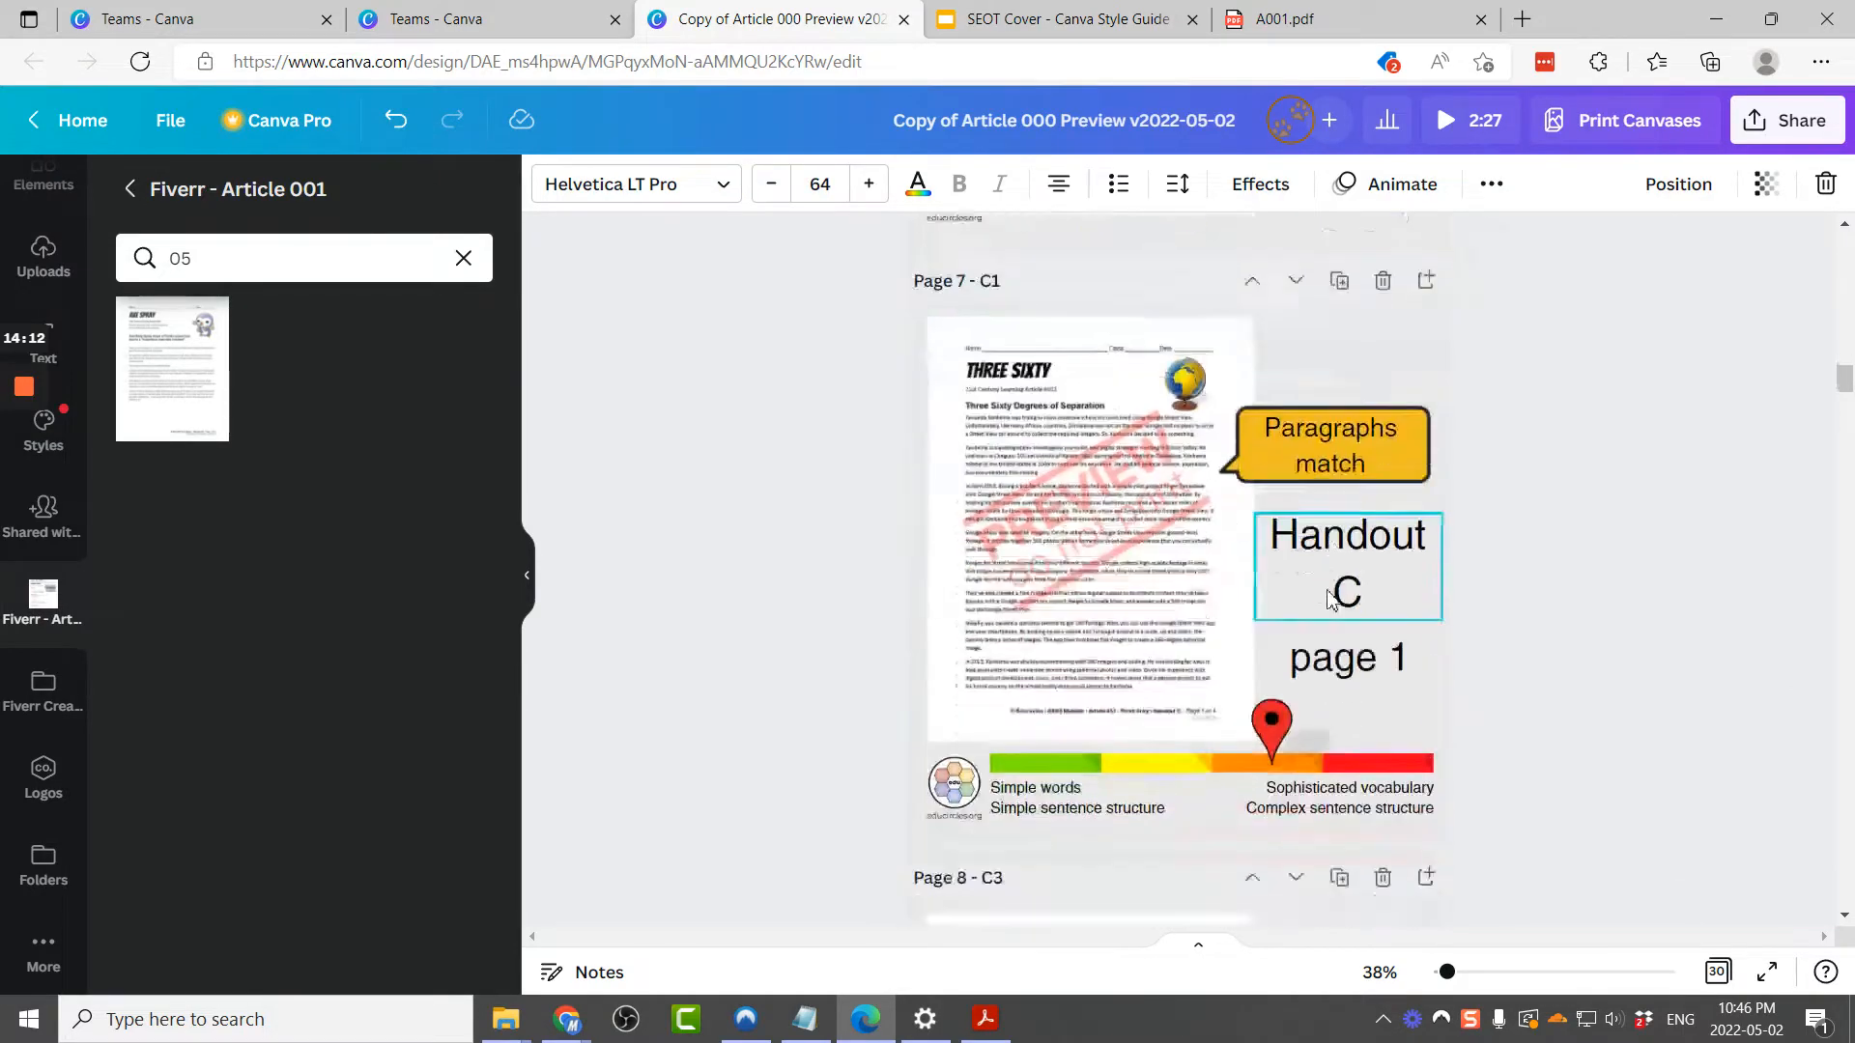
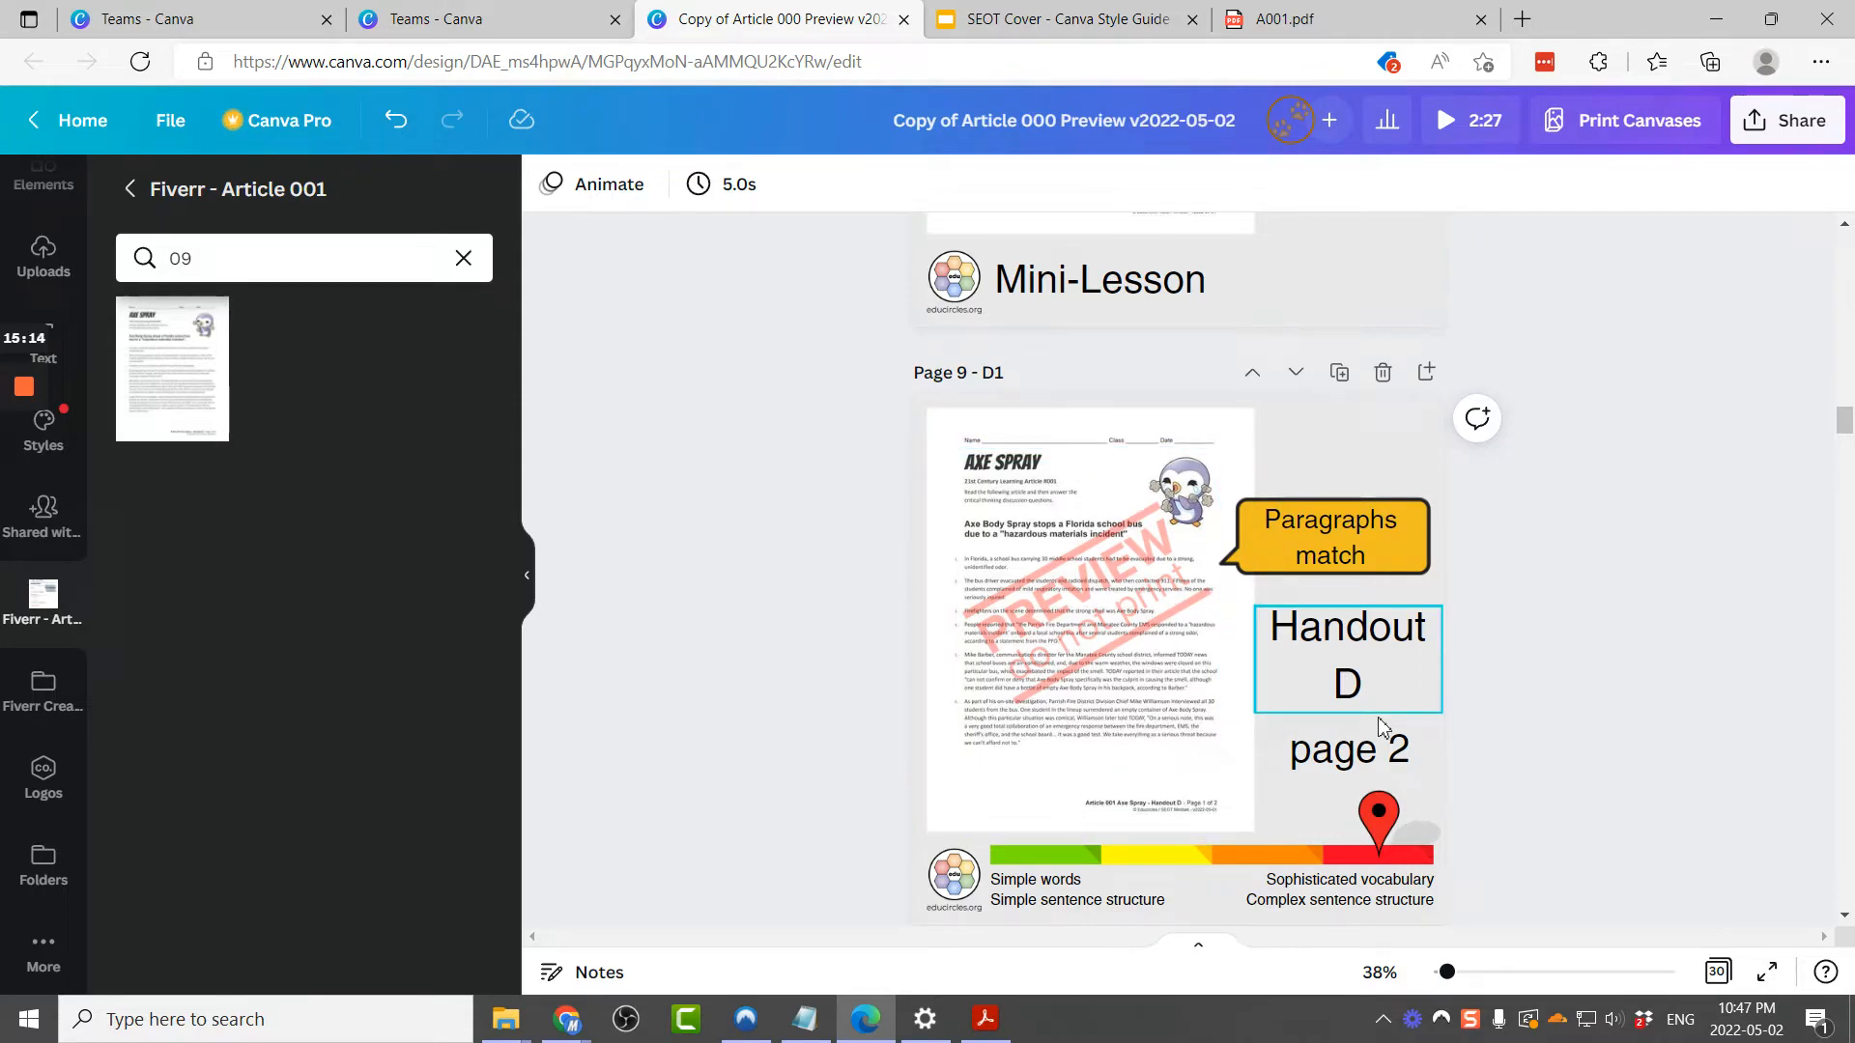
Step: Change the page number label on page 9 (D1) to page 1
scroll(1379, 724, up, 4)
scroll(1380, 724, down, 5)
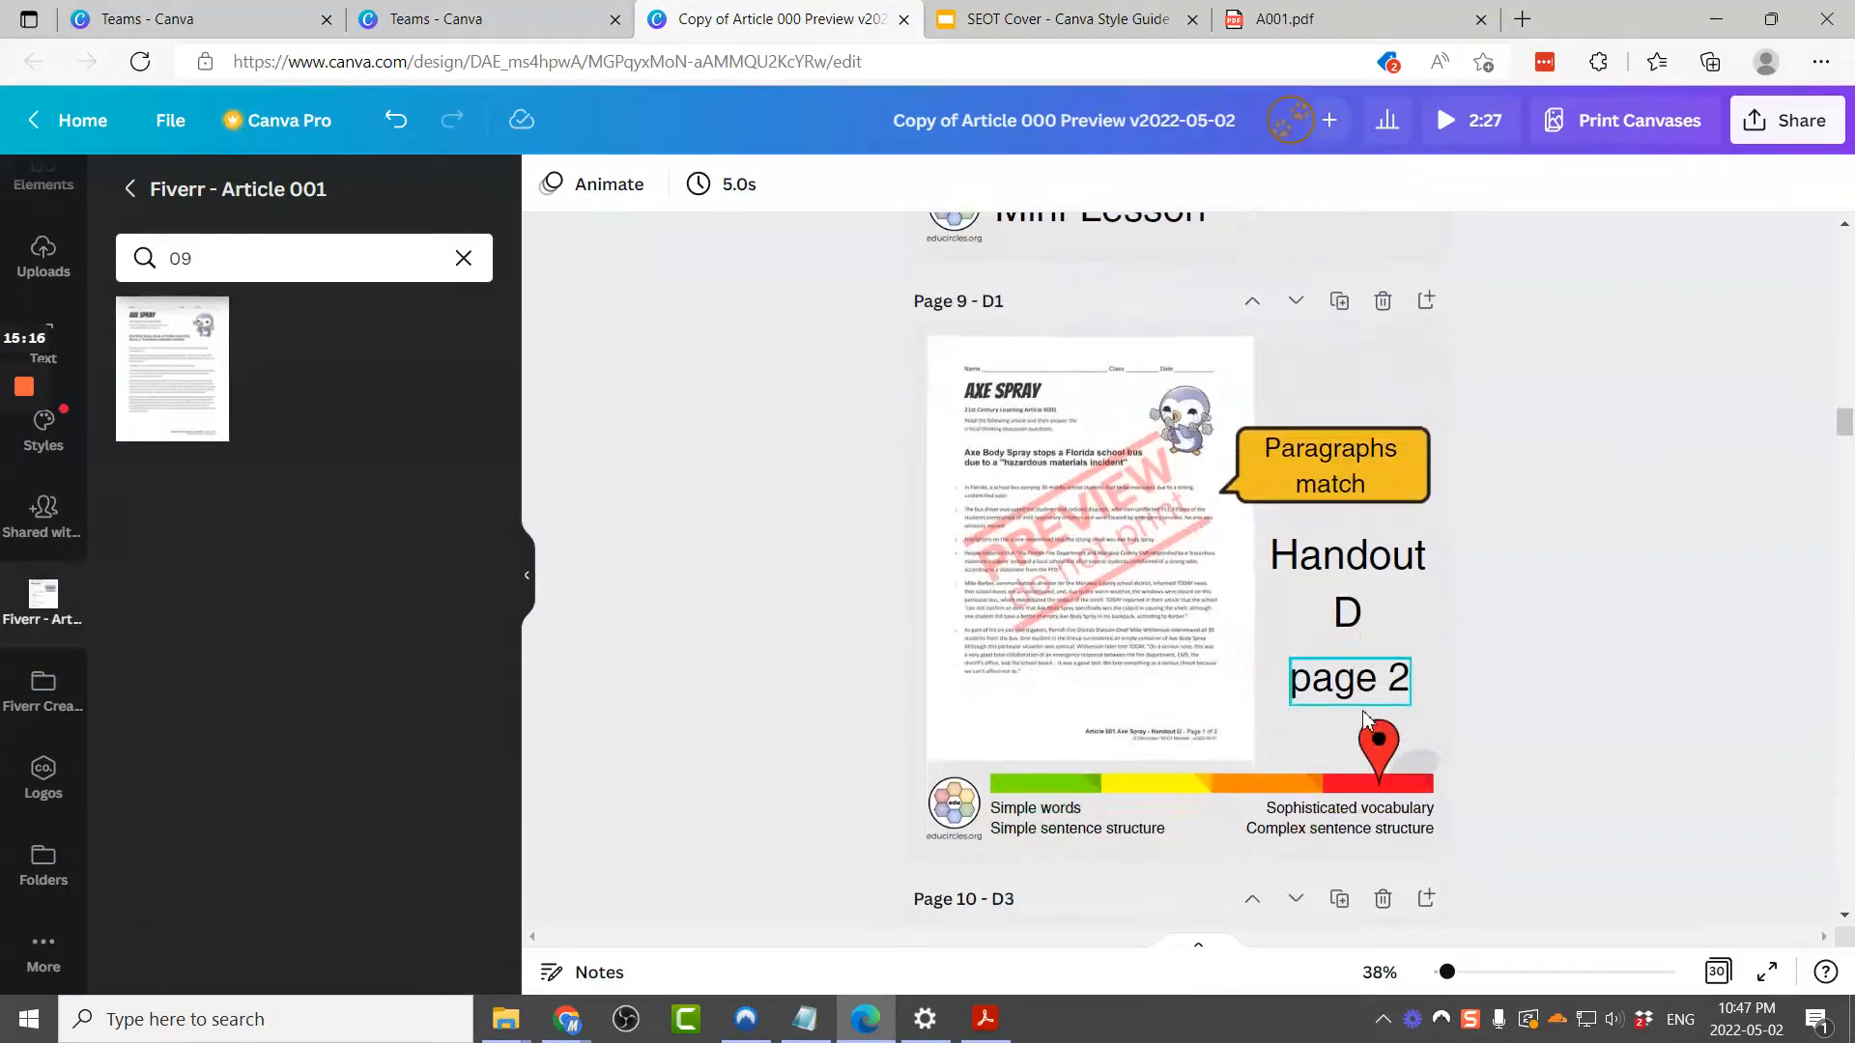
click(1406, 697)
drag(1388, 681, 1445, 687)
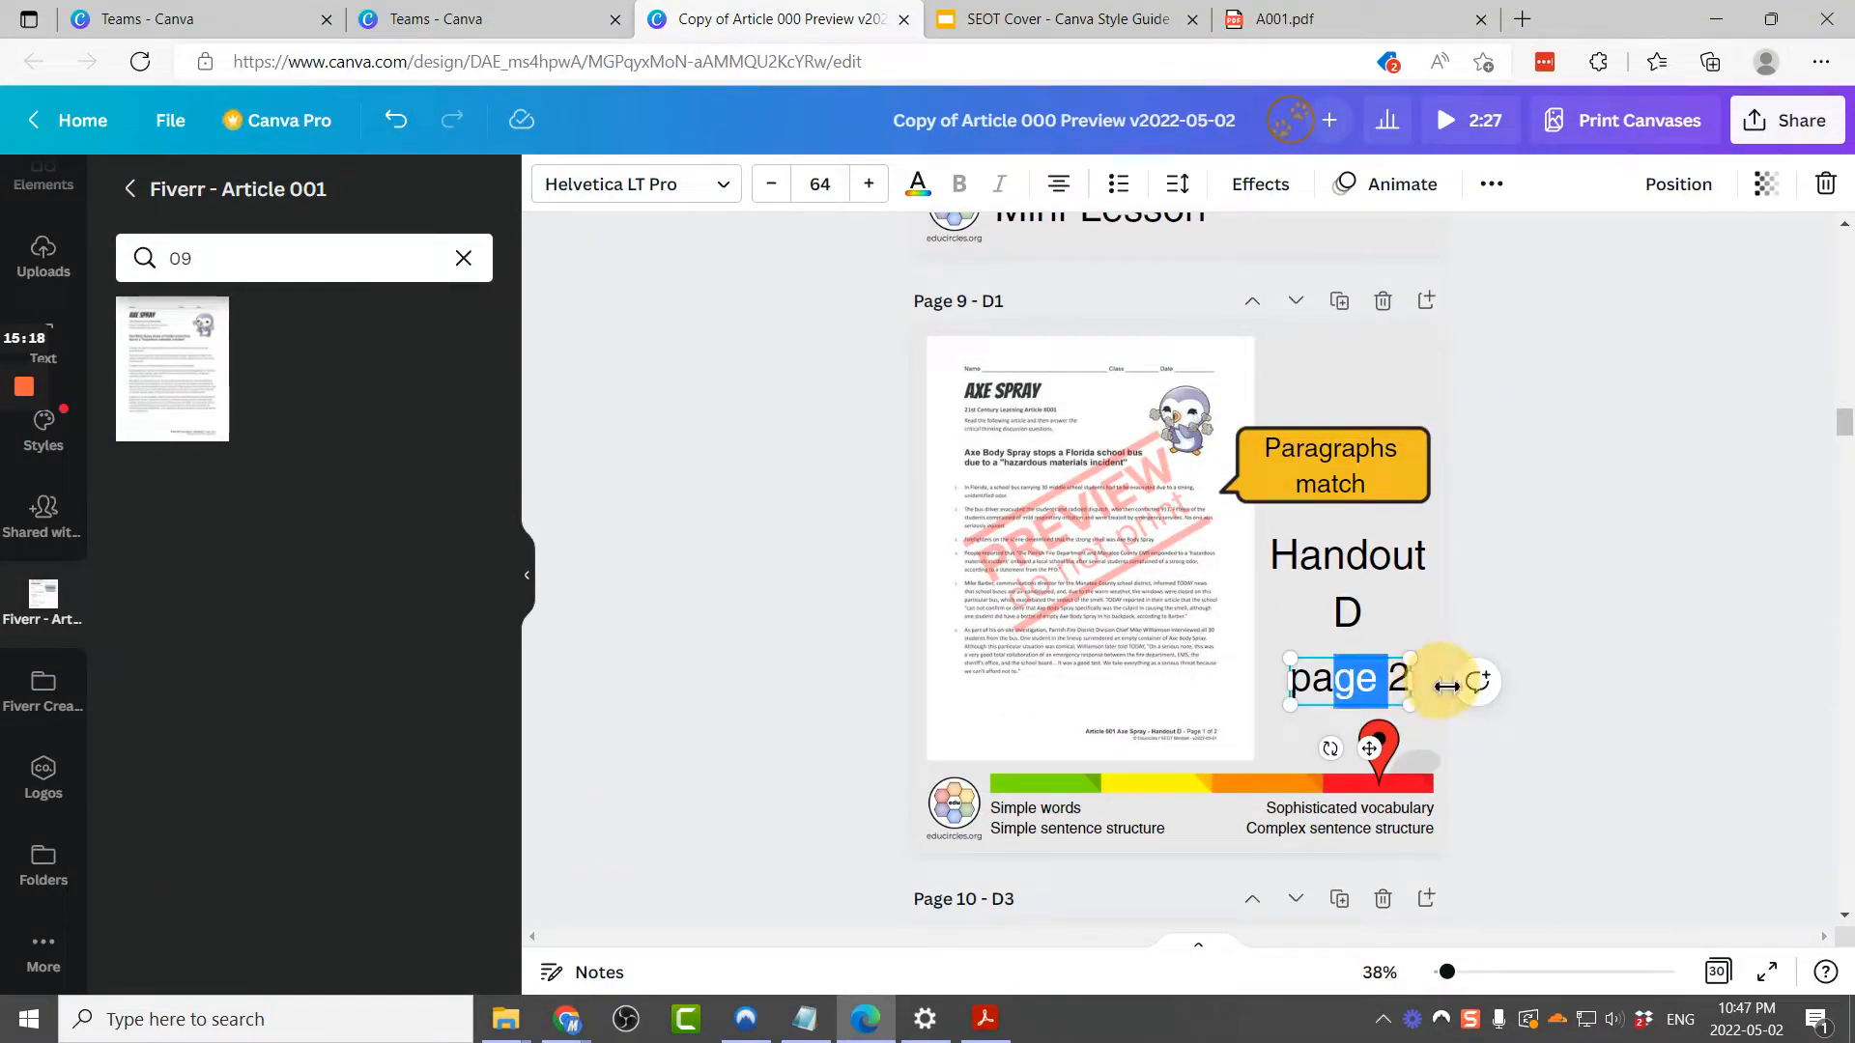
key(Left)
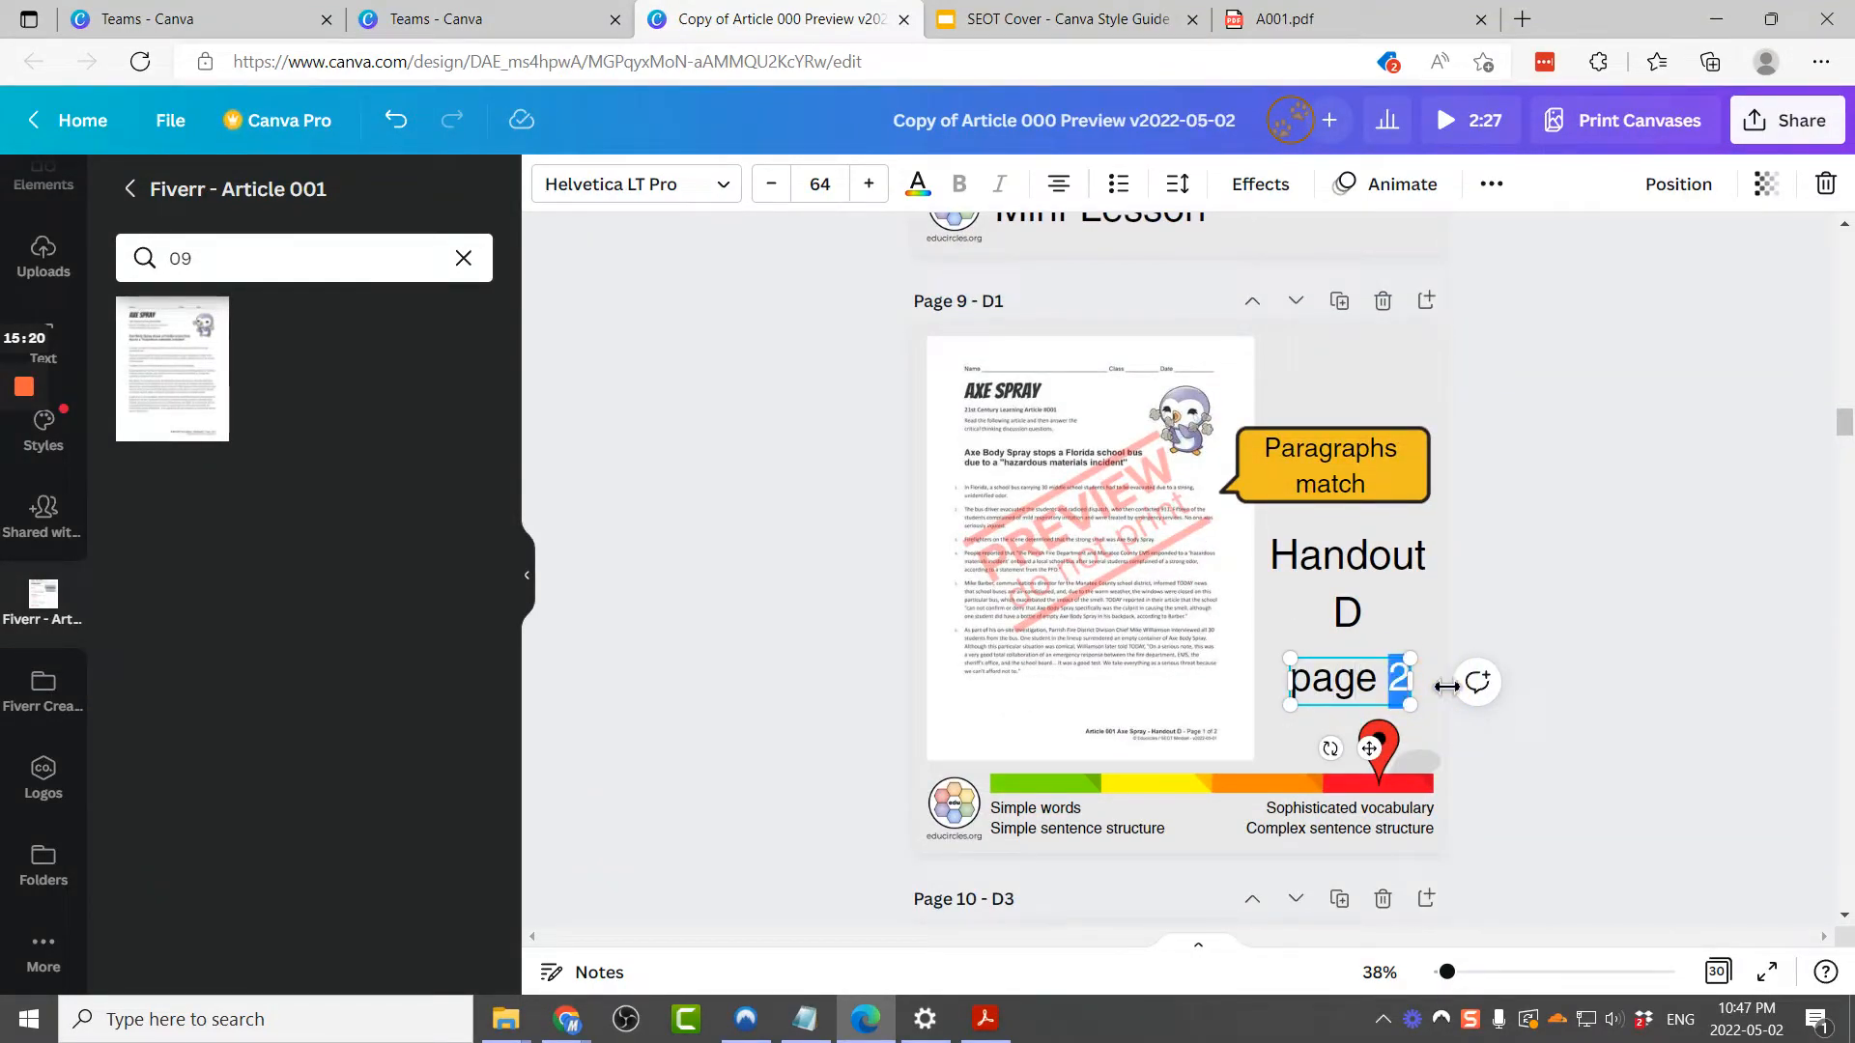
click(1498, 612)
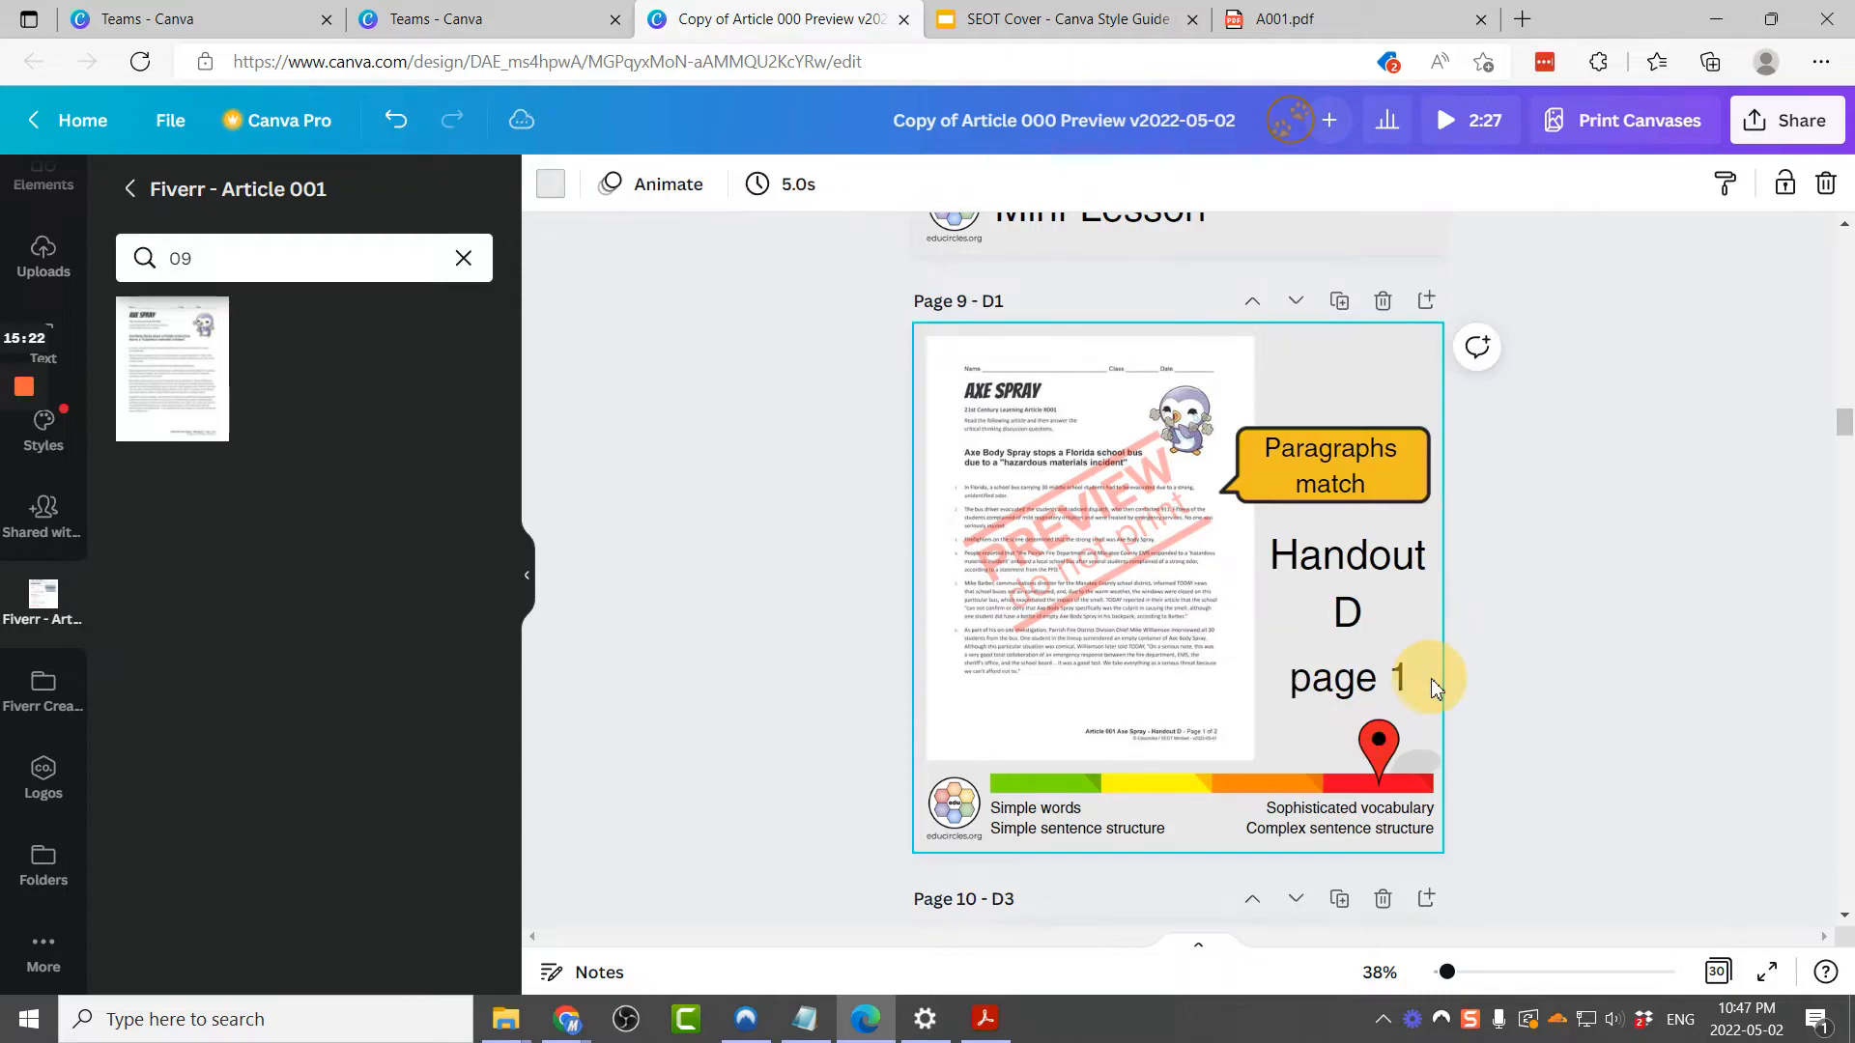
Step: Search the Fiverr - Article 001 uploads for 10 and replace page 10's handout image with it
click(1206, 744)
scroll(1400, 762, down, 5)
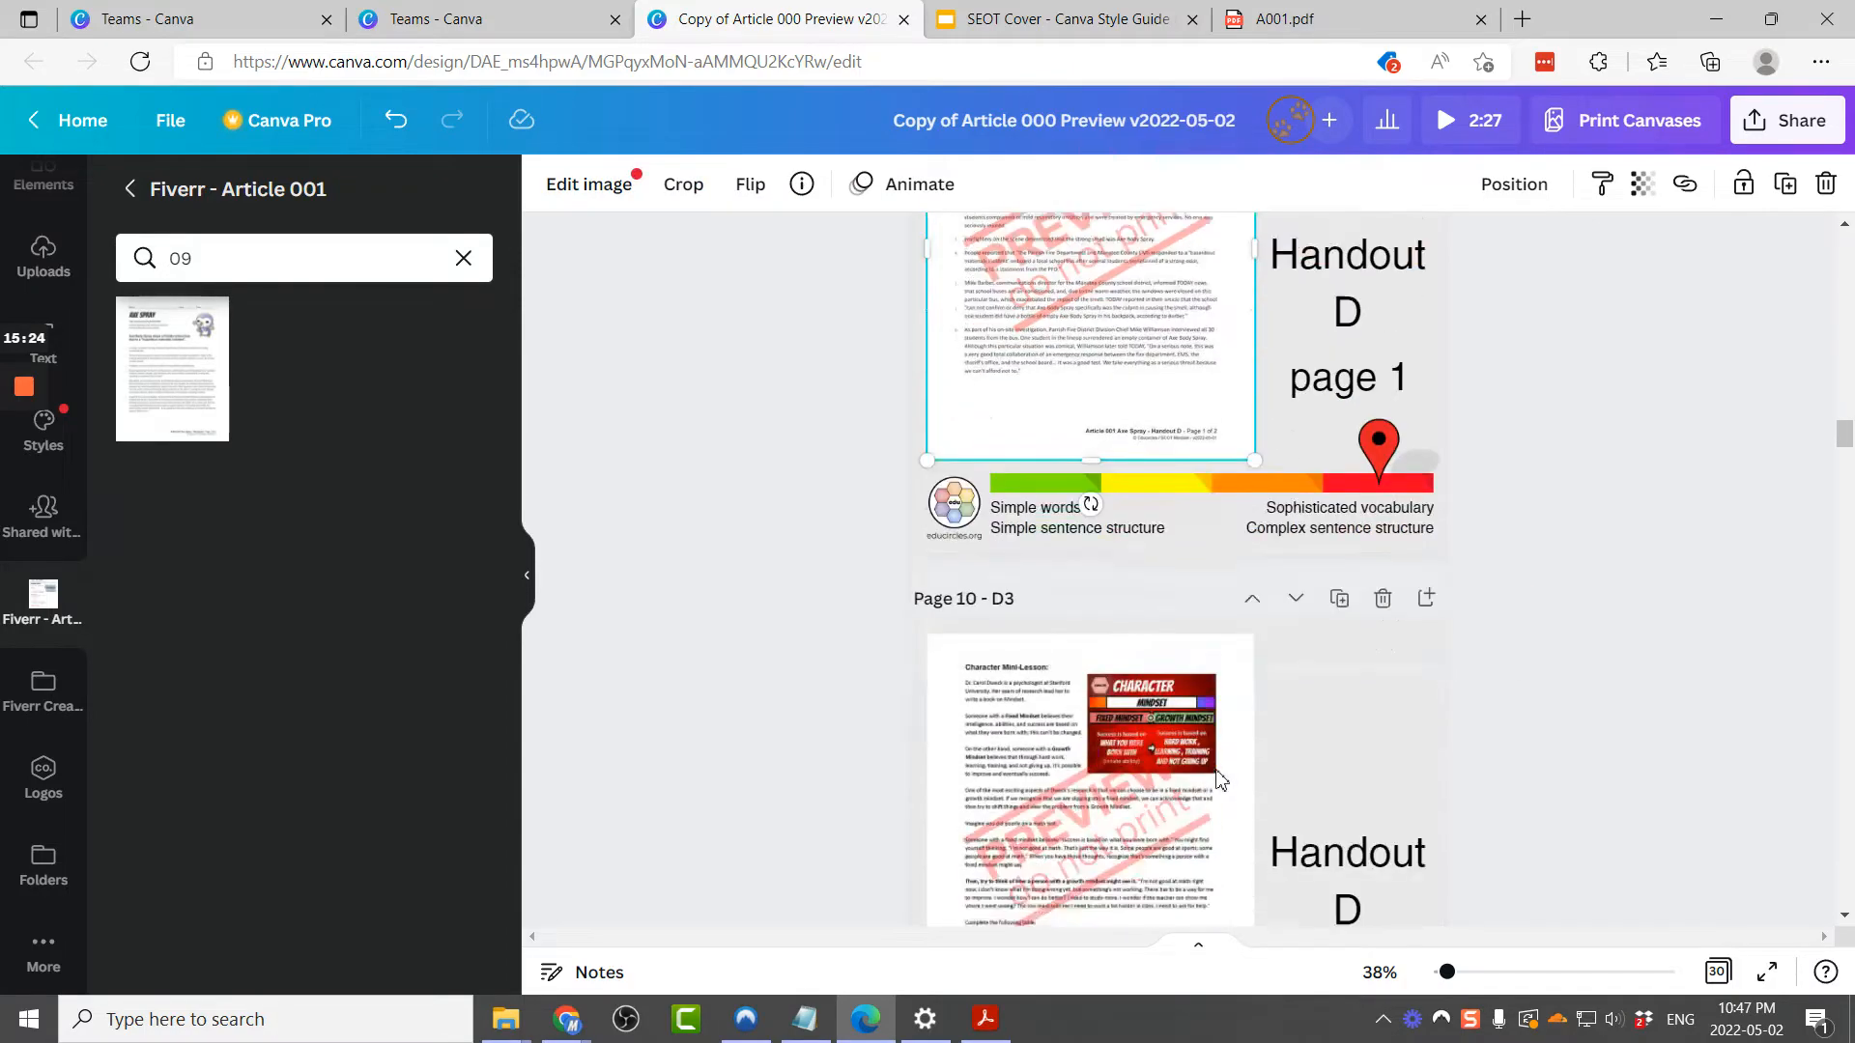
click(1400, 762)
click(1397, 756)
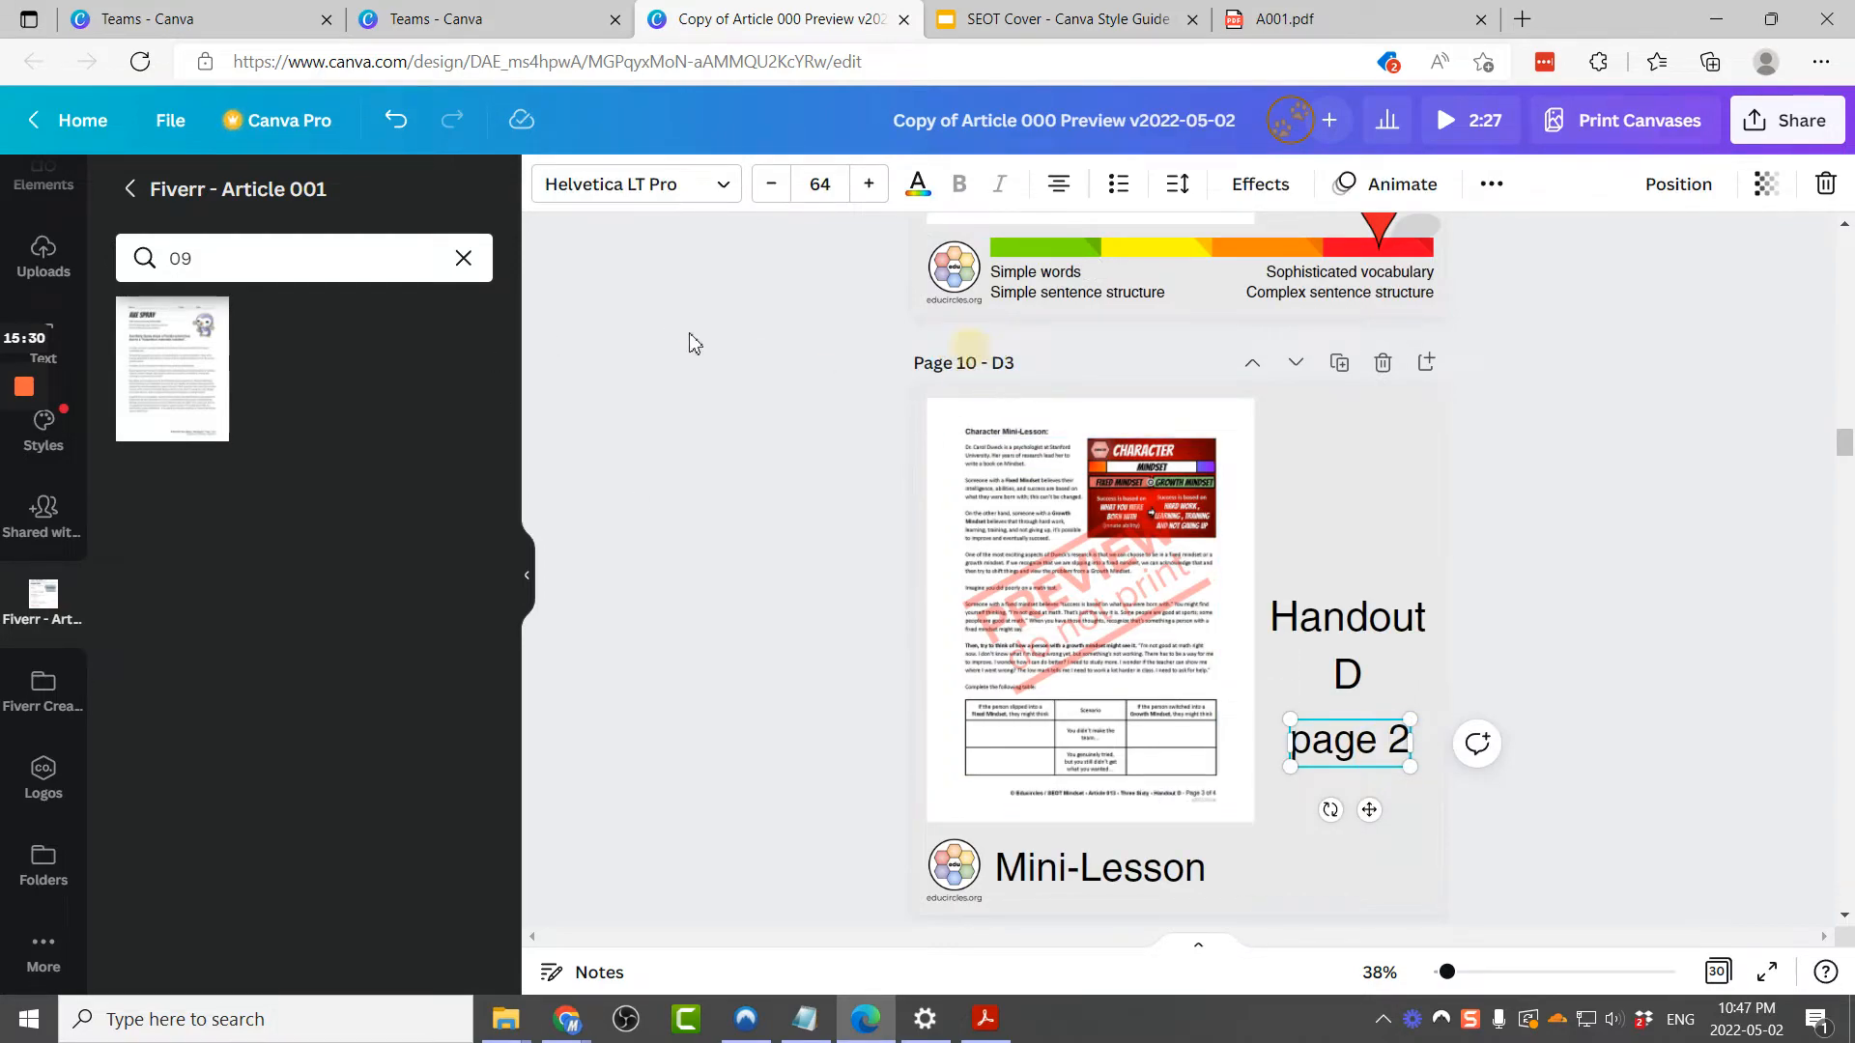
double_click(375, 258)
text(10)
drag(172, 367, 978, 441)
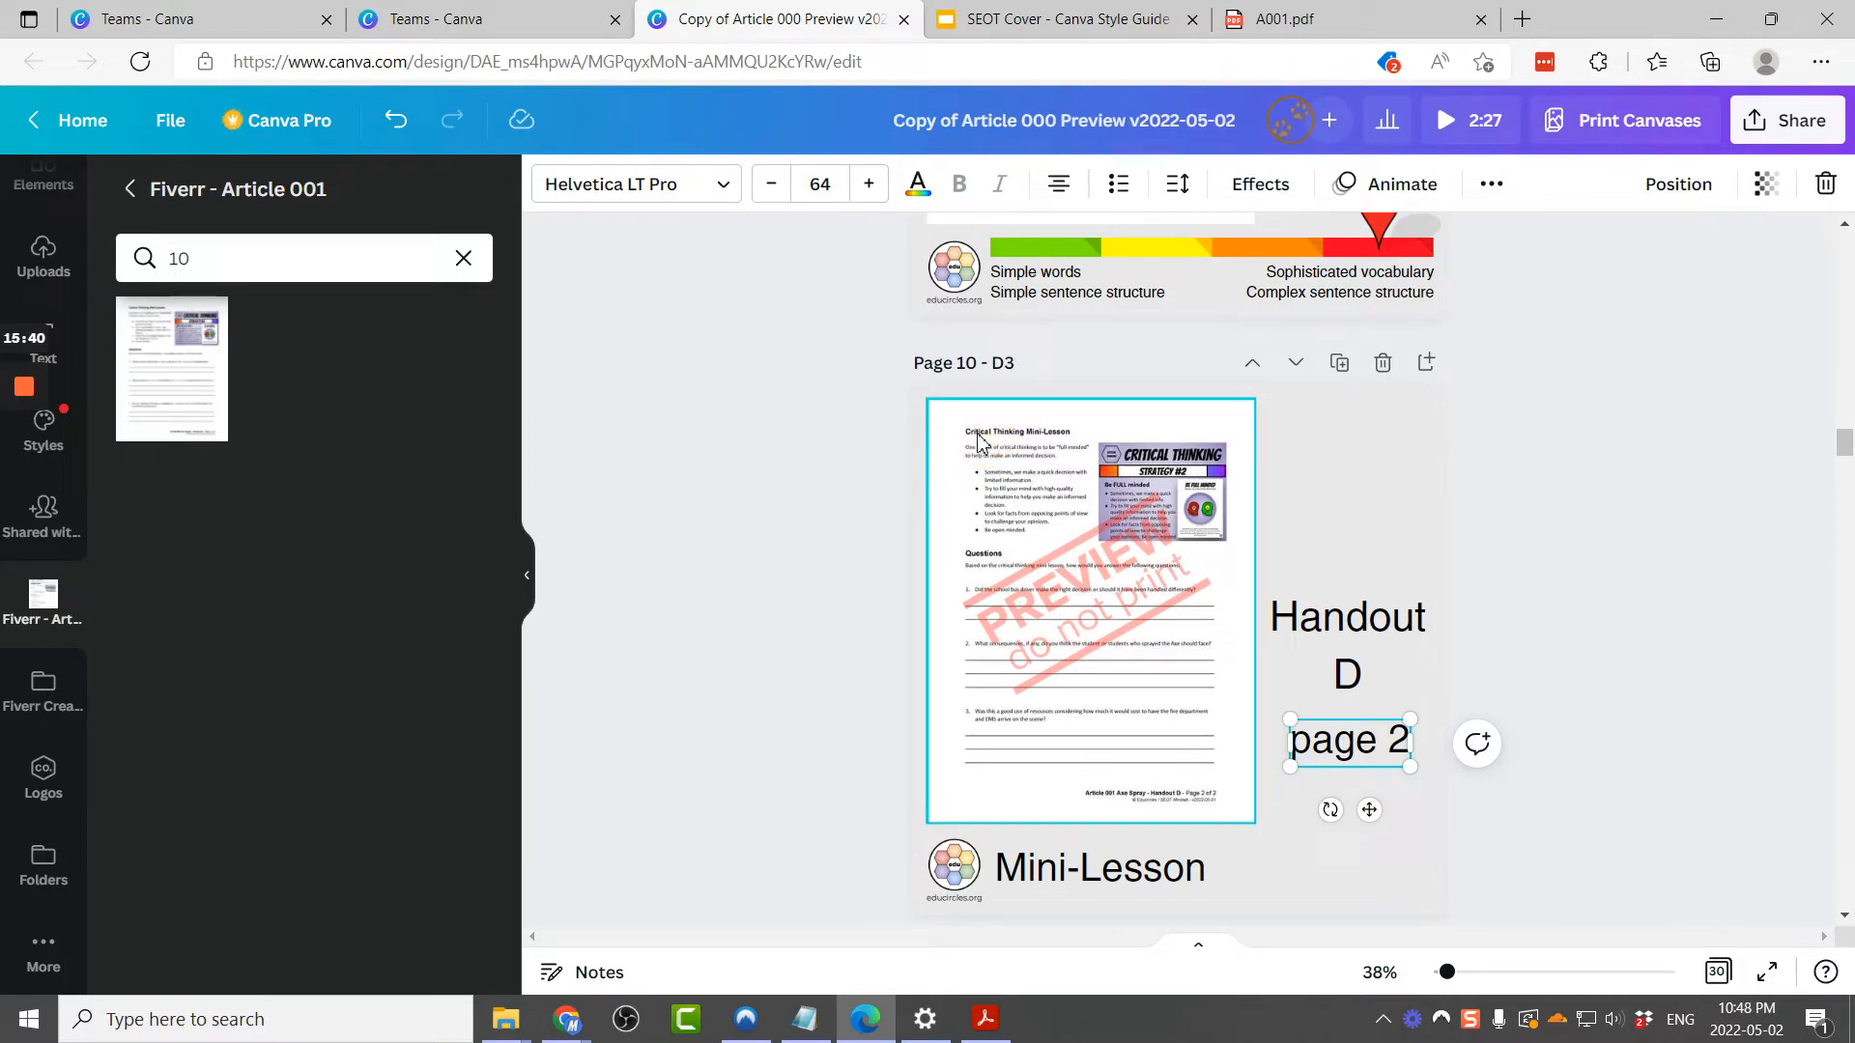
click(1216, 804)
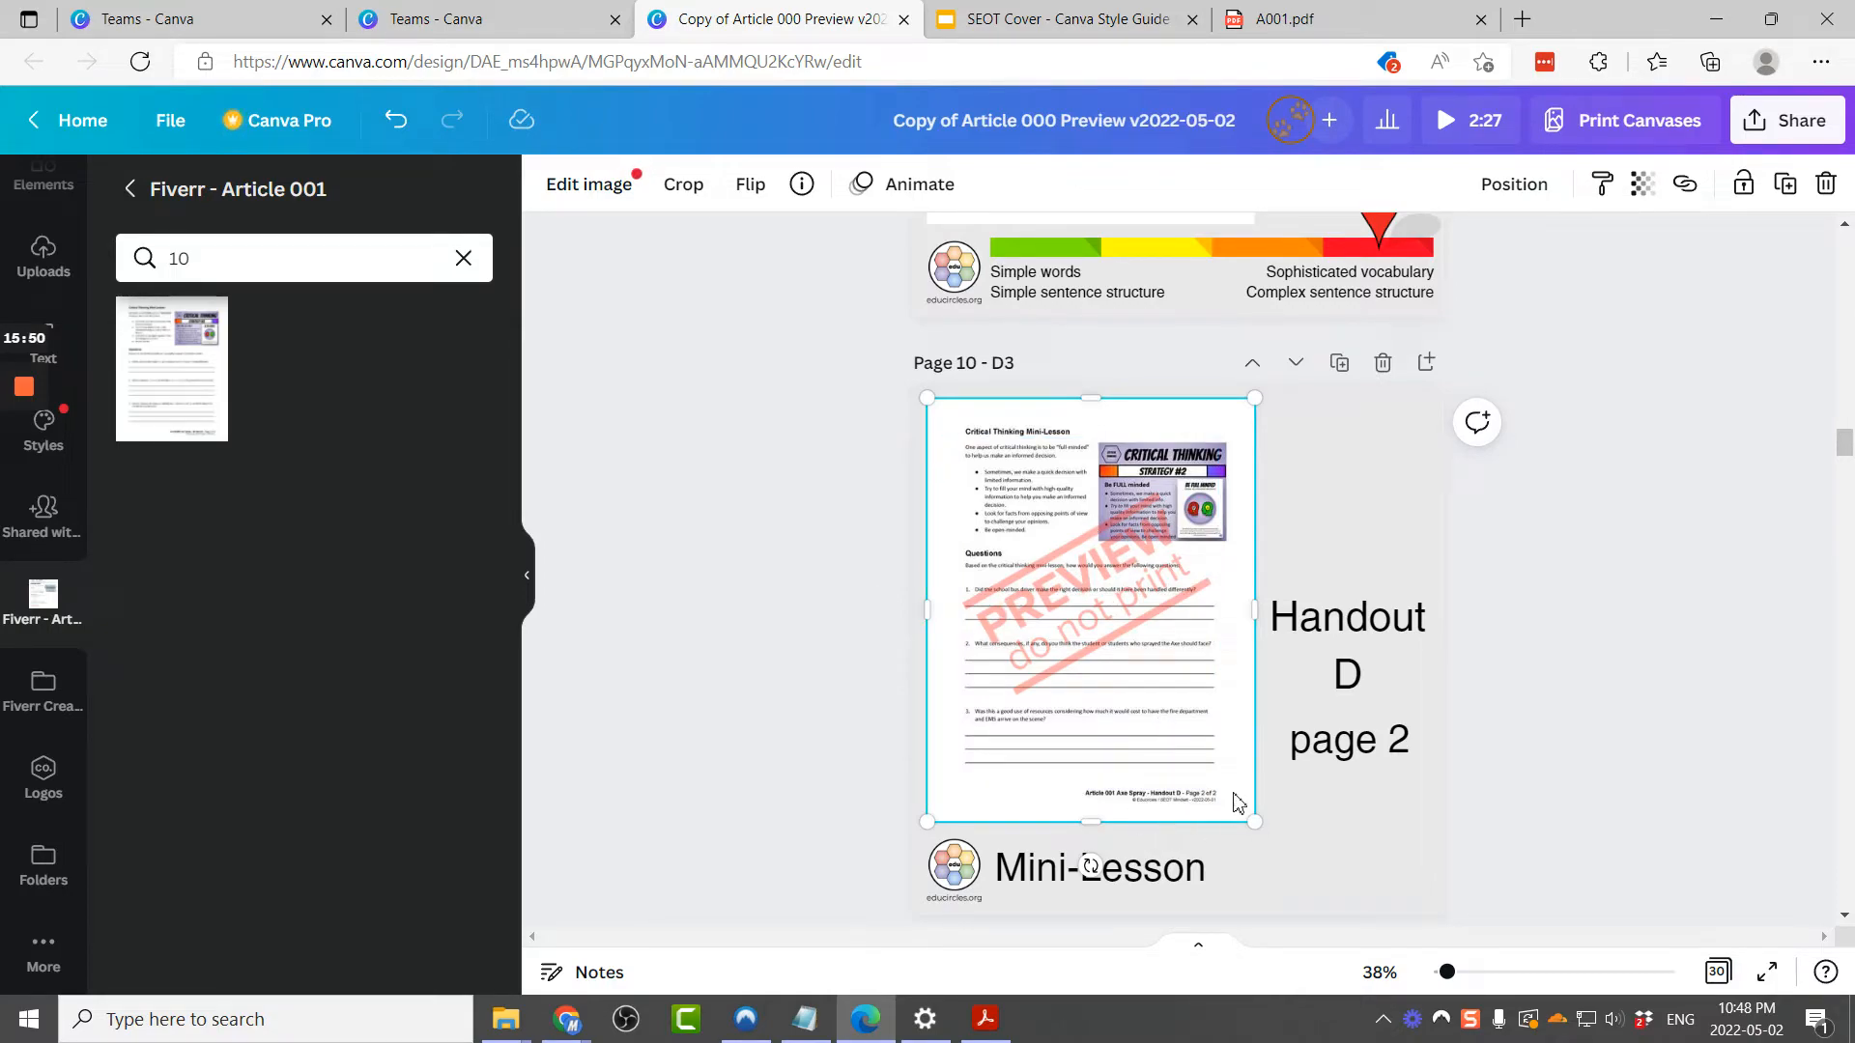
Step: Replace the Mini-Lesson title on page 6 (B3) with the Mini-Lesson + Questions title from page 4
scroll(1169, 807, down, 1)
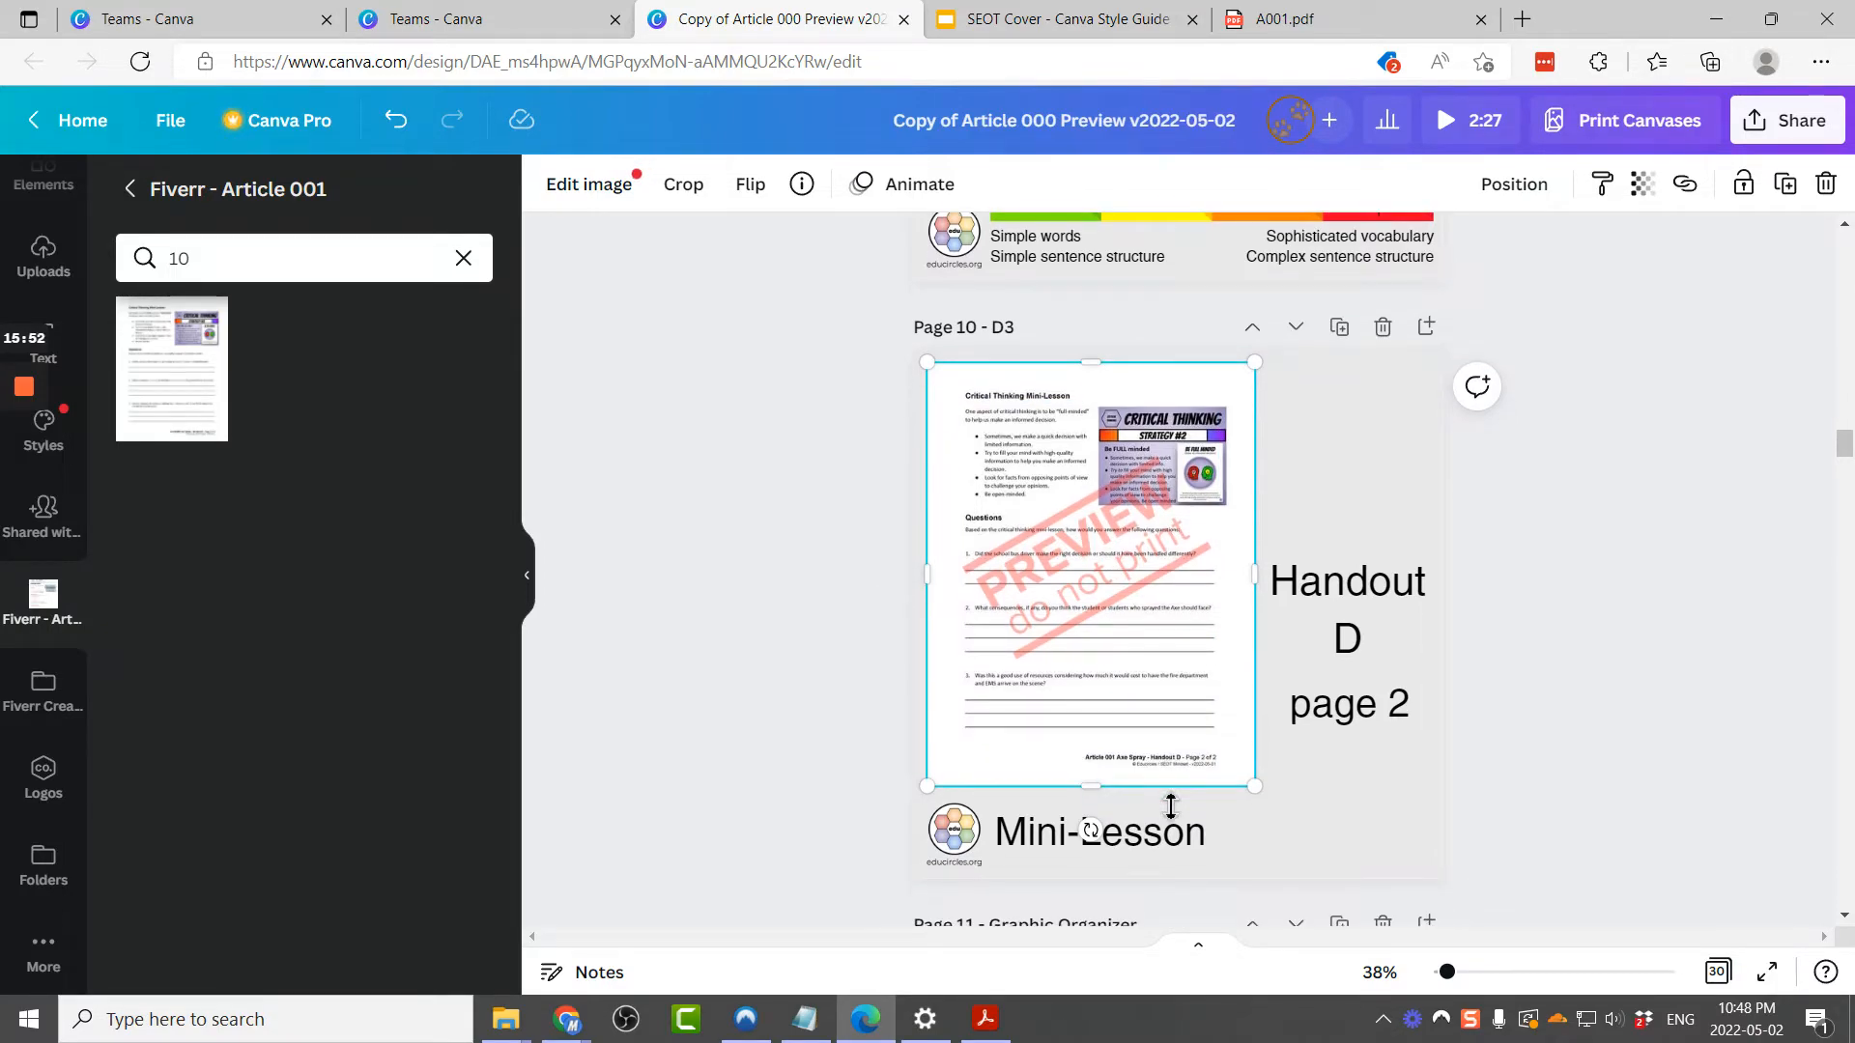
scroll(1170, 807, down, 4)
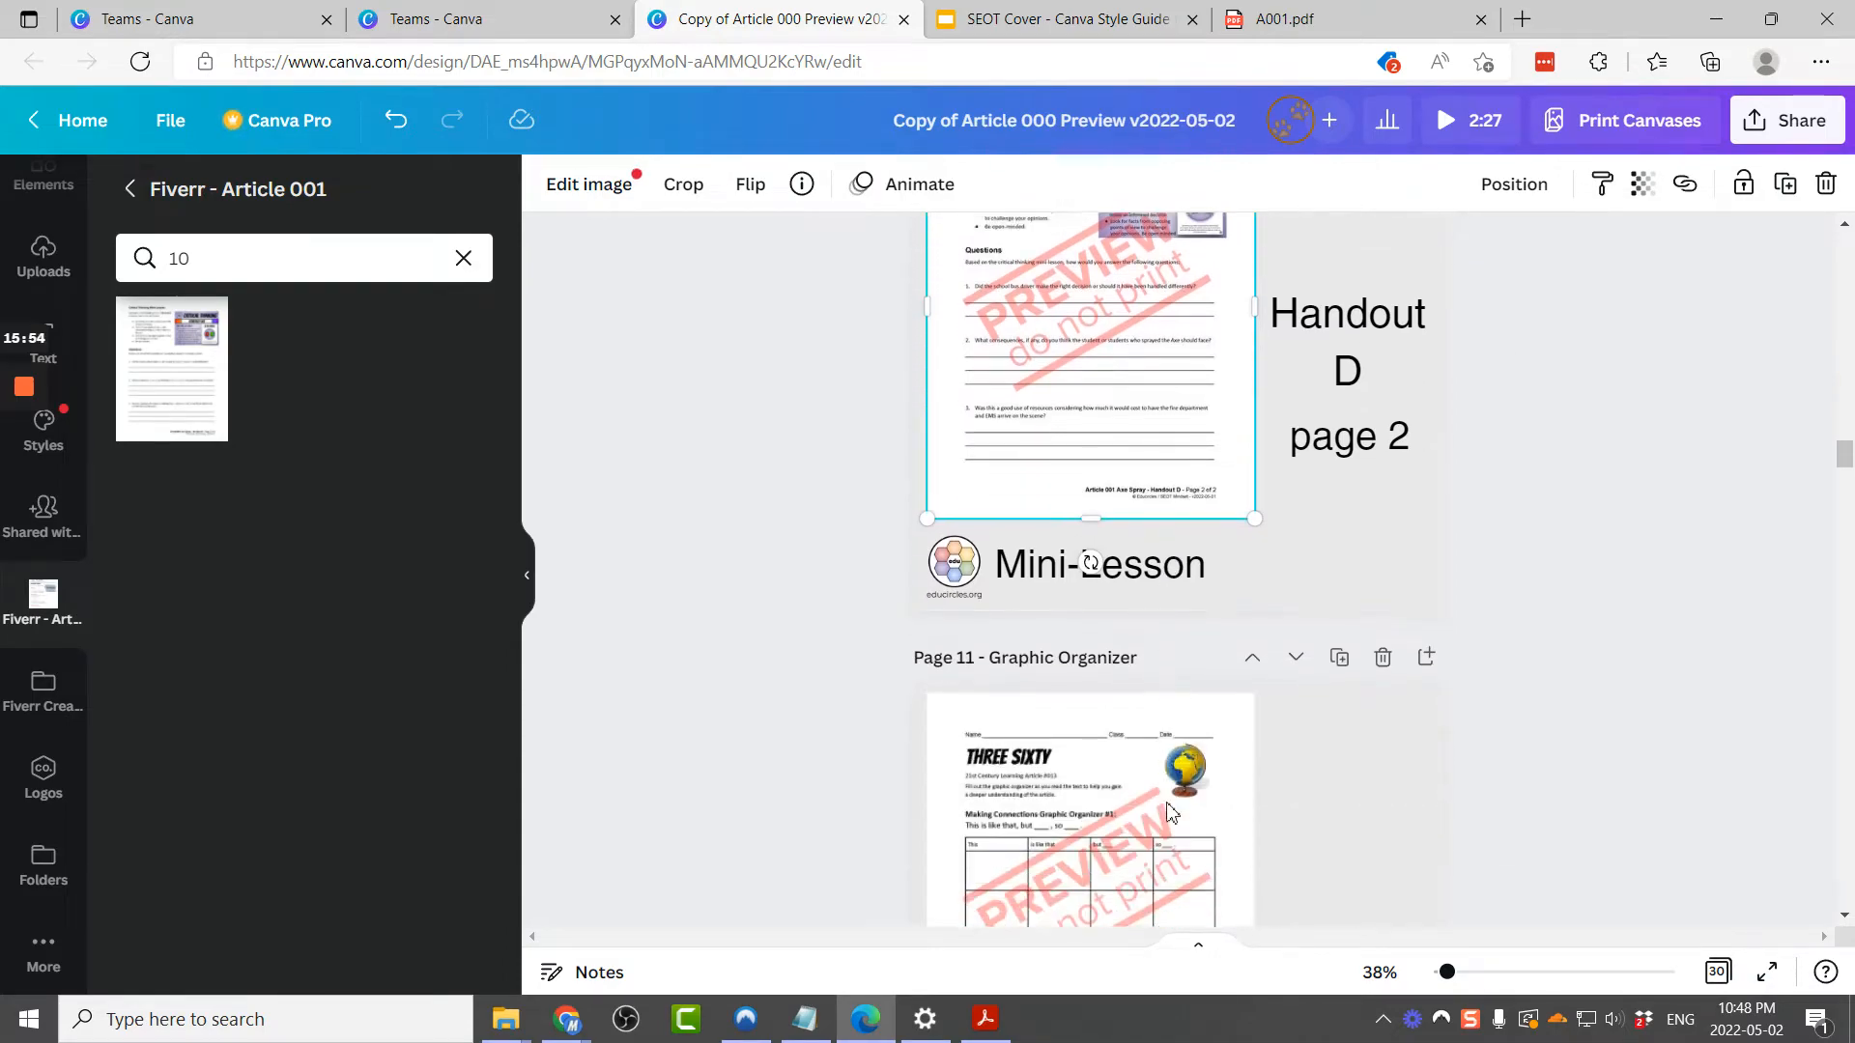
scroll(1169, 807, up, 10)
scroll(1170, 810, up, 15)
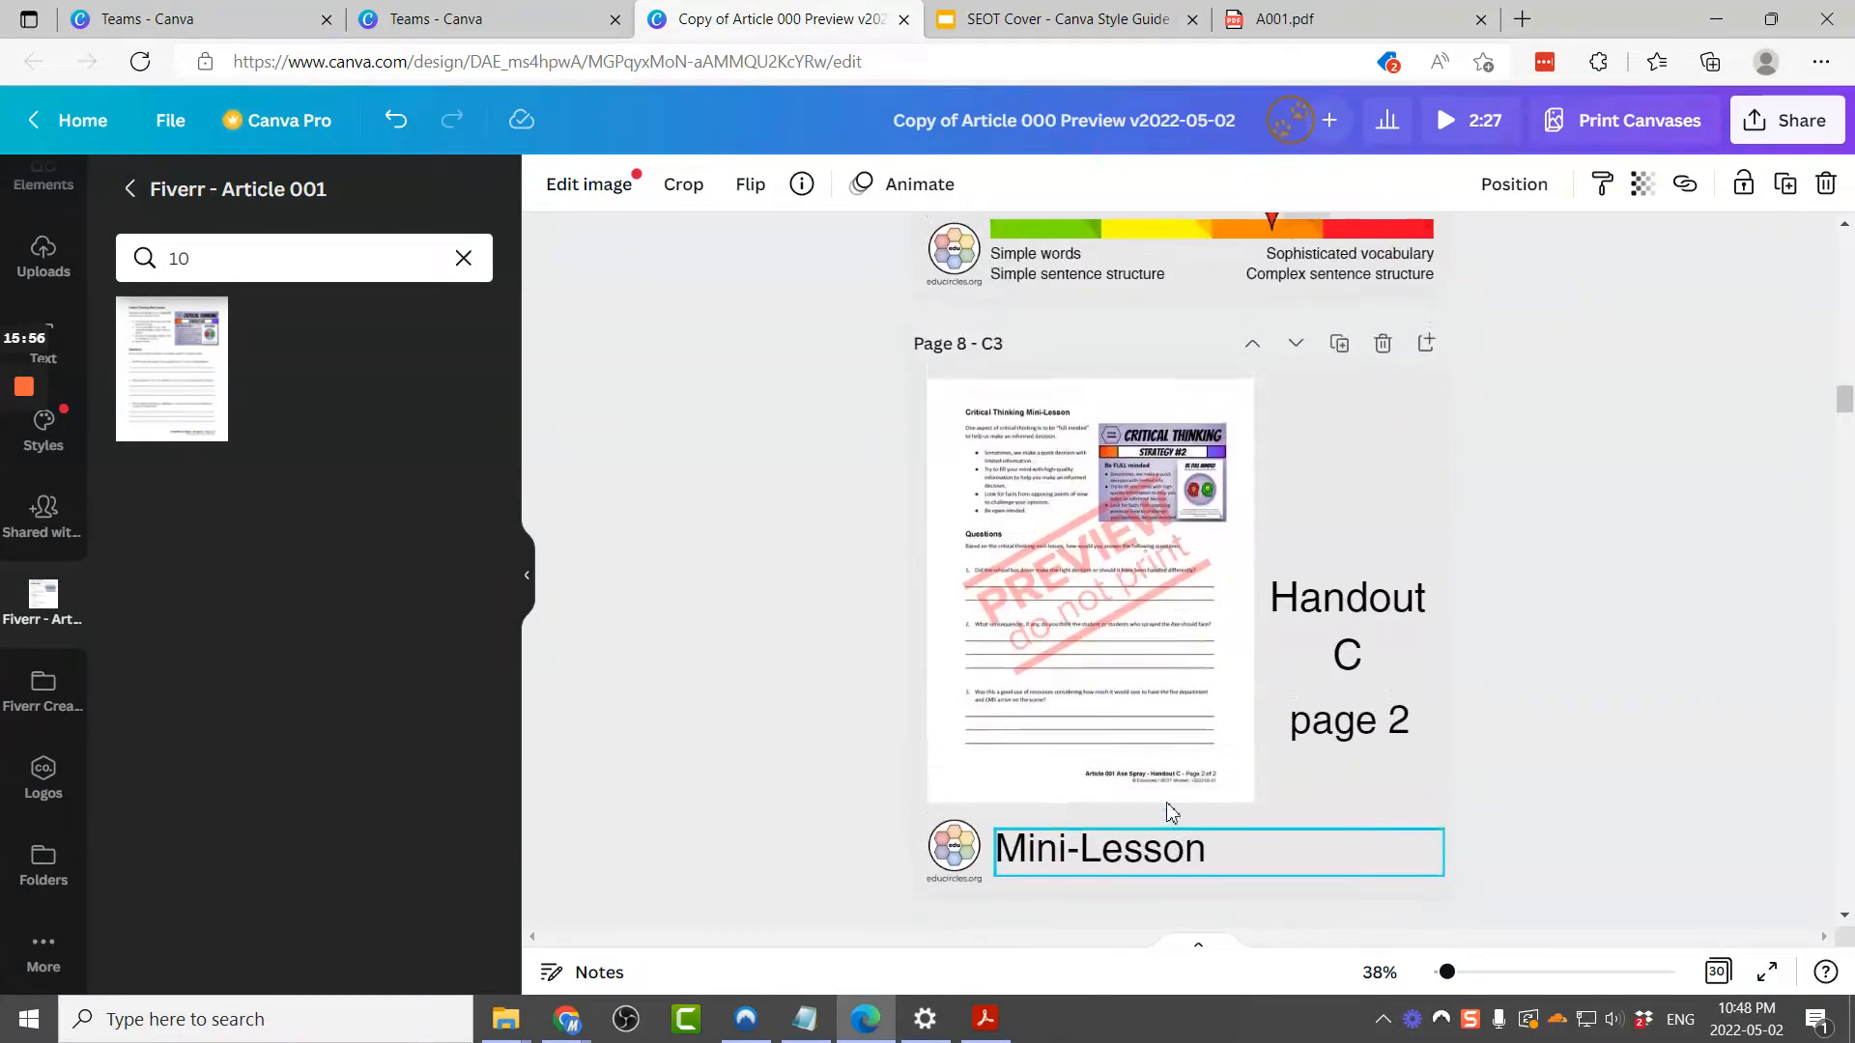
scroll(1177, 670, up, 10)
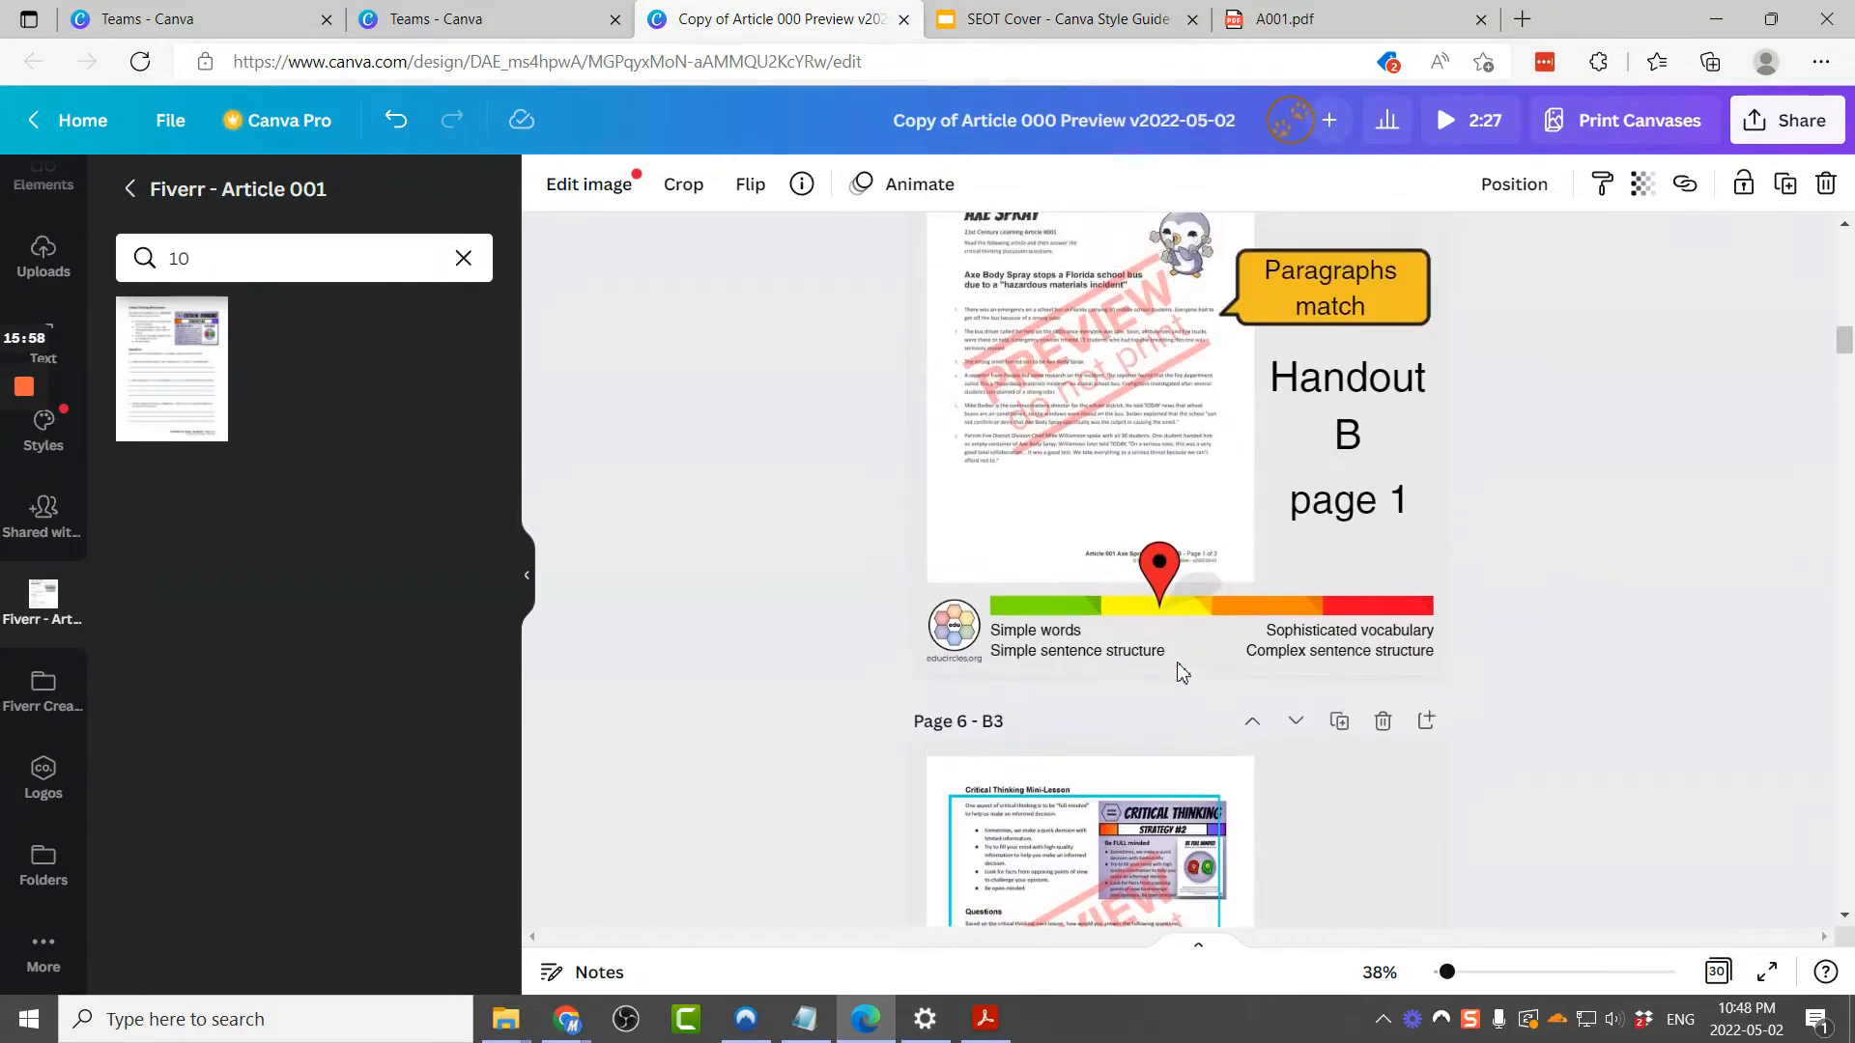
click(1166, 569)
click(1166, 570)
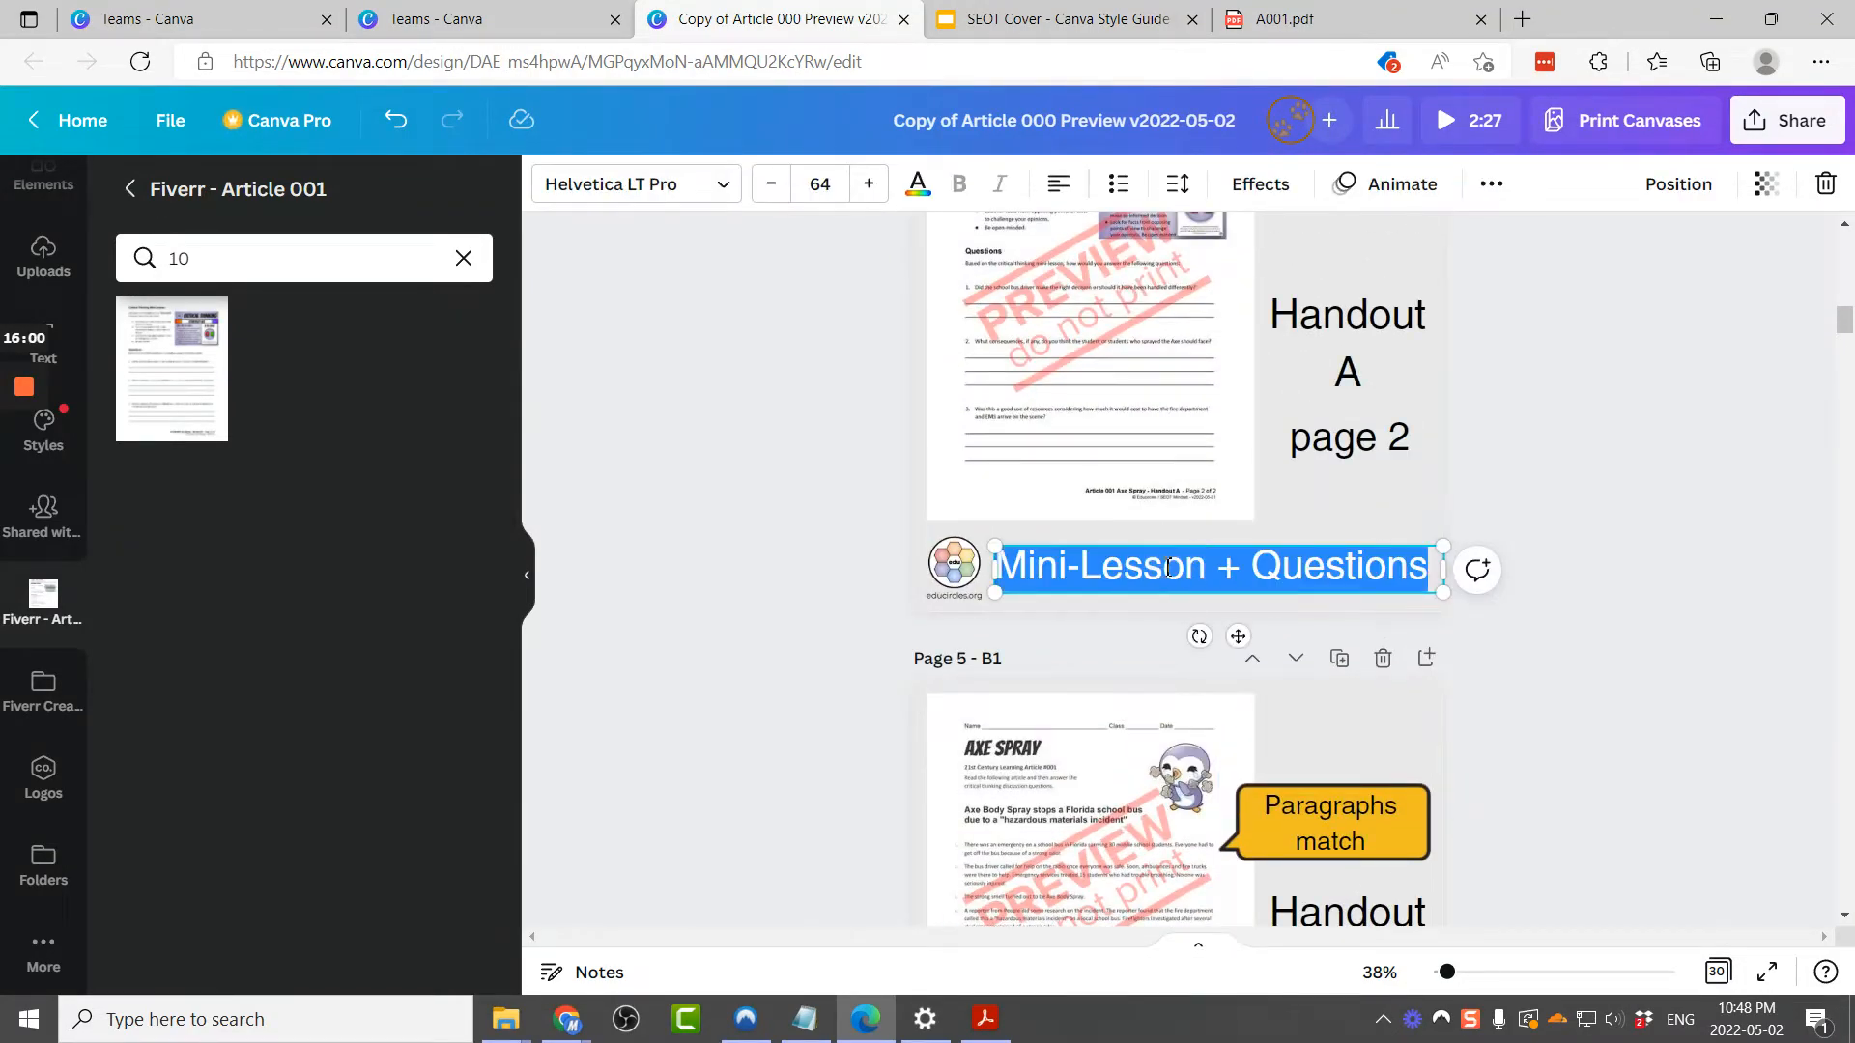
click(1628, 580)
click(1412, 575)
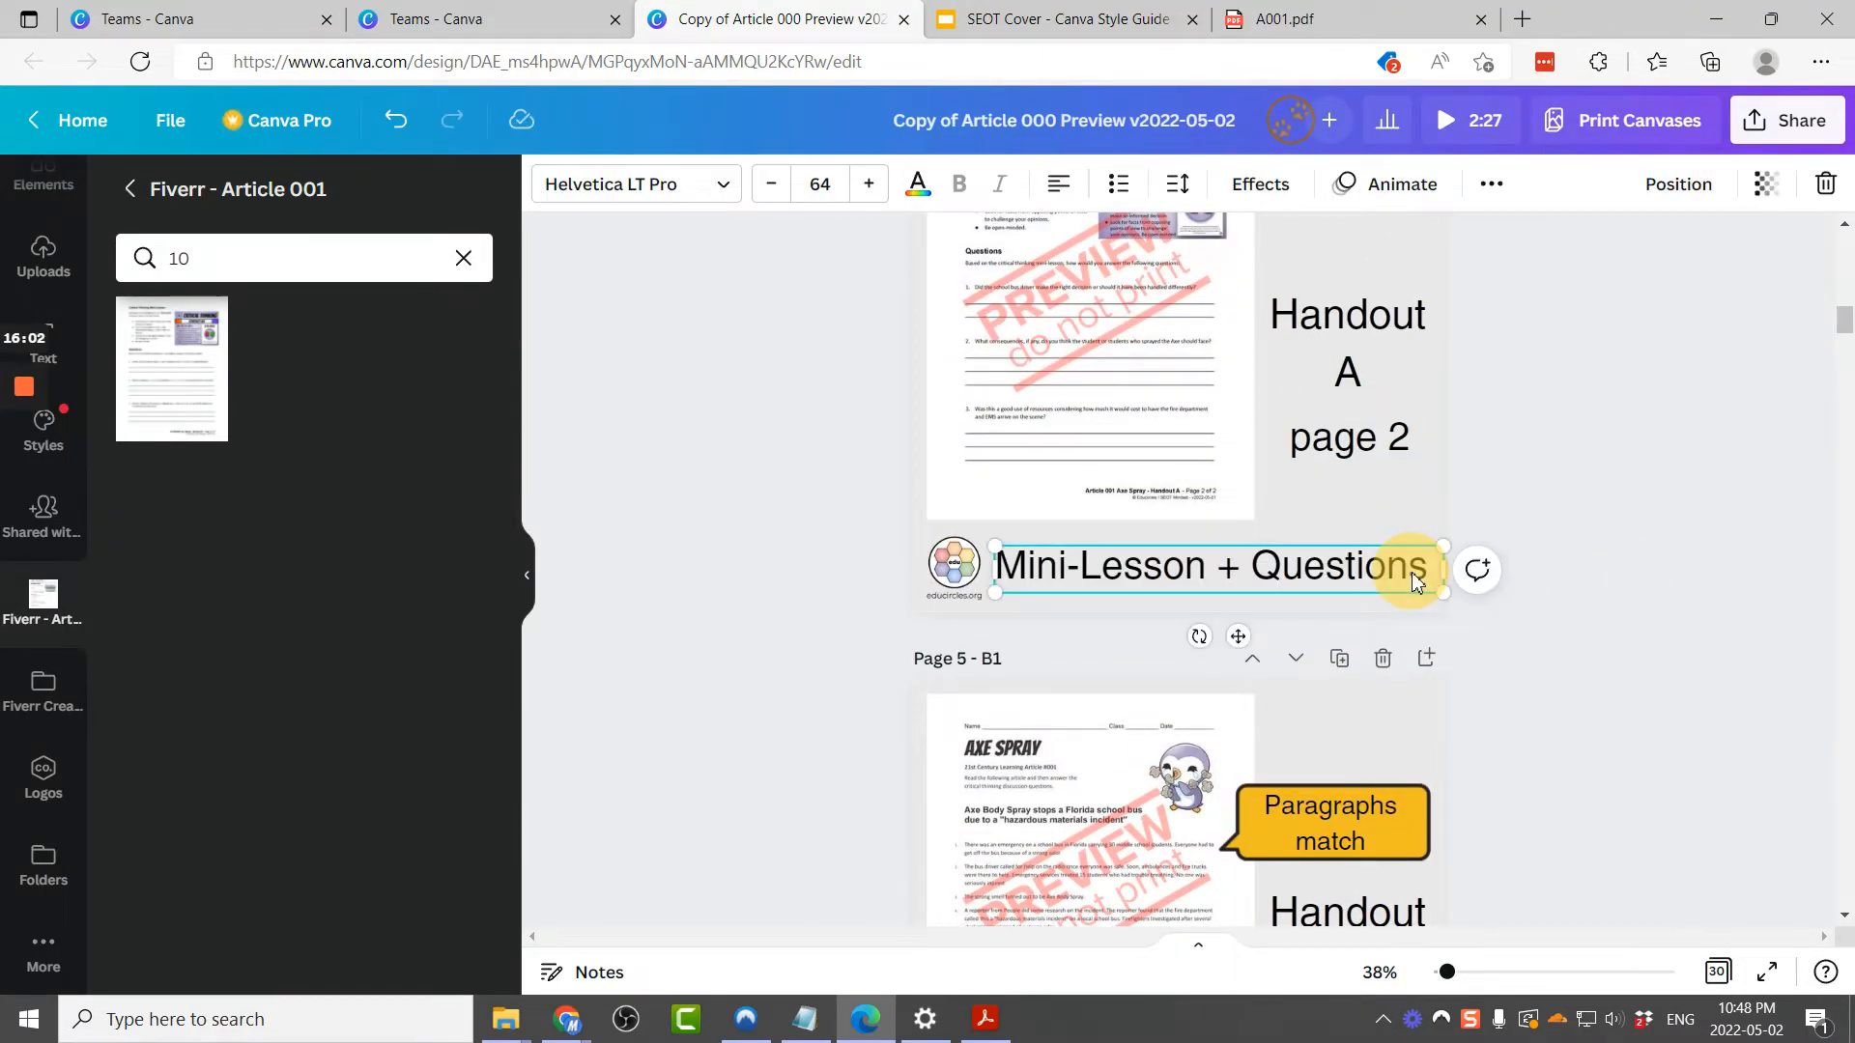
scroll(1411, 577, down, 5)
click(1330, 419)
key(Delete)
key(ctrl+v)
key(Delete)
key(ctrl+v)
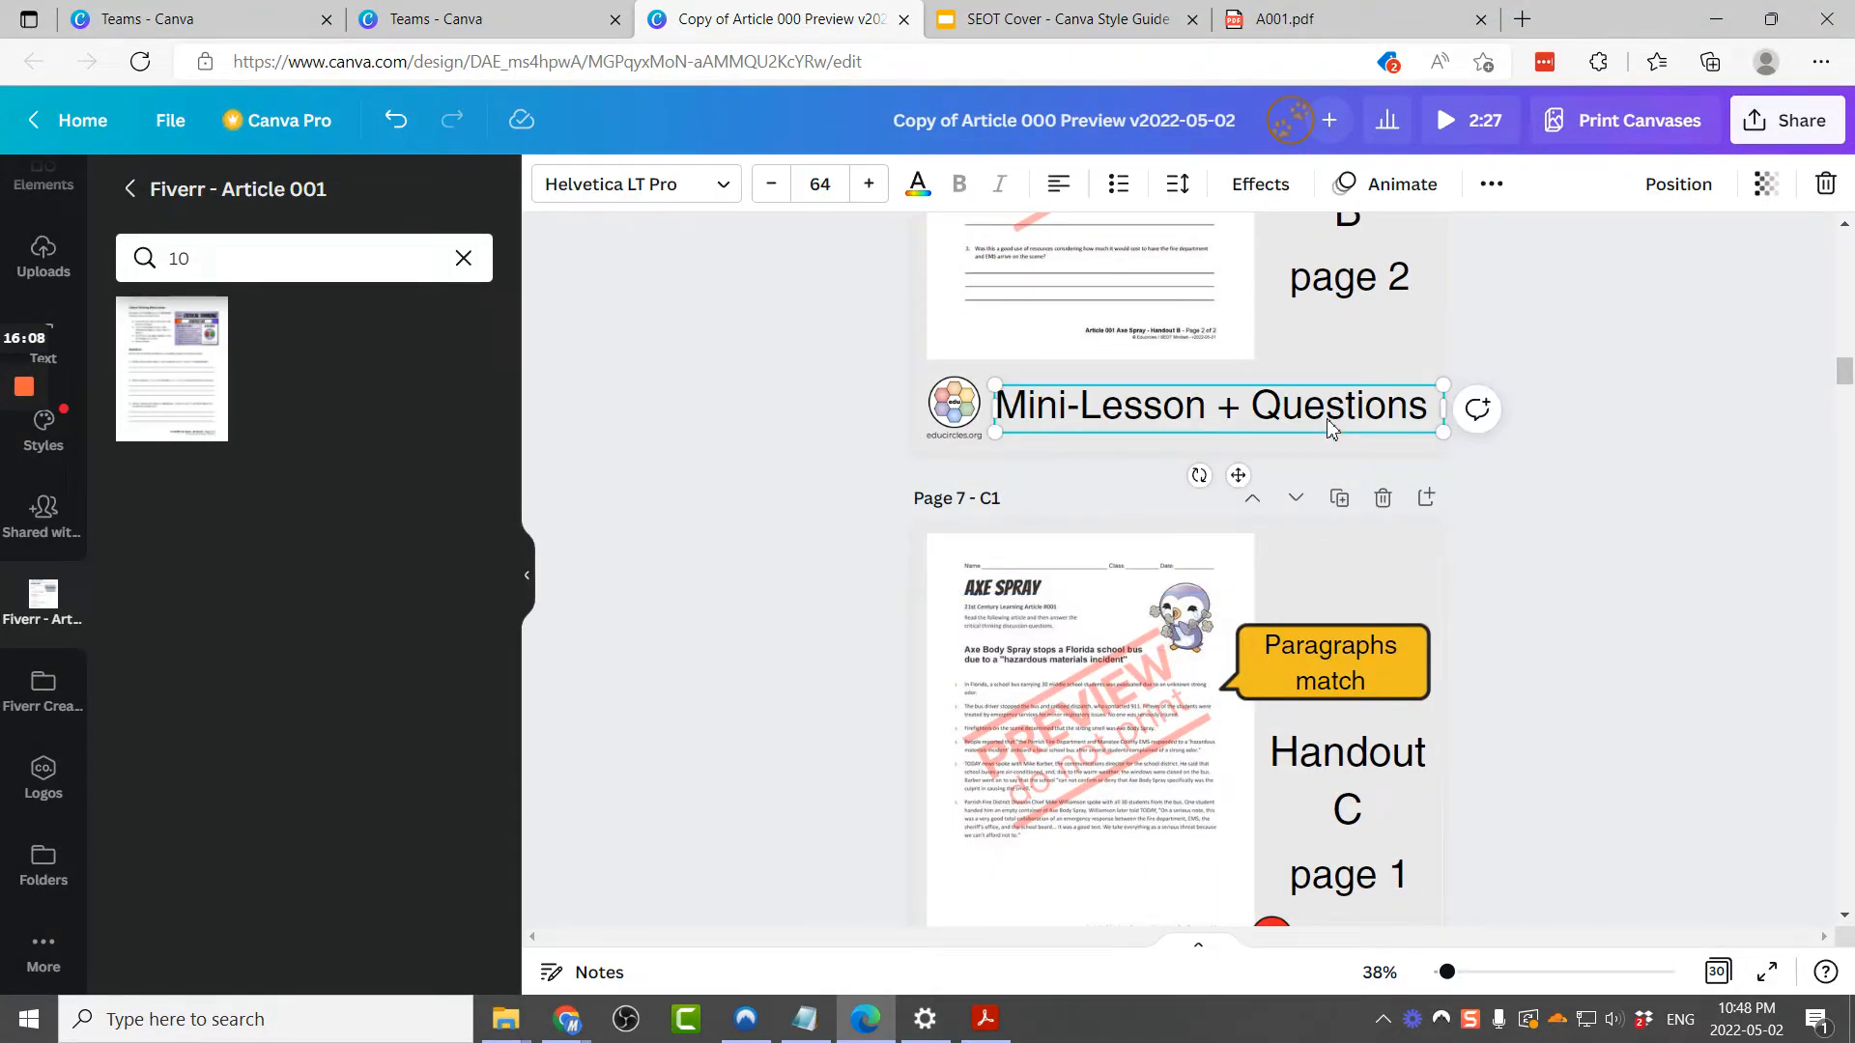
Step: Replace the Mini-Lesson title on page 8 (C3) with the Mini-Lesson + Questions title
scroll(1361, 567, down, 2)
scroll(1361, 567, down, 10)
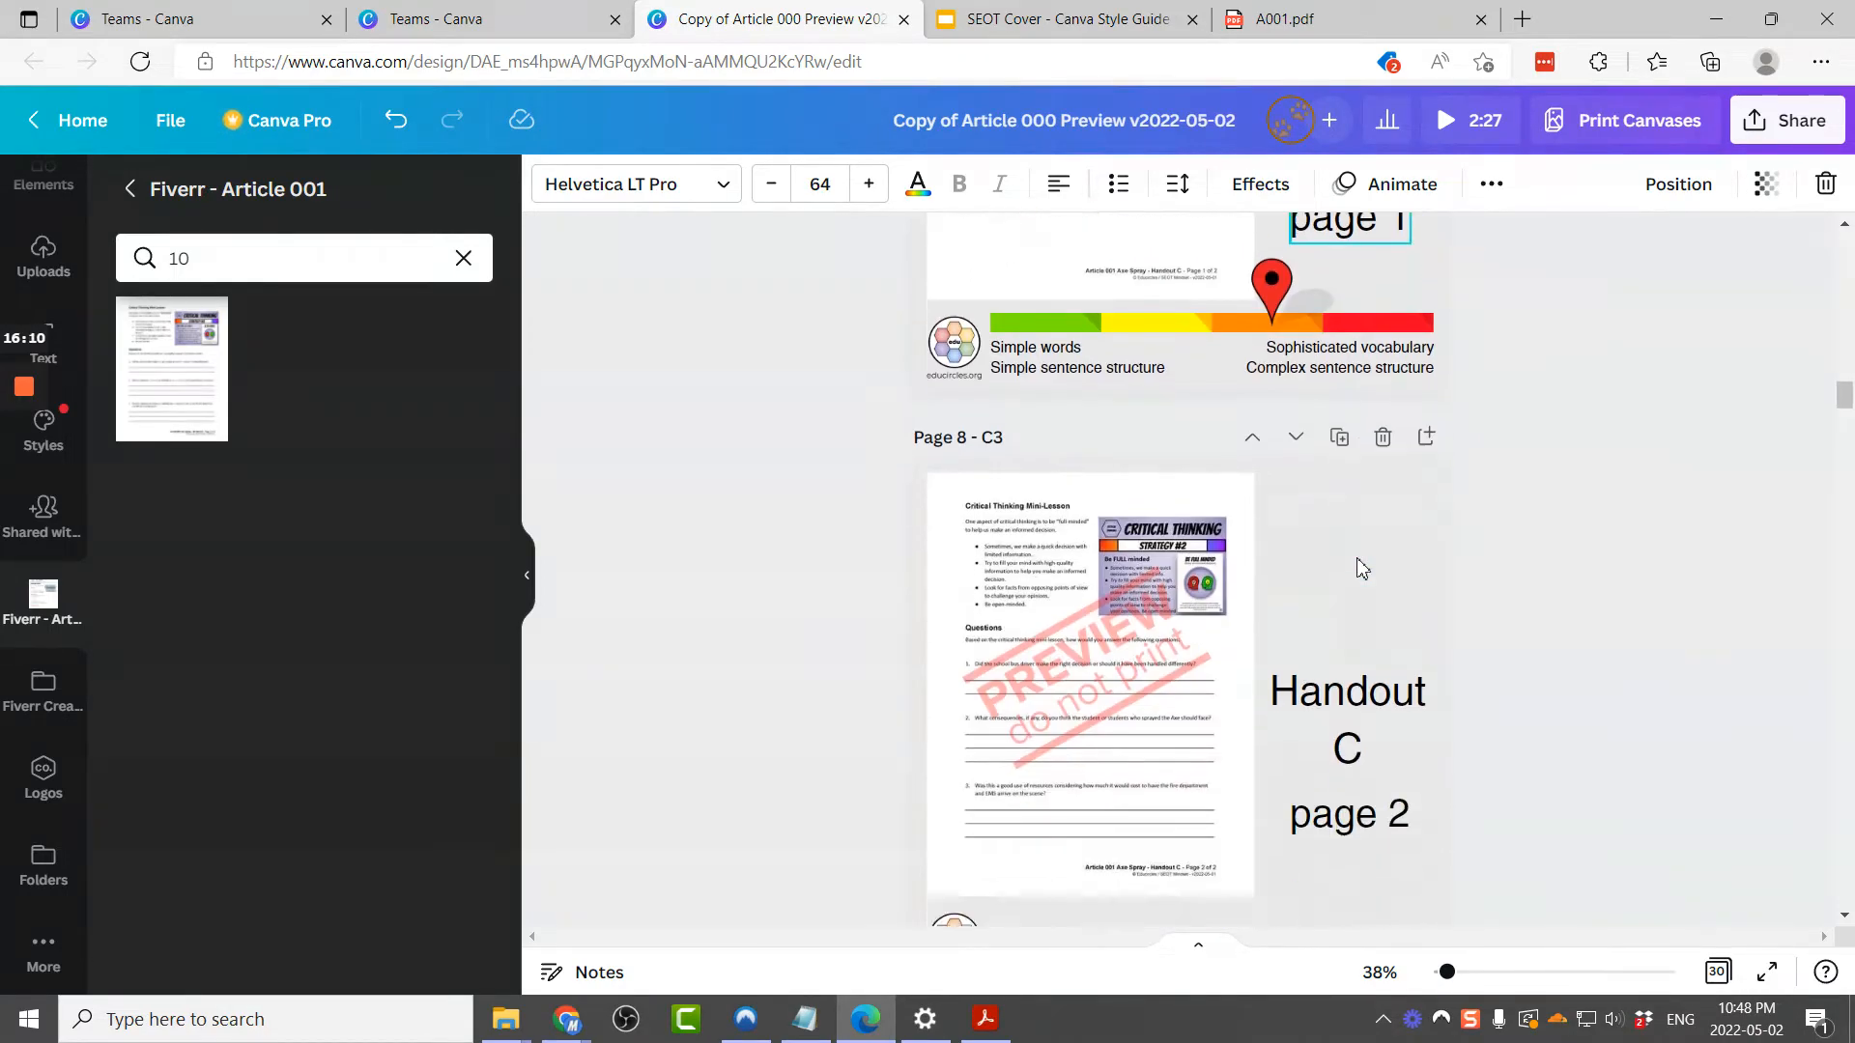
click(1356, 558)
click(1579, 654)
click(1322, 746)
key(Delete)
click(1324, 744)
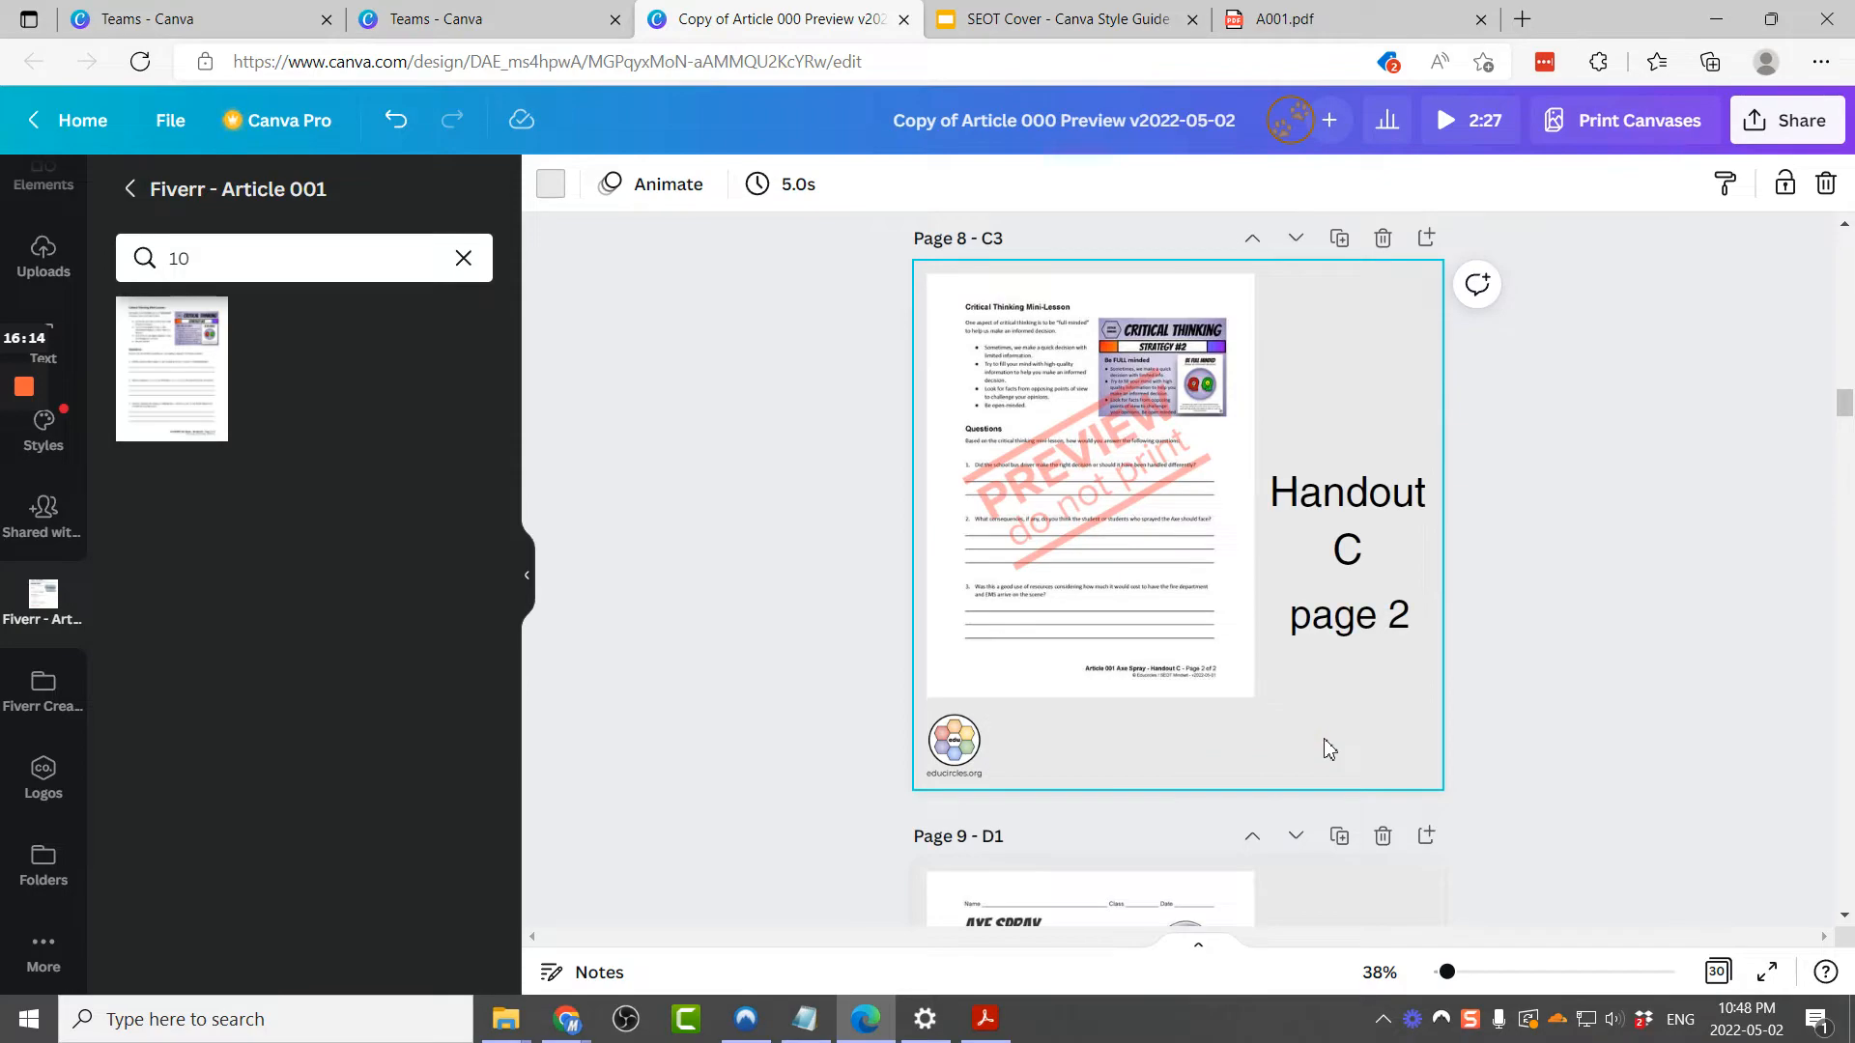
key(ctrl+v)
Step: Replace the Mini-Lesson title on page 10 (D3) with the Mini-Lesson + Questions title
scroll(1513, 742, down, 4)
scroll(1513, 743, down, 12)
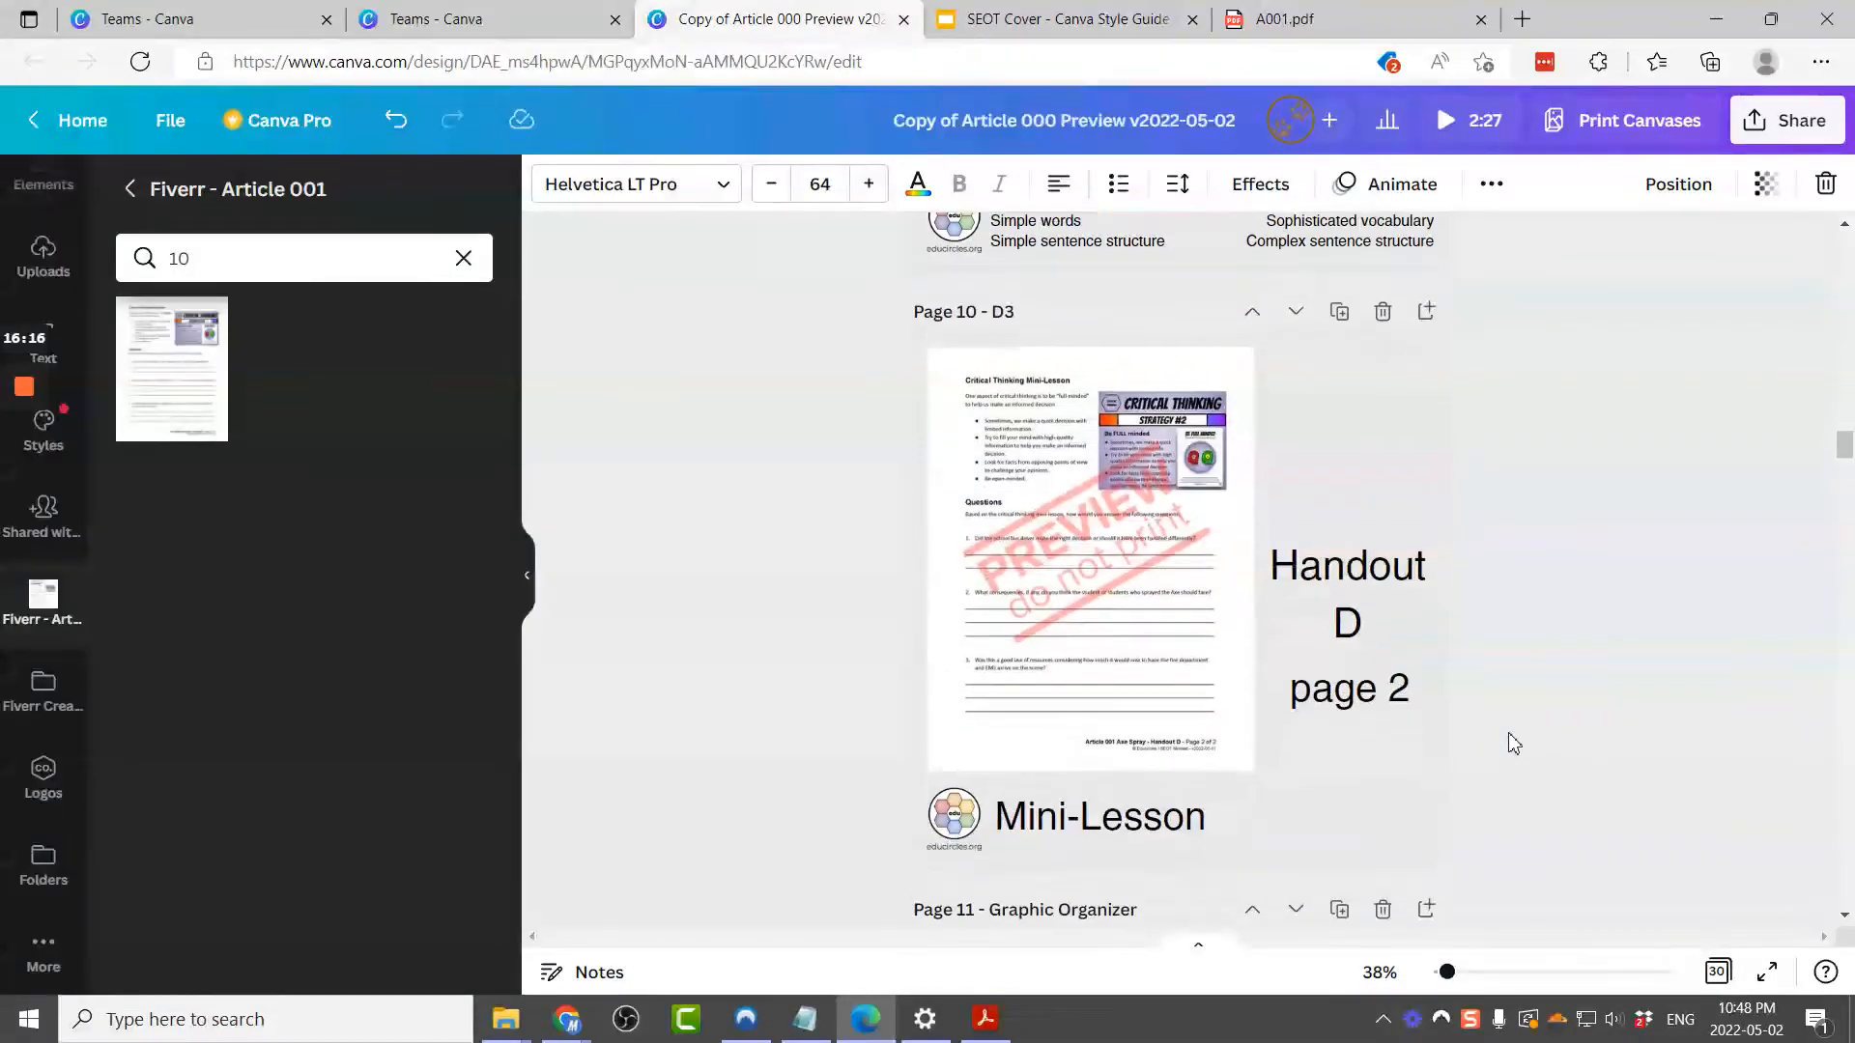
click(1365, 672)
click(1365, 673)
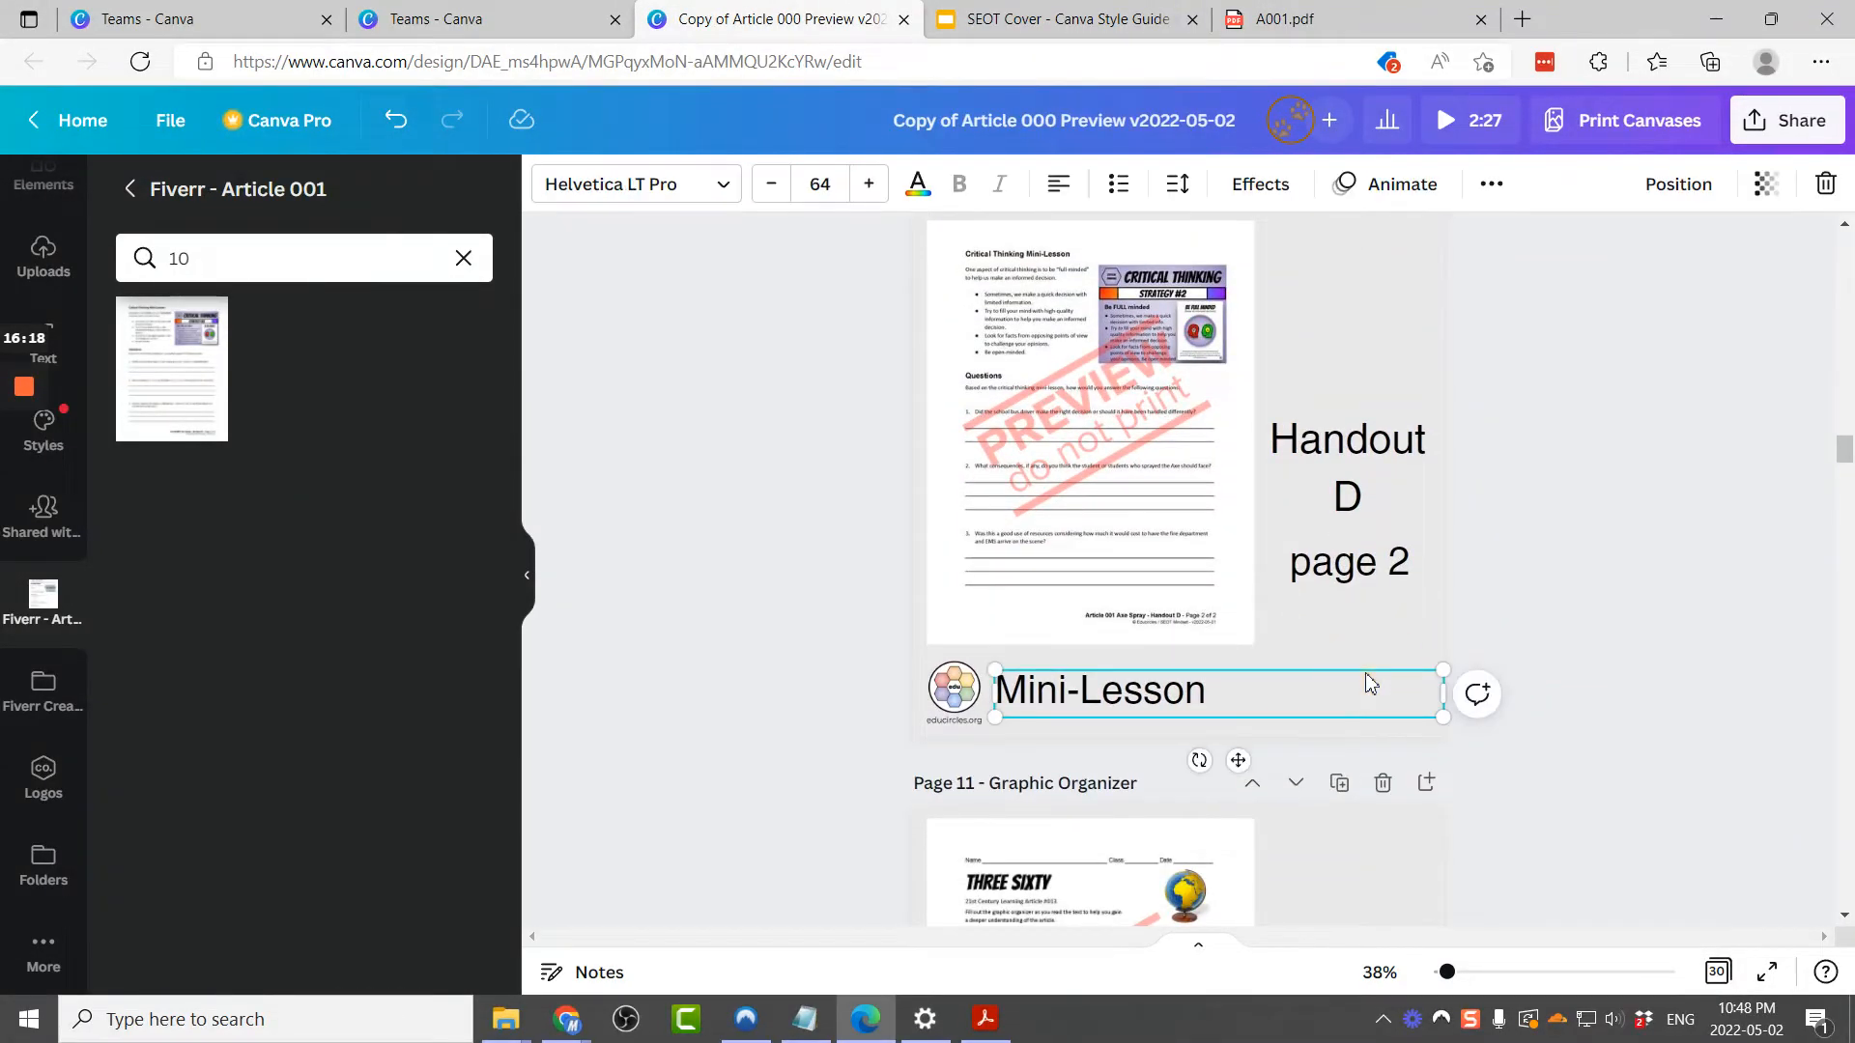
key(Delete)
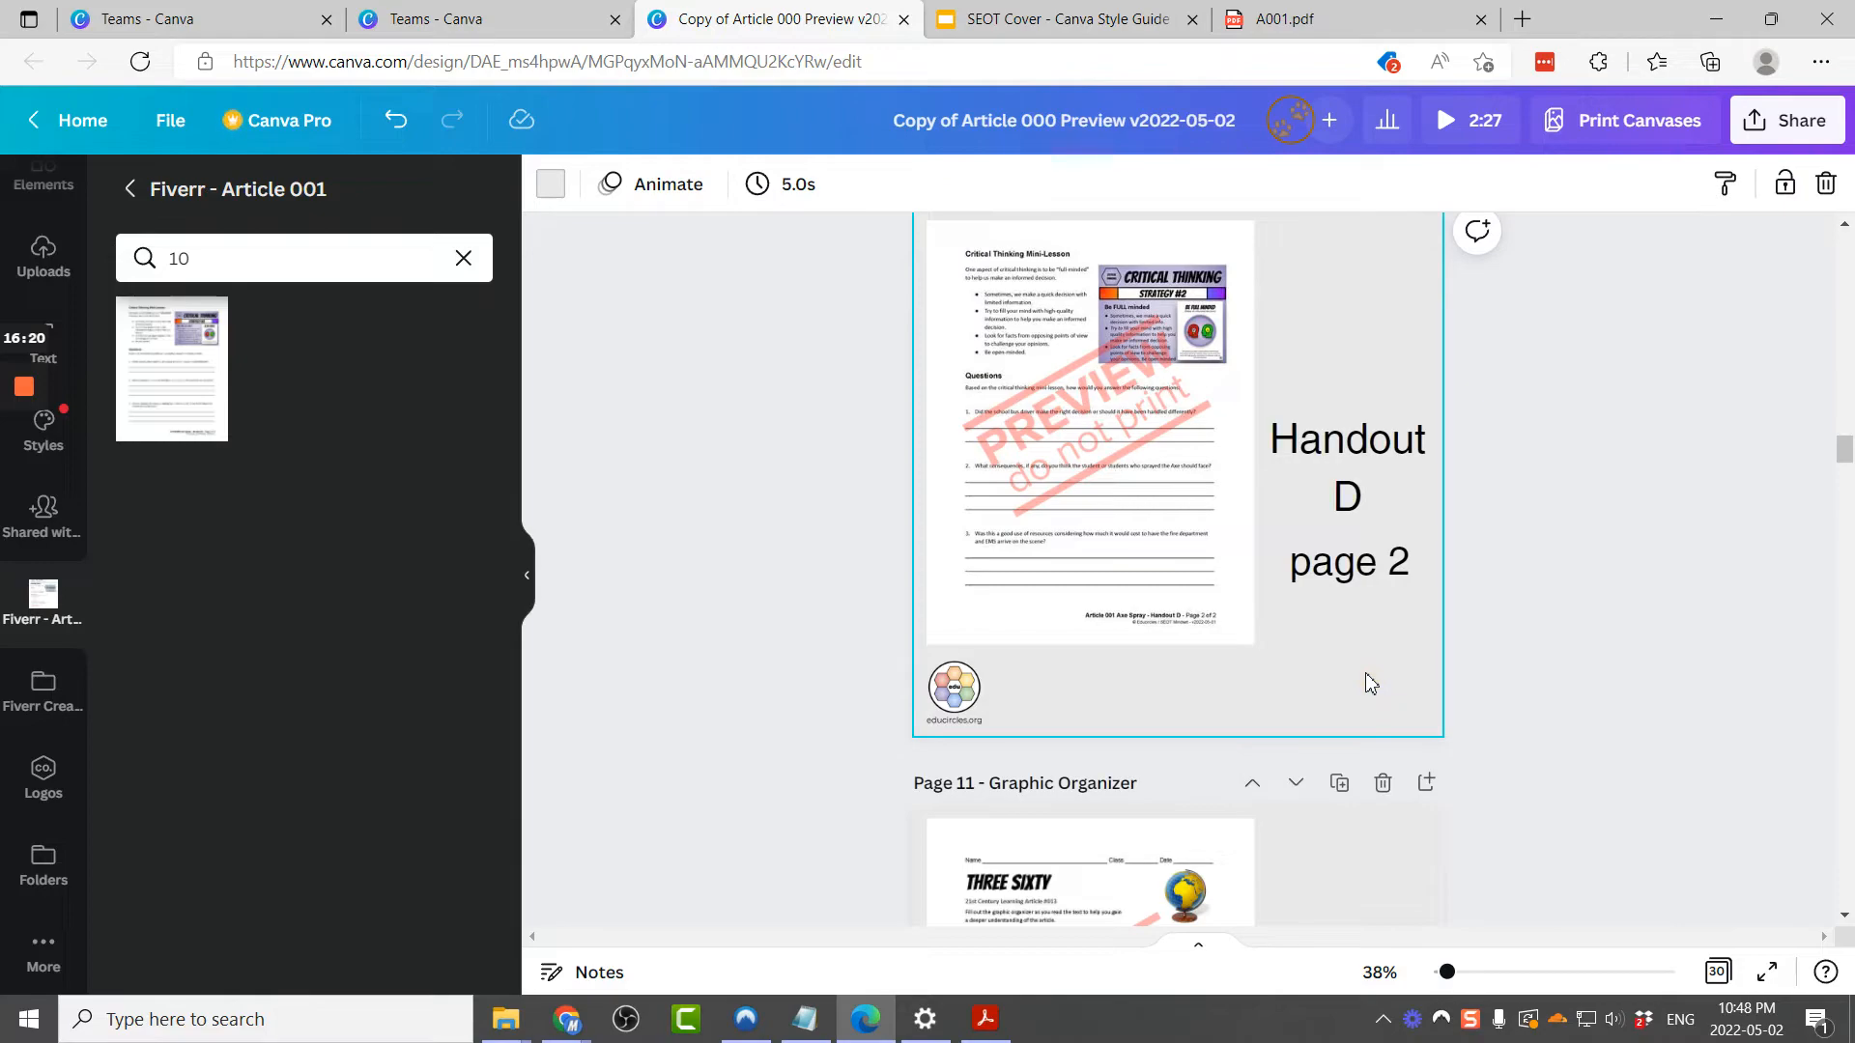
key(ctrl+z)
click(1591, 583)
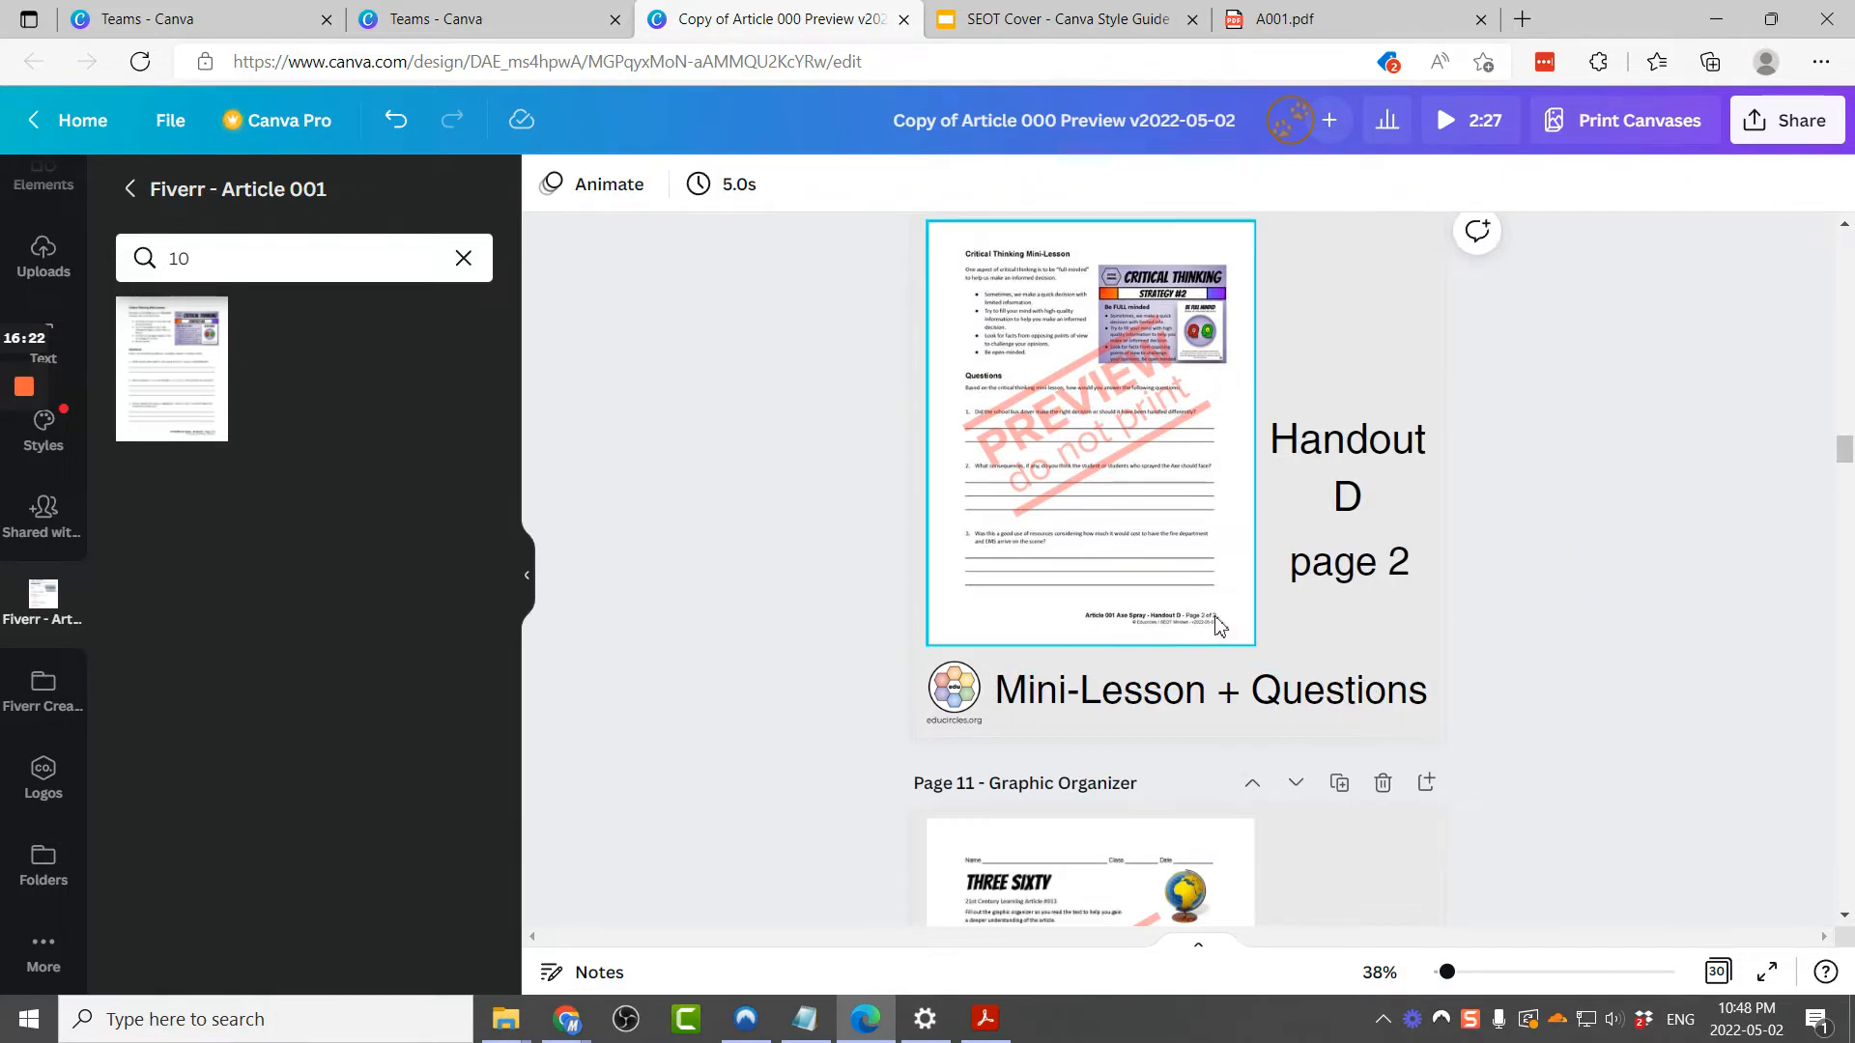
scroll(1191, 626, down, 4)
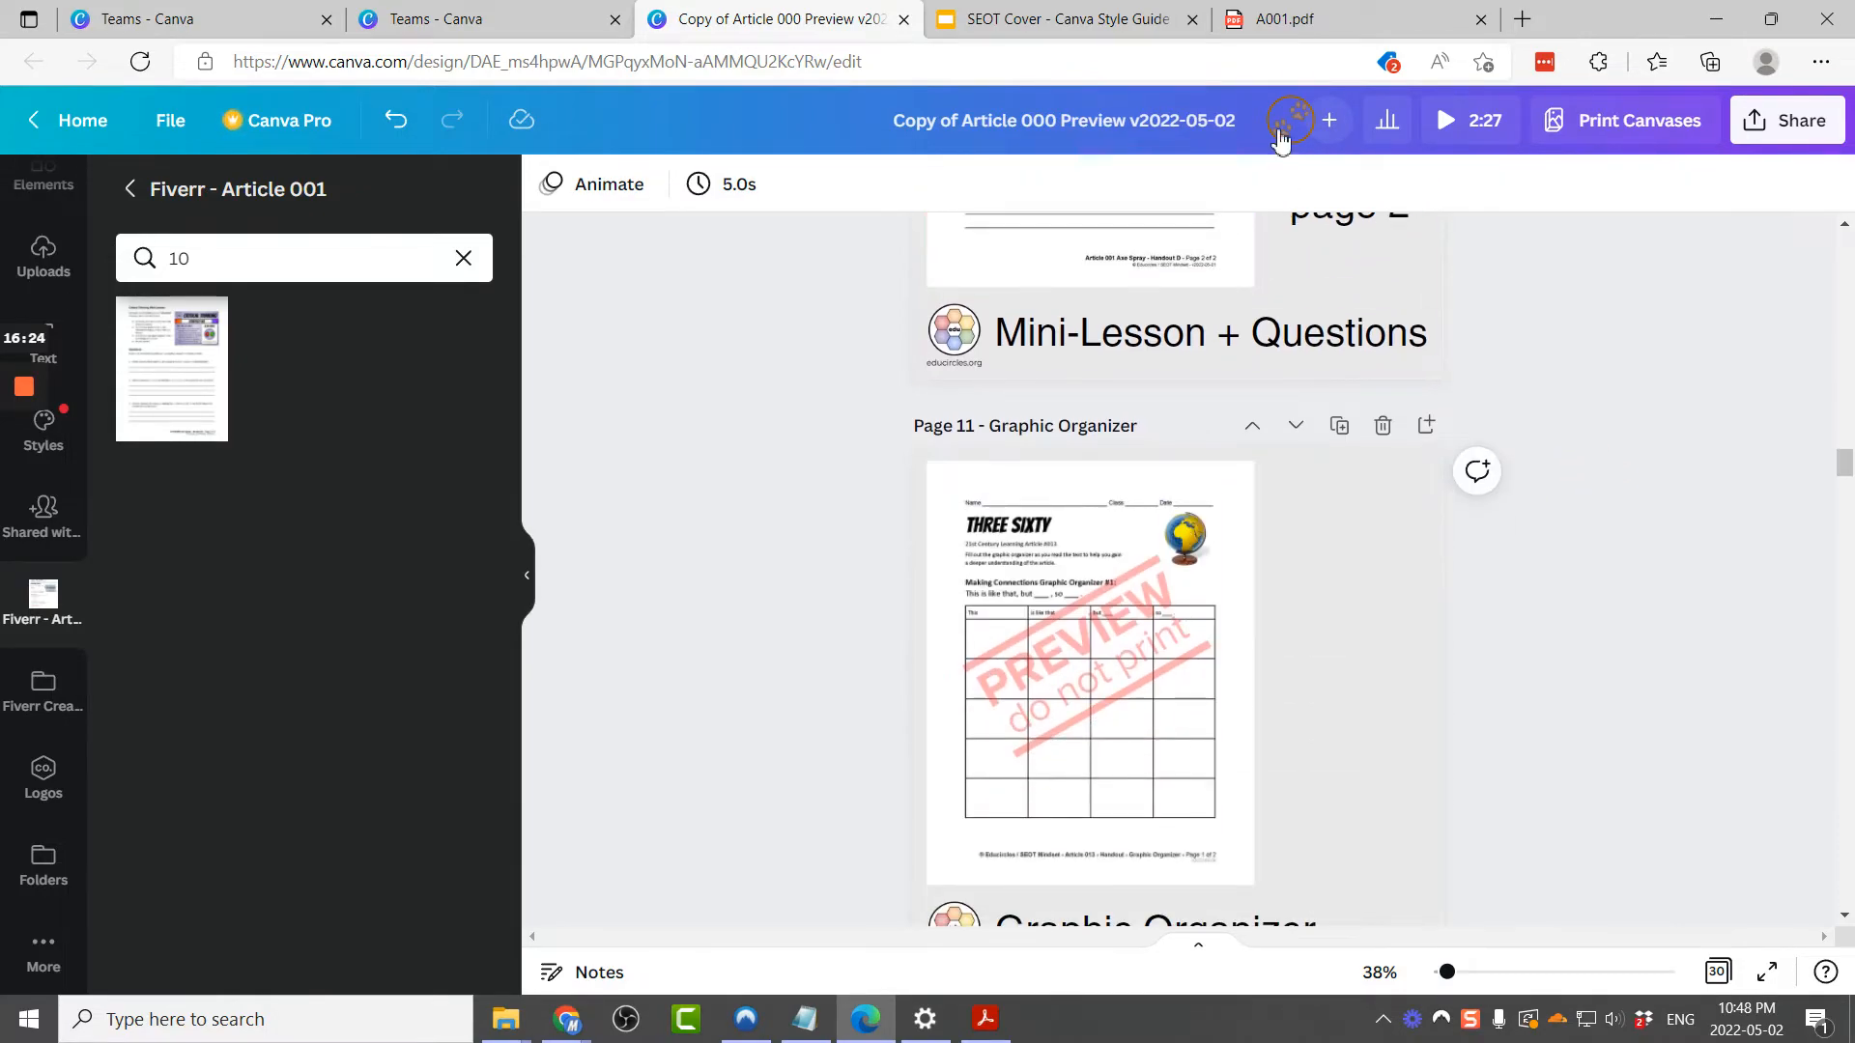
key(alt+Tab)
key(alt+Tab)
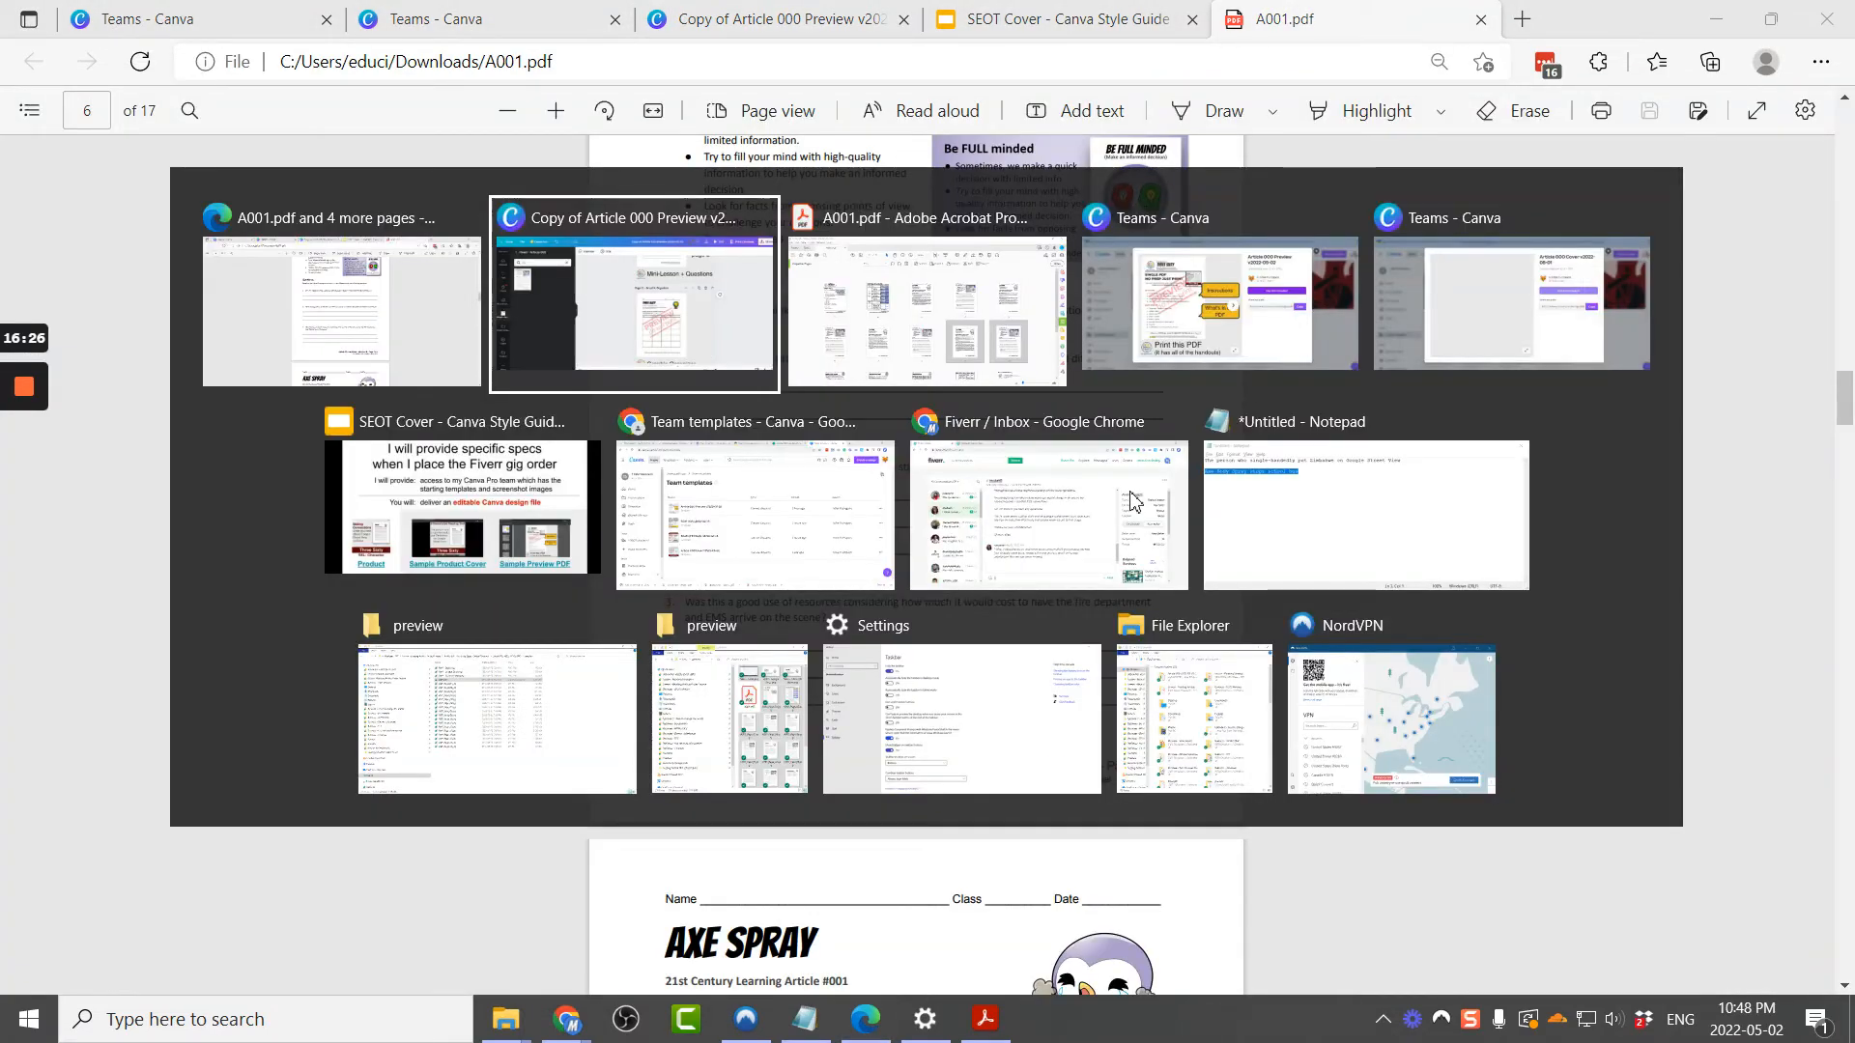
key(alt+Tab)
key(alt+Tab)
key(alt+Tab)
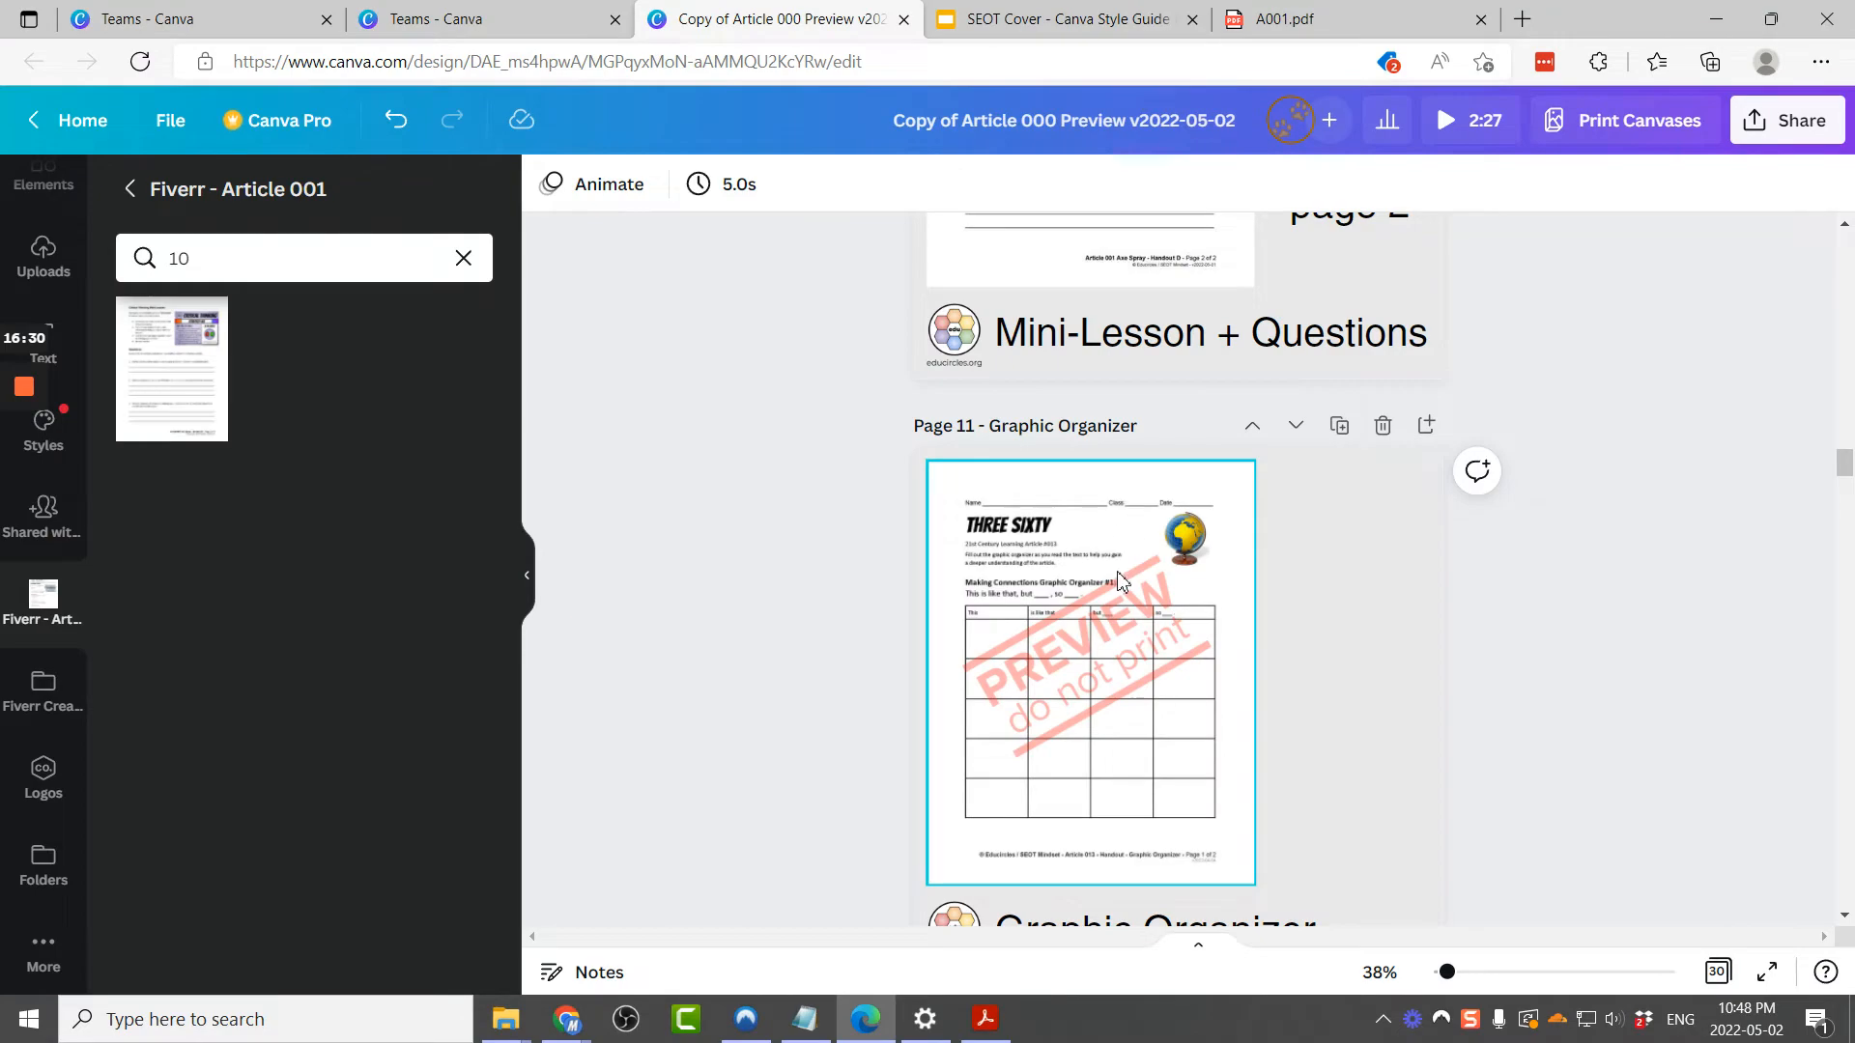
scroll(1138, 652, down, 1)
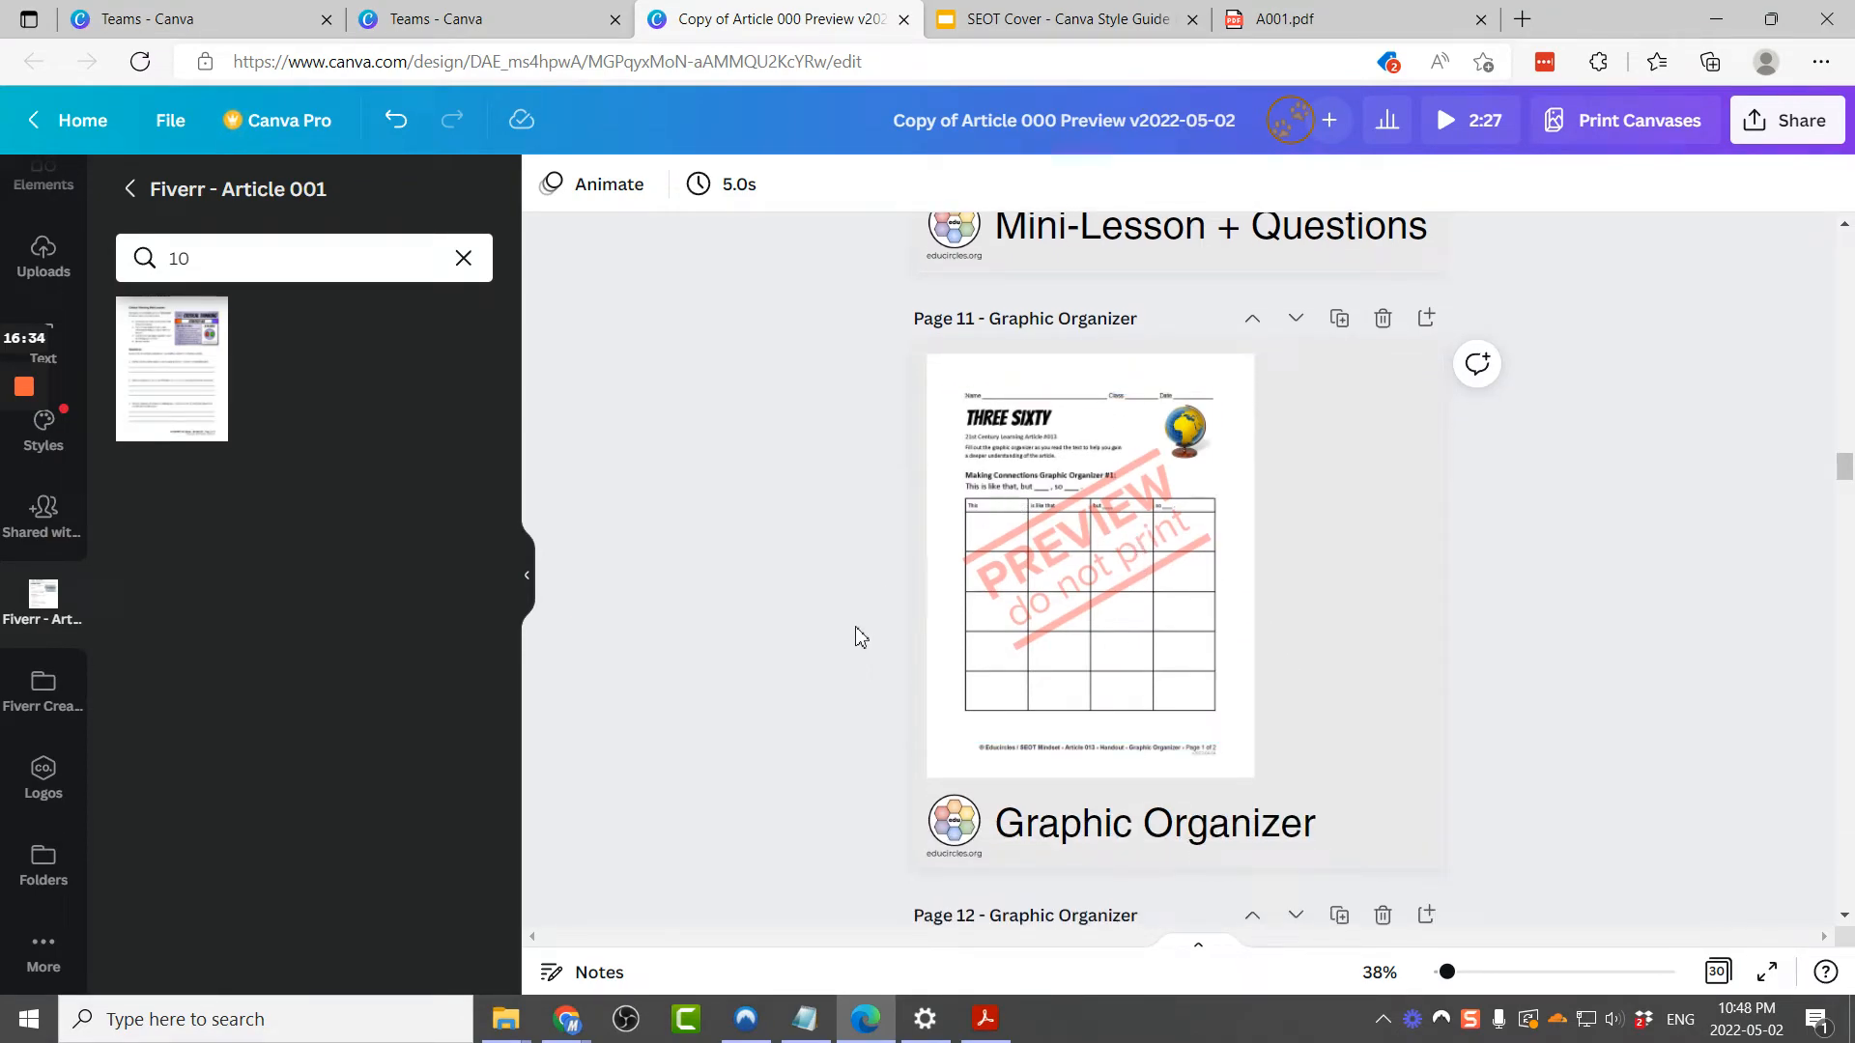
Step: Review the later pages of A001.pdf in Acrobat, including the Response Rubric, then return to the design
click(985, 1019)
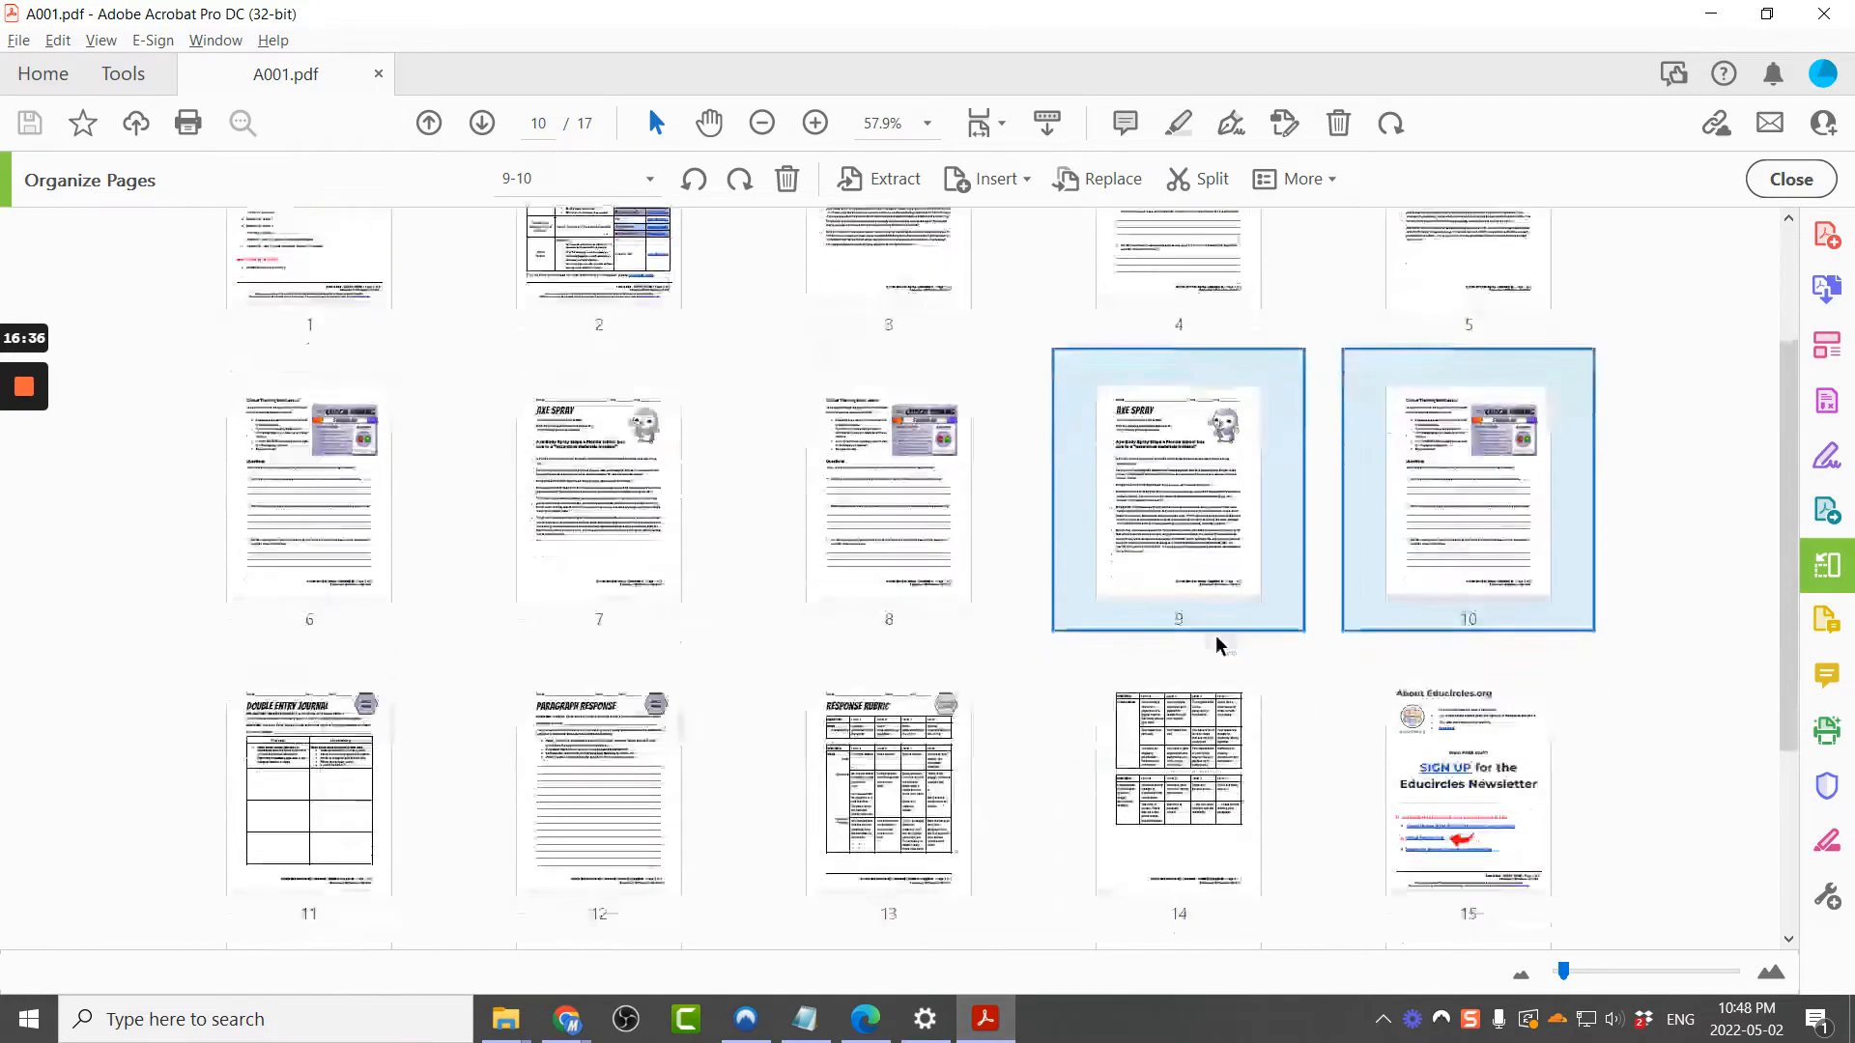
scroll(1219, 645, down, 2)
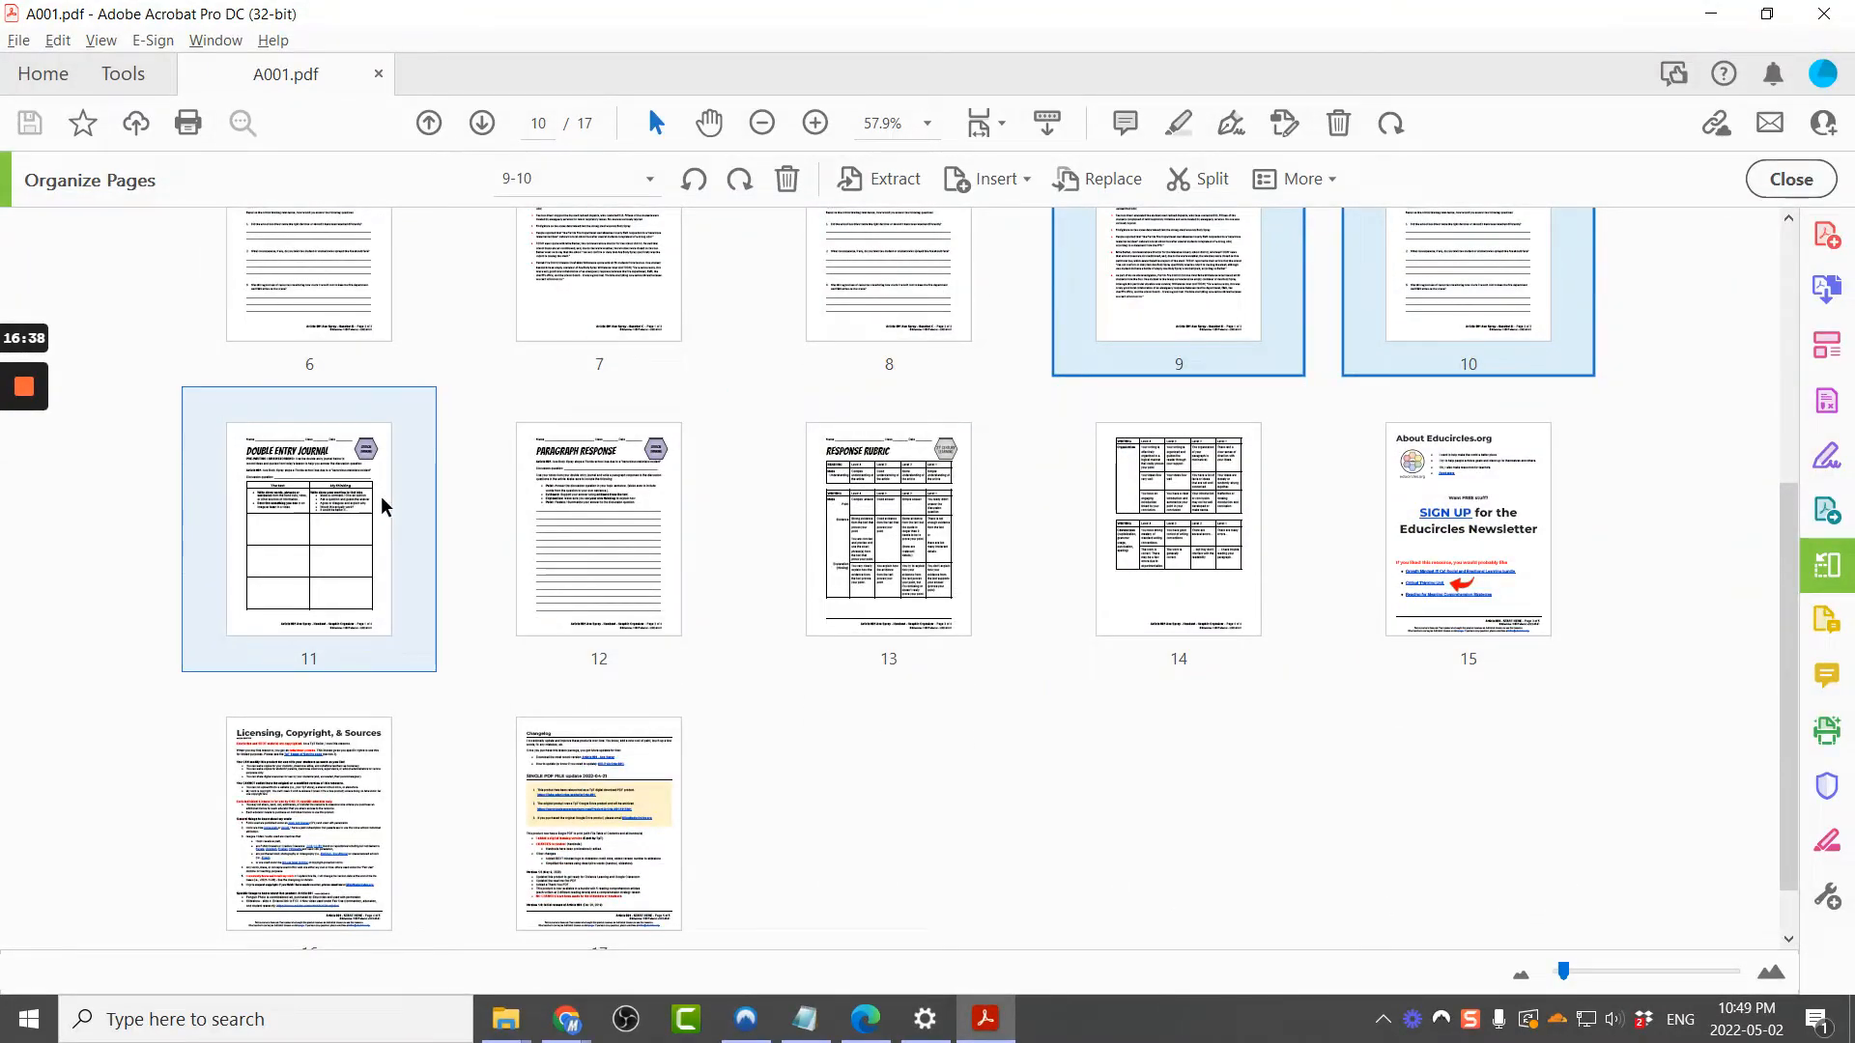
click(338, 529)
click(530, 538)
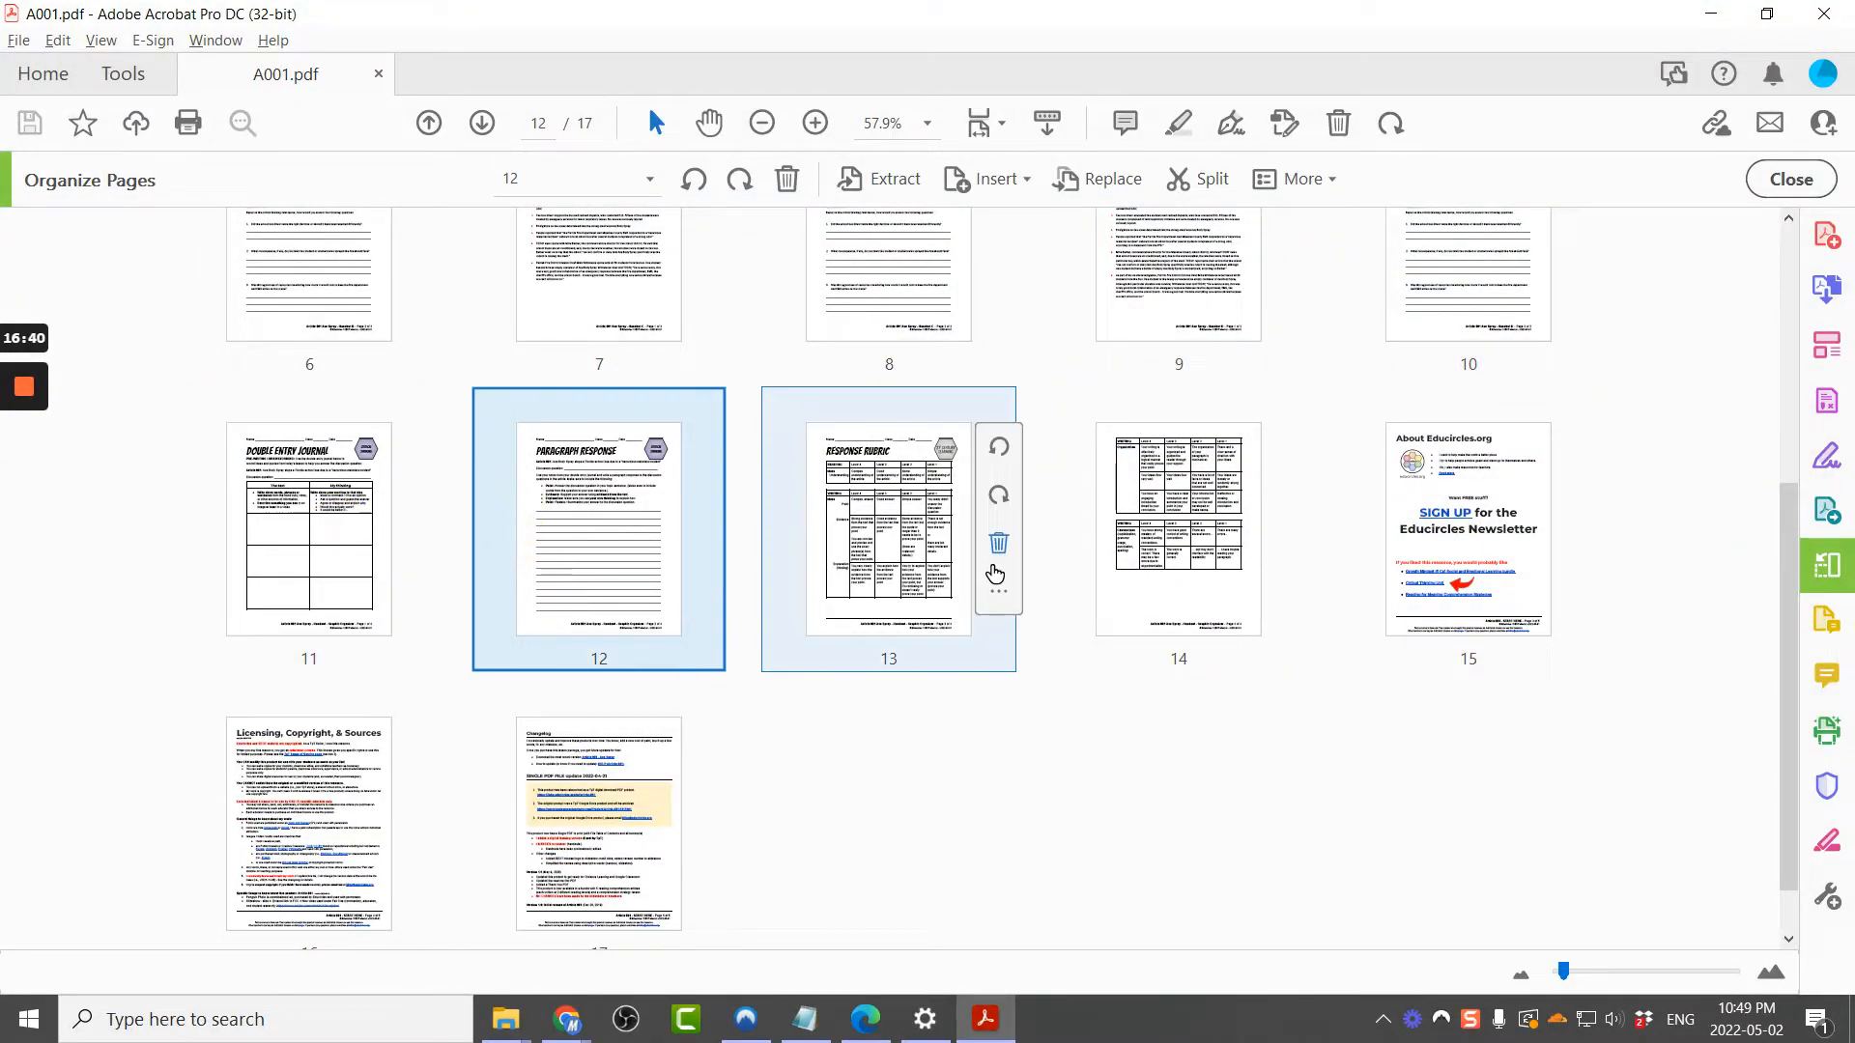
double_click(916, 634)
scroll(1140, 801, down, 1)
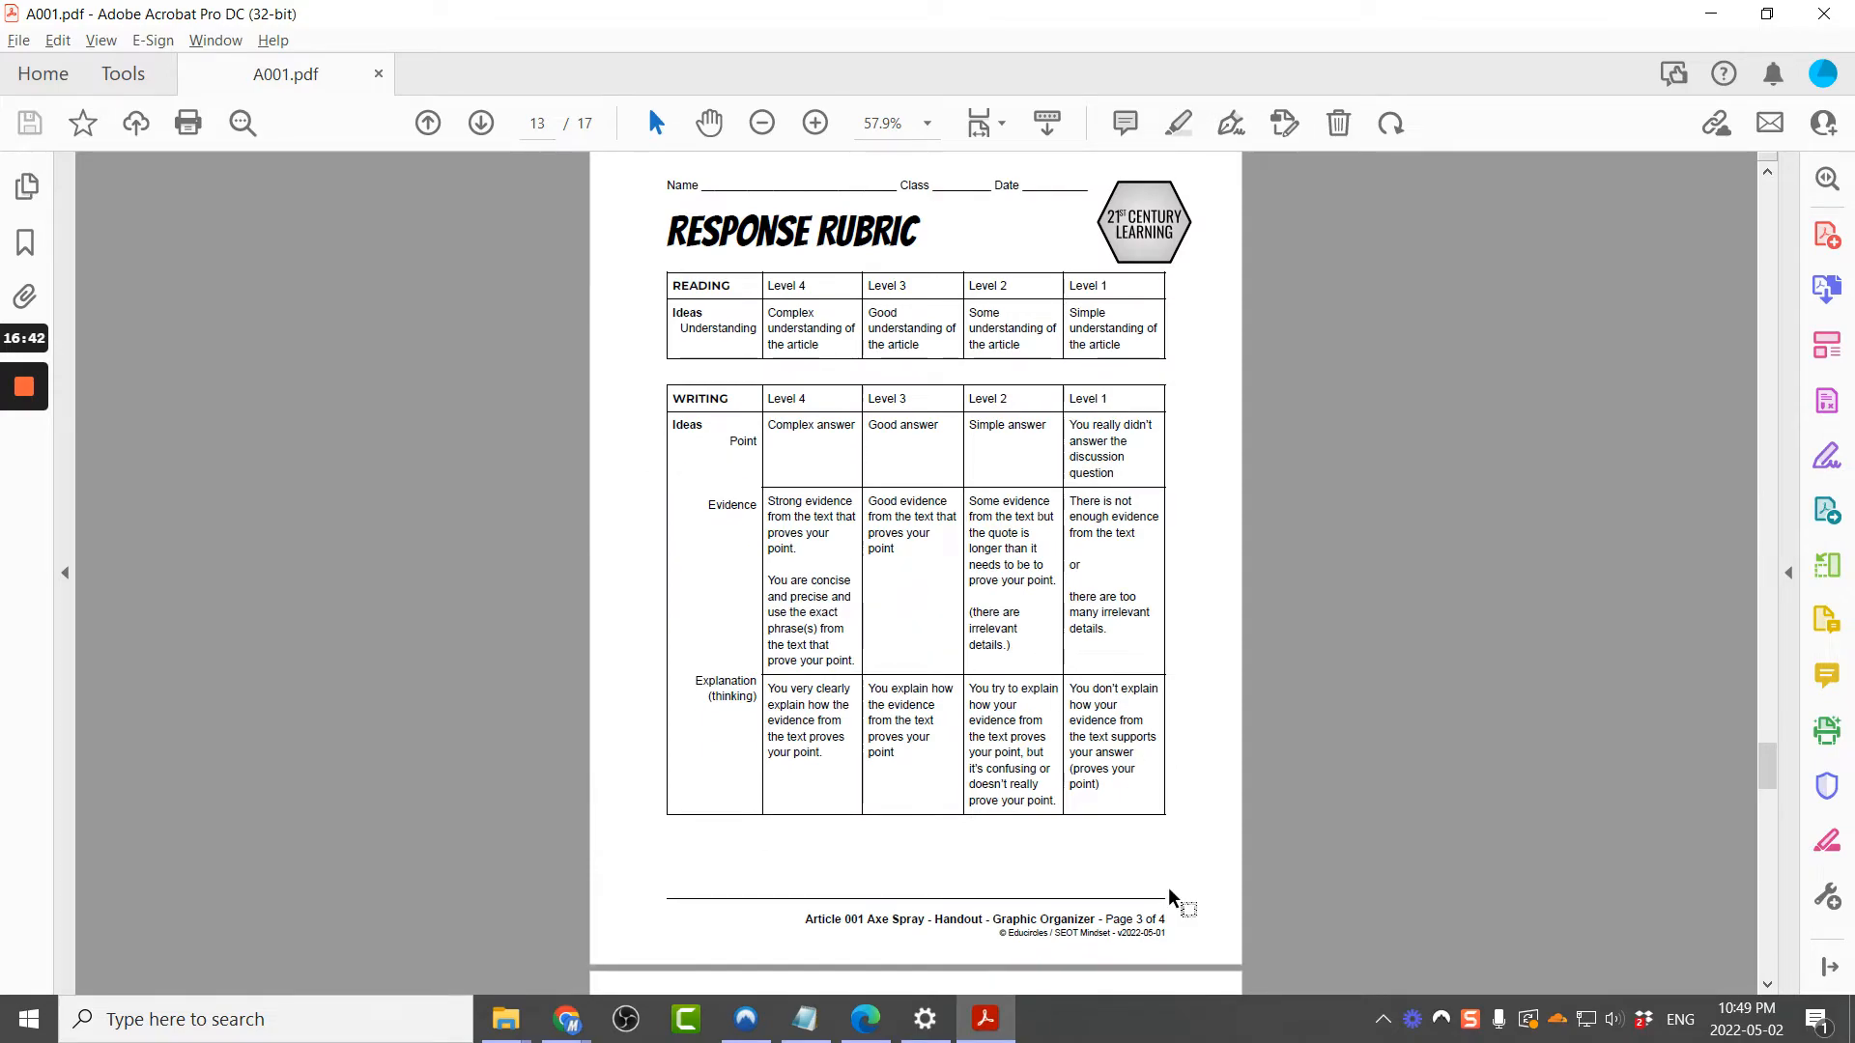
scroll(1170, 897, down, 8)
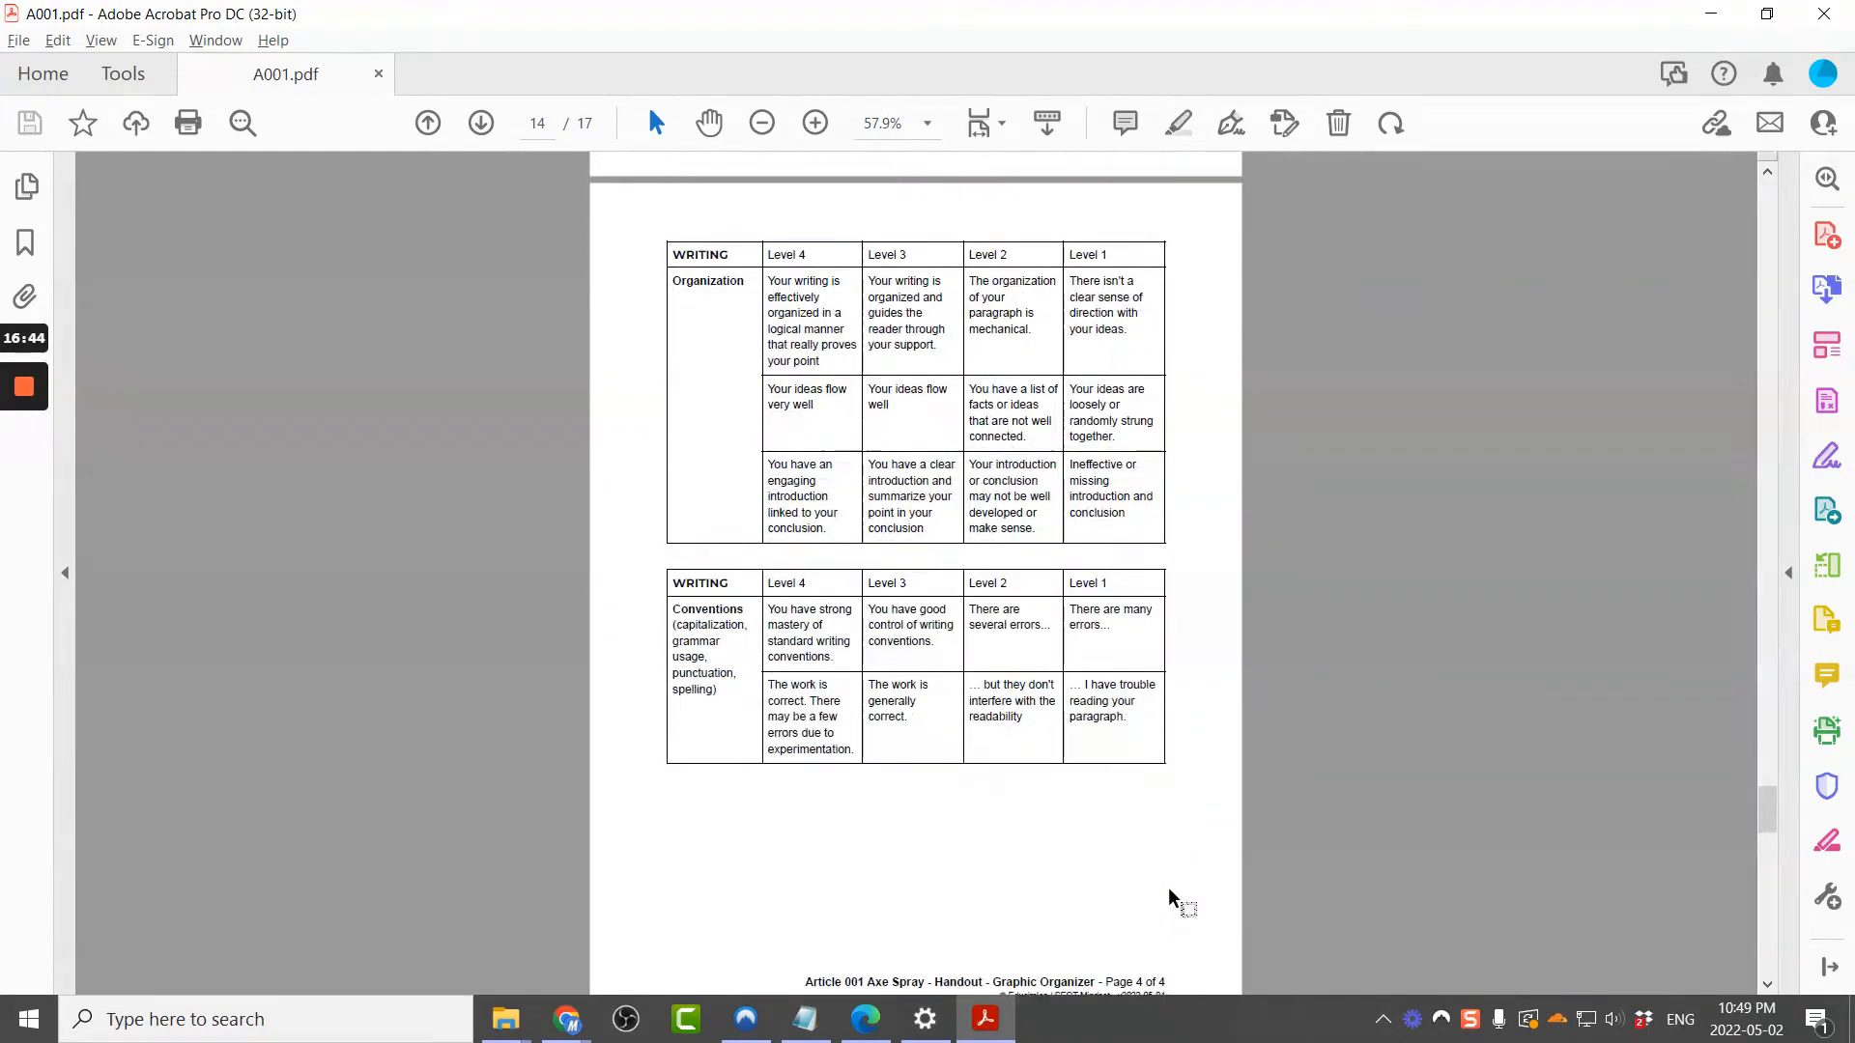
scroll(1171, 896, down, 1)
key(alt+Tab)
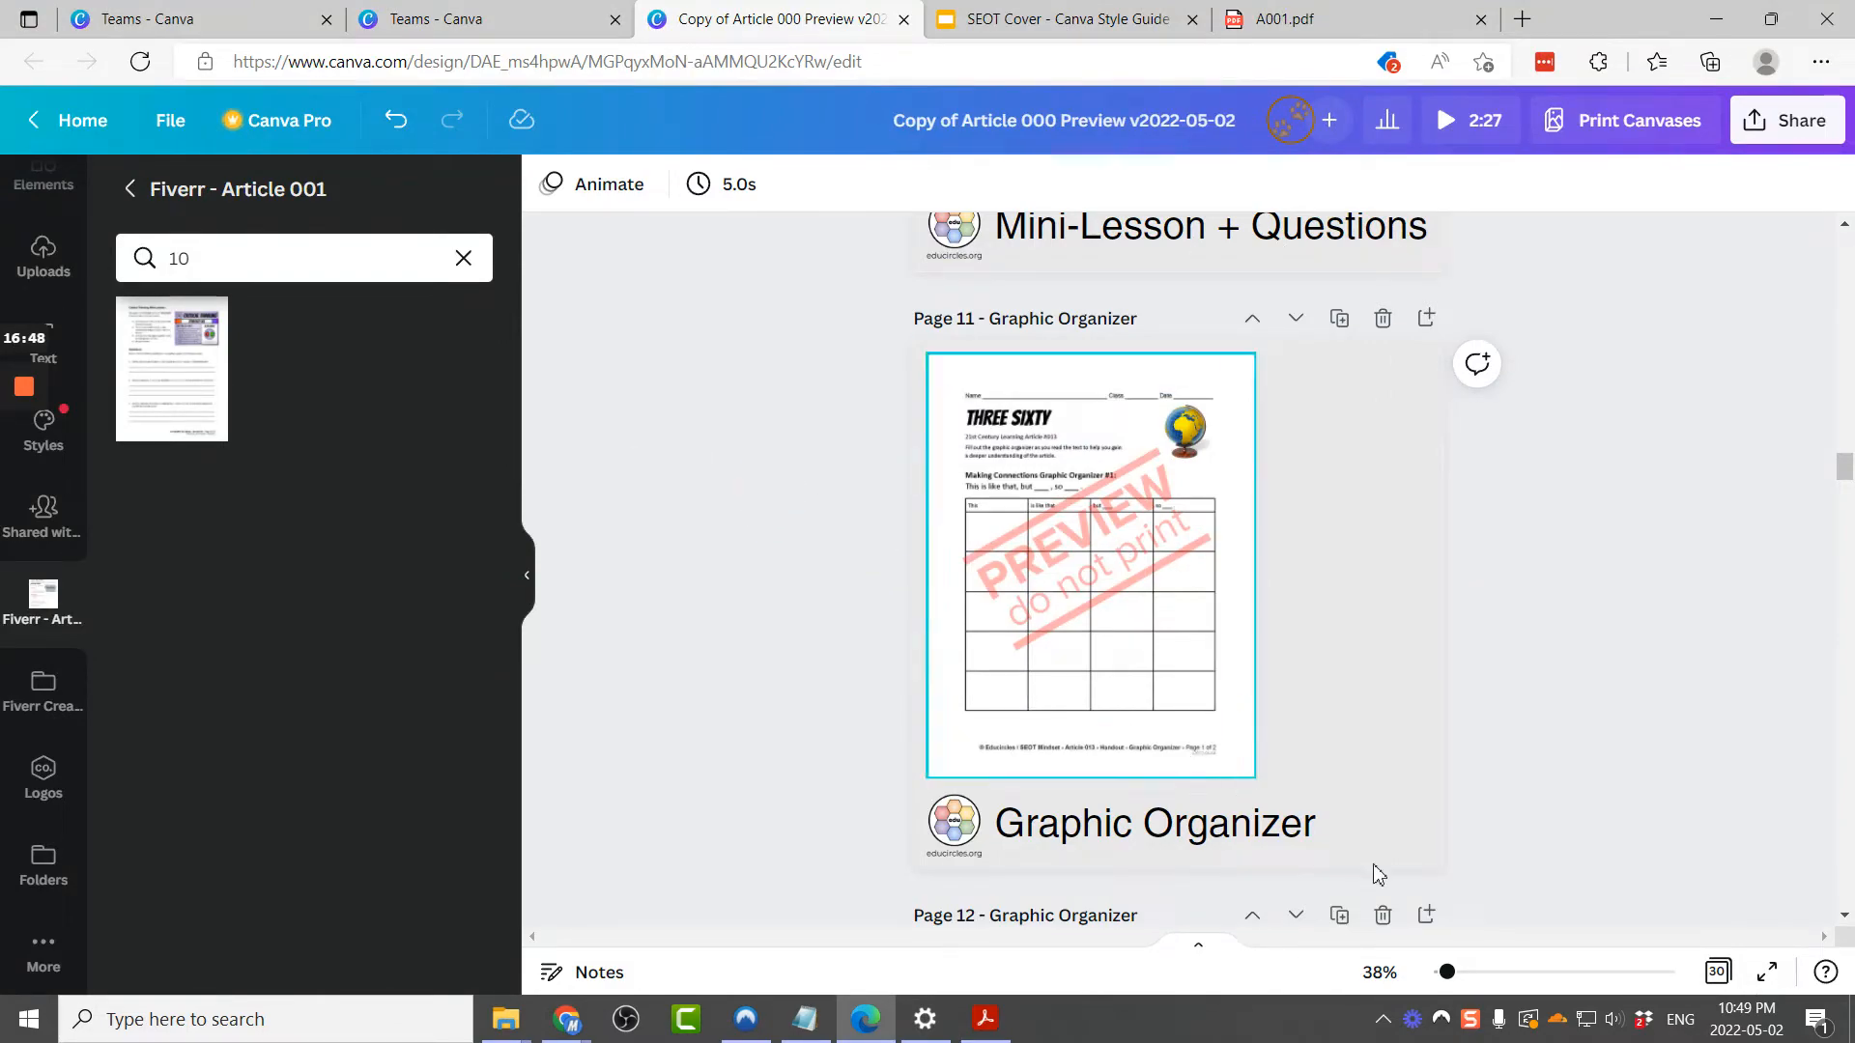
Step: Open the page grid view and select page 12, the second Graphic Organizer page
click(1715, 972)
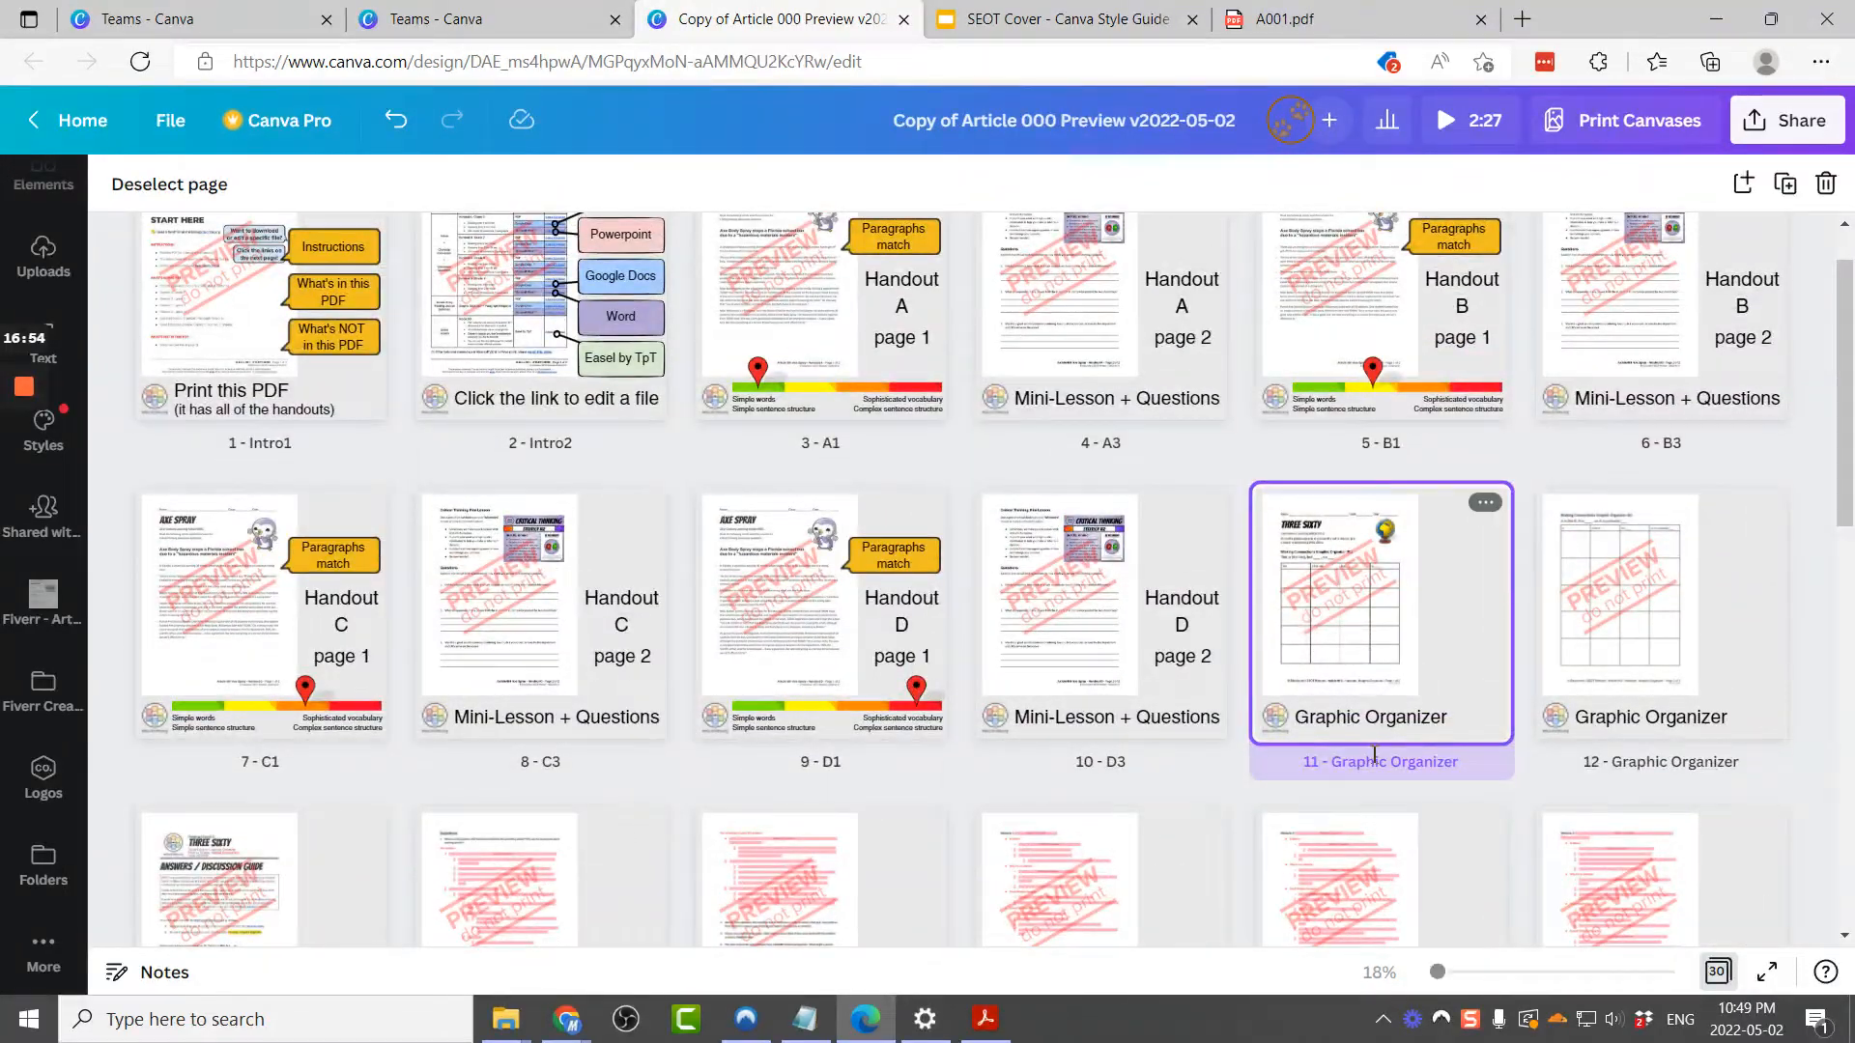
scroll(1386, 743, down, 3)
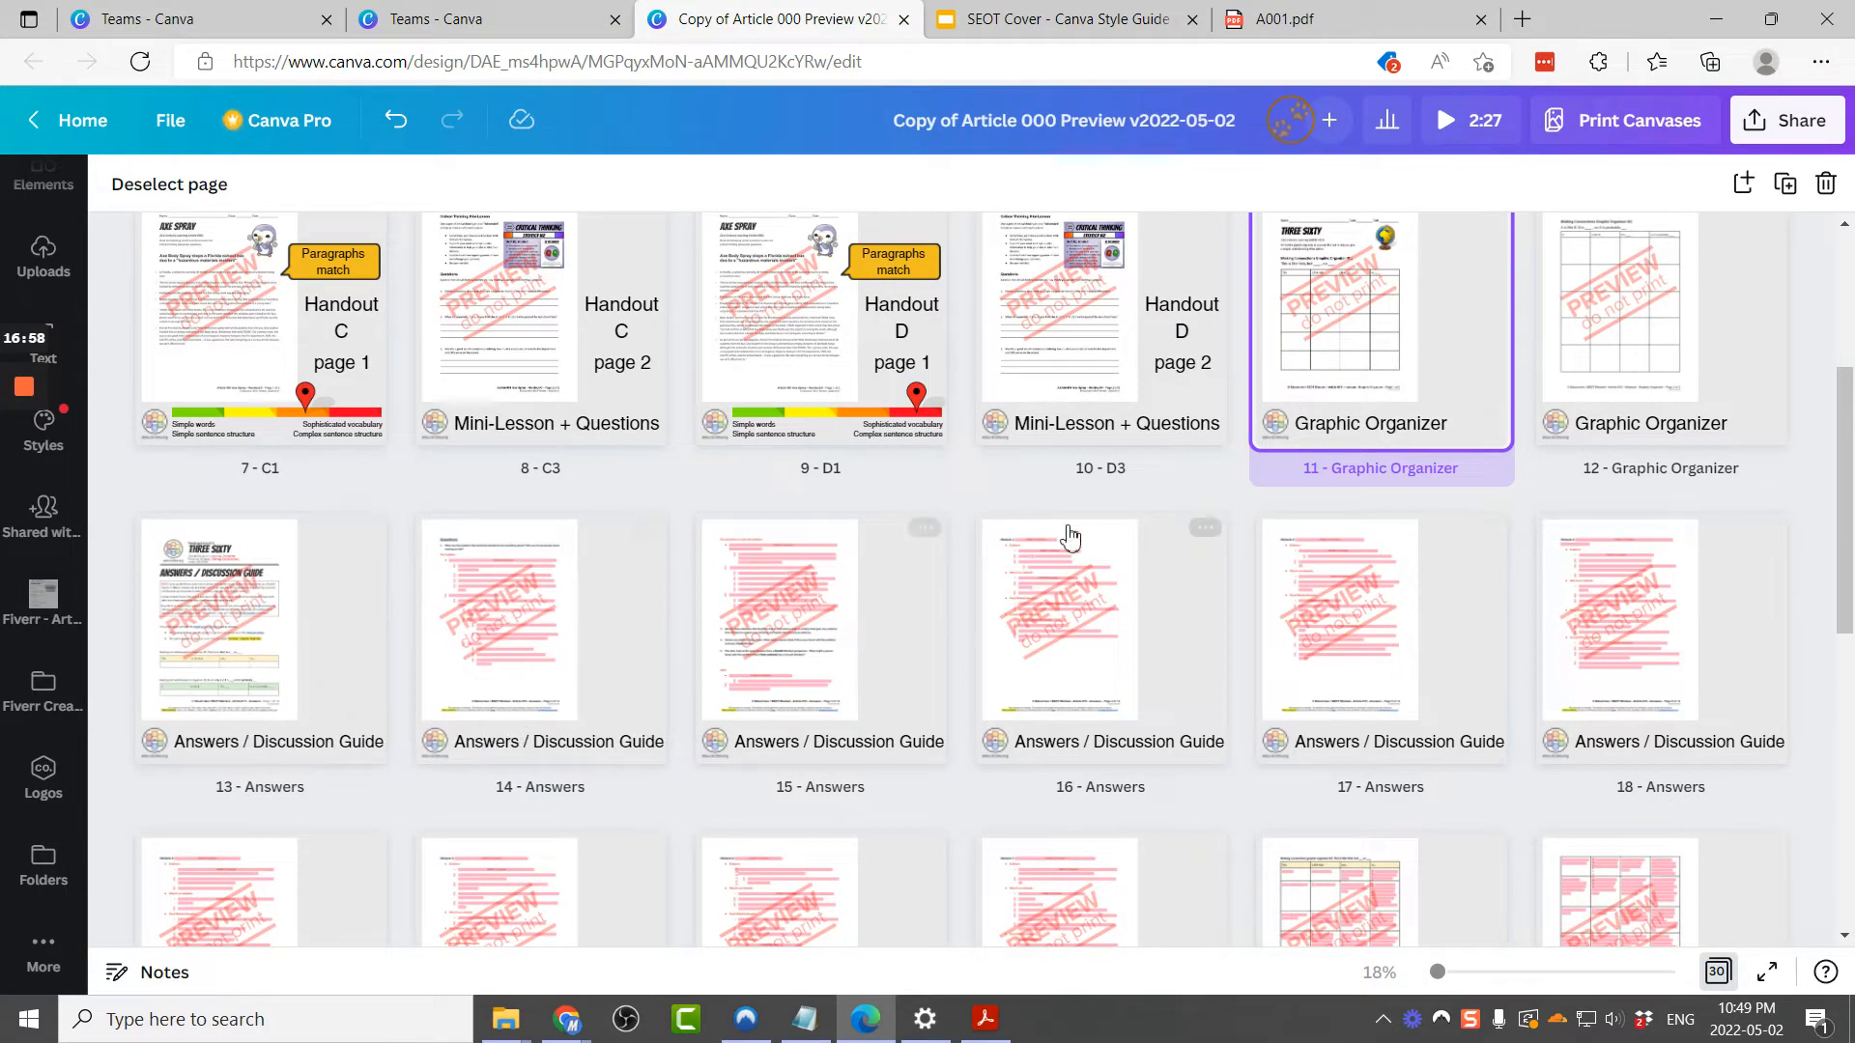
scroll(1473, 513, up, 2)
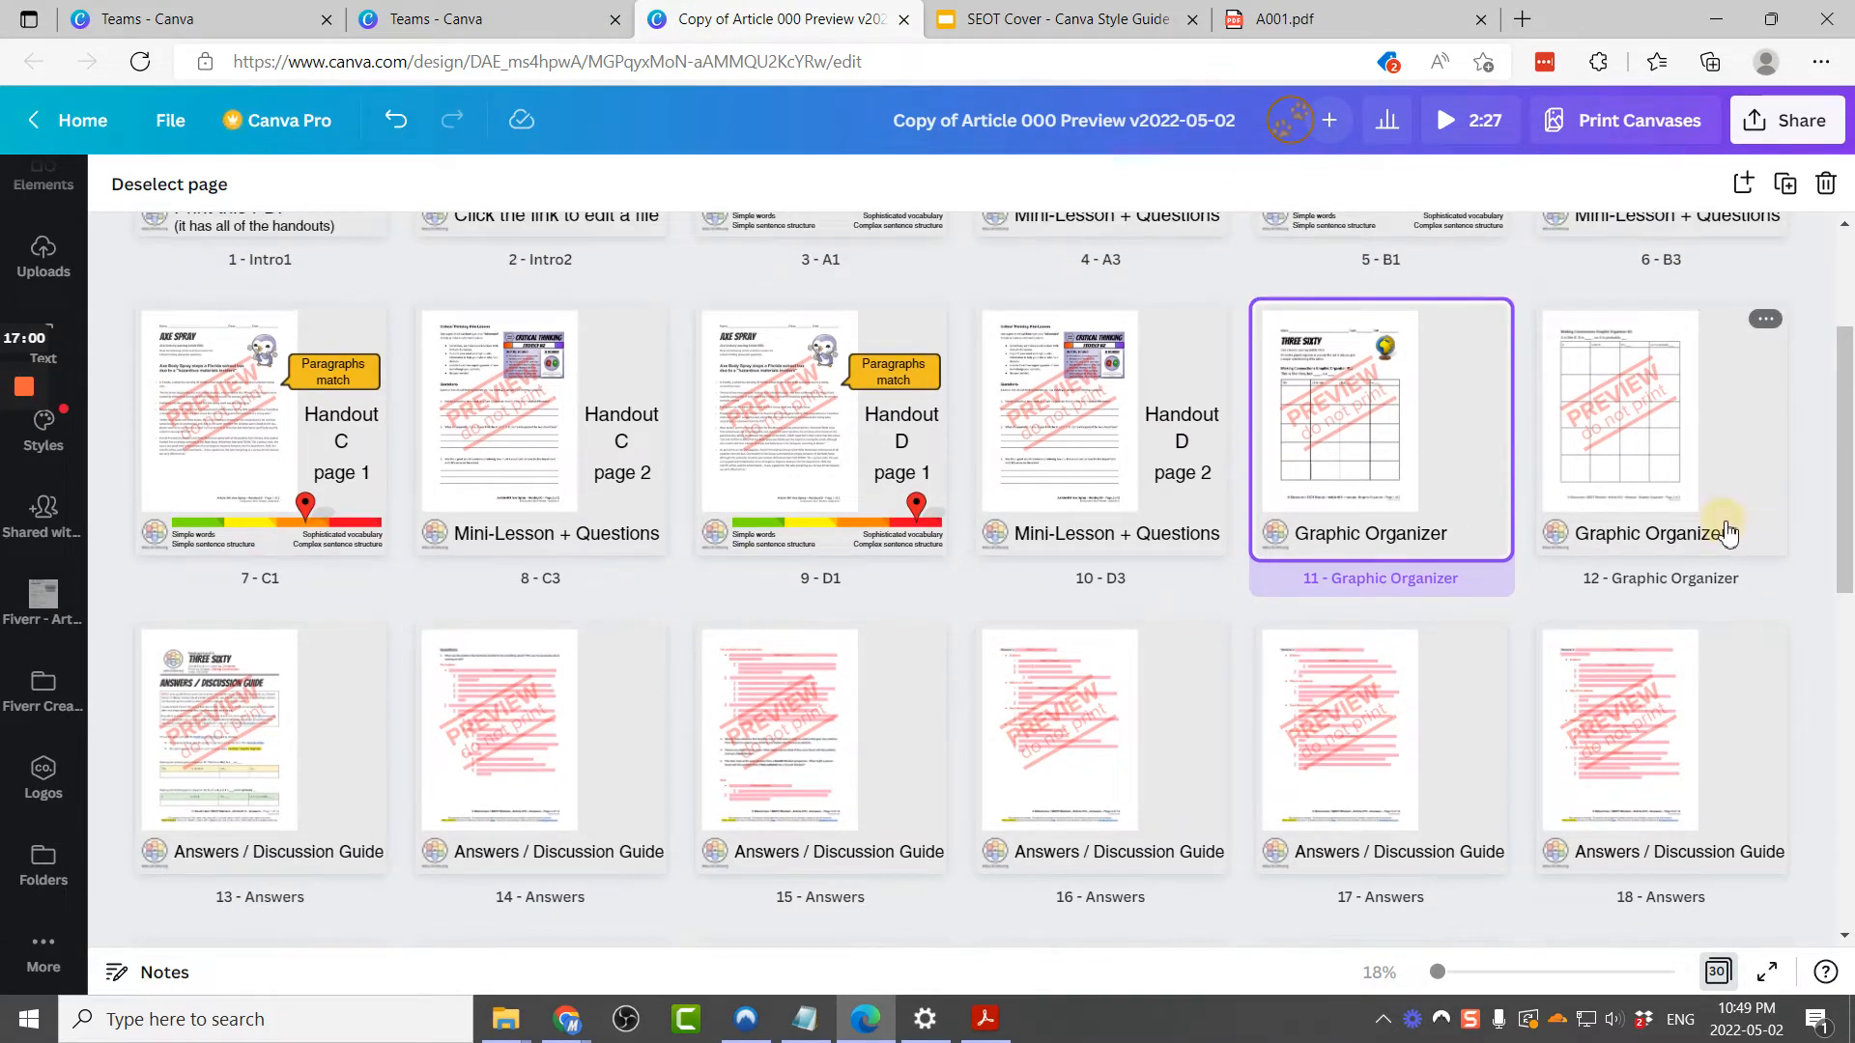
click(1728, 534)
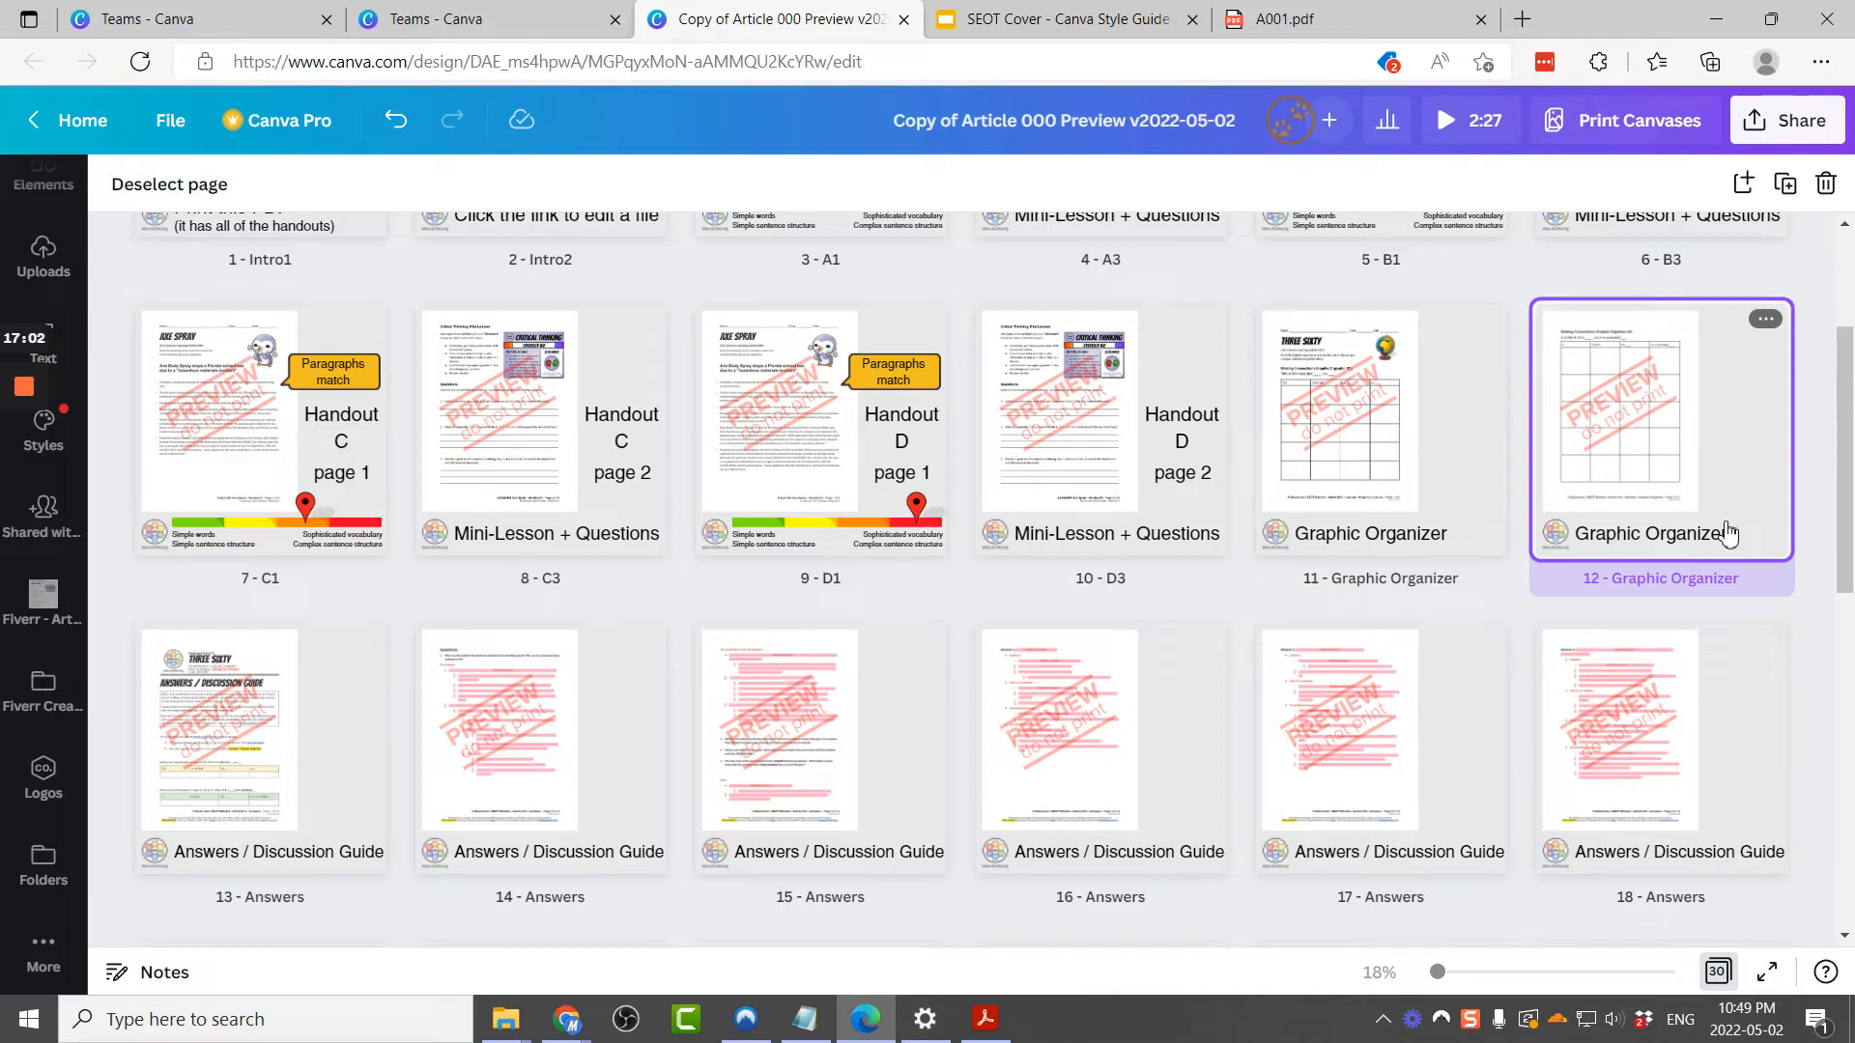
Step: Duplicate the second Graphic Organizer page twice, then replace page 11's preview image with image 11 from the Fiverr - Article 001 folder
key(ctrl+d)
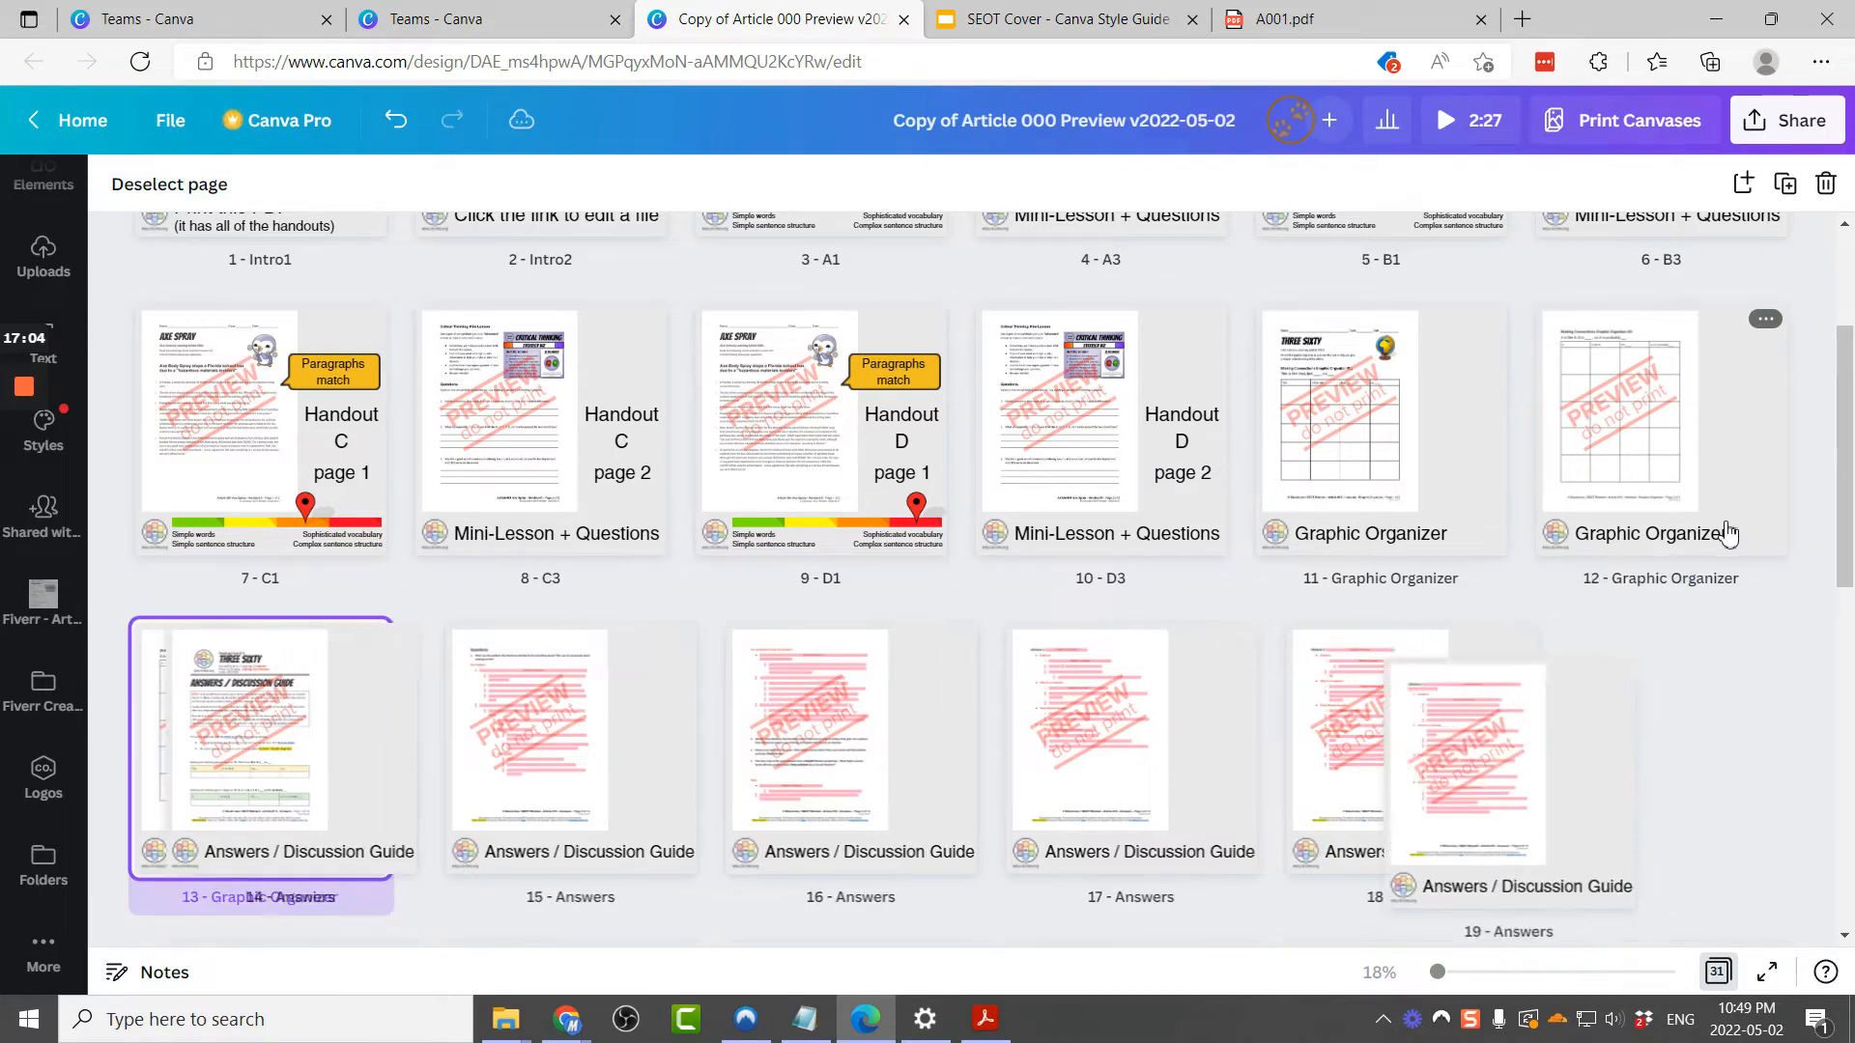
key(ctrl+d)
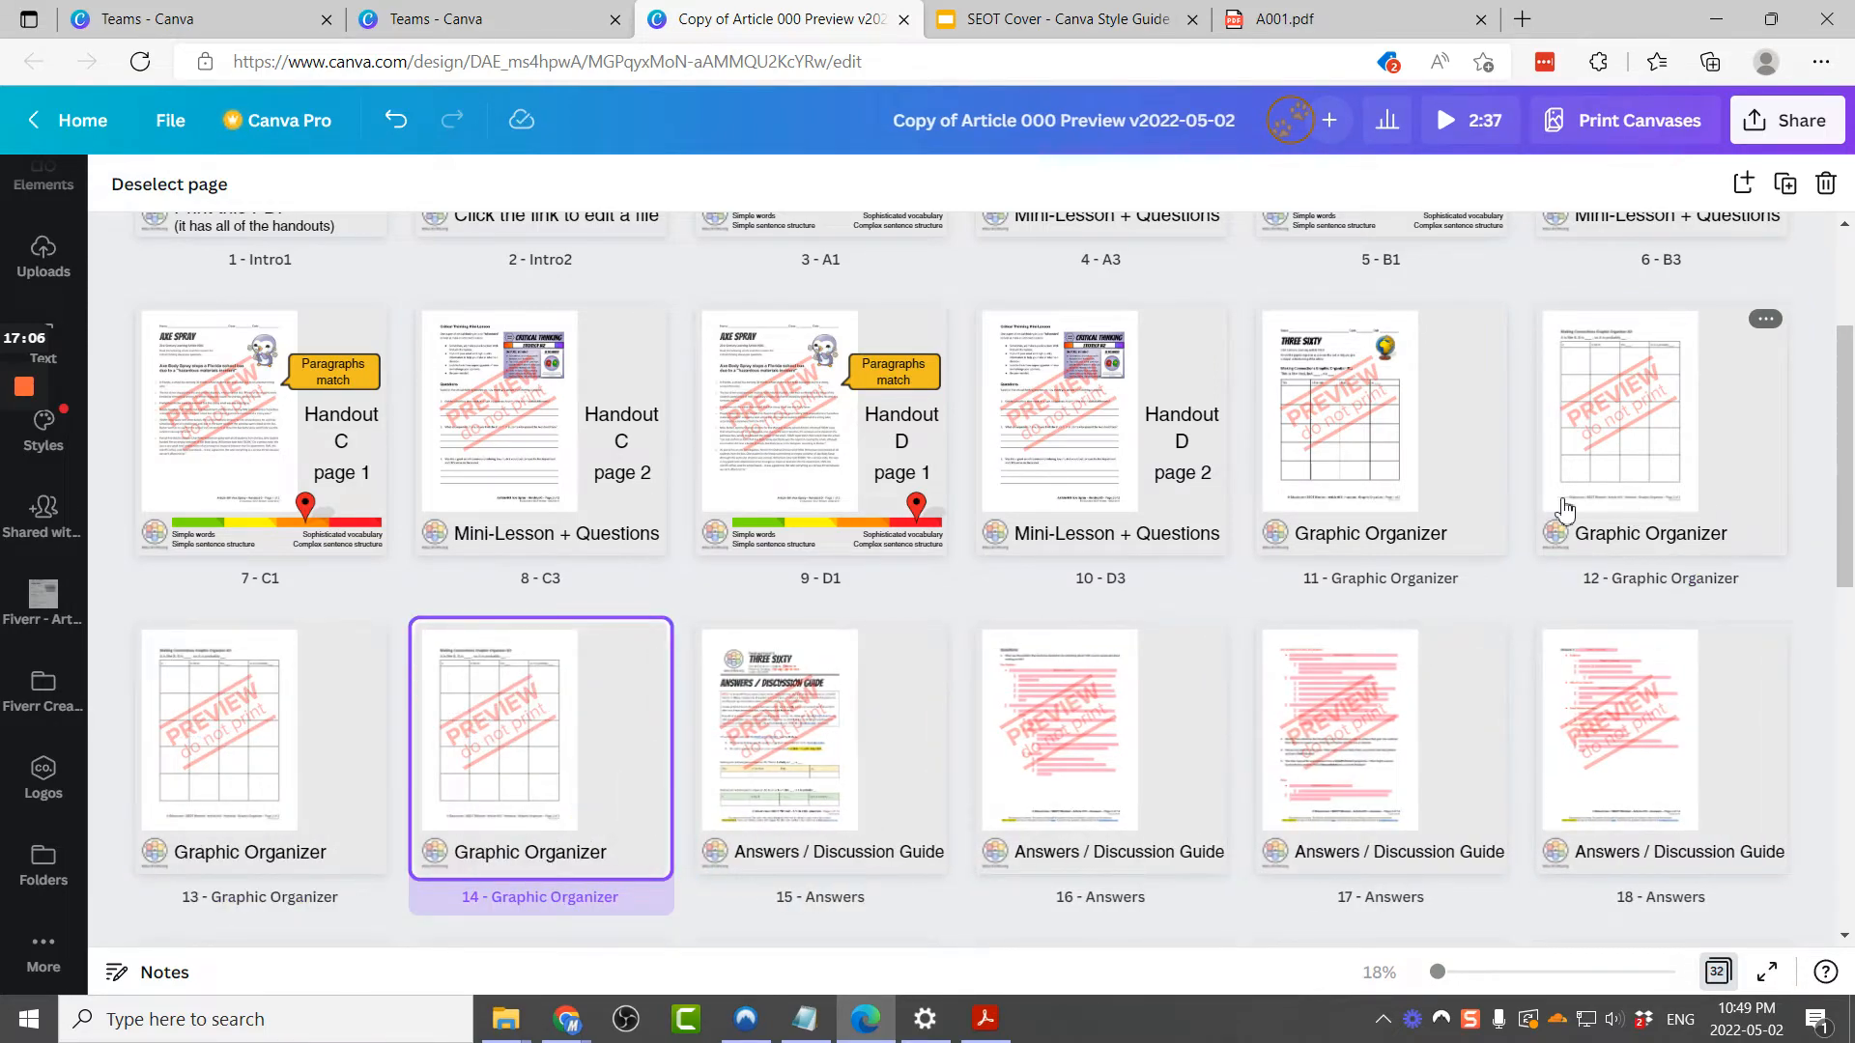
click(1421, 458)
double_click(1421, 449)
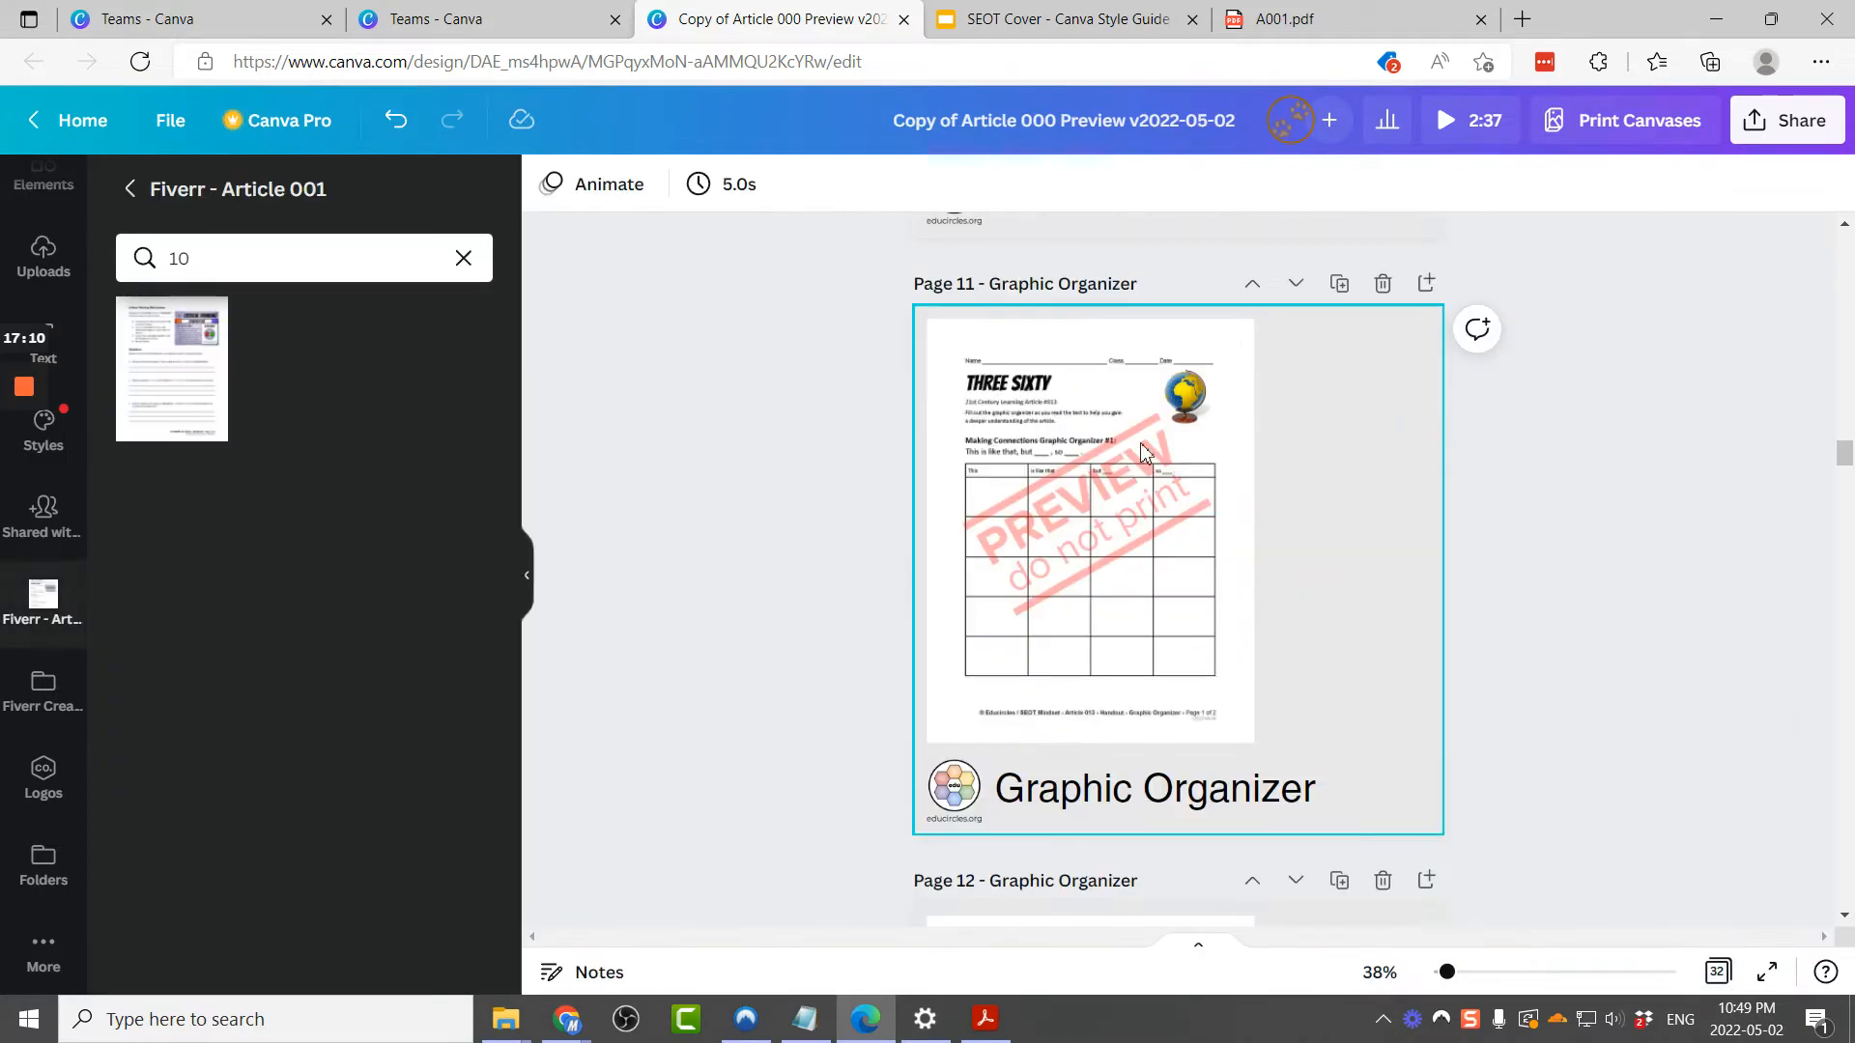
click(992, 386)
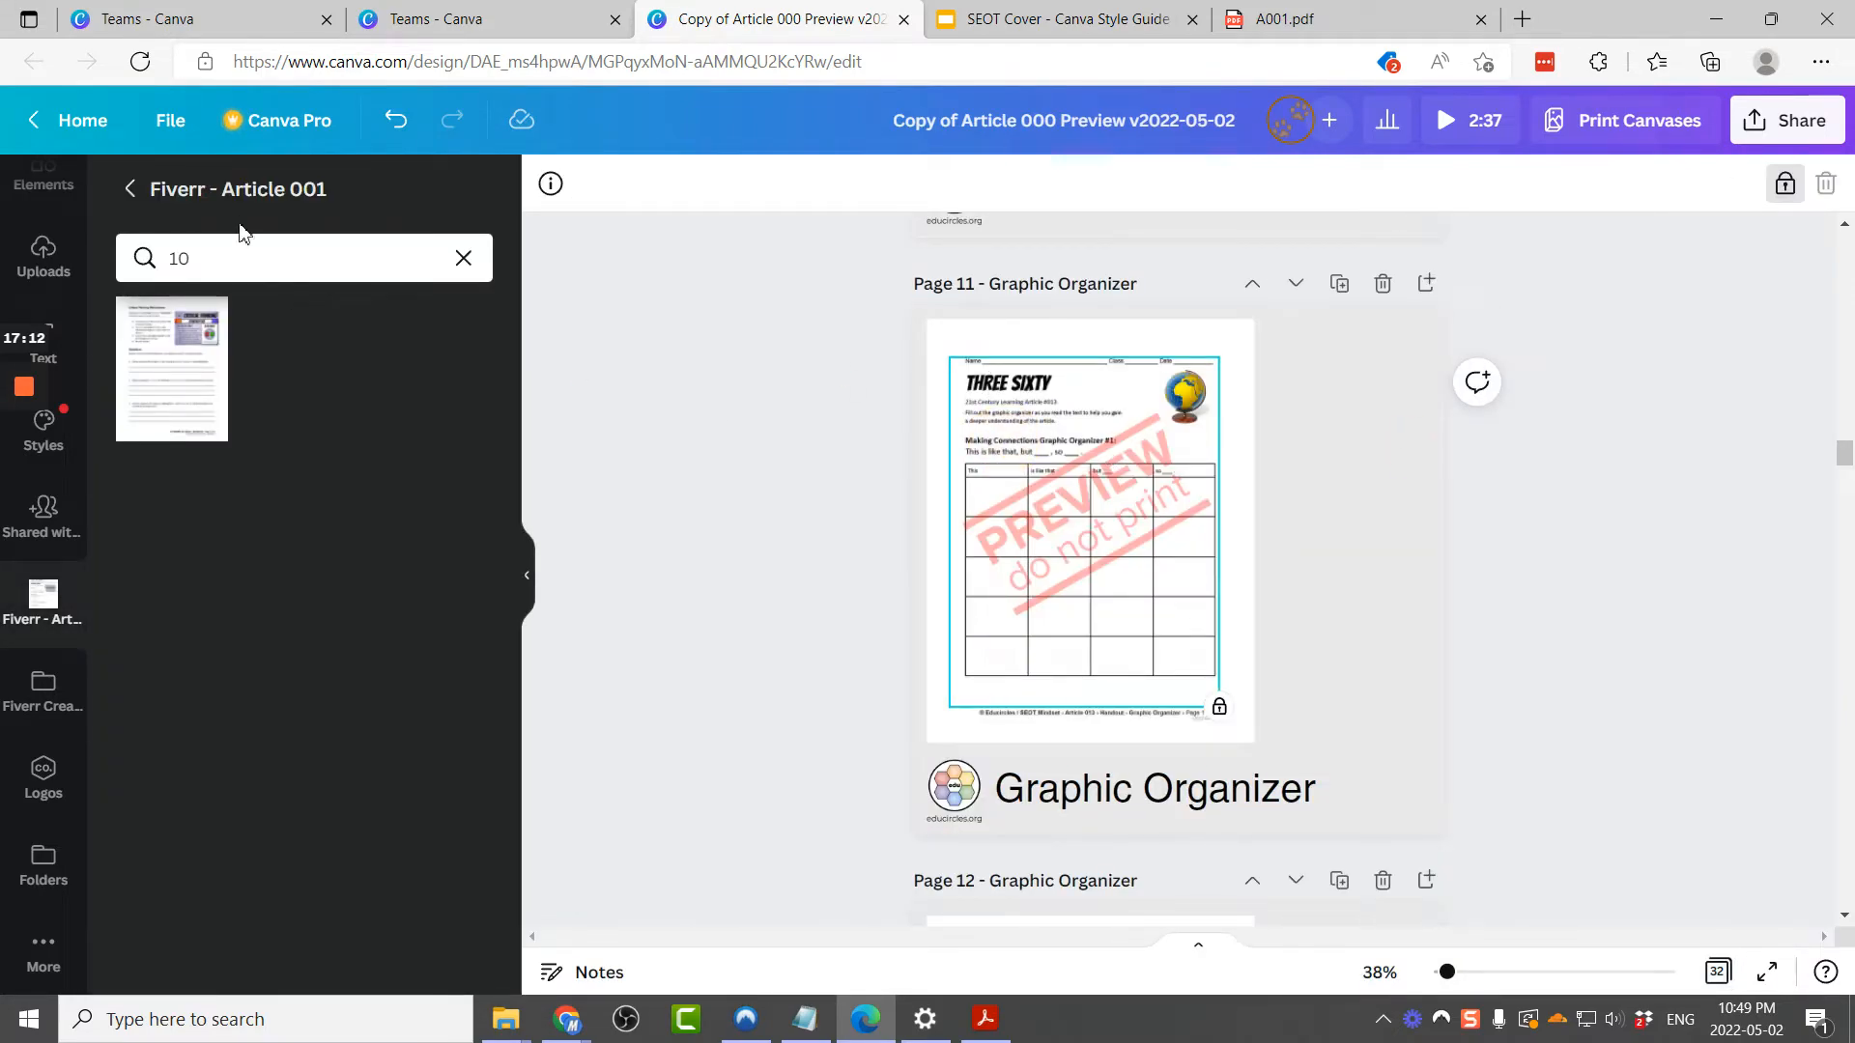
click(240, 267)
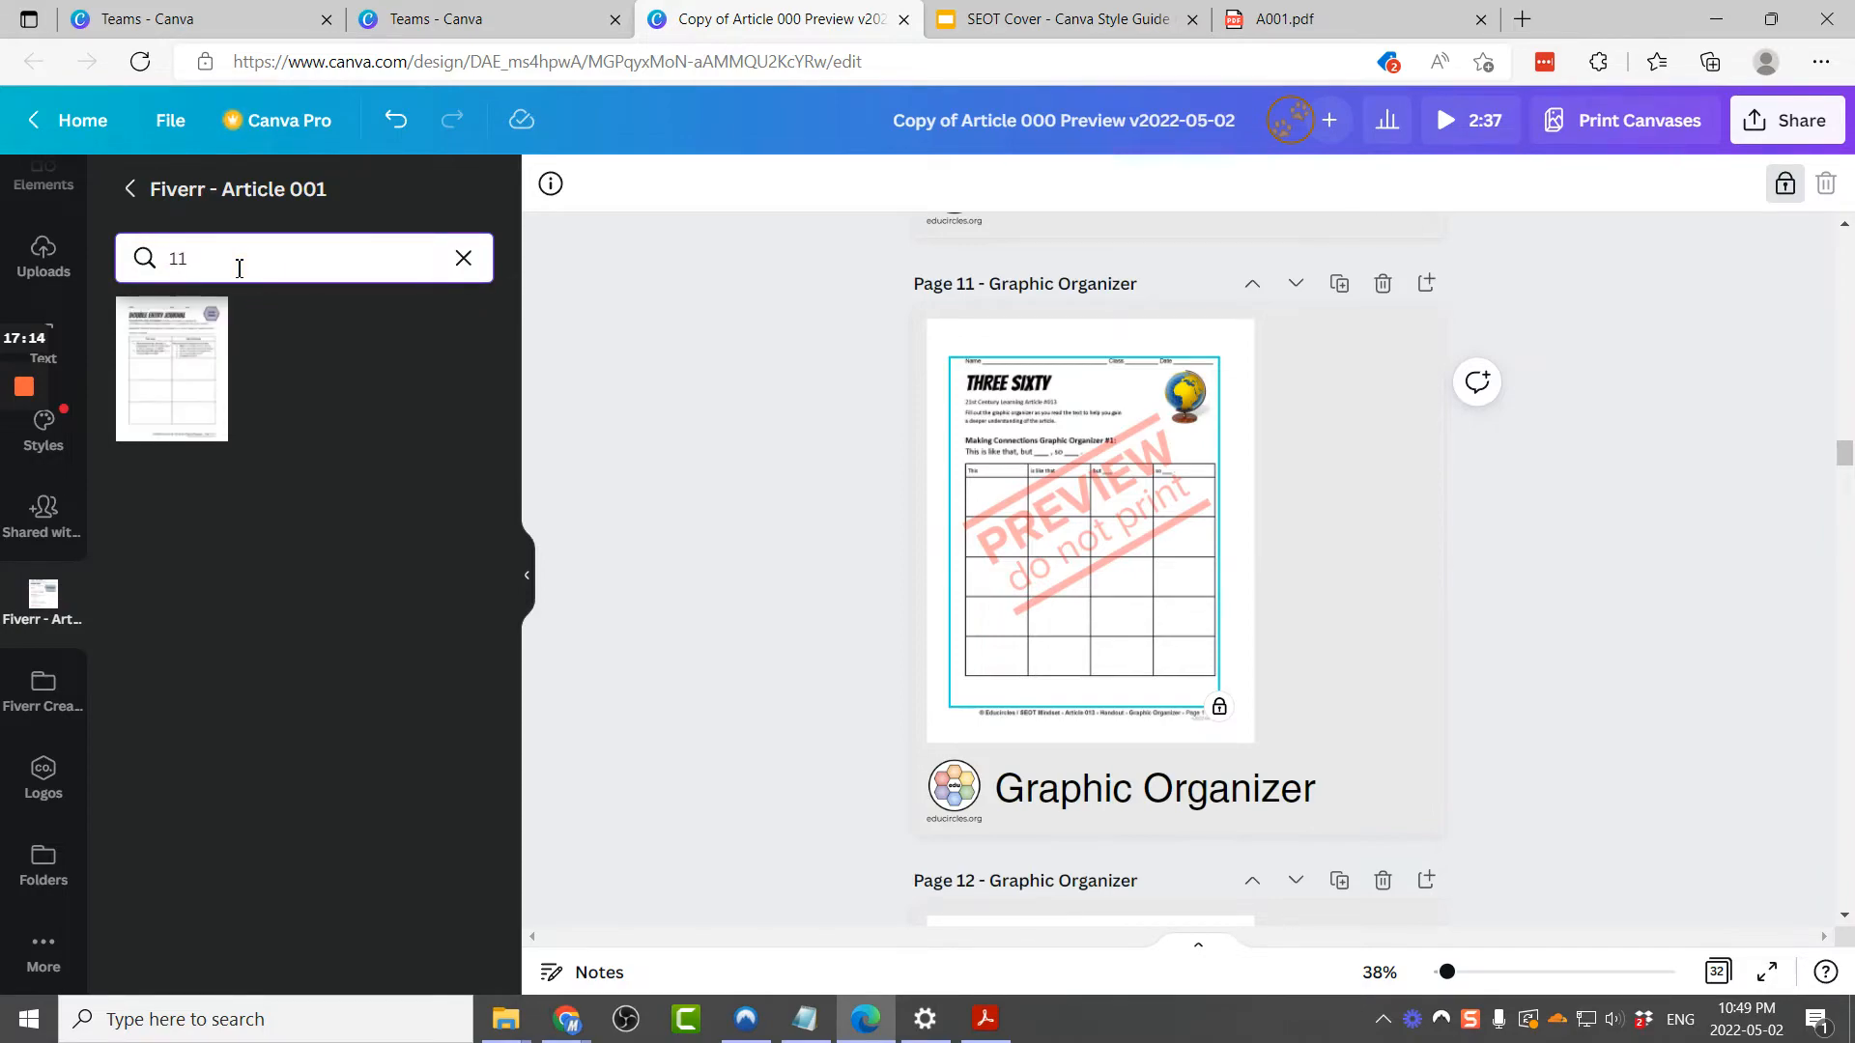
drag(211, 374, 966, 334)
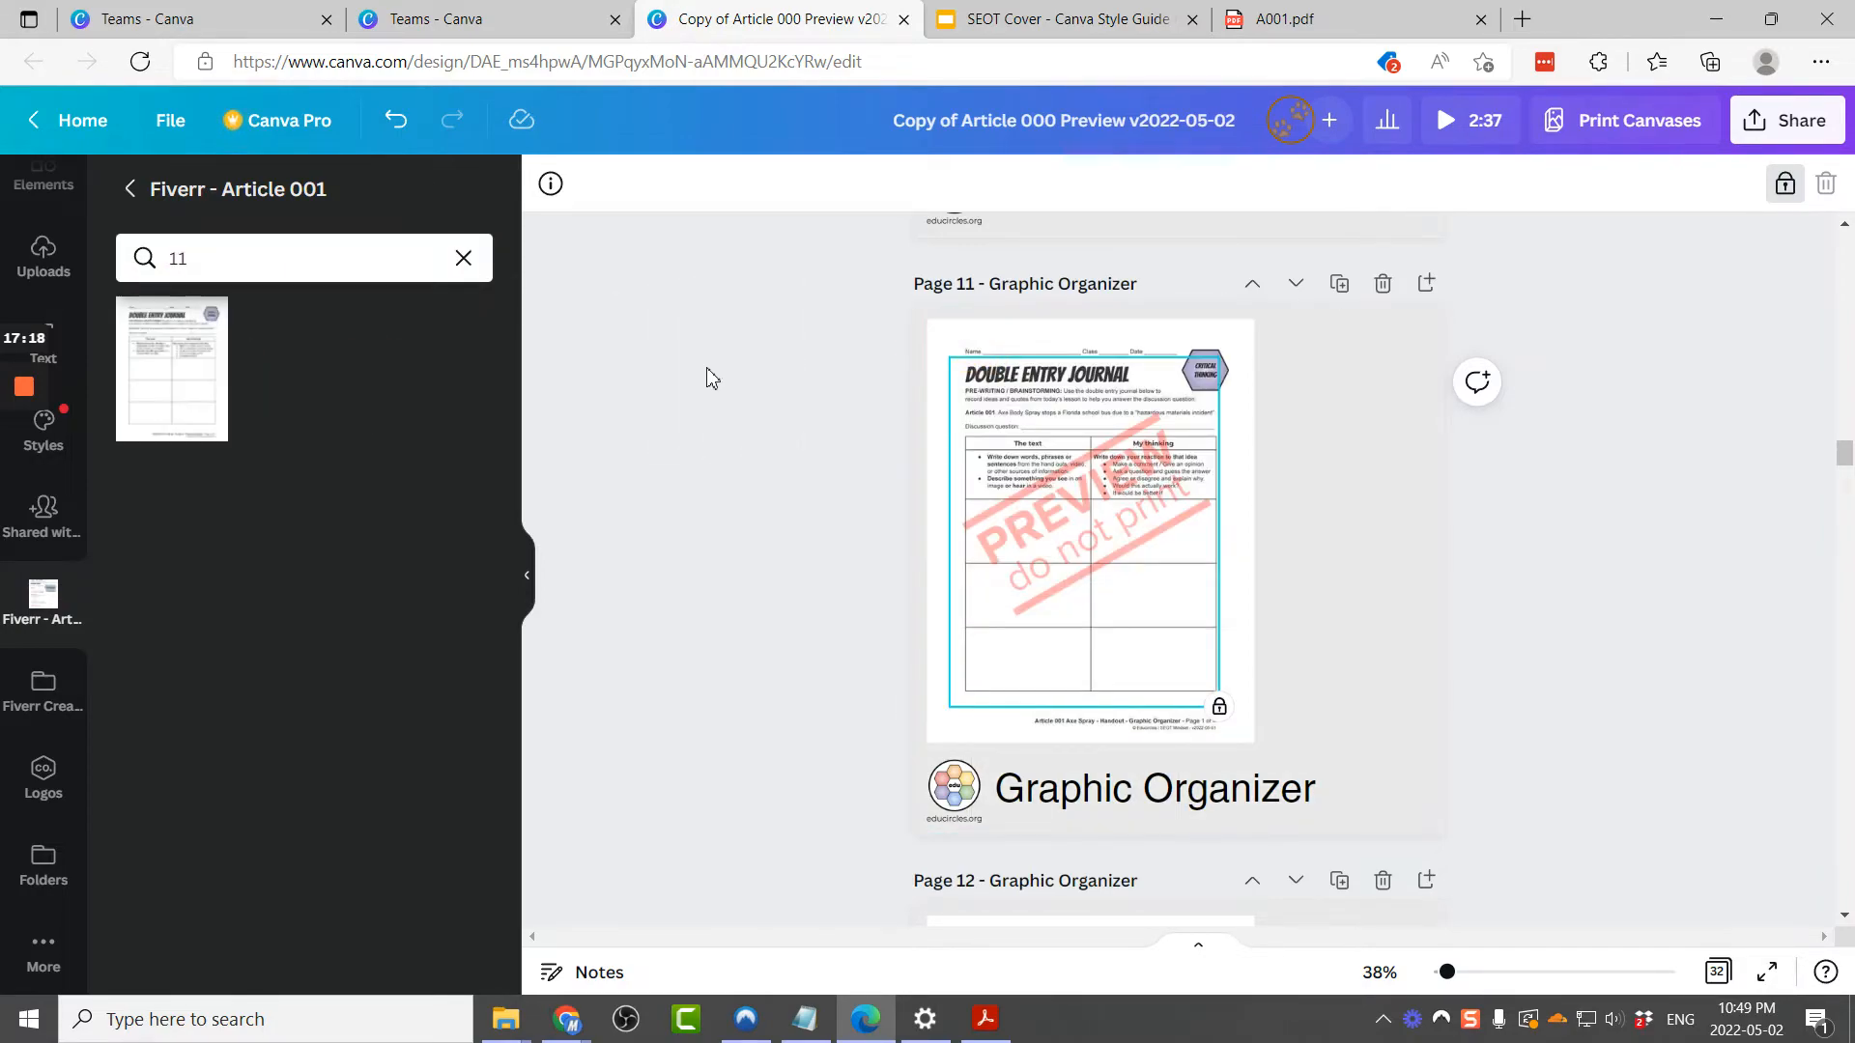
Step: Replace page 12's preview image with image 12 from the Fiverr - Article 001 folder
scroll(712, 377, down, 5)
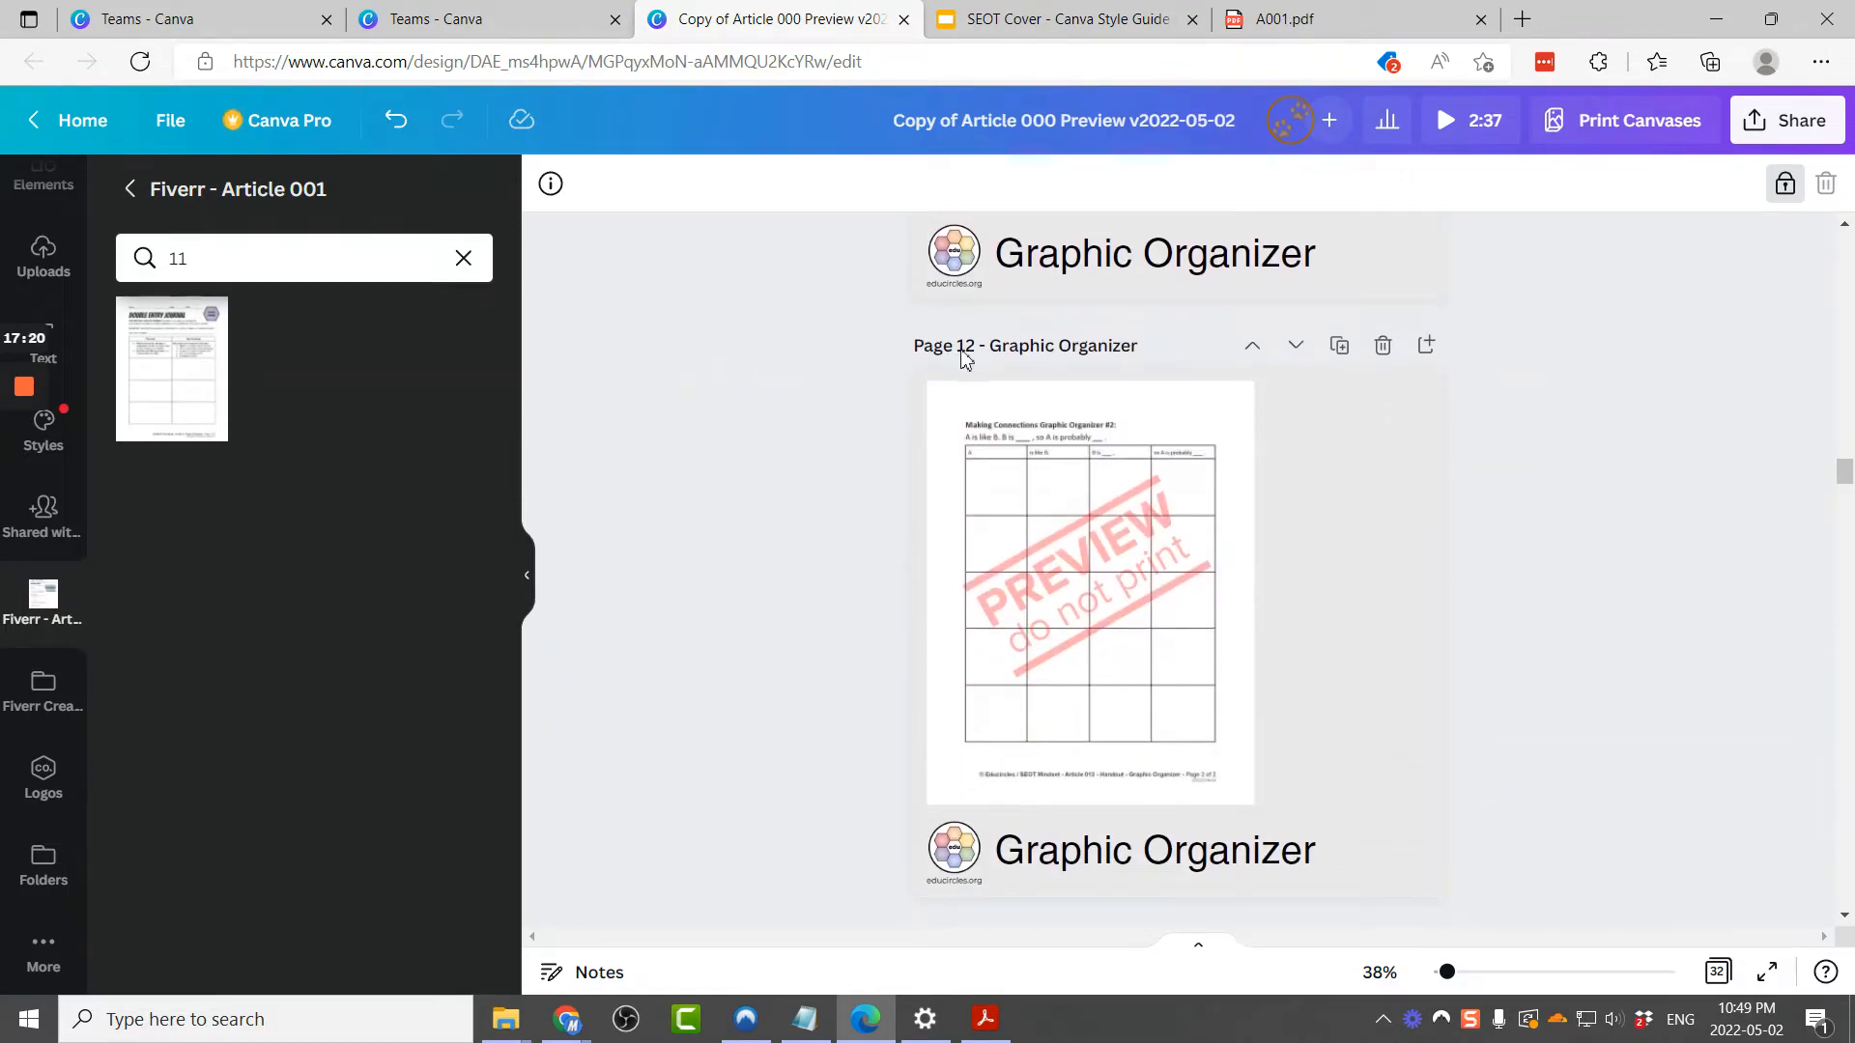
click(333, 266)
text(2)
drag(165, 373, 952, 406)
Step: Replace page 13's preview image with image 13 from the Fiverr - Article 001 folder
scroll(815, 525, down, 5)
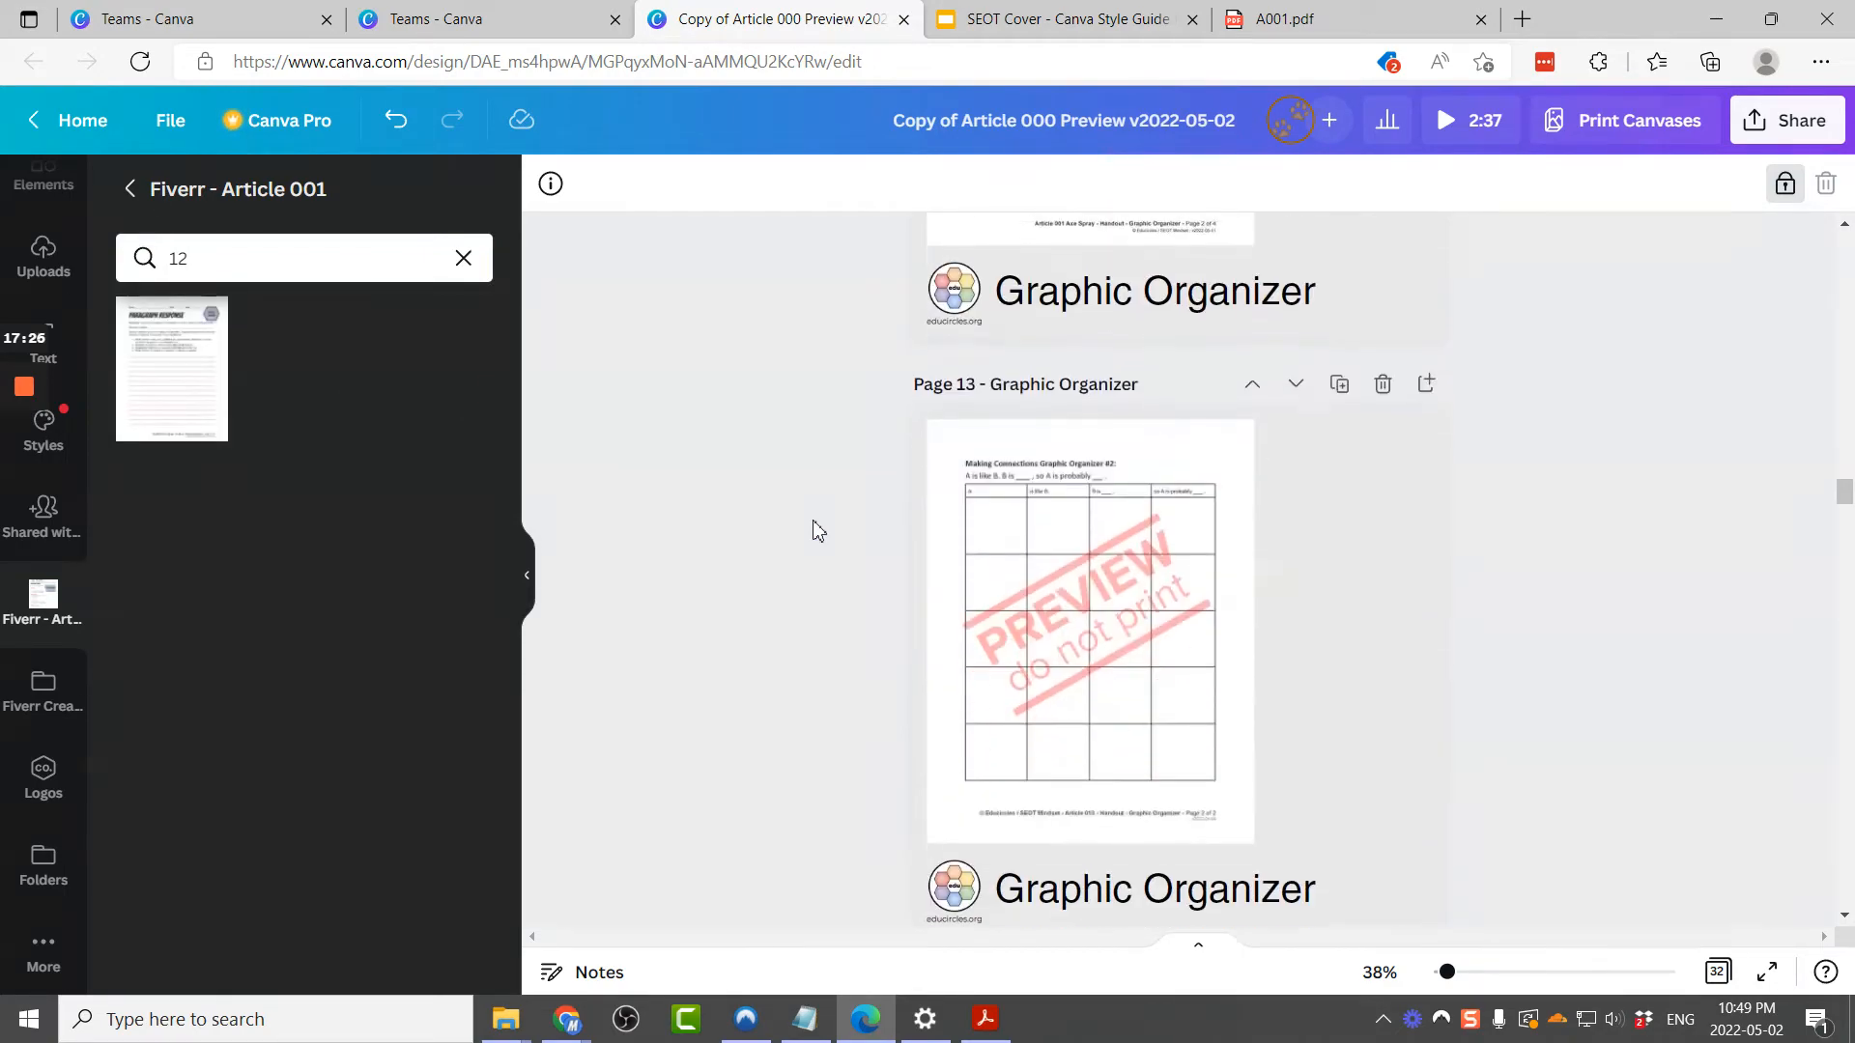
click(317, 259)
key(BackSpace)
text(3)
drag(149, 389, 985, 462)
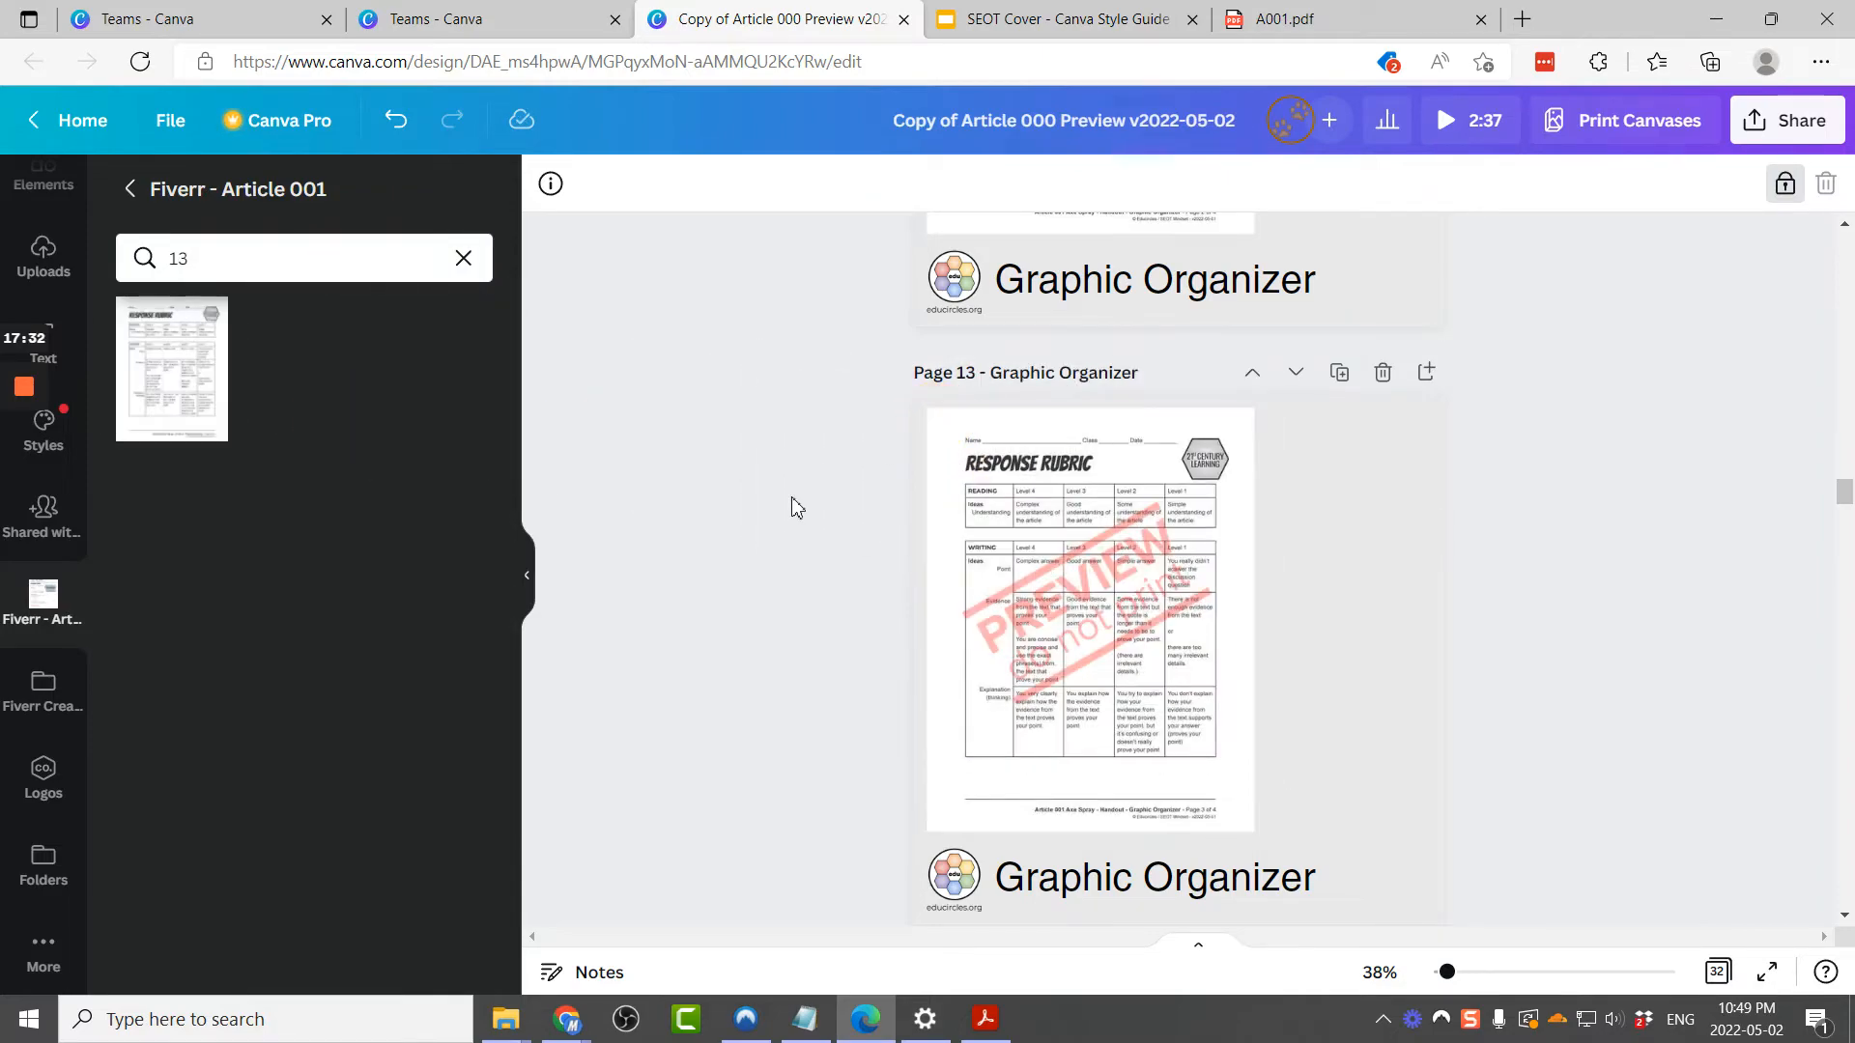
Step: Replace page 14's preview image with image 14 from the Fiverr - Article 001 folder
scroll(791, 496, down, 5)
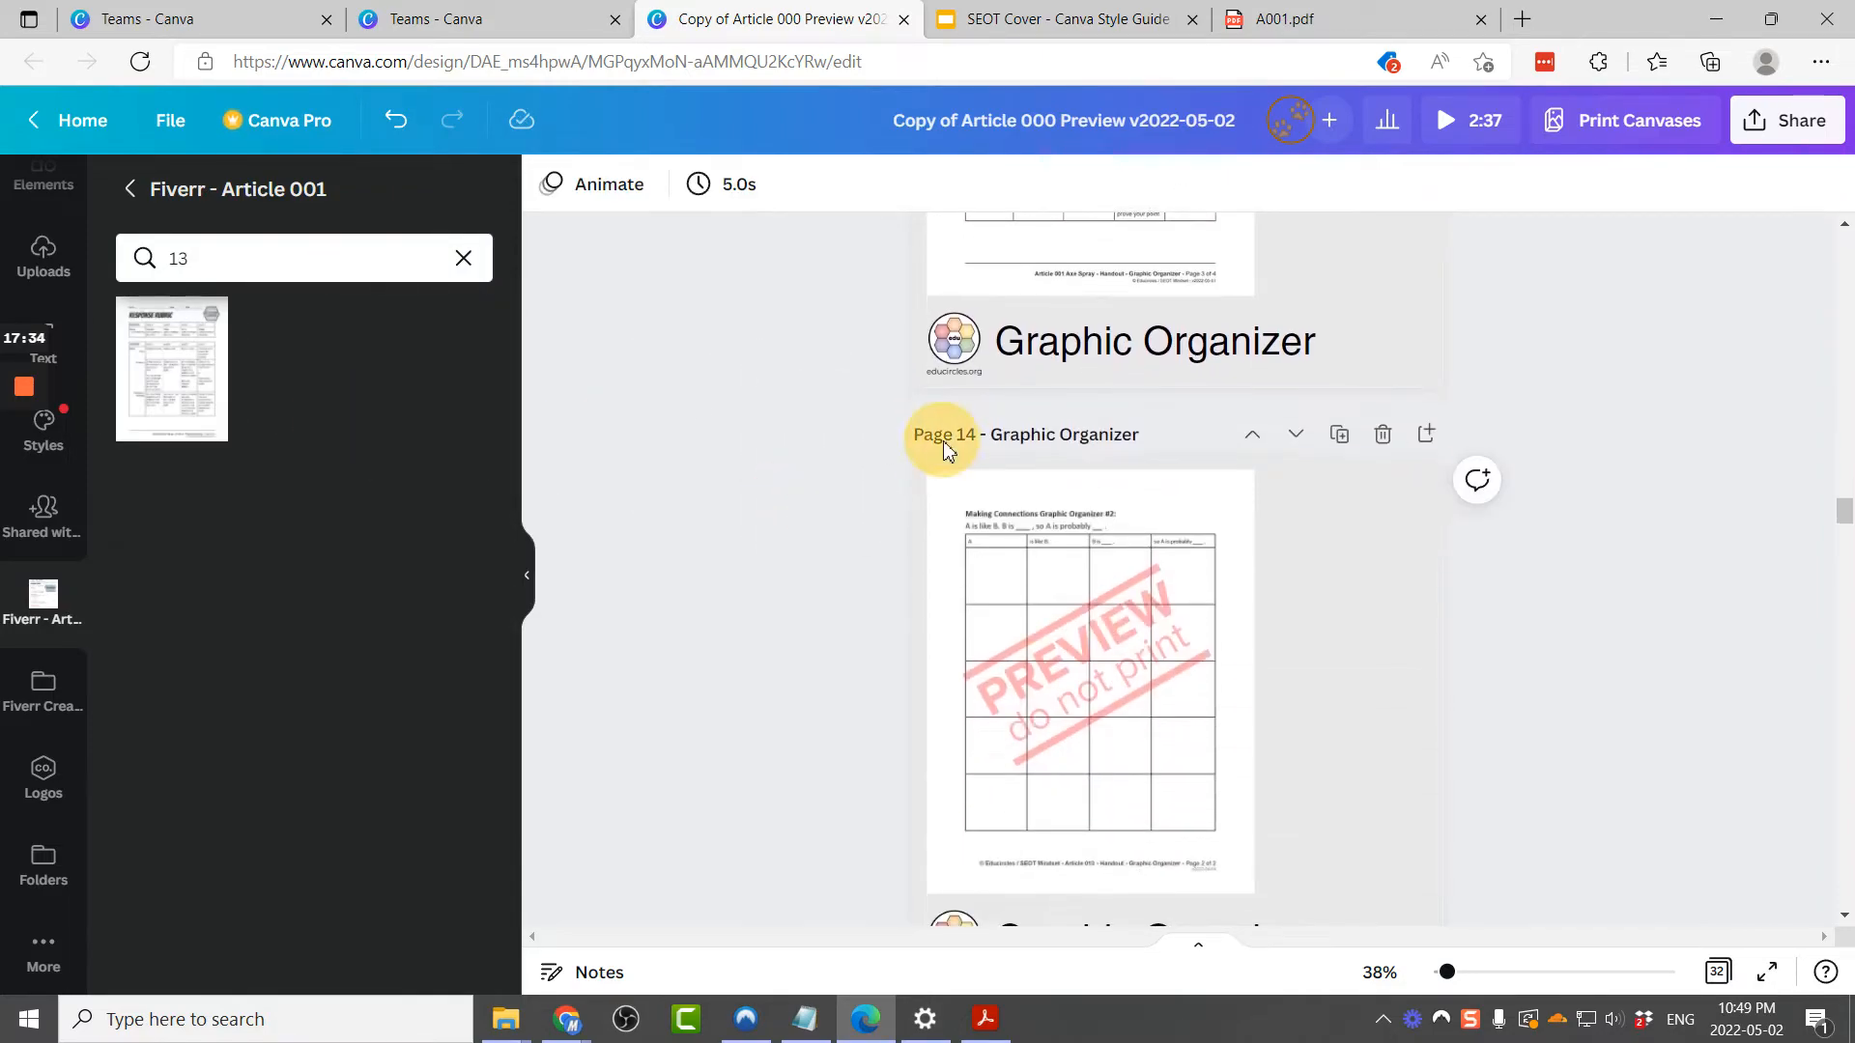
click(218, 249)
key(BackSpace)
text(4)
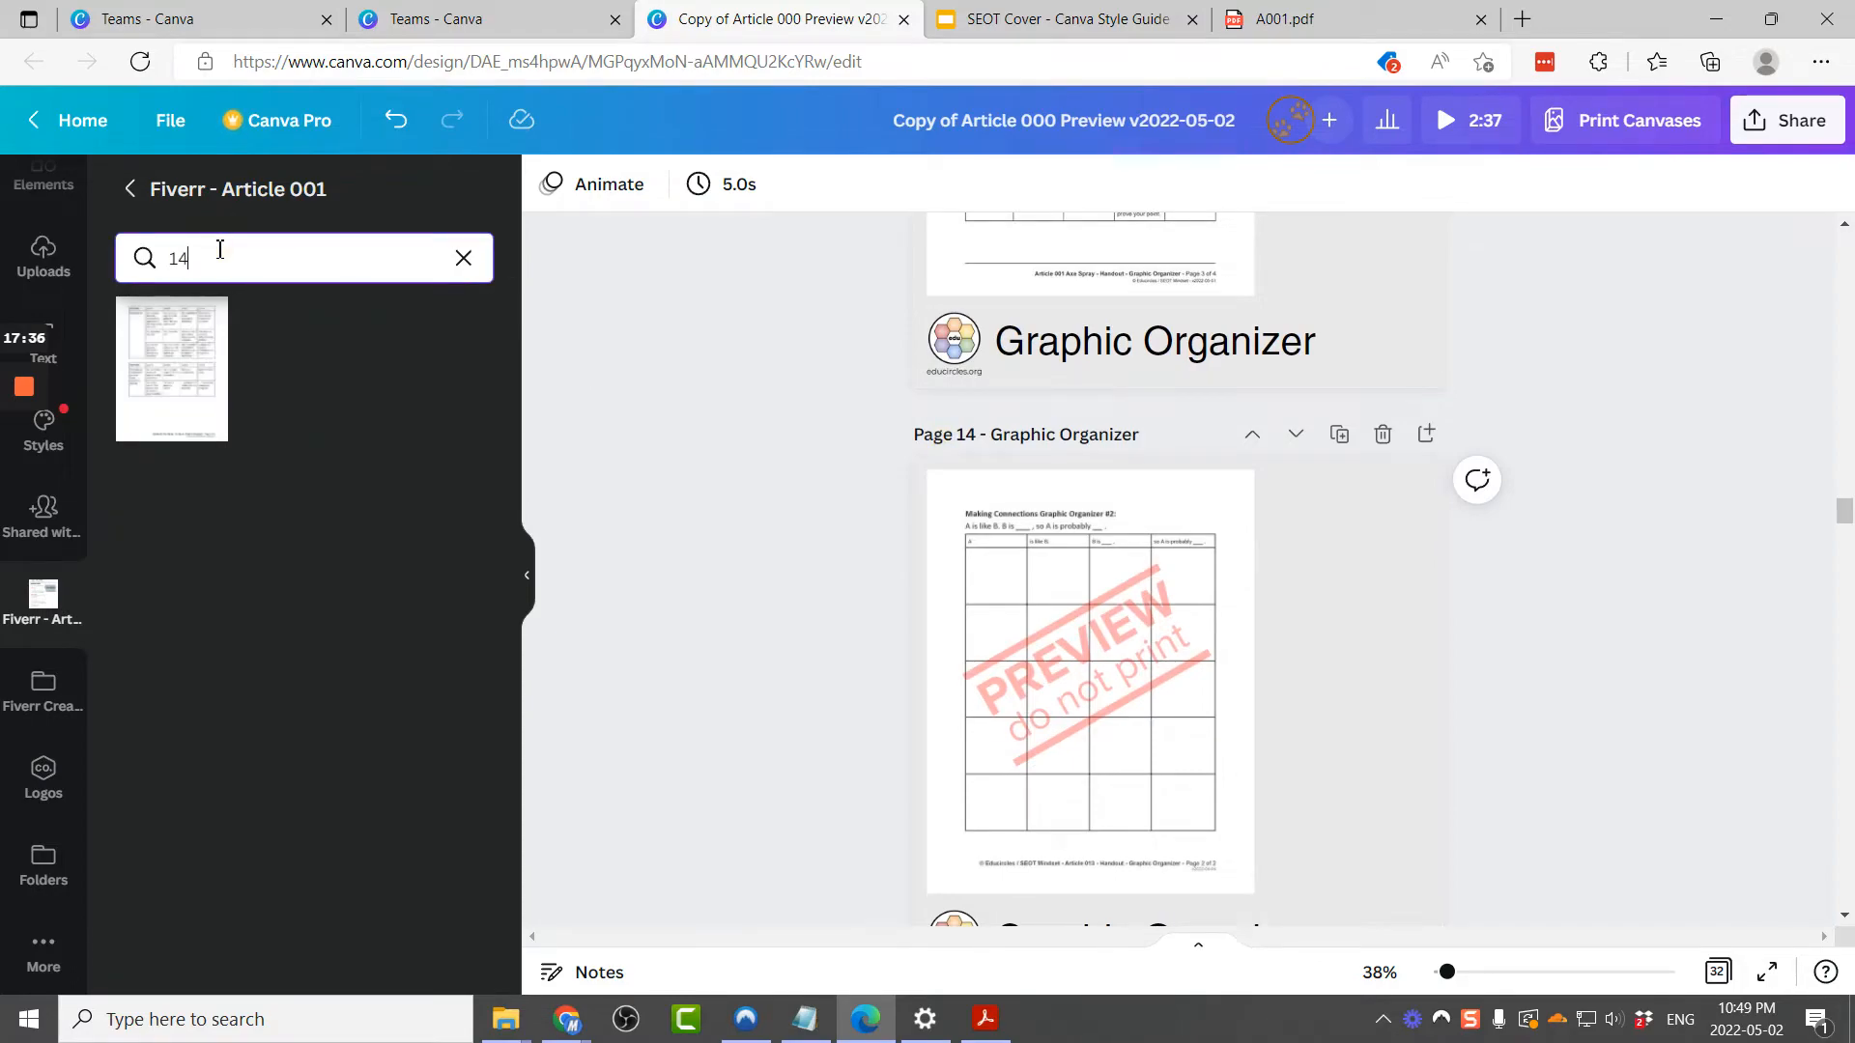
drag(202, 354, 947, 509)
Step: Review the final pages of A001.pdf in Acrobat's page organizer, then return to the design
scroll(763, 623, down, 3)
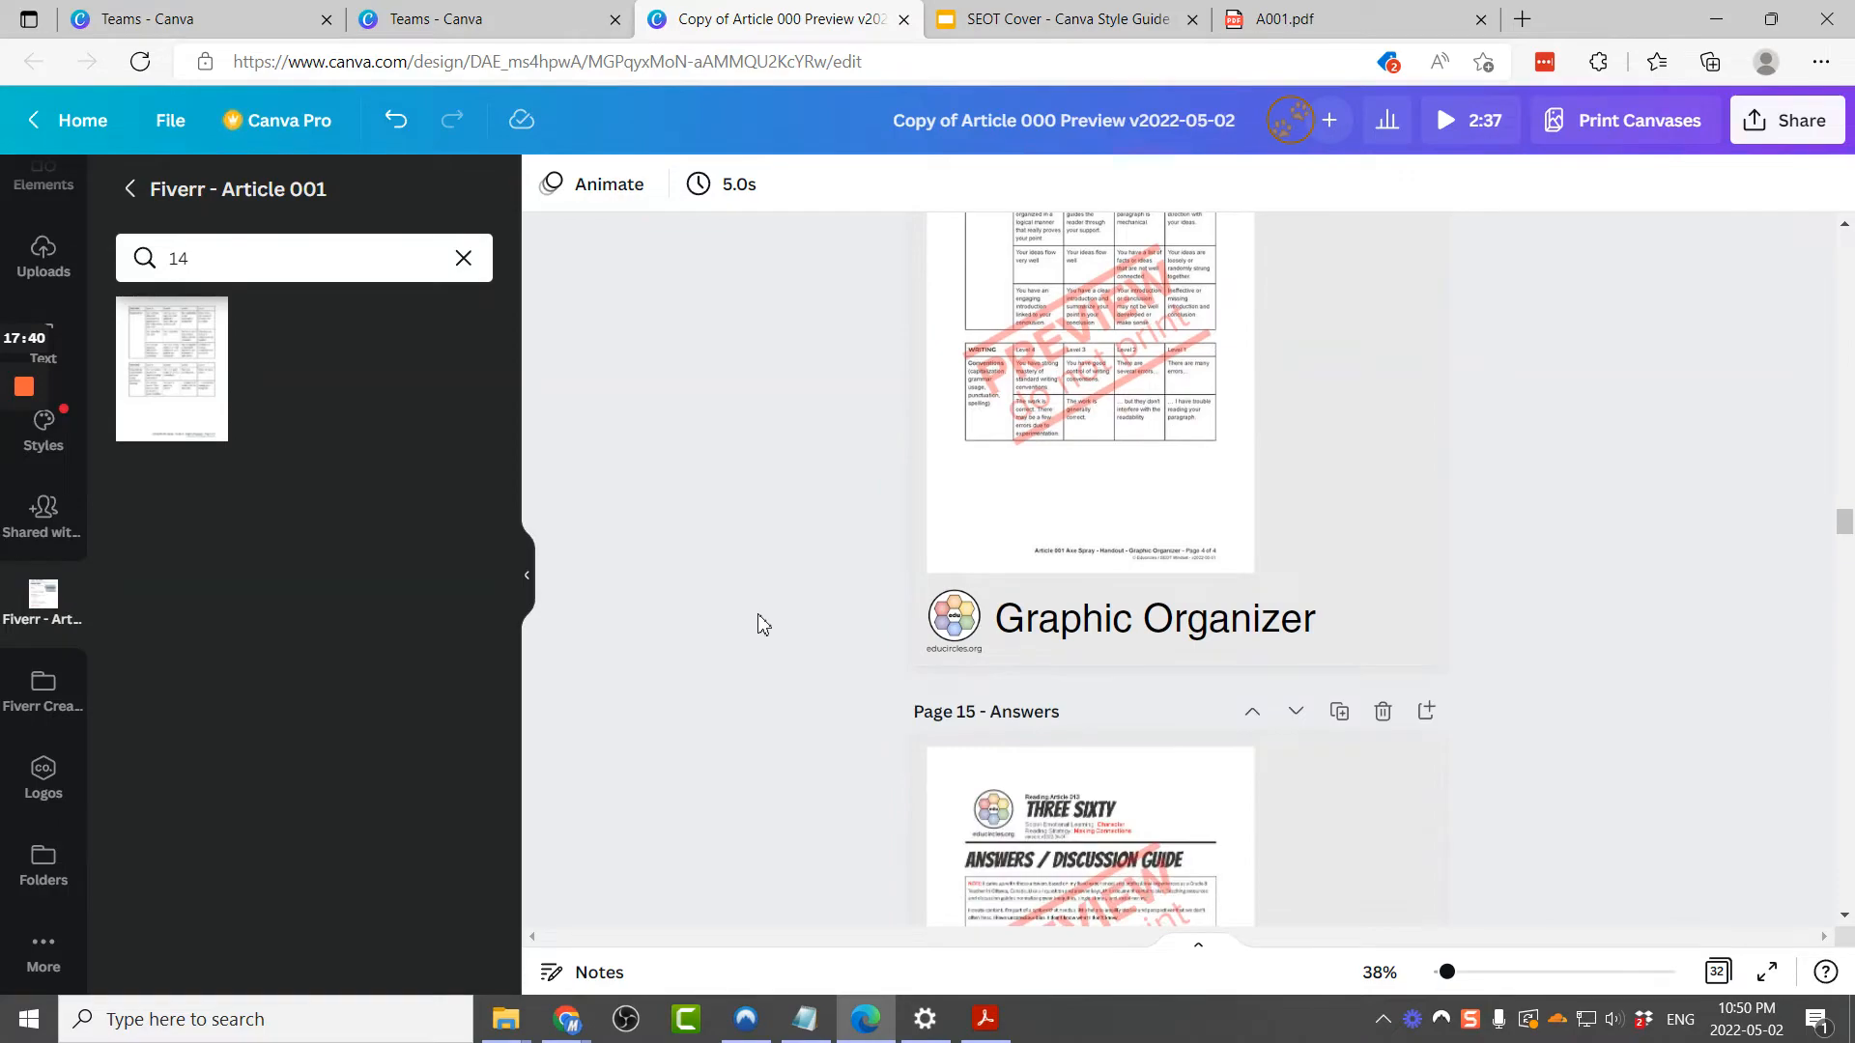
scroll(1144, 725, down, 4)
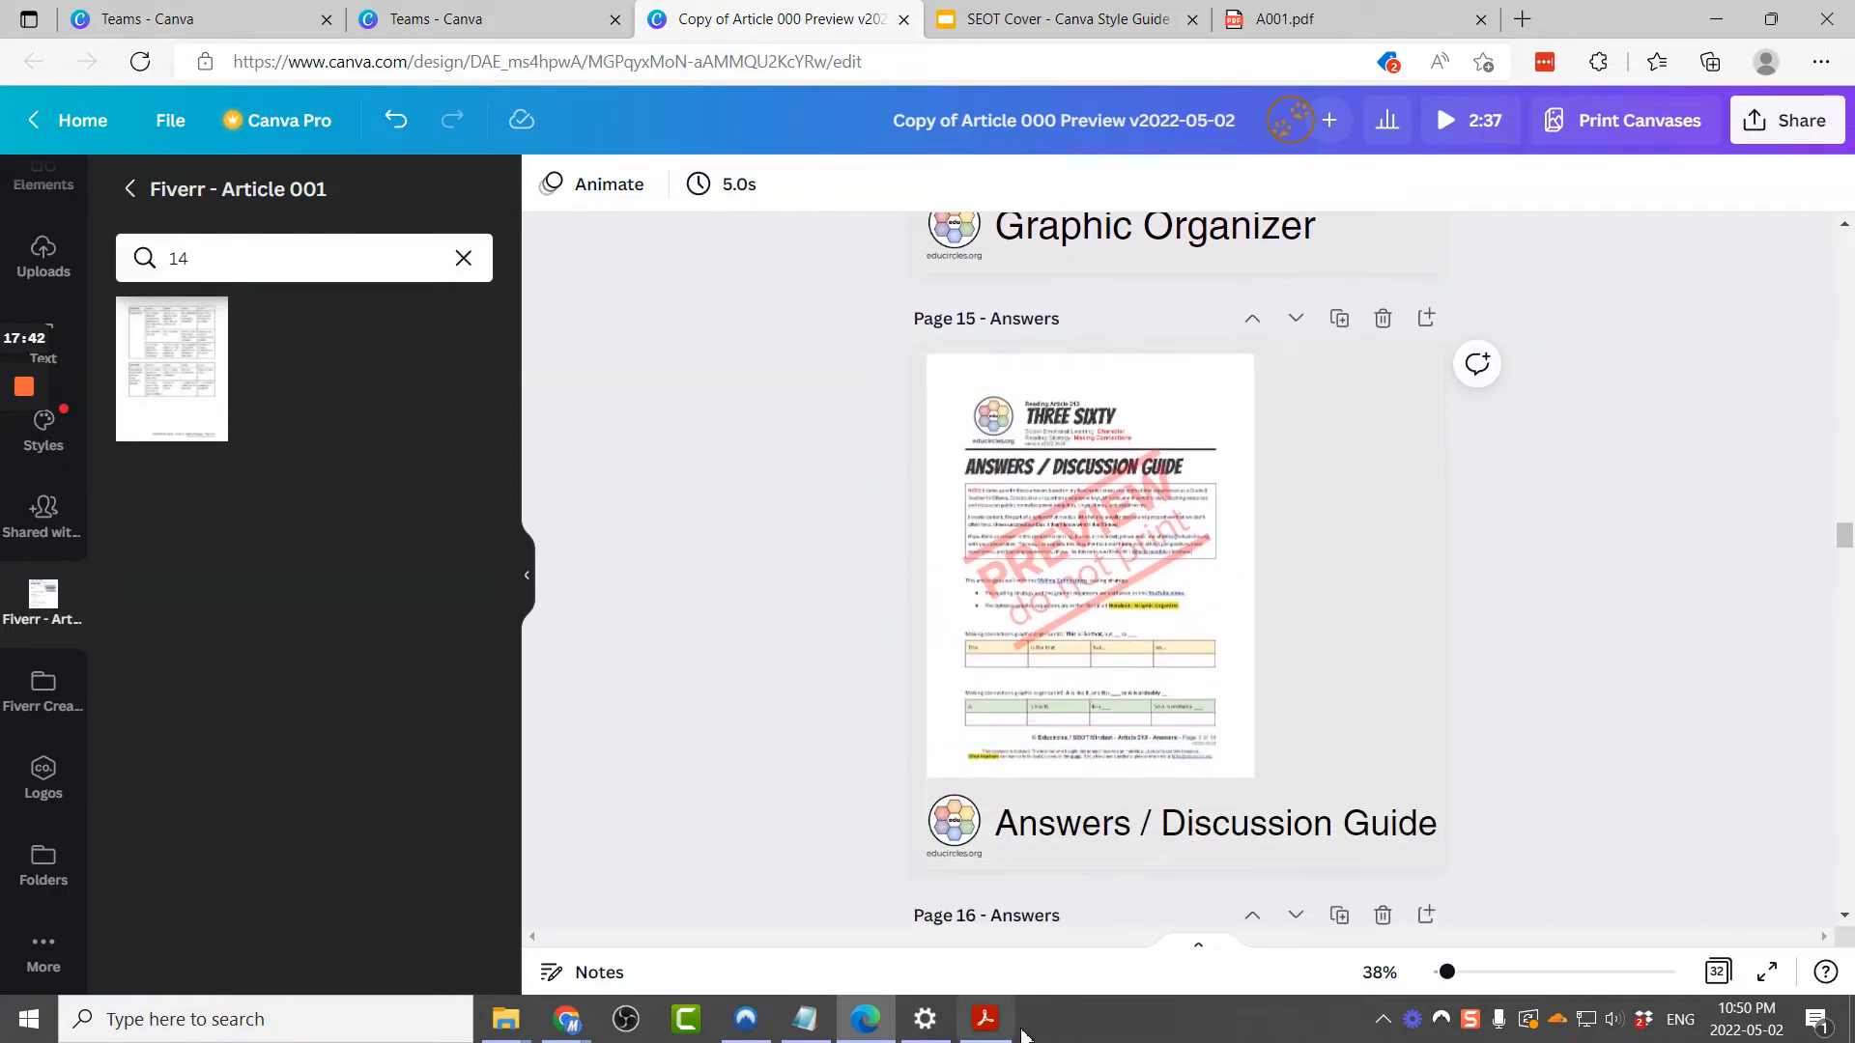
click(987, 1017)
scroll(1027, 692, down, 2)
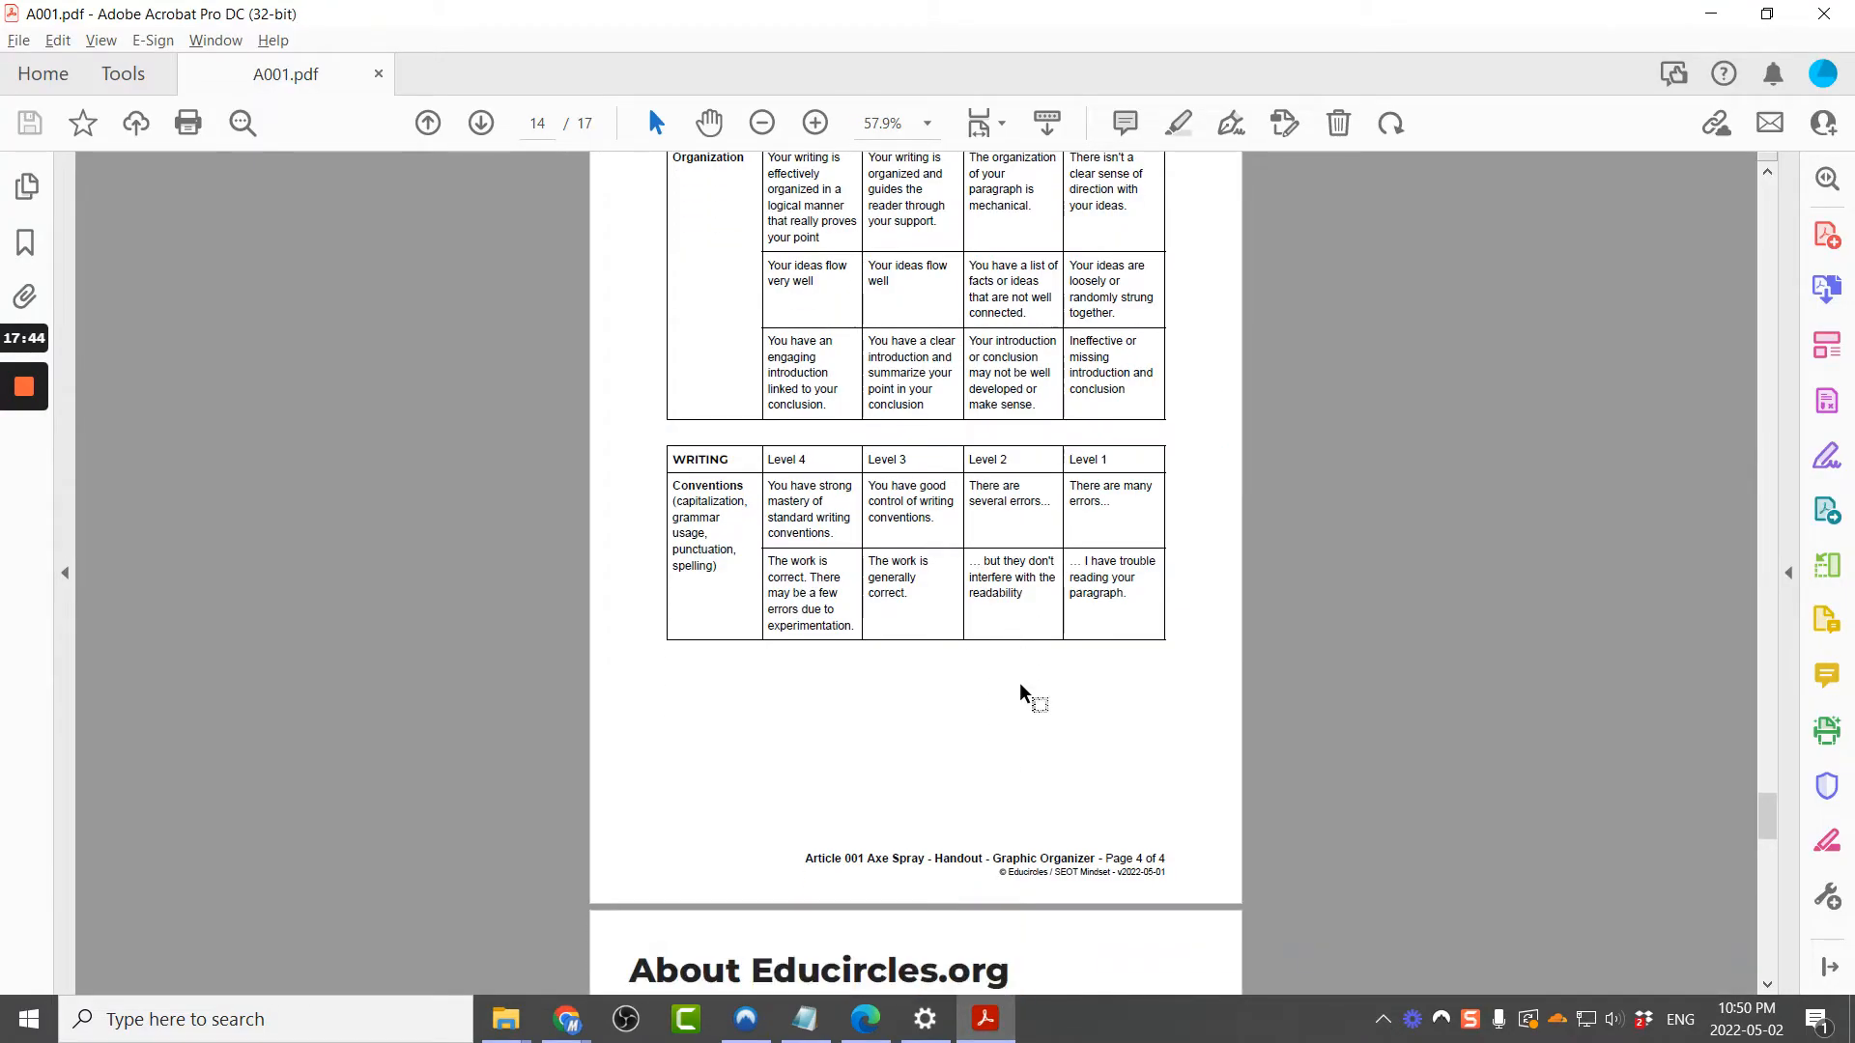
key(alt+Tab)
key(alt+Tab)
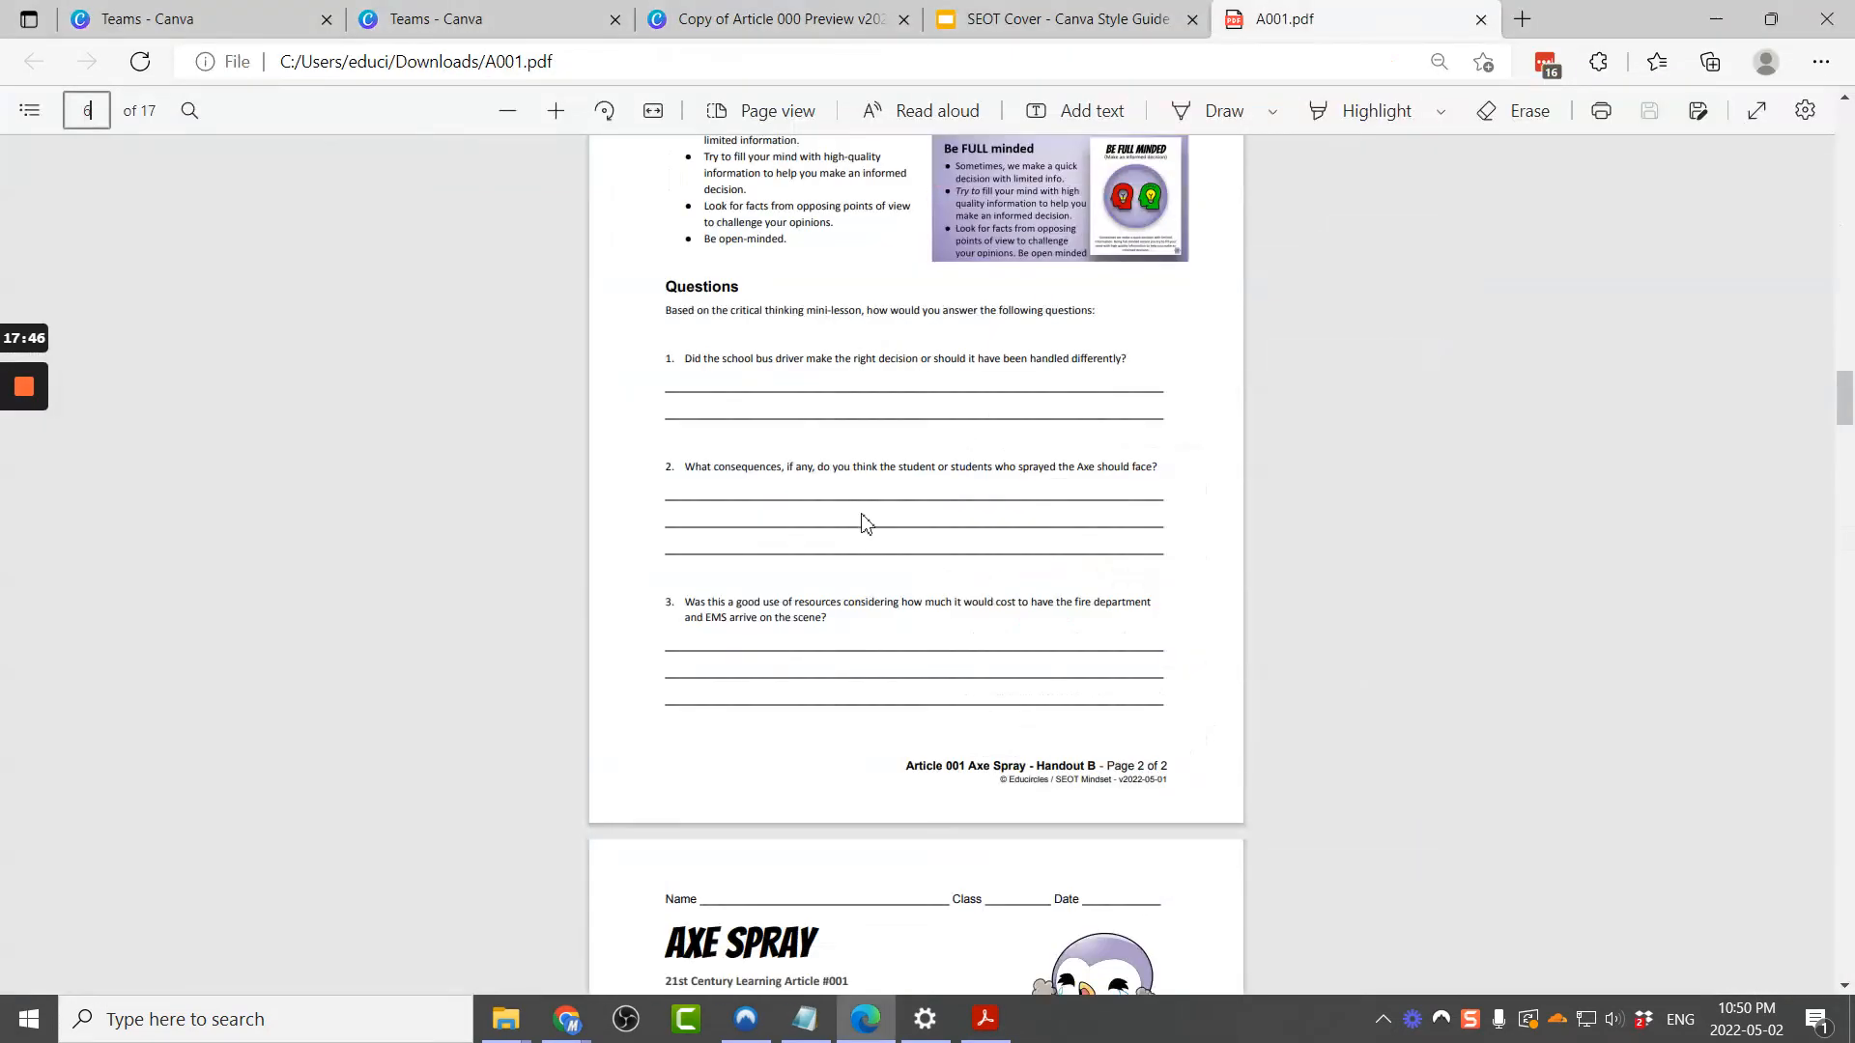
key(alt+Tab)
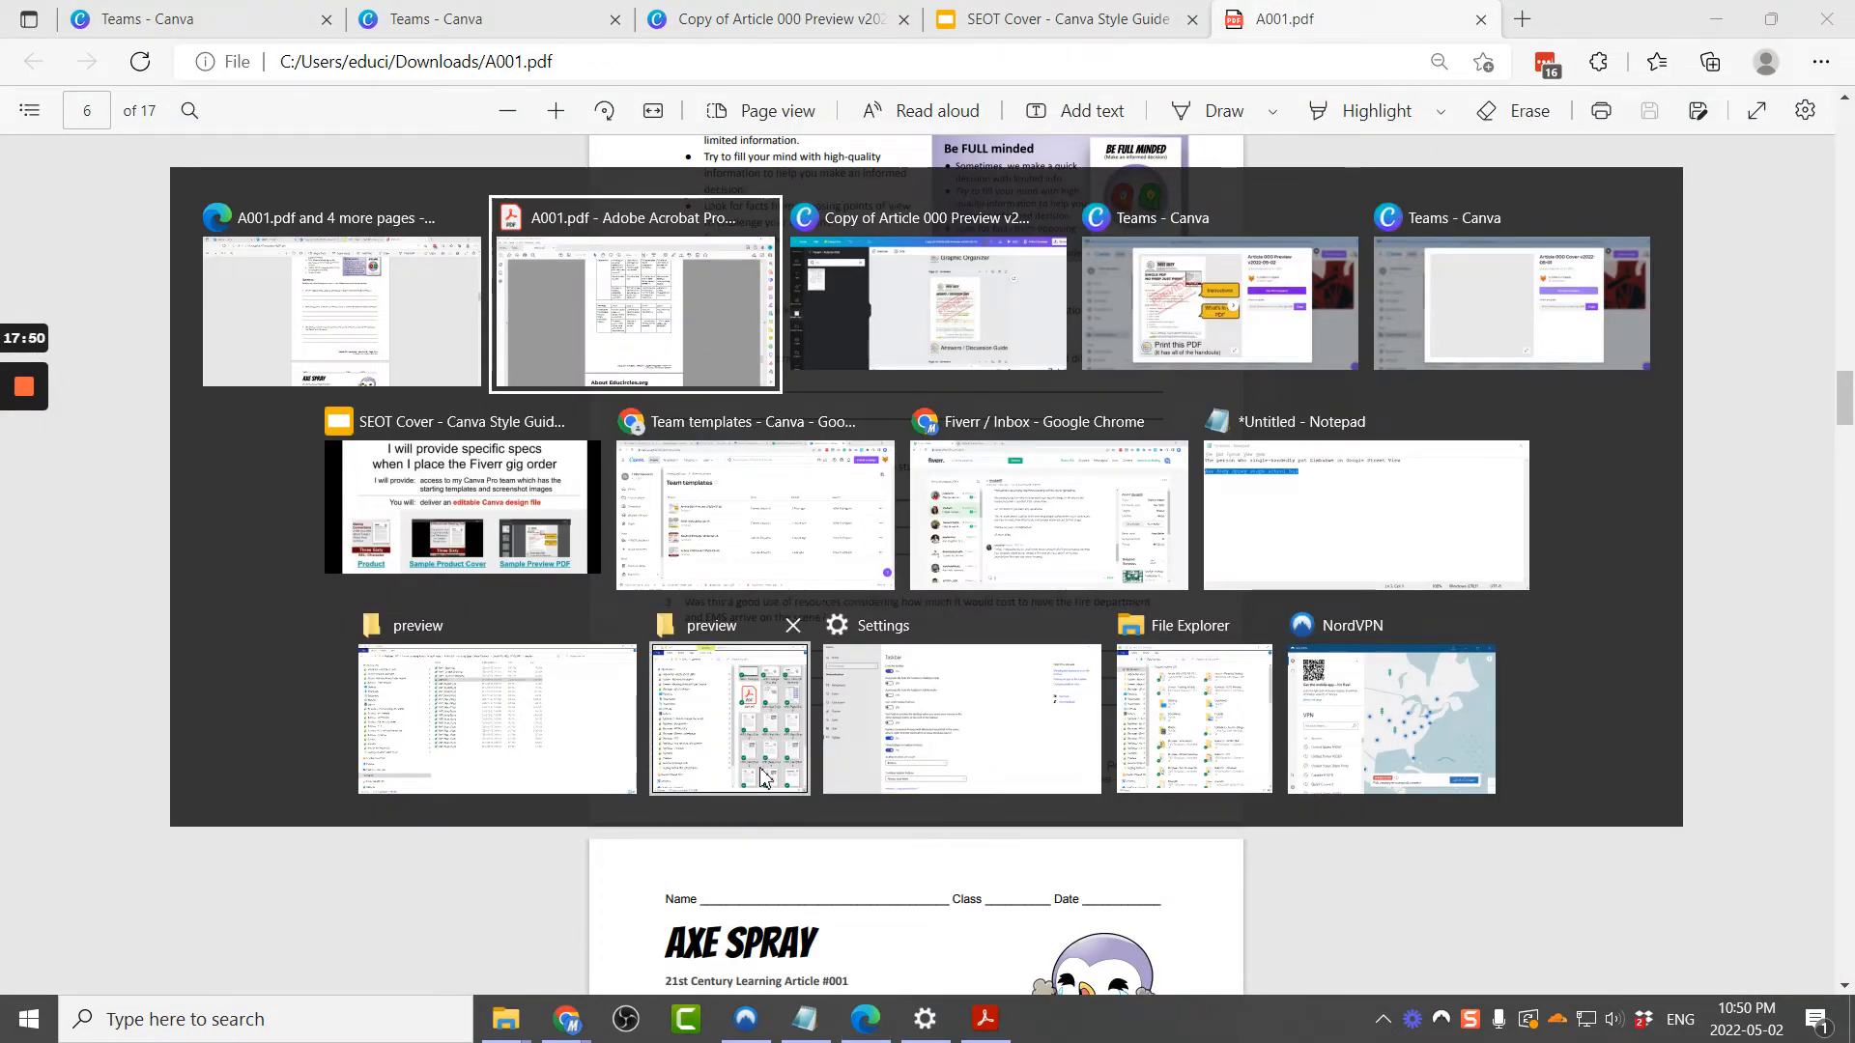
click(610, 328)
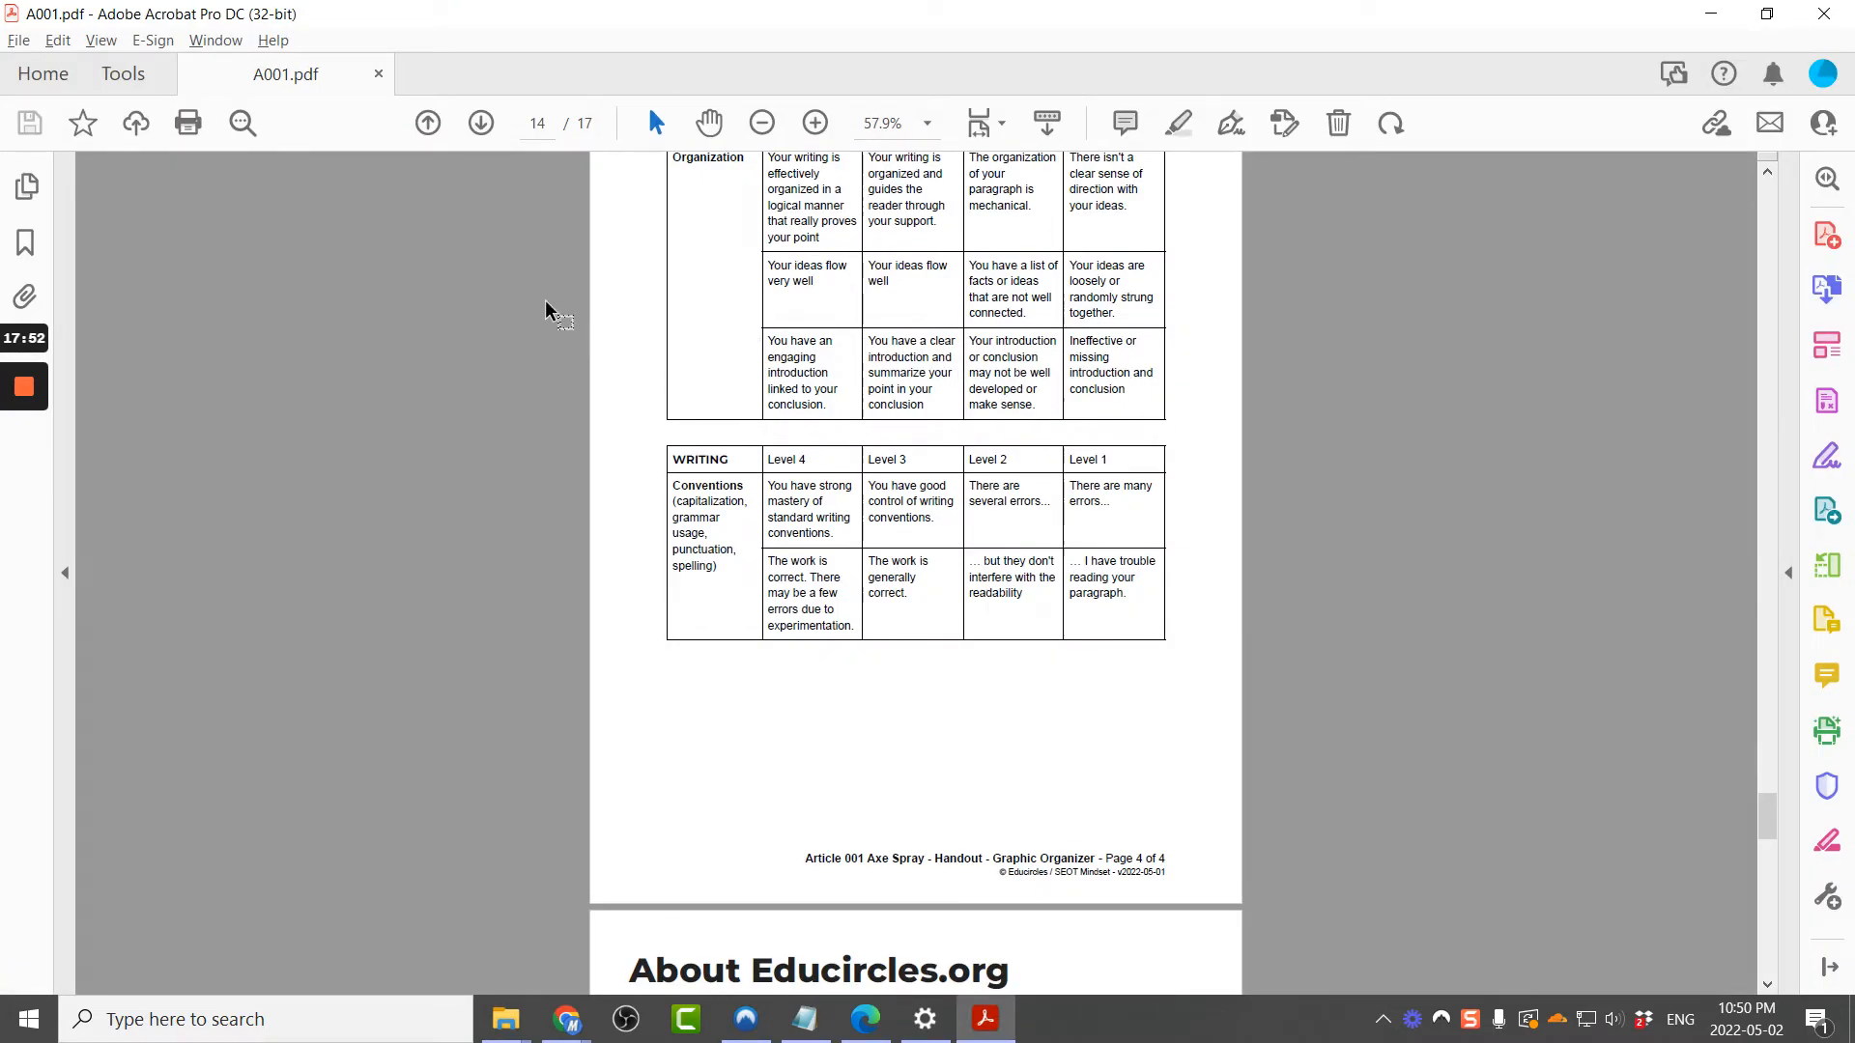
click(1826, 565)
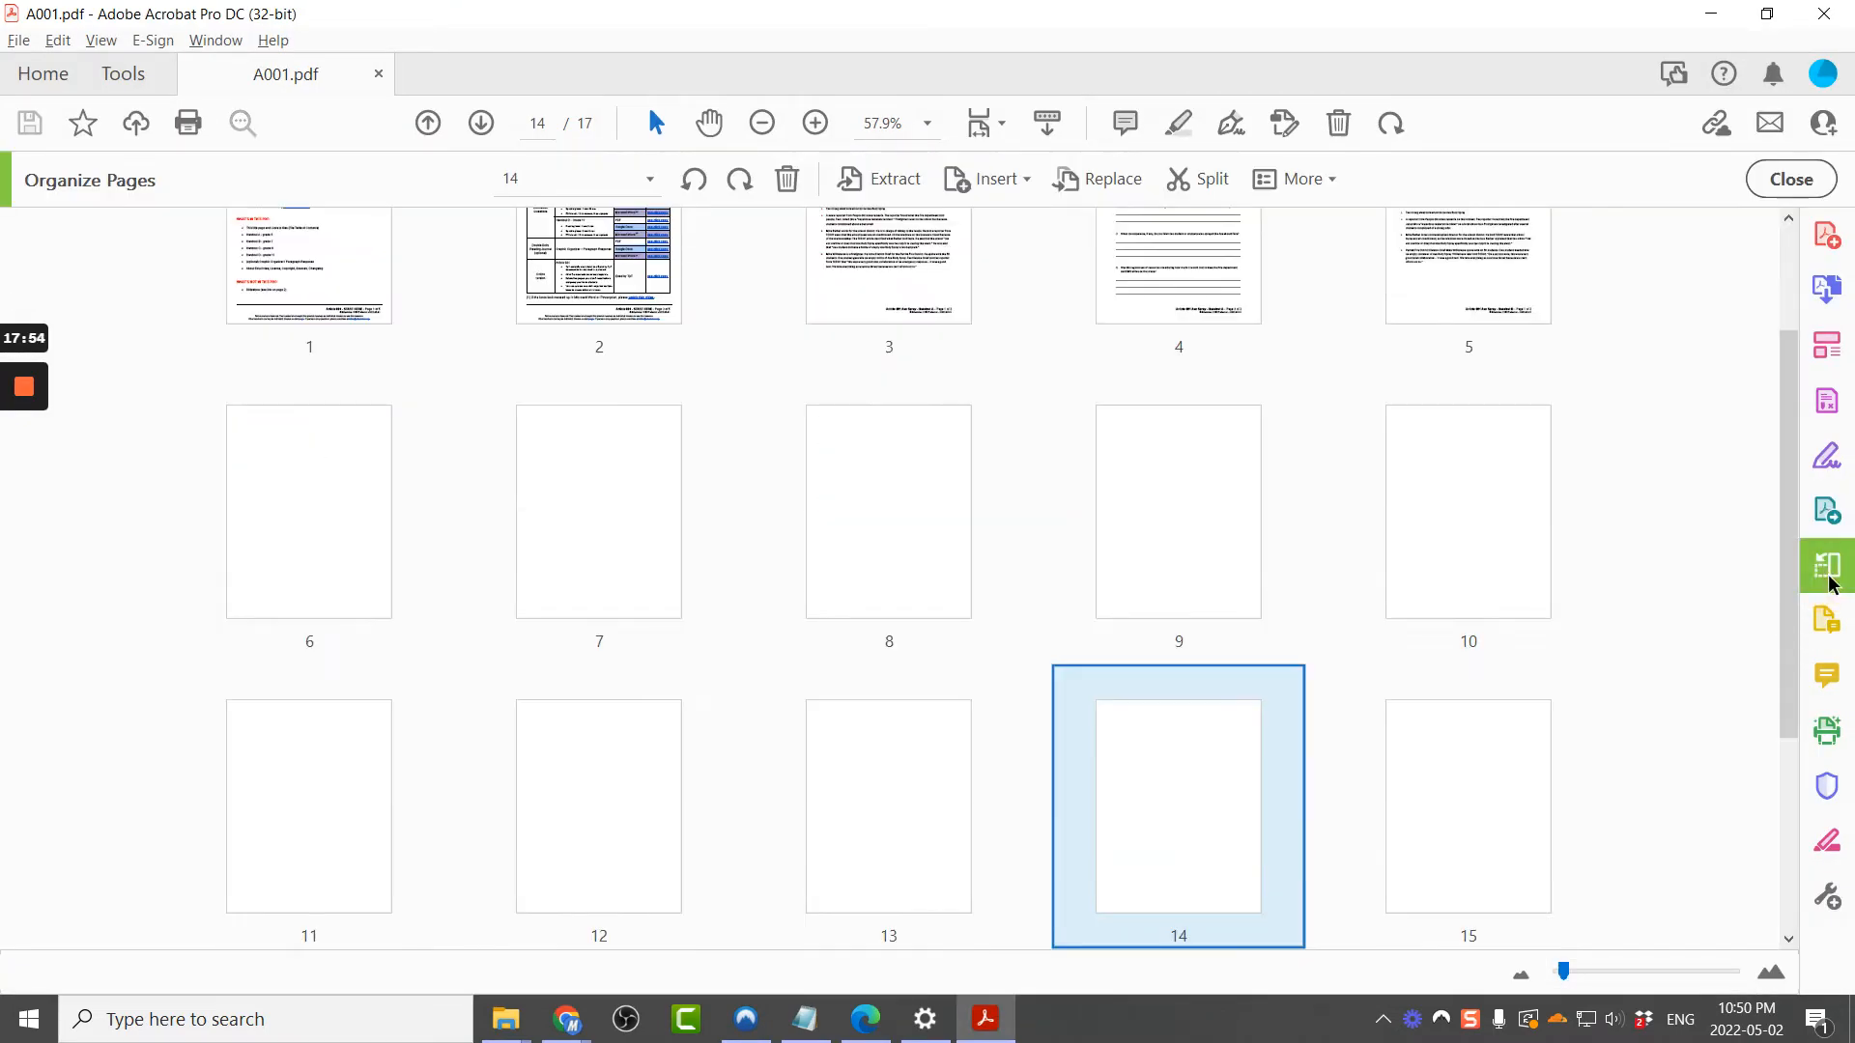
scroll(1294, 763, down, 1)
scroll(1291, 671, down, 1)
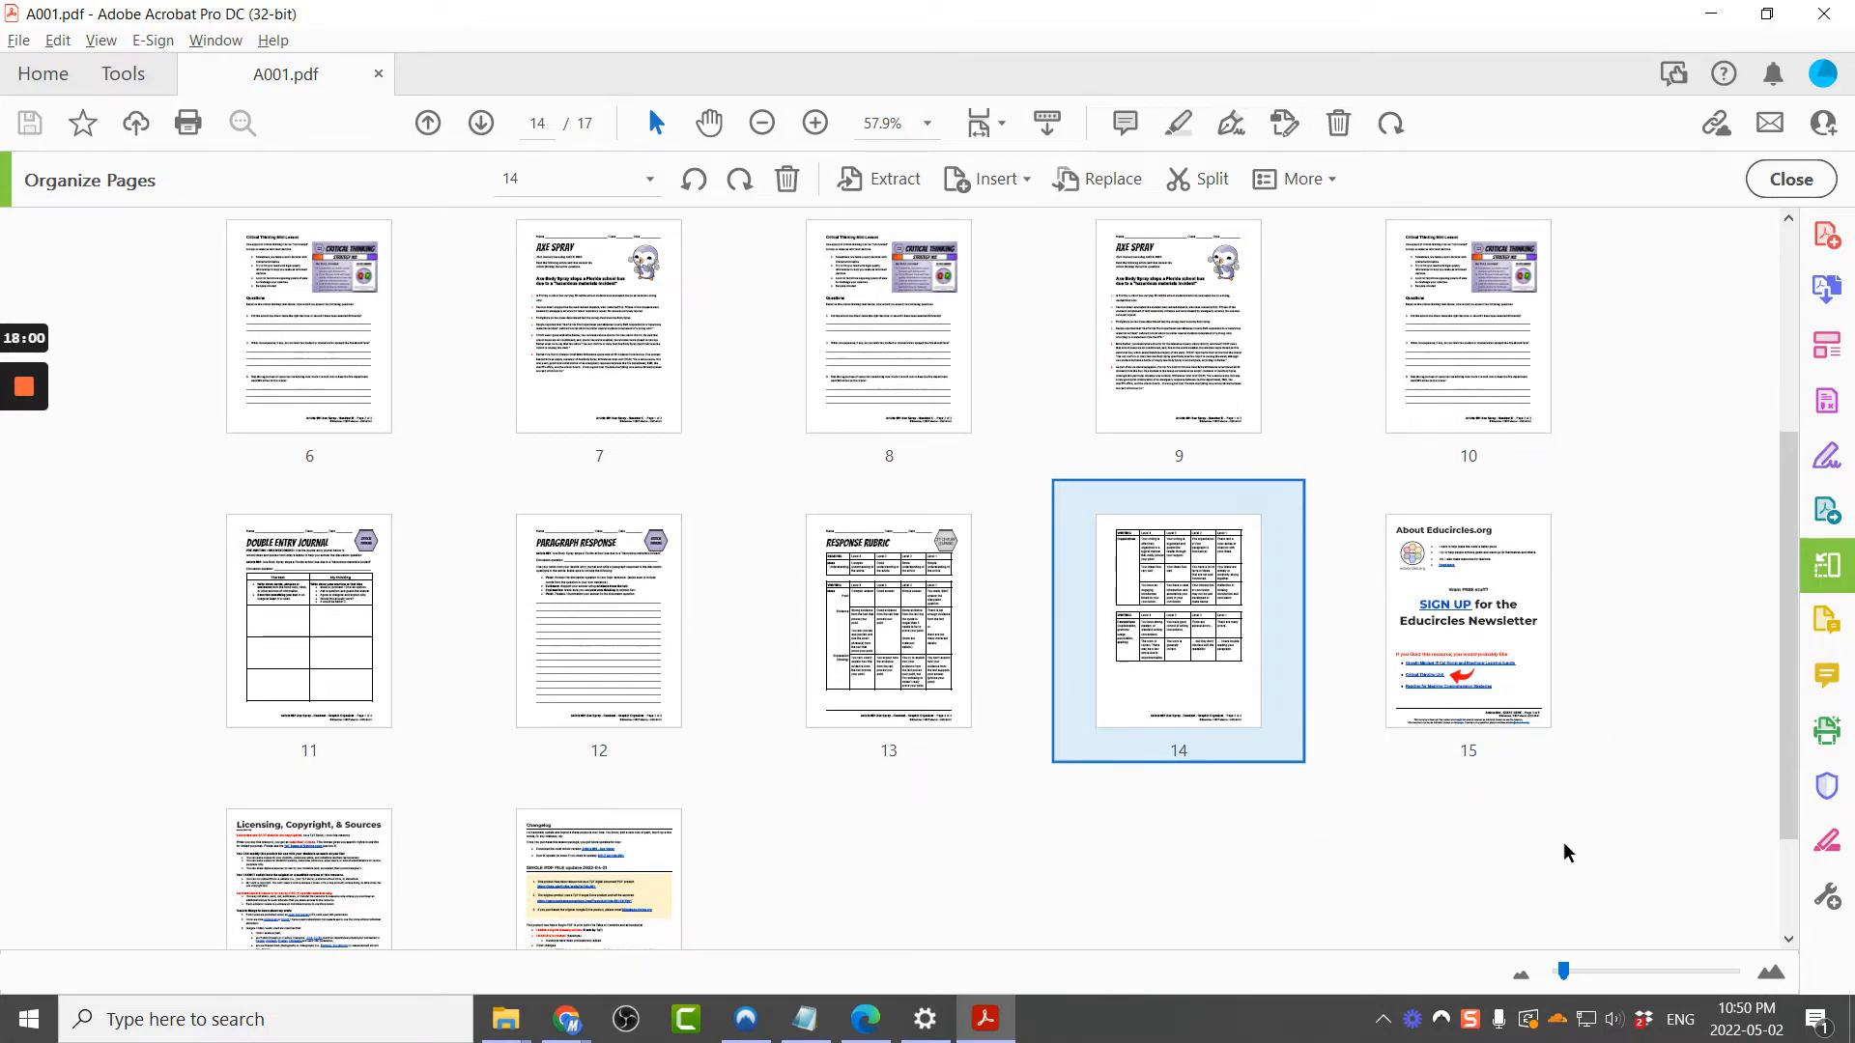
scroll(1506, 724, down, 1)
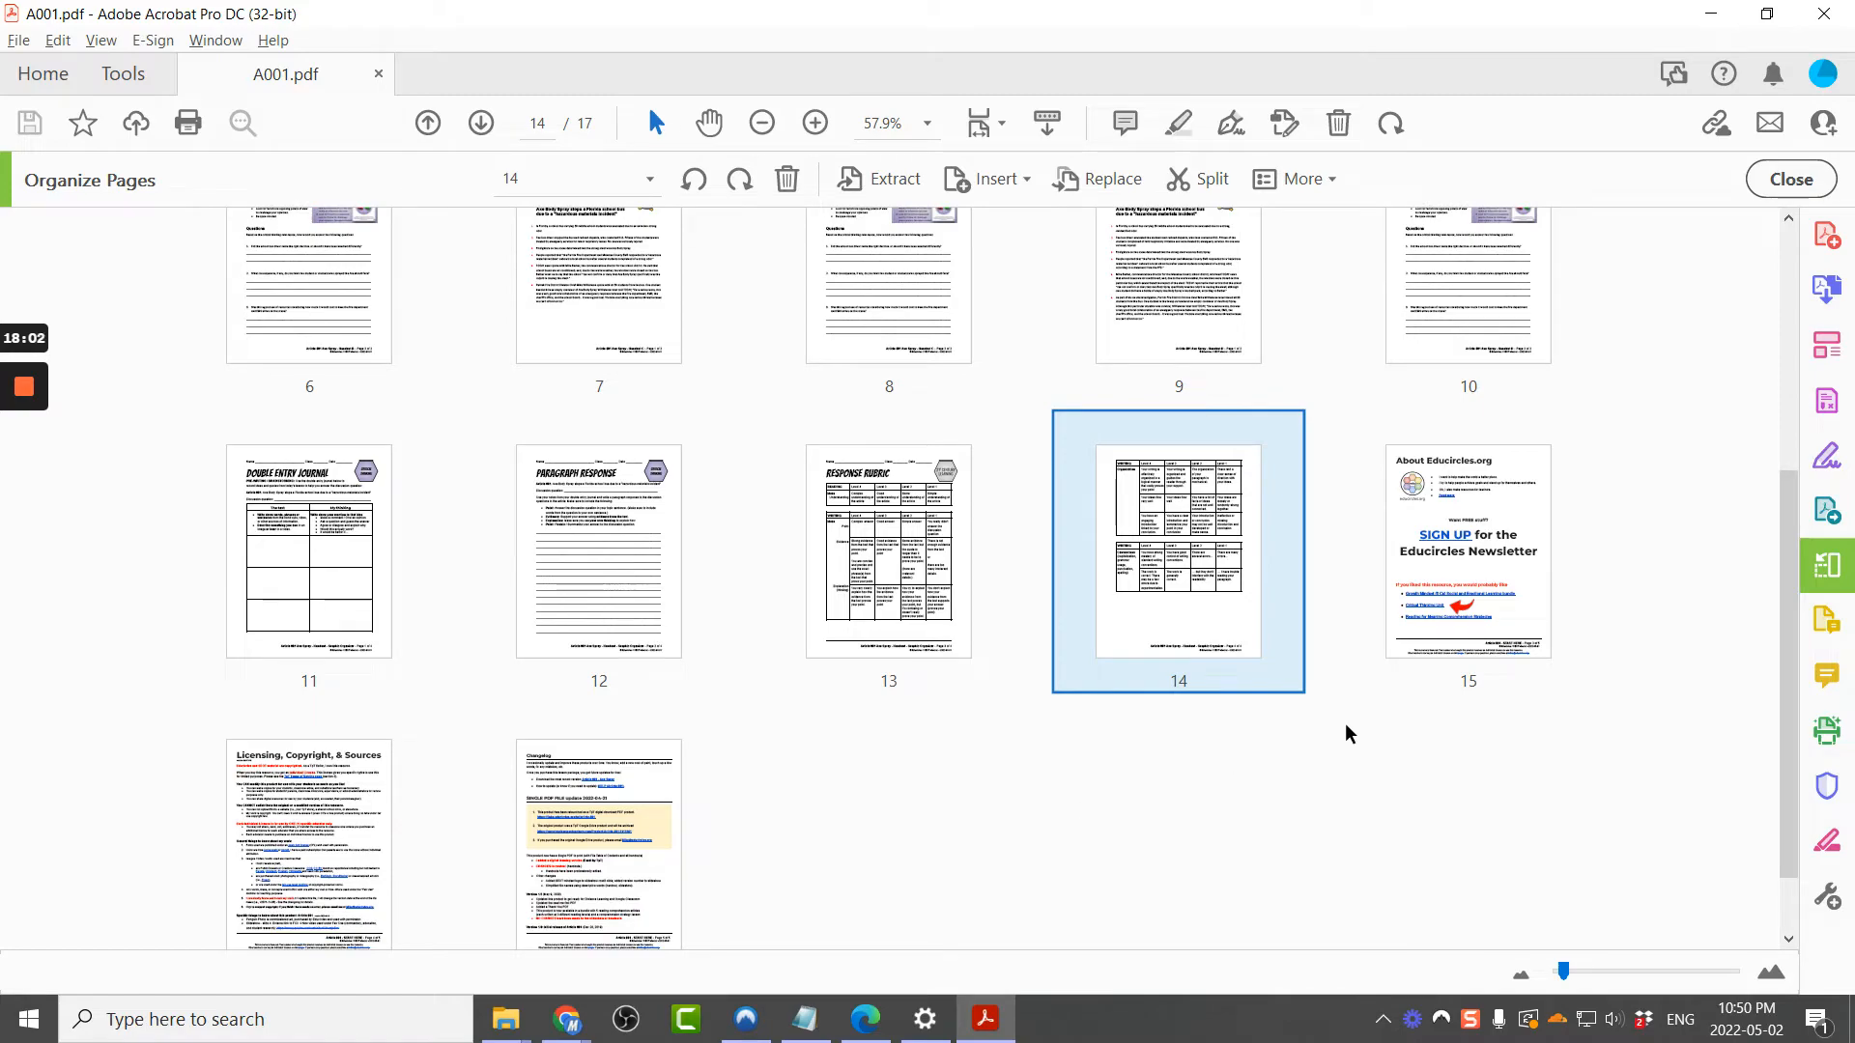
click(1448, 612)
click(1319, 836)
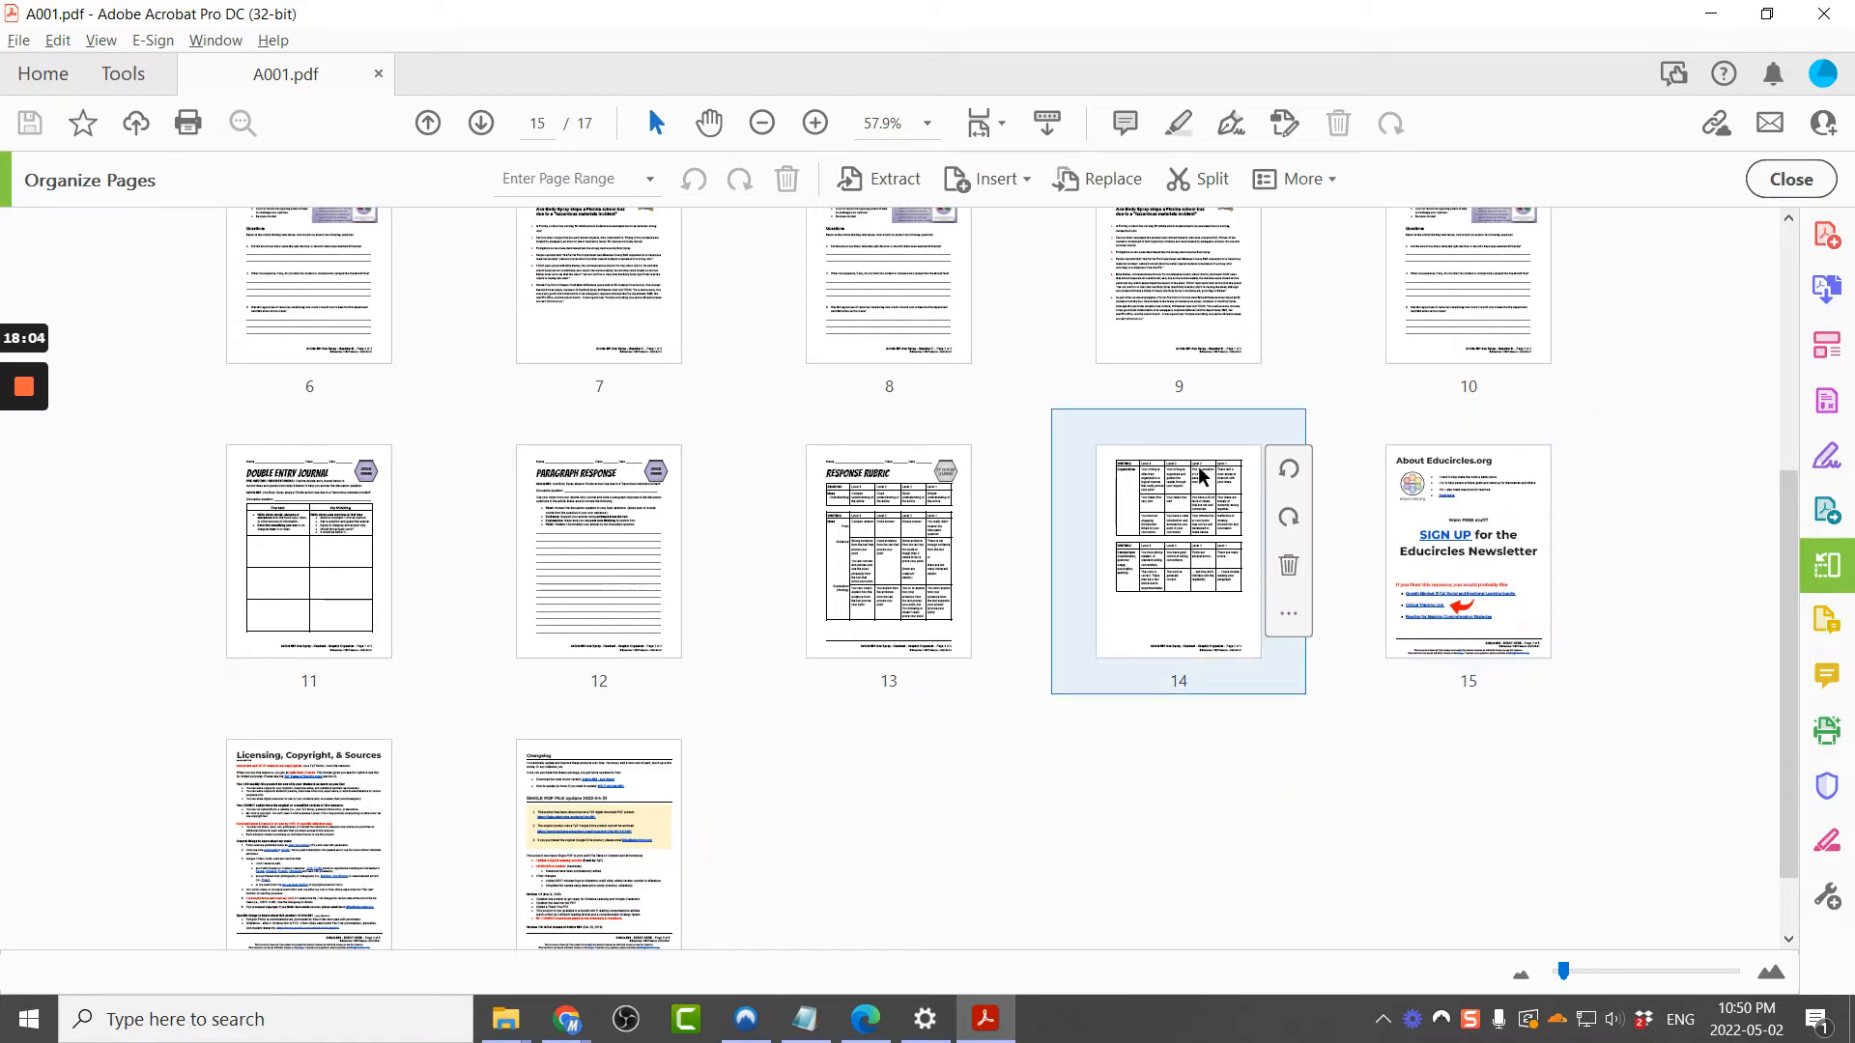
key(alt+Tab)
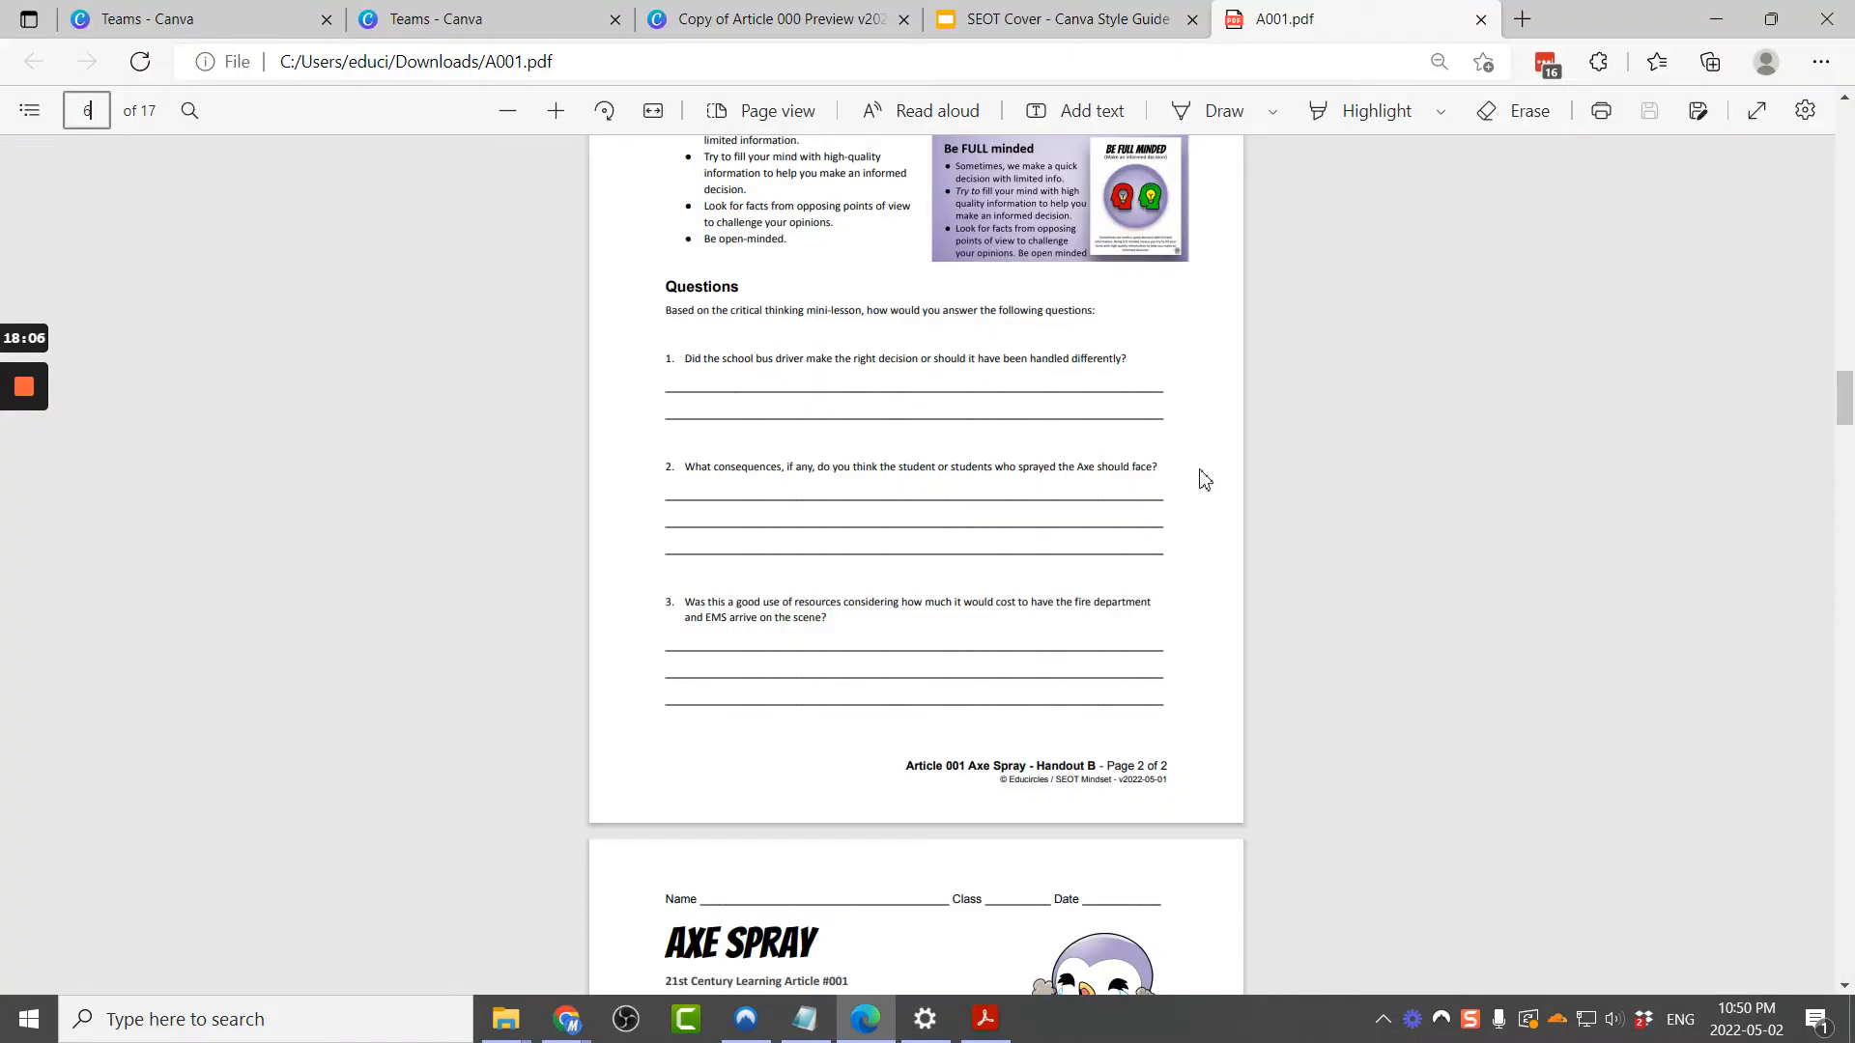
click(591, 12)
click(712, 21)
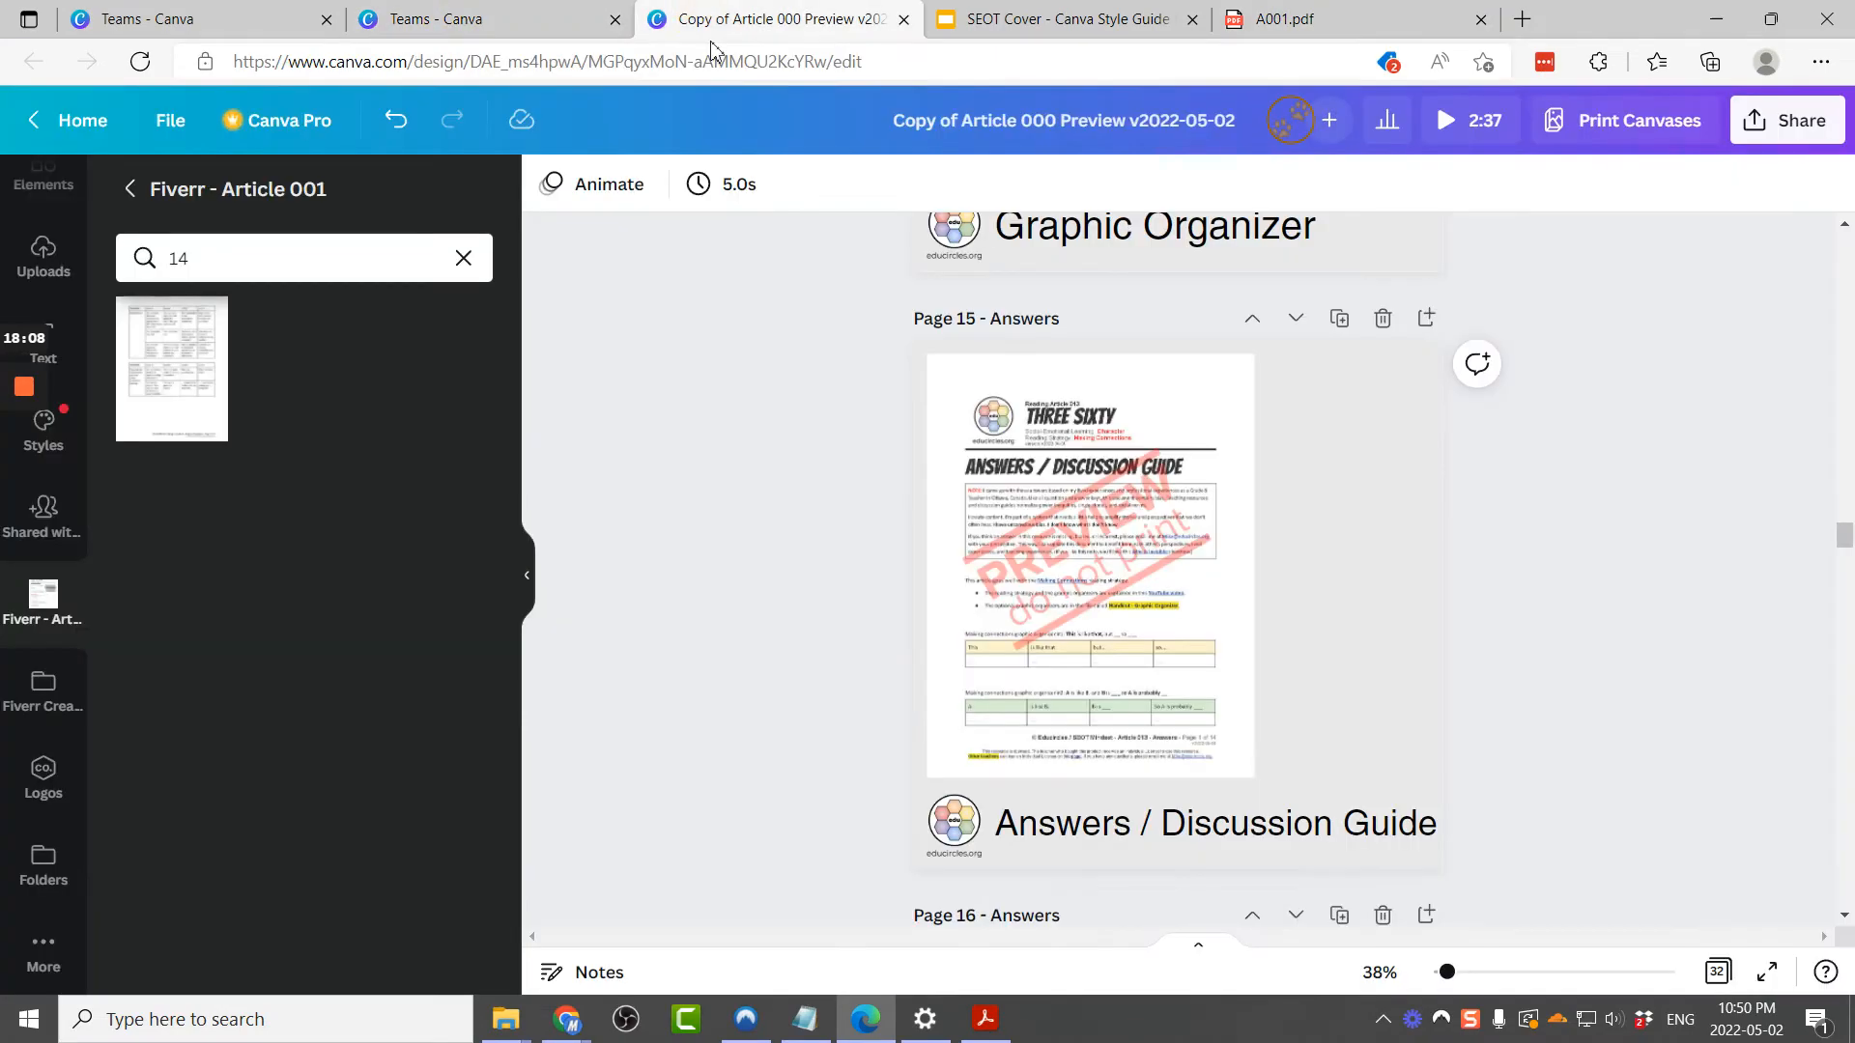
Step: Delete the Answers / Discussion Guide pages 15 through 28 in the page grid view
click(1719, 972)
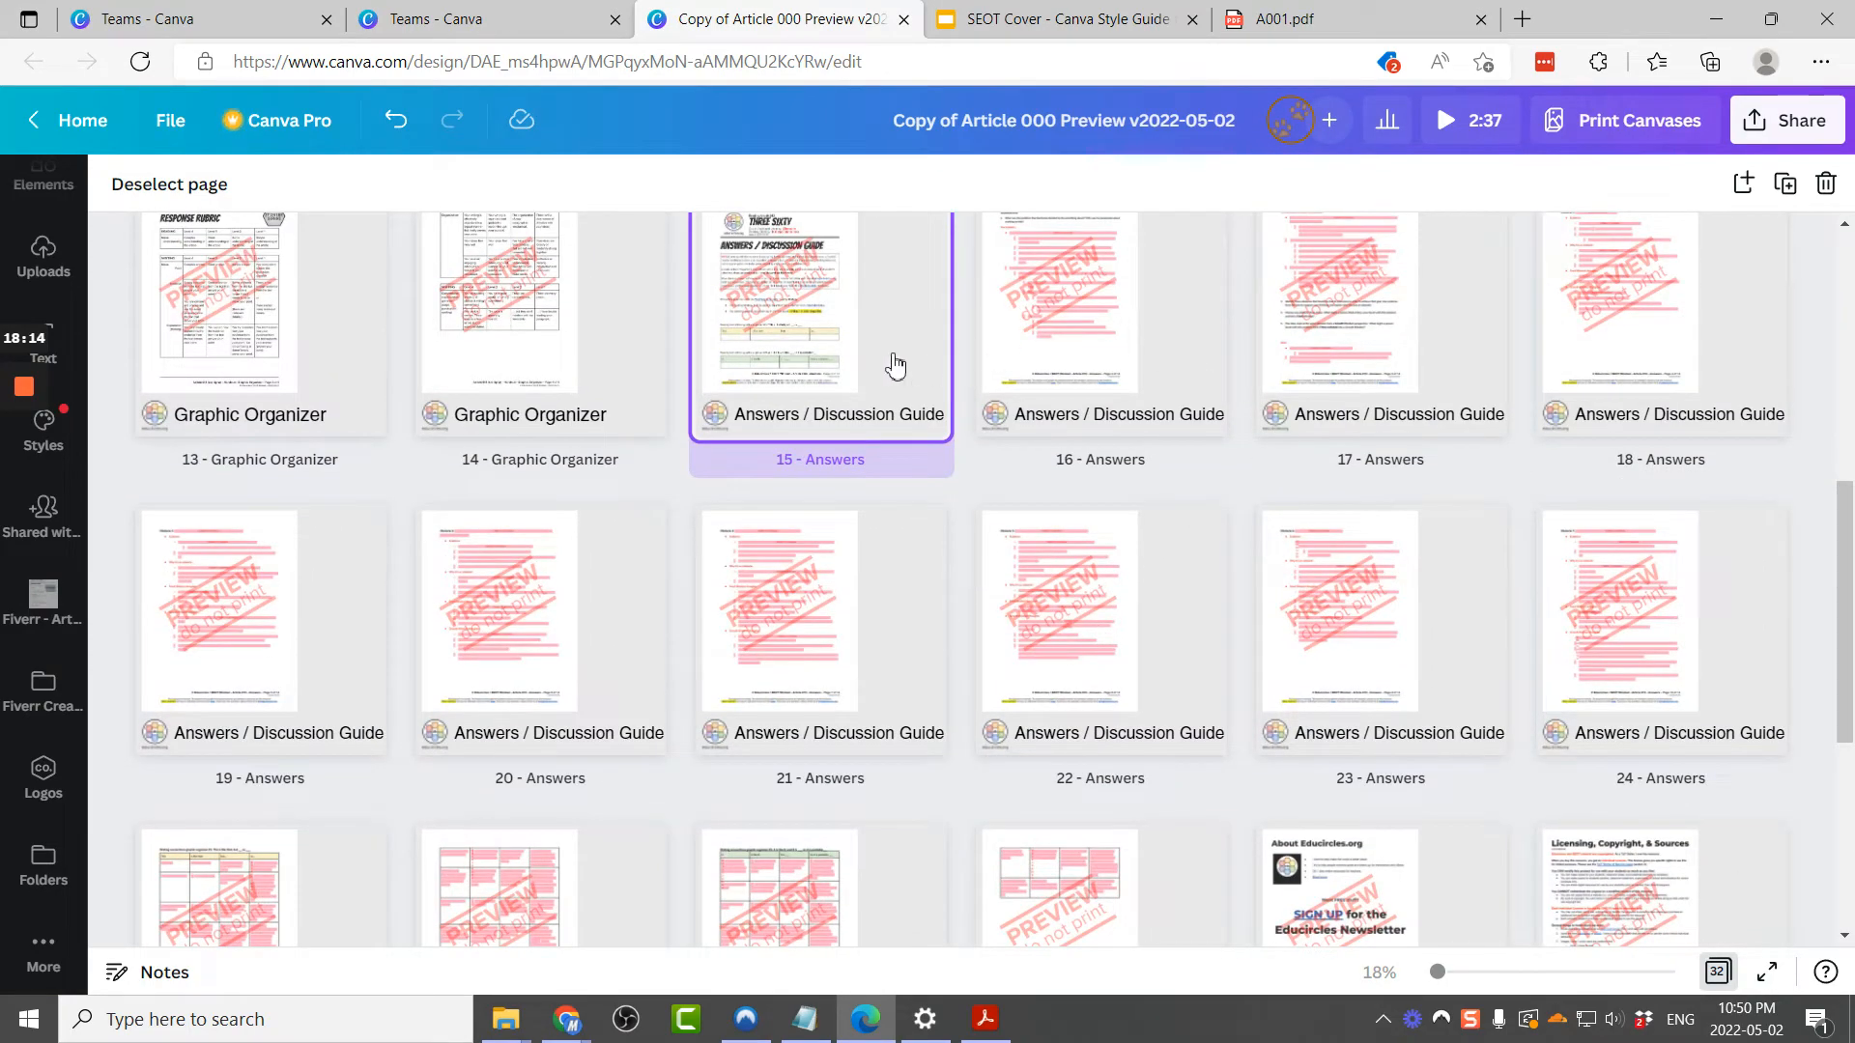
scroll(850, 303, down, 2)
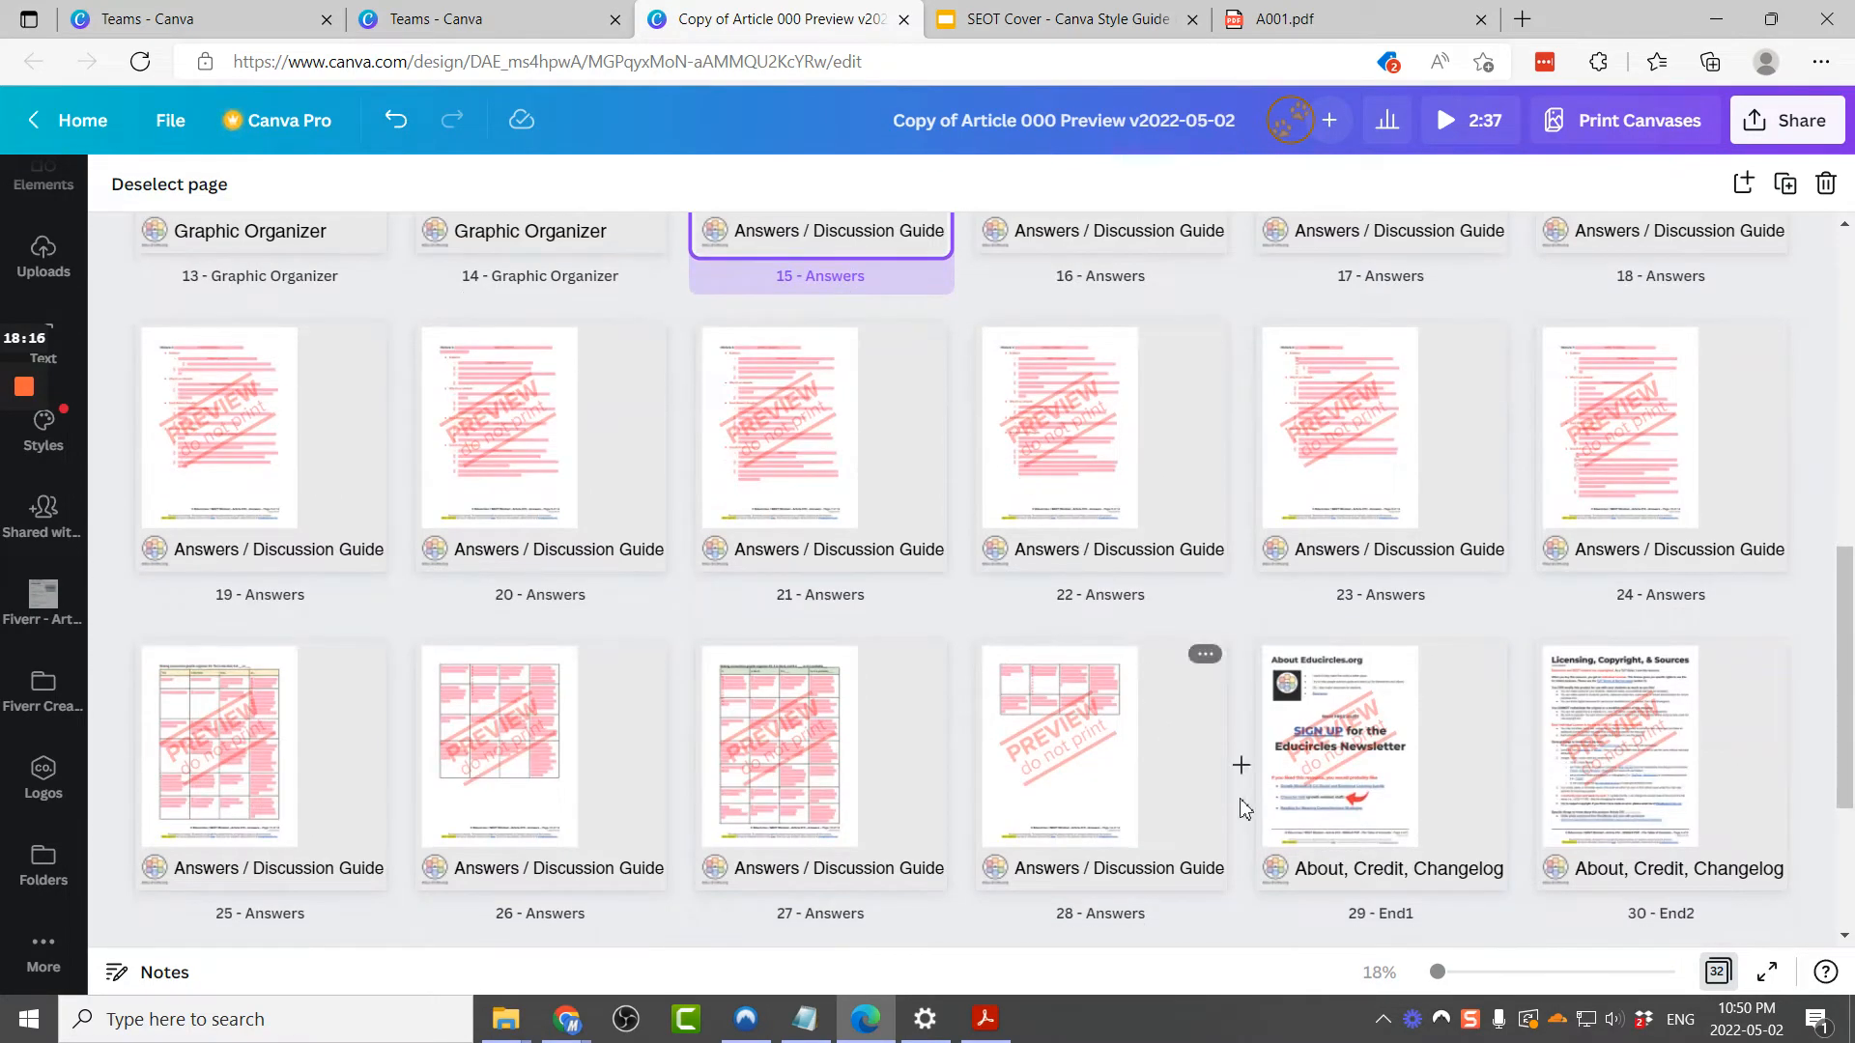
shift+click(1149, 776)
key(Delete)
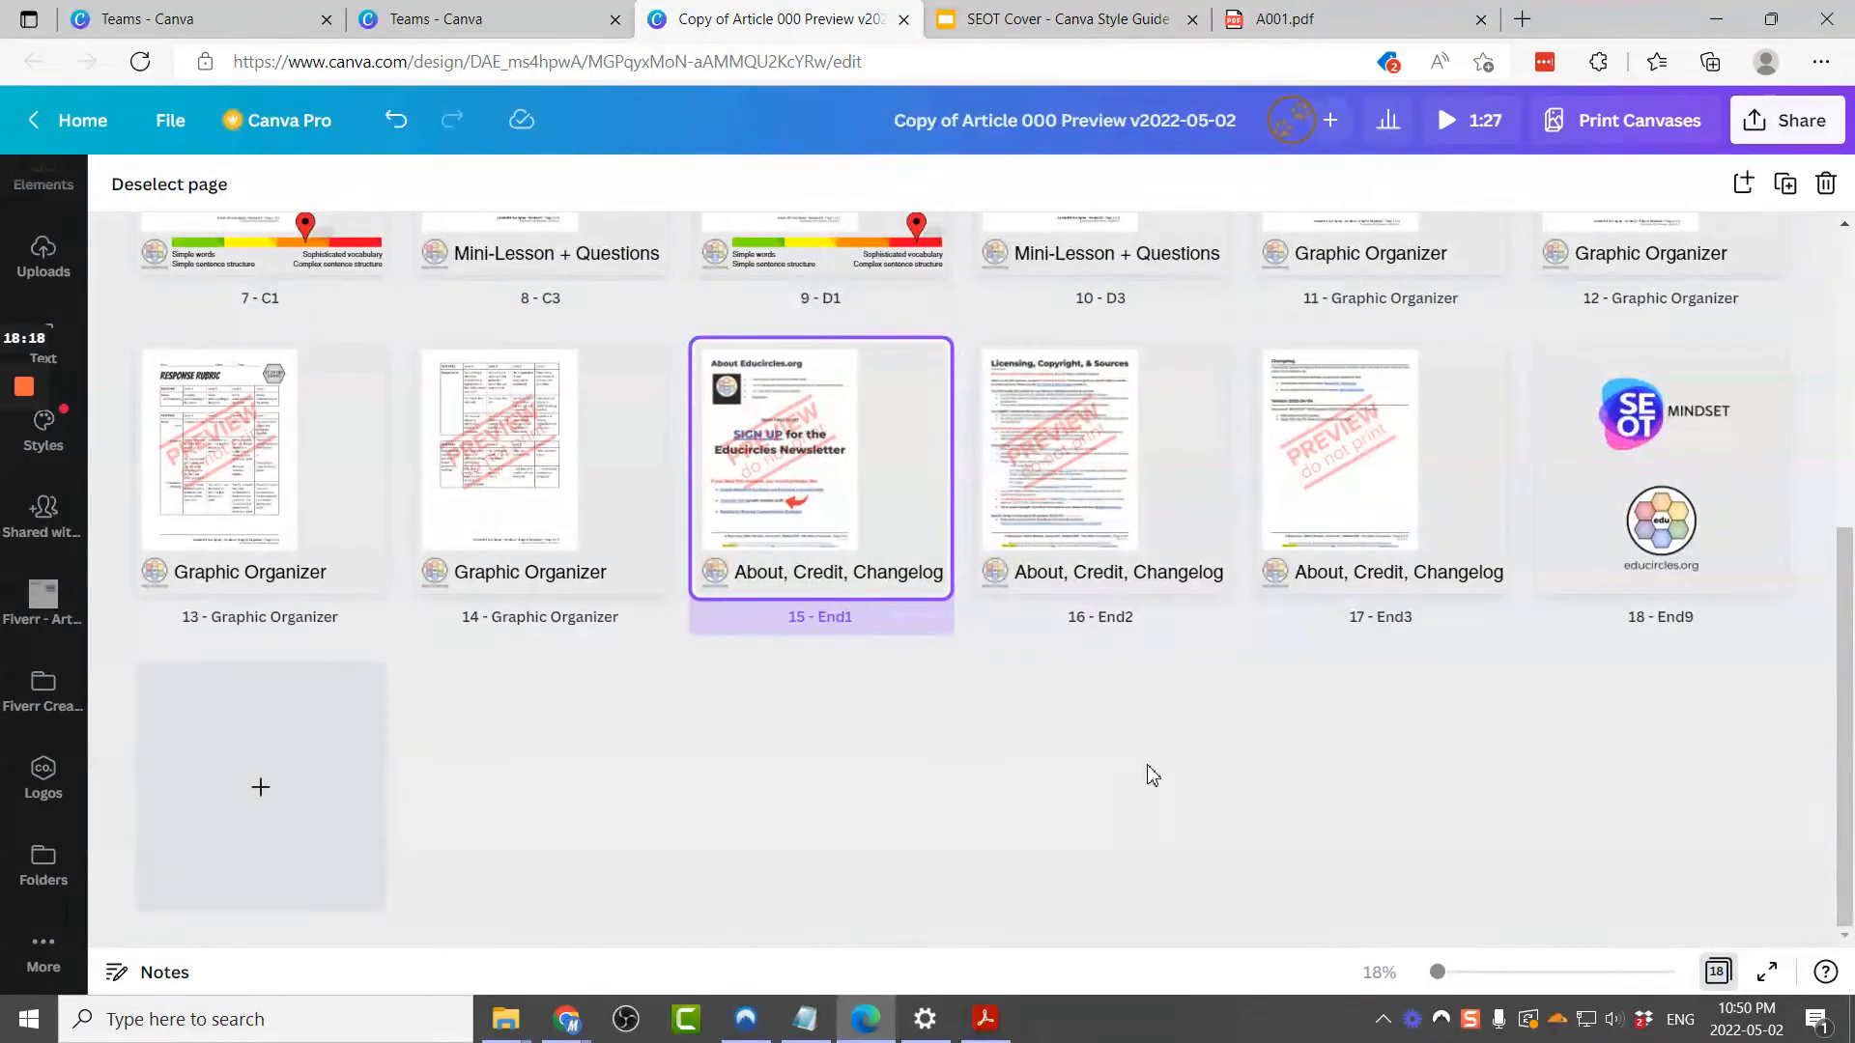
Step: Replace the End1 page's preview image with image 15 from the Fiverr - Article 001 folder
double_click(843, 517)
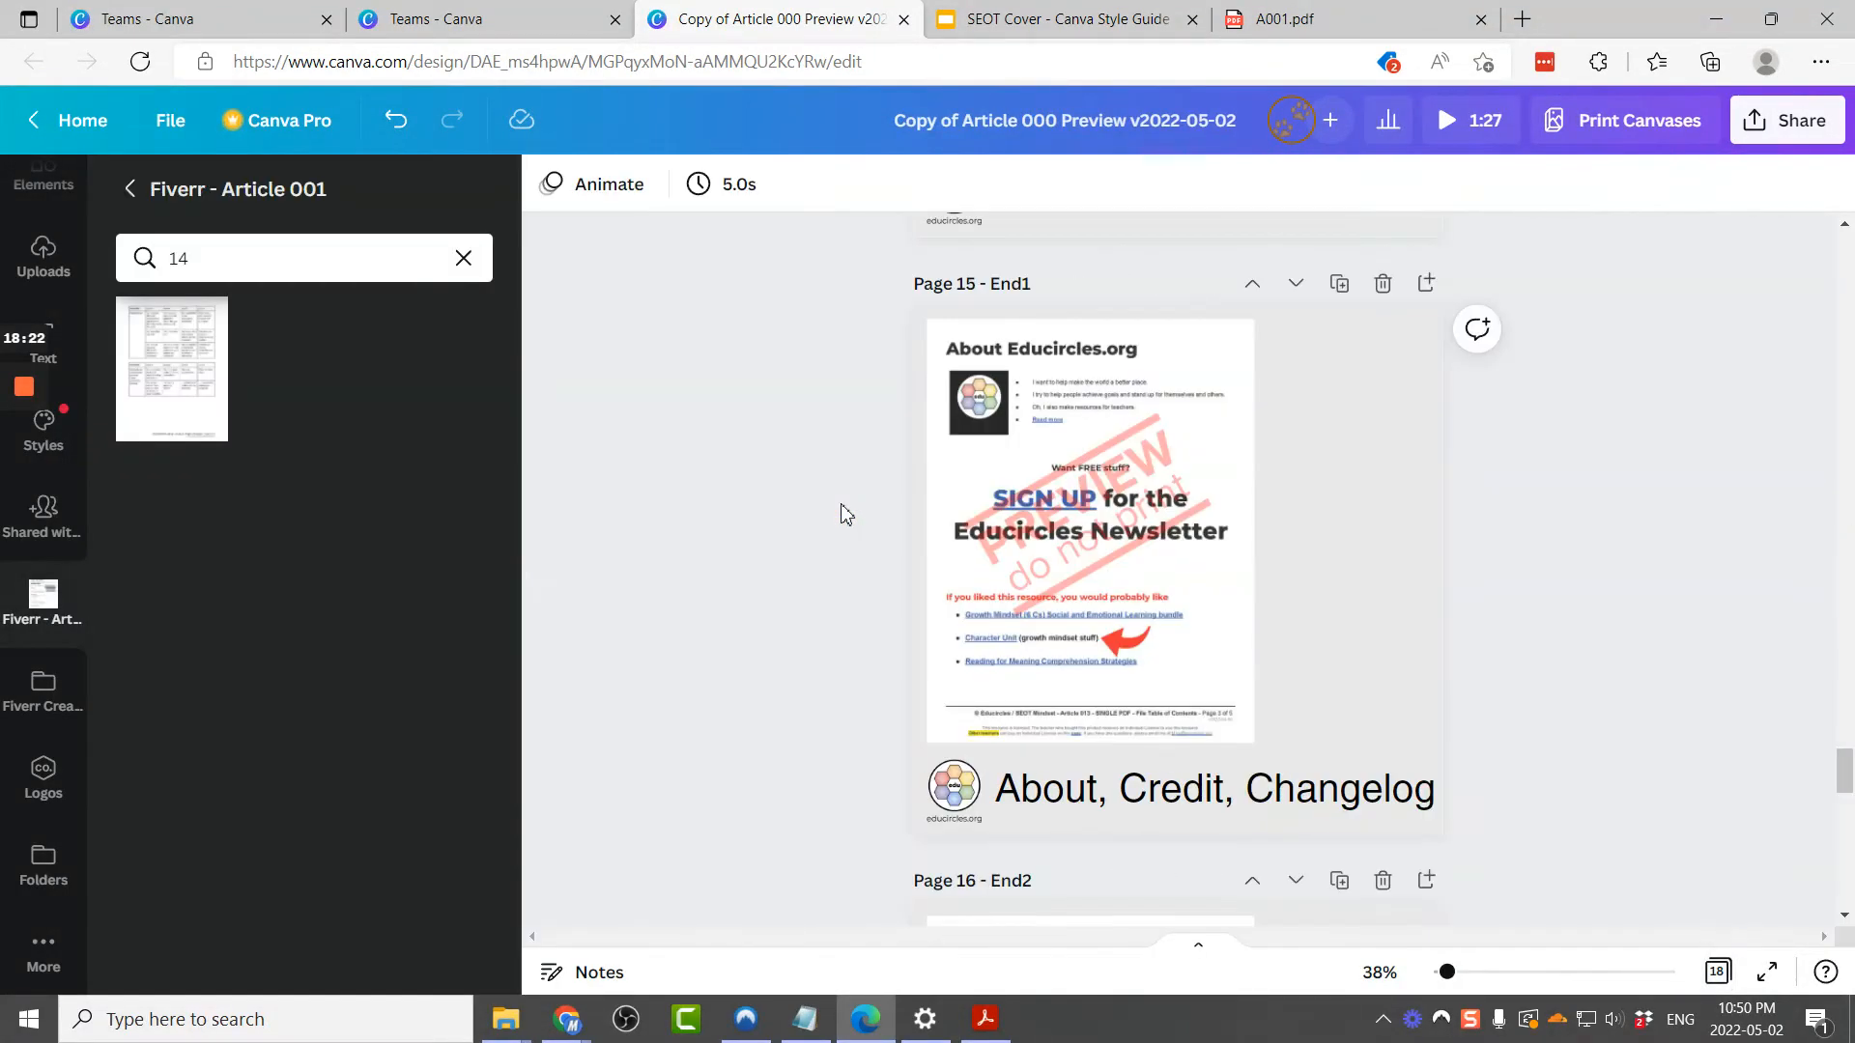
double_click(395, 267)
text(15)
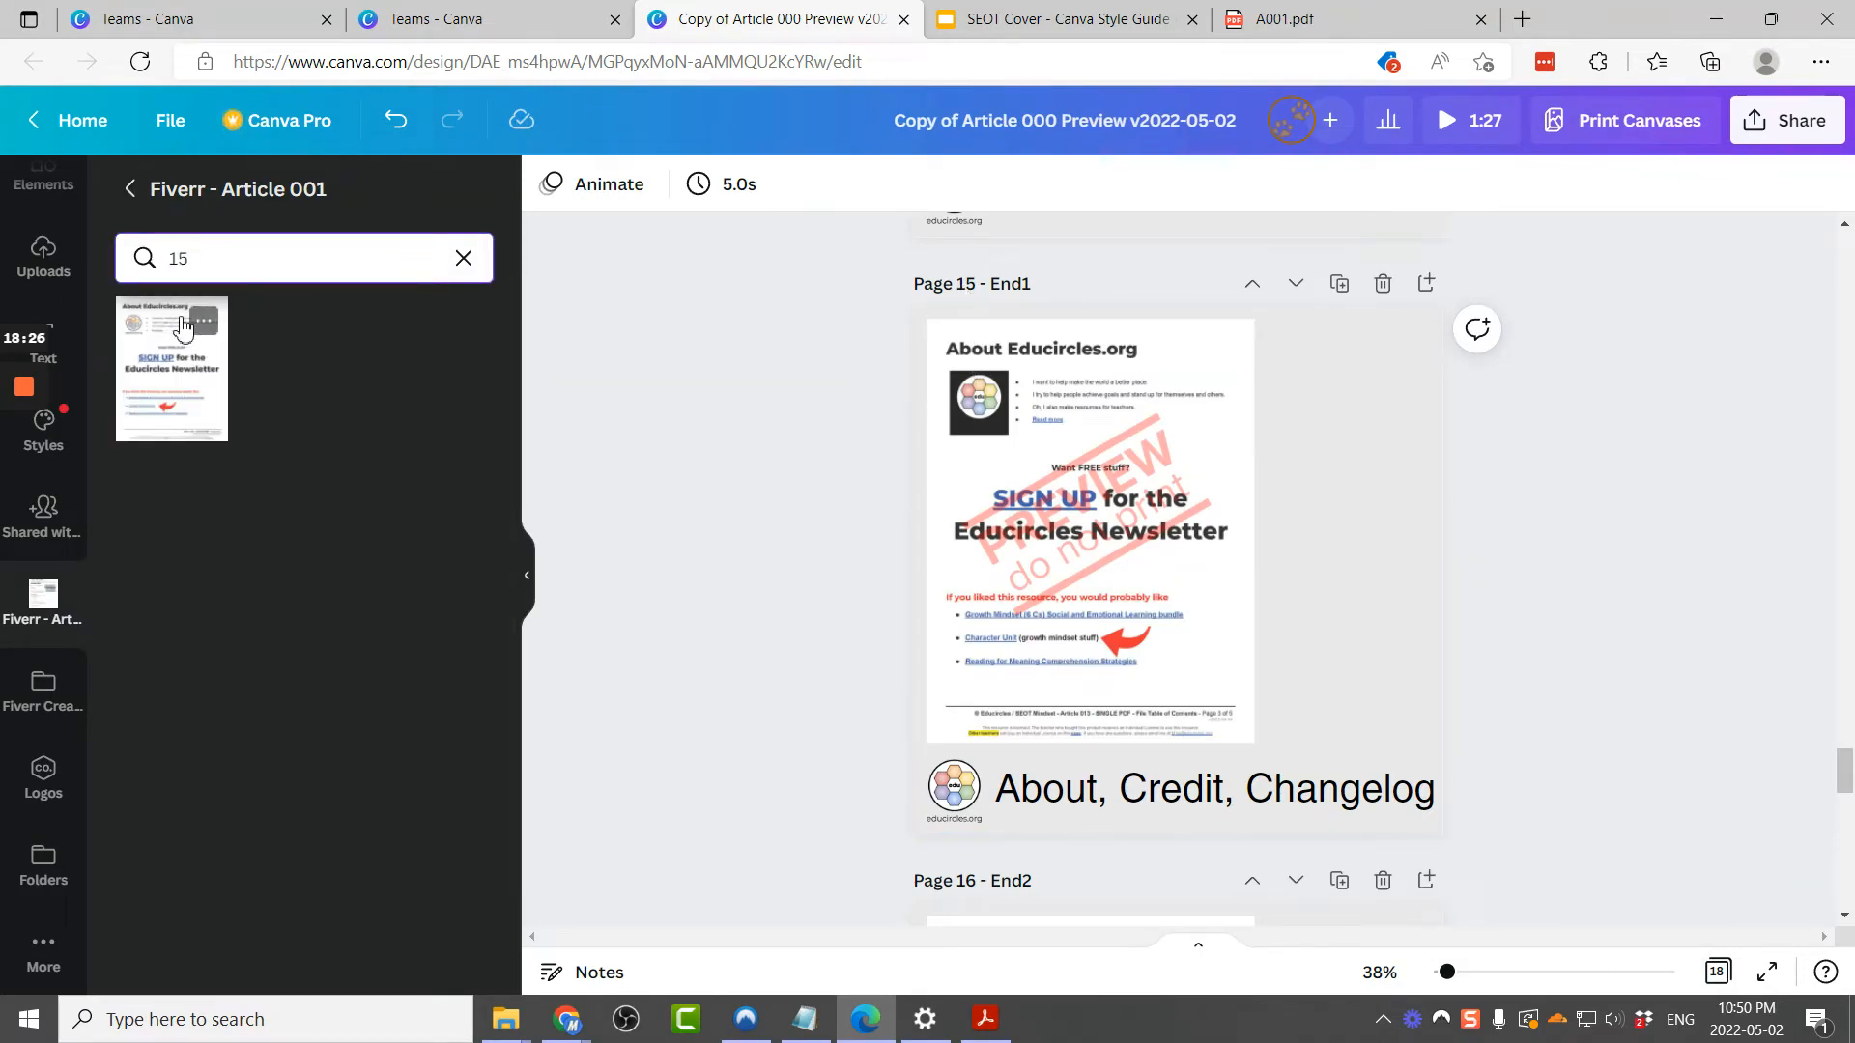
drag(150, 356, 952, 357)
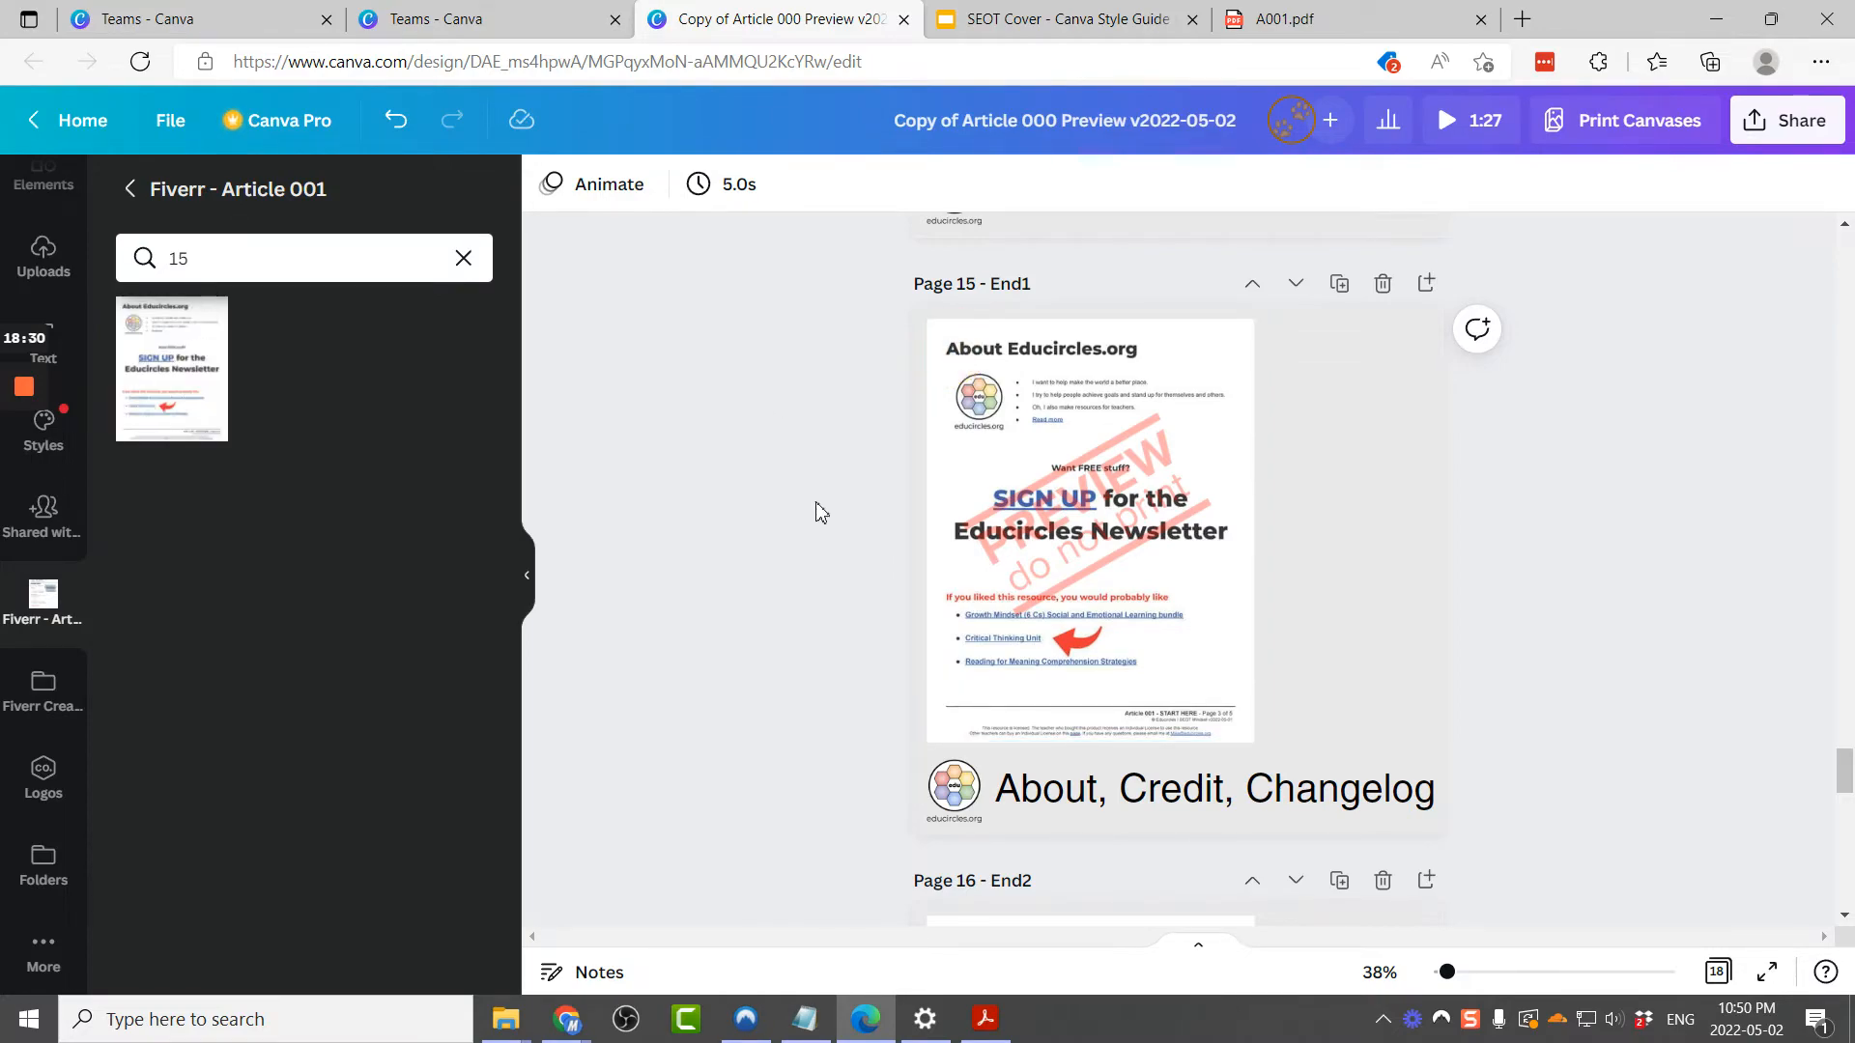
Step: Replace the End2 page's preview image with image 16 from the Fiverr - Article 001 folder
scroll(819, 512, down, 6)
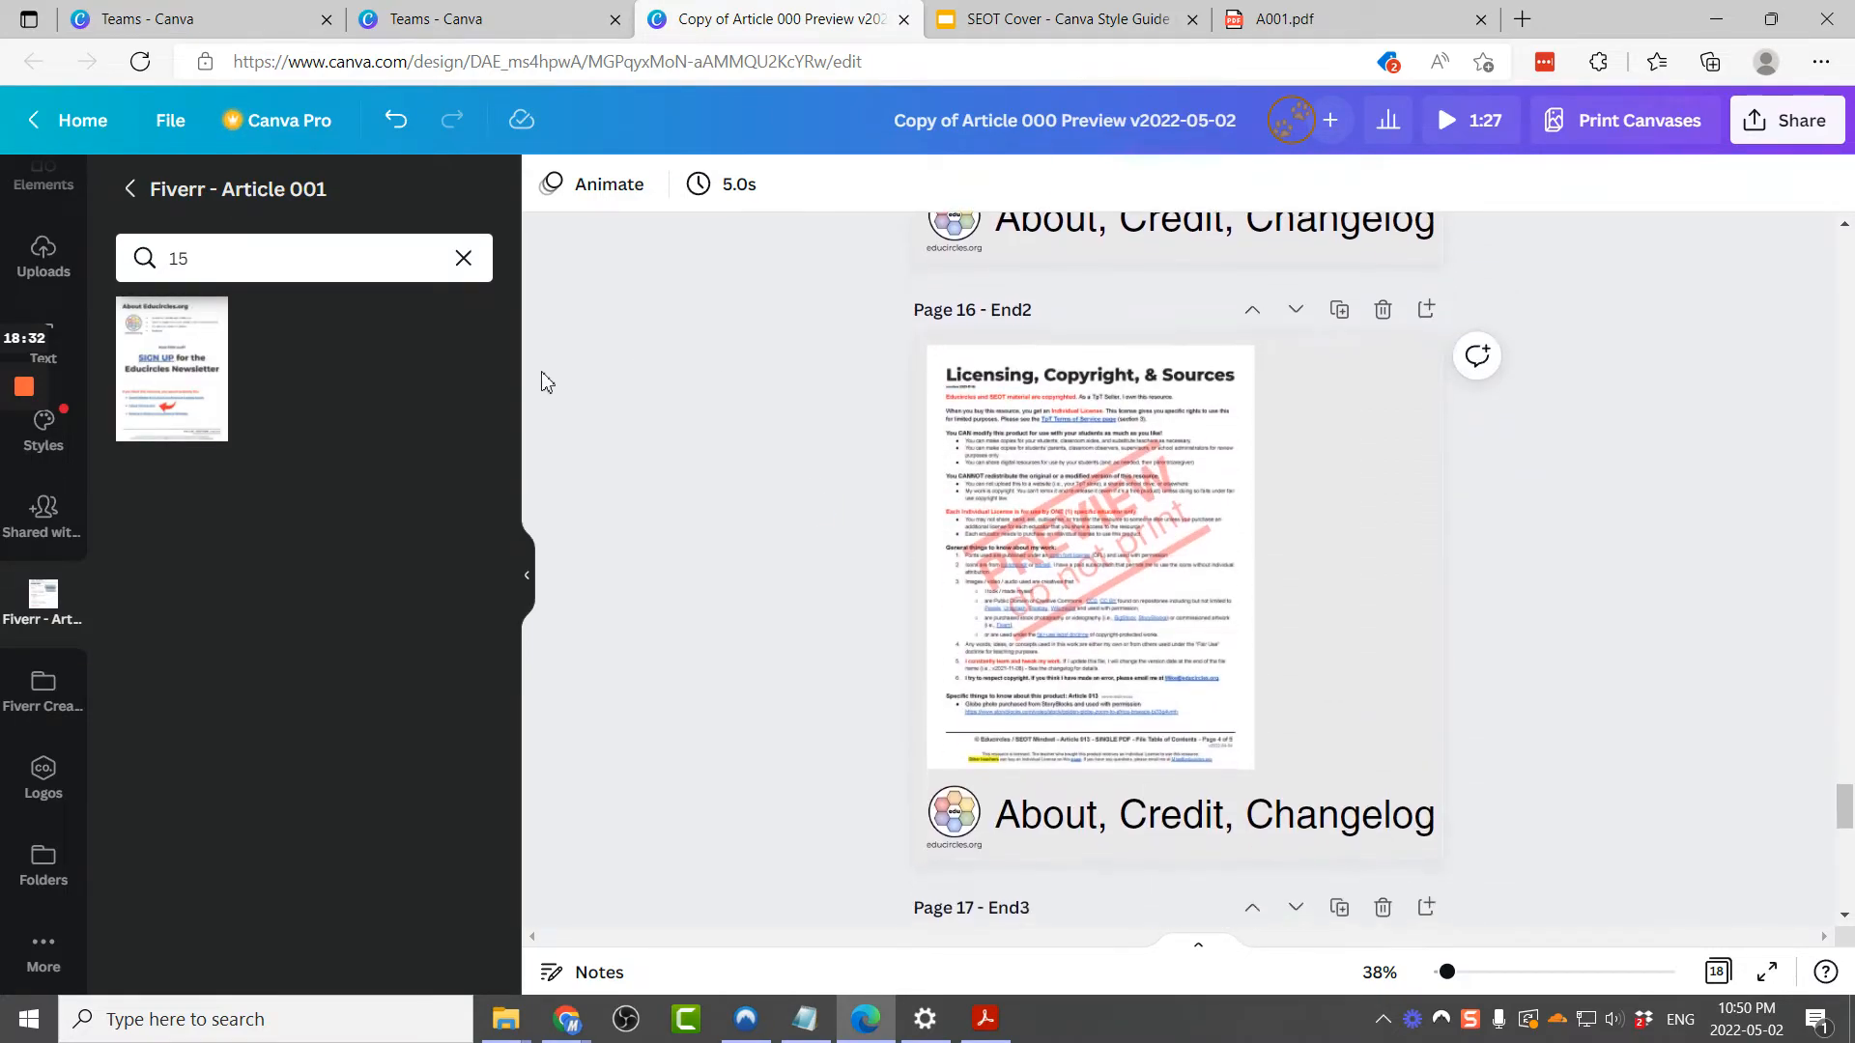
click(353, 252)
key(BackSpace)
text(6)
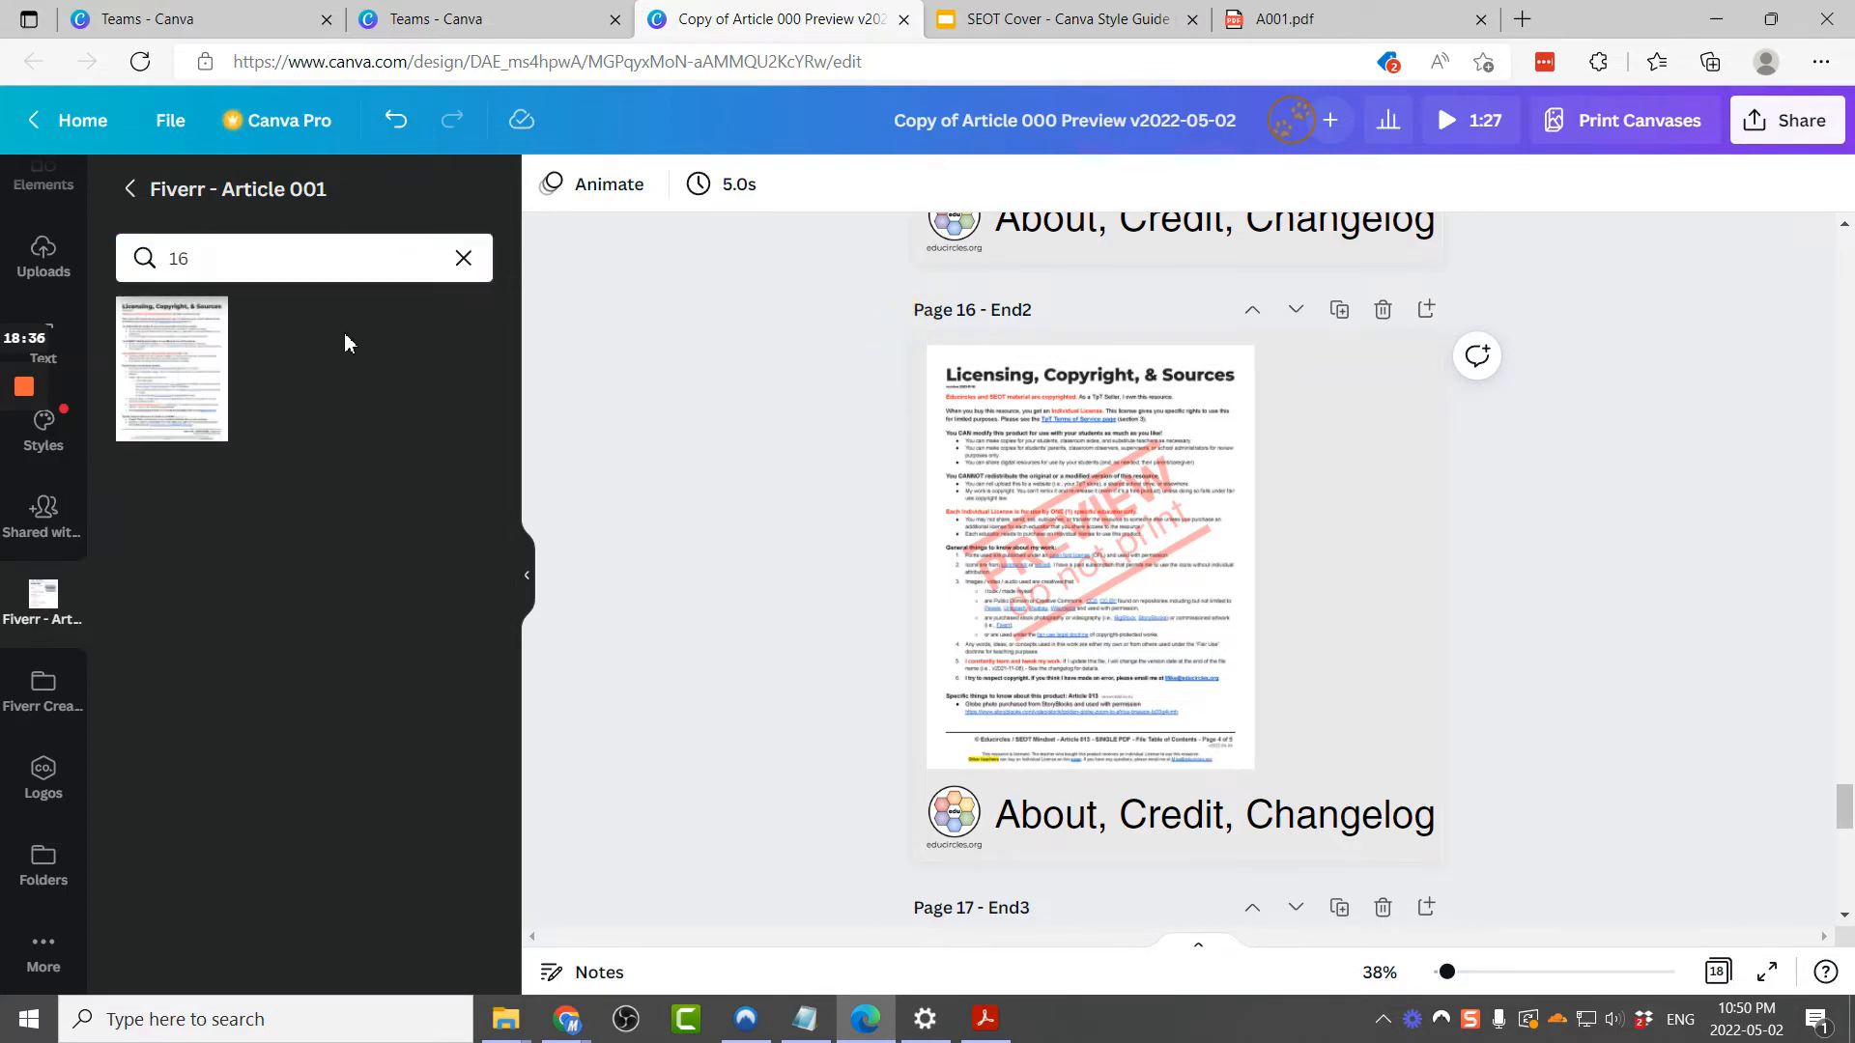
drag(158, 377, 946, 396)
Step: Replace the End3 page's preview image with image 17 from the Fiverr - Article 001 folder
scroll(959, 294, down, 5)
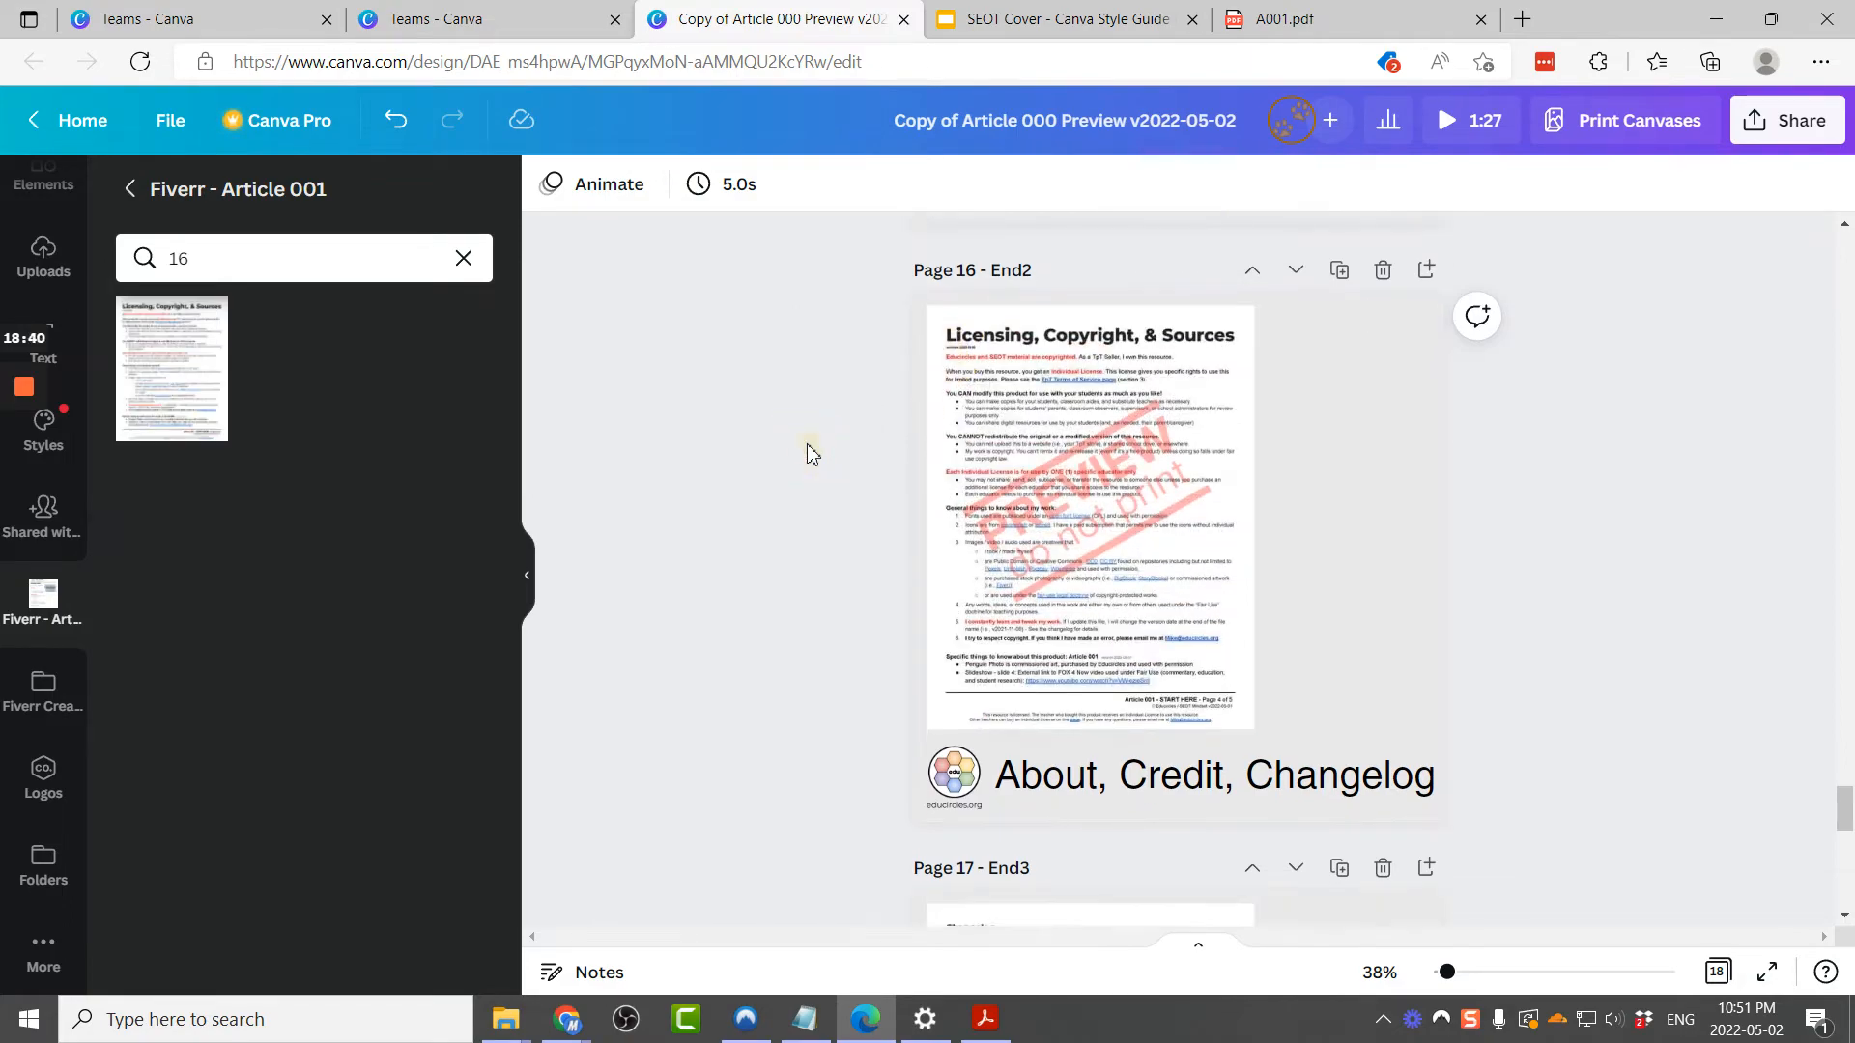
click(388, 263)
text(7)
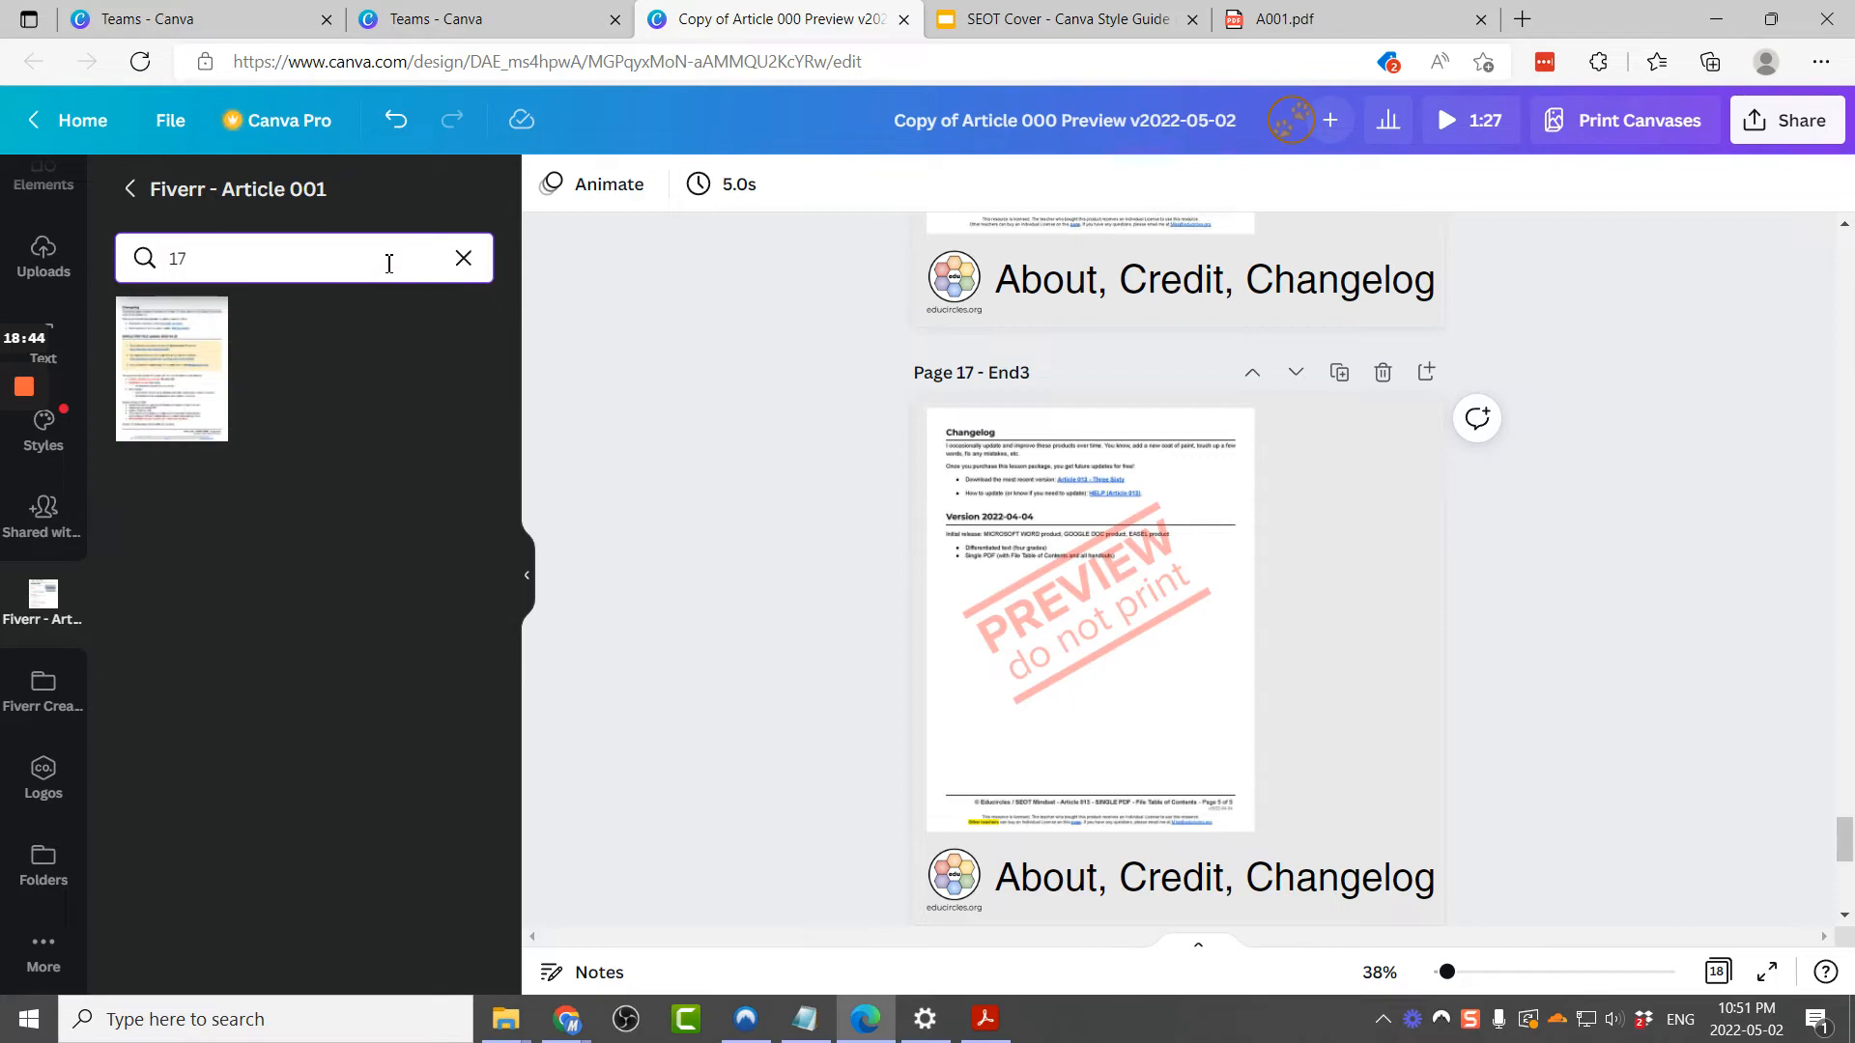
drag(168, 339, 976, 428)
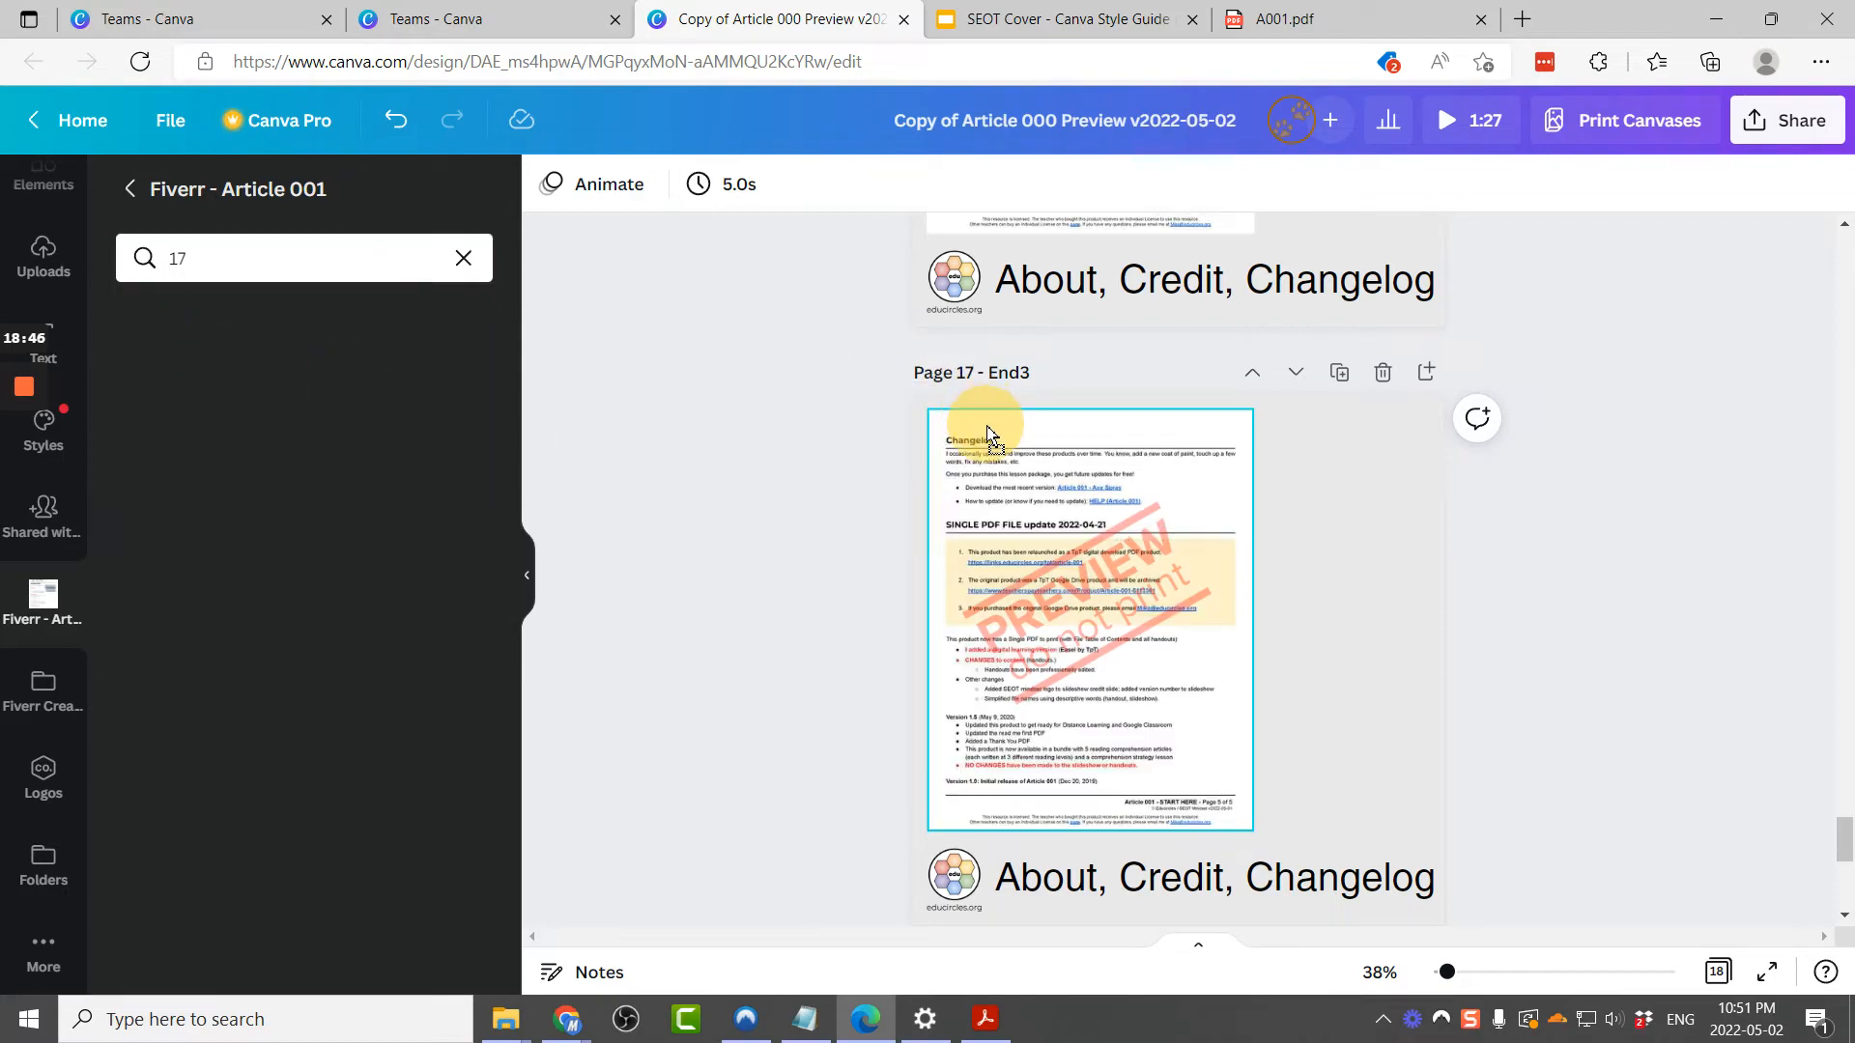
scroll(776, 478, down, 5)
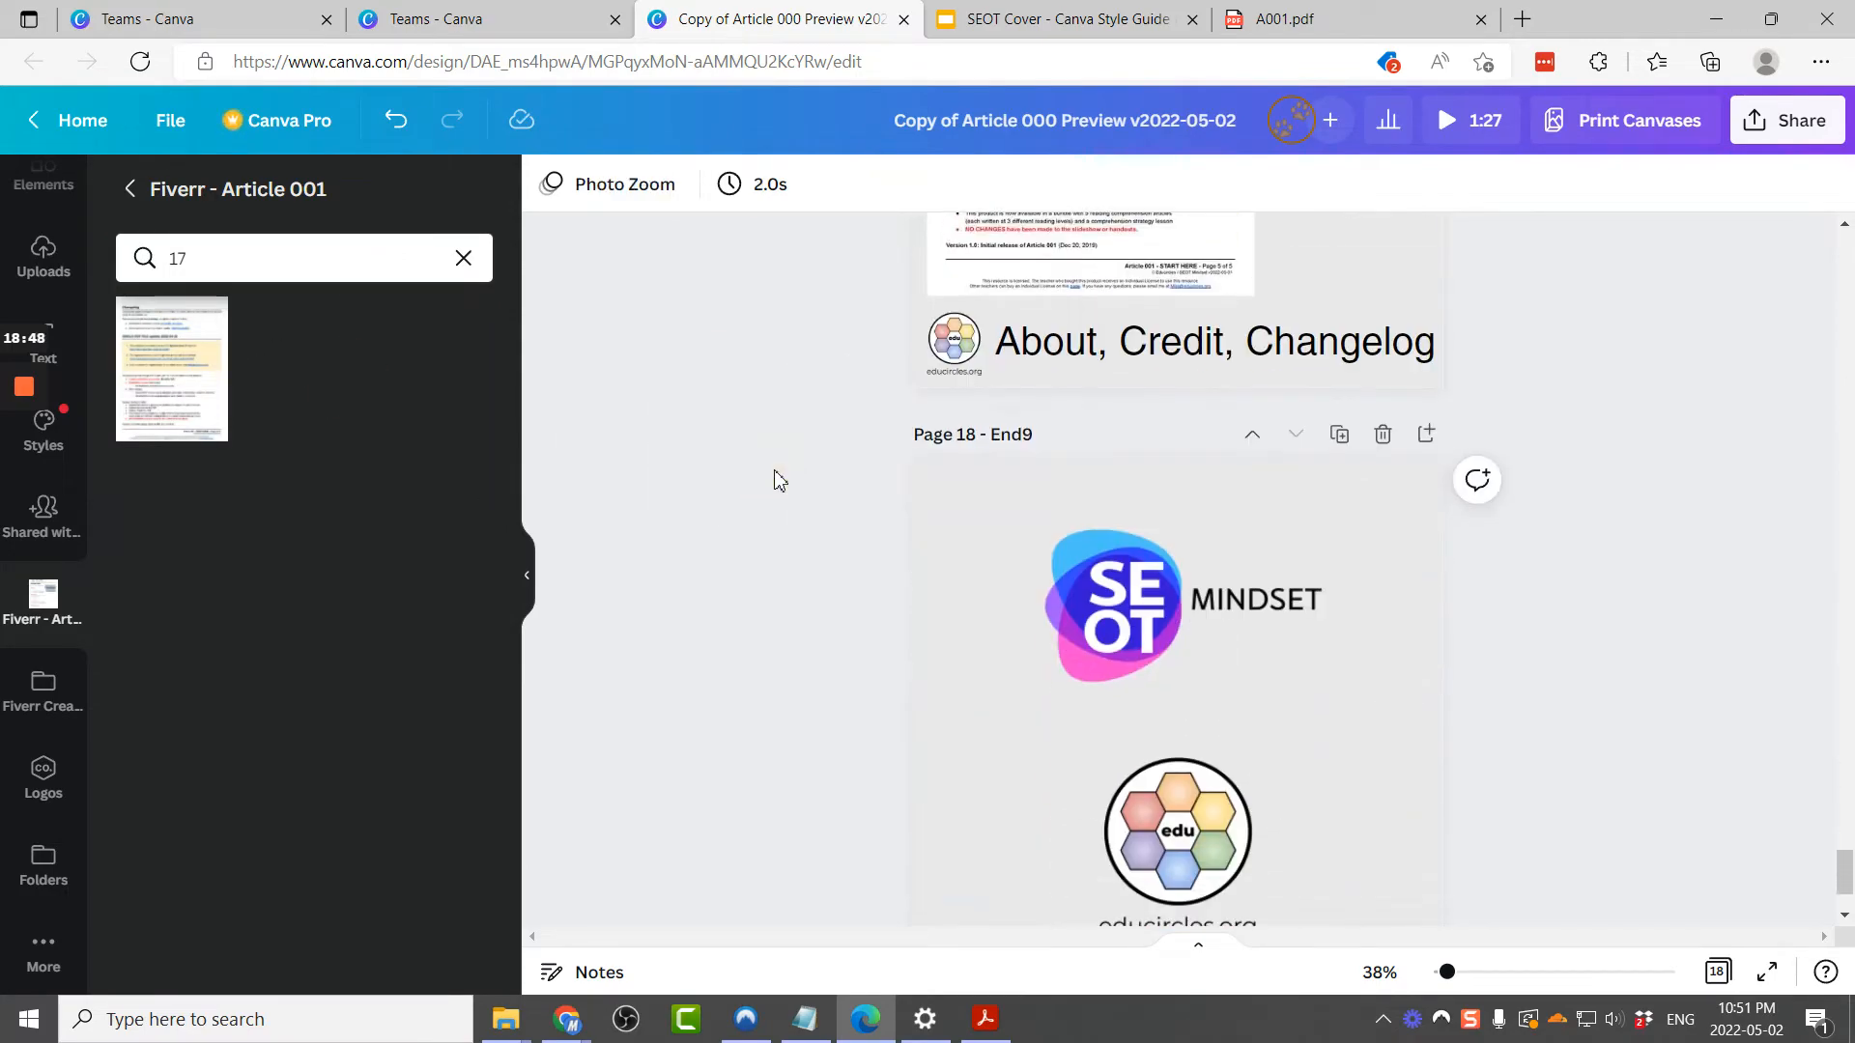
Step: Examine the PDF's final pages against the design's end pages, then review the Intro2 File Table of Contents page
scroll(887, 627, down, 2)
click(983, 1016)
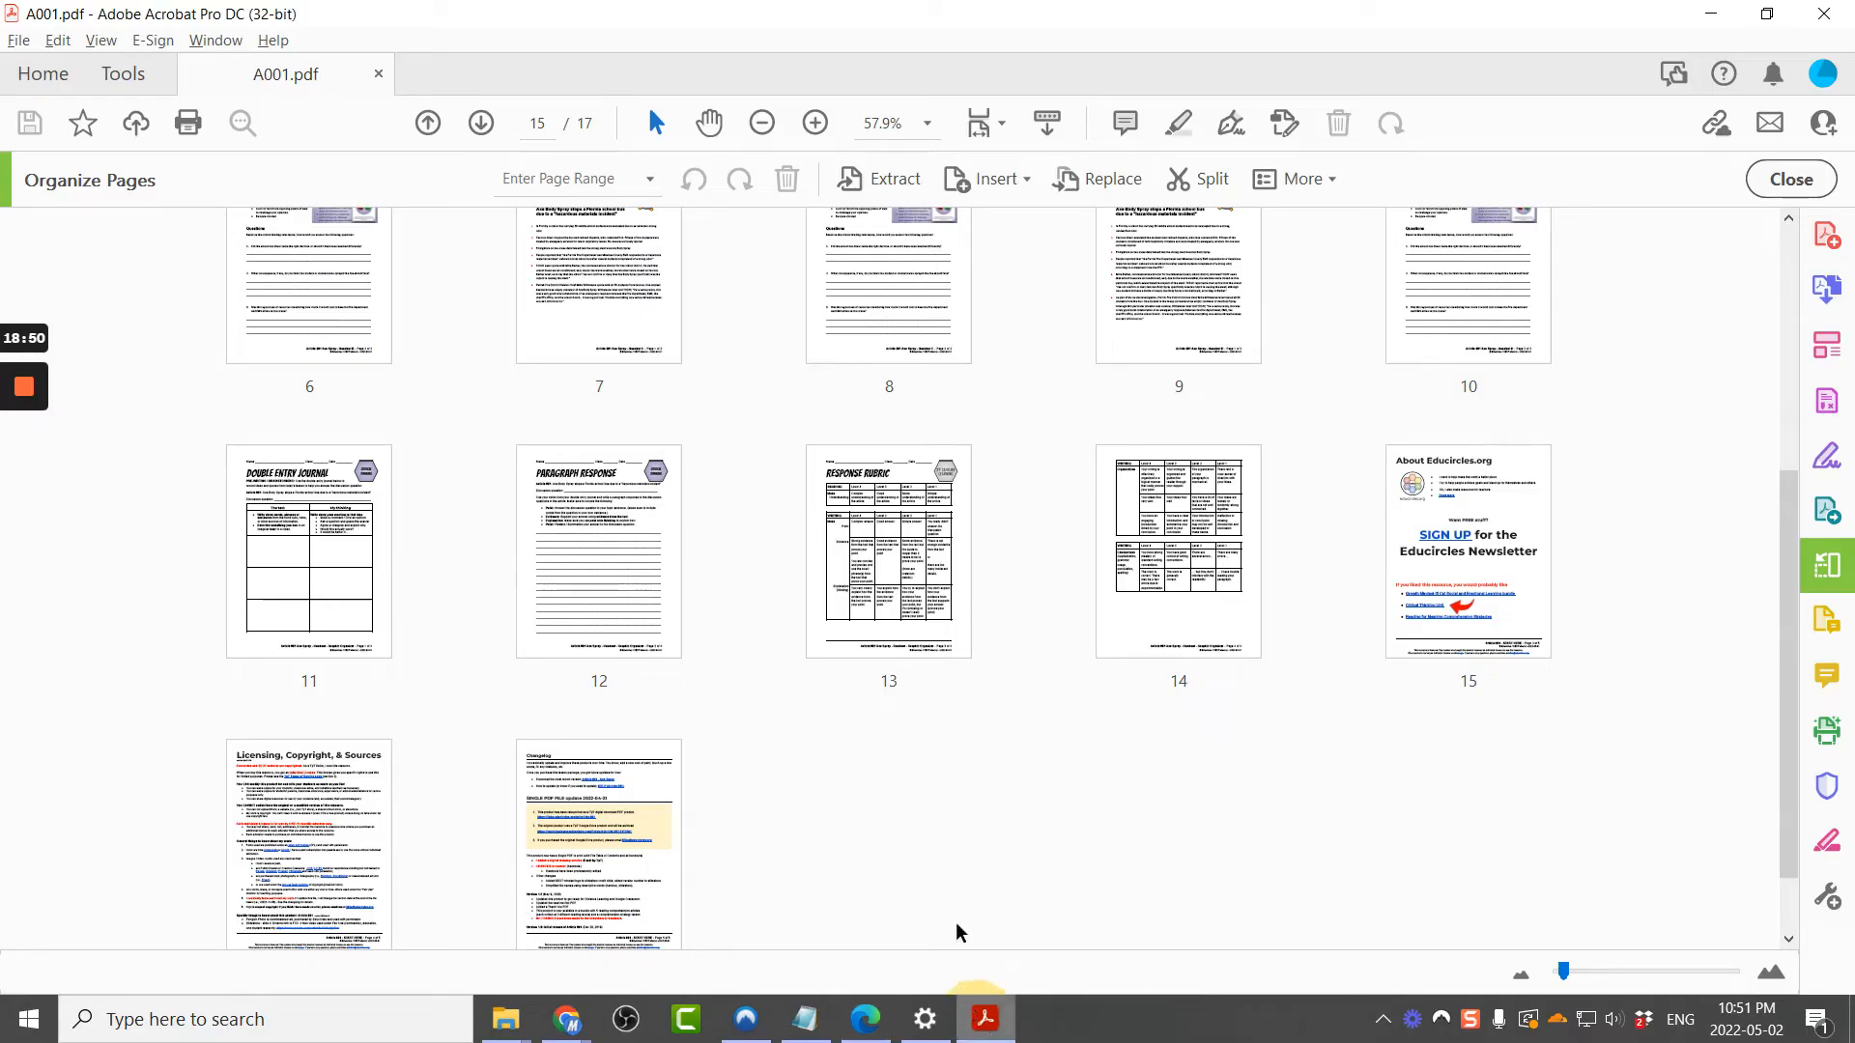
scroll(932, 843, down, 1)
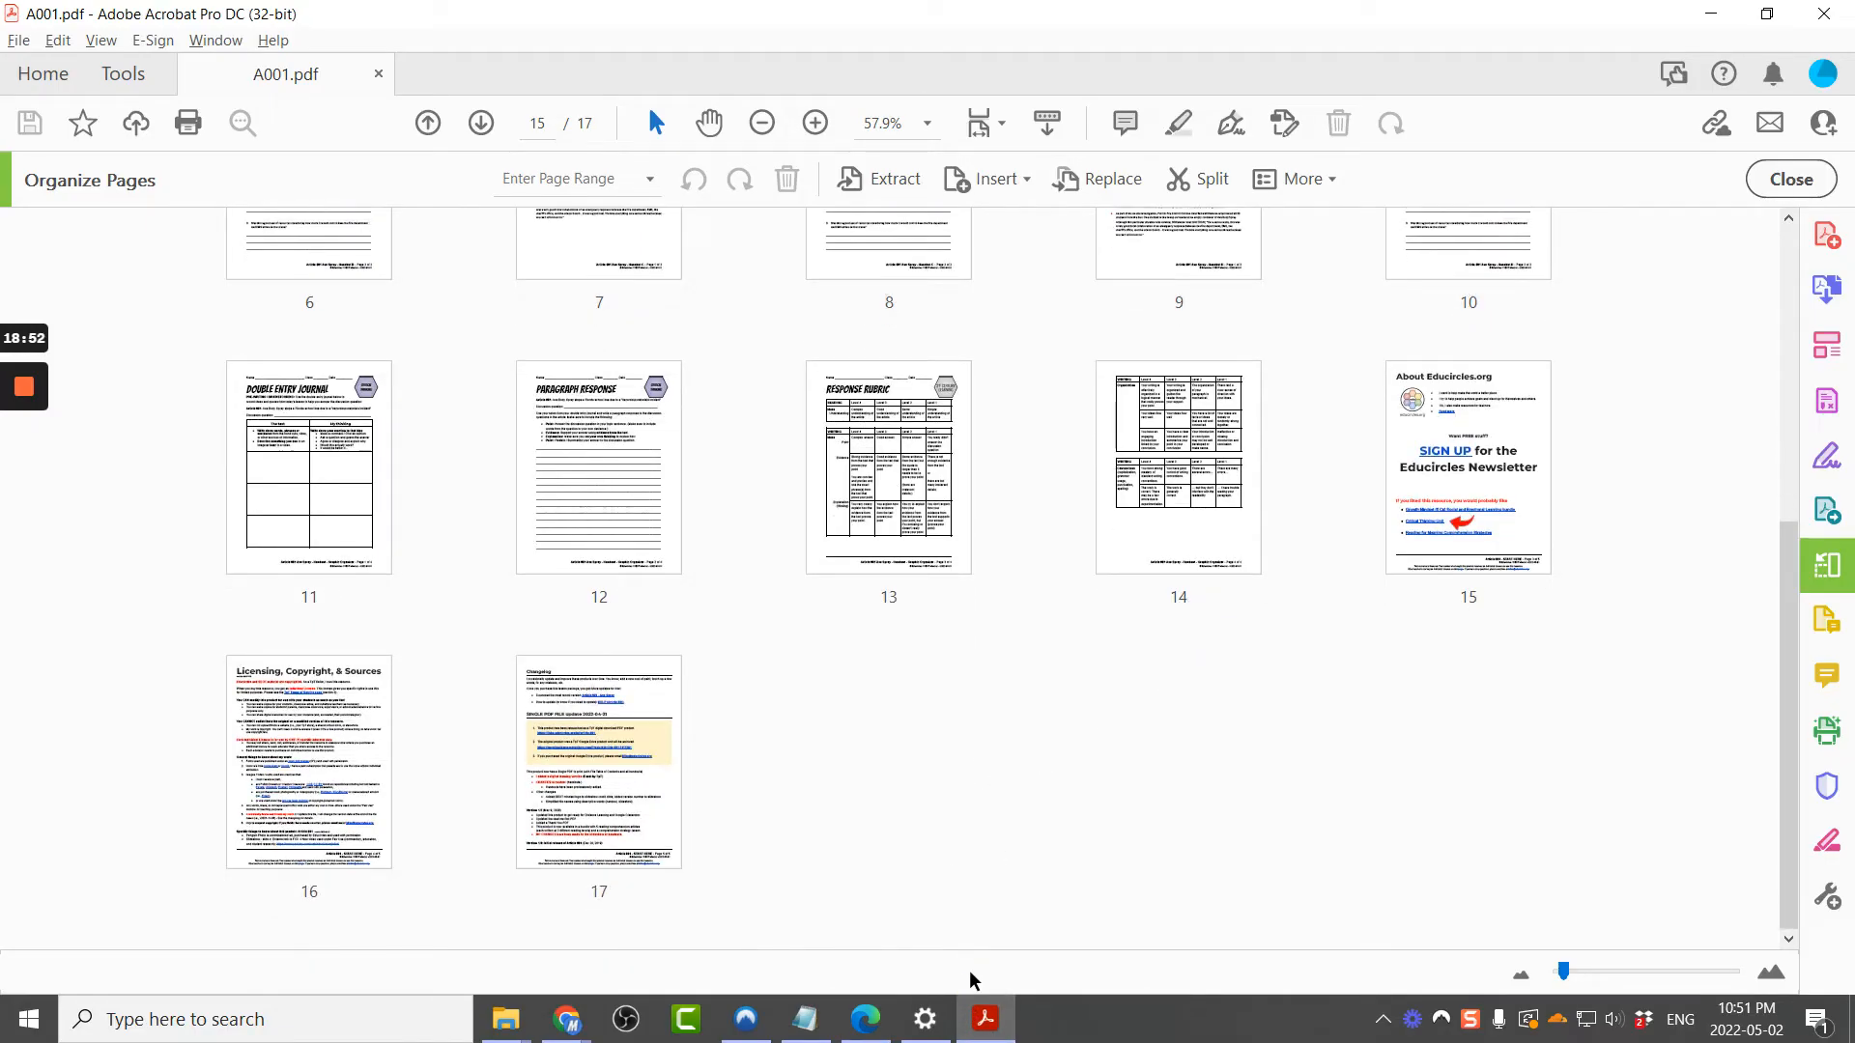
click(985, 1018)
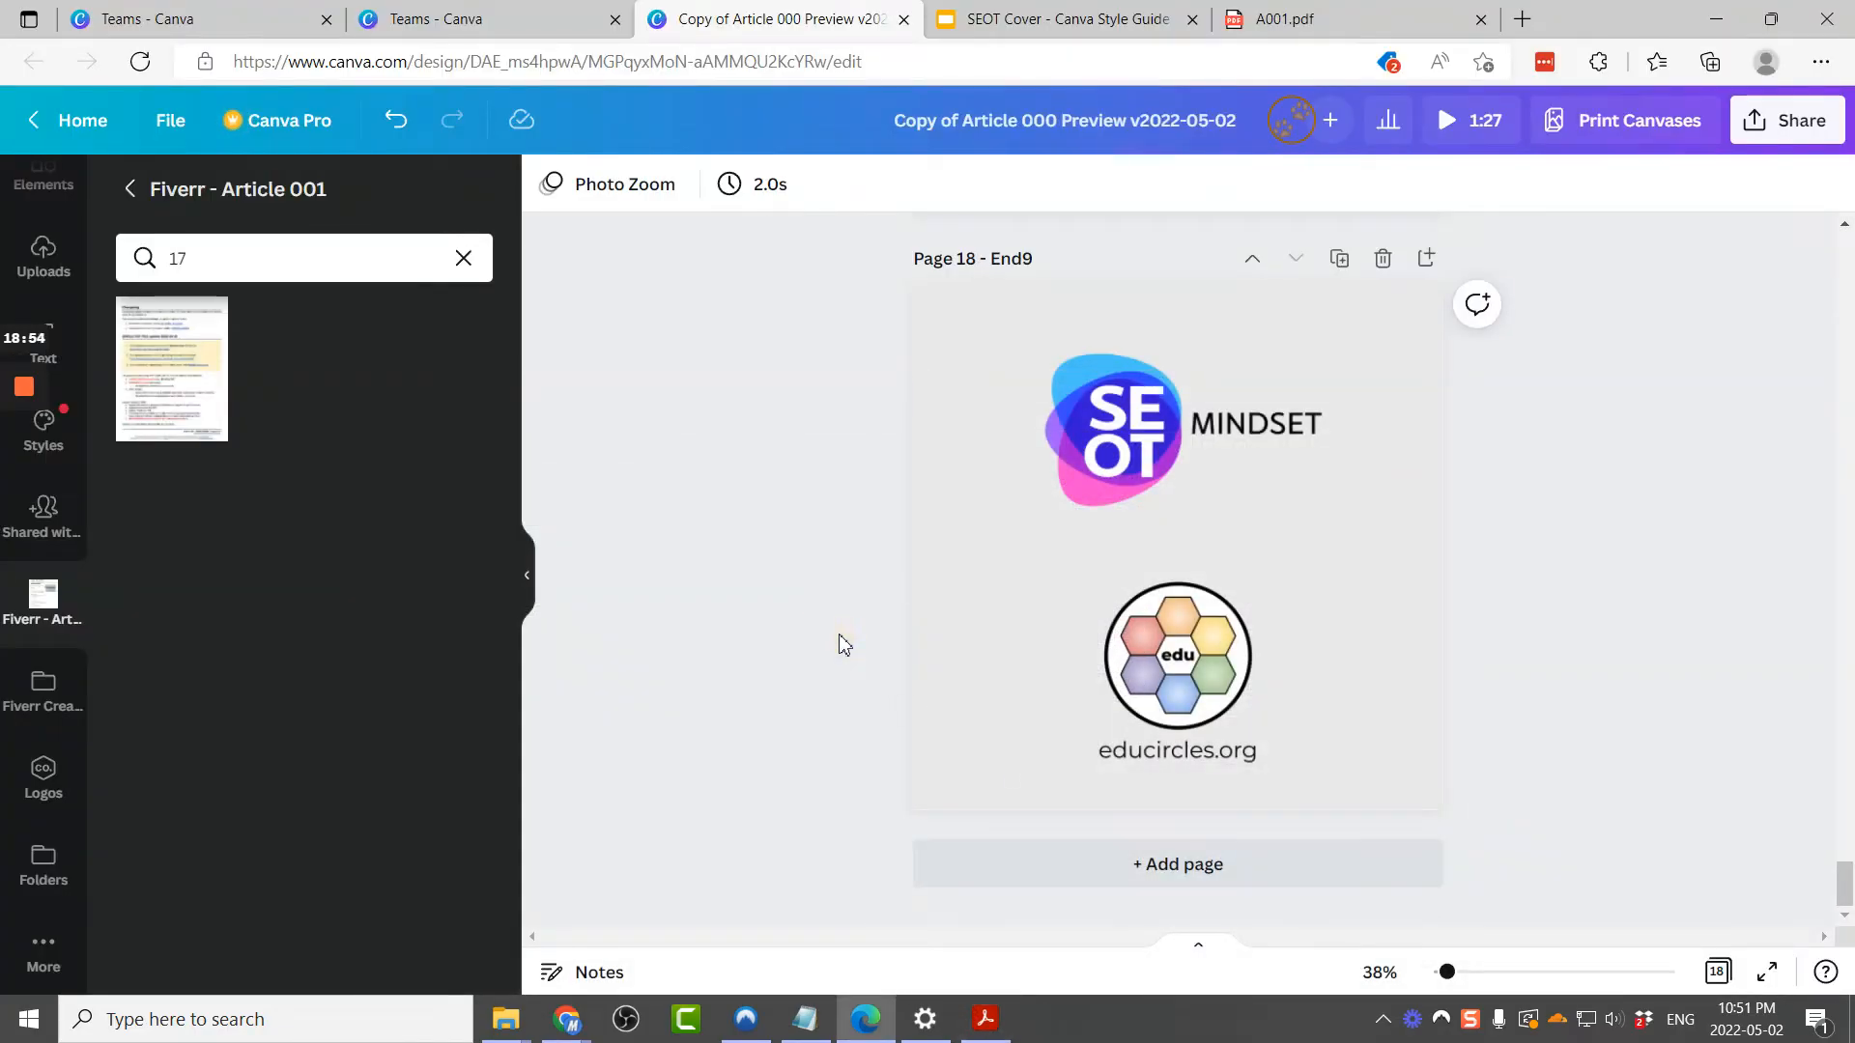
click(1476, 137)
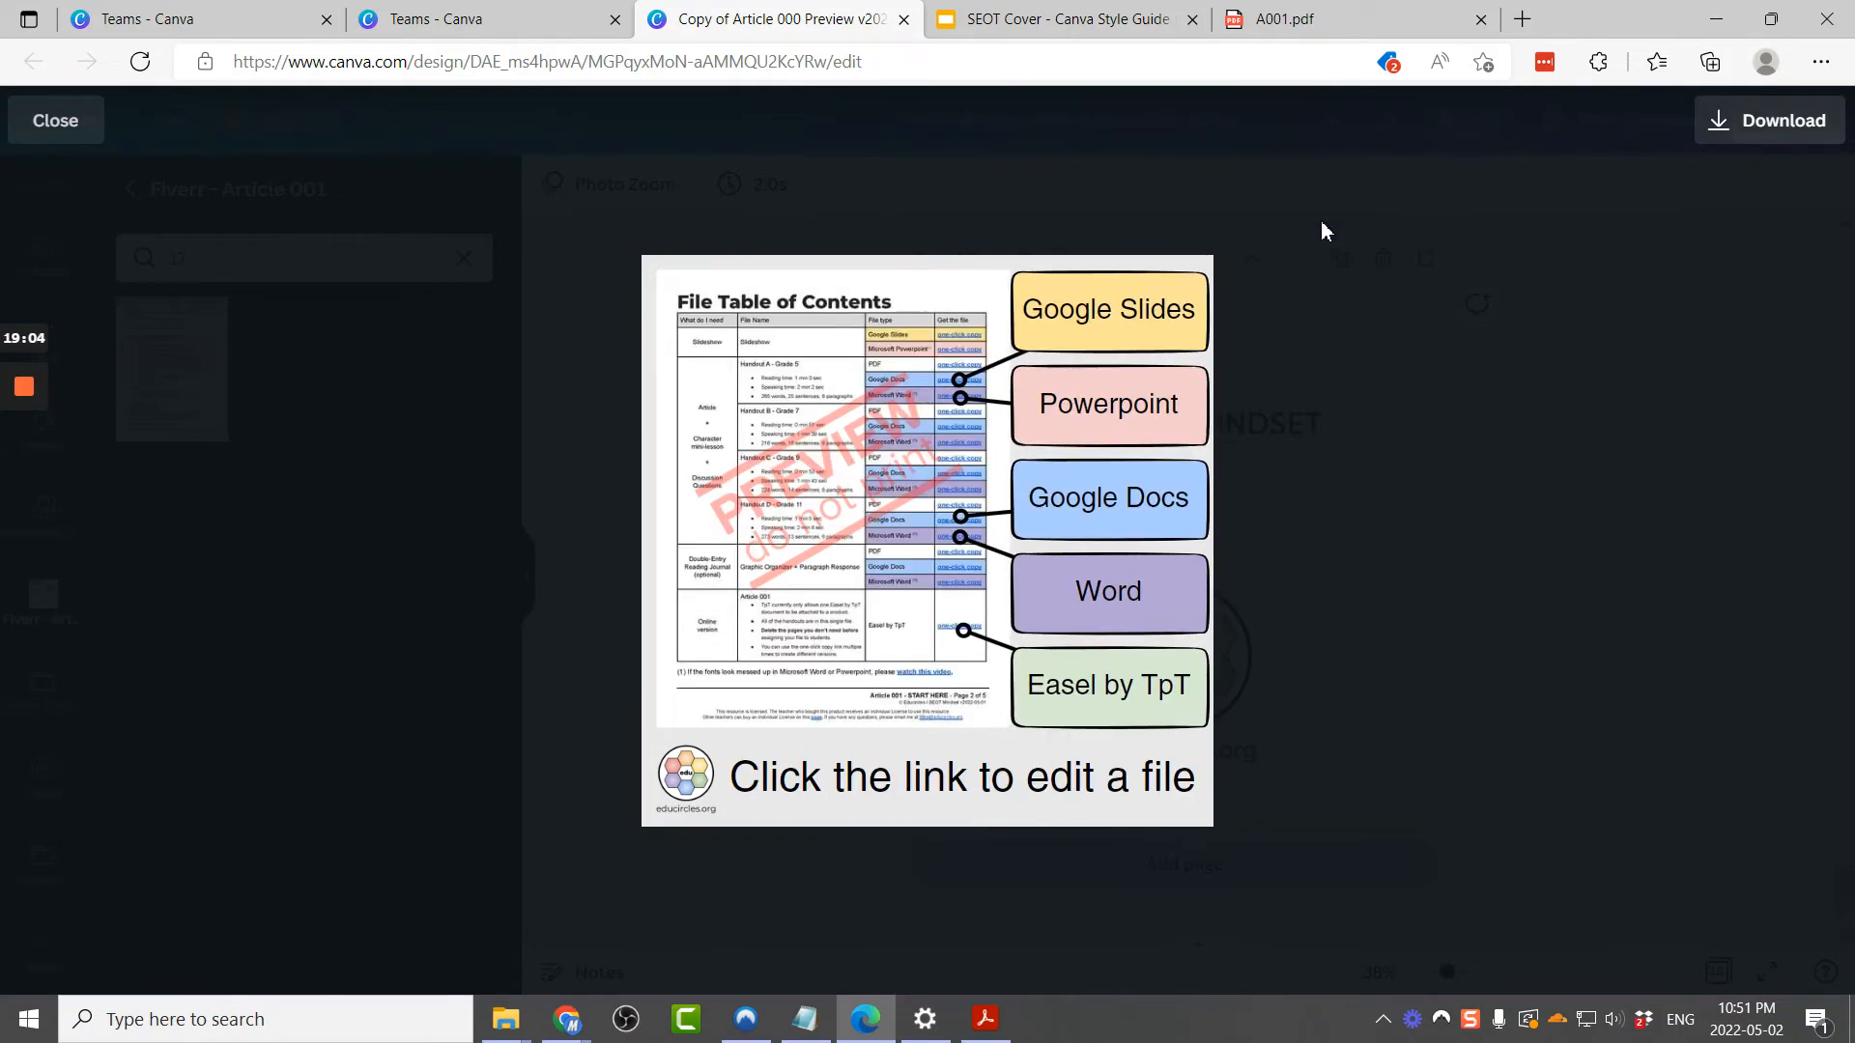
key(Escape)
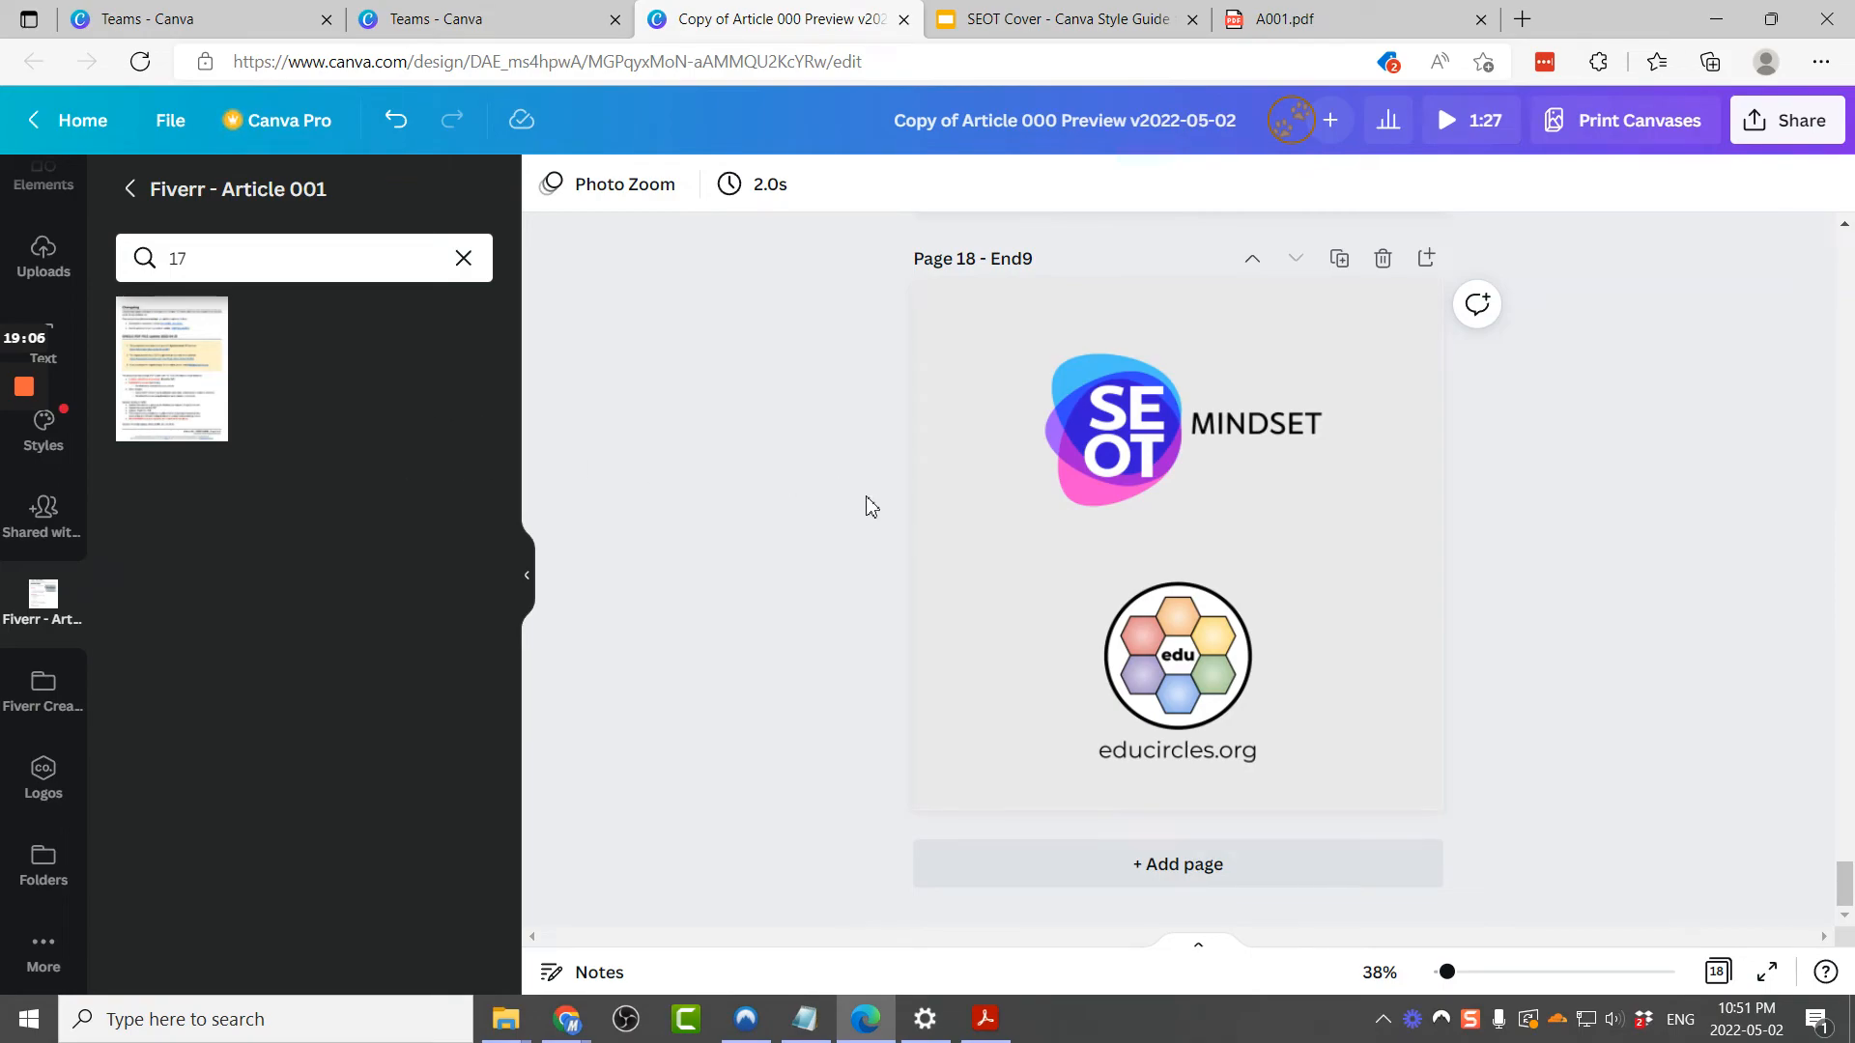
scroll(869, 505, up, 20)
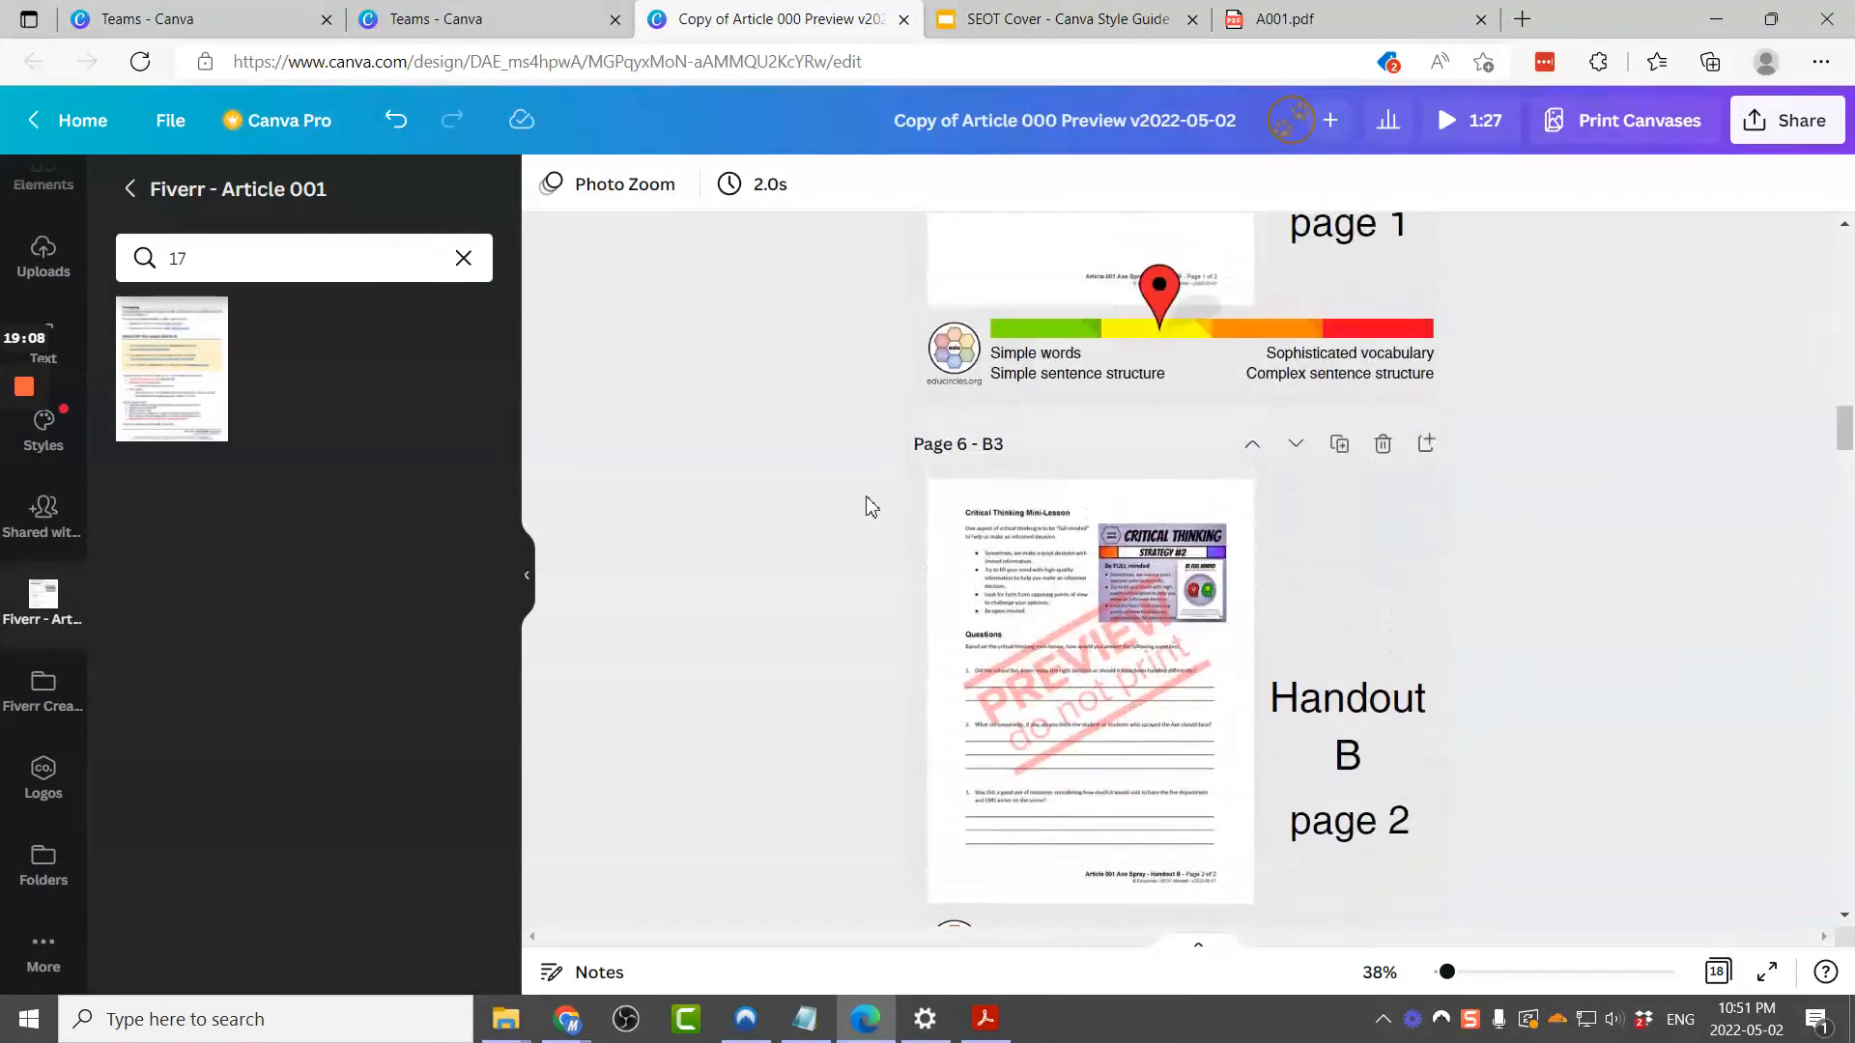
scroll(871, 505, up, 10)
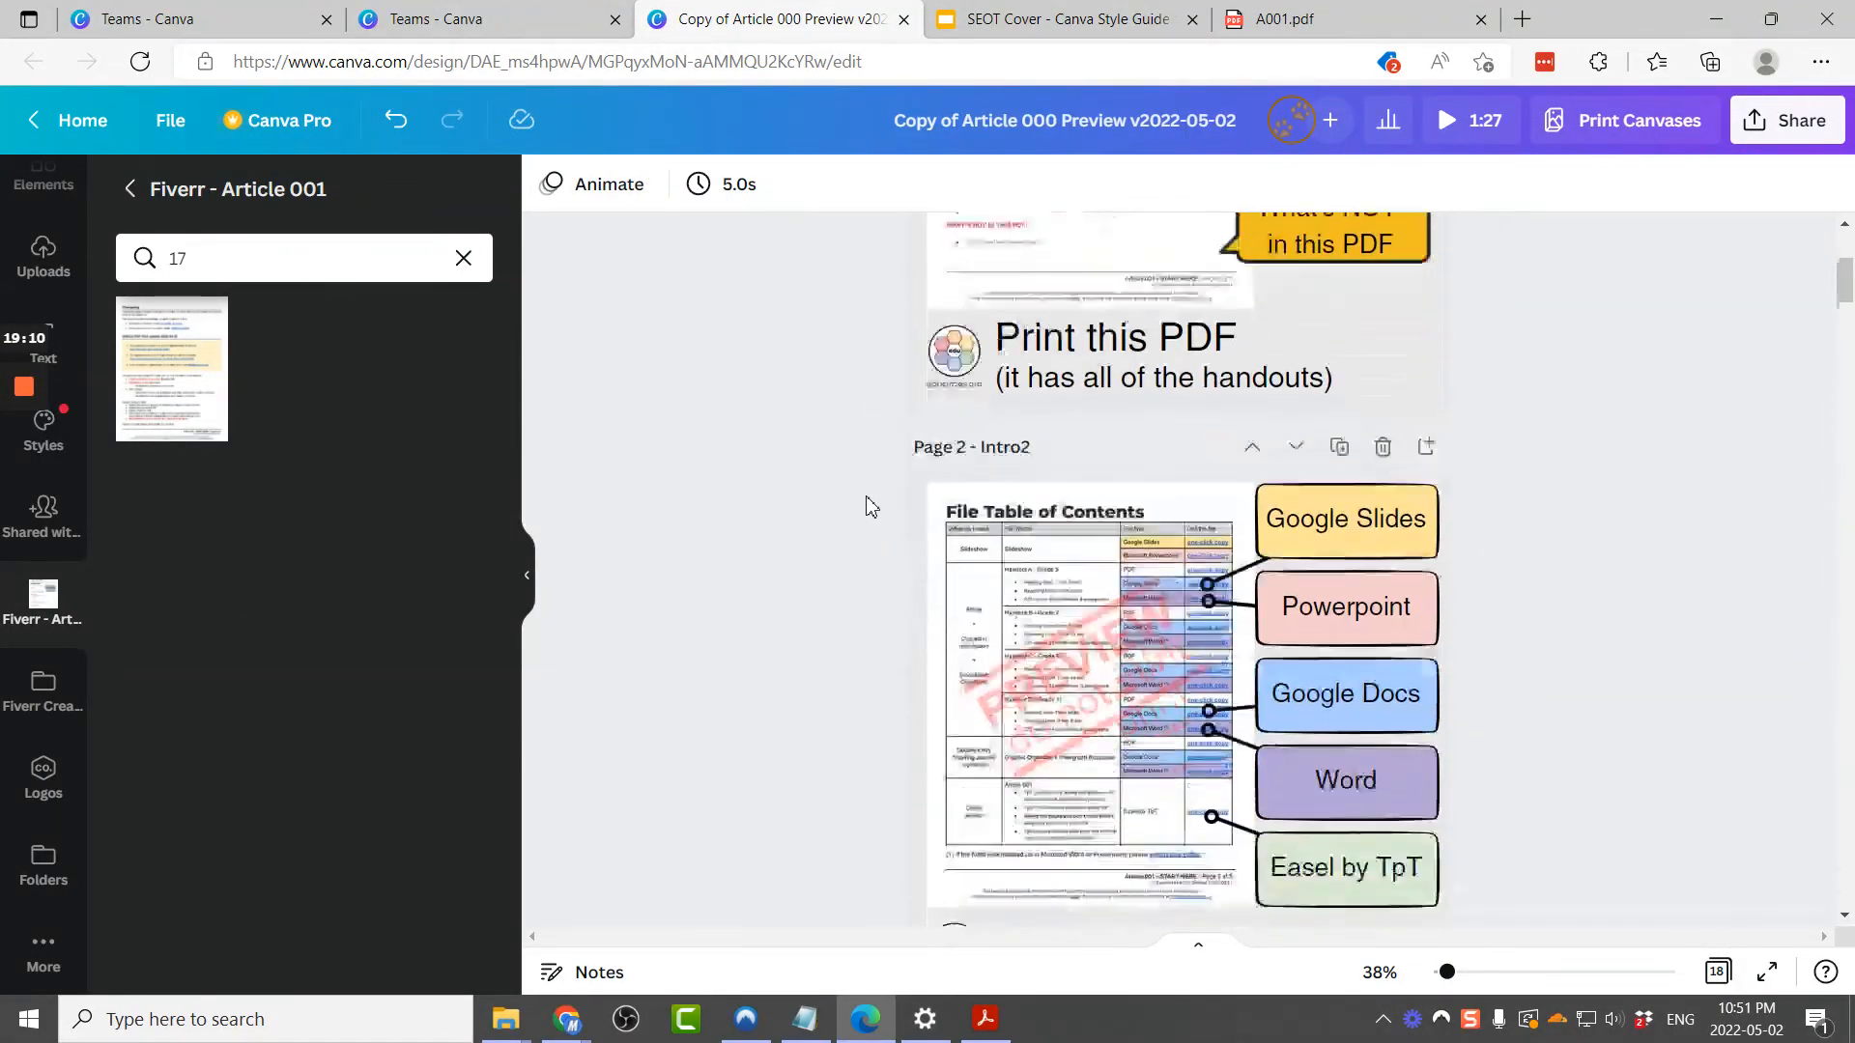
scroll(983, 573, down, 1)
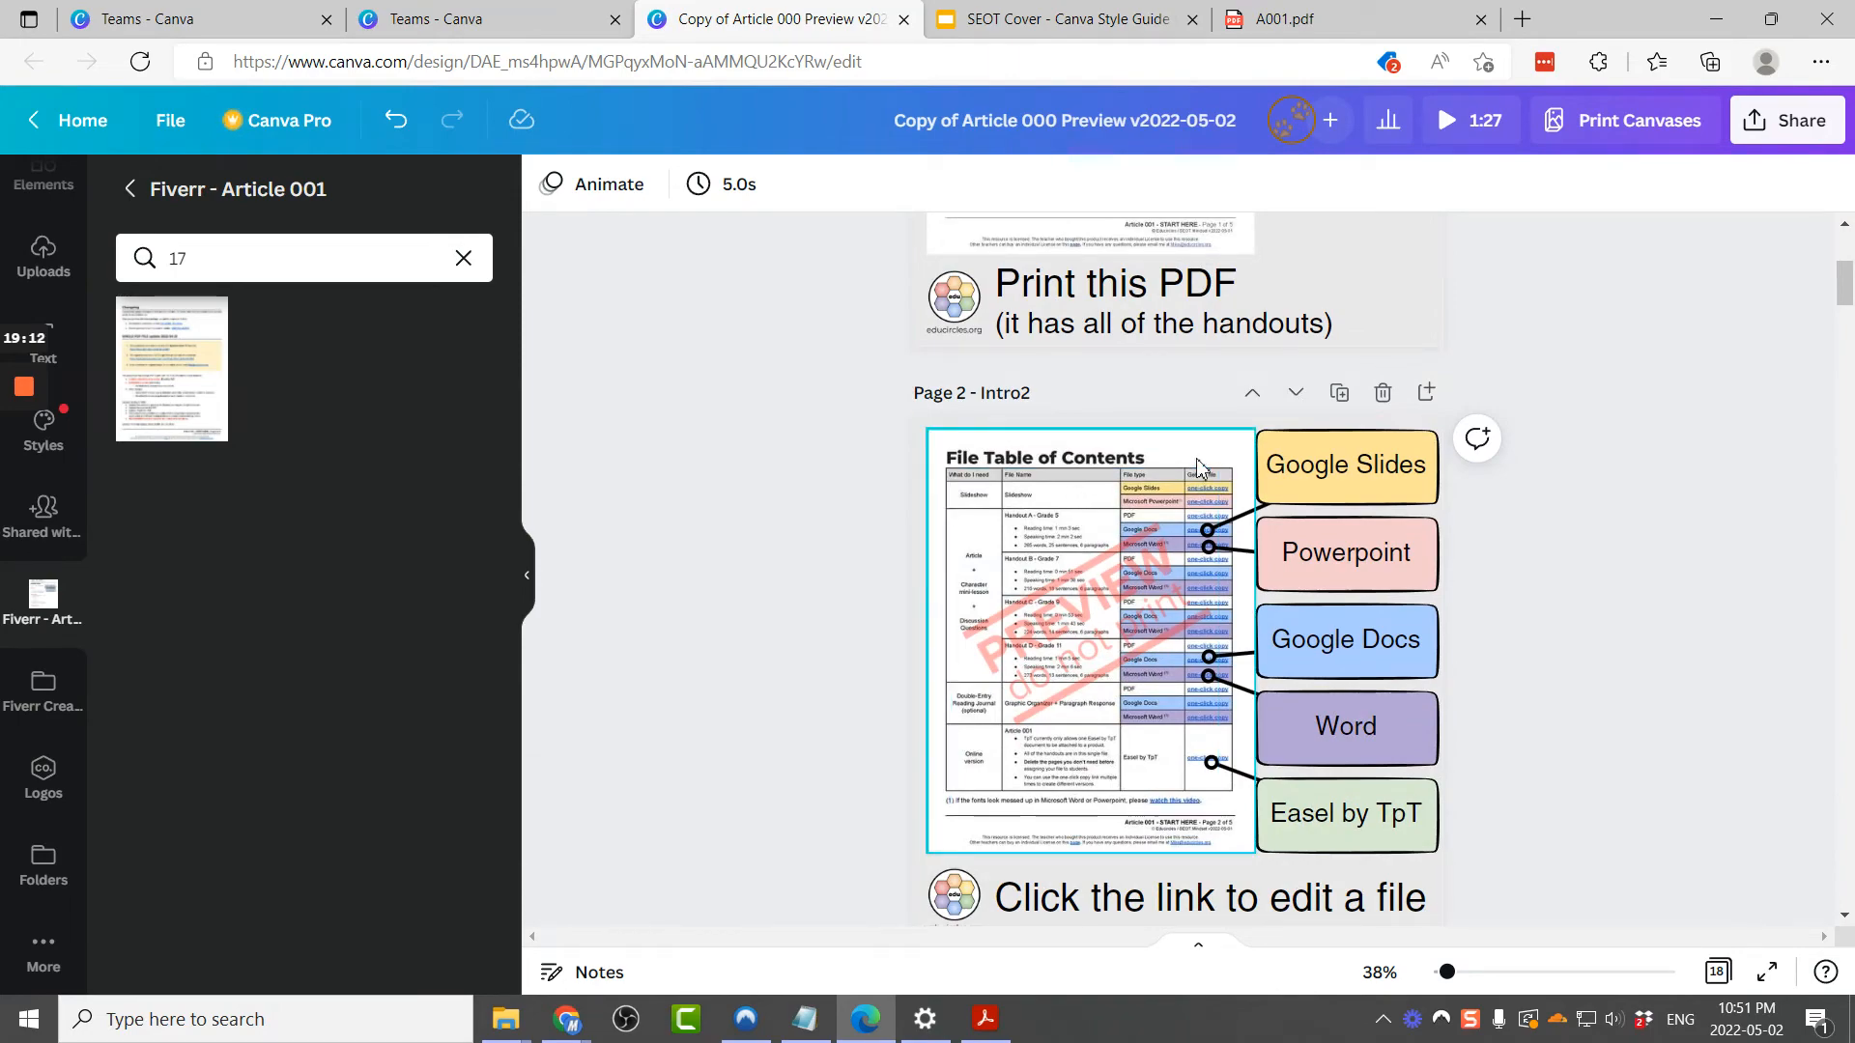